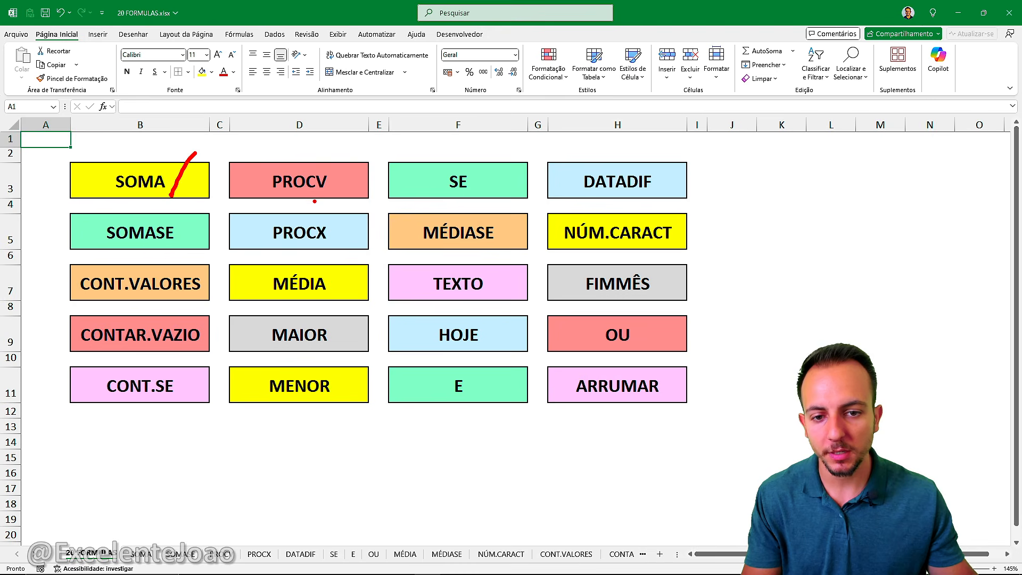
Step: Mark the function names on the overview sheet with temporary red pen ticks, and clear the marks
{"action": "left_click_drag", "start_coordinate": [331, 201], "coordinate": [359, 165]}
{"action": "left_click_drag", "start_coordinate": [484, 191], "coordinate": [523, 143]}
{"action": "left_click_drag", "start_coordinate": [660, 191], "coordinate": [697, 142]}
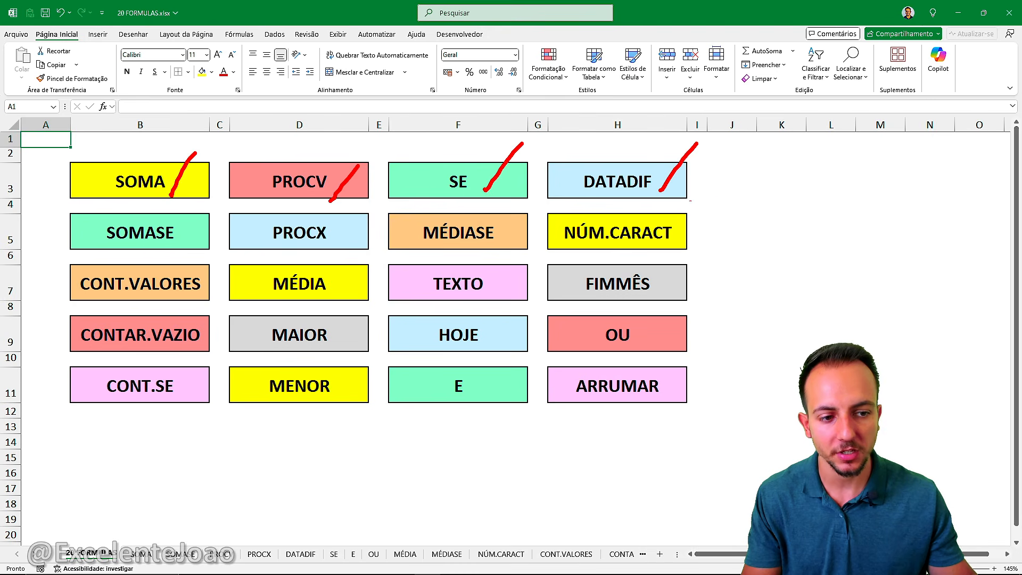
{"action": "left_click_drag", "start_coordinate": [669, 254], "coordinate": [703, 206]}
{"action": "left_click_drag", "start_coordinate": [505, 249], "coordinate": [538, 205]}
{"action": "left_click_drag", "start_coordinate": [323, 252], "coordinate": [363, 214]}
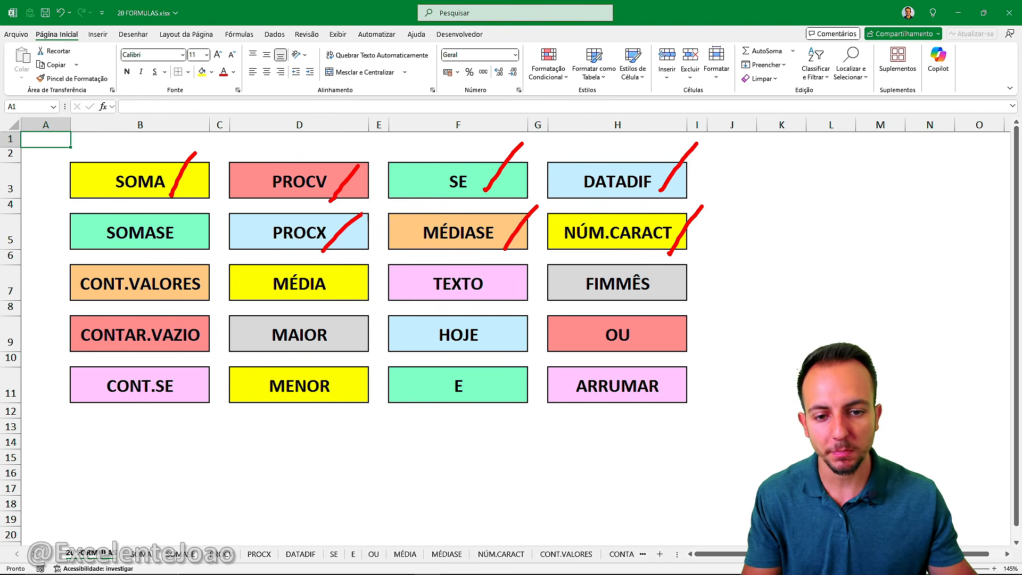
{"action": "left_click_drag", "start_coordinate": [183, 249], "coordinate": [203, 220]}
{"action": "left_click_drag", "start_coordinate": [190, 313], "coordinate": [216, 288]}
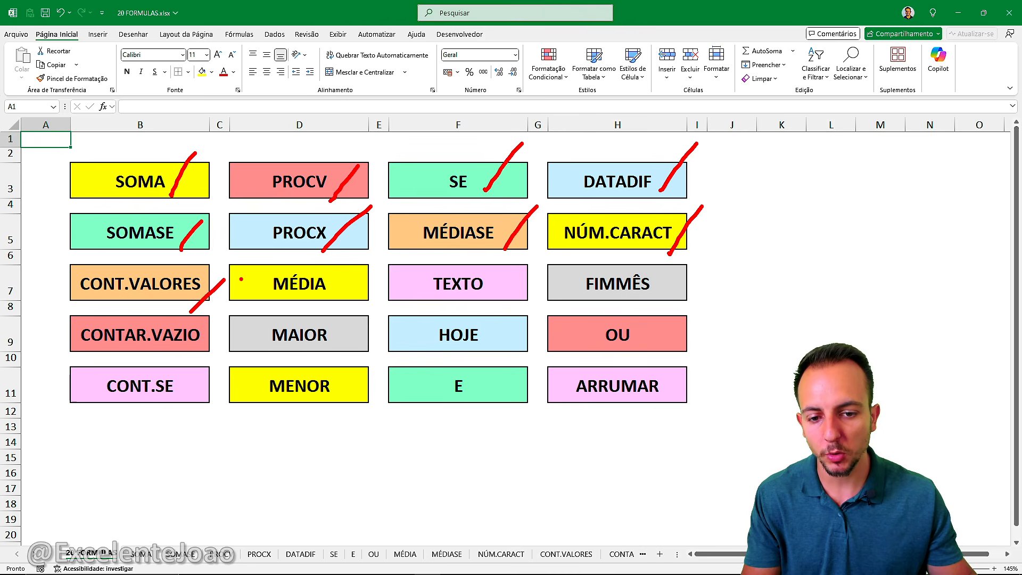
{"action": "left_click_drag", "start_coordinate": [350, 294], "coordinate": [394, 252]}
{"action": "left_click_drag", "start_coordinate": [341, 348], "coordinate": [367, 315]}
{"action": "left_click_drag", "start_coordinate": [347, 401], "coordinate": [380, 362]}
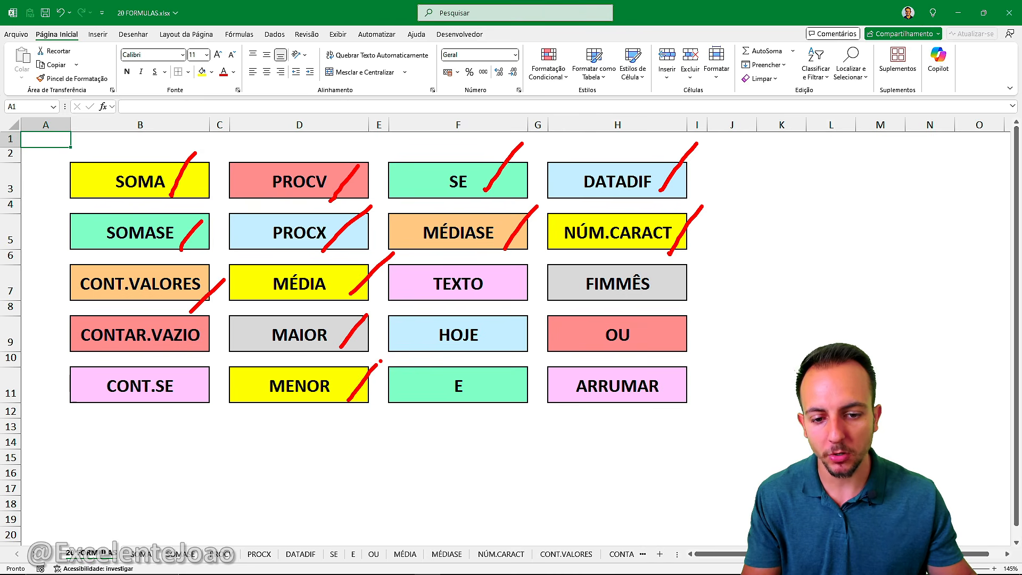
{"action": "left_click_drag", "start_coordinate": [186, 350], "coordinate": [222, 316]}
{"action": "left_click_drag", "start_coordinate": [175, 416], "coordinate": [207, 373]}
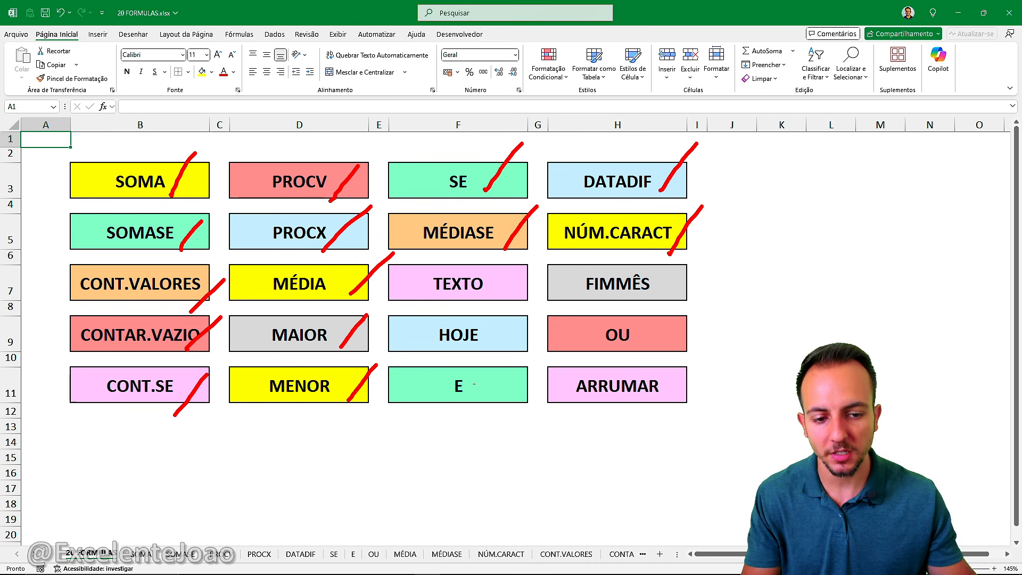
{"action": "left_click", "coordinate": [481, 338]}
{"action": "mouse_move", "coordinate": [472, 393]}
{"action": "left_mouse_down"}
{"action": "mouse_move", "coordinate": [516, 346]}
{"action": "mouse_move", "coordinate": [506, 311]}
{"action": "left_mouse_up"}
{"action": "left_click_drag", "start_coordinate": [503, 296], "coordinate": [524, 270]}
{"action": "mouse_move", "coordinate": [630, 350]}
{"action": "left_mouse_down"}
{"action": "mouse_move", "coordinate": [656, 332]}
{"action": "mouse_move", "coordinate": [698, 258]}
{"action": "left_mouse_up"}
{"action": "left_click_drag", "start_coordinate": [648, 409], "coordinate": [698, 372]}
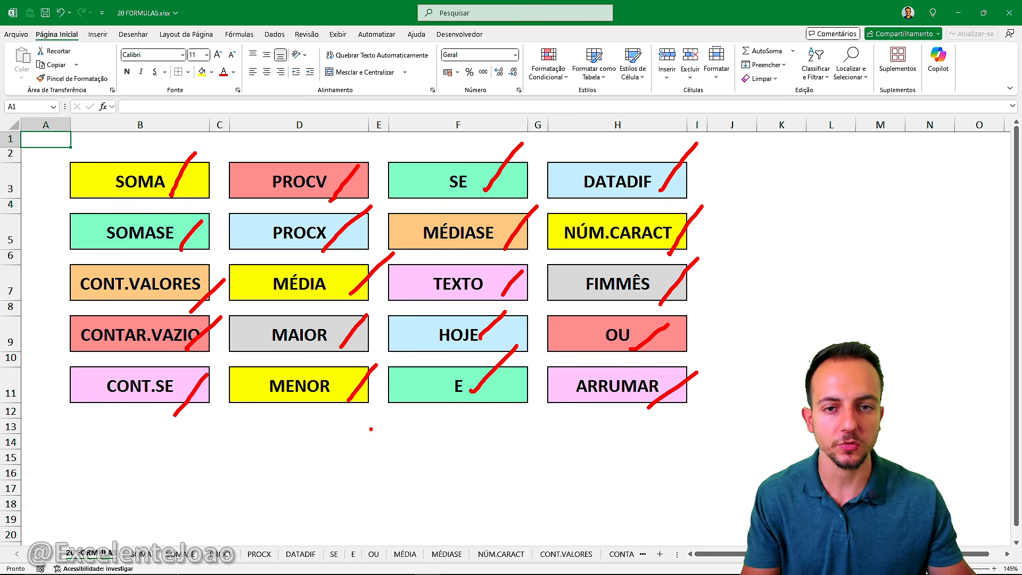
{"action": "key", "text": "Escape"}
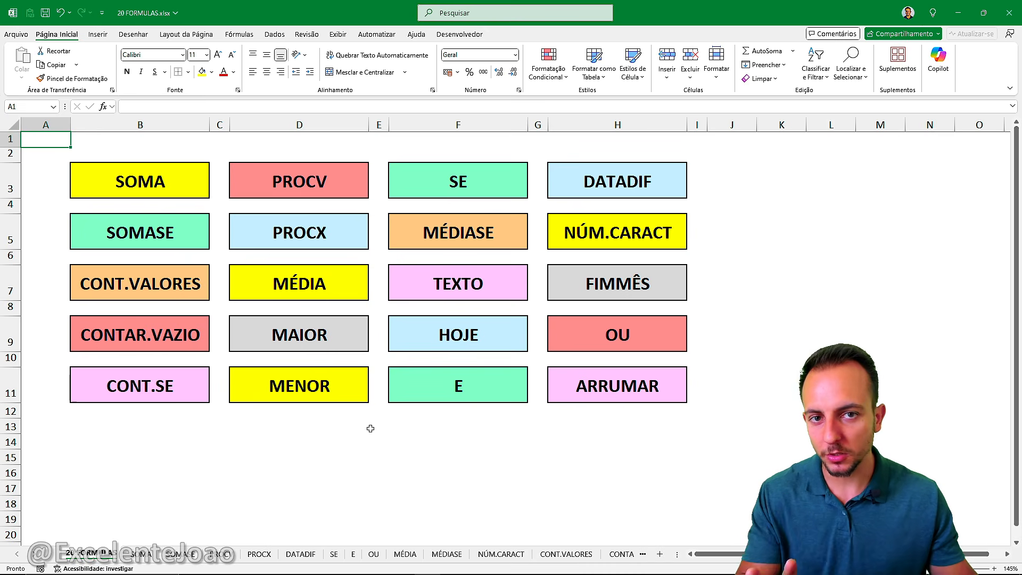
Step: Look through the SOMA and SOMASE sheets and return to the overview
{"action": "key", "text": "ctrl+Page_Down"}
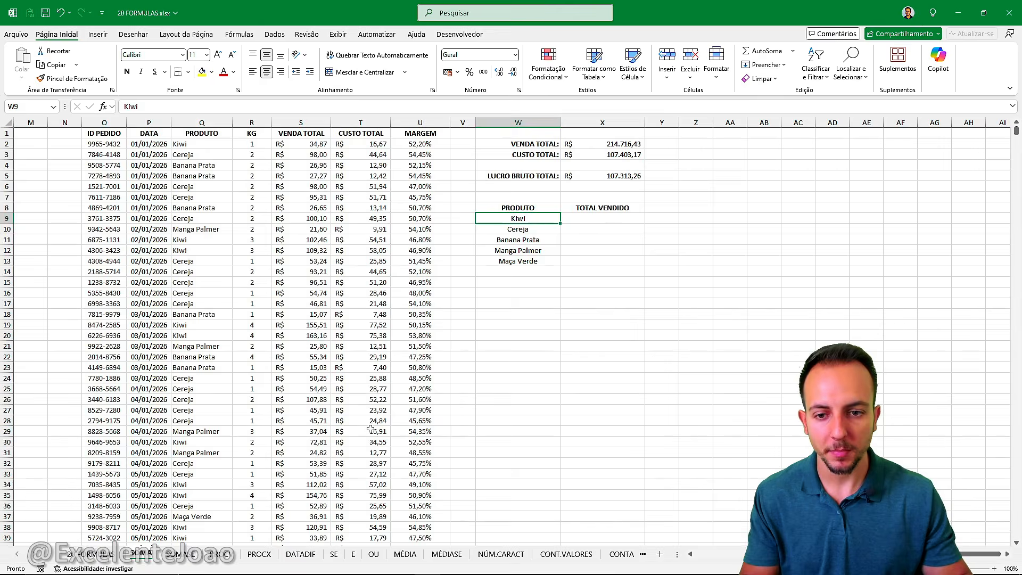
{"action": "key", "text": "ctrl+Page_Down"}
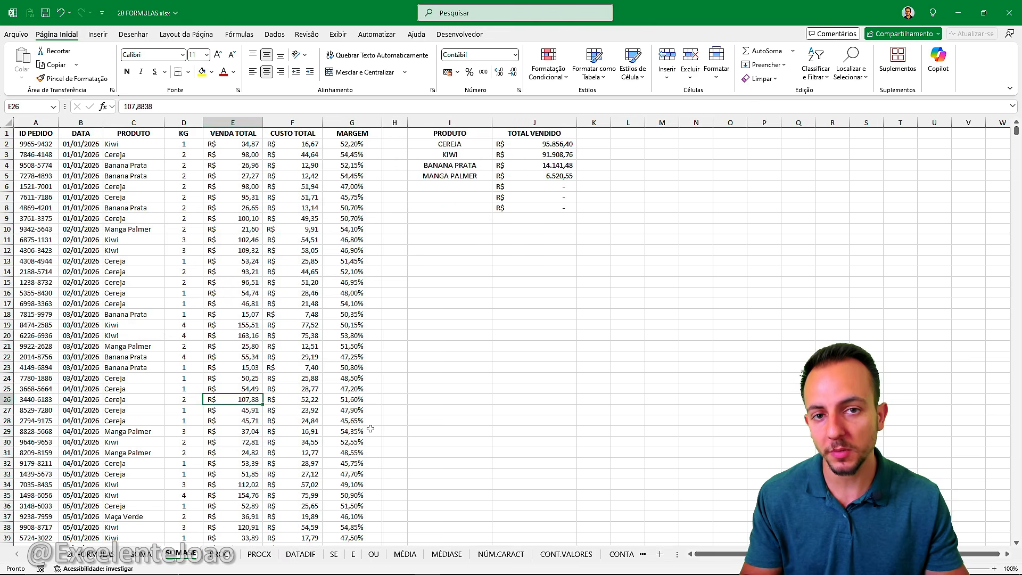
{"action": "key", "text": "ctrl+Page_Up"}
{"action": "key", "text": "ctrl+Page_Up"}
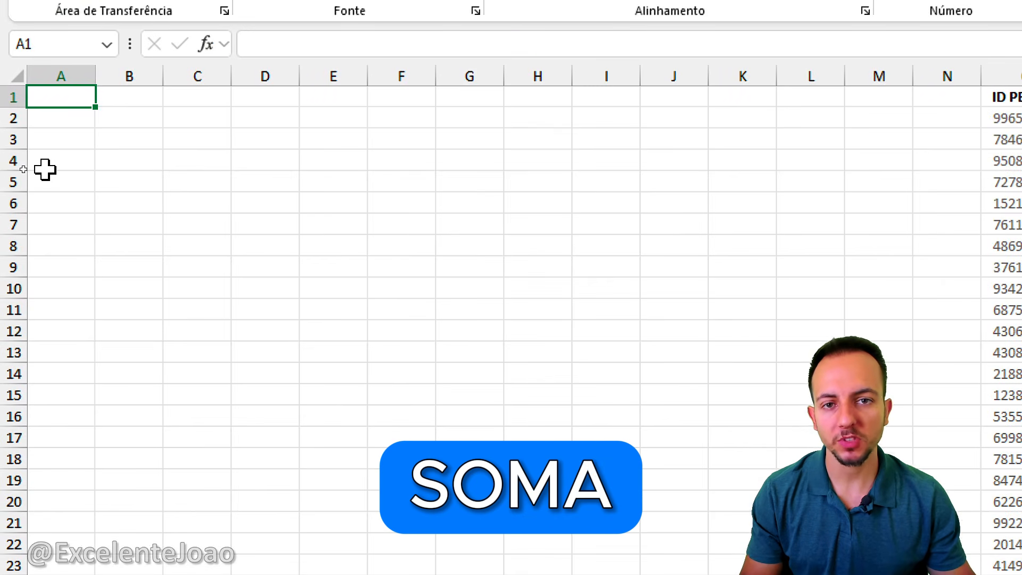
Step: Enter the numbers 10, 15 and 5 in cells C4 to C6 of the SOMA sheet
{"action": "left_click", "coordinate": [192, 171]}
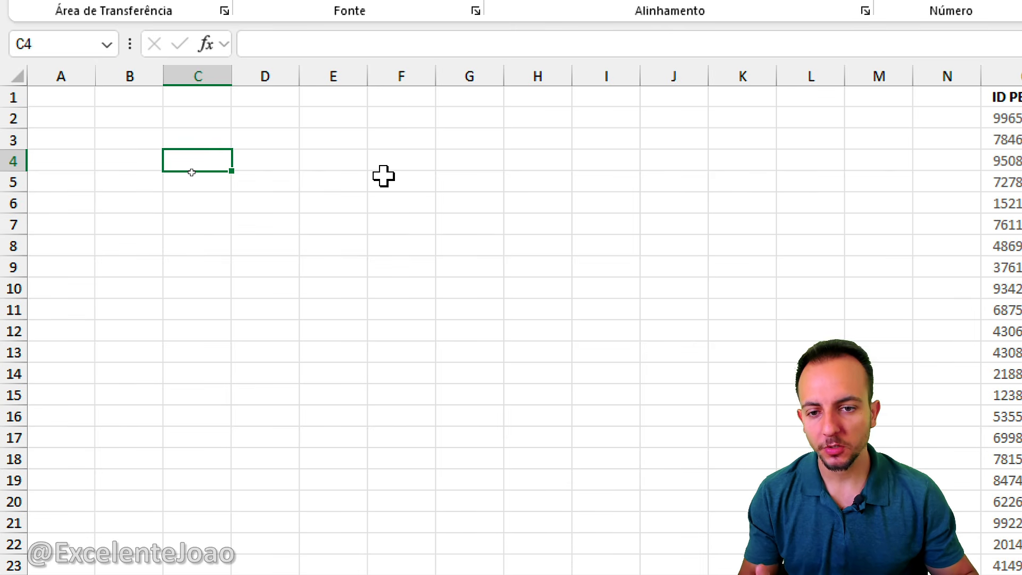
{"action": "type", "text": "10"}
{"action": "key", "text": "Return"}
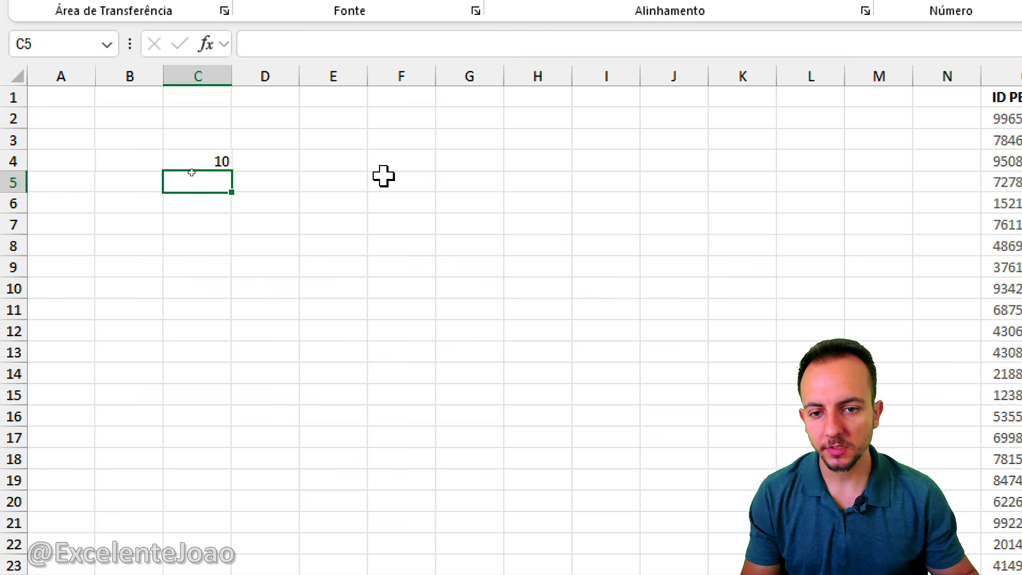
{"action": "type", "text": "15"}
{"action": "key", "text": "Return"}
{"action": "type", "text": "5"}
{"action": "key", "text": "Return"}
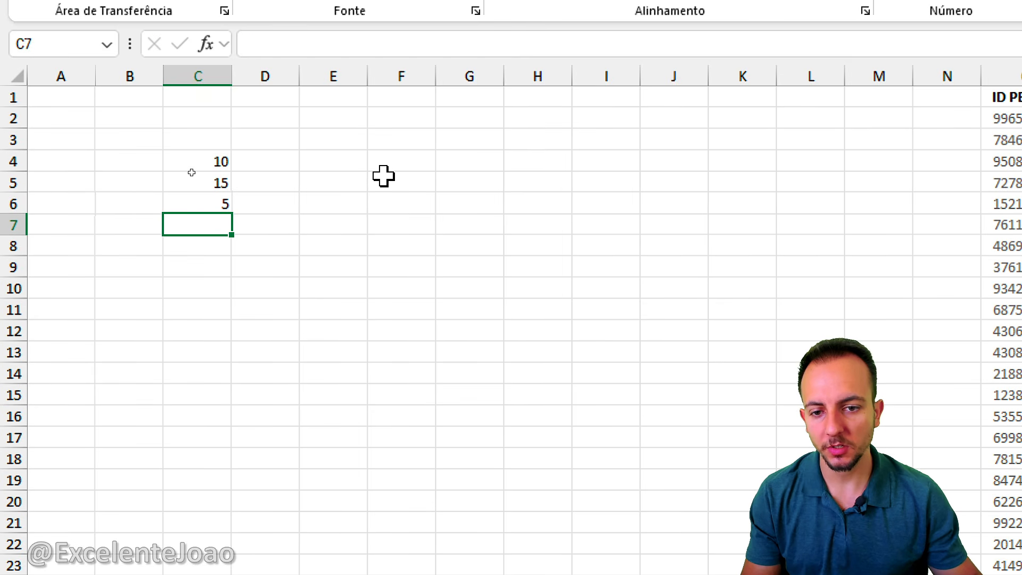
Step: Select cell C9 below the three numbers and point it out with a temporary red arrow
{"action": "left_click", "coordinate": [235, 267]}
{"action": "mouse_move", "coordinate": [228, 136]}
{"action": "left_mouse_down"}
{"action": "mouse_move", "coordinate": [186, 196]}
{"action": "mouse_move", "coordinate": [231, 137]}
{"action": "left_mouse_up"}
{"action": "key", "text": "Escape"}
{"action": "left_click", "coordinate": [202, 266]}
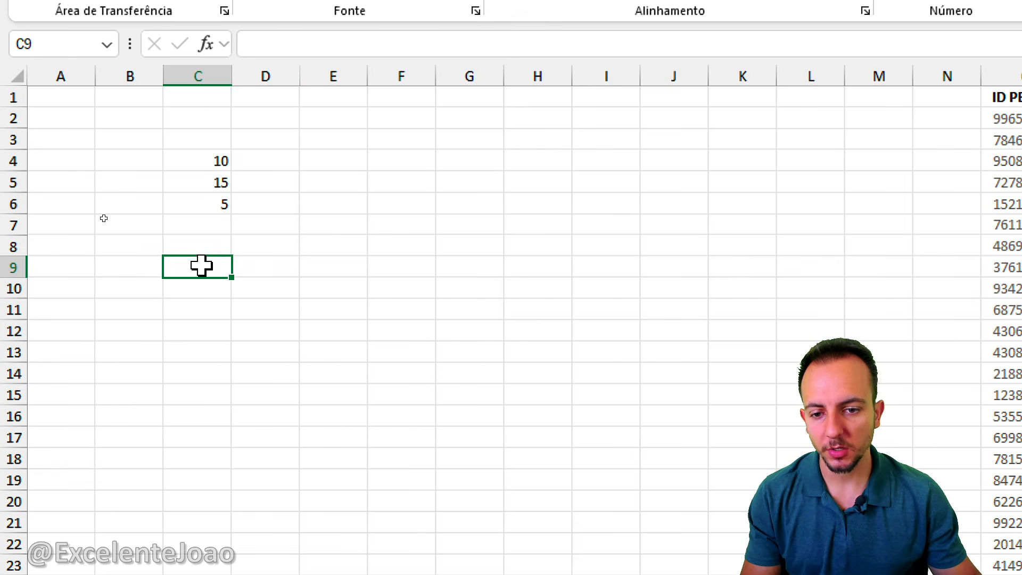
{"action": "left_click_drag", "start_coordinate": [241, 268], "coordinate": [307, 325]}
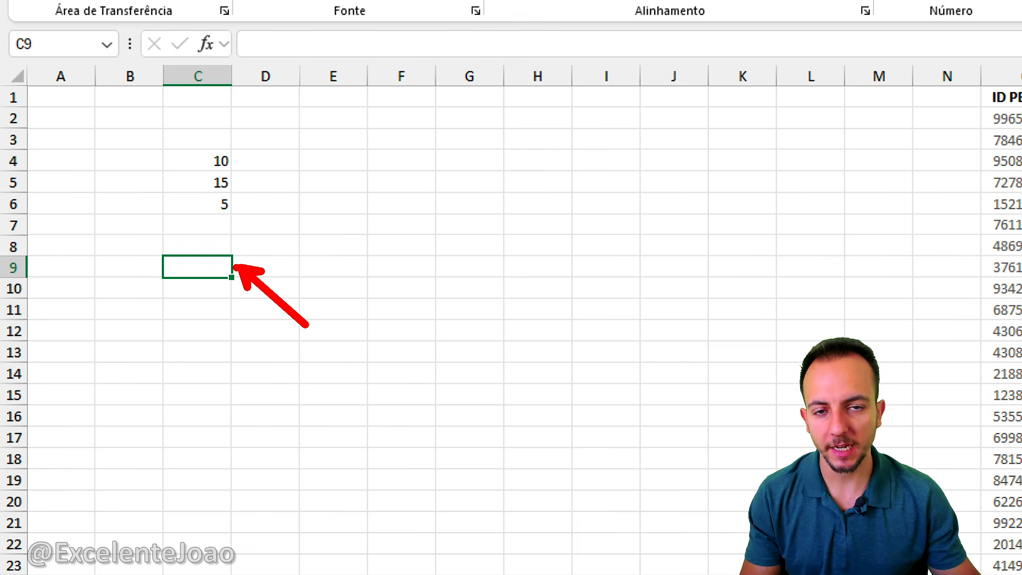
{"action": "key", "text": "Escape"}
Step: Sum the three numbers in cell C9 with the formula =SOMA(C4:C6)
{"action": "type", "text": "="}
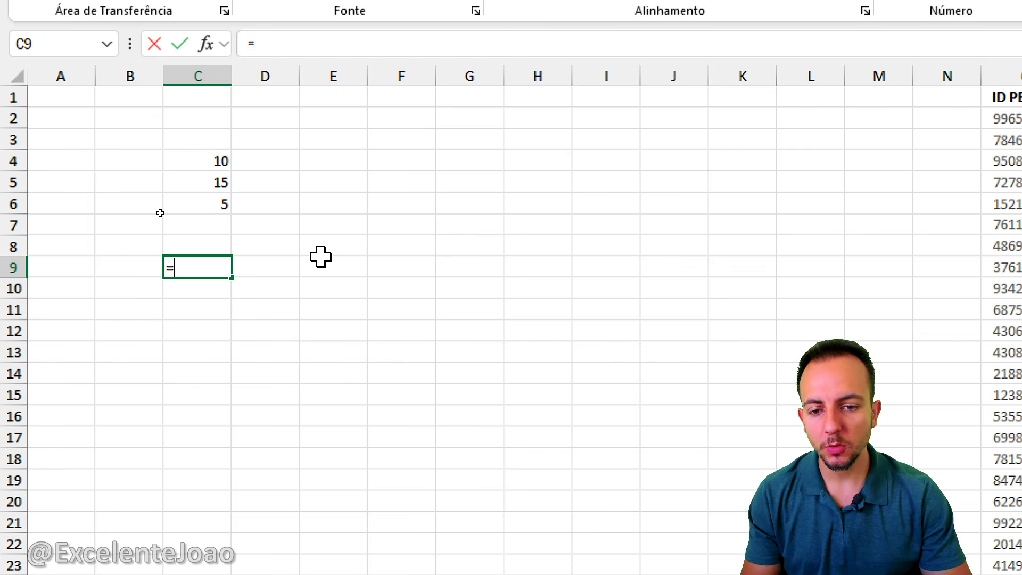
{"action": "key", "text": "ctrl+2"}
{"action": "mouse_move", "coordinate": [177, 234]}
{"action": "left_mouse_down"}
{"action": "mouse_move", "coordinate": [198, 283]}
{"action": "mouse_move", "coordinate": [137, 240]}
{"action": "left_mouse_up"}
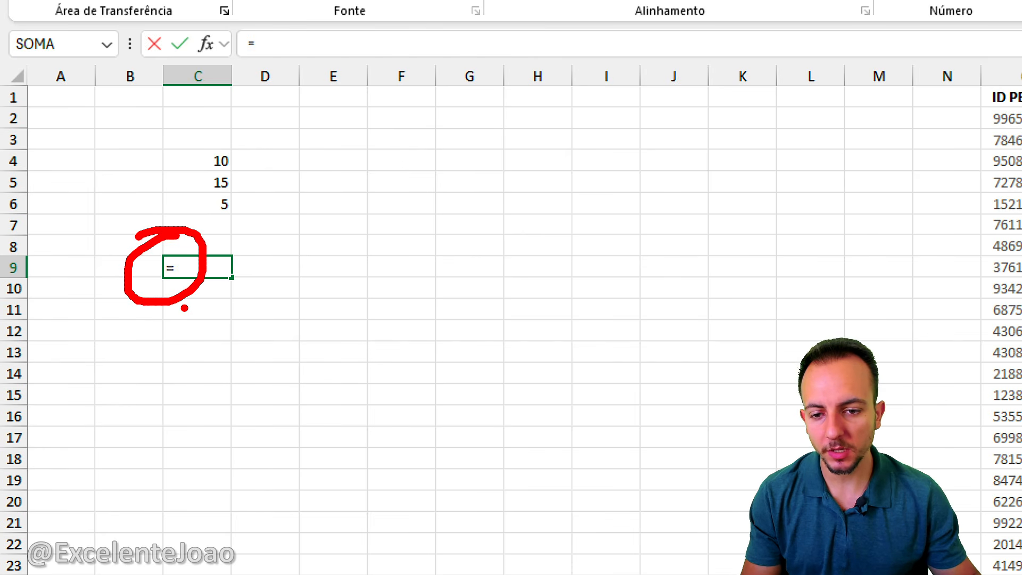
{"action": "left_click_drag", "start_coordinate": [185, 305], "coordinate": [220, 377]}
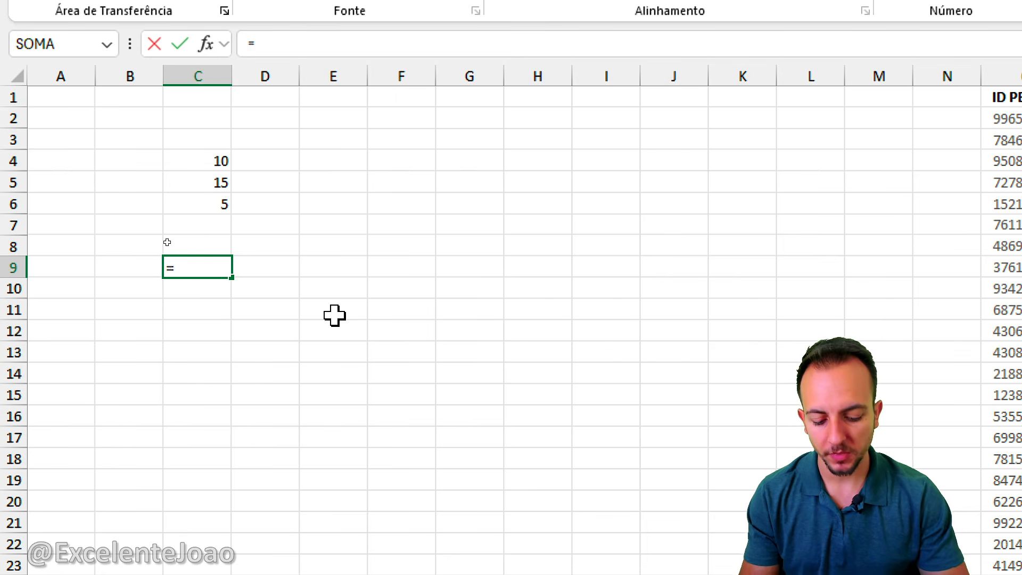
{"action": "type", "text": "SOMA"}
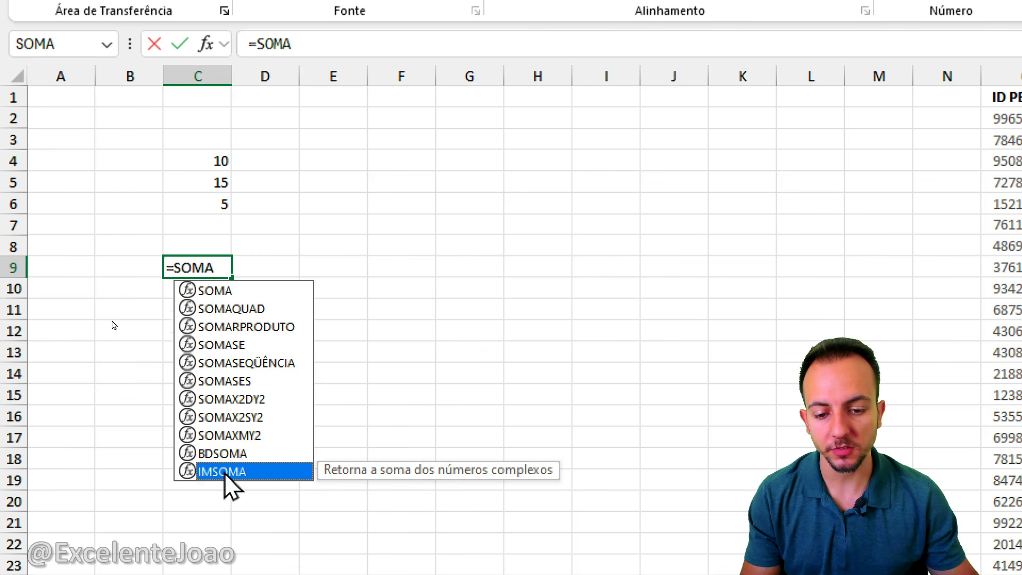
{"action": "left_click", "coordinate": [244, 293]}
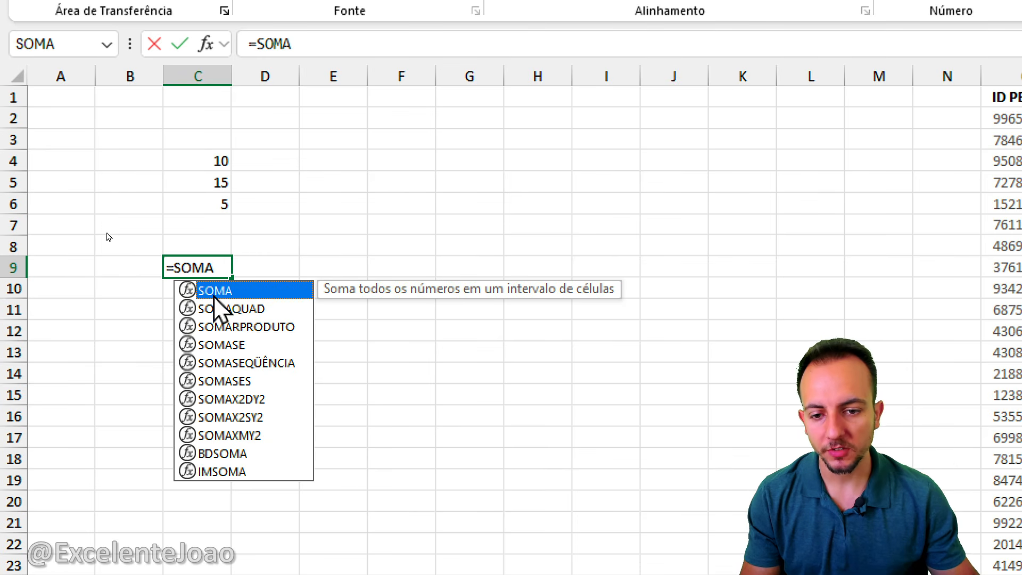
{"action": "double_click", "coordinate": [229, 294]}
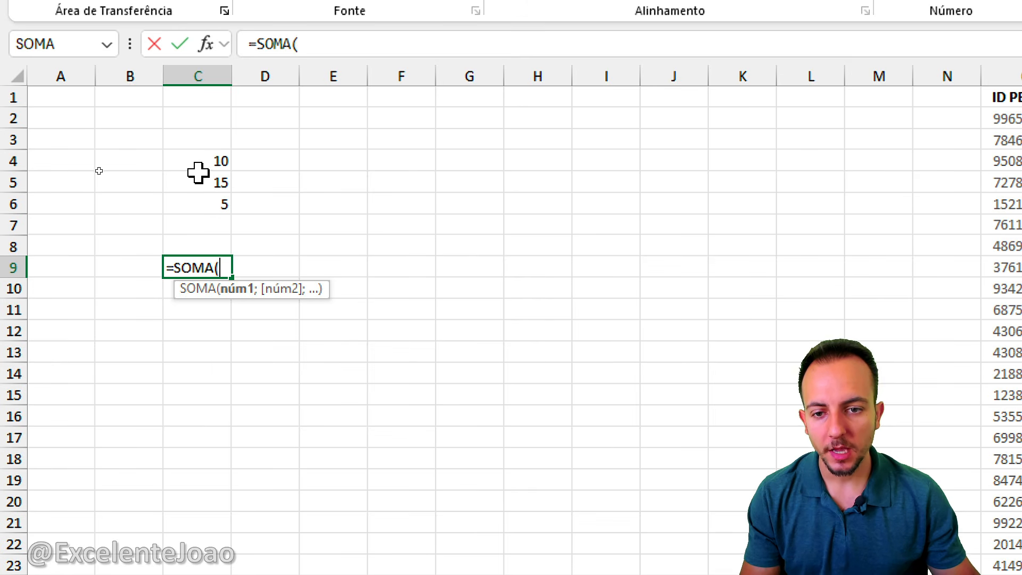
{"action": "mouse_move", "coordinate": [205, 160]}
{"action": "left_mouse_down"}
{"action": "mouse_move", "coordinate": [208, 205]}
{"action": "mouse_move", "coordinate": [328, 231]}
{"action": "left_mouse_up"}
{"action": "key", "text": "ctrl+2"}
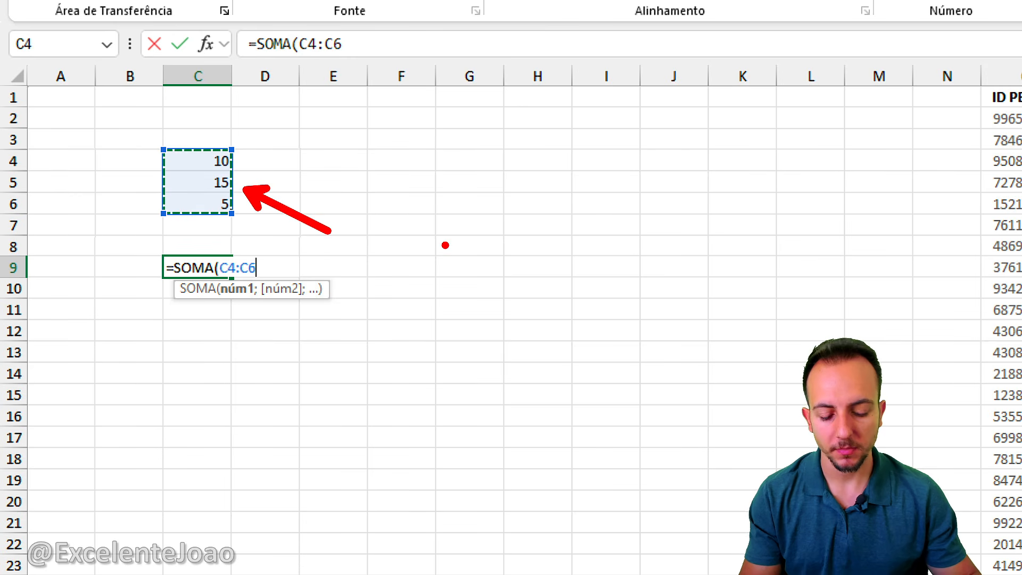
{"action": "key", "text": "Escape"}
{"action": "key", "text": "Return"}
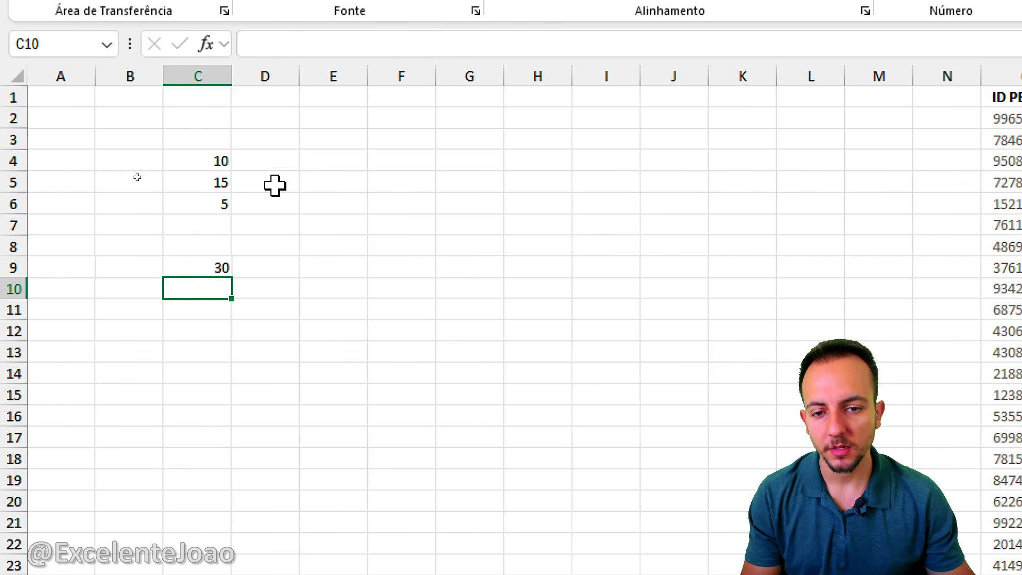
Step: Change cell C5 to 10 and C6 to 50, and temporarily circle the total in C9
{"action": "left_click", "coordinate": [214, 169]}
{"action": "left_click_drag", "start_coordinate": [207, 174], "coordinate": [219, 208]}
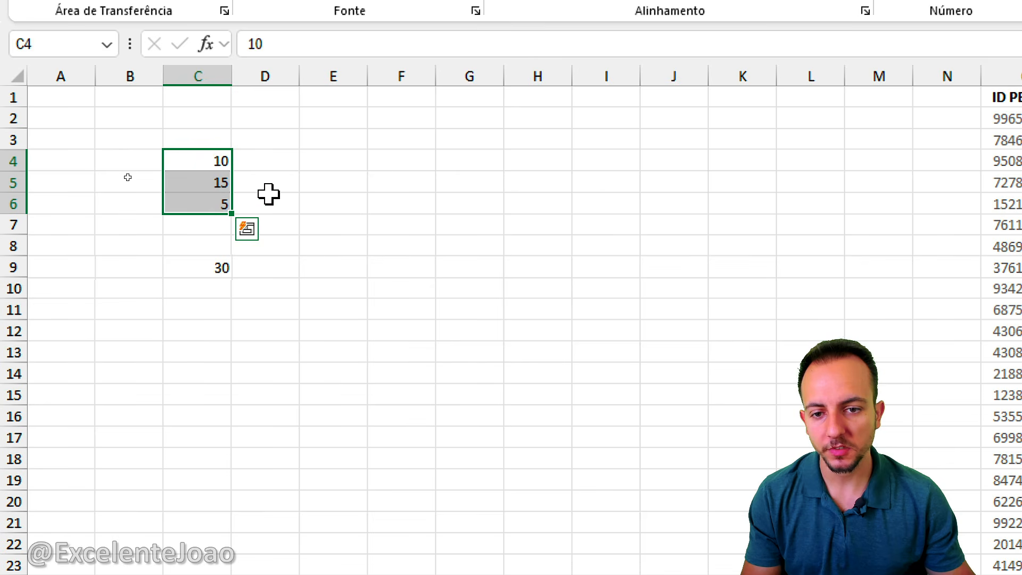
{"action": "left_click", "coordinate": [213, 162]}
{"action": "left_click", "coordinate": [213, 182]}
{"action": "left_click", "coordinate": [213, 218]}
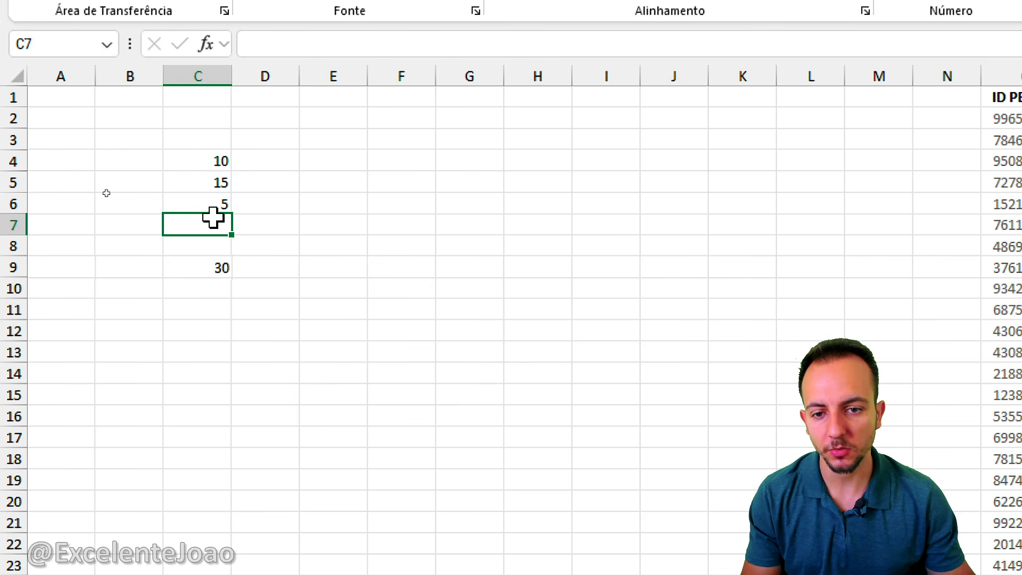
{"action": "left_click", "coordinate": [226, 185]}
{"action": "type", "text": "10"}
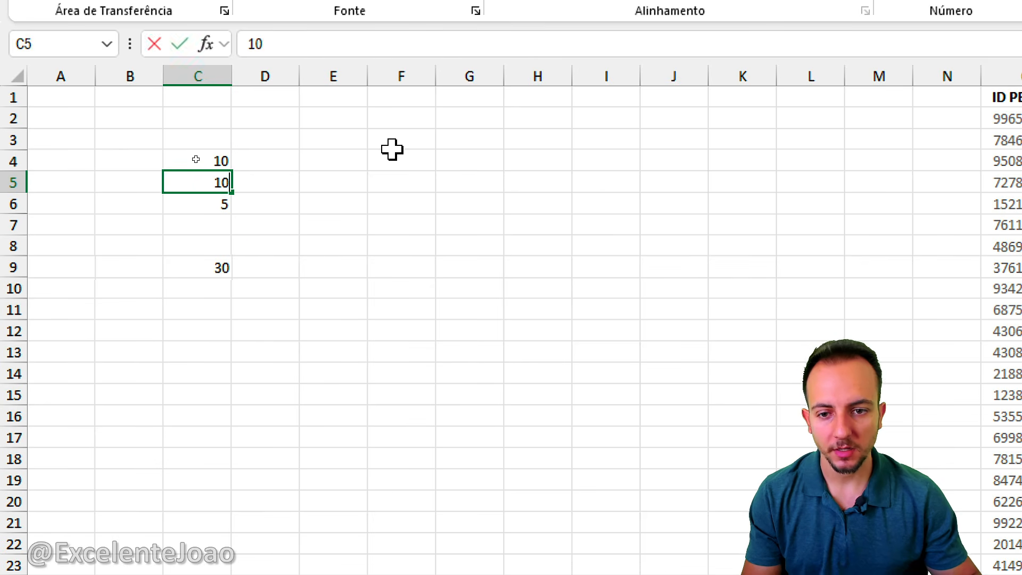
{"action": "key", "text": "Return"}
{"action": "type", "text": "50"}
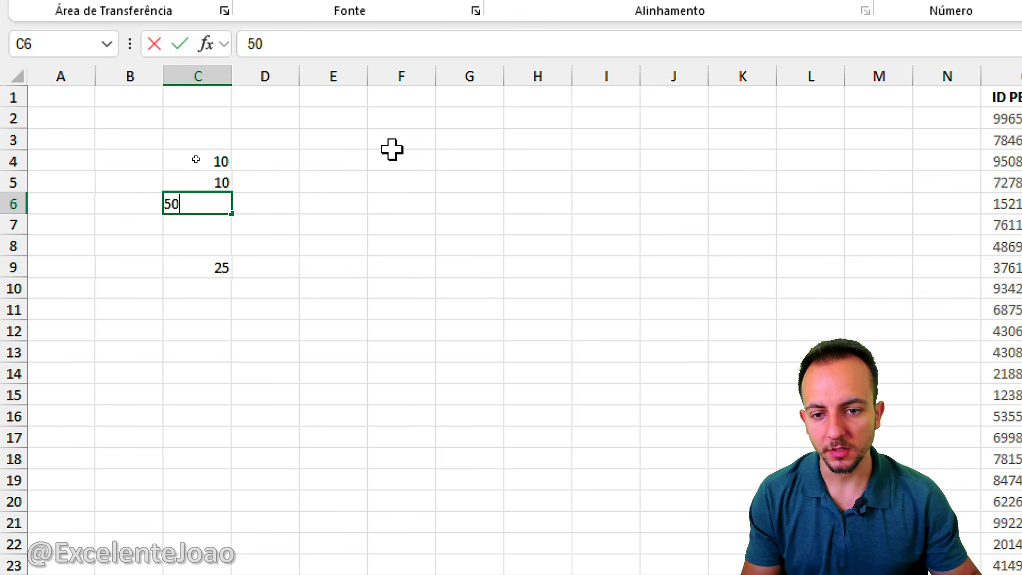
{"action": "key", "text": "Return"}
{"action": "mouse_move", "coordinate": [231, 246]}
{"action": "left_mouse_down"}
{"action": "mouse_move", "coordinate": [230, 290]}
{"action": "mouse_move", "coordinate": [228, 245]}
{"action": "mouse_move", "coordinate": [243, 196]}
{"action": "left_mouse_up"}
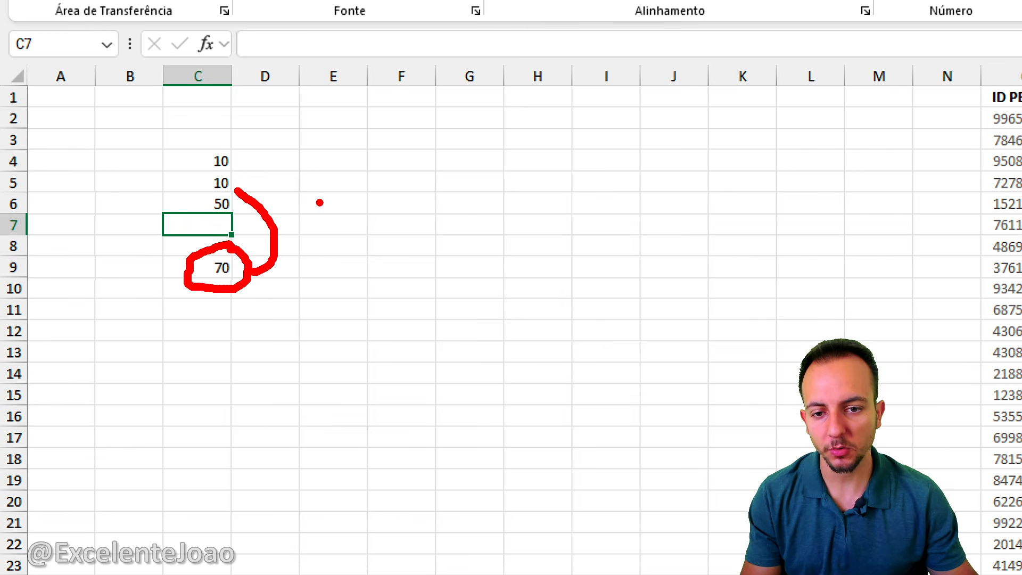
{"action": "key", "text": "Escape"}
Step: Set cells C4, C5 and C6 to 5 each, and temporarily circle the total in C9
{"action": "left_click", "coordinate": [223, 165]}
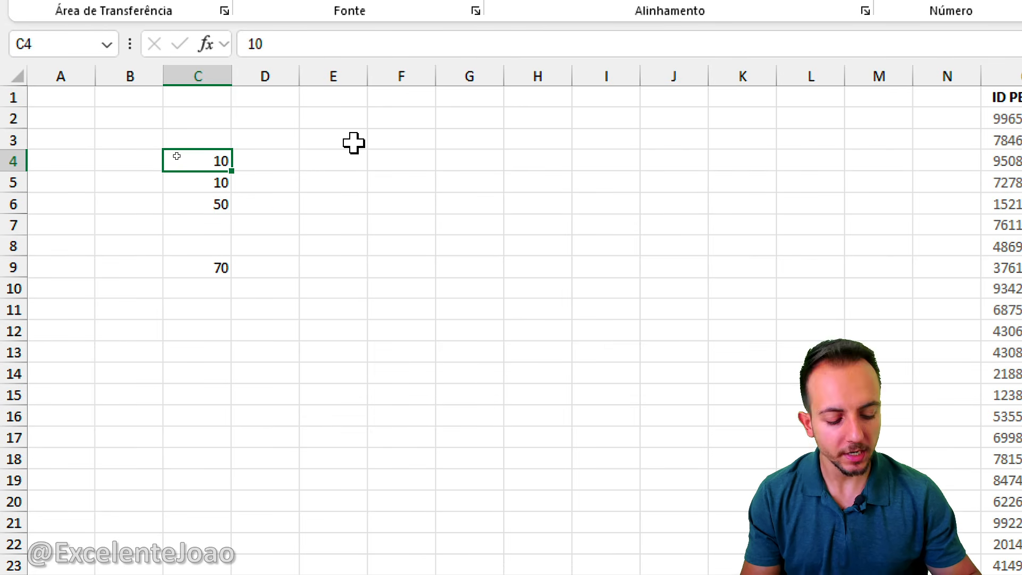
{"action": "type", "text": "5"}
{"action": "key", "text": "Return"}
{"action": "type", "text": "5"}
{"action": "key", "text": "Return"}
{"action": "type", "text": "5"}
{"action": "key", "text": "Return"}
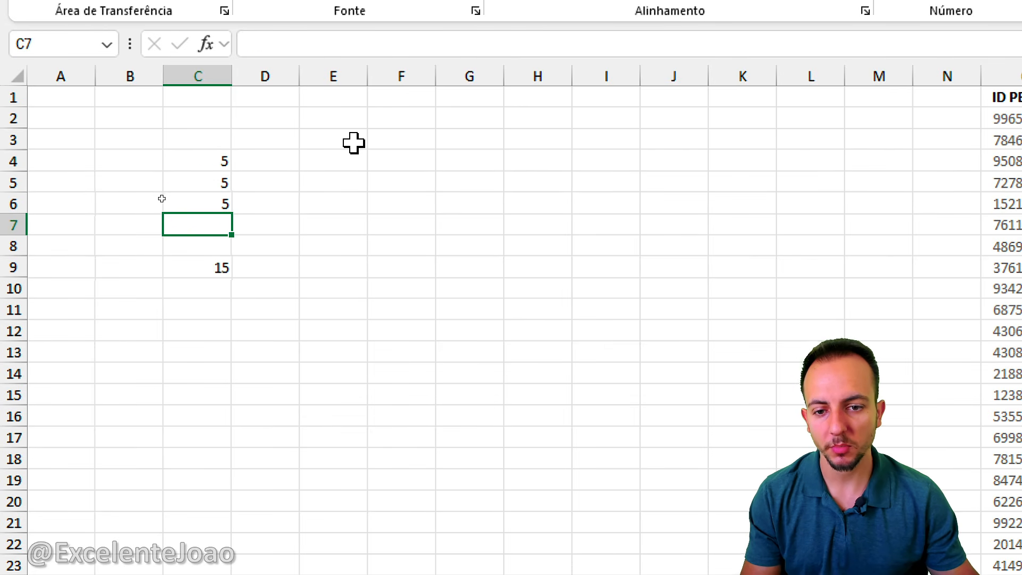
{"action": "mouse_move", "coordinate": [244, 234]}
{"action": "left_mouse_down"}
{"action": "mouse_move", "coordinate": [258, 266]}
{"action": "mouse_move", "coordinate": [230, 230]}
{"action": "left_mouse_up"}
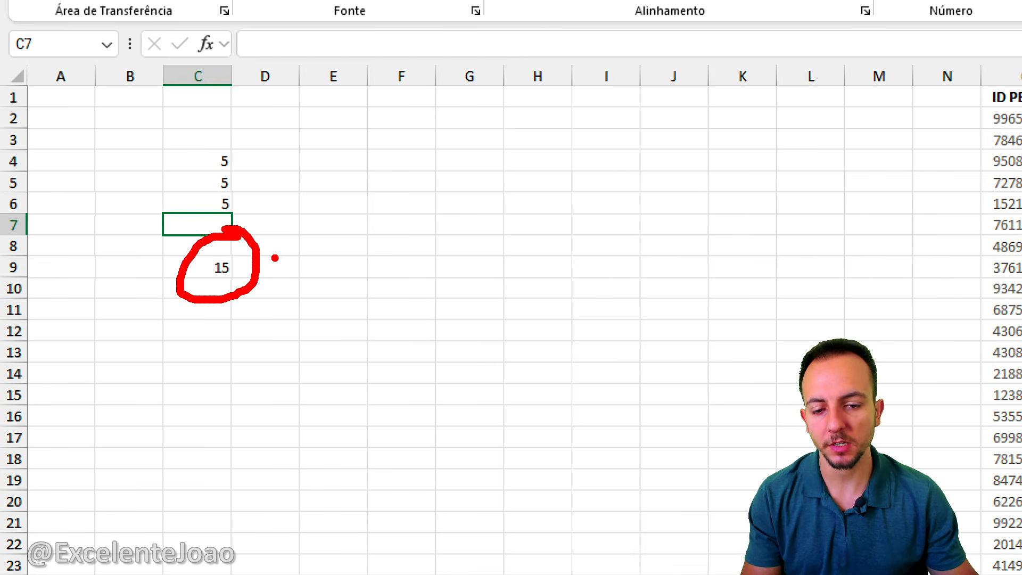
{"action": "key", "text": "Escape"}
Step: Examine the SOMA formula in cell C9 and point out the range of numbers it adds
{"action": "left_click", "coordinate": [229, 263]}
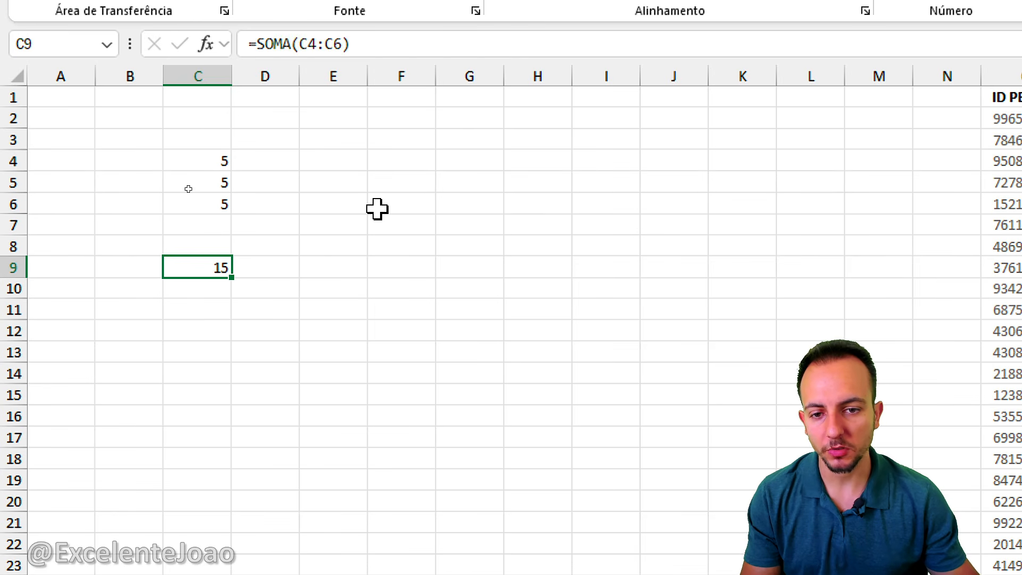
{"action": "left_click_drag", "start_coordinate": [218, 161], "coordinate": [213, 206]}
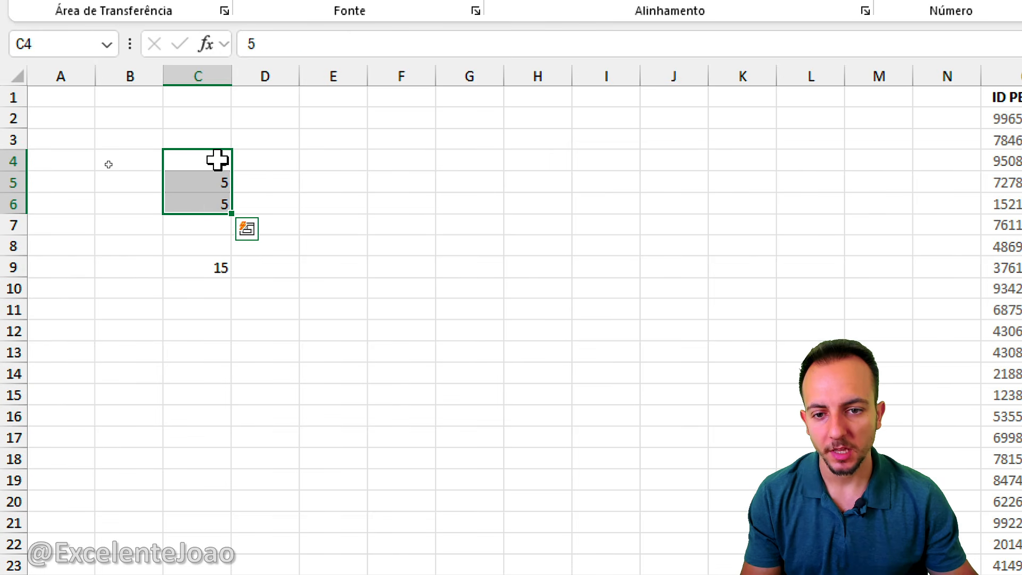
{"action": "left_click_drag", "start_coordinate": [217, 159], "coordinate": [204, 221]}
{"action": "key", "text": "ctrl+2"}
{"action": "left_click_drag", "start_coordinate": [249, 192], "coordinate": [320, 249]}
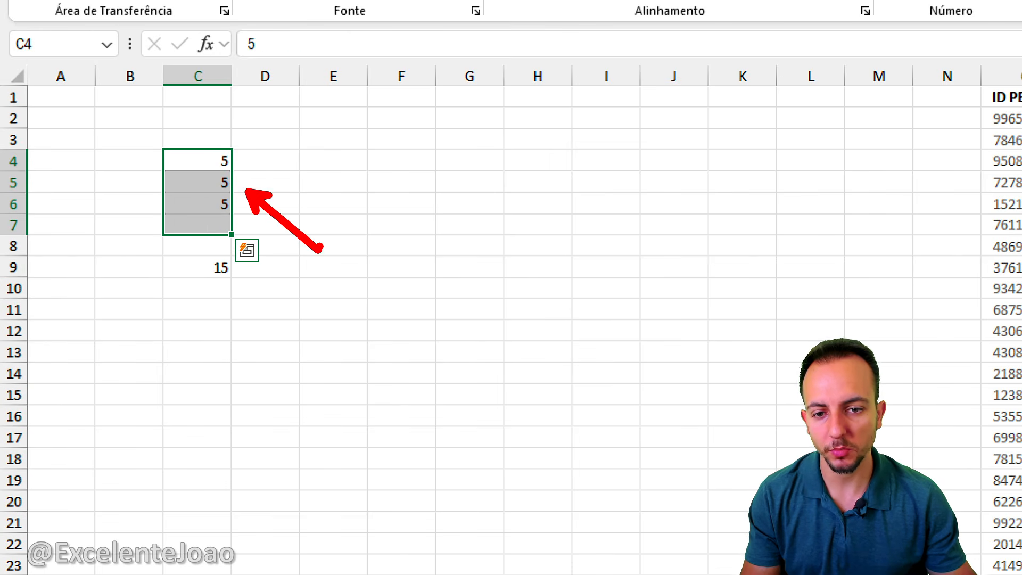
{"action": "key", "text": "Escape"}
{"action": "left_click", "coordinate": [338, 222]}
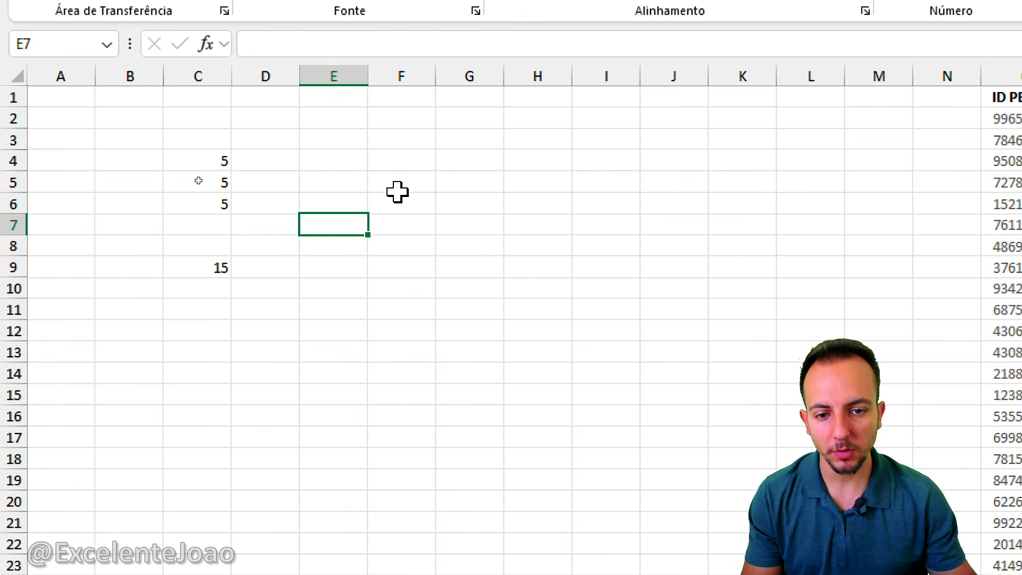
Step: Enter the numbers 11, 12 and 10 in cells E7, E8 and E9
{"action": "type", "text": "11"}
{"action": "key", "text": "Return"}
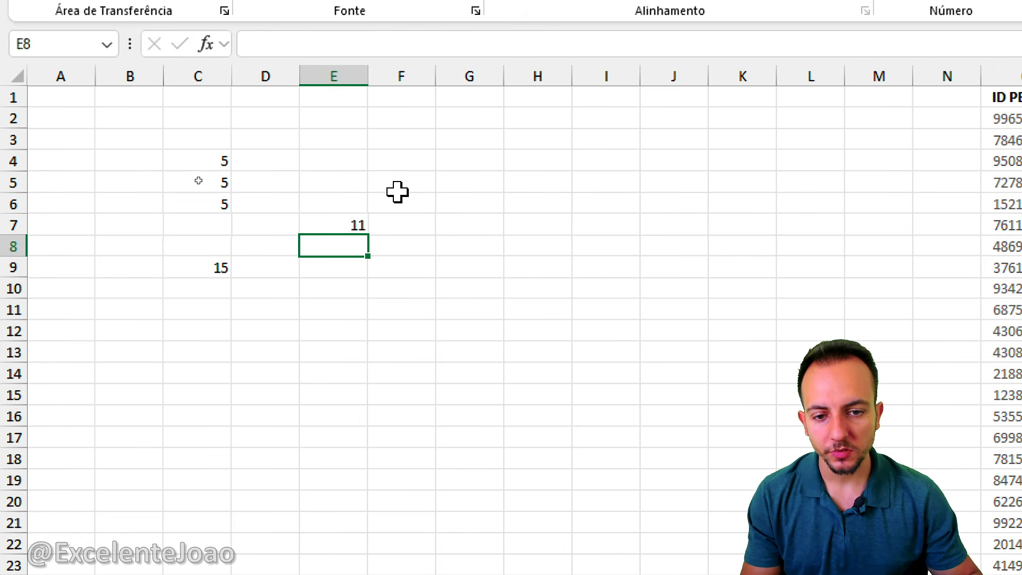
{"action": "type", "text": "12"}
{"action": "key", "text": "Return"}
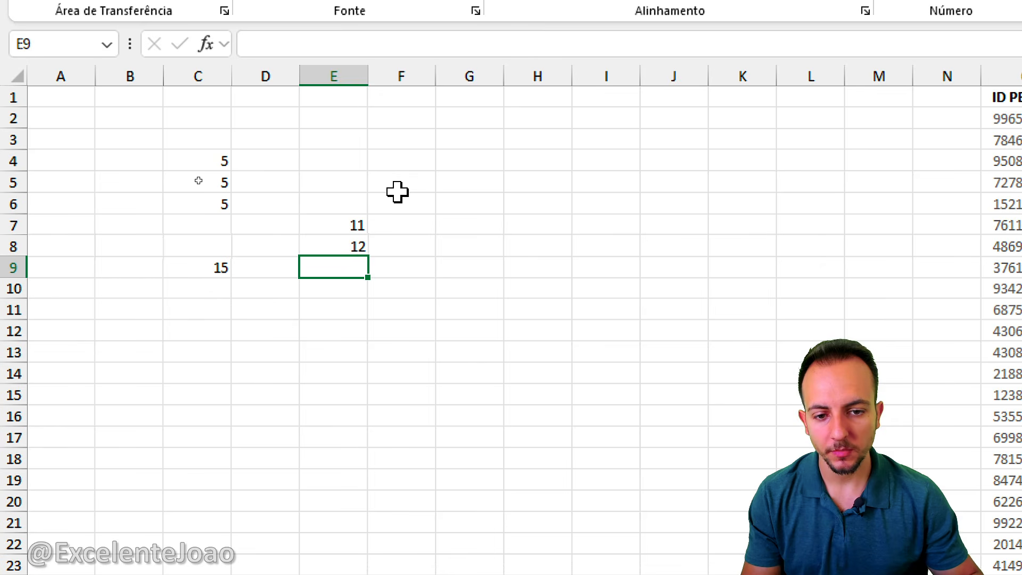
{"action": "type", "text": "10"}
{"action": "key", "text": "Return"}
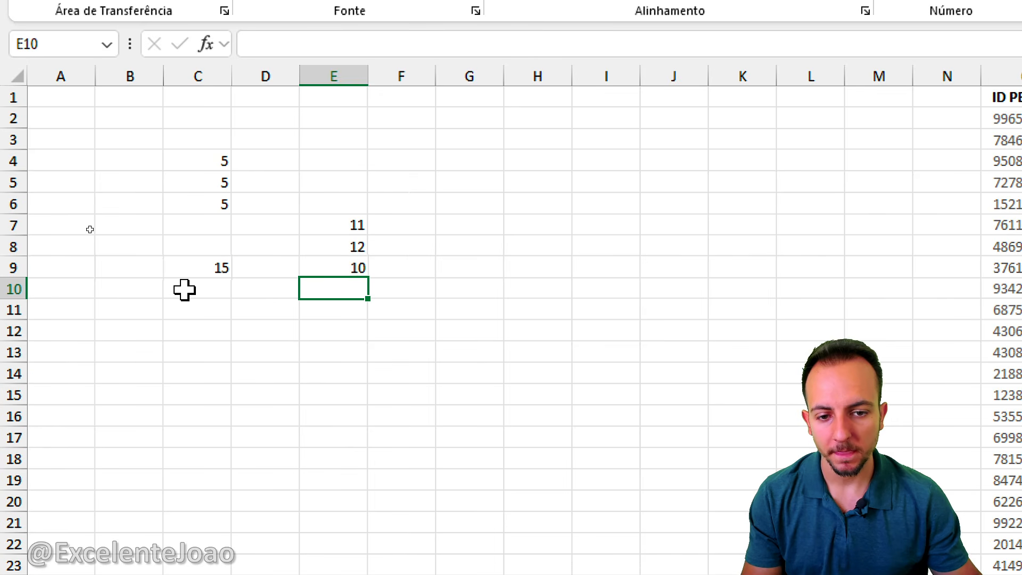
Step: Enter the numbers 1, 2 and 3 in cells F3, F4 and F5
{"action": "left_click", "coordinate": [417, 144]}
{"action": "type", "text": "1"}
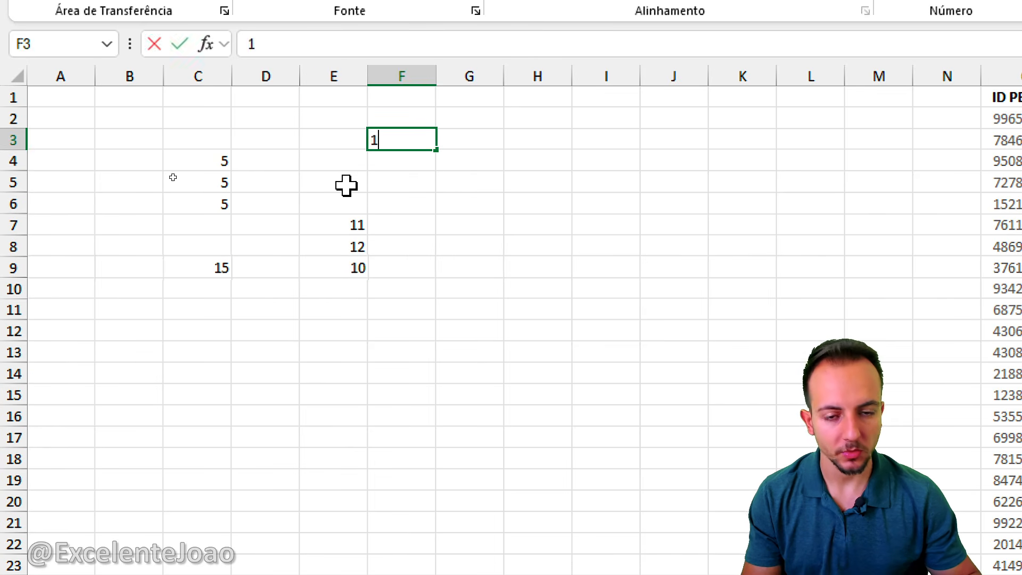
{"action": "key", "text": "Return"}
{"action": "type", "text": "2"}
{"action": "key", "text": "Return"}
{"action": "type", "text": "3"}
{"action": "key", "text": "Return"}
Step: Go to cell C9 and temporarily mark the three separate groups of numbers in columns C, E and F
{"action": "left_click", "coordinate": [221, 270]}
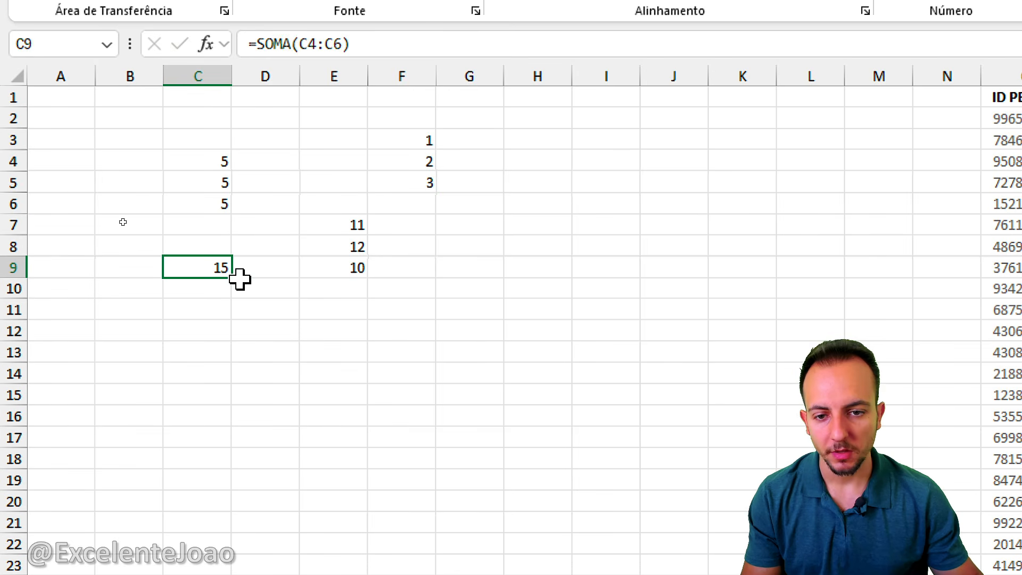
{"action": "left_click_drag", "start_coordinate": [238, 135], "coordinate": [238, 138]}
{"action": "left_click_drag", "start_coordinate": [341, 190], "coordinate": [322, 212]}
{"action": "mouse_move", "coordinate": [409, 114]}
{"action": "left_mouse_down"}
{"action": "mouse_move", "coordinate": [450, 131]}
{"action": "mouse_move", "coordinate": [428, 114]}
{"action": "left_mouse_up"}
{"action": "key", "text": "Escape"}
Step: Replace the formula in C9 with =SOMA(C4:C6;E7:E9;F3:F5) to add all three groups of numbers
{"action": "type", "text": "=SOMA"}
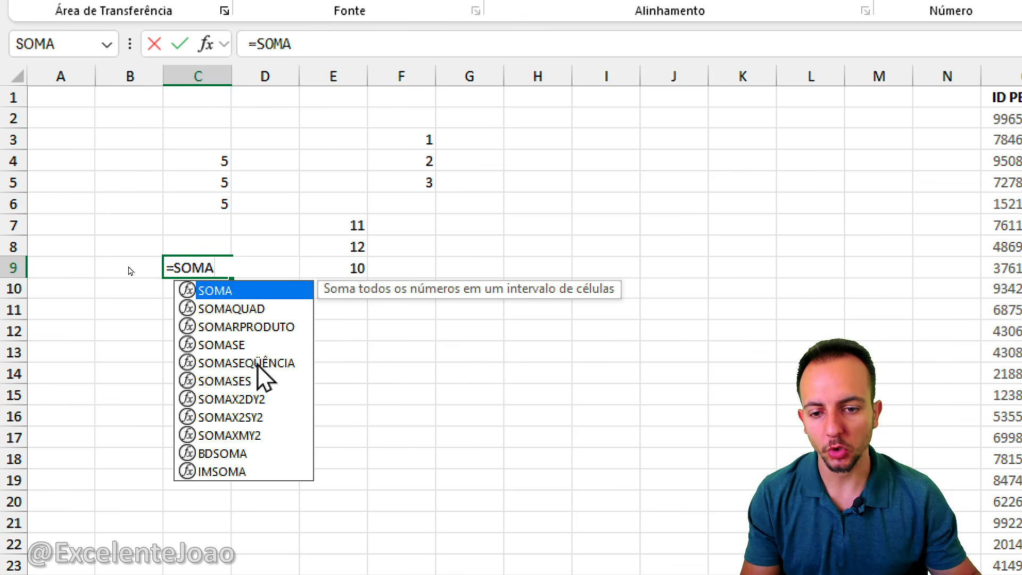
{"action": "double_click", "coordinate": [244, 293]}
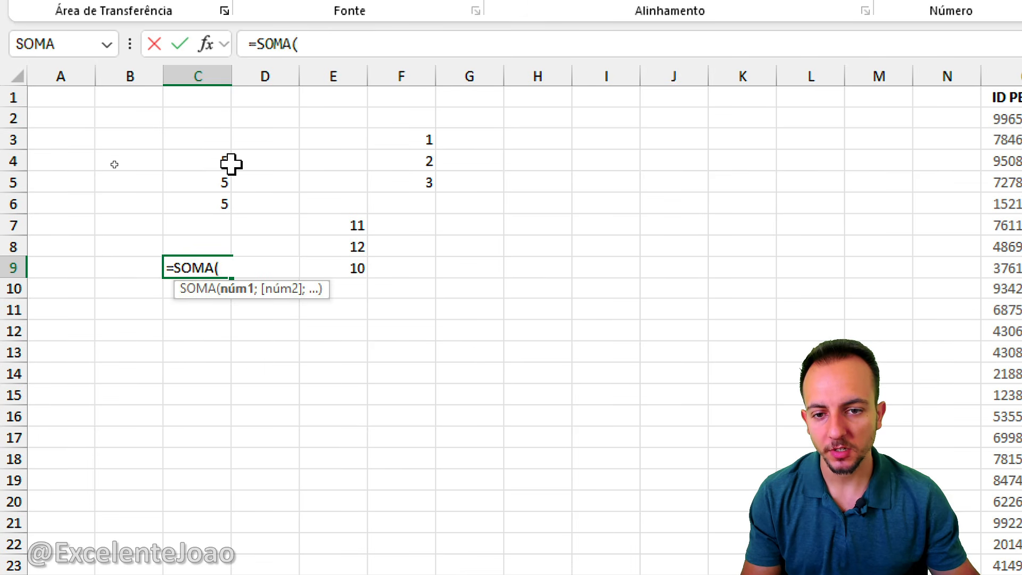
{"action": "left_click_drag", "start_coordinate": [218, 154], "coordinate": [219, 205]}
{"action": "type", "text": ";"}
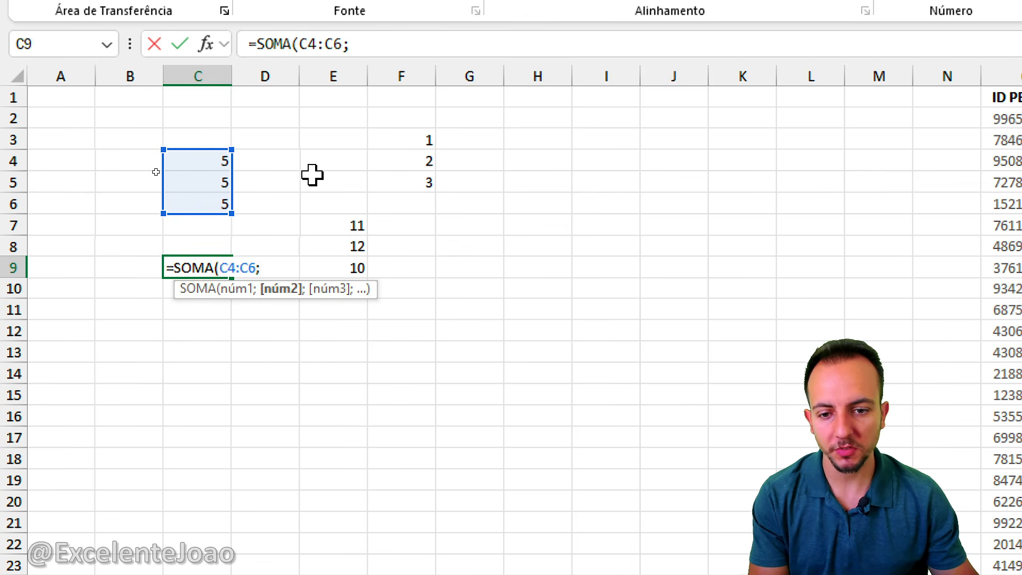
{"action": "left_click_drag", "start_coordinate": [343, 226], "coordinate": [337, 265]}
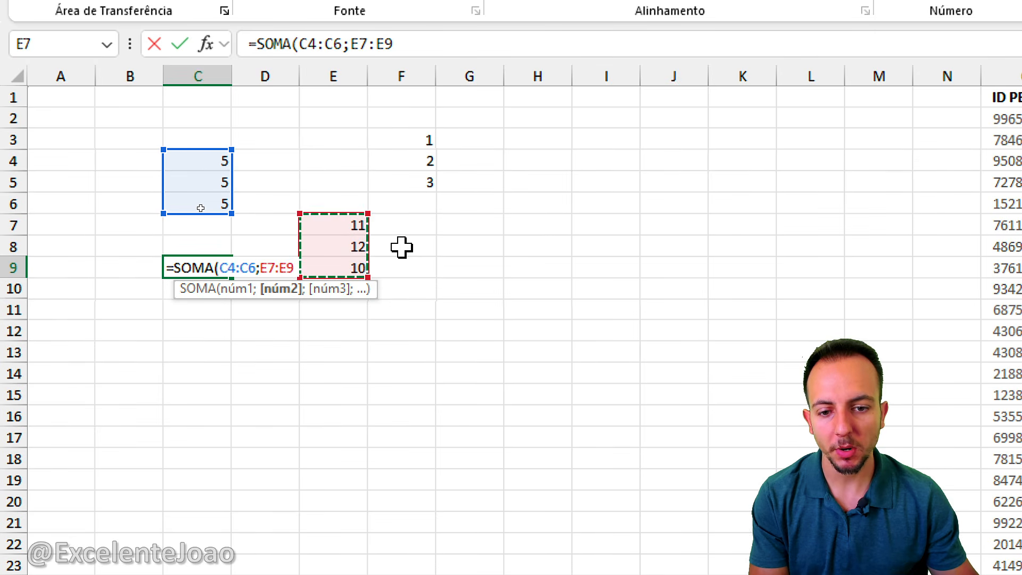
{"action": "type", "text": ";"}
{"action": "left_click_drag", "start_coordinate": [417, 135], "coordinate": [415, 184]}
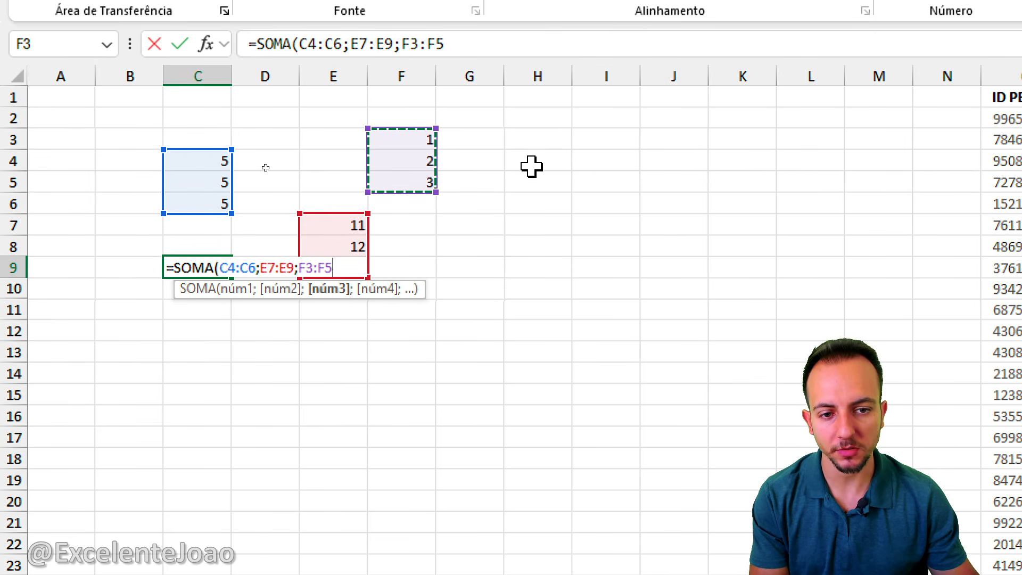
{"action": "key", "text": "Return"}
Step: Temporarily circle the total in C9 and draw lines linking it to the three groups of numbers
{"action": "key", "text": "ctrl+2"}
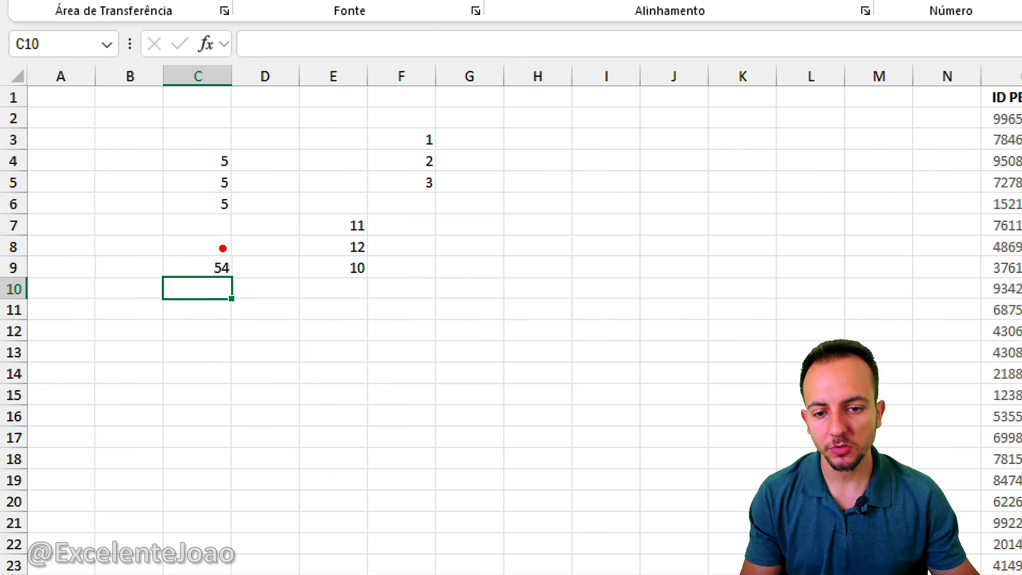
{"action": "mouse_move", "coordinate": [217, 246]}
{"action": "left_mouse_down"}
{"action": "mouse_move", "coordinate": [252, 259]}
{"action": "mouse_move", "coordinate": [210, 255]}
{"action": "left_mouse_up"}
{"action": "mouse_move", "coordinate": [234, 199]}
{"action": "left_mouse_down"}
{"action": "mouse_move", "coordinate": [246, 240]}
{"action": "mouse_move", "coordinate": [320, 232]}
{"action": "left_mouse_up"}
{"action": "mouse_move", "coordinate": [248, 248]}
{"action": "left_mouse_down"}
{"action": "mouse_move", "coordinate": [264, 229]}
{"action": "mouse_move", "coordinate": [413, 165]}
{"action": "left_mouse_up"}
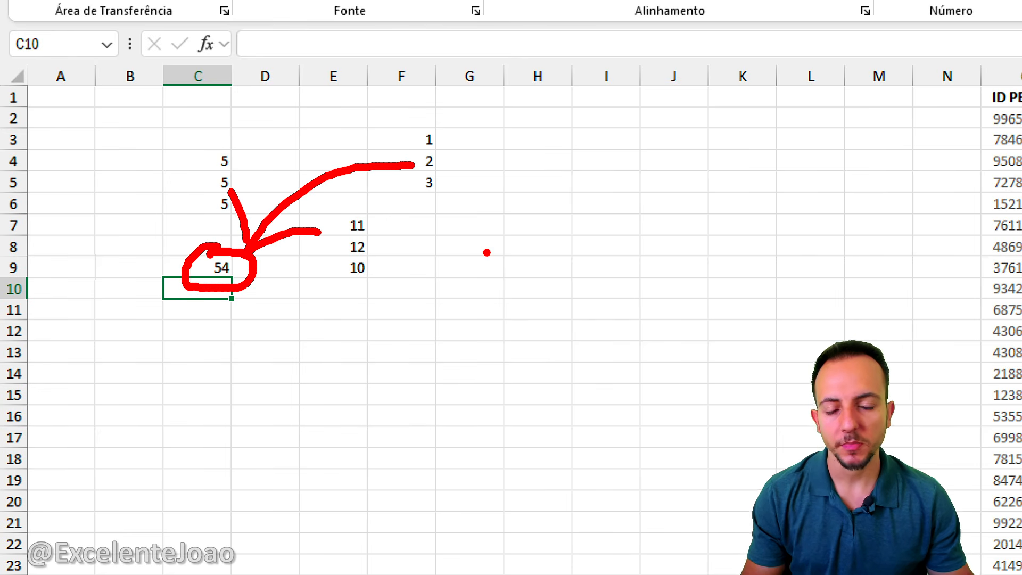
{"action": "key", "text": "Escape"}
Step: Examine the three ranges inside the SOMA formula in C9, leaving the formula as it is
{"action": "left_click", "coordinate": [208, 267]}
{"action": "key", "text": "F2"}
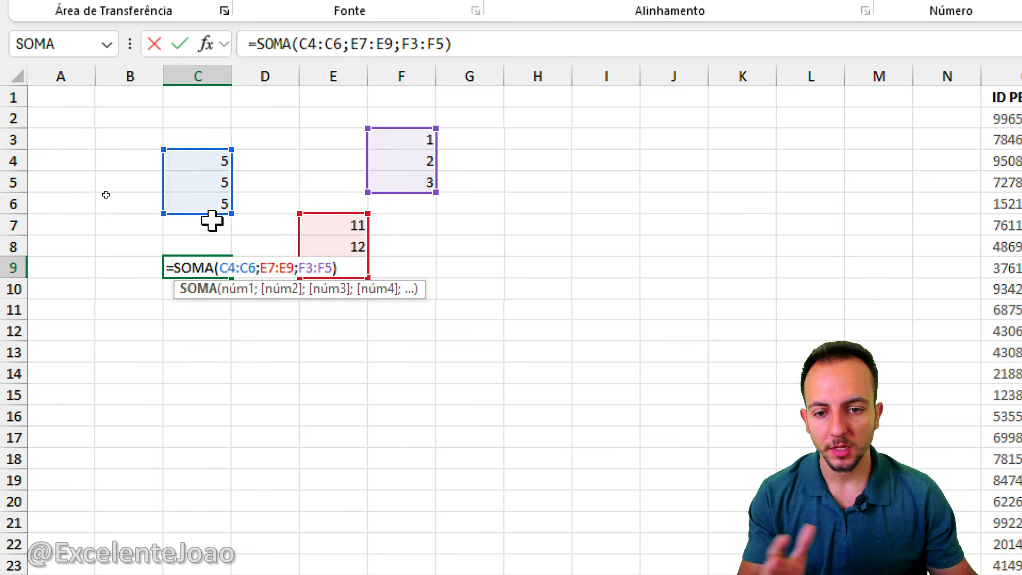
{"action": "left_click_drag", "start_coordinate": [235, 266], "coordinate": [312, 266]}
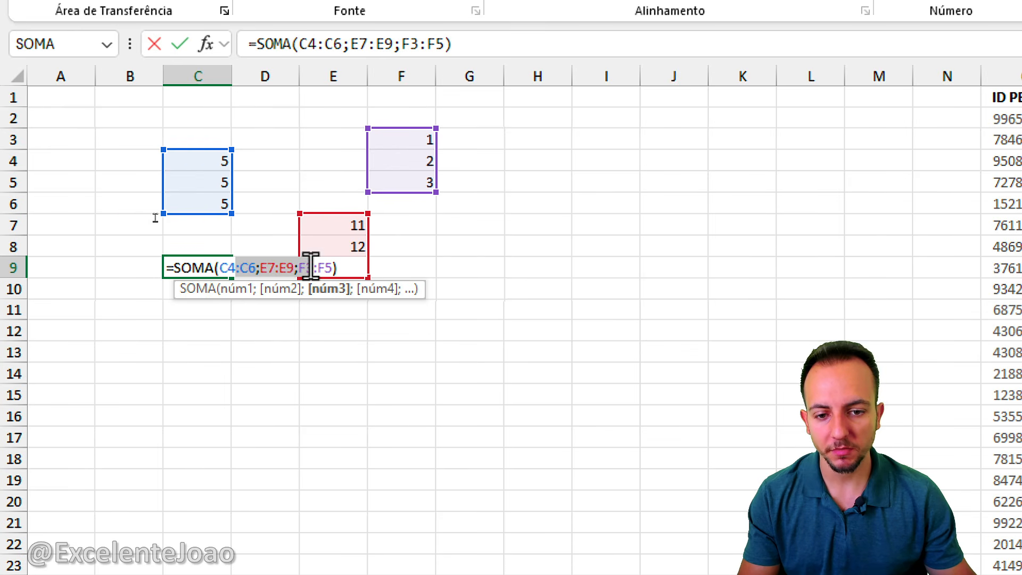
{"action": "left_click", "coordinate": [313, 267]}
{"action": "key", "text": "Escape"}
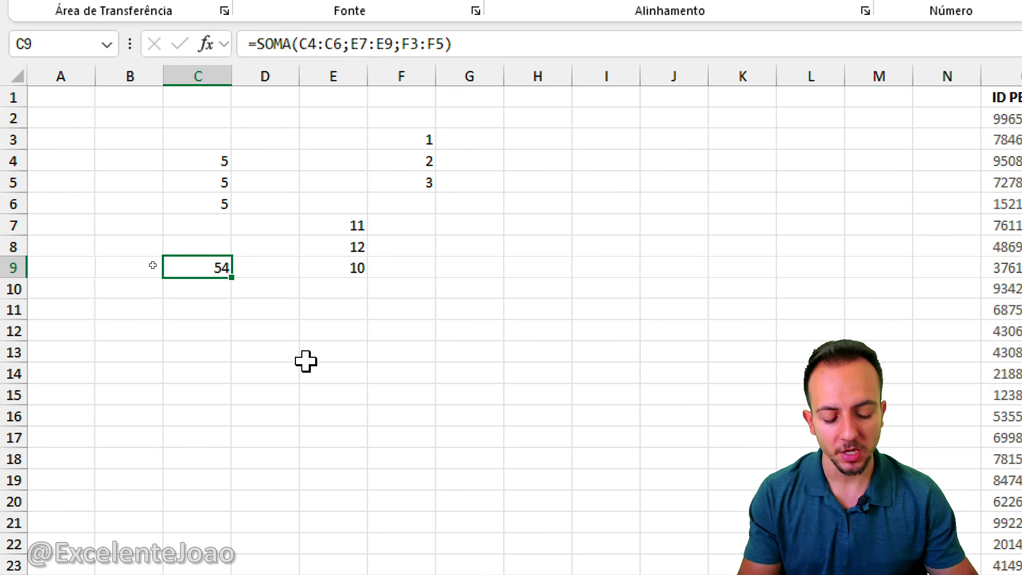
Step: Clear cell C9 and start a new SOMA formula there, temporarily marking its number arguments
{"action": "key", "text": "Delete"}
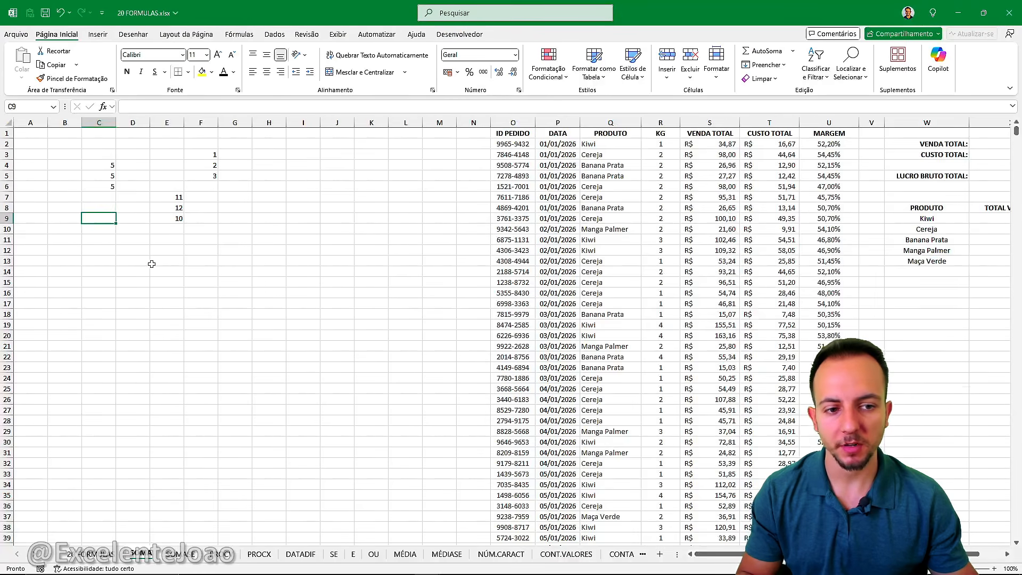
{"action": "scroll", "coordinate": [303, 360], "scroll_direction": "right", "scroll_amount": 5}
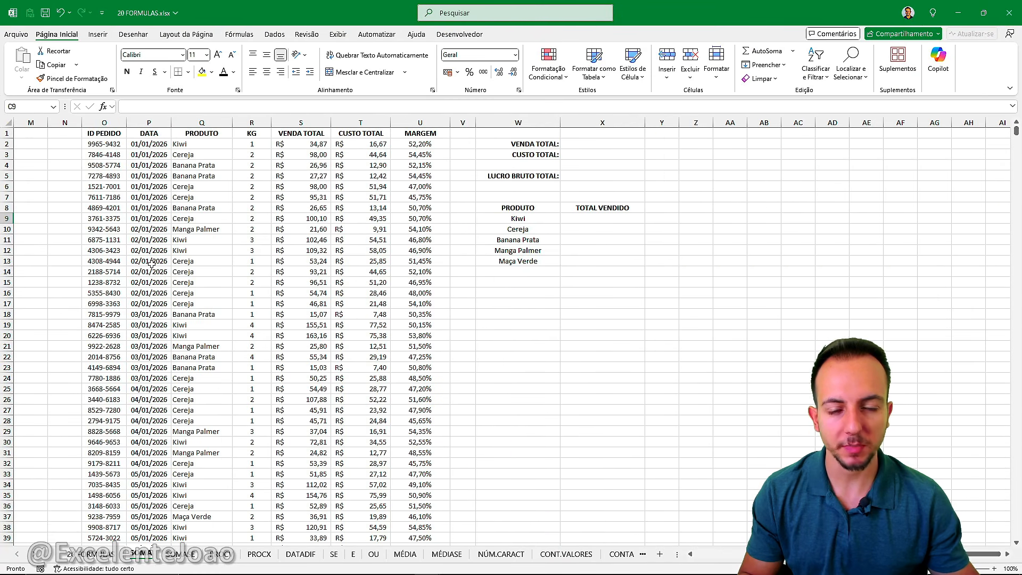
{"action": "scroll", "coordinate": [152, 262], "scroll_direction": "left", "scroll_amount": 5}
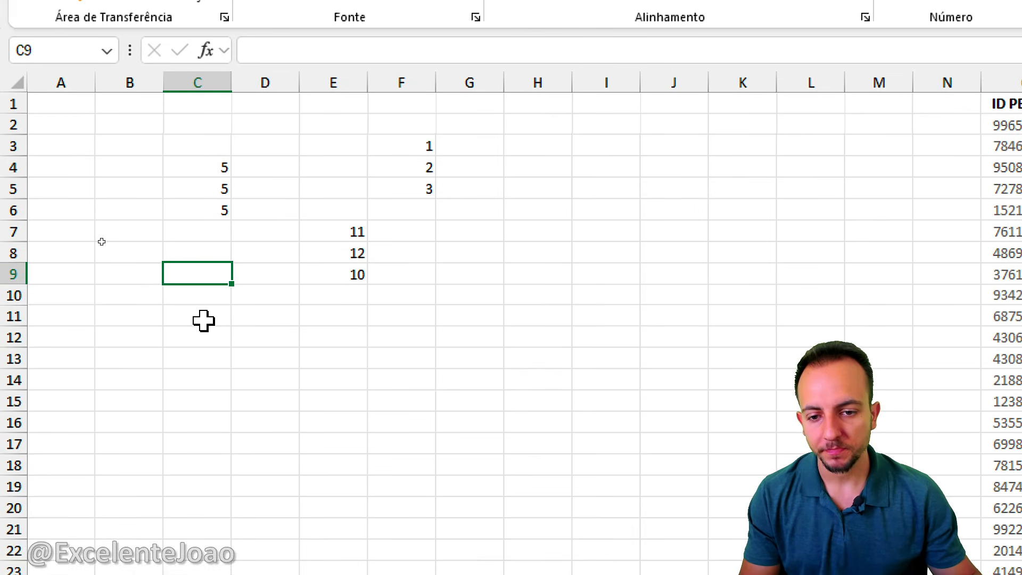
{"action": "type", "text": "=SOMA"}
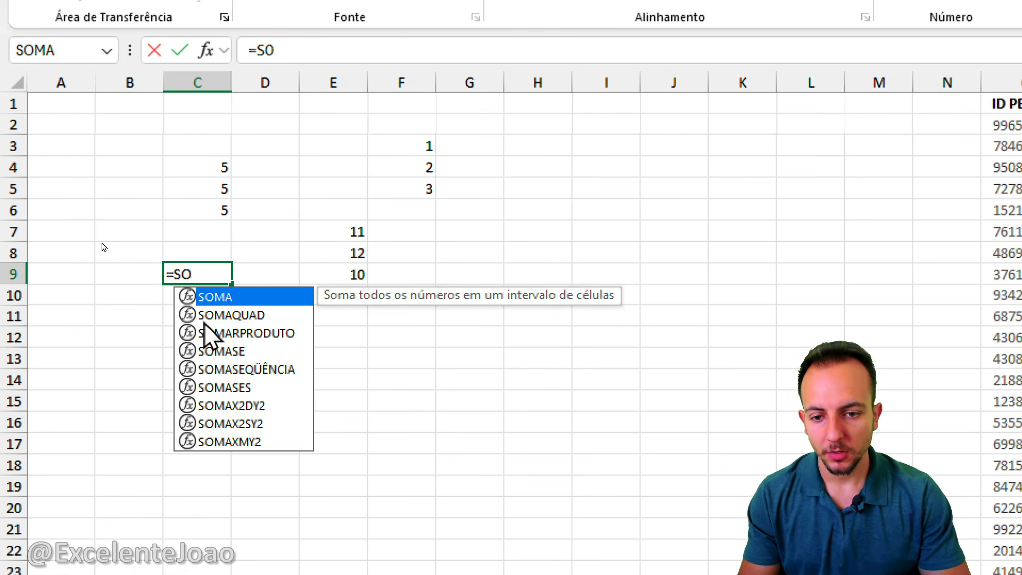
{"action": "double_click", "coordinate": [235, 296]}
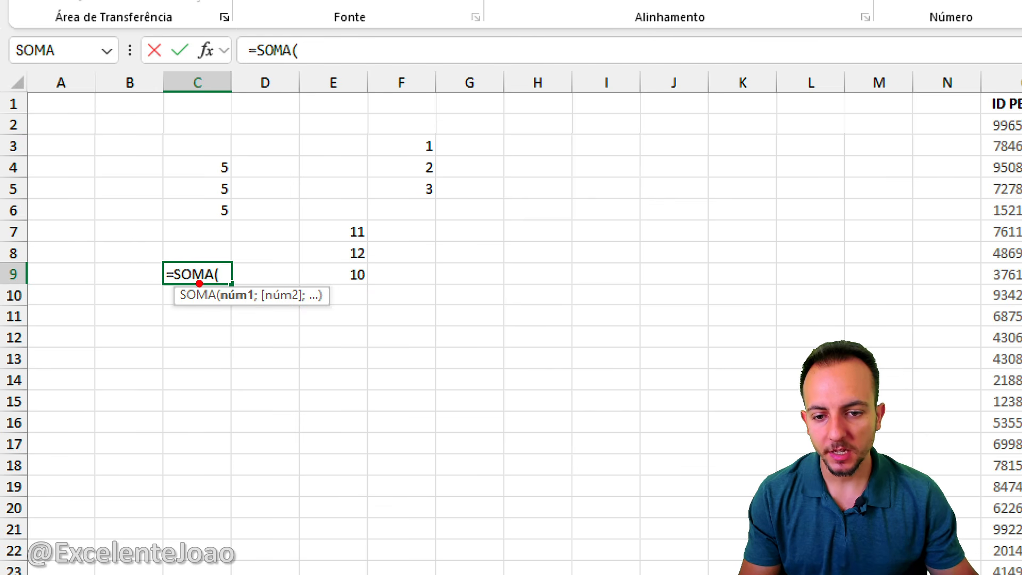
{"action": "mouse_move", "coordinate": [223, 314]}
{"action": "left_mouse_down"}
{"action": "mouse_move", "coordinate": [320, 314]}
{"action": "mouse_move", "coordinate": [316, 399]}
{"action": "left_mouse_up"}
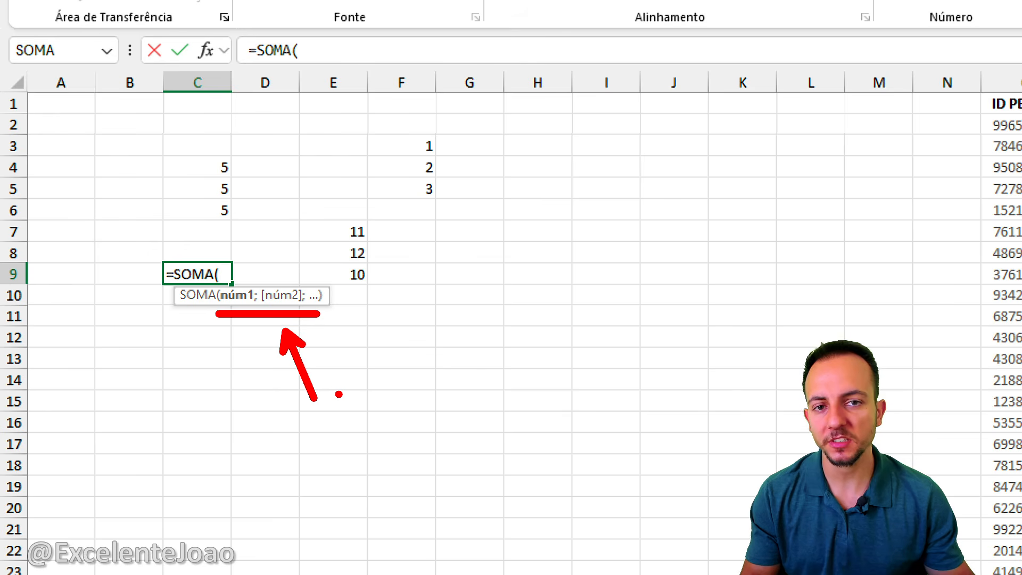
{"action": "mouse_move", "coordinate": [273, 288]}
{"action": "left_mouse_down"}
{"action": "mouse_move", "coordinate": [221, 290]}
{"action": "mouse_move", "coordinate": [263, 311]}
{"action": "mouse_move", "coordinate": [330, 290]}
{"action": "mouse_move", "coordinate": [256, 275]}
{"action": "mouse_move", "coordinate": [240, 347]}
{"action": "mouse_move", "coordinate": [251, 375]}
{"action": "left_mouse_up"}
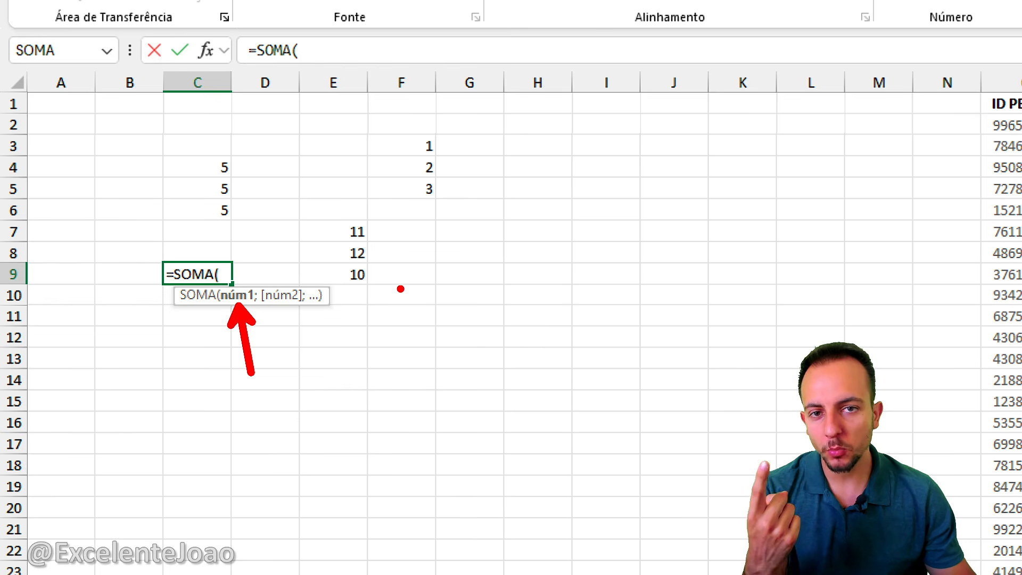
Step: Add cells C4, C5, C6, E7 and E8 to the SOMA formula one by one as separate arguments
{"action": "left_click", "coordinate": [214, 169]}
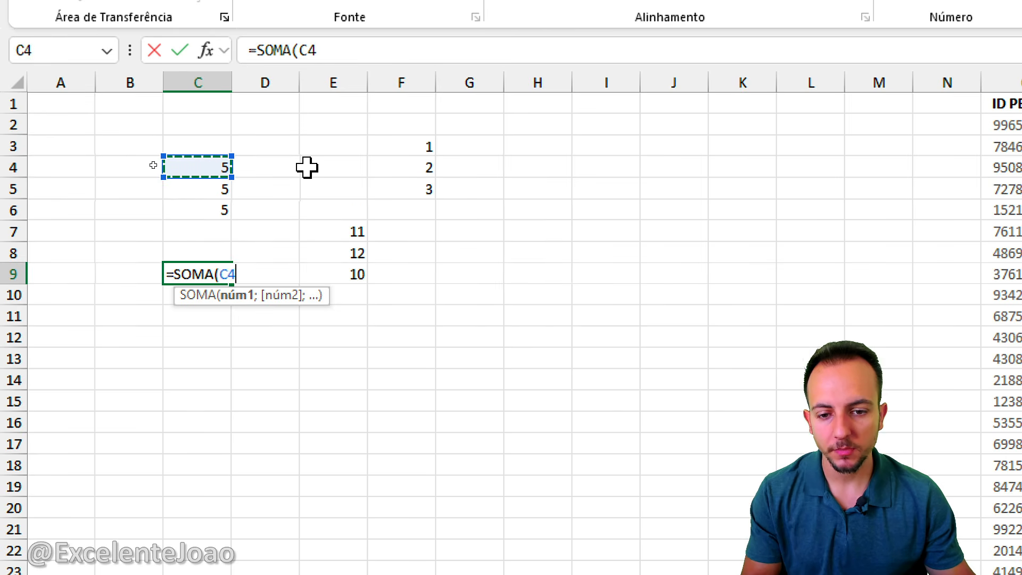
{"action": "type", "text": ";"}
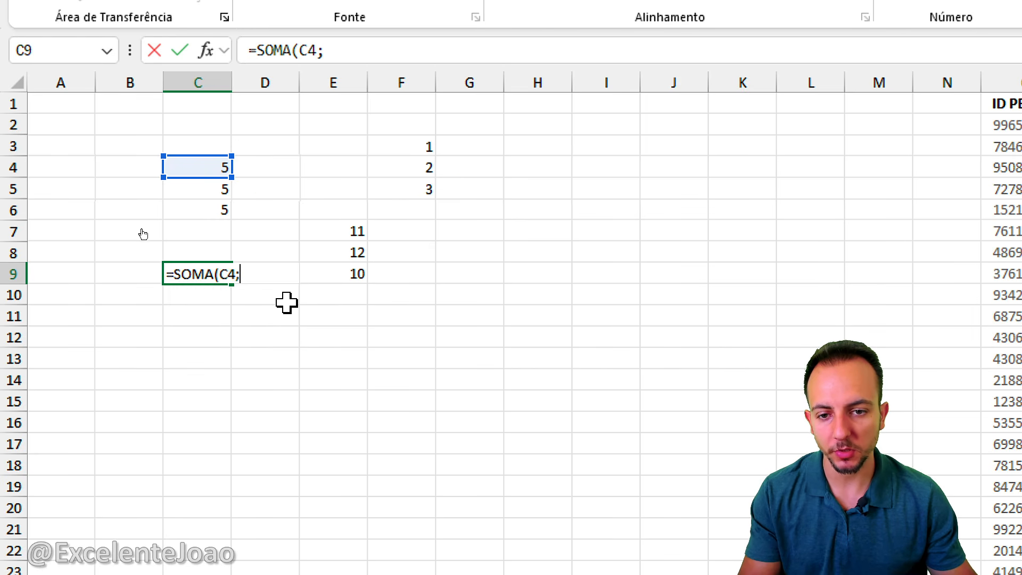
{"action": "left_click", "coordinate": [218, 190]}
{"action": "type", "text": ";"}
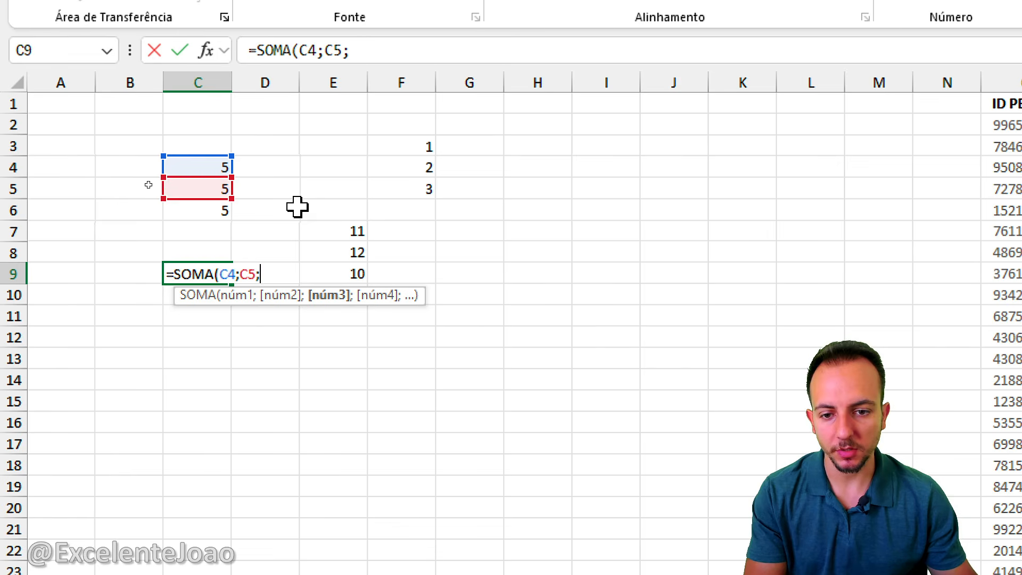
{"action": "key", "text": "Up"}
{"action": "key", "text": "Up"}
{"action": "key", "text": "Up"}
{"action": "type", "text": ";"}
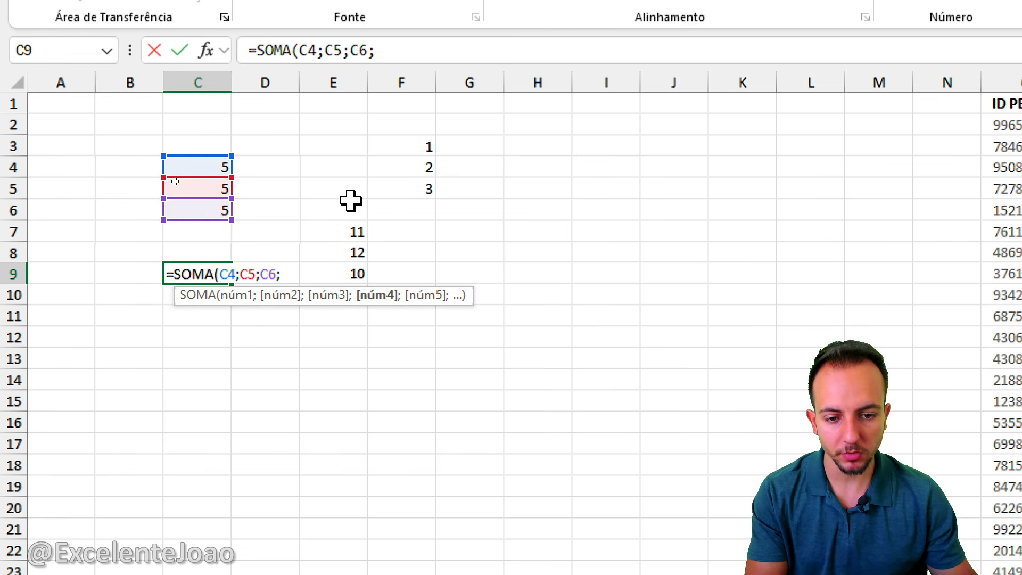
{"action": "left_click", "coordinate": [350, 230]}
{"action": "type", "text": ";"}
{"action": "left_click", "coordinate": [352, 254]}
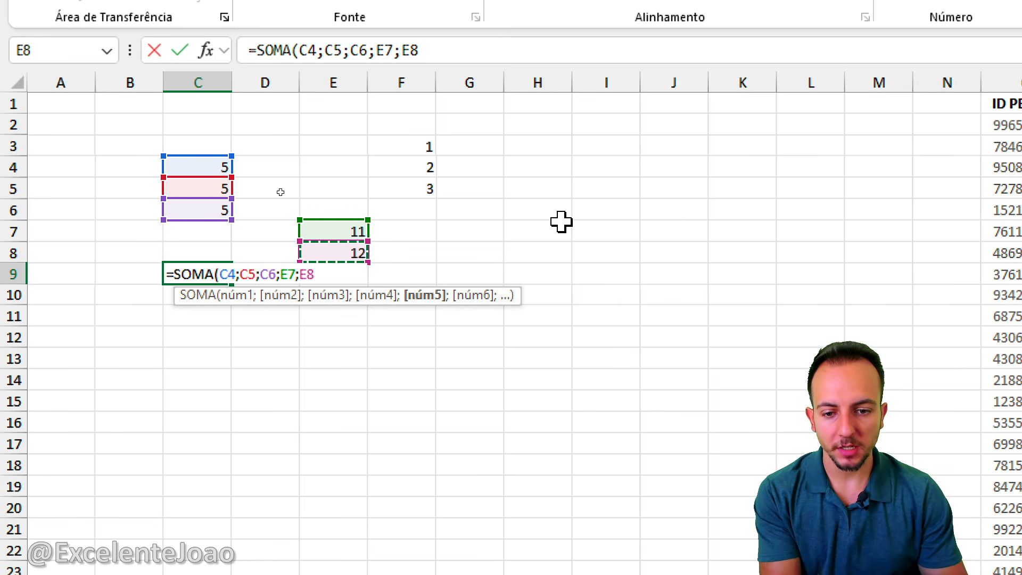
Step: Remove all the individual cell references from the SOMA formula, keeping only =SOMA( in C9
{"action": "key", "text": "BackSpace"}
{"action": "key", "text": "BackSpace"}
{"action": "key", "text": "BackSpace"}
{"action": "key", "text": "BackSpace"}
{"action": "key", "text": "BackSpace"}
{"action": "key", "text": "BackSpace"}
{"action": "key", "text": "BackSpace"}
{"action": "key", "text": "BackSpace"}
{"action": "key", "text": "BackSpace"}
{"action": "key", "text": "BackSpace"}
{"action": "key", "text": "BackSpace"}
{"action": "key", "text": "BackSpace"}
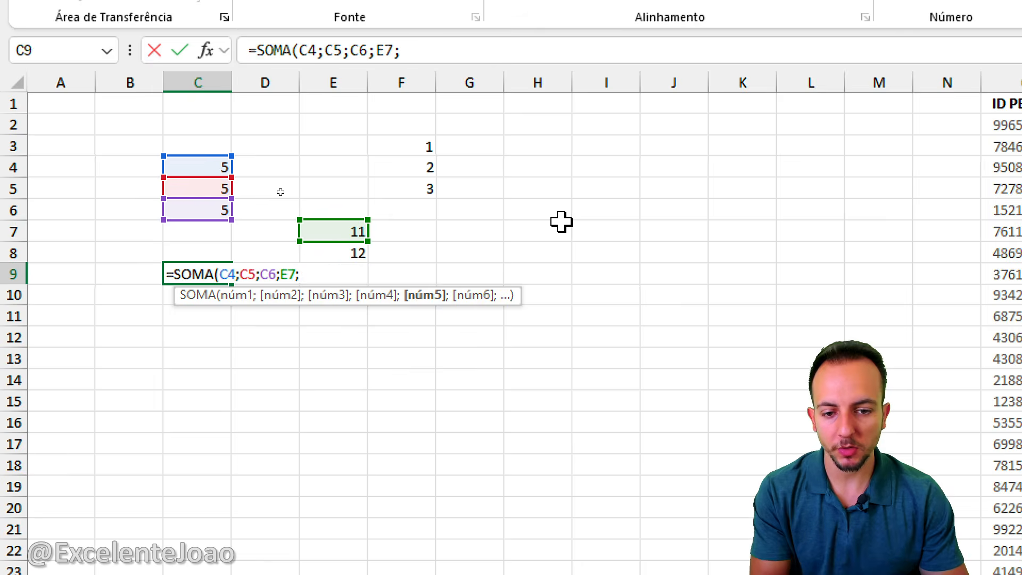
{"action": "key", "text": "BackSpace"}
{"action": "key", "text": "BackSpace"}
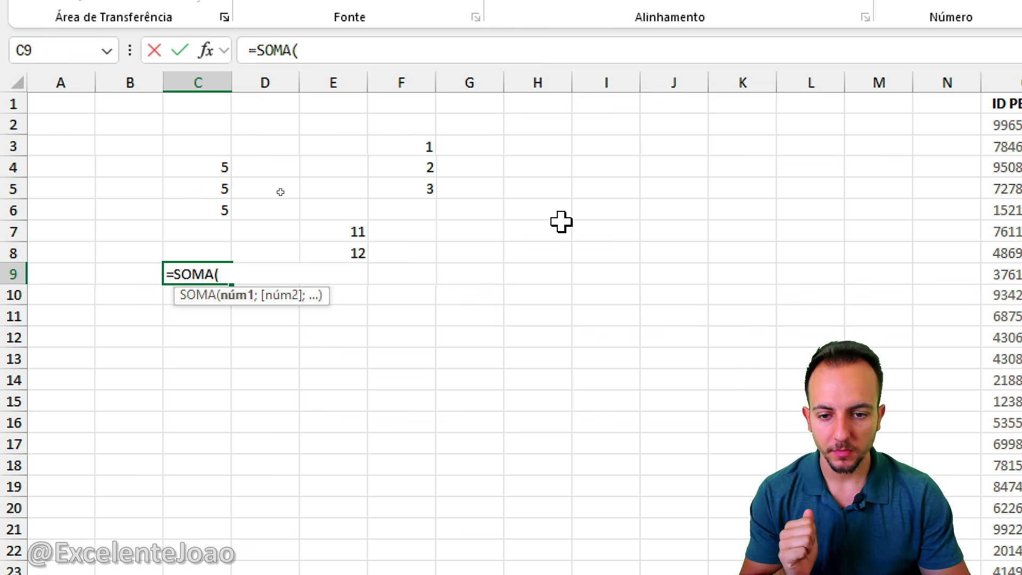
Step: Complete the formula in C9 with the ranges C4:C6, E7:E9 and F3:F5 as its three arguments
{"action": "left_click_drag", "start_coordinate": [222, 165], "coordinate": [215, 211]}
{"action": "type", "text": ";"}
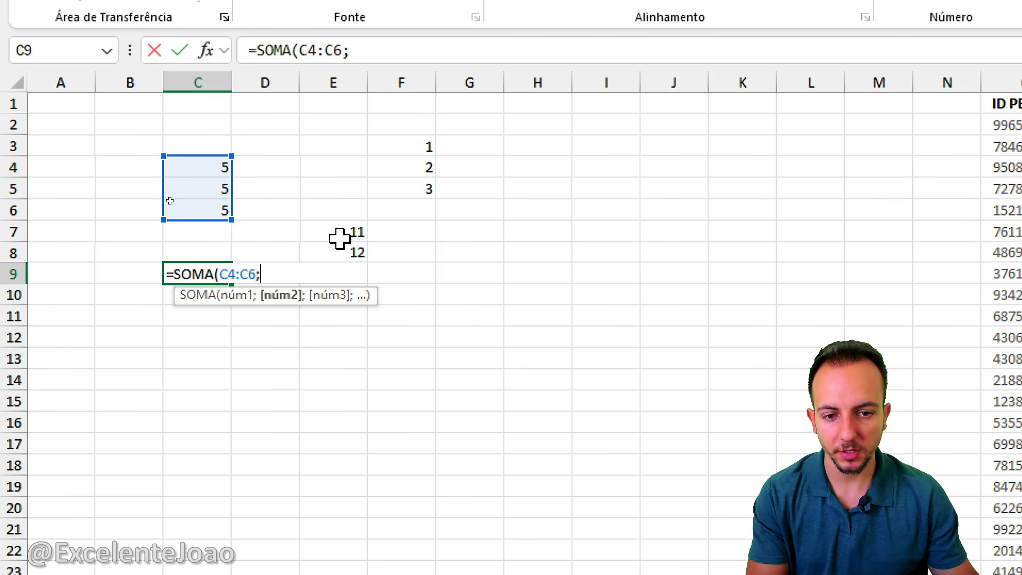
{"action": "left_click_drag", "start_coordinate": [340, 238], "coordinate": [344, 266]}
{"action": "type", "text": ";"}
{"action": "left_click_drag", "start_coordinate": [431, 155], "coordinate": [424, 193]}
{"action": "key", "text": "Return"}
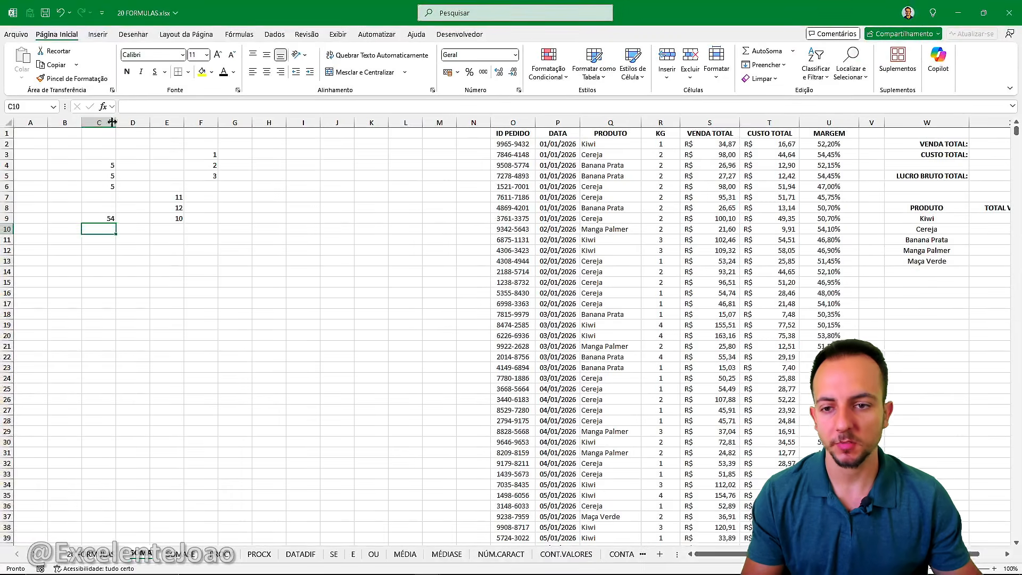
Step: Review the example columns C to G and the sales table in columns O to U, from ID PEDIDO to MARGEM
{"action": "left_click_drag", "start_coordinate": [198, 82], "coordinate": [469, 83]}
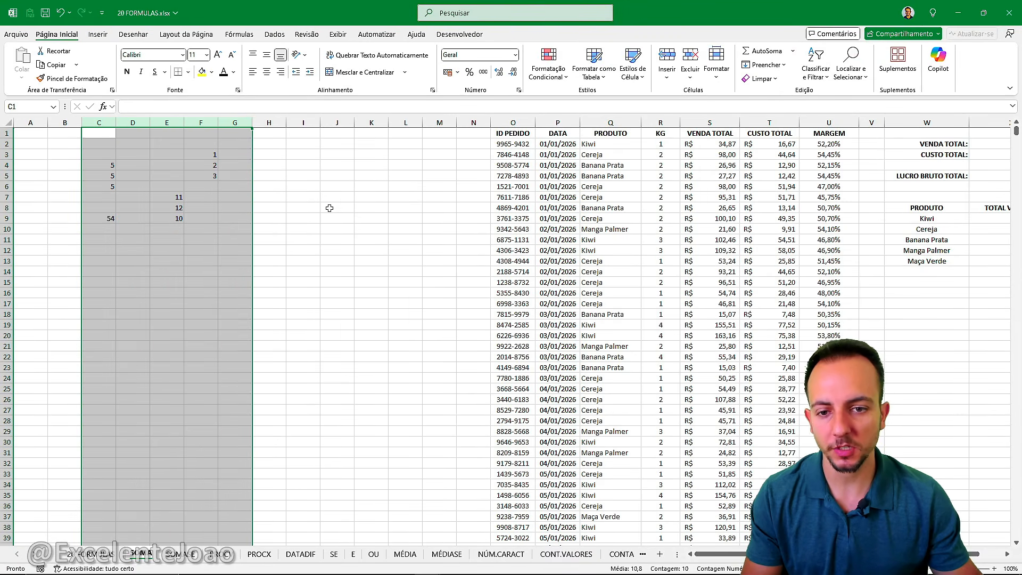
{"action": "left_click", "coordinate": [333, 207]}
{"action": "scroll", "coordinate": [332, 208], "scroll_direction": "right", "scroll_amount": 6}
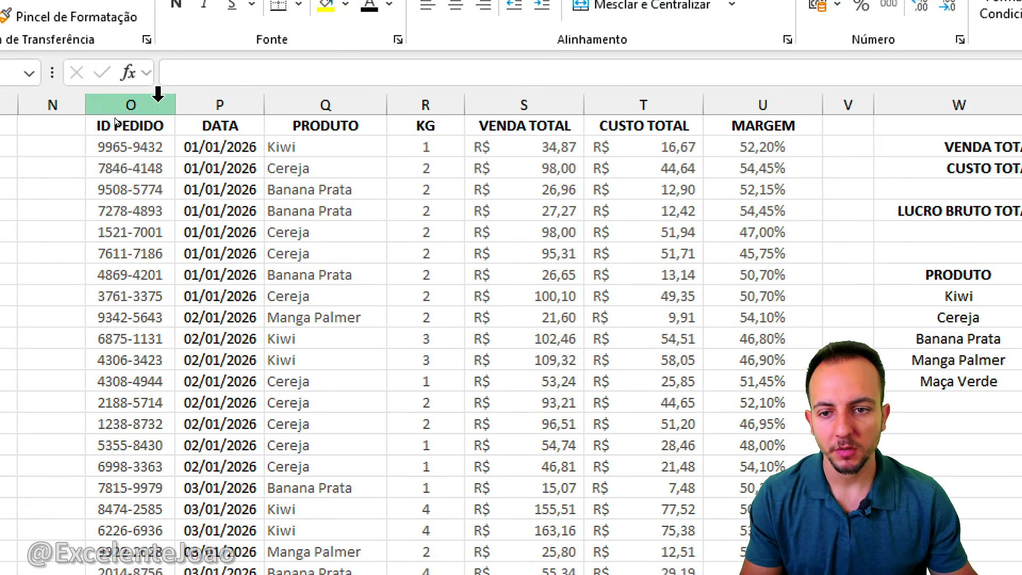
{"action": "left_click_drag", "start_coordinate": [152, 103], "coordinate": [761, 106]}
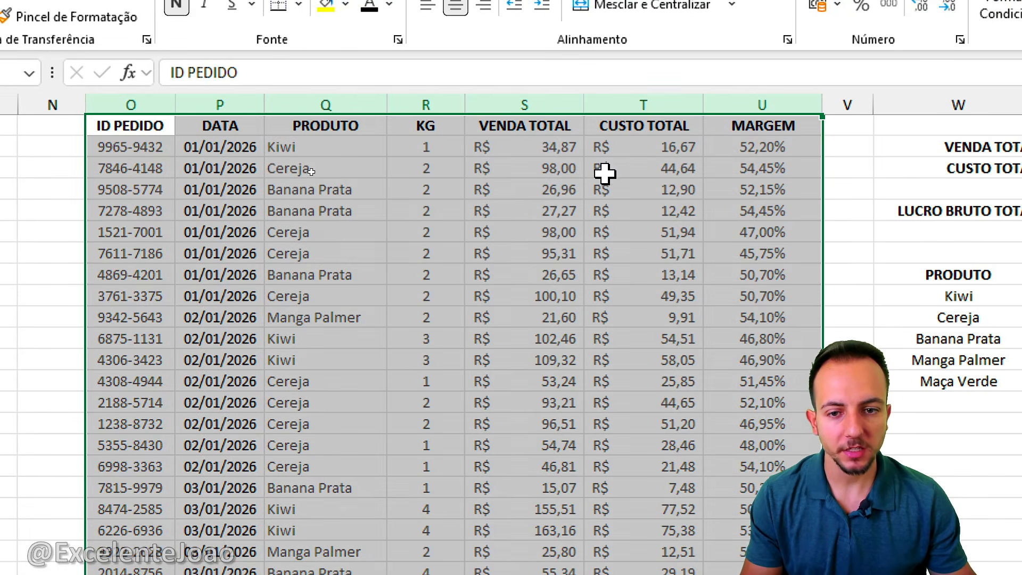
{"action": "left_click", "coordinate": [401, 191]}
{"action": "left_click", "coordinate": [342, 146]}
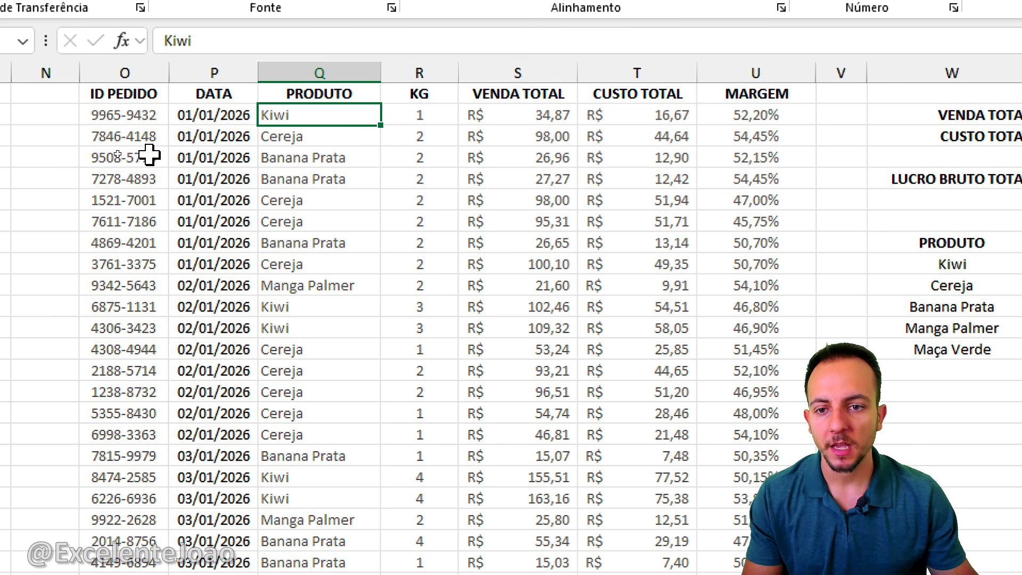
Step: Examine each sales table column in turn: ID PEDIDO, DATA, PRODUTO, KG, VENDA TOTAL, CUSTO TOTAL and MARGEM
{"action": "left_click_drag", "start_coordinate": [136, 72], "coordinate": [194, 70]}
{"action": "left_click", "coordinate": [211, 70]}
{"action": "left_click", "coordinate": [315, 73]}
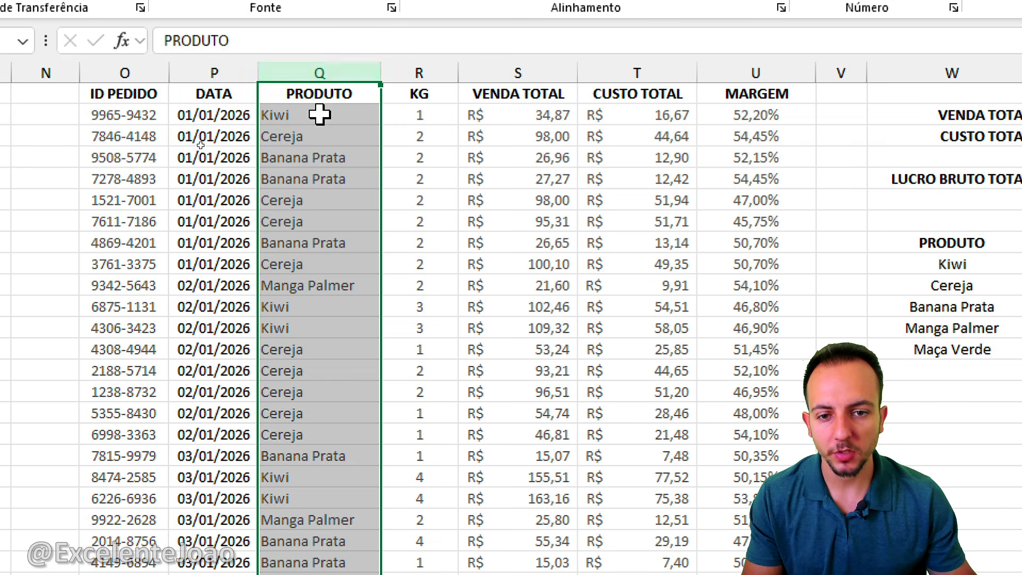
{"action": "left_click", "coordinate": [308, 135]}
{"action": "left_click", "coordinate": [311, 157]}
{"action": "left_click", "coordinate": [333, 286]}
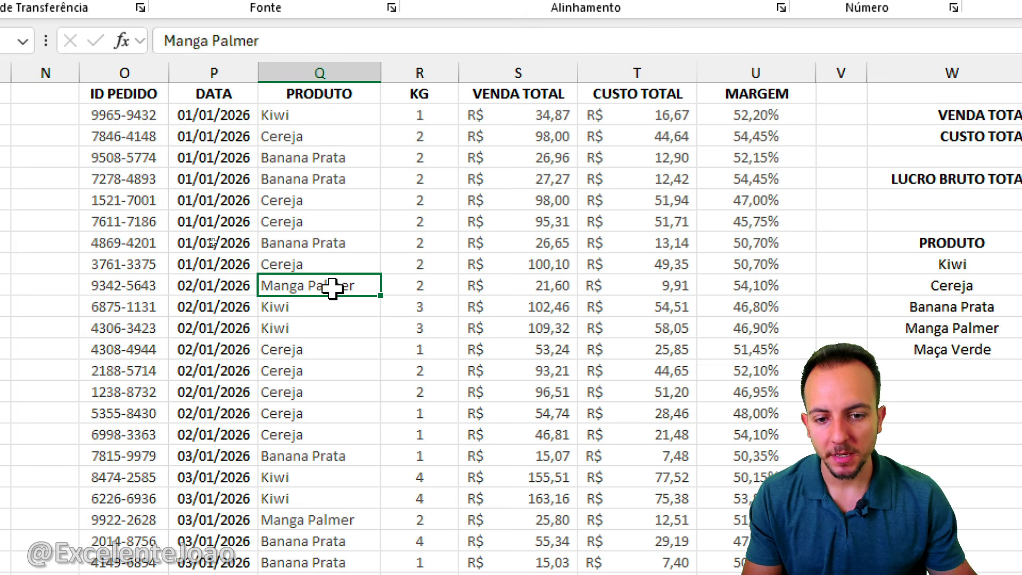
{"action": "scroll", "coordinate": [333, 510], "scroll_direction": "down", "scroll_amount": 4}
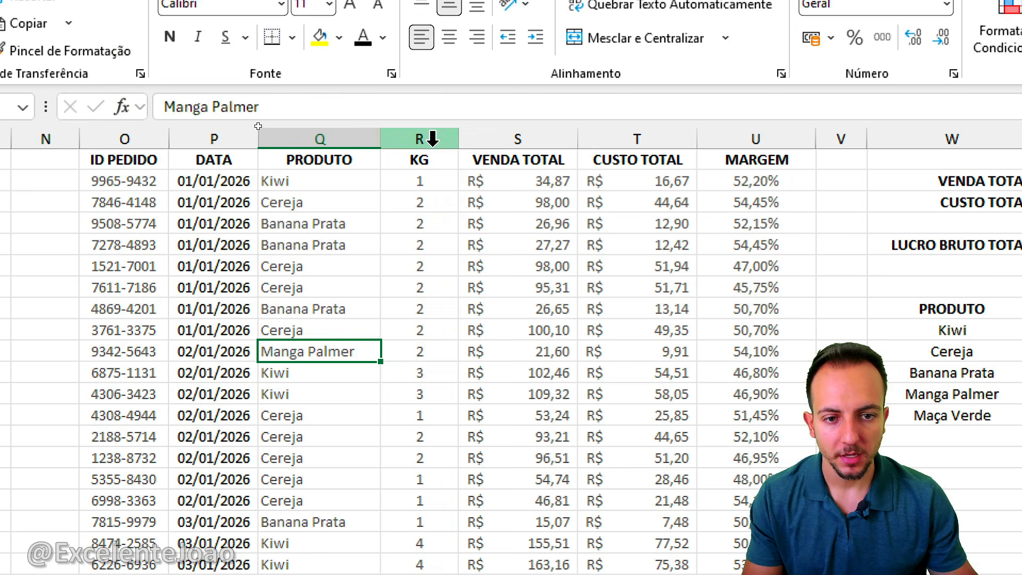
{"action": "left_click", "coordinate": [420, 139]}
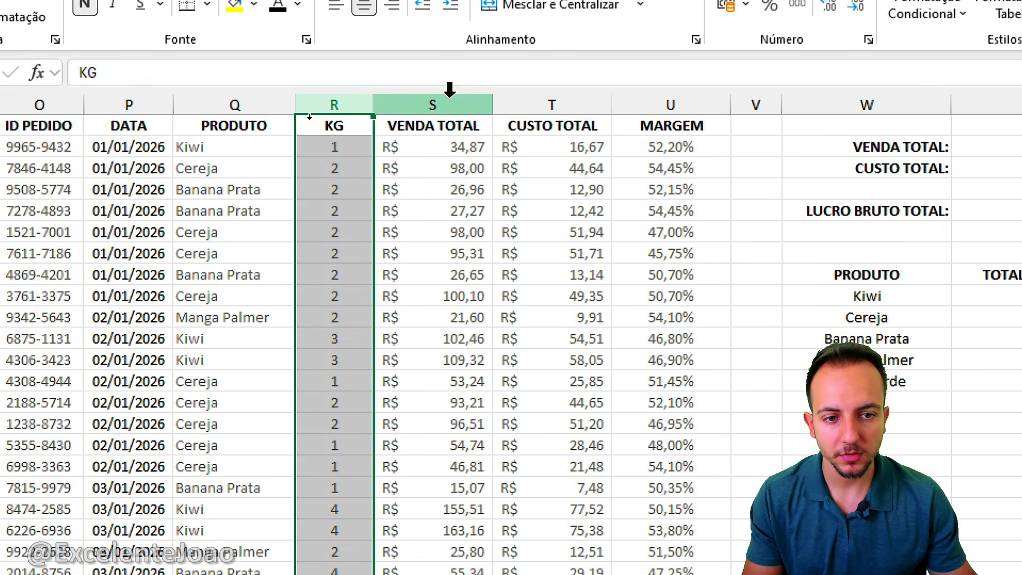
{"action": "left_click", "coordinate": [450, 91]}
{"action": "left_click", "coordinate": [550, 103]}
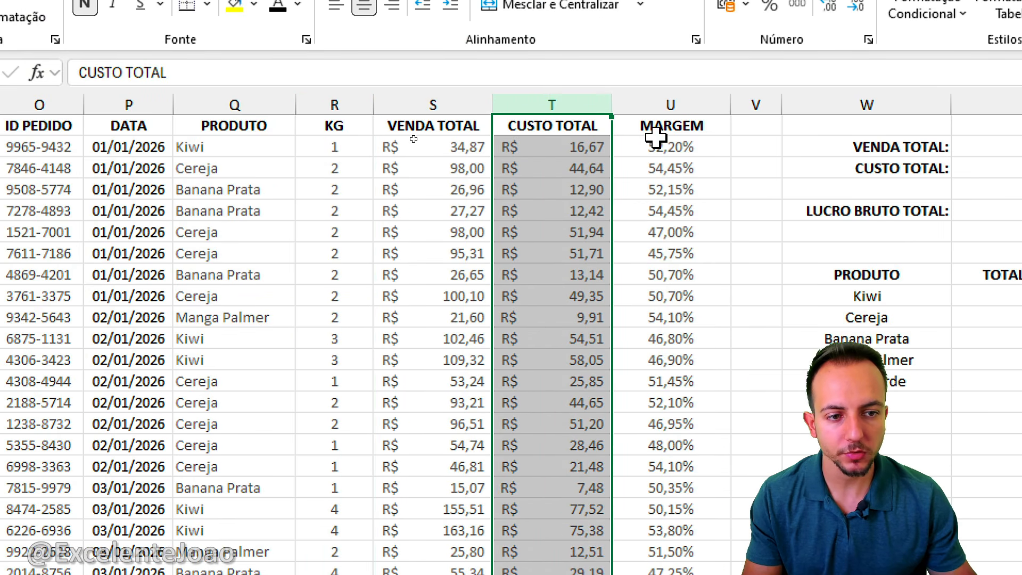
{"action": "left_click", "coordinate": [654, 98]}
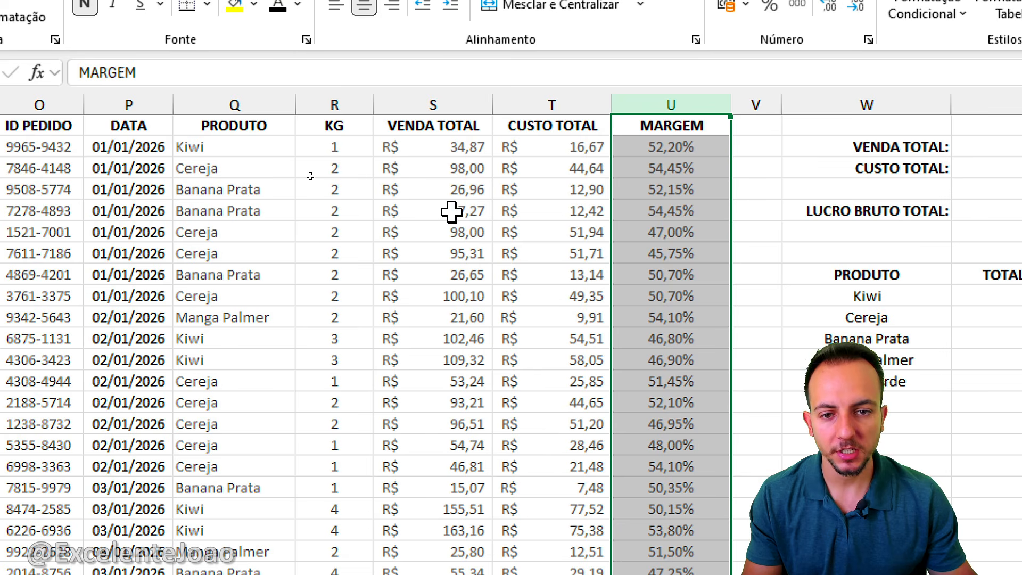
{"action": "left_click_drag", "start_coordinate": [400, 125], "coordinate": [391, 317]}
{"action": "left_click", "coordinate": [267, 124]}
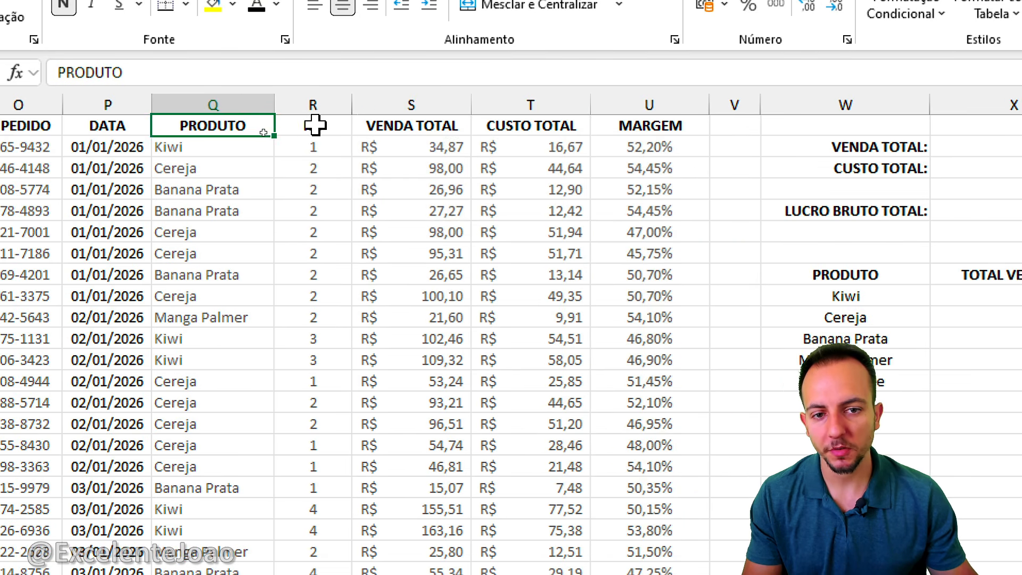
Step: Mark the VENDA TOTAL header and the values below it with temporary red annotations, and clear the markings
{"action": "key", "text": "ctrl+2"}
{"action": "mouse_move", "coordinate": [349, 107]}
{"action": "left_mouse_down"}
{"action": "mouse_move", "coordinate": [433, 145]}
{"action": "mouse_move", "coordinate": [470, 138]}
{"action": "mouse_move", "coordinate": [515, 188]}
{"action": "left_mouse_up"}
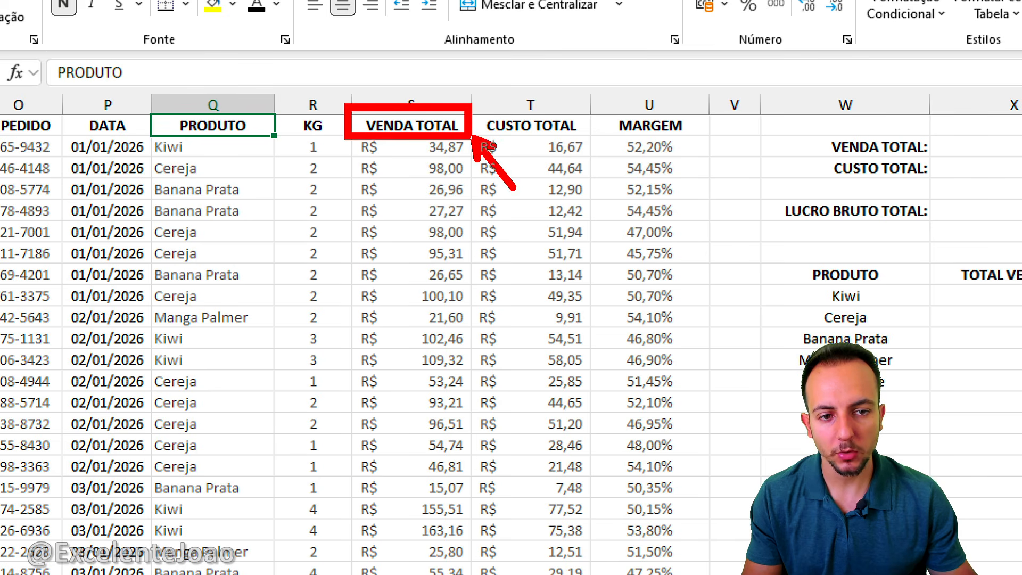
{"action": "key", "text": "ctrl+z"}
{"action": "key", "text": "ctrl+z"}
{"action": "mouse_move", "coordinate": [426, 126]}
{"action": "left_mouse_down"}
{"action": "mouse_move", "coordinate": [322, 181]}
{"action": "mouse_move", "coordinate": [464, 358]}
{"action": "mouse_move", "coordinate": [469, 133]}
{"action": "left_mouse_up"}
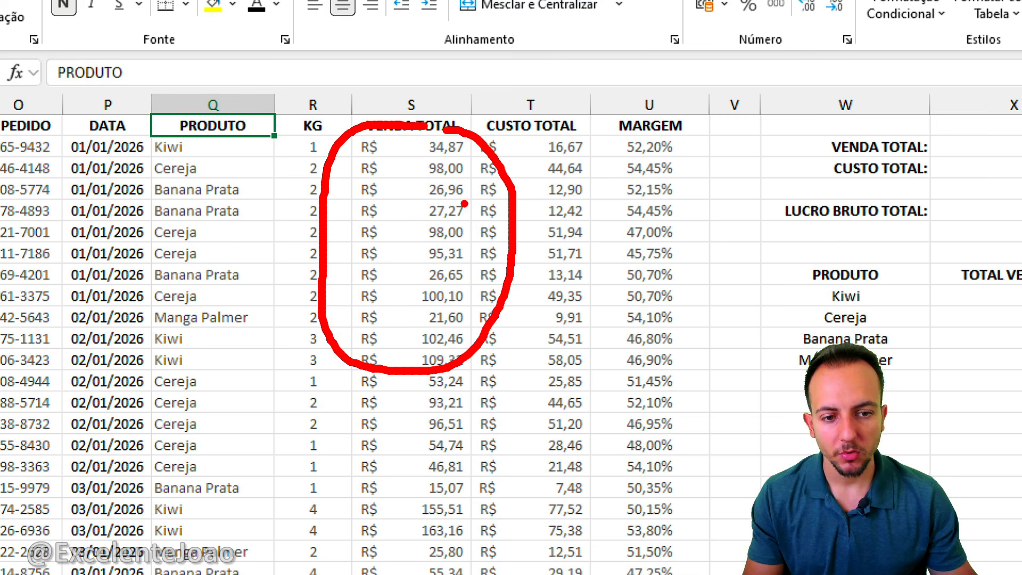
{"action": "key", "text": "ctrl+z"}
{"action": "left_click_drag", "start_coordinate": [417, 161], "coordinate": [496, 150]}
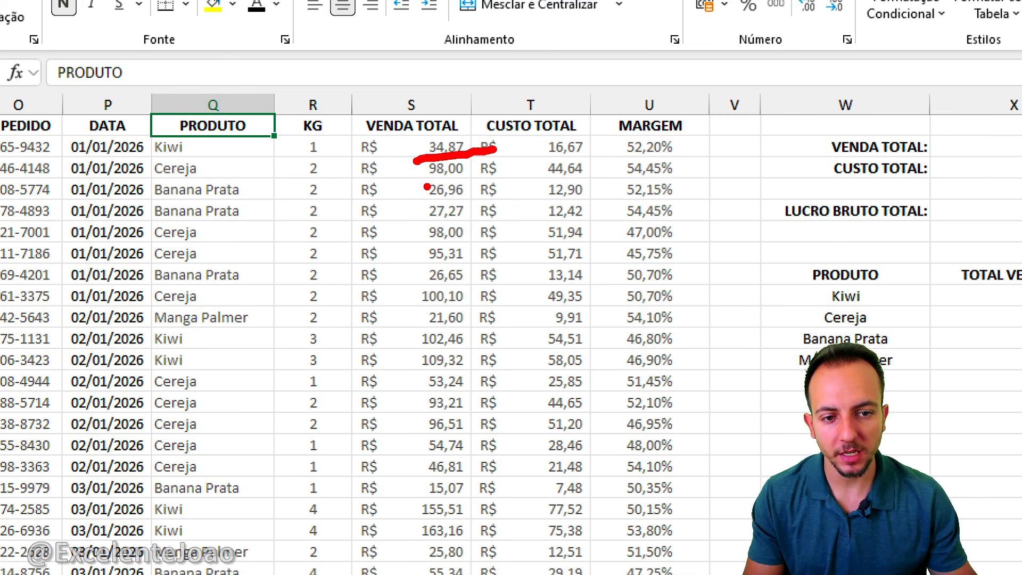
{"action": "left_click_drag", "start_coordinate": [426, 186], "coordinate": [498, 168]}
{"action": "left_click_drag", "start_coordinate": [431, 208], "coordinate": [486, 196]}
{"action": "key", "text": "ctrl+z"}
{"action": "key", "text": "ctrl+z"}
{"action": "key", "text": "ctrl+z"}
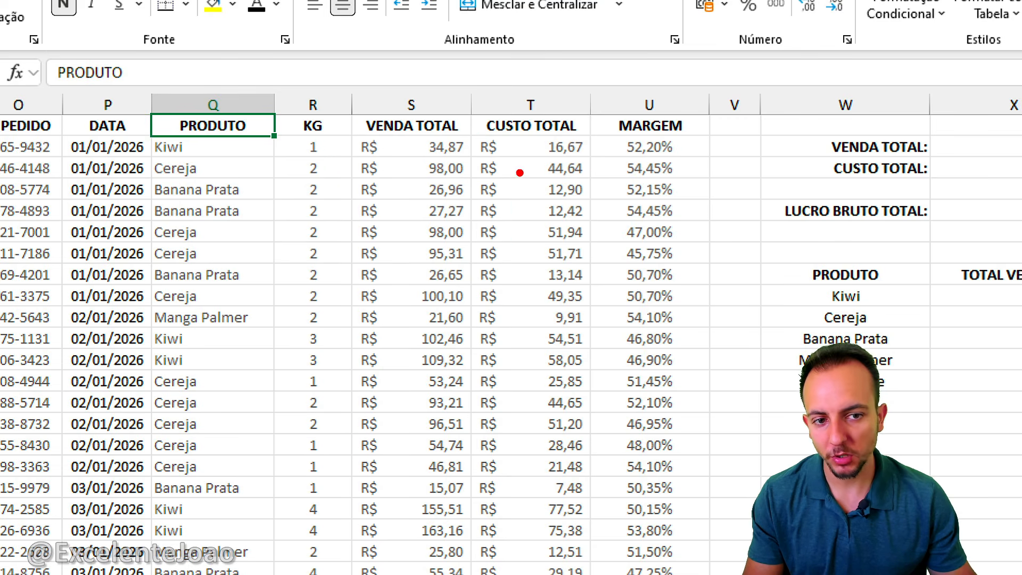
{"action": "mouse_move", "coordinate": [346, 133]}
{"action": "left_mouse_down"}
{"action": "mouse_move", "coordinate": [377, 286]}
{"action": "mouse_move", "coordinate": [478, 573]}
{"action": "left_mouse_up"}
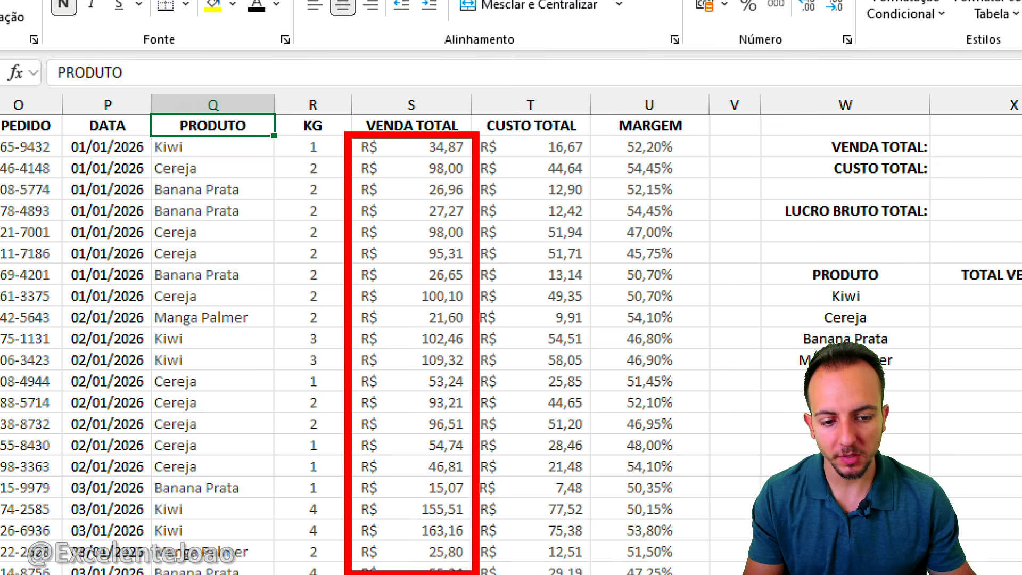
{"action": "key", "text": "Escape"}
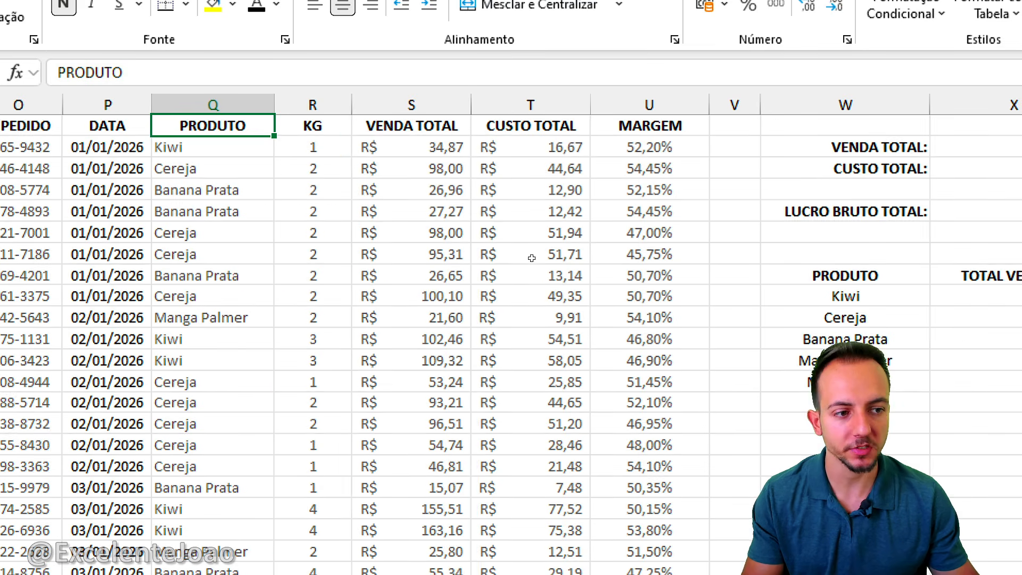
Step: Enter the label VENDA TOTAL: in cell W2
{"action": "left_click", "coordinate": [302, 145]}
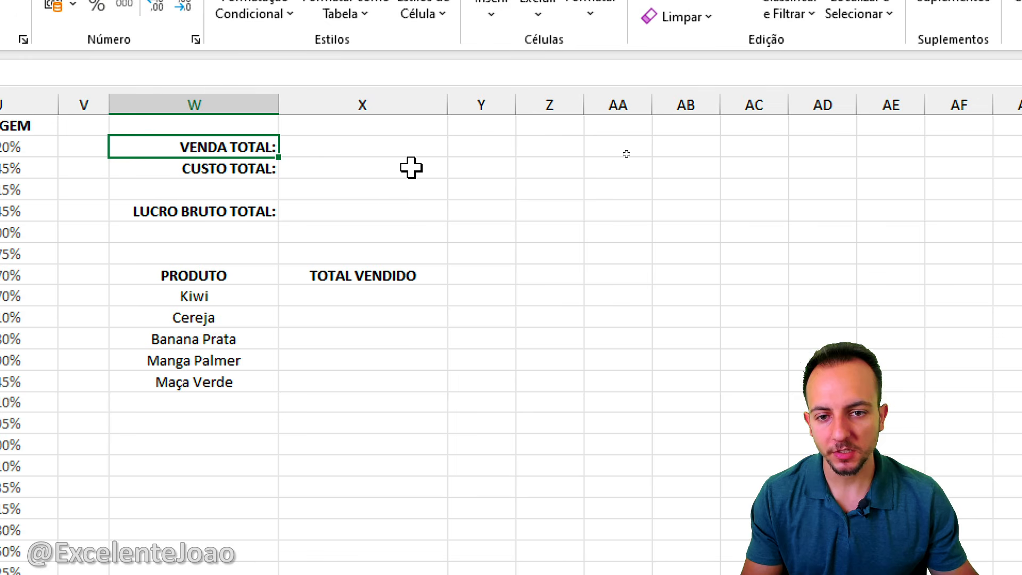
{"action": "type", "text": "VENDA TOTAL"}
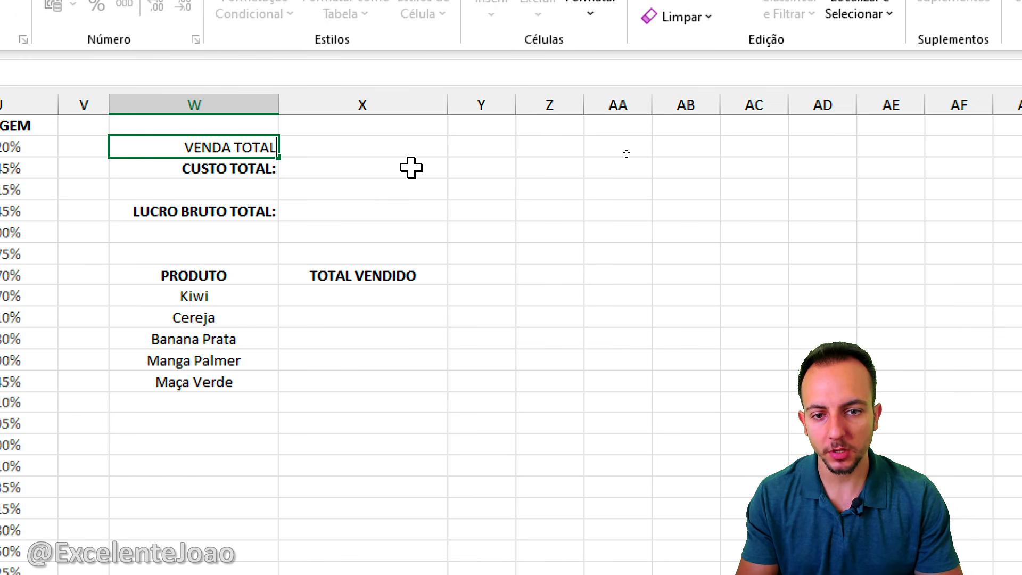
{"action": "type", "text": ":"}
{"action": "key", "text": "Return"}
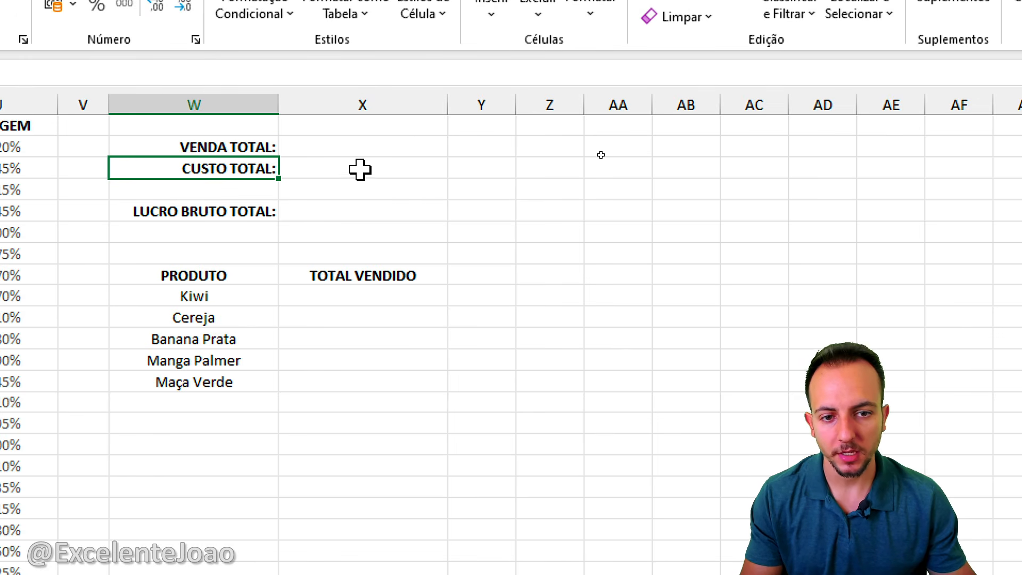
Step: Total the VENDA TOTAL column in X2 with a SOMA formula over the range S2:S2747
{"action": "left_click", "coordinate": [366, 148]}
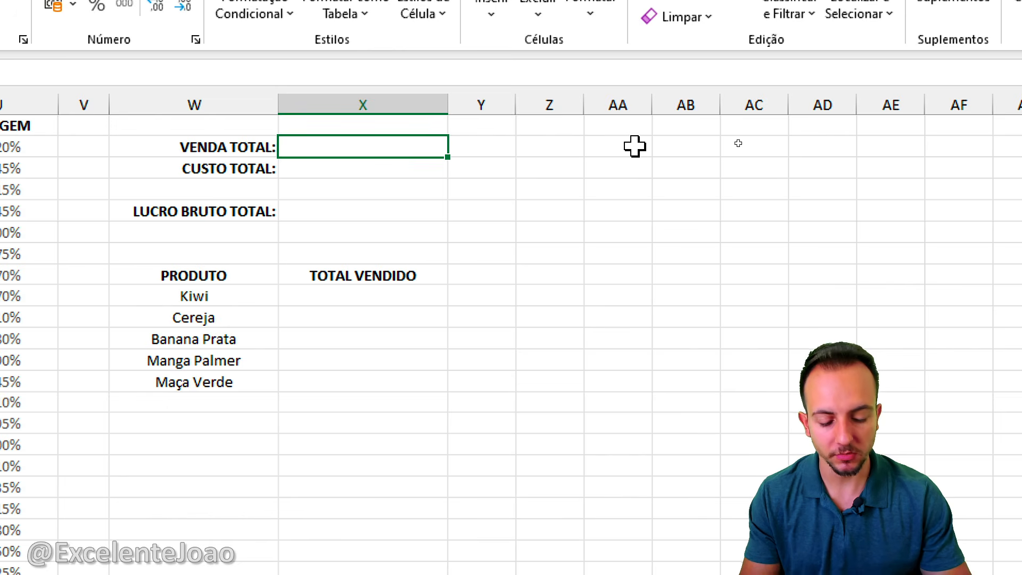
{"action": "type", "text": "=SOMA"}
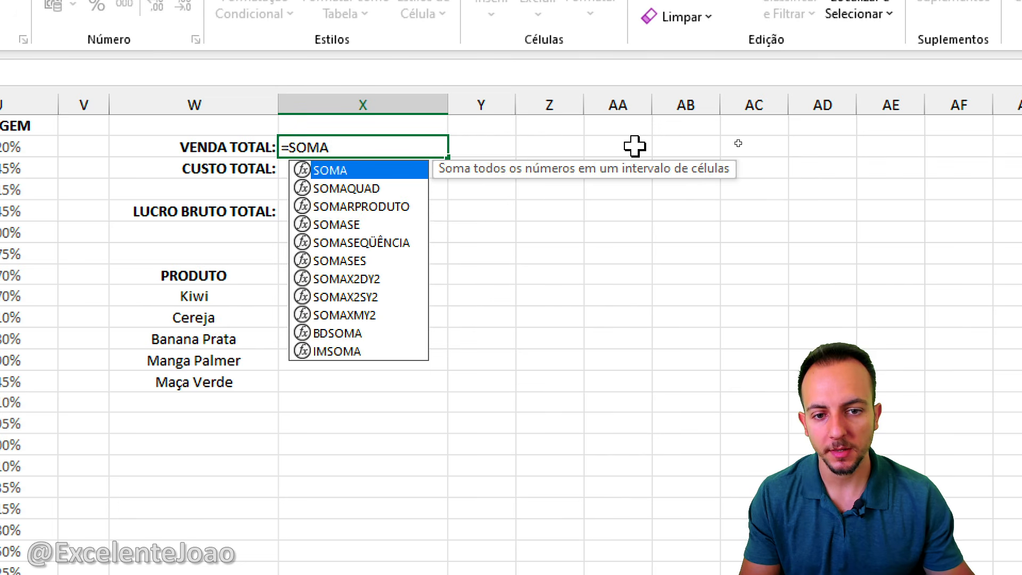
{"action": "double_click", "coordinate": [357, 173]}
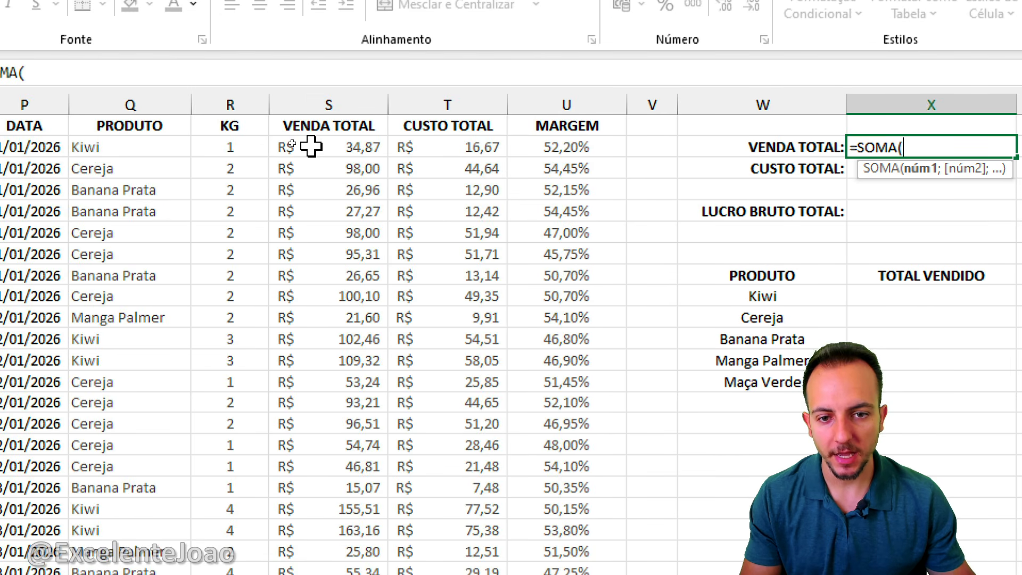
{"action": "left_click_drag", "start_coordinate": [312, 146], "coordinate": [344, 459]}
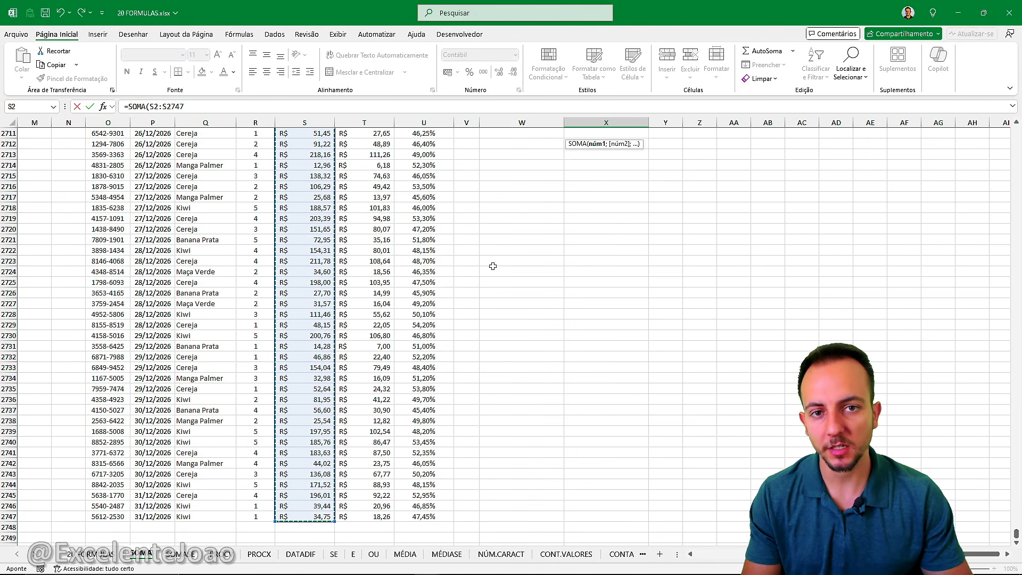
{"action": "key", "text": "Return"}
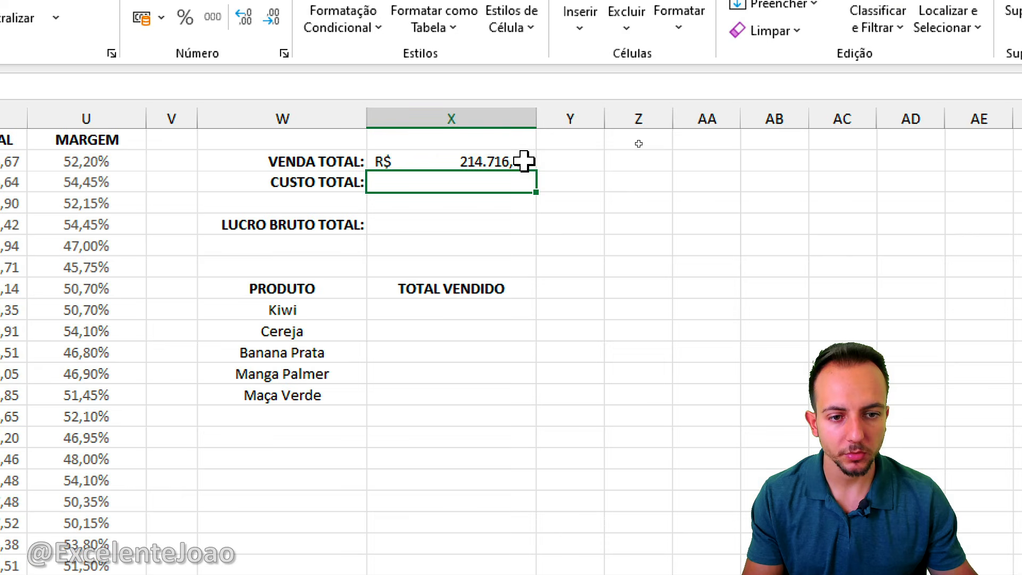
Step: Review the sales total in X2, the CUSTO TOTAL label and the CUSTO TOTAL values in column T
{"action": "left_click", "coordinate": [639, 143]}
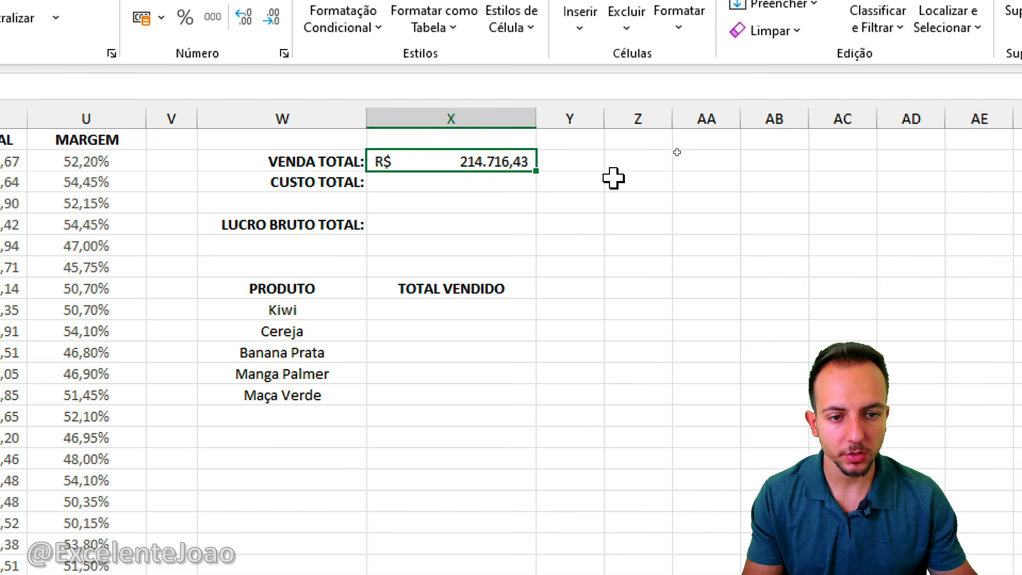
{"action": "left_click_drag", "start_coordinate": [465, 183], "coordinate": [557, 182]}
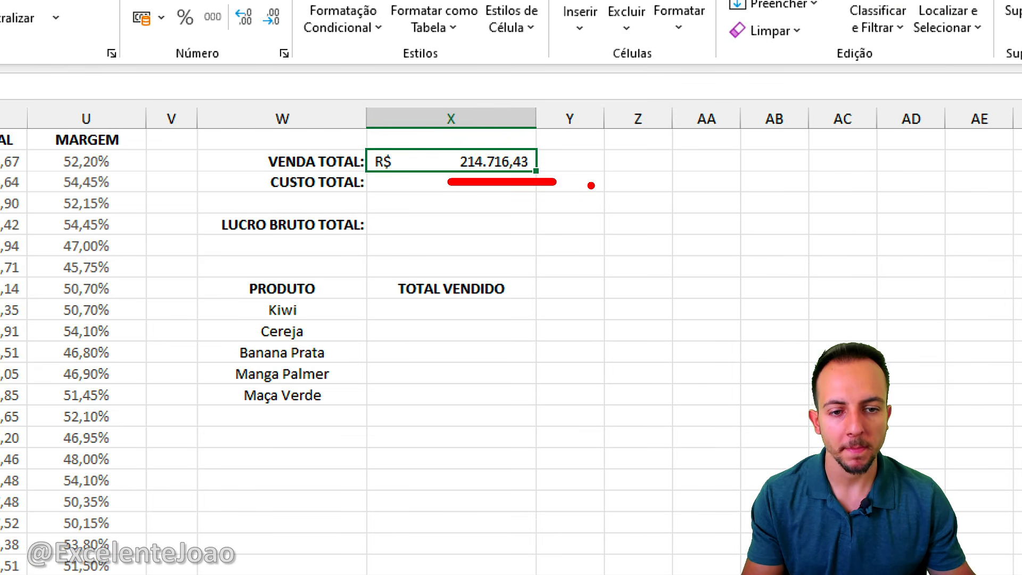
{"action": "left_click", "coordinate": [450, 187]}
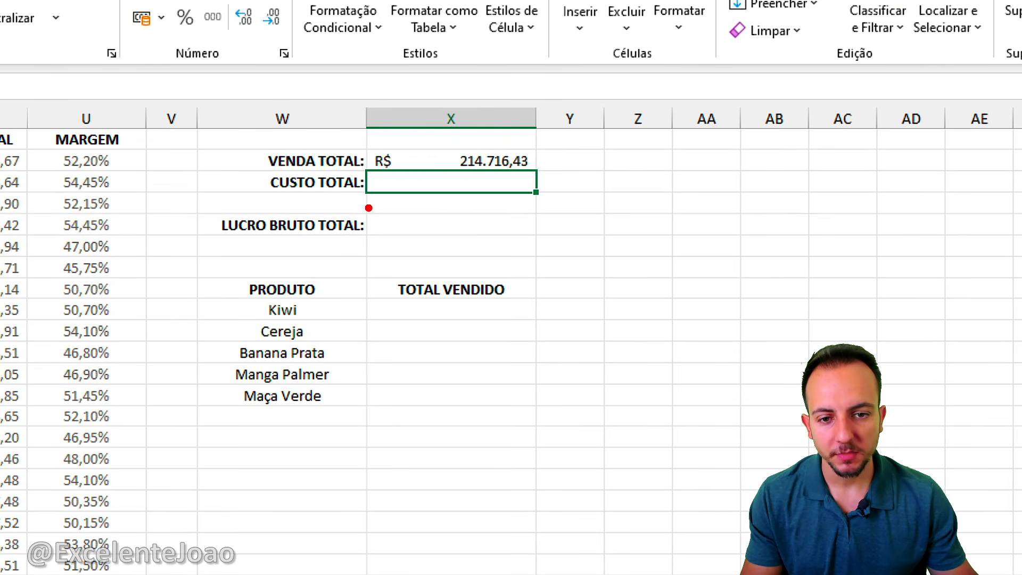
{"action": "left_click_drag", "start_coordinate": [261, 201], "coordinate": [352, 205]}
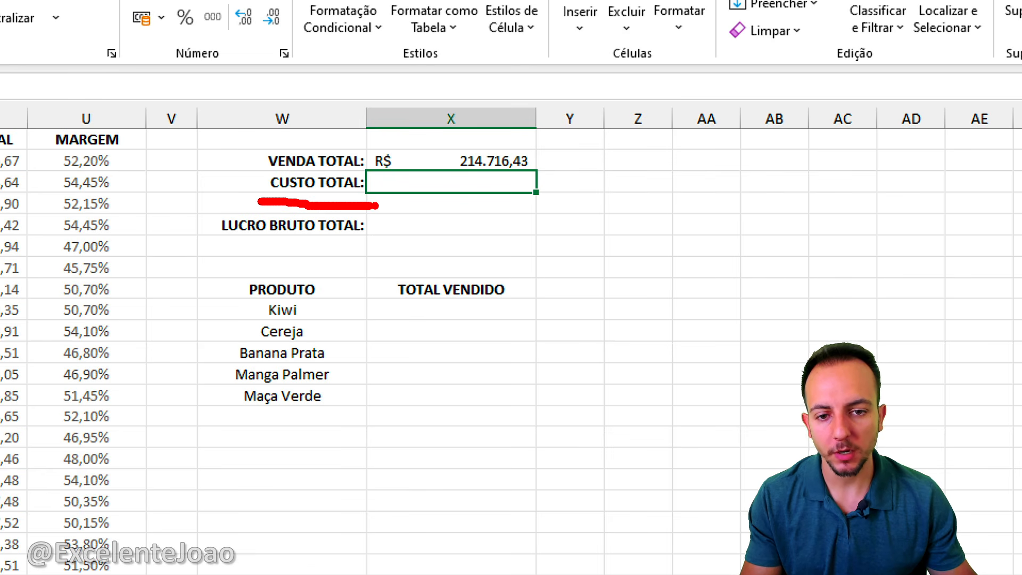
{"action": "left_click", "coordinate": [235, 119]}
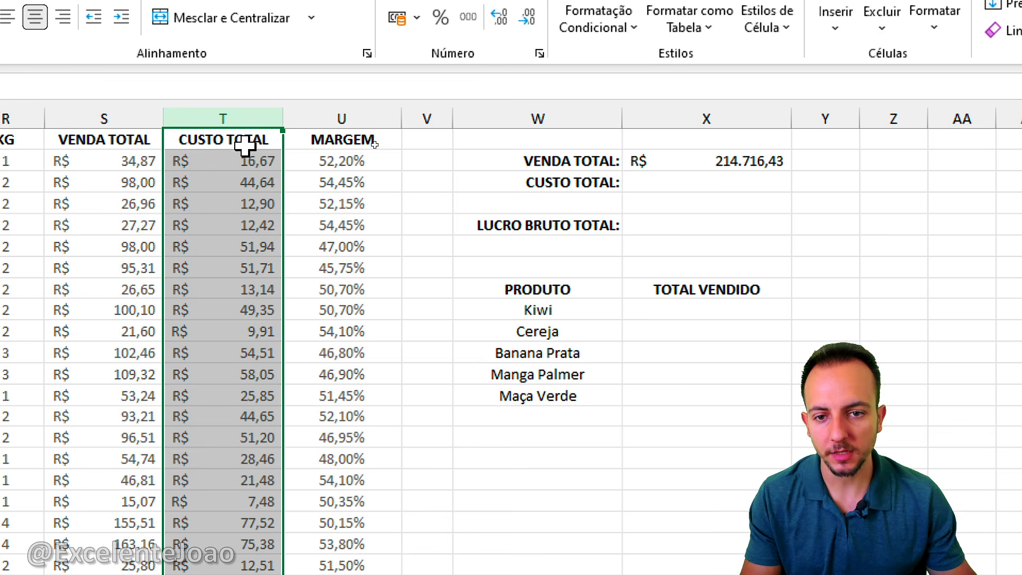
{"action": "key", "text": "ctrl+2"}
{"action": "mouse_move", "coordinate": [240, 99]}
{"action": "left_mouse_down"}
{"action": "mouse_move", "coordinate": [198, 148]}
{"action": "mouse_move", "coordinate": [213, 104]}
{"action": "left_mouse_up"}
{"action": "key", "text": "Escape"}
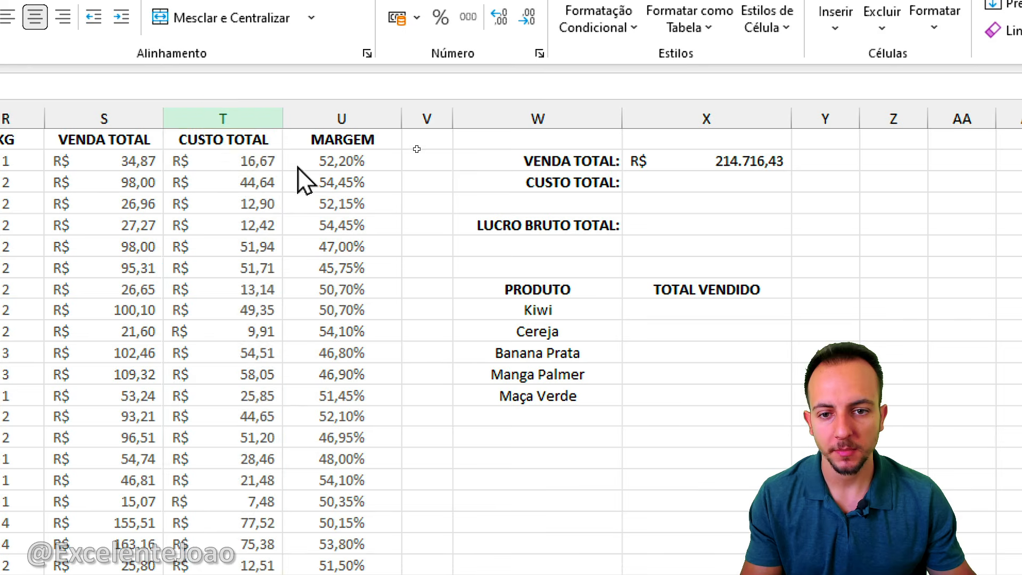
Step: Total the costs in X3 with a SOMA formula that references the entire CUSTO TOTAL column, T:T
{"action": "left_click", "coordinate": [656, 181]}
{"action": "type", "text": "=SOMA("}
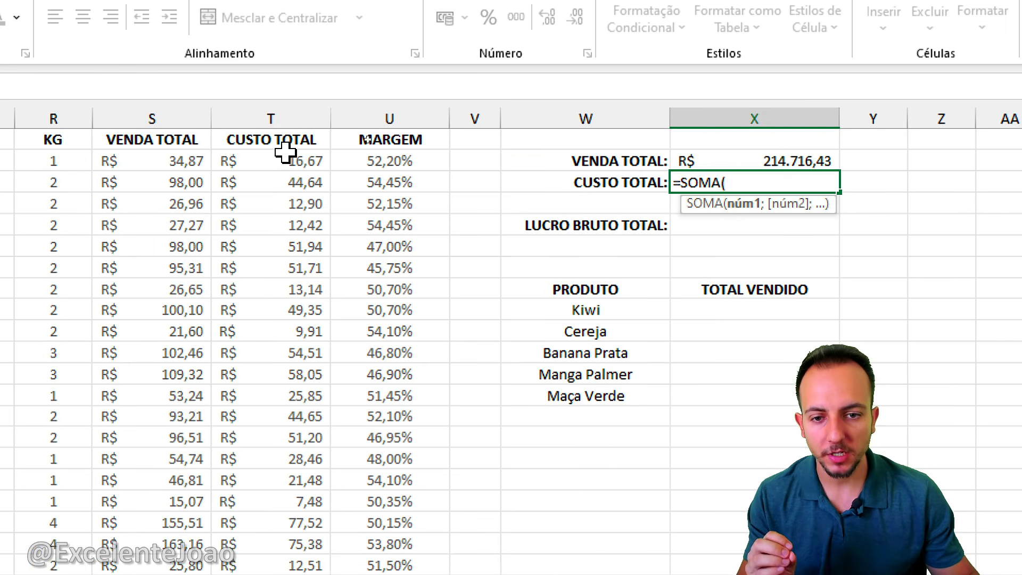
{"action": "left_click_drag", "start_coordinate": [280, 160], "coordinate": [263, 523]}
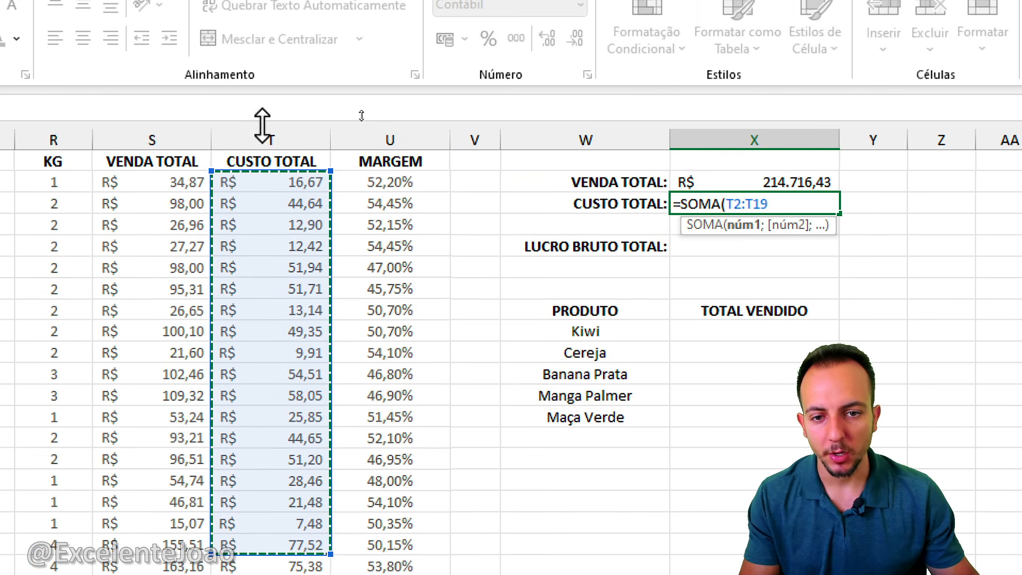
{"action": "key", "text": "ctrl+2"}
{"action": "mouse_move", "coordinate": [276, 94]}
{"action": "left_mouse_down"}
{"action": "mouse_move", "coordinate": [246, 127]}
{"action": "mouse_move", "coordinate": [277, 83]}
{"action": "left_mouse_up"}
{"action": "left_click_drag", "start_coordinate": [266, 369], "coordinate": [266, 94]}
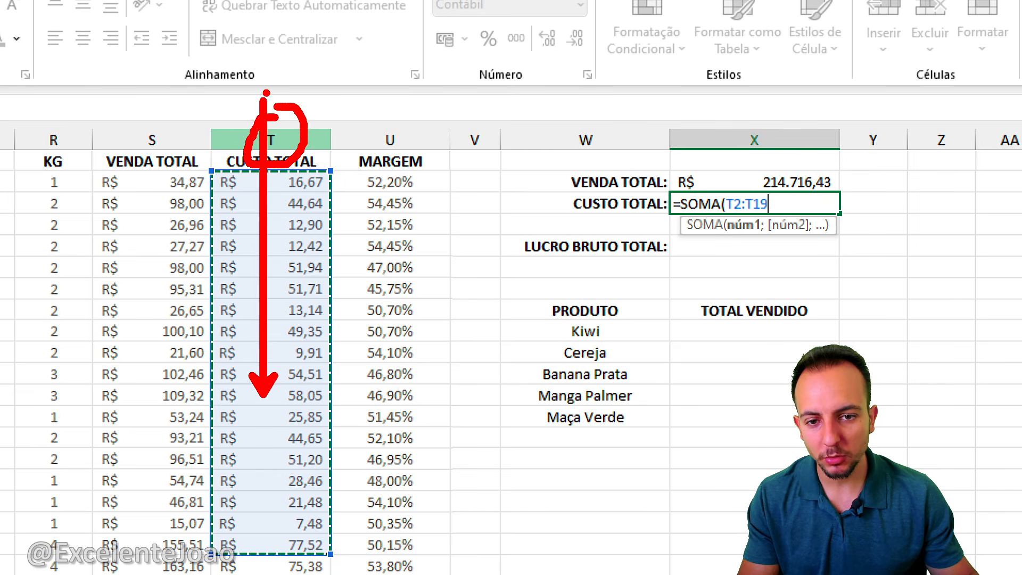
{"action": "key", "text": "Escape"}
{"action": "left_click", "coordinate": [290, 137]}
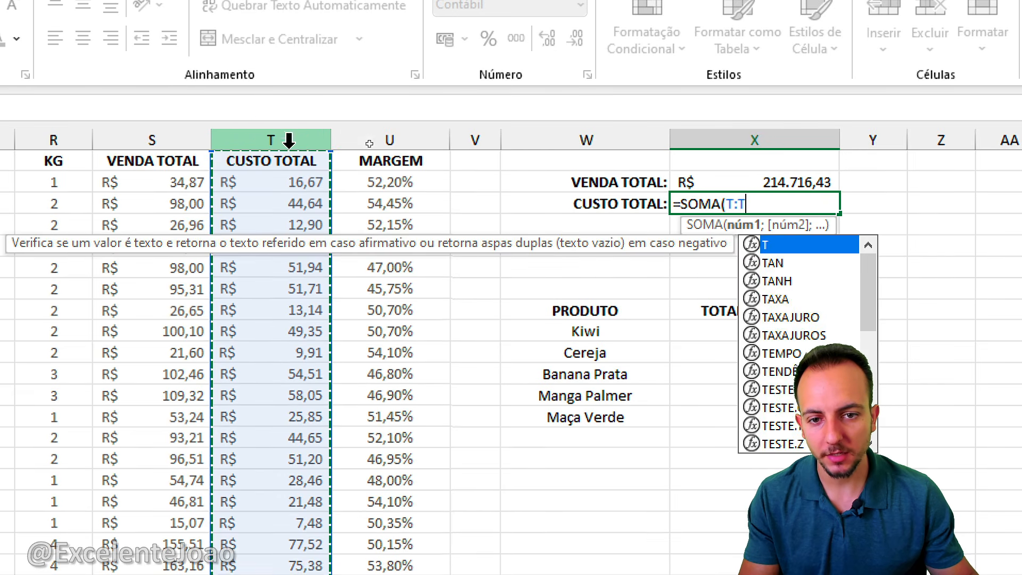
{"action": "scroll", "coordinate": [299, 352], "scroll_direction": "down", "scroll_amount": 4}
{"action": "scroll", "coordinate": [375, 229], "scroll_direction": "up", "scroll_amount": 4}
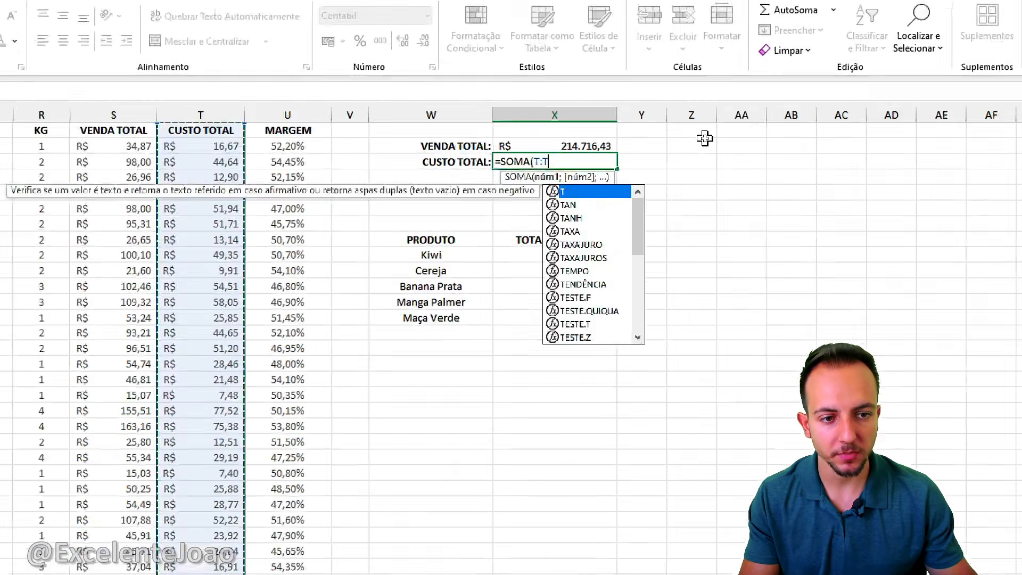
{"action": "key", "text": "Return"}
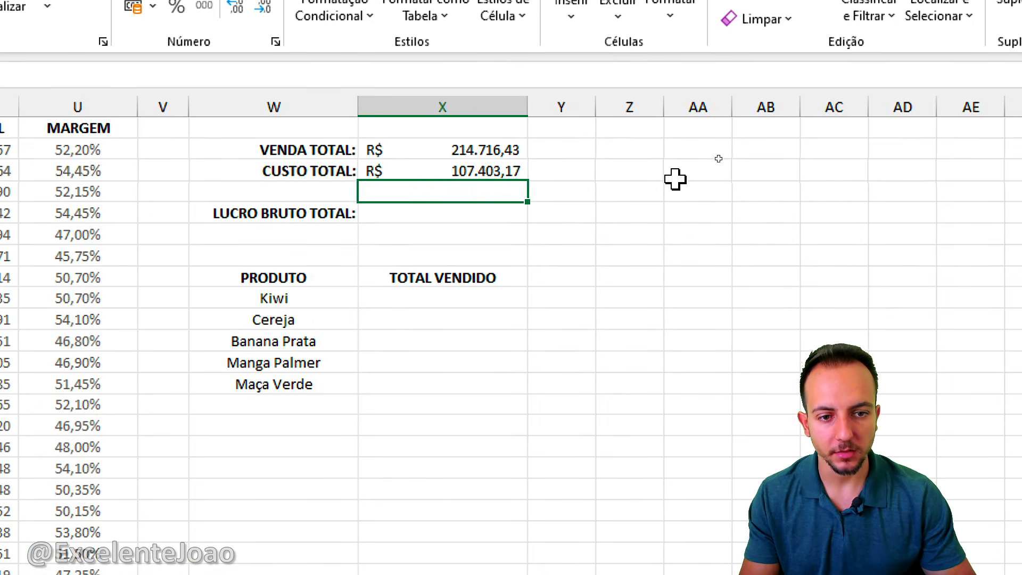
Step: Calculate the LUCRO BRUTO TOTAL in X5 by subtracting the cost total from the sales total with the formula =X2-X3
{"action": "left_click", "coordinate": [675, 180]}
{"action": "left_click", "coordinate": [271, 153]}
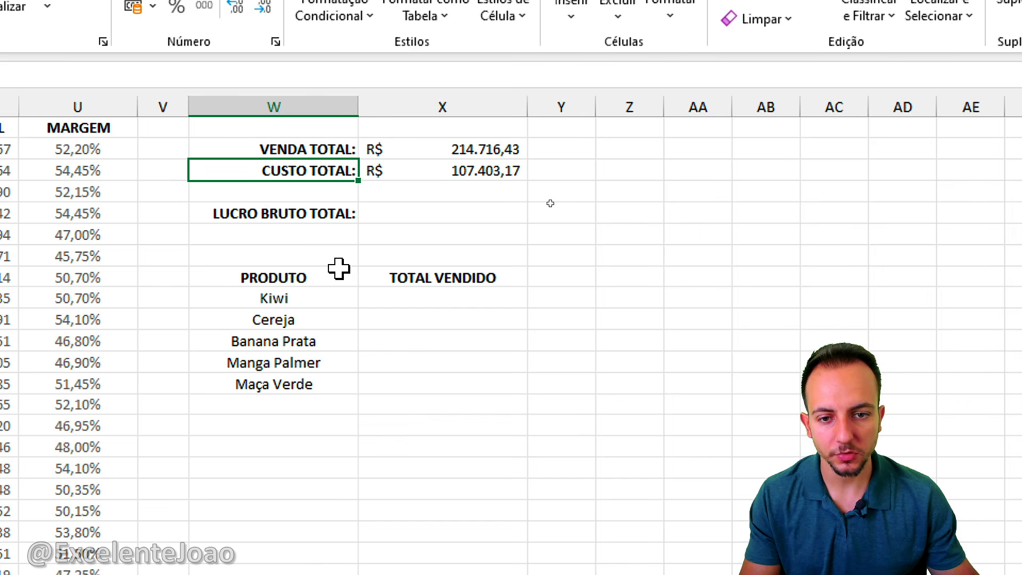
{"action": "left_click", "coordinate": [393, 210]}
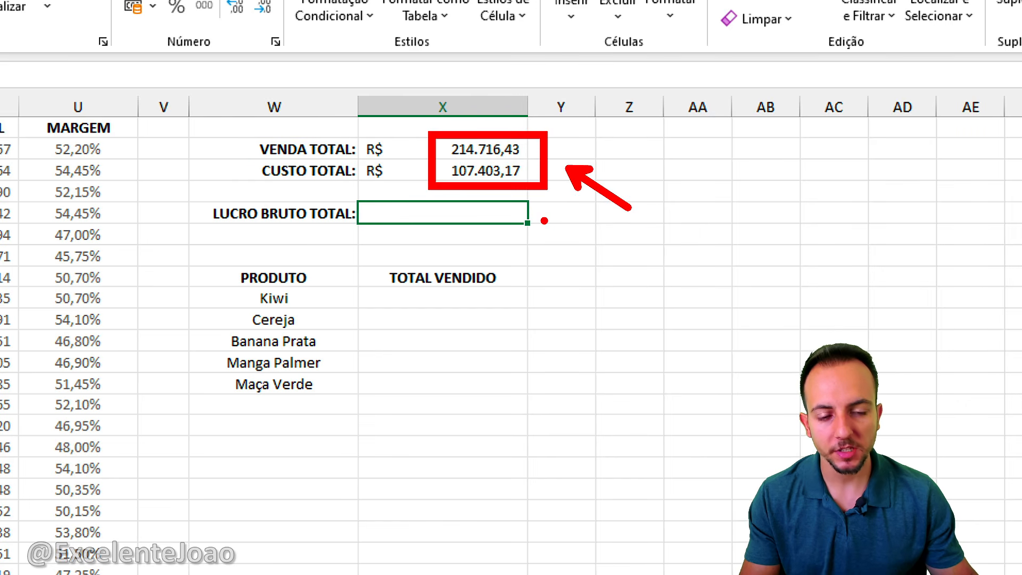
{"action": "mouse_move", "coordinate": [329, 194]}
{"action": "left_mouse_down"}
{"action": "mouse_move", "coordinate": [267, 257]}
{"action": "mouse_move", "coordinate": [260, 203]}
{"action": "left_mouse_up"}
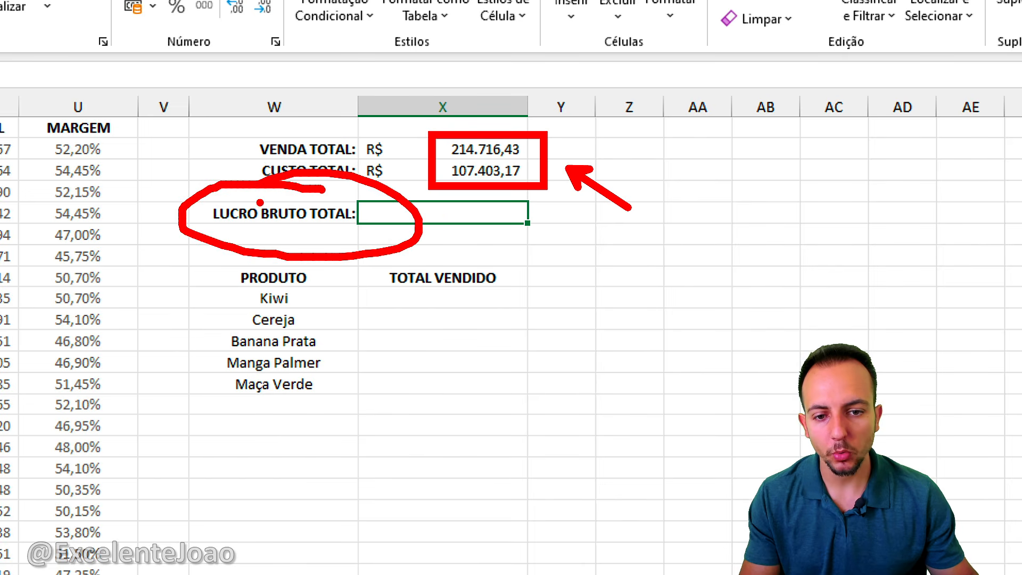
{"action": "key", "text": "Escape"}
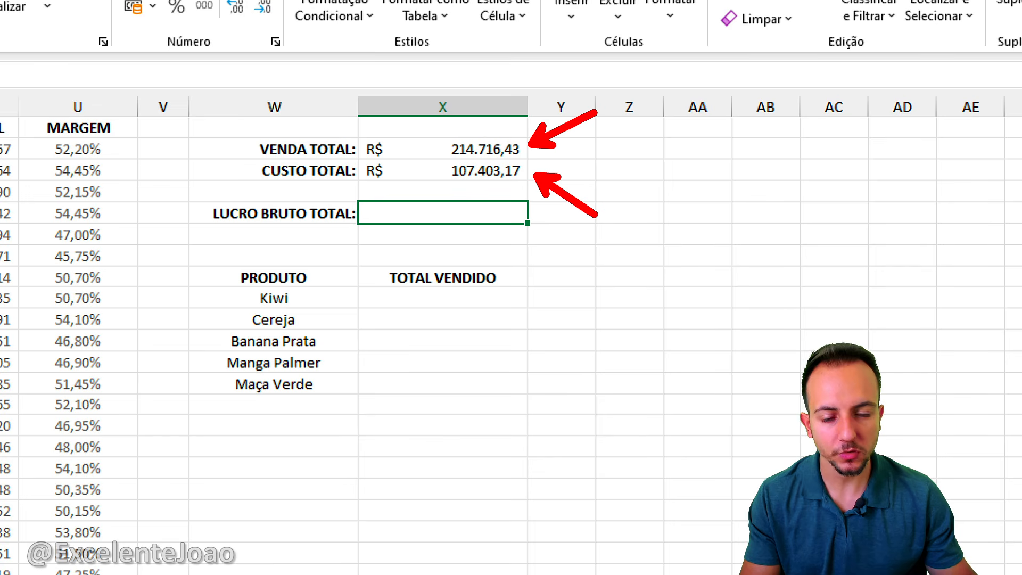
{"action": "type", "text": "="}
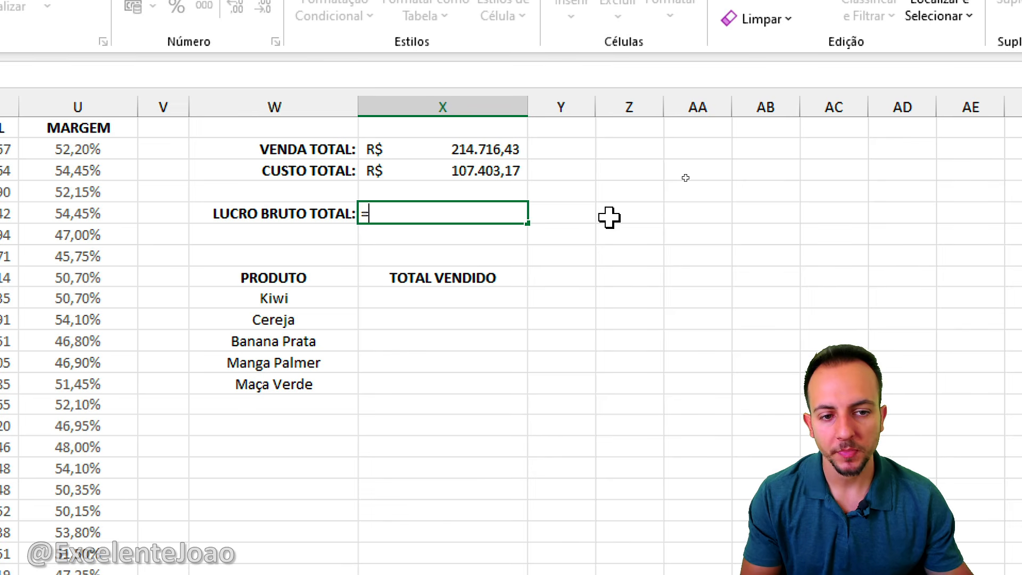
{"action": "left_click", "coordinate": [454, 148]}
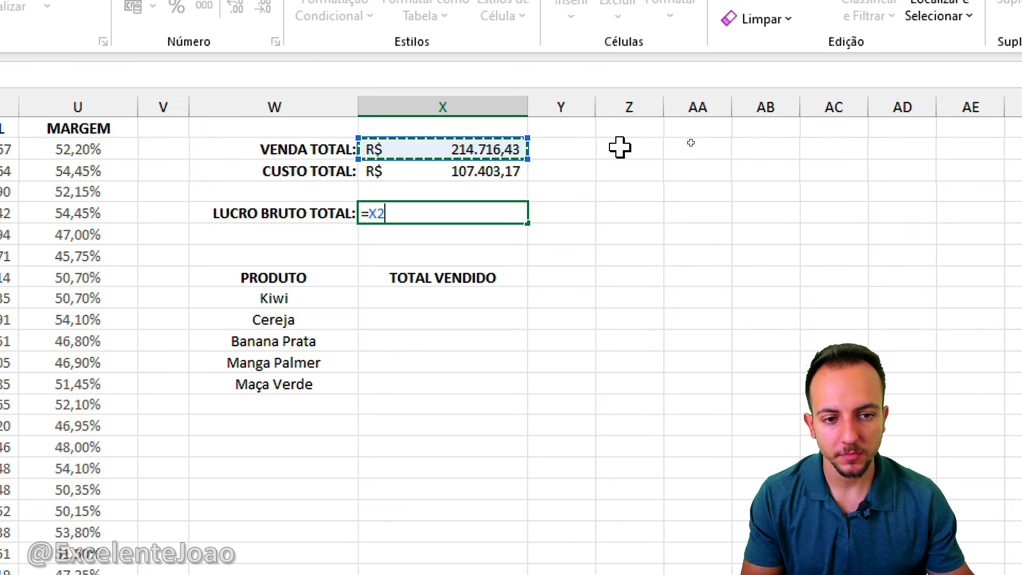
{"action": "type", "text": "-"}
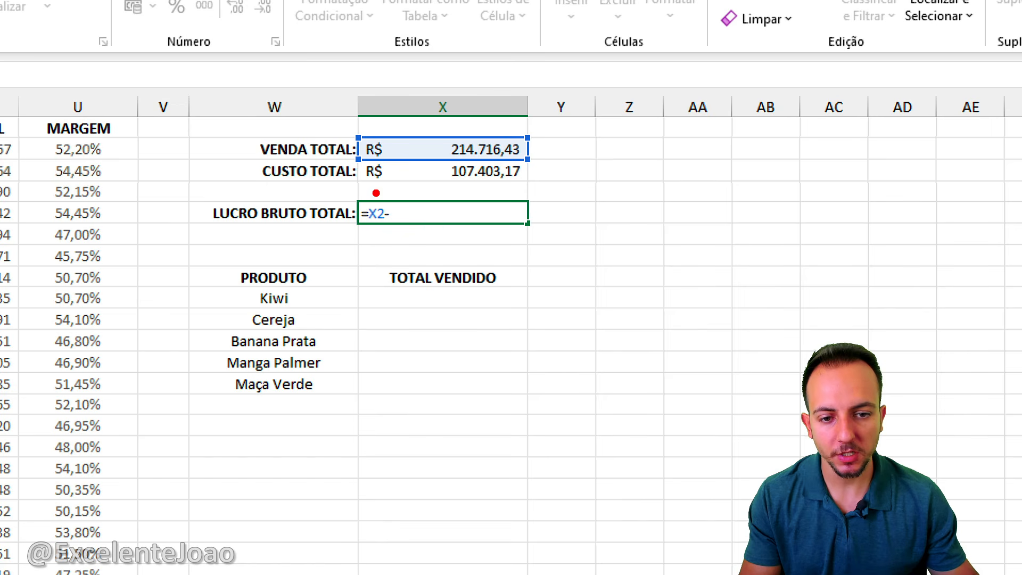
{"action": "left_click", "coordinate": [404, 173]}
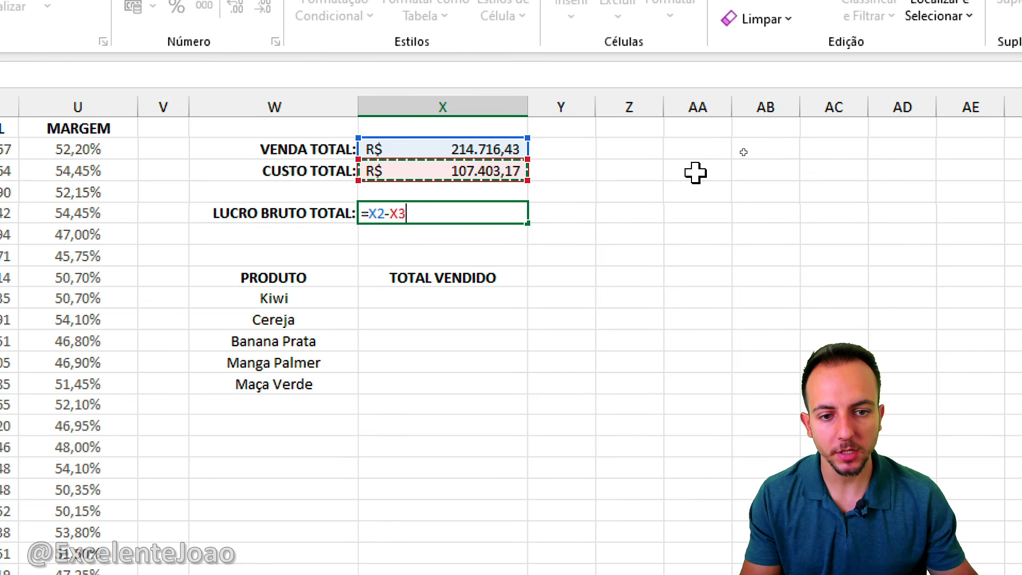
{"action": "key", "text": "Return"}
{"action": "left_click", "coordinate": [650, 238]}
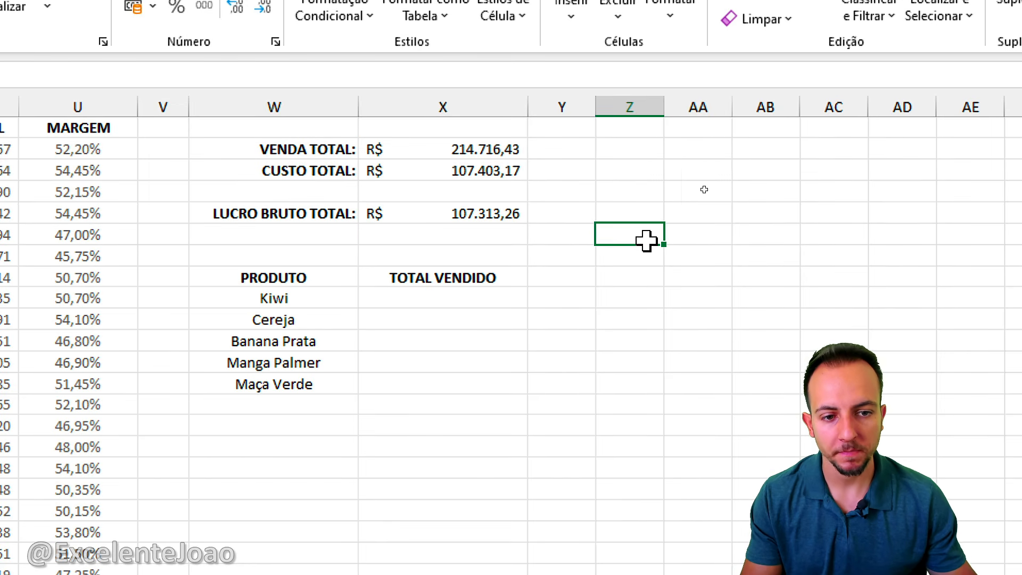
Step: Review the gross profit in X5, the PRODUTO and TOTAL VENDIDO summary table, and the VENDA TOTAL amount in X2
{"action": "left_click", "coordinate": [506, 227]}
{"action": "left_click", "coordinate": [512, 210]}
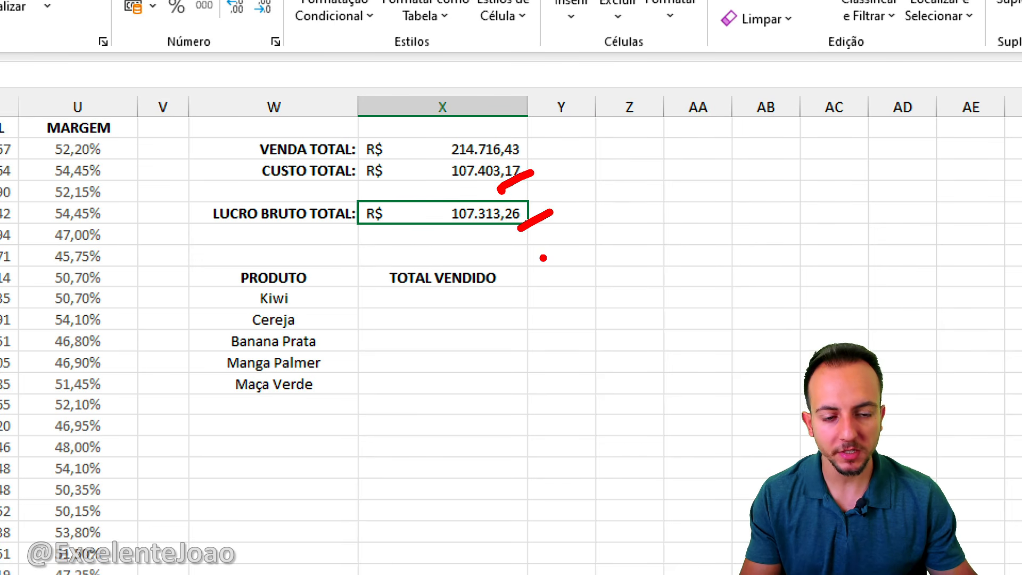
{"action": "left_click_drag", "start_coordinate": [414, 227], "coordinate": [517, 227]}
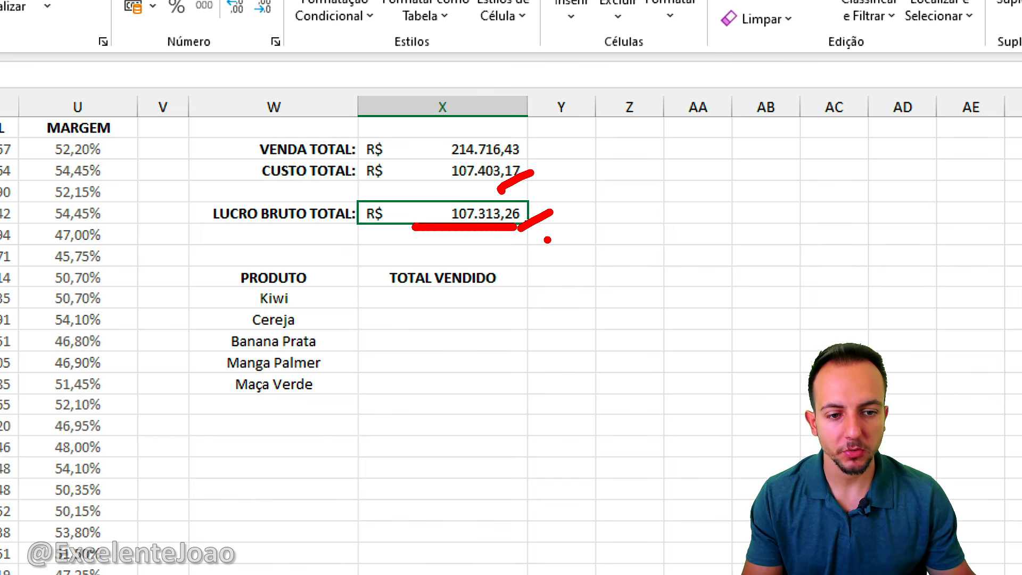
{"action": "key", "text": "Escape"}
{"action": "left_click", "coordinate": [442, 342]}
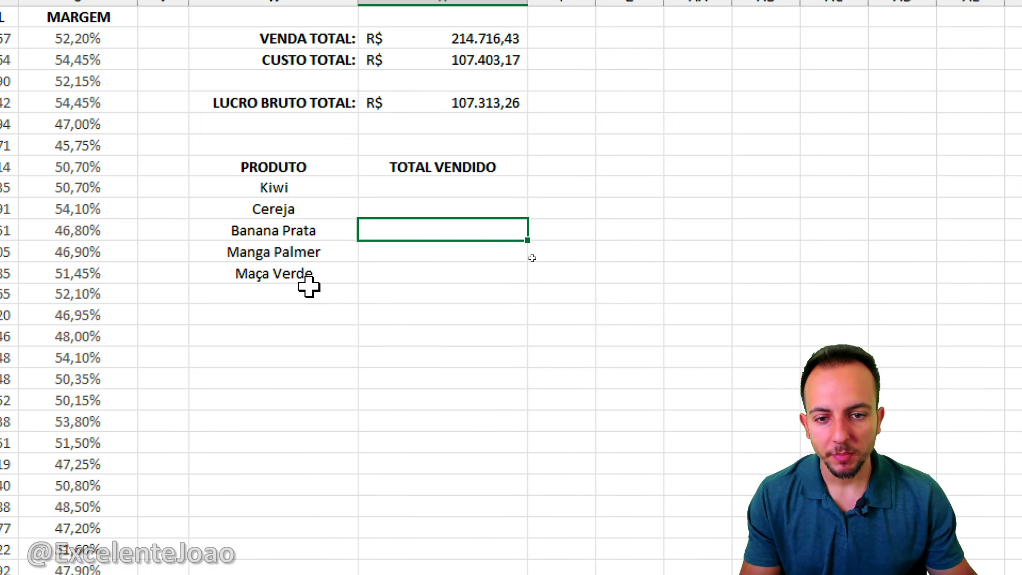
{"action": "left_click_drag", "start_coordinate": [271, 166], "coordinate": [411, 276]}
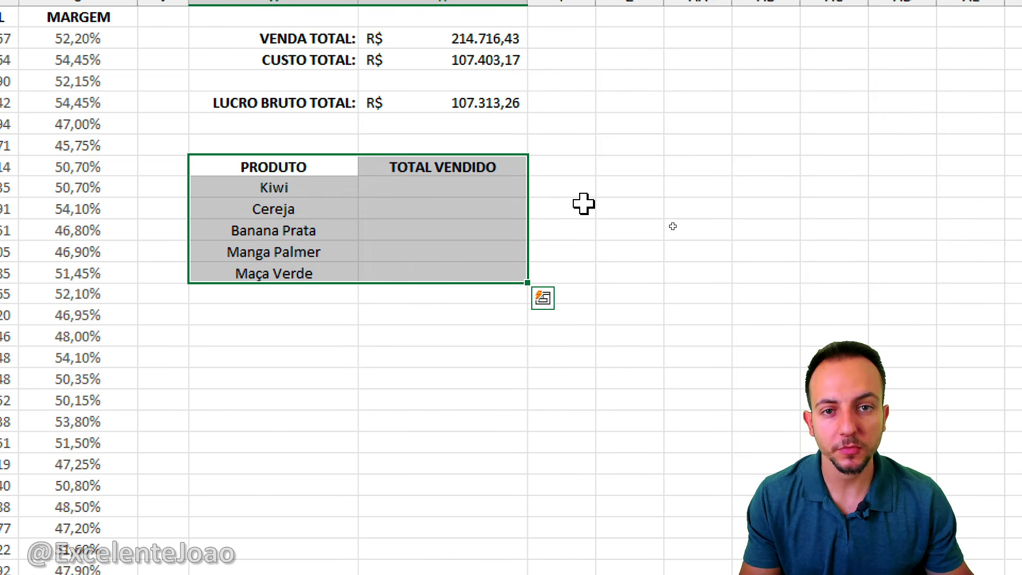
{"action": "left_click", "coordinate": [298, 190]}
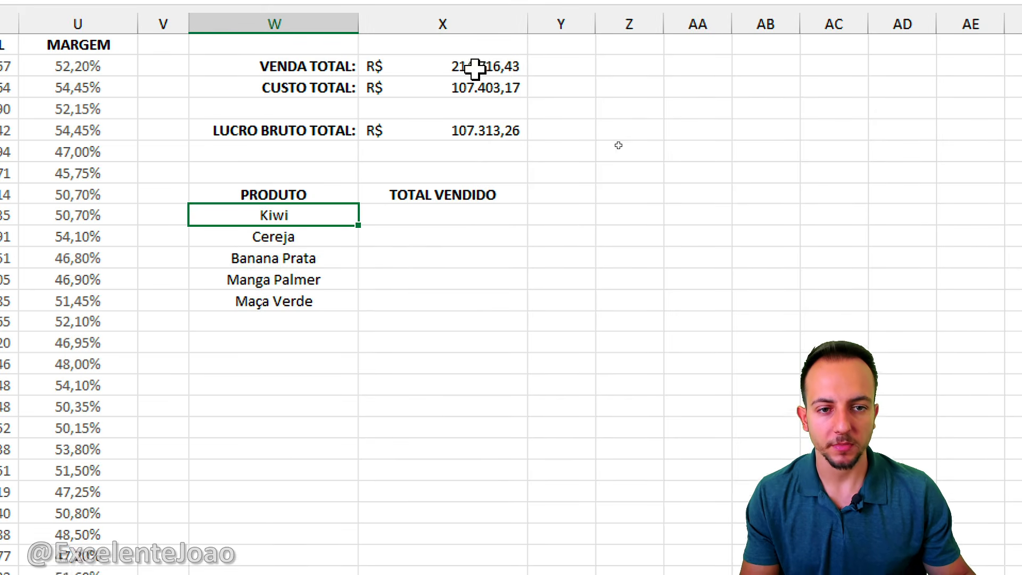
{"action": "left_click_drag", "start_coordinate": [528, 66], "coordinate": [667, 144]}
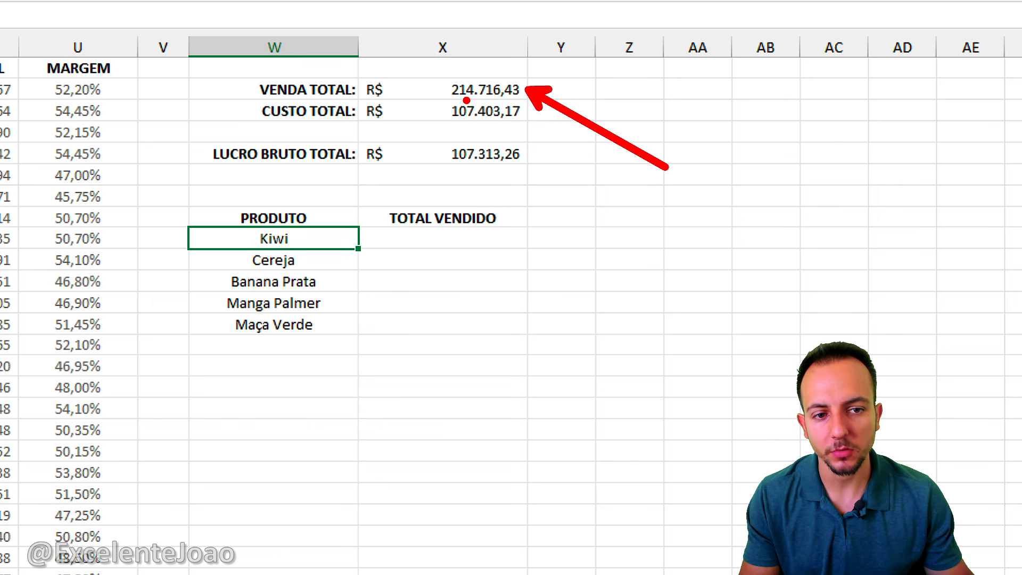
{"action": "left_click_drag", "start_coordinate": [449, 100], "coordinate": [525, 100]}
{"action": "key", "text": "ctrl+z"}
{"action": "key", "text": "ctrl+z"}
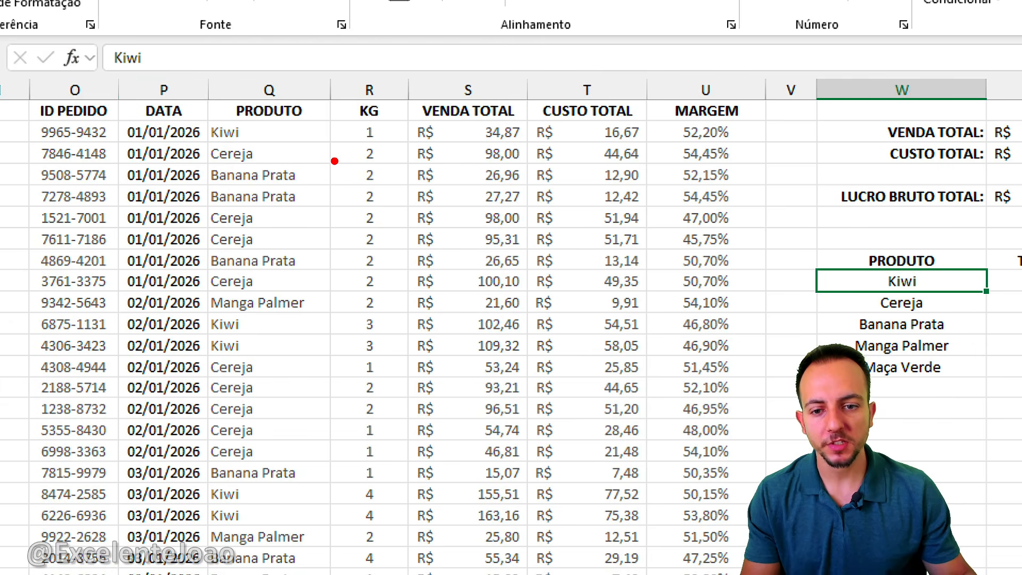
Step: Examine the Kiwi rows in the PRODUTO column and their matching amounts in the VENDA TOTAL column
{"action": "mouse_move", "coordinate": [202, 118]}
{"action": "left_mouse_down"}
{"action": "mouse_move", "coordinate": [304, 150]}
{"action": "mouse_move", "coordinate": [467, 140]}
{"action": "left_mouse_up"}
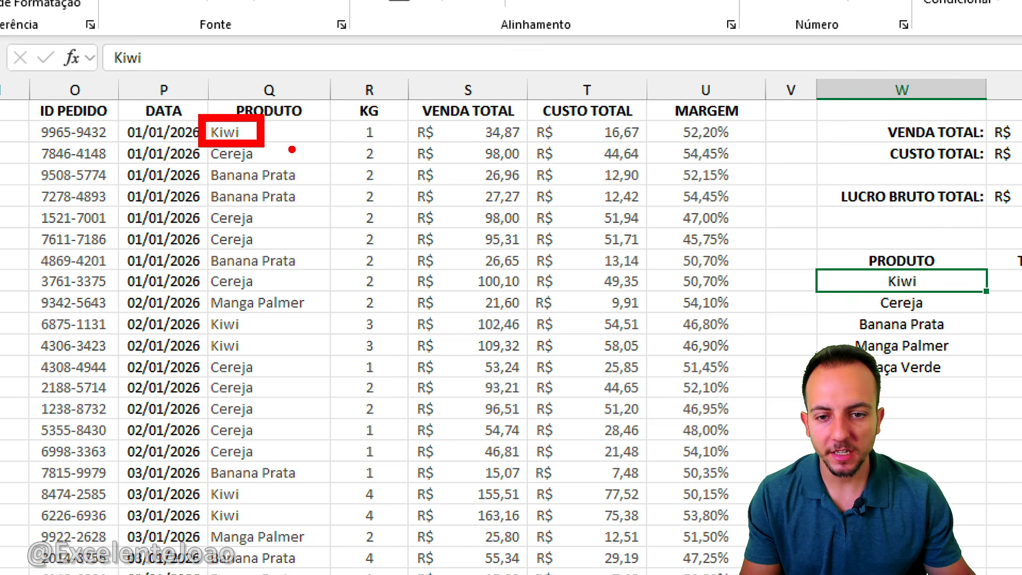
{"action": "left_click_drag", "start_coordinate": [203, 109], "coordinate": [255, 144]}
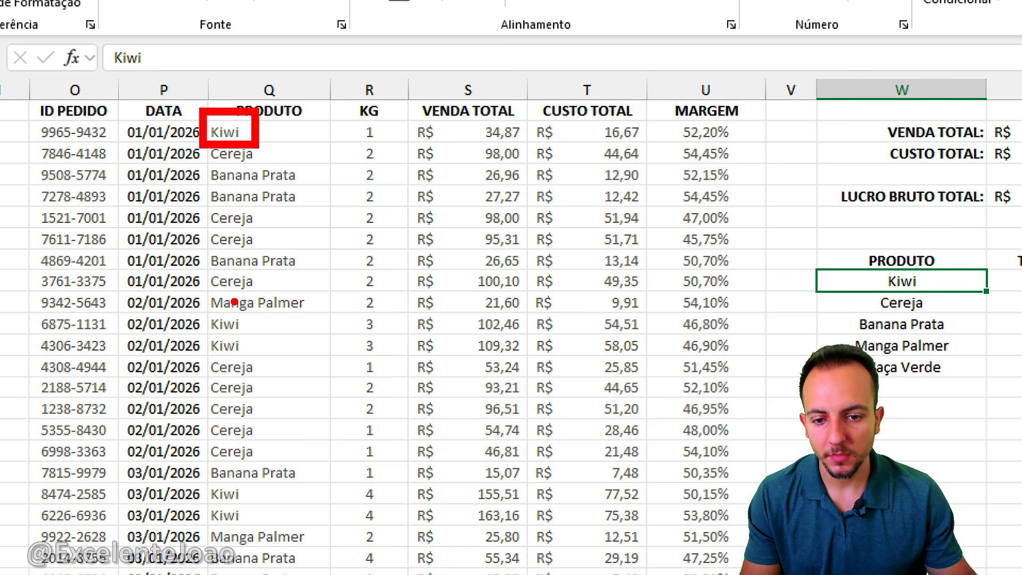
{"action": "left_click_drag", "start_coordinate": [200, 306], "coordinate": [259, 360]}
{"action": "mouse_move", "coordinate": [207, 489]}
{"action": "left_mouse_down"}
{"action": "mouse_move", "coordinate": [252, 530]}
{"action": "mouse_move", "coordinate": [434, 503]}
{"action": "left_mouse_up"}
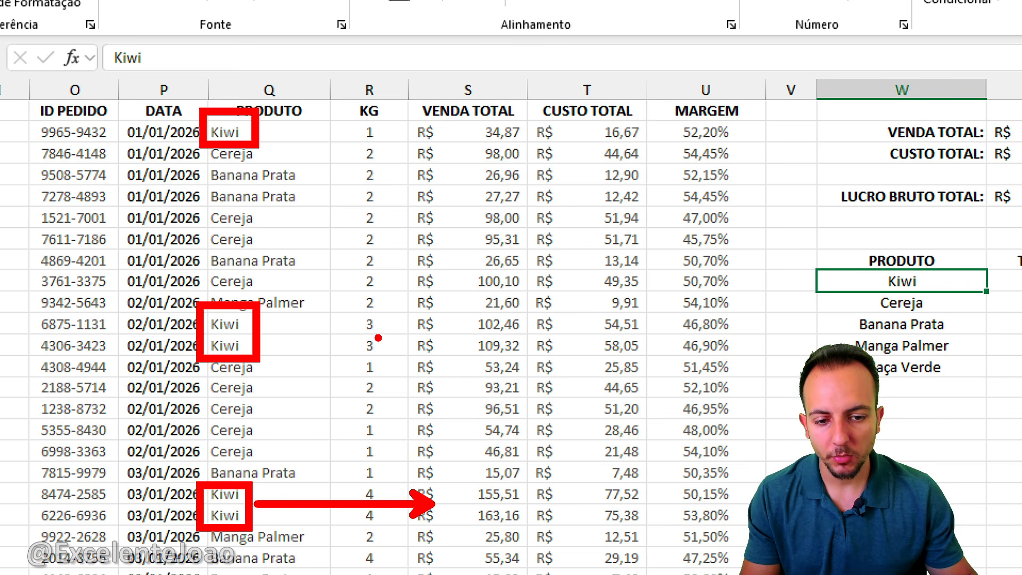
{"action": "left_click_drag", "start_coordinate": [398, 332], "coordinate": [277, 331]}
{"action": "left_click_drag", "start_coordinate": [384, 140], "coordinate": [266, 140]}
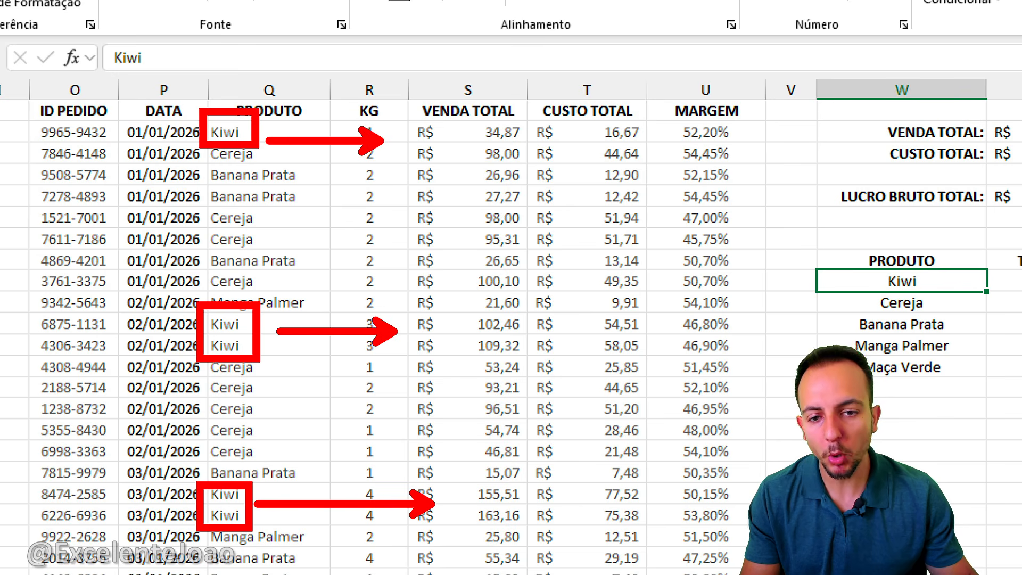
{"action": "mouse_move", "coordinate": [467, 124]}
{"action": "left_mouse_down"}
{"action": "mouse_move", "coordinate": [547, 119]}
{"action": "mouse_move", "coordinate": [459, 112]}
{"action": "left_mouse_up"}
{"action": "left_click_drag", "start_coordinate": [482, 299], "coordinate": [468, 292]}
{"action": "mouse_move", "coordinate": [487, 468]}
{"action": "left_mouse_down"}
{"action": "mouse_move", "coordinate": [519, 527]}
{"action": "mouse_move", "coordinate": [459, 484]}
{"action": "left_mouse_up"}
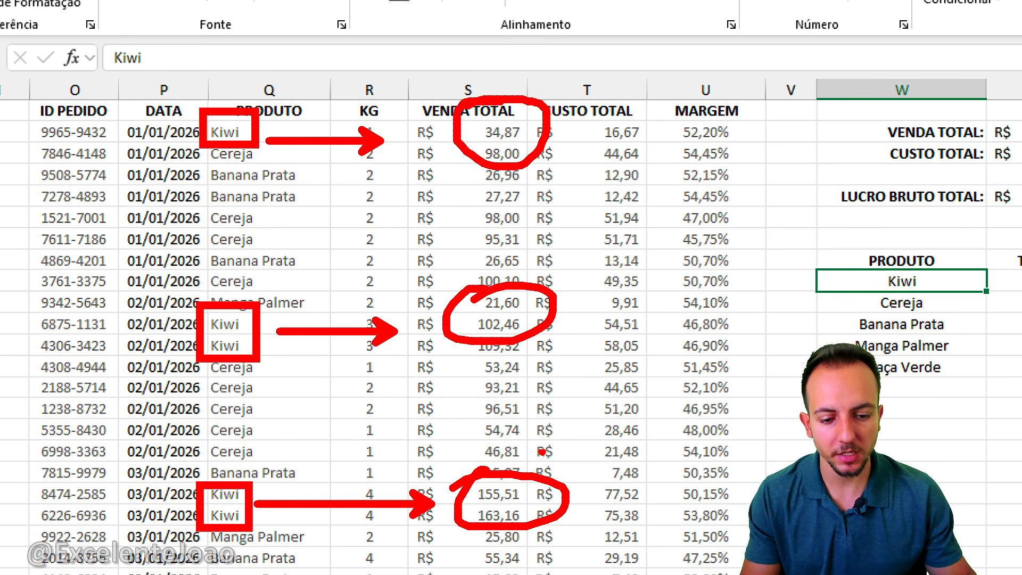
{"action": "key", "text": "Escape"}
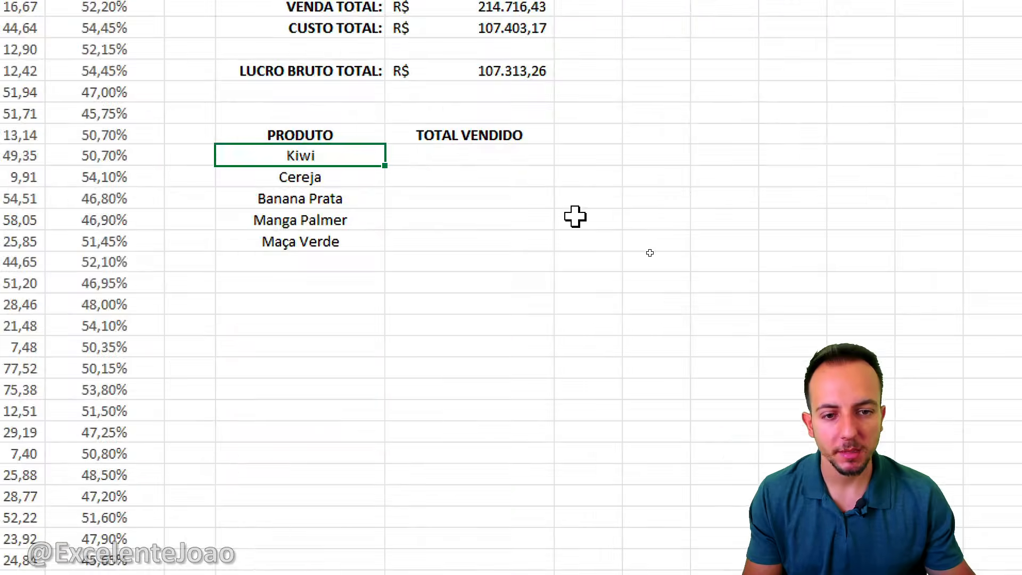
Step: Go to the next worksheet and begin a SOMASE formula in J2 for the TOTAL VENDIDO of Kiwi
{"action": "key", "text": "ctrl+Page_Down"}
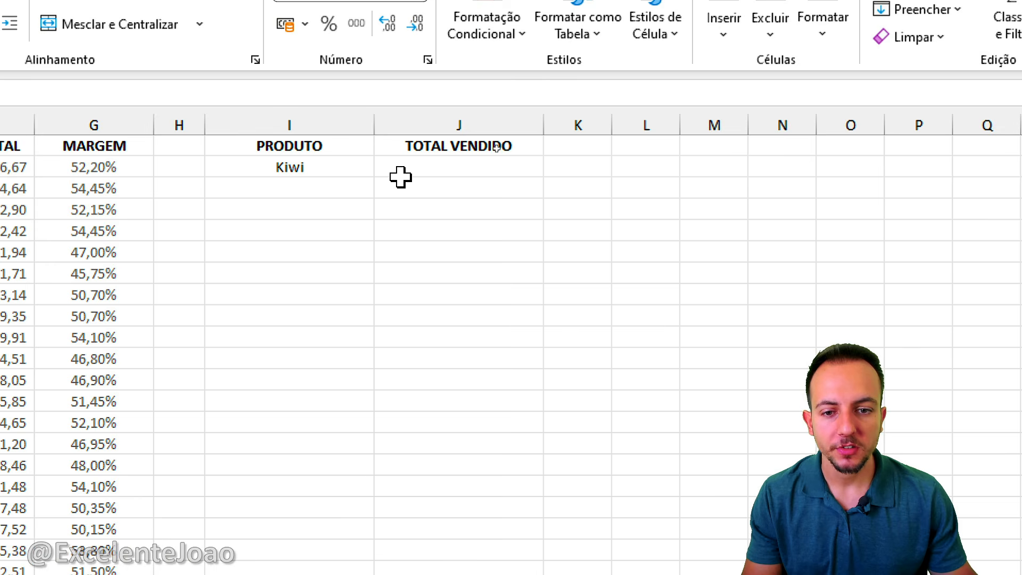
{"action": "left_click", "coordinate": [327, 173]}
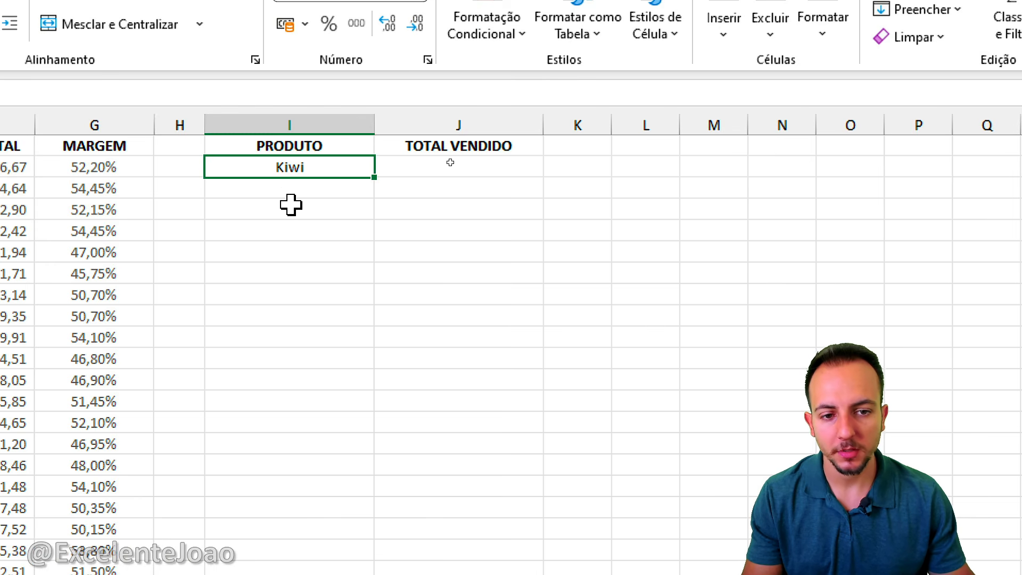
{"action": "left_click", "coordinate": [470, 163]}
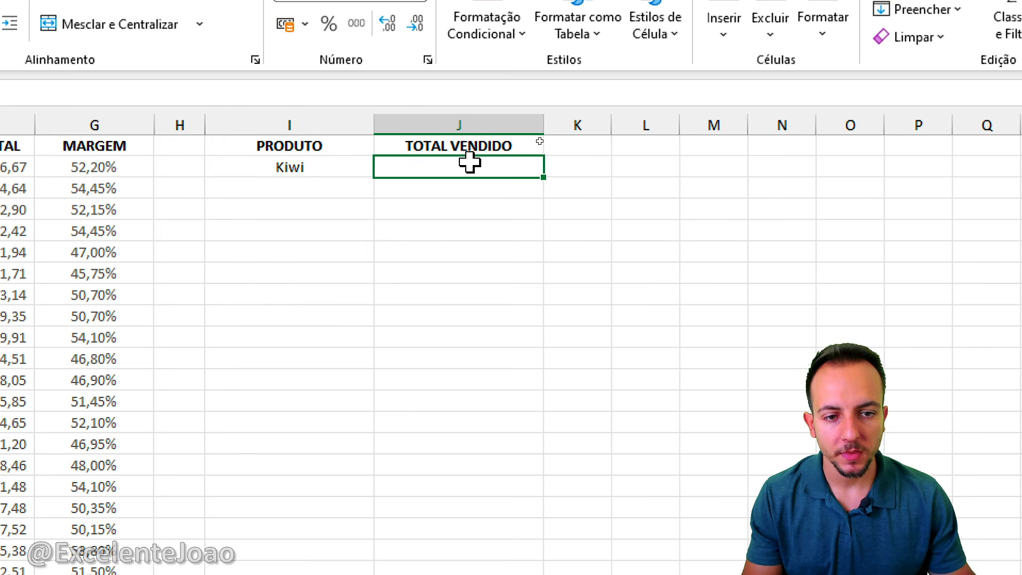
{"action": "type", "text": "="}
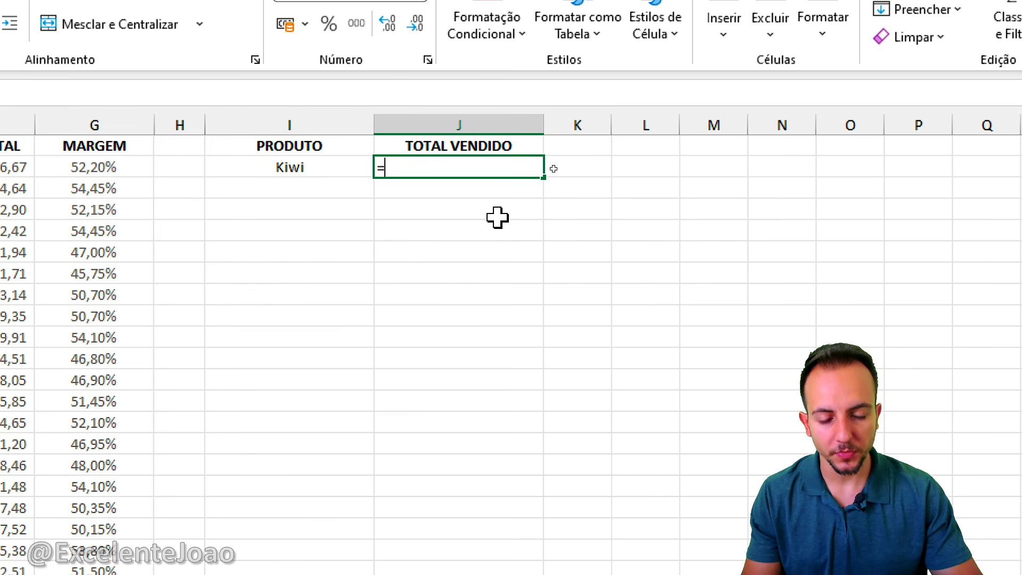
{"action": "type", "text": "SOMA"}
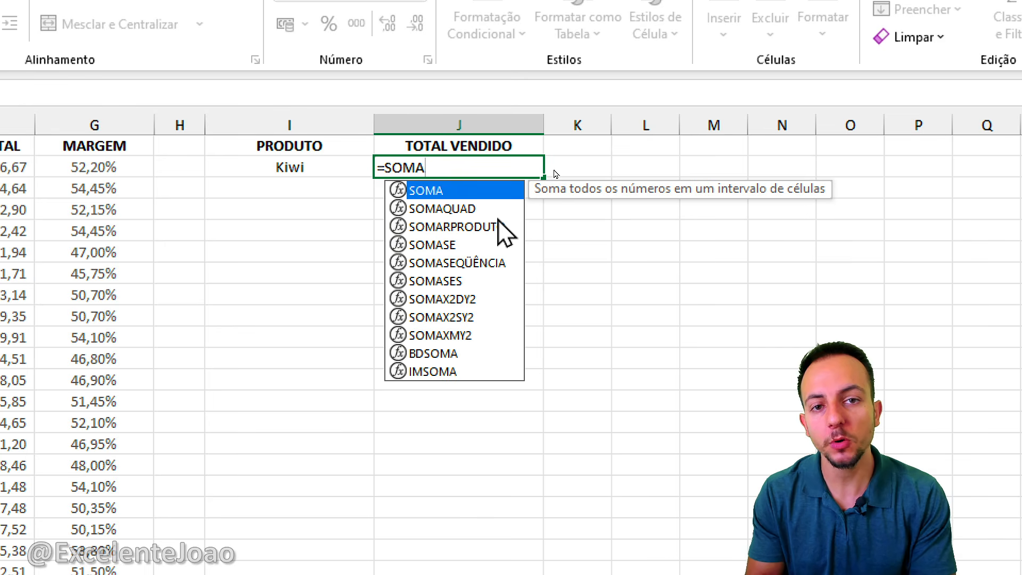
{"action": "type", "text": "SE"}
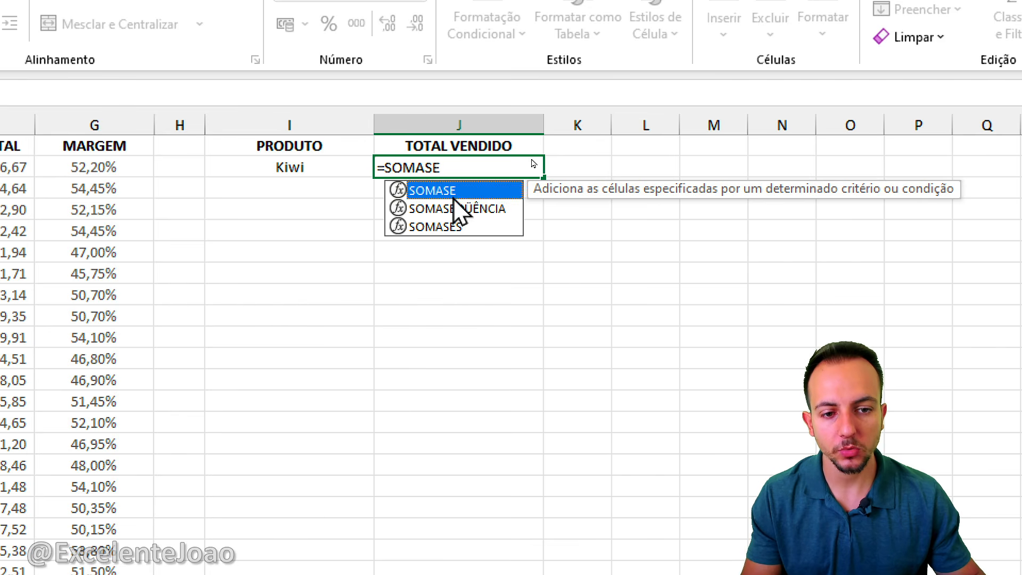
{"action": "type", "text": "("}
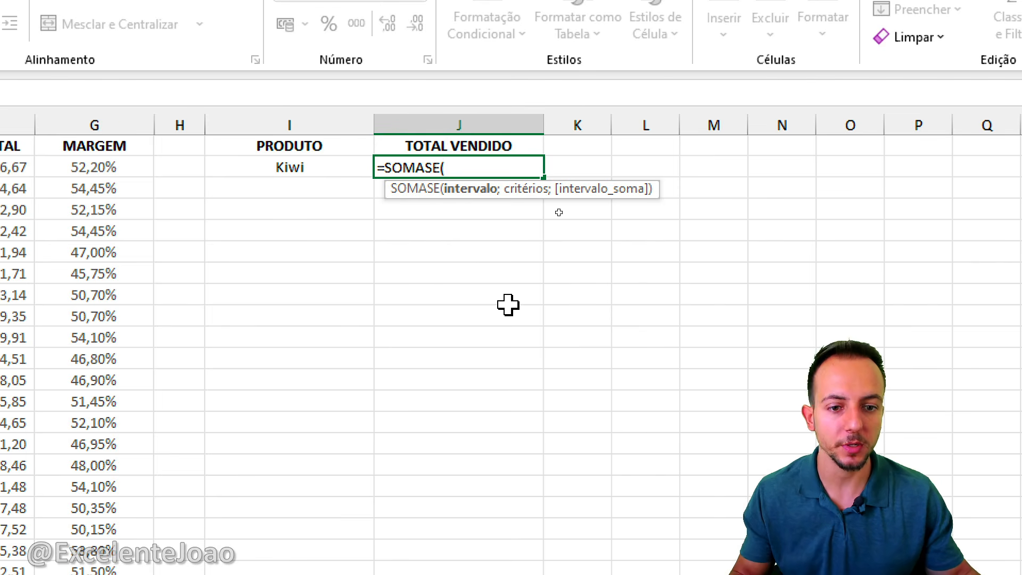
Step: Examine the intervalo, critérios and intervalo_soma arguments in the SOMASE syntax hint
{"action": "left_click", "coordinate": [478, 190]}
{"action": "left_click_drag", "start_coordinate": [479, 199], "coordinate": [478, 259]}
{"action": "left_click_drag", "start_coordinate": [528, 208], "coordinate": [528, 315]}
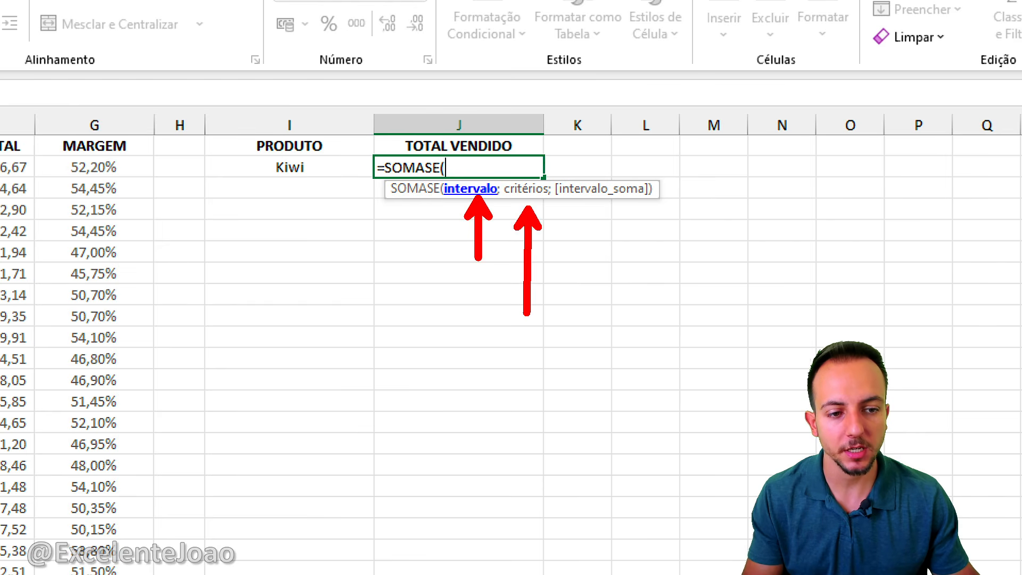
{"action": "left_click_drag", "start_coordinate": [614, 206], "coordinate": [614, 344]}
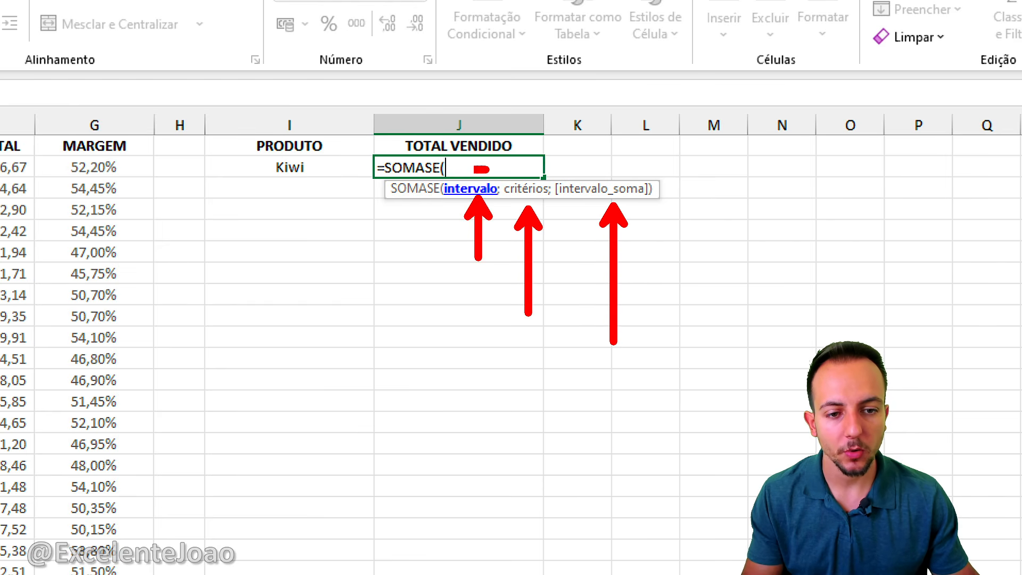
{"action": "left_click_drag", "start_coordinate": [485, 169], "coordinate": [476, 168]}
{"action": "mouse_move", "coordinate": [476, 169]}
{"action": "left_mouse_down"}
{"action": "mouse_move", "coordinate": [515, 186]}
{"action": "mouse_move", "coordinate": [462, 176]}
{"action": "left_mouse_up"}
{"action": "key", "text": "Escape"}
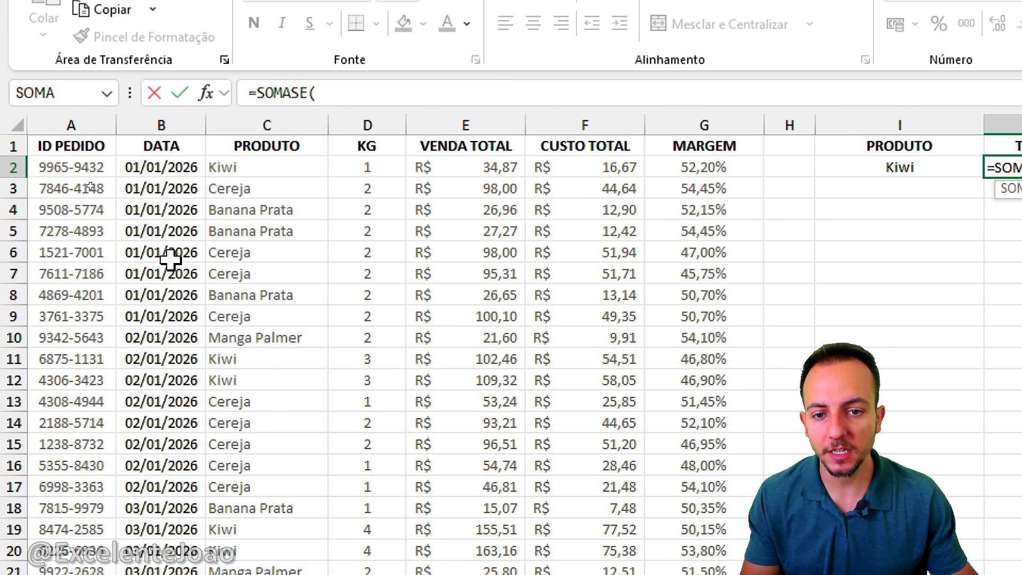
Step: Use the entire PRODUTO column, C:C, as the intervalo argument of the SOMASE formula
{"action": "left_click", "coordinate": [268, 127]}
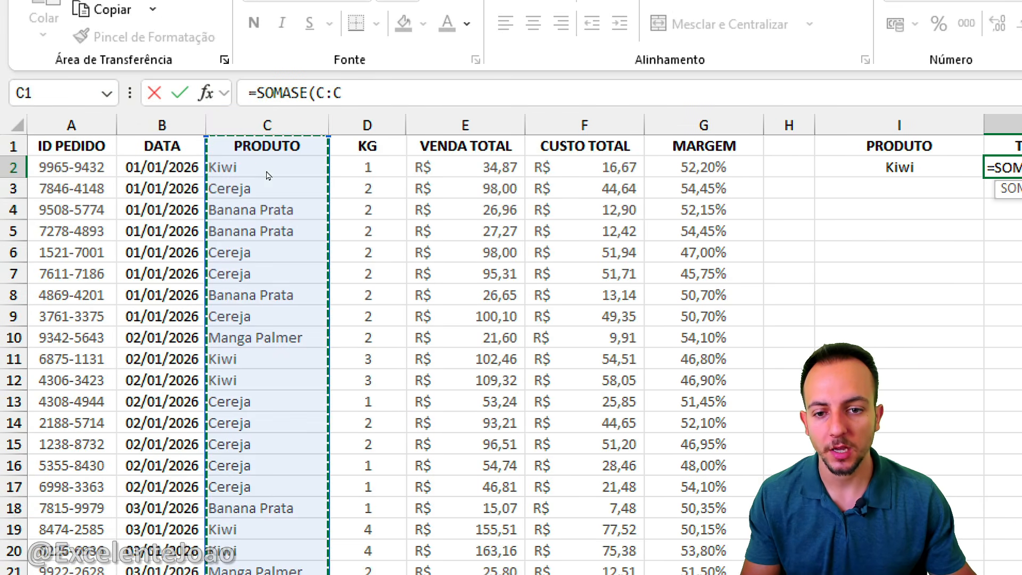
{"action": "left_click_drag", "start_coordinate": [243, 167], "coordinate": [293, 146]}
{"action": "left_click_drag", "start_coordinate": [278, 190], "coordinate": [305, 172]}
{"action": "left_click_drag", "start_coordinate": [286, 229], "coordinate": [331, 201]}
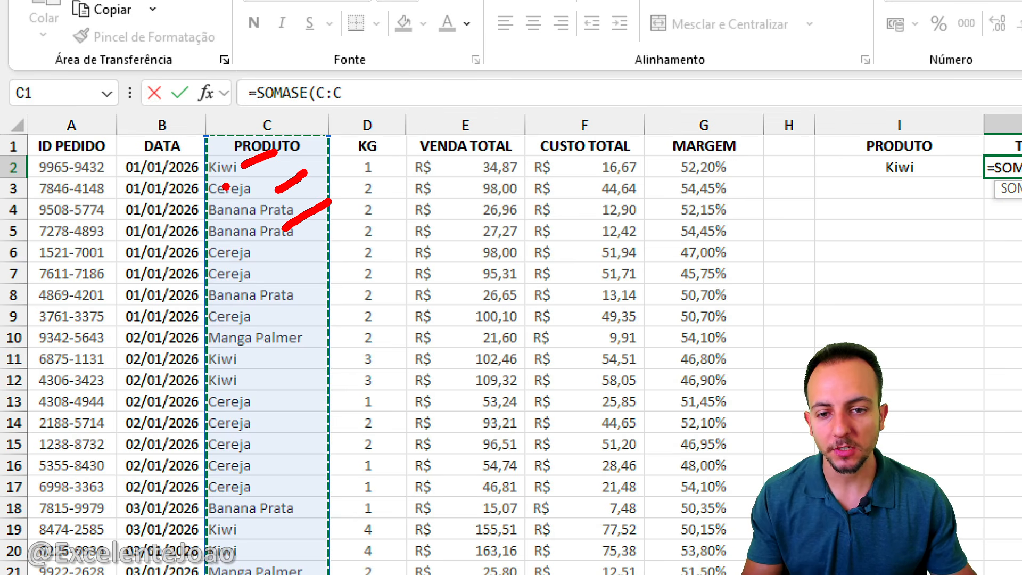
{"action": "left_click_drag", "start_coordinate": [198, 169], "coordinate": [165, 151]}
{"action": "left_click_drag", "start_coordinate": [178, 192], "coordinate": [149, 182]}
{"action": "left_click_drag", "start_coordinate": [182, 227], "coordinate": [145, 214]}
{"action": "key", "text": "Escape"}
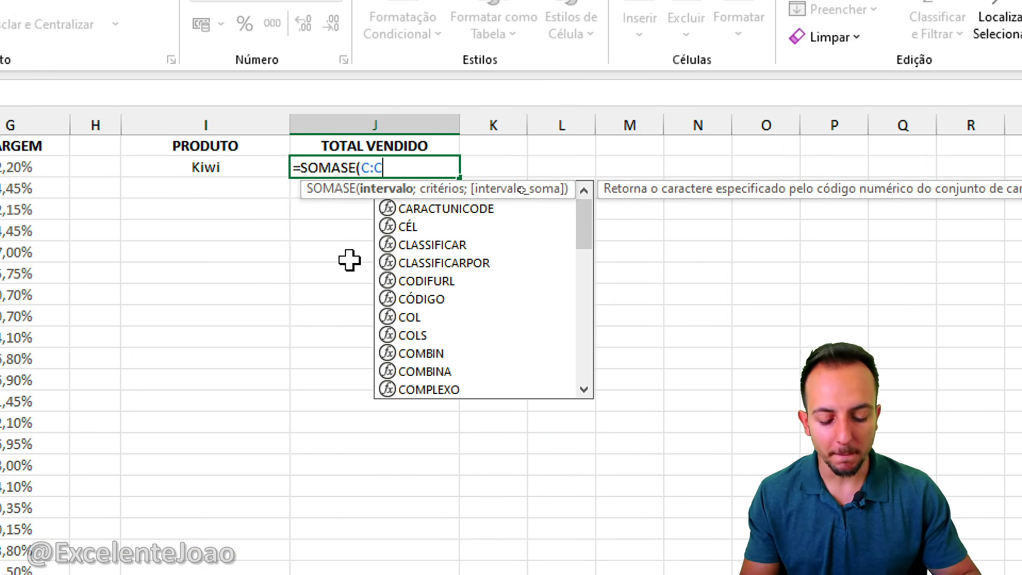
Step: Set cell I2 as the critérios argument and the entire VENDA TOTAL column, E:E, as the intervalo_soma argument
{"action": "type", "text": ";"}
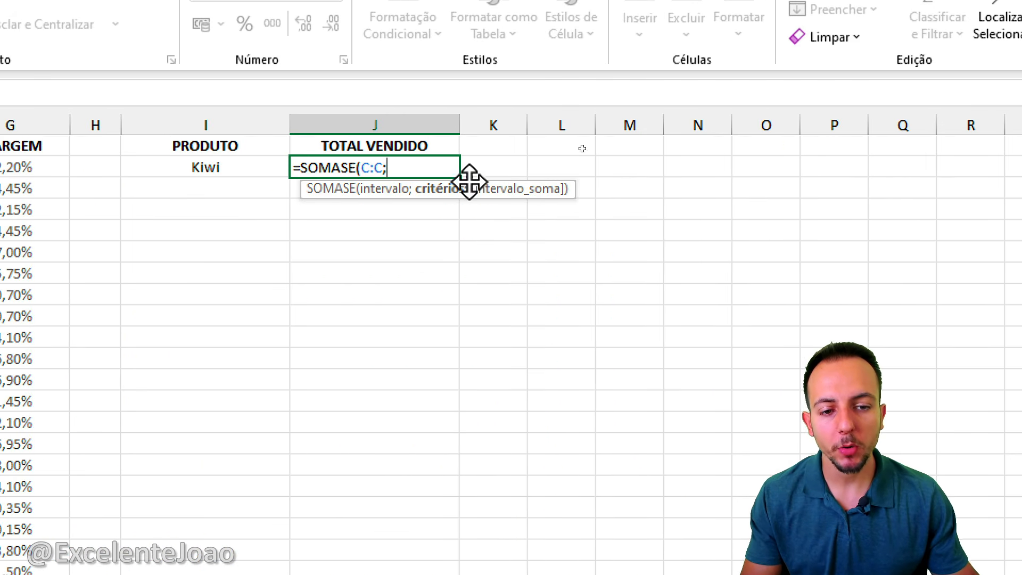
{"action": "left_click", "coordinate": [225, 167]}
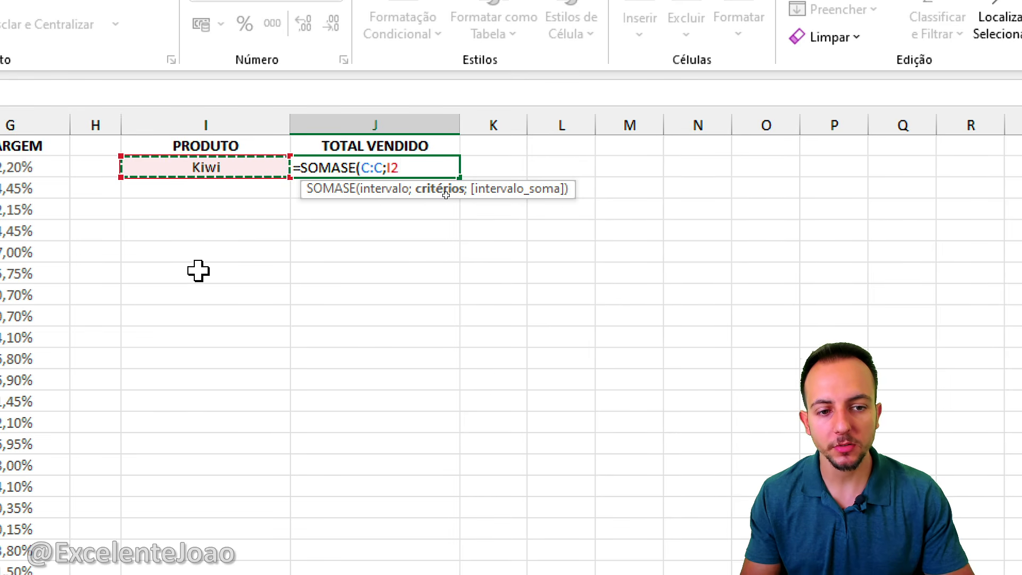
{"action": "type", "text": ";"}
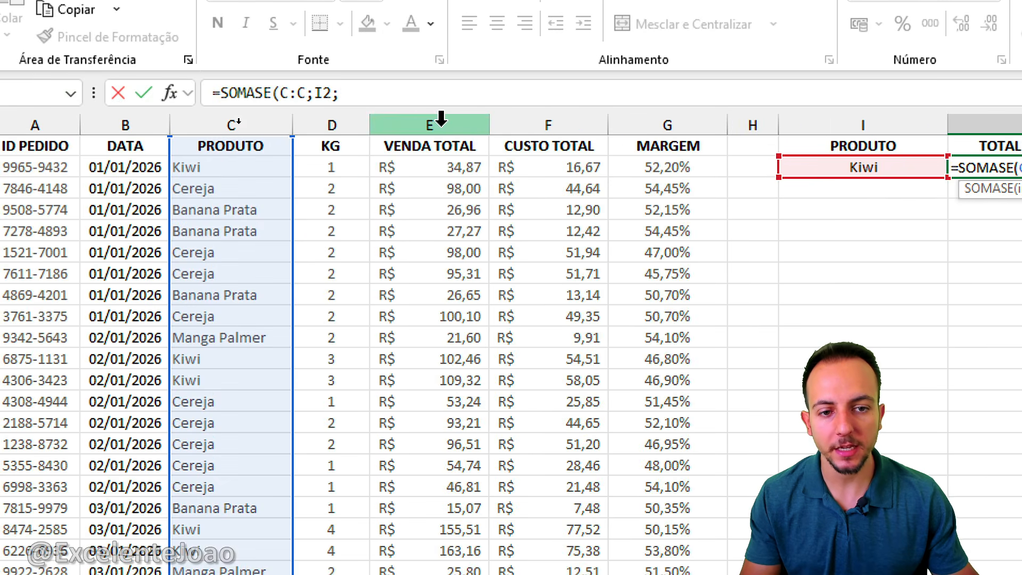
{"action": "left_click", "coordinate": [441, 118]}
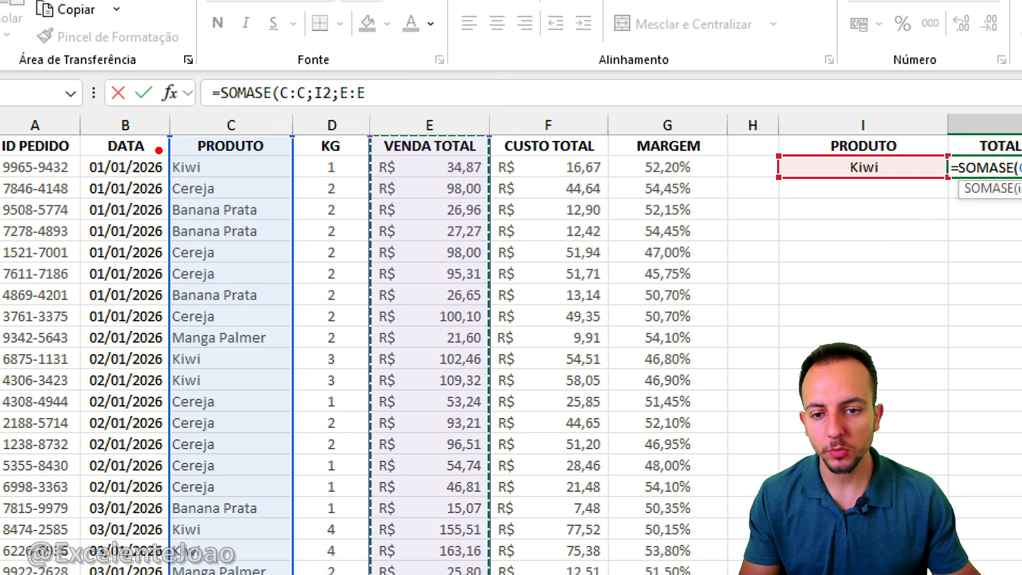
Step: Compare how the SOMASE criterion treats the first Kiwi row and a Banana Prata row, using temporary on-screen marks
{"action": "mouse_move", "coordinate": [157, 149]}
{"action": "left_mouse_down"}
{"action": "mouse_move", "coordinate": [219, 180]}
{"action": "mouse_move", "coordinate": [398, 176]}
{"action": "left_mouse_up"}
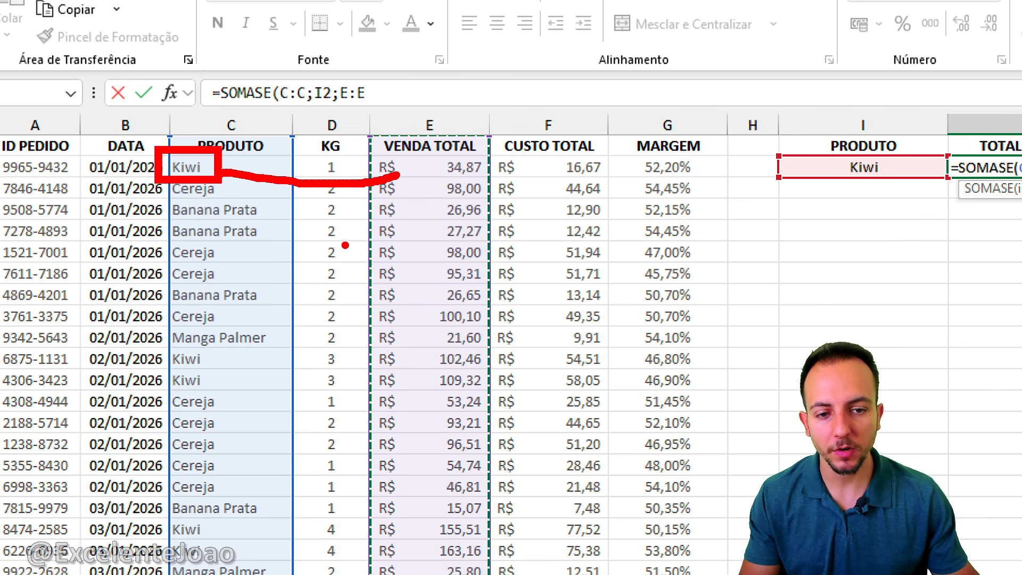
{"action": "key", "text": "ctrl+z"}
{"action": "key", "text": "ctrl+z"}
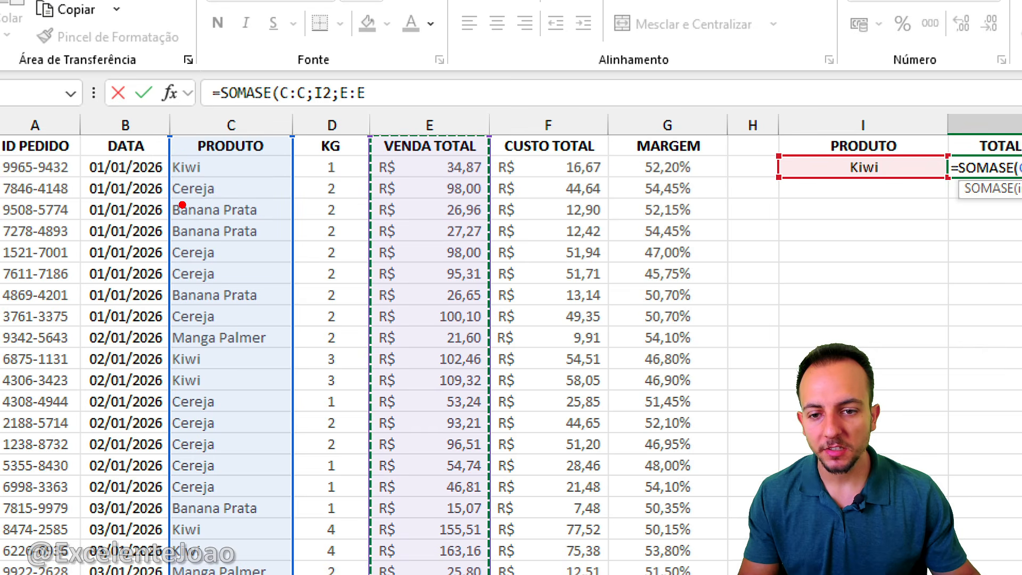
{"action": "mouse_move", "coordinate": [159, 195]}
{"action": "left_mouse_down"}
{"action": "mouse_move", "coordinate": [268, 228]}
{"action": "mouse_move", "coordinate": [345, 190]}
{"action": "left_mouse_up"}
{"action": "left_click_drag", "start_coordinate": [294, 193], "coordinate": [360, 255]}
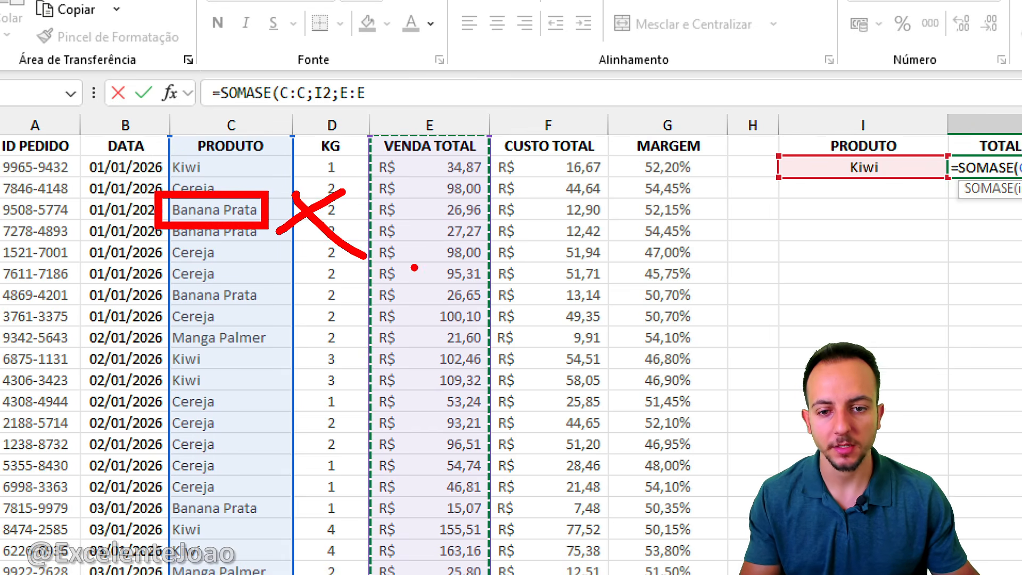
{"action": "key", "text": "Escape"}
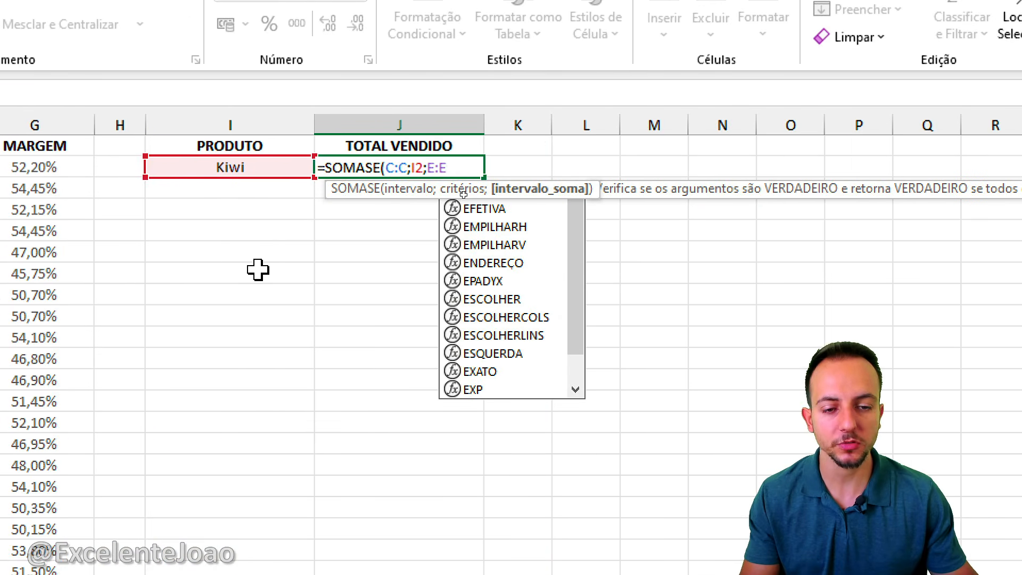
Step: Complete the SOMASE formula in J2 and check its result against the Kiwi criterion and the sales data
{"action": "key", "text": "Return"}
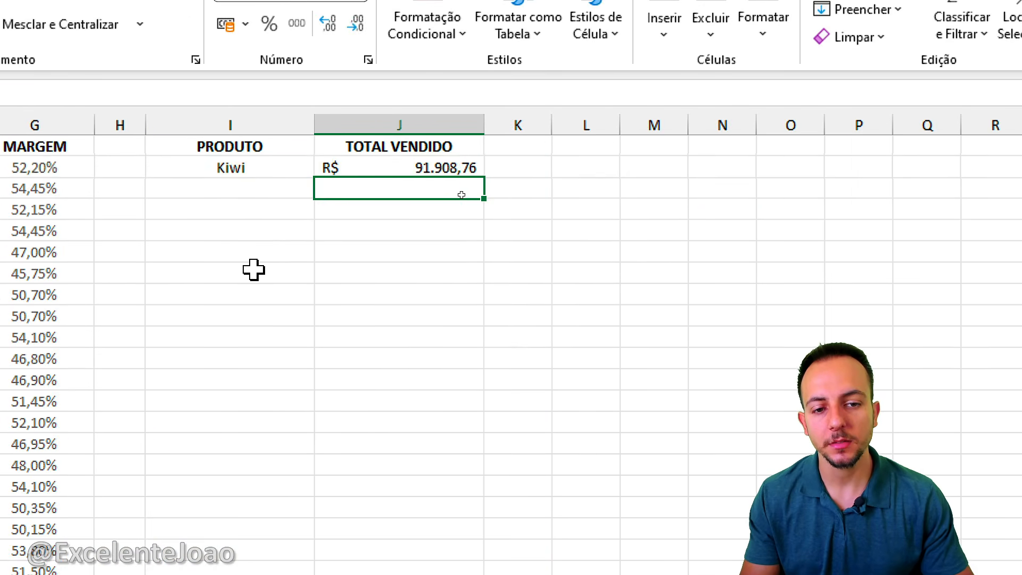
{"action": "left_click", "coordinate": [254, 270]}
{"action": "left_click", "coordinate": [292, 162]}
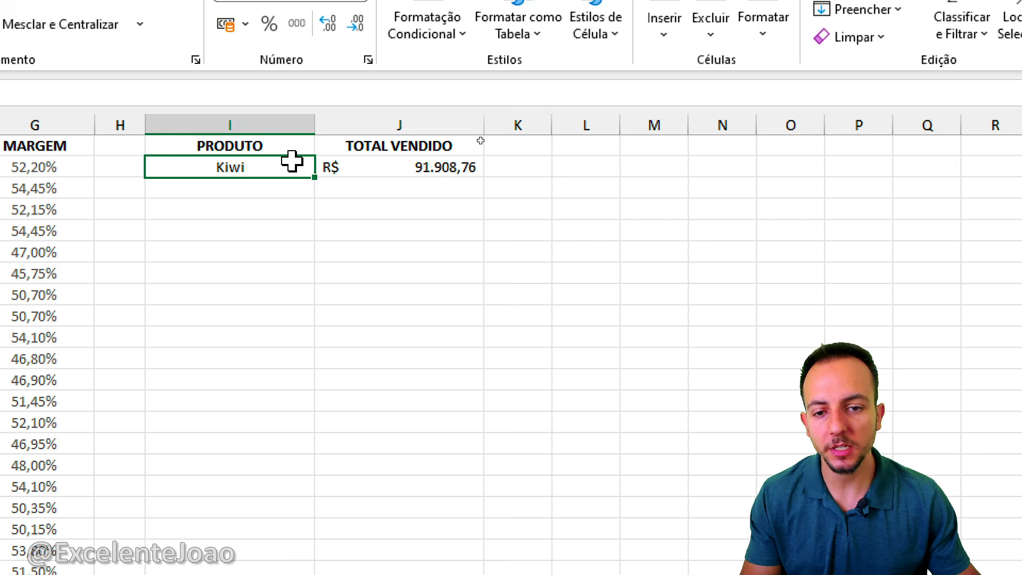
{"action": "left_click", "coordinate": [441, 163]}
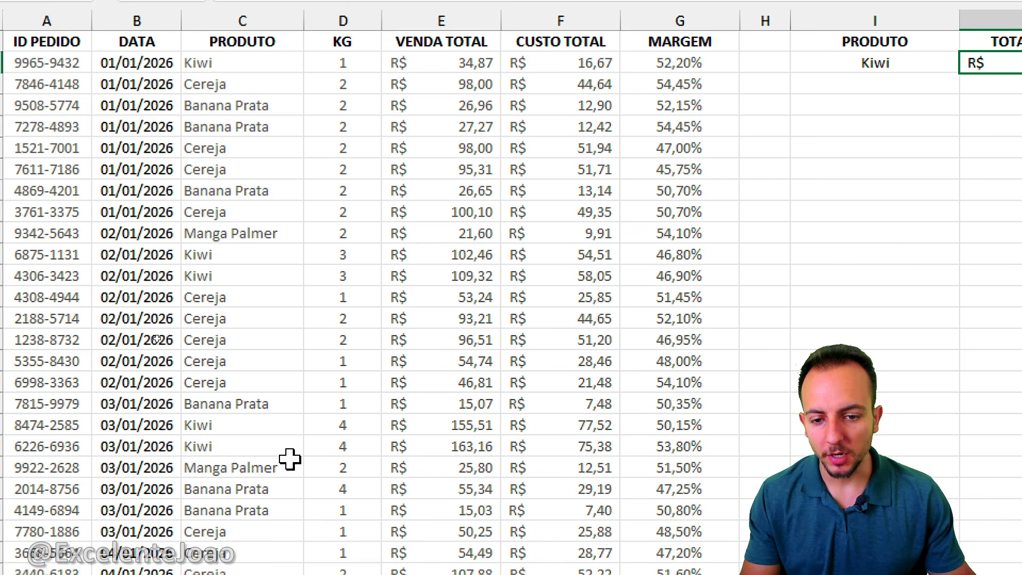
{"action": "left_click", "coordinate": [239, 219]}
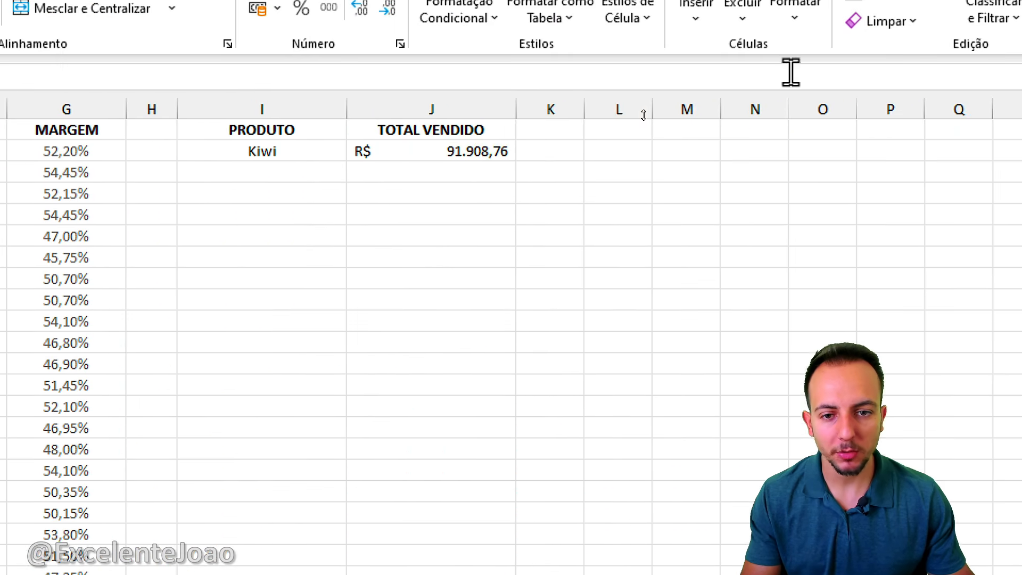
Step: Change the product in I2 to BANANA PRATA and check the recalculated TOTAL VENDIDO
{"action": "left_click", "coordinate": [463, 92]}
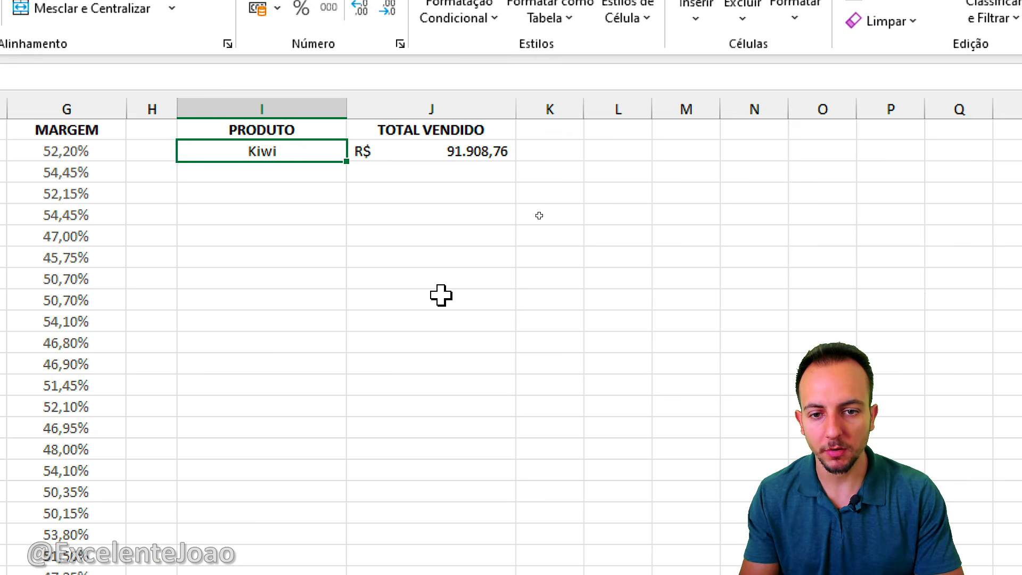
{"action": "type", "text": "BANANA "}
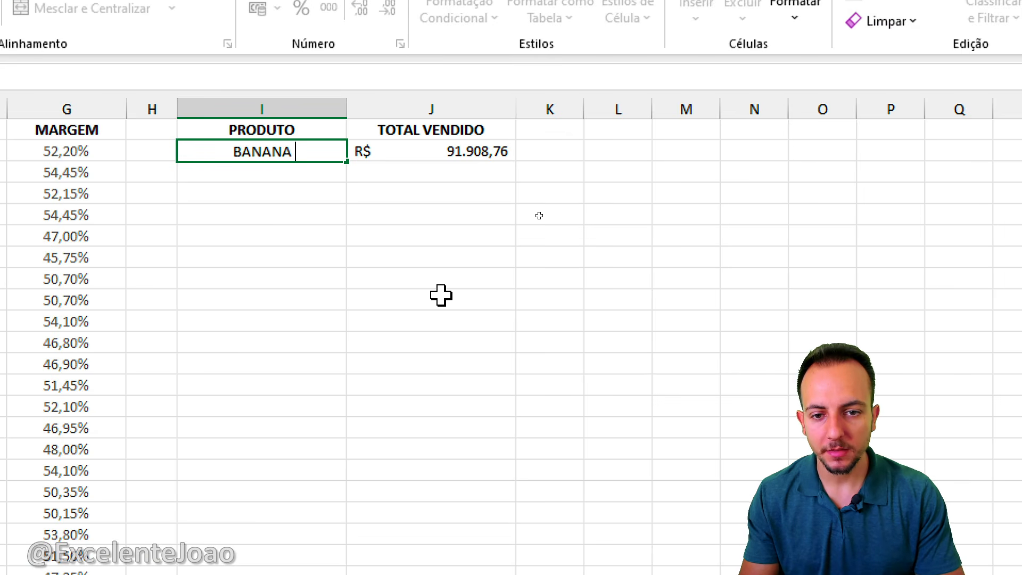
{"action": "type", "text": "PRATA"}
{"action": "key", "text": "Return"}
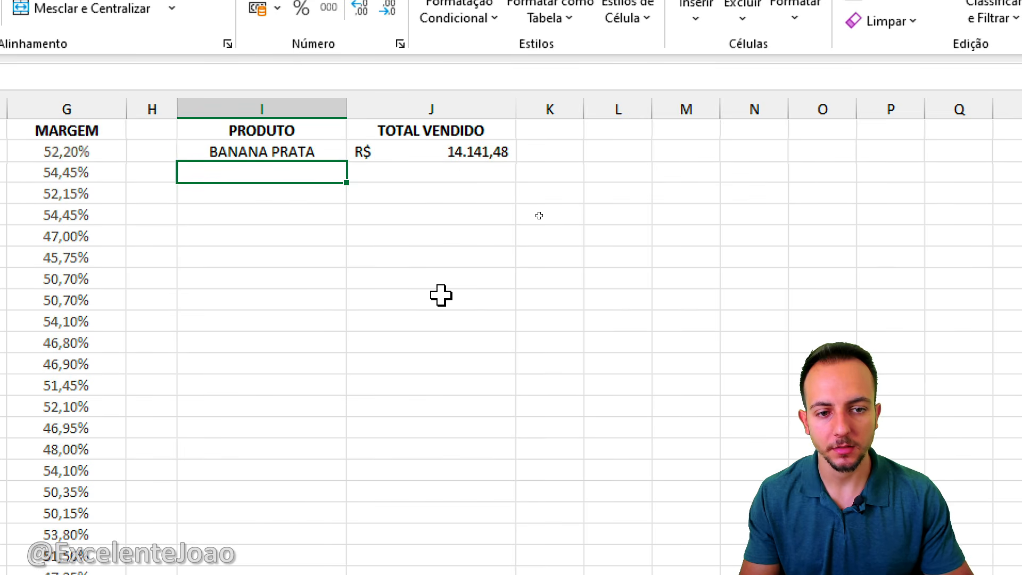
{"action": "left_click_drag", "start_coordinate": [442, 167], "coordinate": [534, 167]}
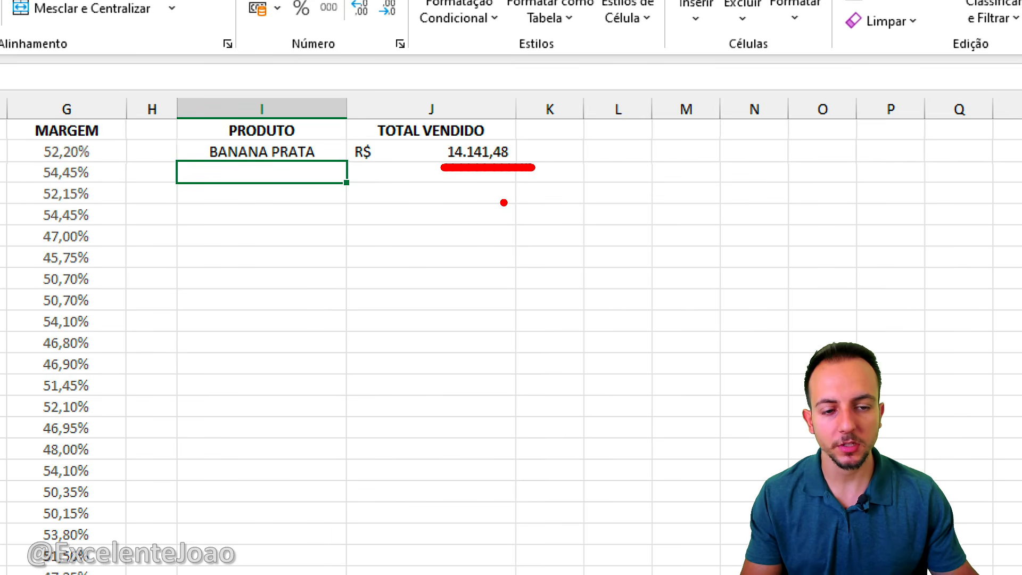
{"action": "mouse_move", "coordinate": [269, 181]}
{"action": "left_mouse_down"}
{"action": "mouse_move", "coordinate": [330, 168]}
{"action": "mouse_move", "coordinate": [425, 194]}
{"action": "left_mouse_up"}
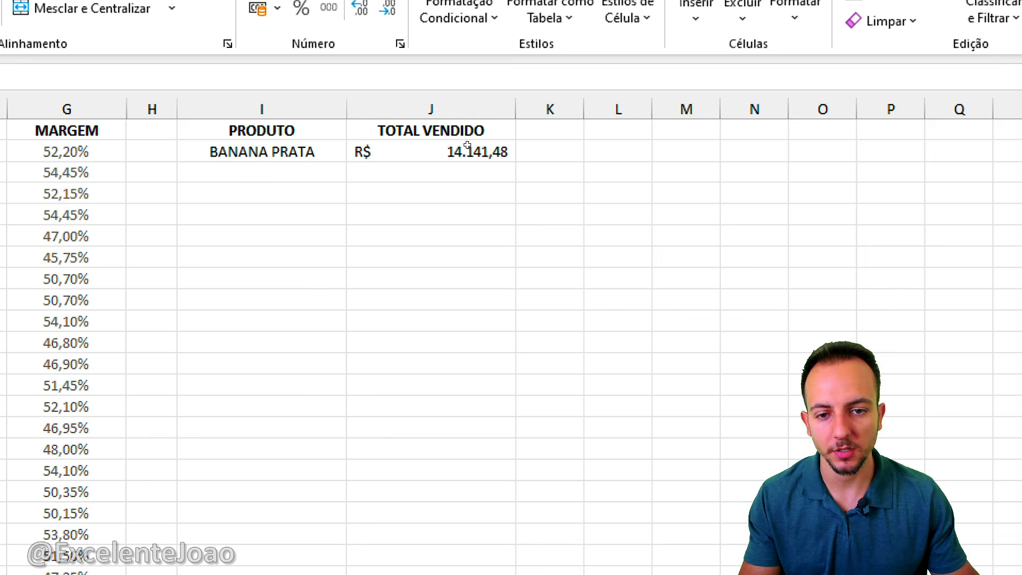
Step: Change the product in I2 to CEREJA and check its TOTAL VENDIDO in J2
{"action": "key", "text": "Up"}
{"action": "type", "text": "CER"}
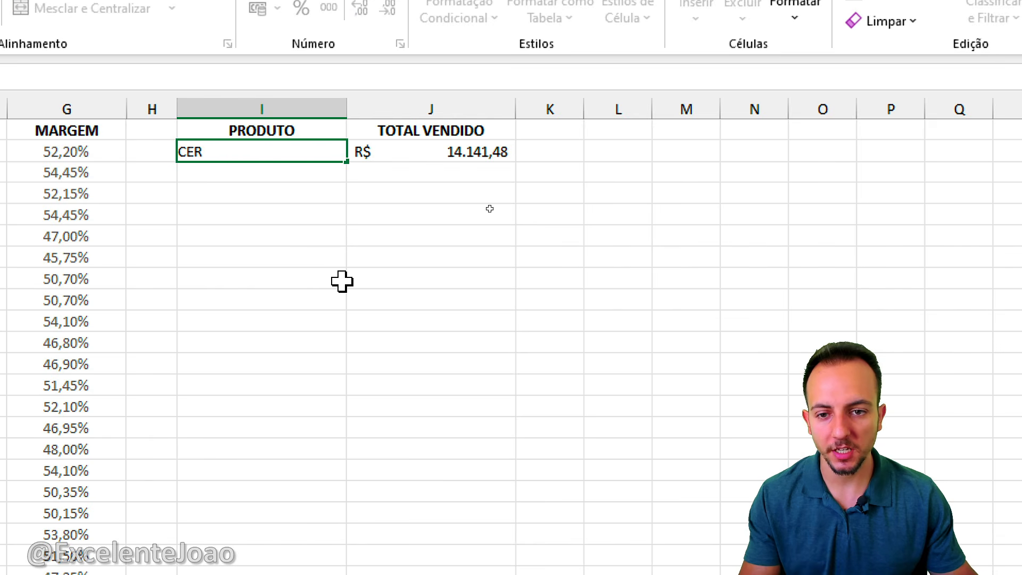
{"action": "type", "text": "EJA"}
{"action": "key", "text": "Return"}
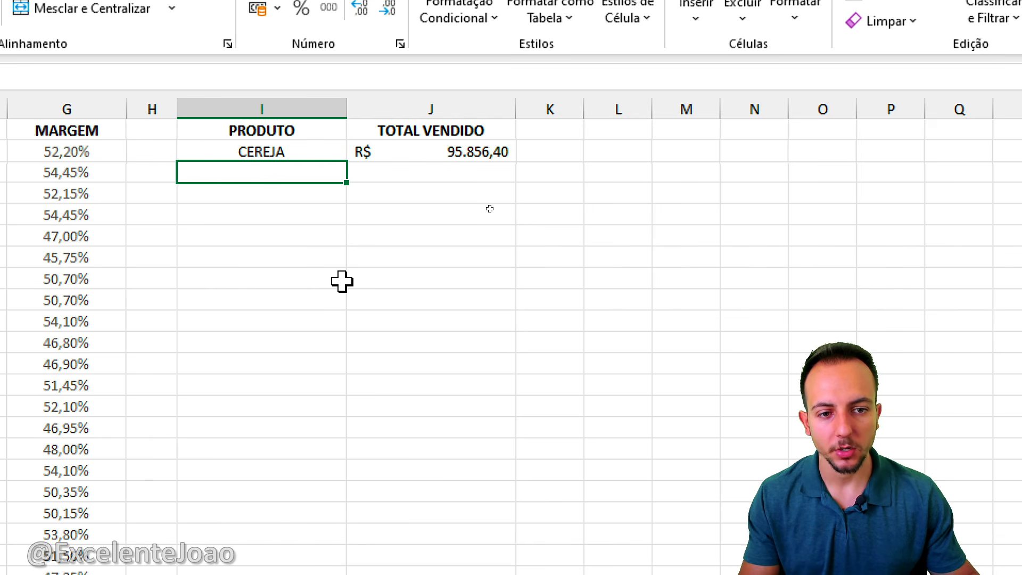
{"action": "left_click", "coordinate": [424, 155]}
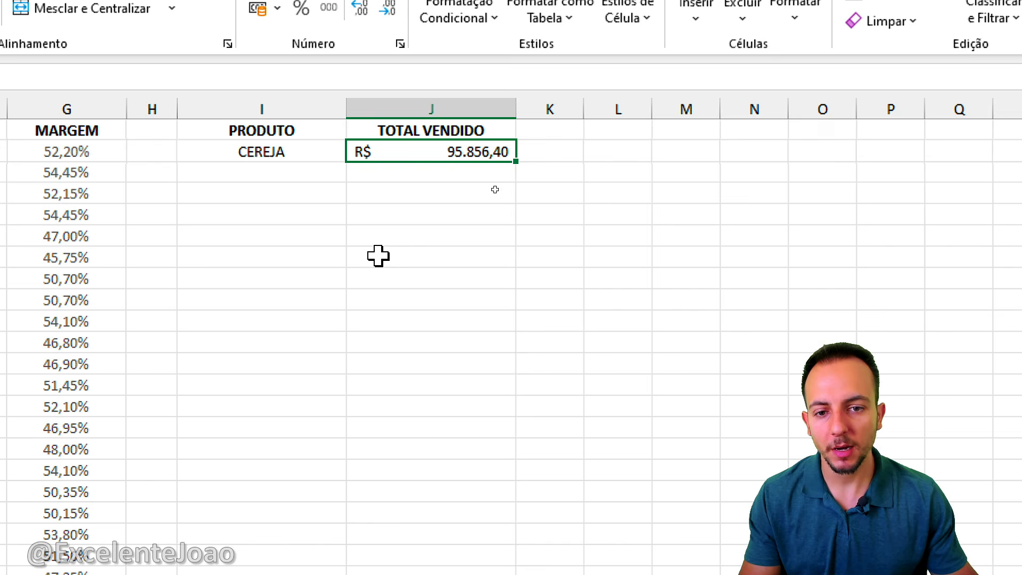
{"action": "left_click", "coordinate": [274, 154]}
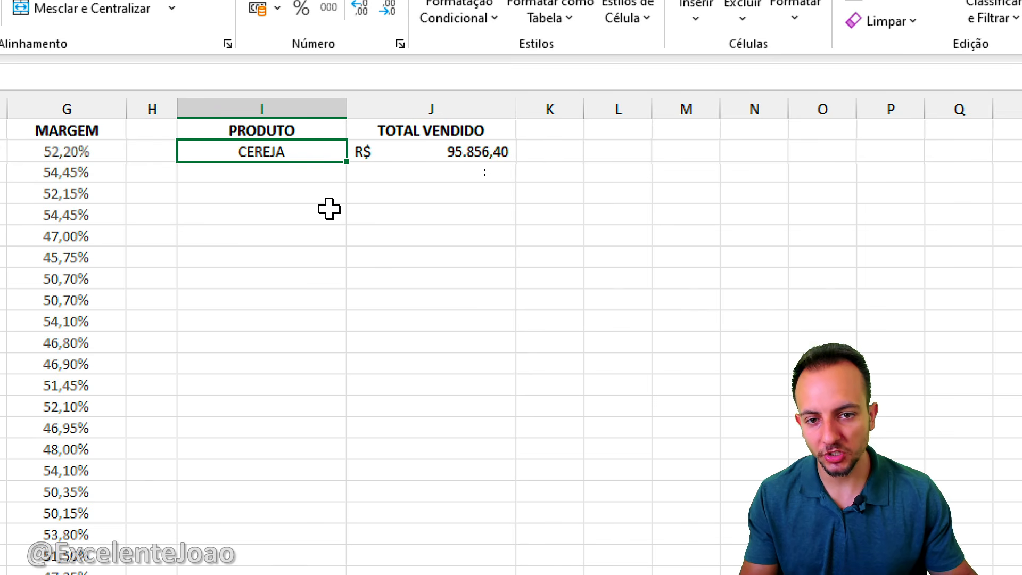
{"action": "left_click", "coordinate": [429, 150]}
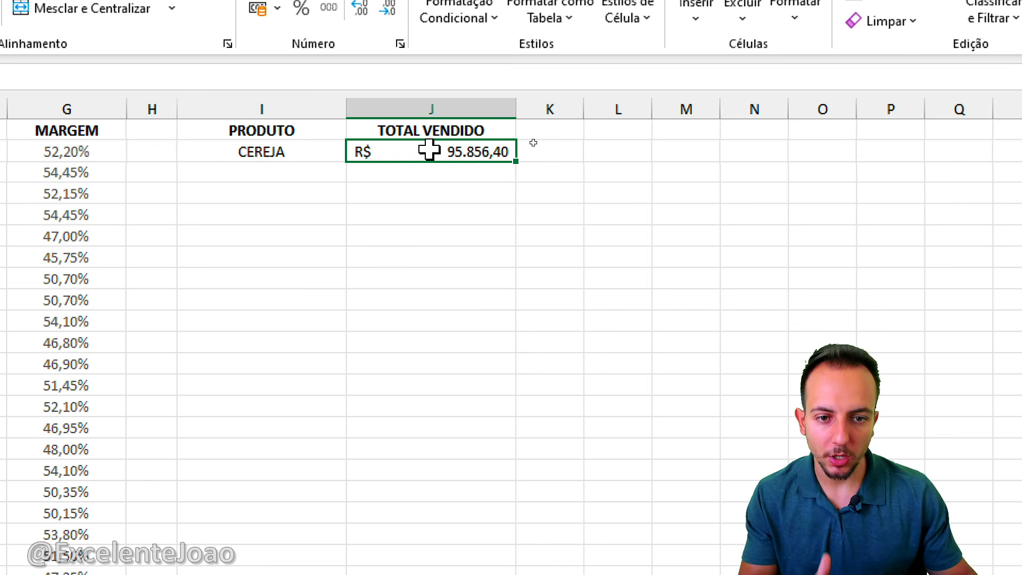
Step: Add KIWI in I3 and BANANA PRATA in I4 below CEREJA in the PRODUTO list
{"action": "left_click", "coordinate": [272, 178]}
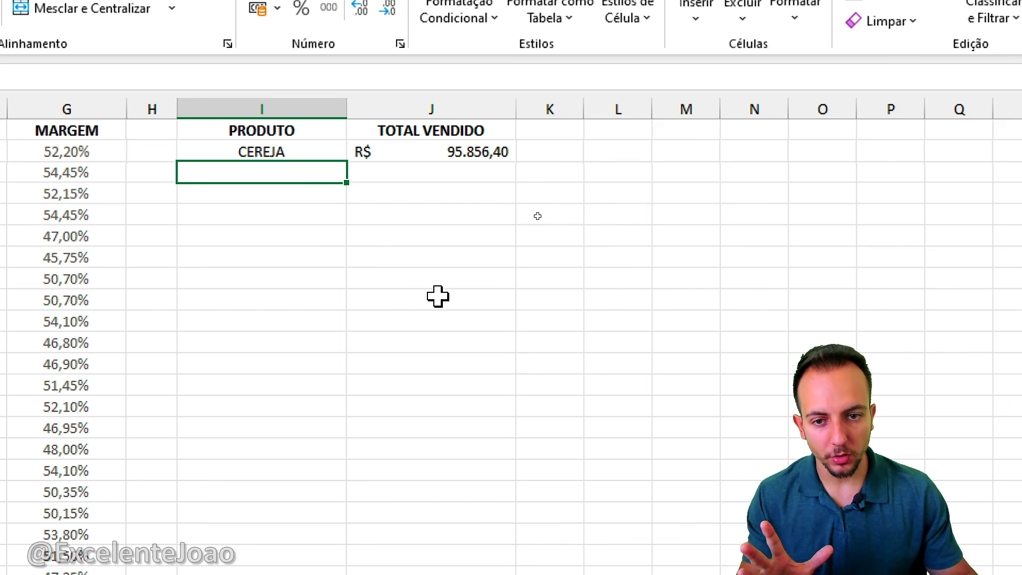
{"action": "type", "text": "KIWI"}
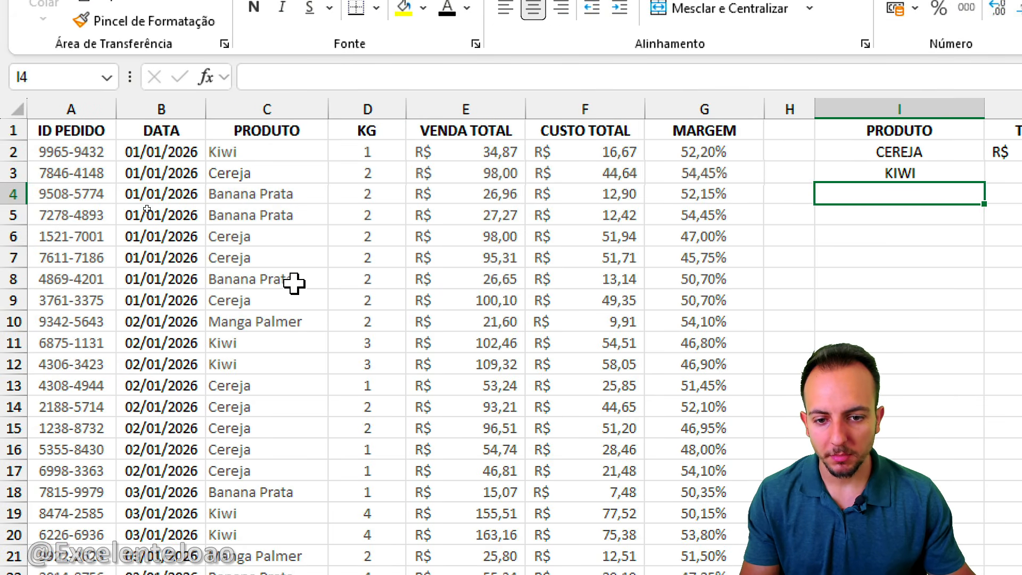
{"action": "type", "text": "B"}
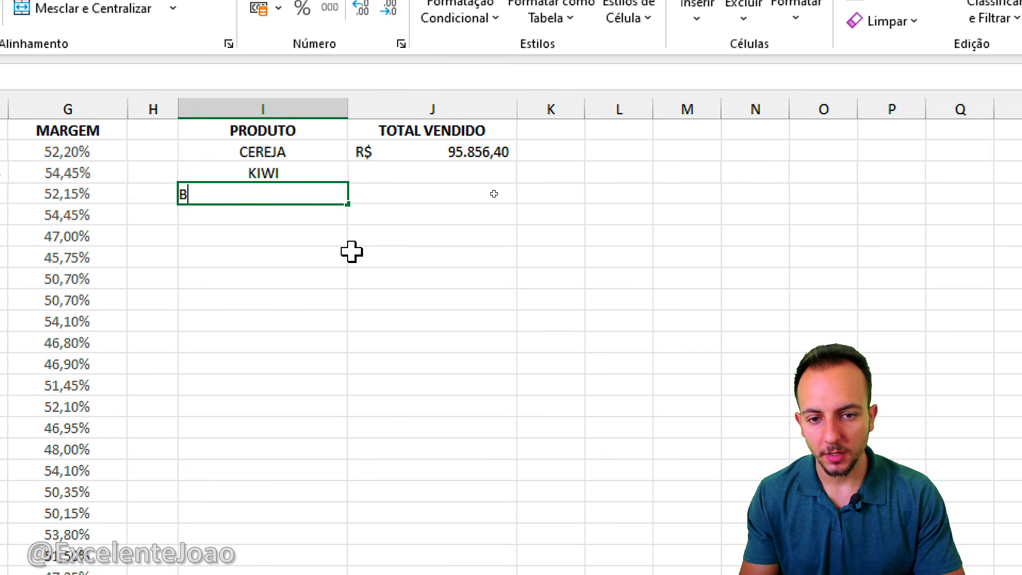
{"action": "type", "text": "ANANA PRATA"}
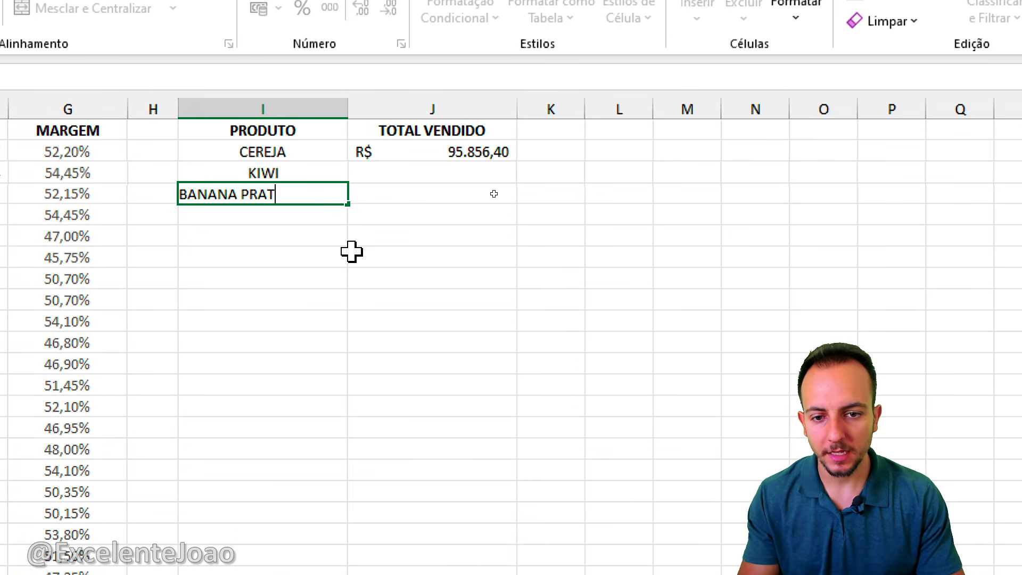
{"action": "key", "text": "Return"}
Step: Copy the SOMASE formula from J2 down to J4 with the fill handle
{"action": "left_click", "coordinate": [480, 151]}
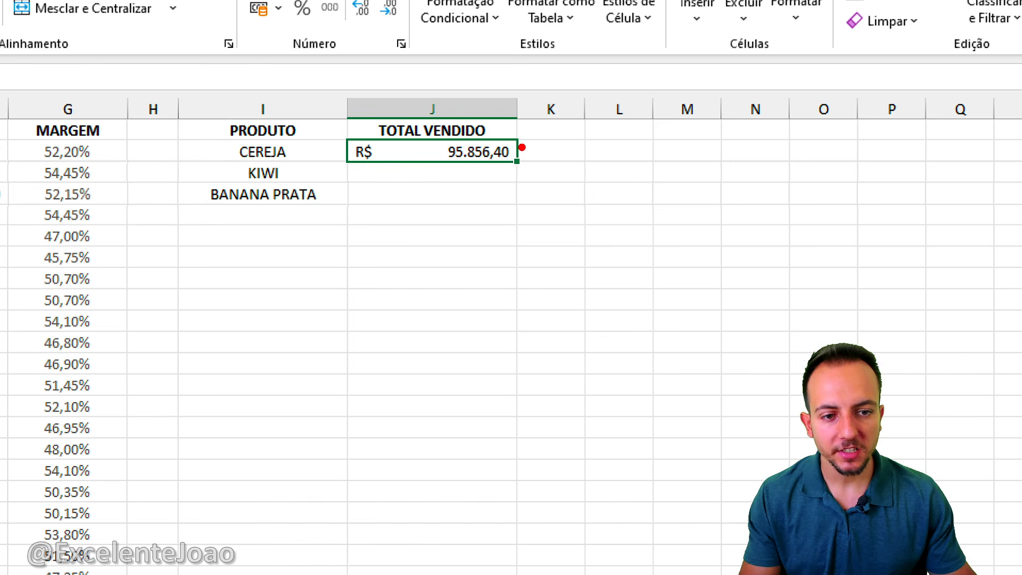
{"action": "left_click_drag", "start_coordinate": [500, 171], "coordinate": [530, 154]}
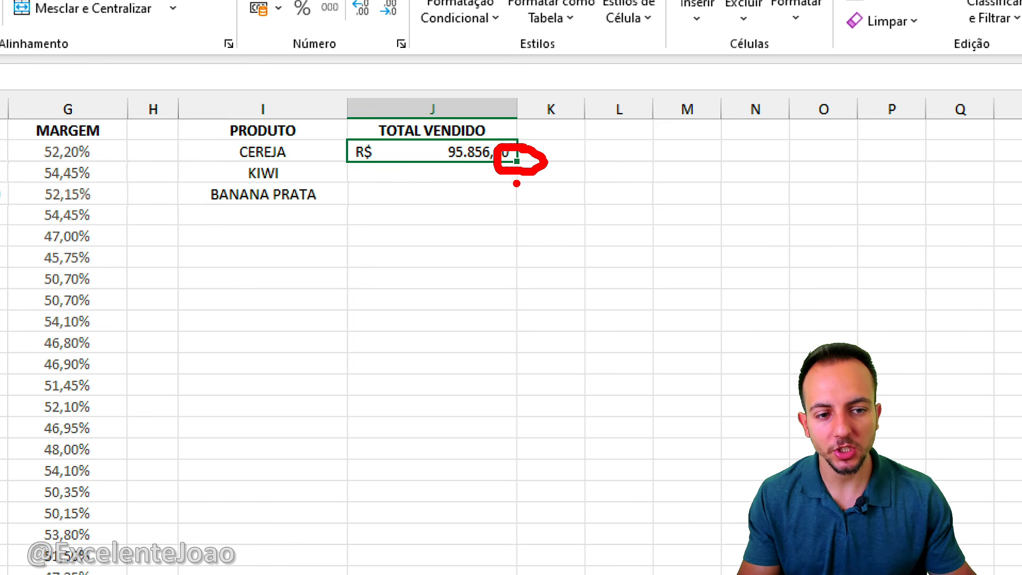
{"action": "left_click_drag", "start_coordinate": [518, 195], "coordinate": [520, 237]}
{"action": "key", "text": "Escape"}
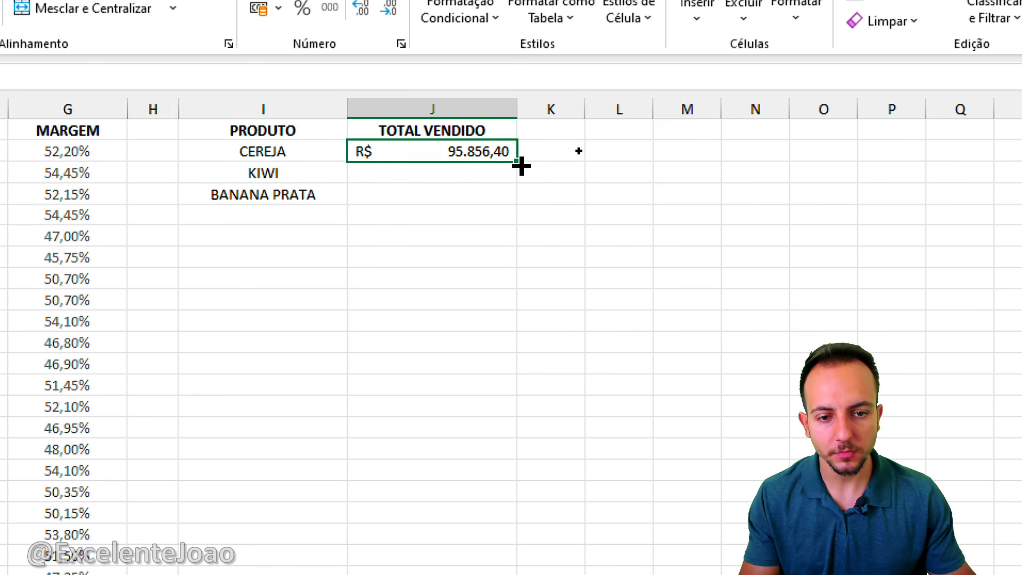
{"action": "left_click_drag", "start_coordinate": [519, 162], "coordinate": [511, 205]}
{"action": "left_click", "coordinate": [482, 278]}
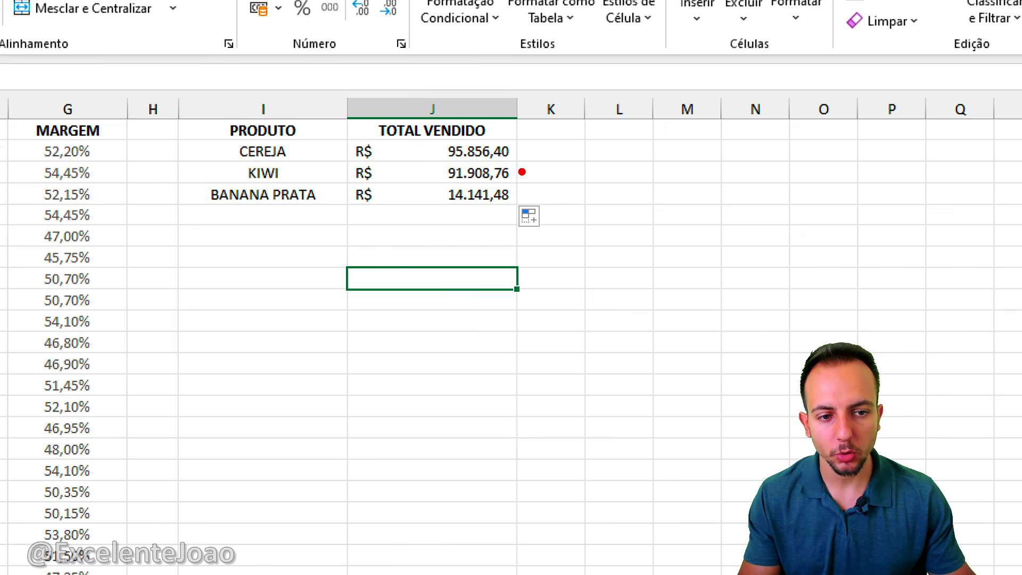
Step: Compare the TOTAL VENDIDO values with their products CEREJA, KIWI and BANANA PRATA, using temporary arrows
{"action": "left_click_drag", "start_coordinate": [519, 144], "coordinate": [594, 116]}
{"action": "left_click_drag", "start_coordinate": [530, 173], "coordinate": [601, 173]}
{"action": "left_click_drag", "start_coordinate": [529, 204], "coordinate": [575, 267]}
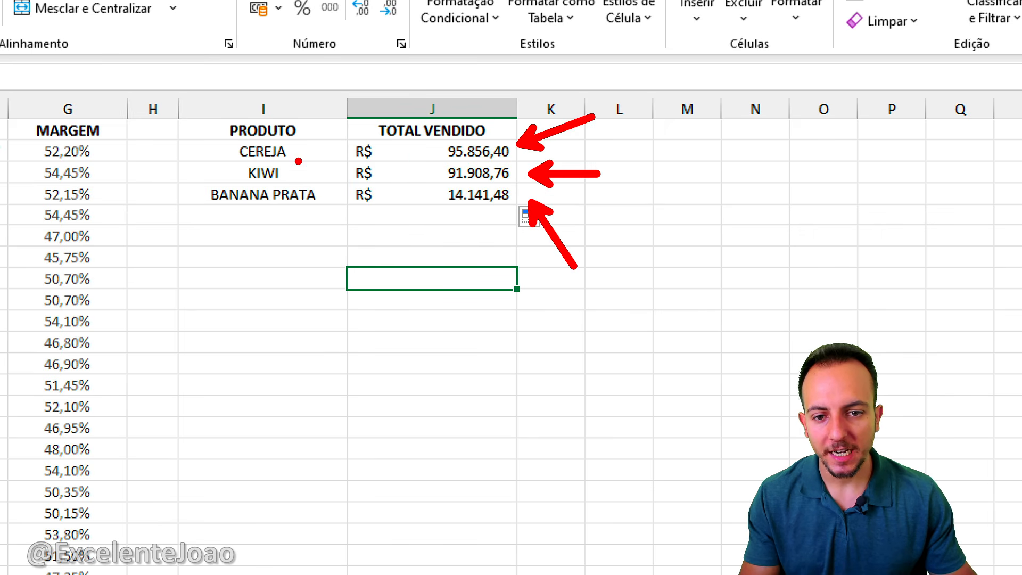
{"action": "left_click_drag", "start_coordinate": [298, 160], "coordinate": [354, 134]}
{"action": "left_click_drag", "start_coordinate": [305, 174], "coordinate": [330, 166]}
{"action": "left_click_drag", "start_coordinate": [334, 201], "coordinate": [346, 240]}
{"action": "key", "text": "Escape"}
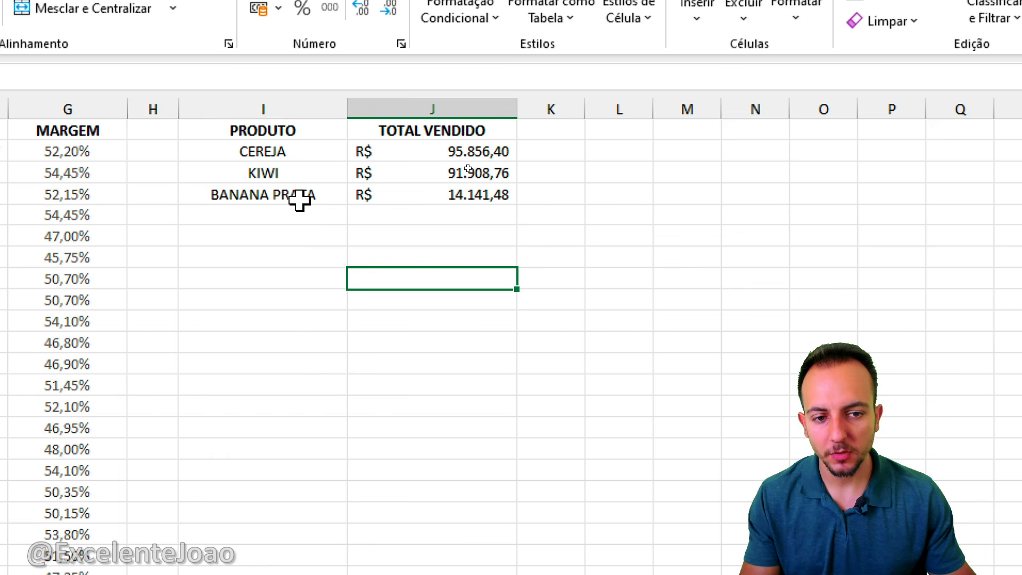
Step: Extend the SOMASE formula from J4 down to J8 and select the matching empty product cells I5:I8
{"action": "left_click", "coordinate": [440, 194]}
{"action": "left_click_drag", "start_coordinate": [520, 203], "coordinate": [520, 283]}
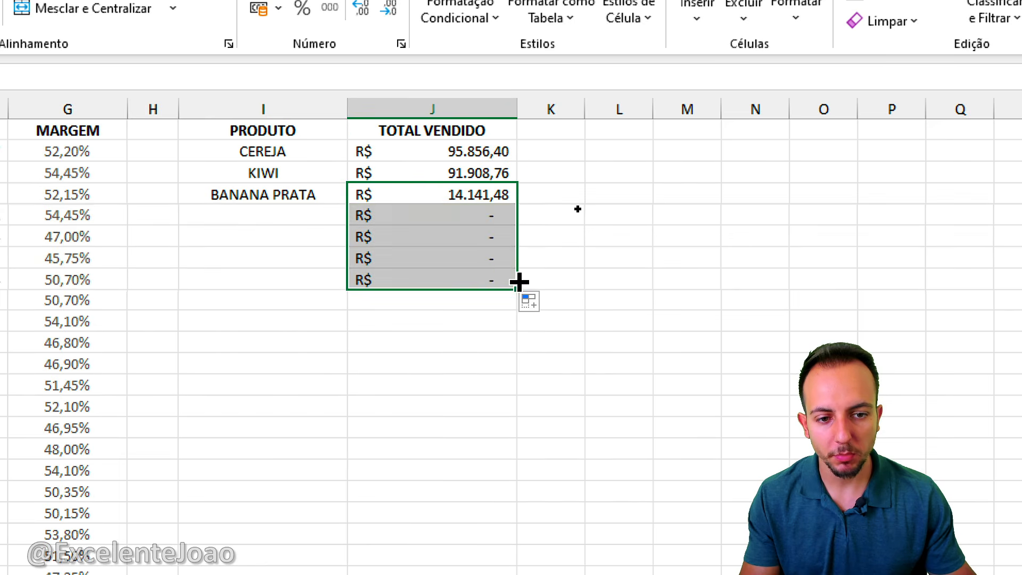
{"action": "left_click", "coordinate": [481, 367]}
{"action": "left_click_drag", "start_coordinate": [432, 209], "coordinate": [424, 273]}
{"action": "left_click", "coordinate": [426, 258]}
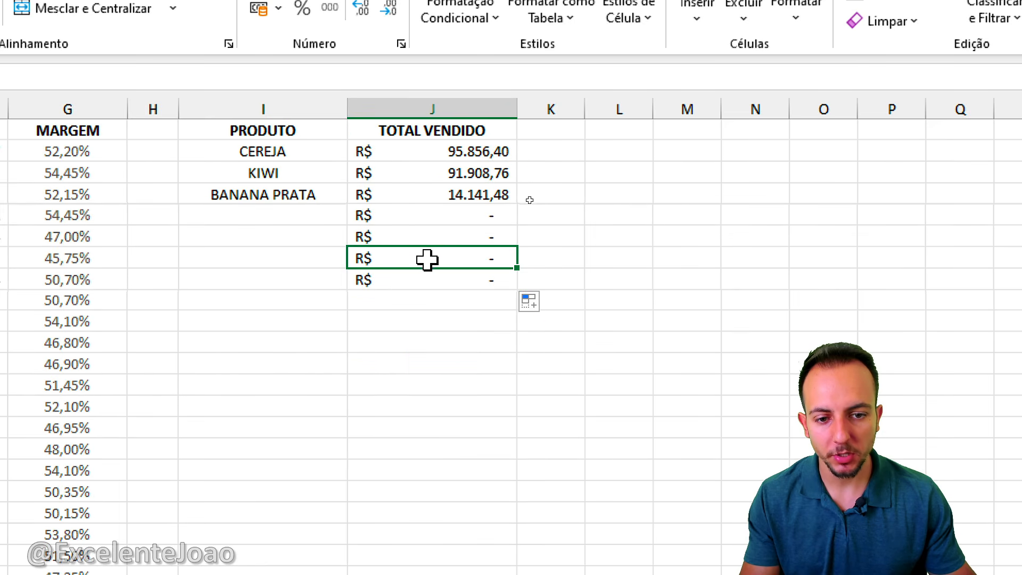
{"action": "left_click", "coordinate": [289, 254]}
{"action": "left_click_drag", "start_coordinate": [310, 213], "coordinate": [304, 266]}
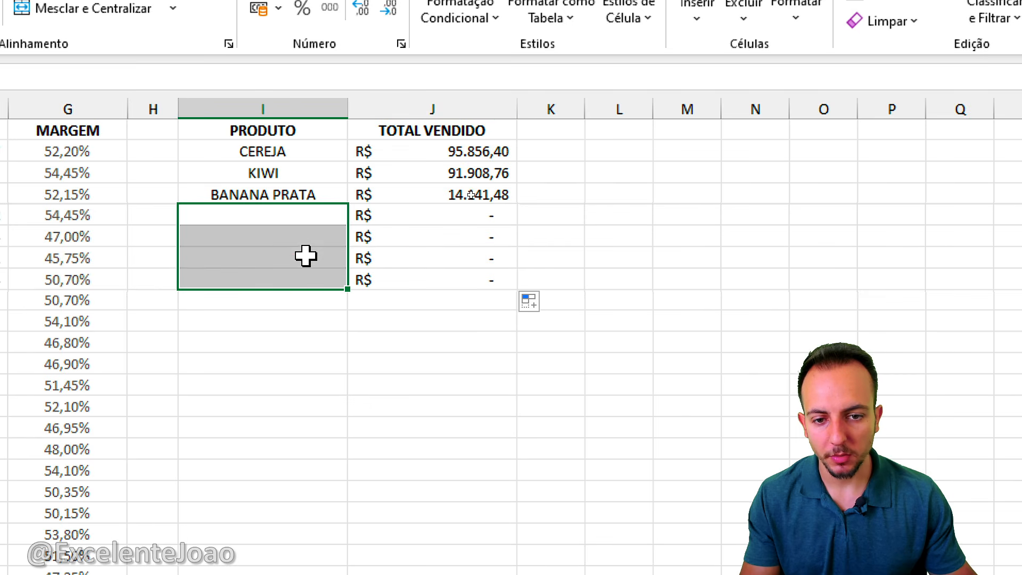
Step: Add MANGA PALMER in I5 below BANANA PRATA in the PRODUTO list
{"action": "left_click", "coordinate": [306, 217]}
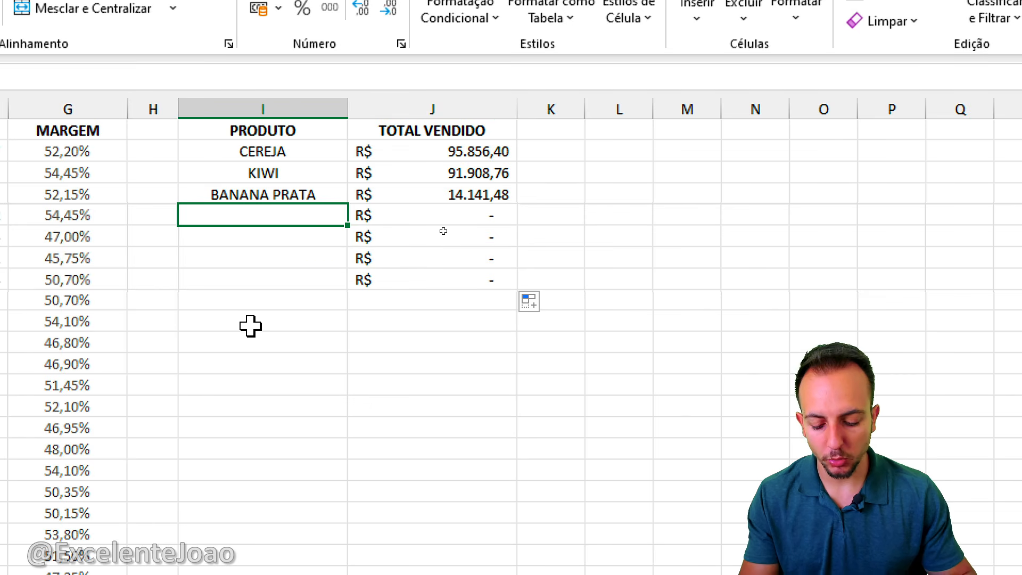
{"action": "type", "text": "MANGA PAL"}
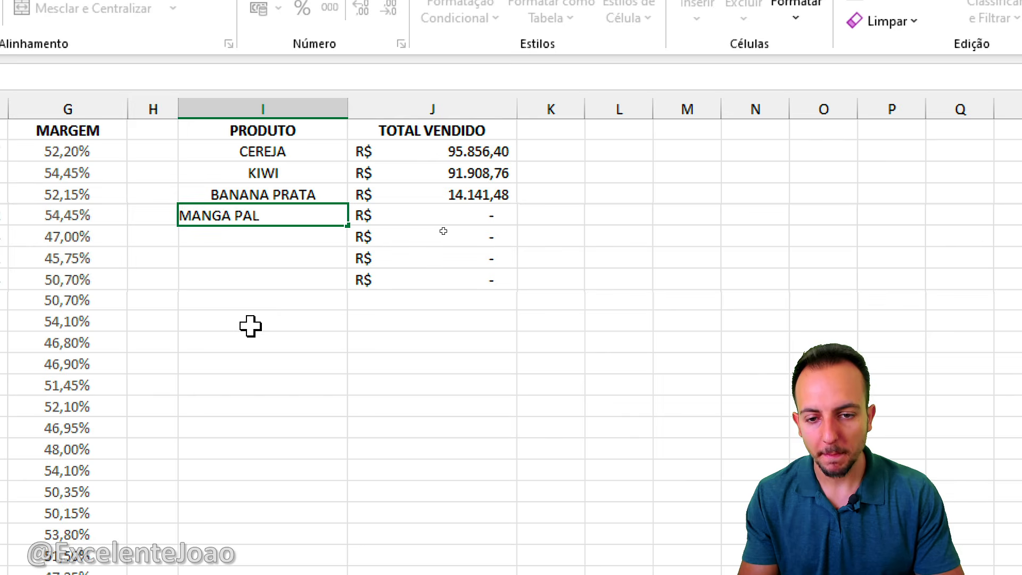
{"action": "type", "text": "MER"}
{"action": "key", "text": "Return"}
Step: Compare the MANGA PALMER entry with its TOTAL VENDIDO value using temporary marks, and review the whole SOMASE sheet
{"action": "scroll", "coordinate": [250, 326], "scroll_direction": "up", "scroll_amount": 1}
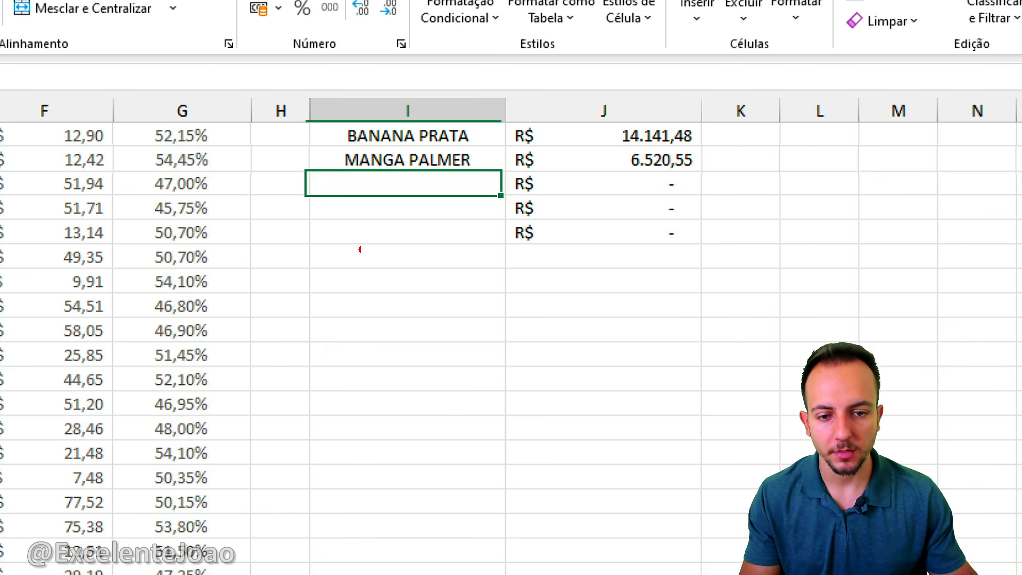
{"action": "left_click_drag", "start_coordinate": [426, 180], "coordinate": [718, 180]}
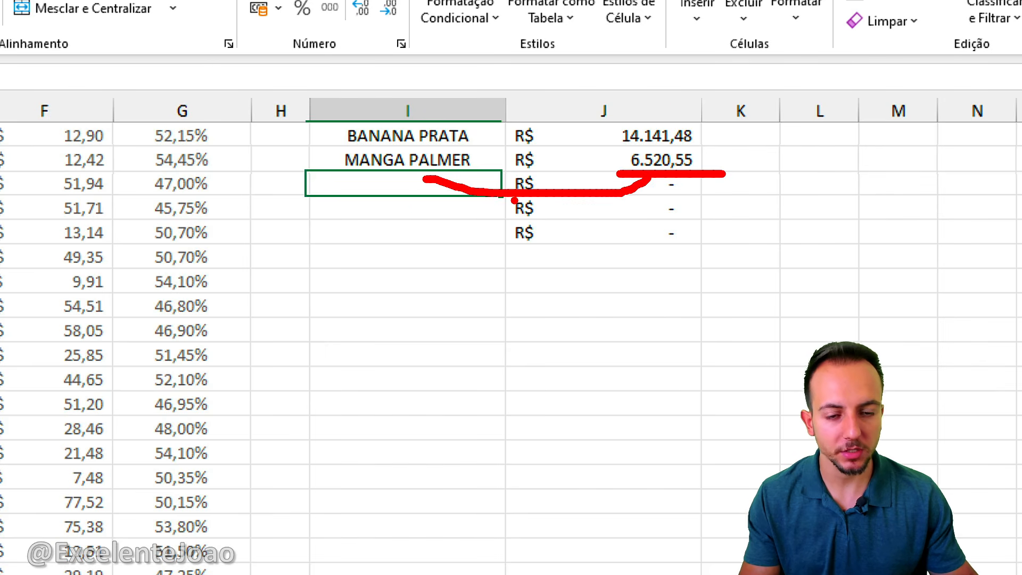
{"action": "key", "text": "Escape"}
{"action": "key", "text": "ctrl+4"}
{"action": "scroll", "coordinate": [439, 288], "scroll_direction": "up", "scroll_amount": 1}
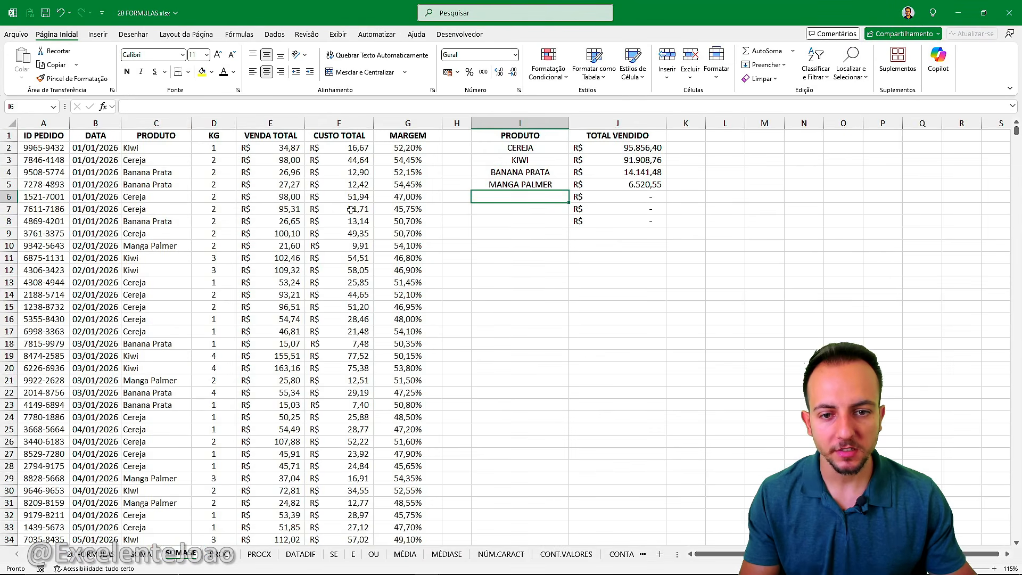
{"action": "scroll", "coordinate": [351, 209], "scroll_direction": "down", "scroll_amount": 1}
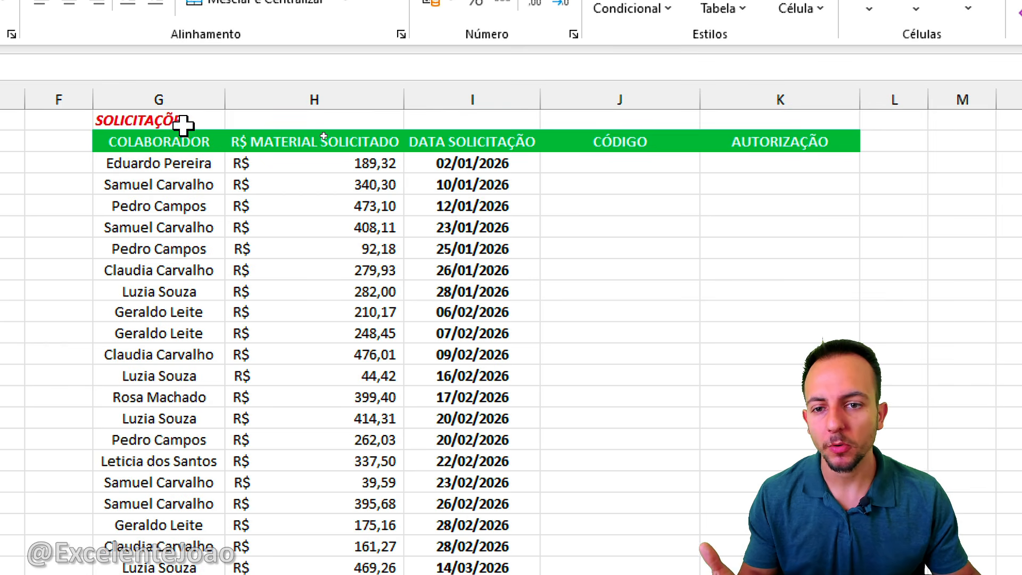
Step: Examine the COLABORADOR column of the SOLICITAÇÕES table, going through the first requesters from G3 to G7
{"action": "left_click_drag", "start_coordinate": [177, 141], "coordinate": [179, 266]}
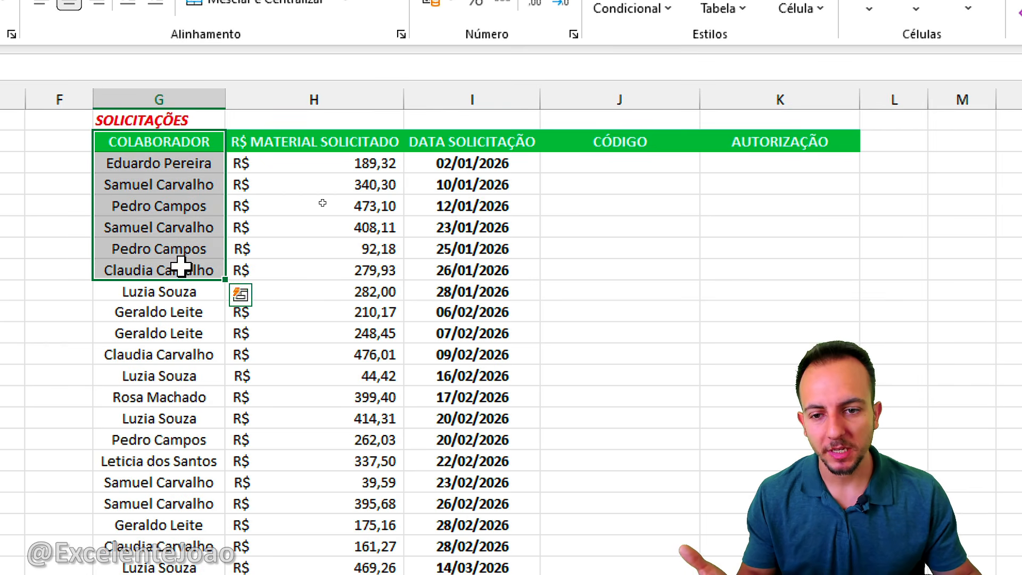
{"action": "left_click", "coordinate": [148, 139]}
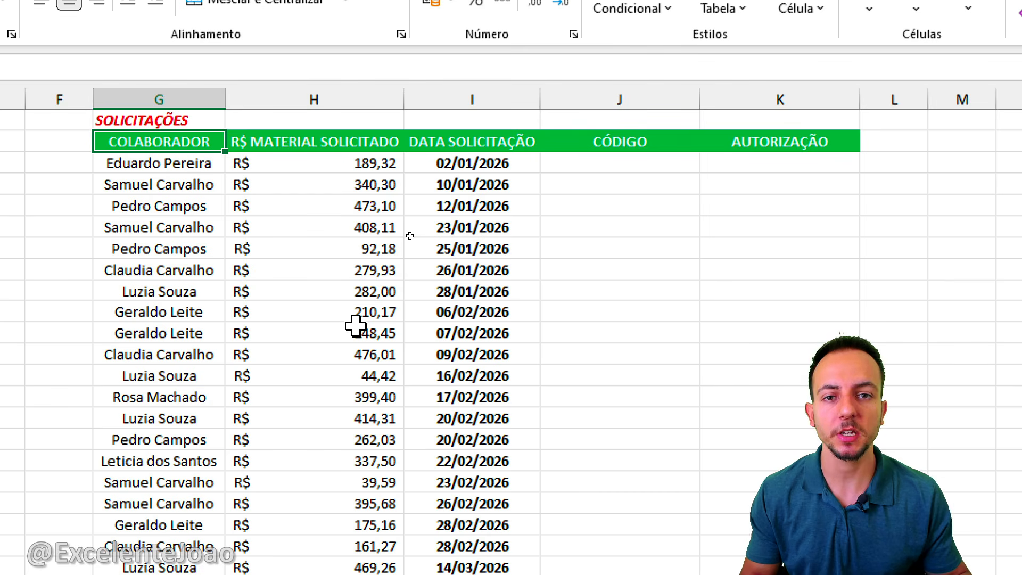
{"action": "left_click", "coordinate": [184, 249]}
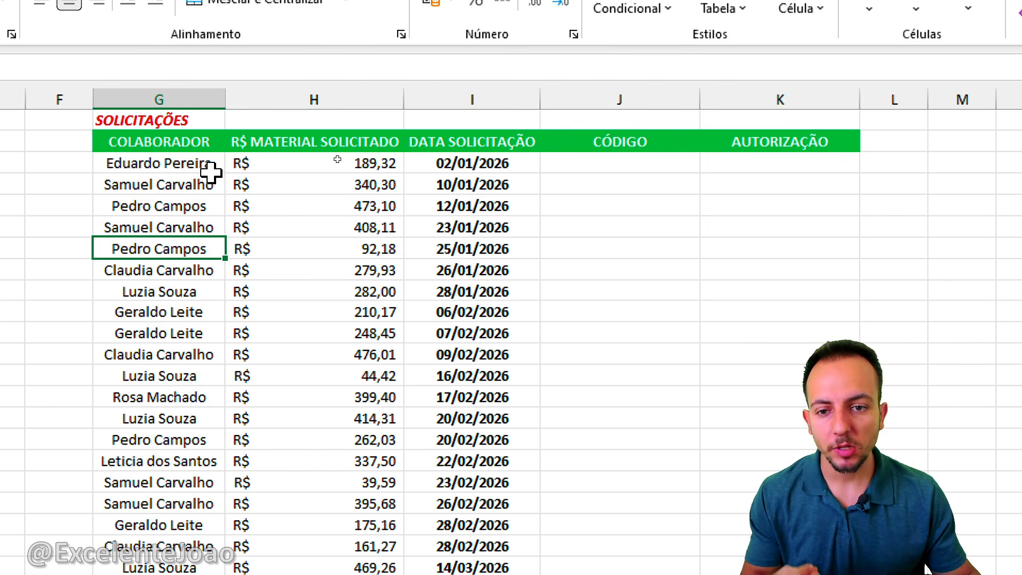
{"action": "left_click", "coordinate": [159, 99]}
{"action": "left_click_drag", "start_coordinate": [165, 162], "coordinate": [168, 227]}
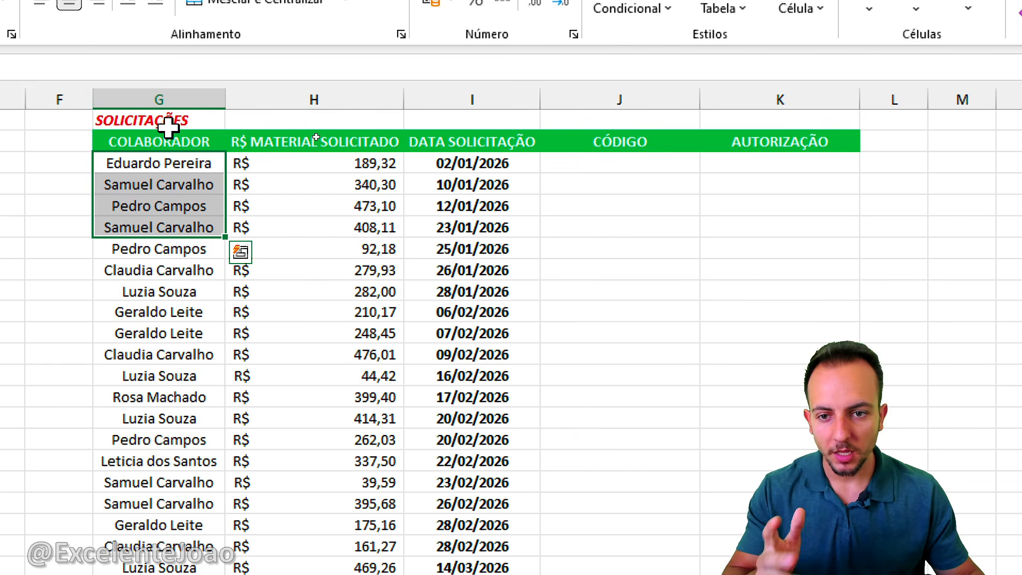
{"action": "left_click", "coordinate": [198, 143]}
{"action": "left_click", "coordinate": [202, 162]}
{"action": "left_click", "coordinate": [182, 185]}
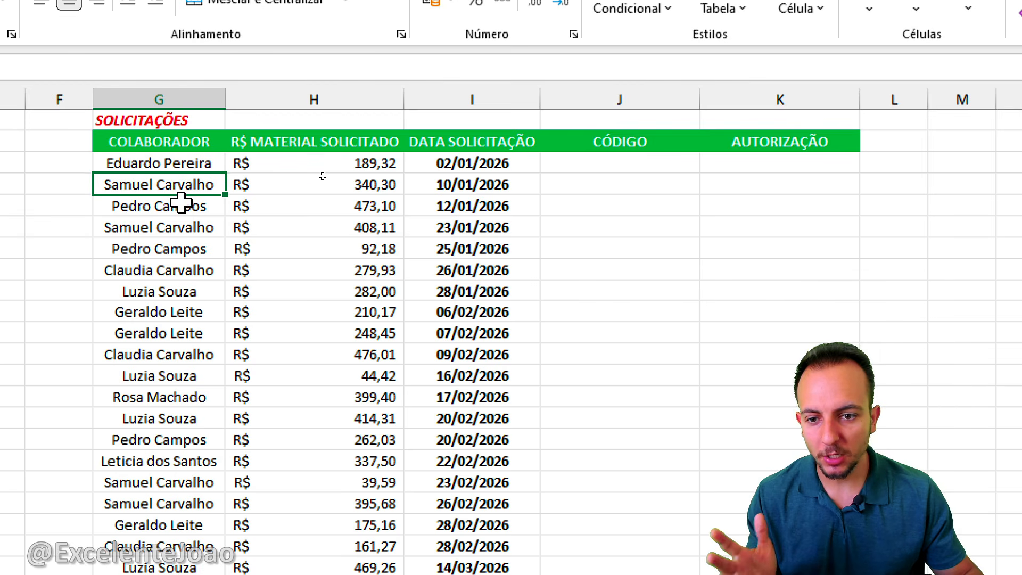
{"action": "left_click", "coordinate": [180, 206]}
{"action": "left_click", "coordinate": [178, 227]}
{"action": "left_click", "coordinate": [176, 248]}
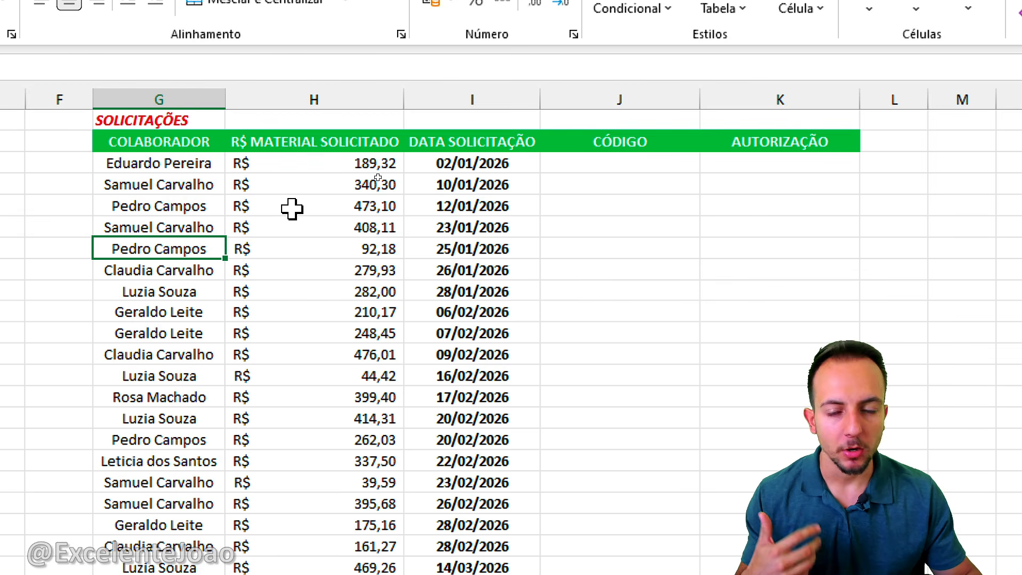
Step: Review the R$ MATERIAL SOLICITADO and DATA SOLICITAÇÃO entries and the empty CÓDIGO column of the SOLICITAÇÕES table
{"action": "left_click", "coordinate": [296, 163]}
{"action": "left_click", "coordinate": [299, 209]}
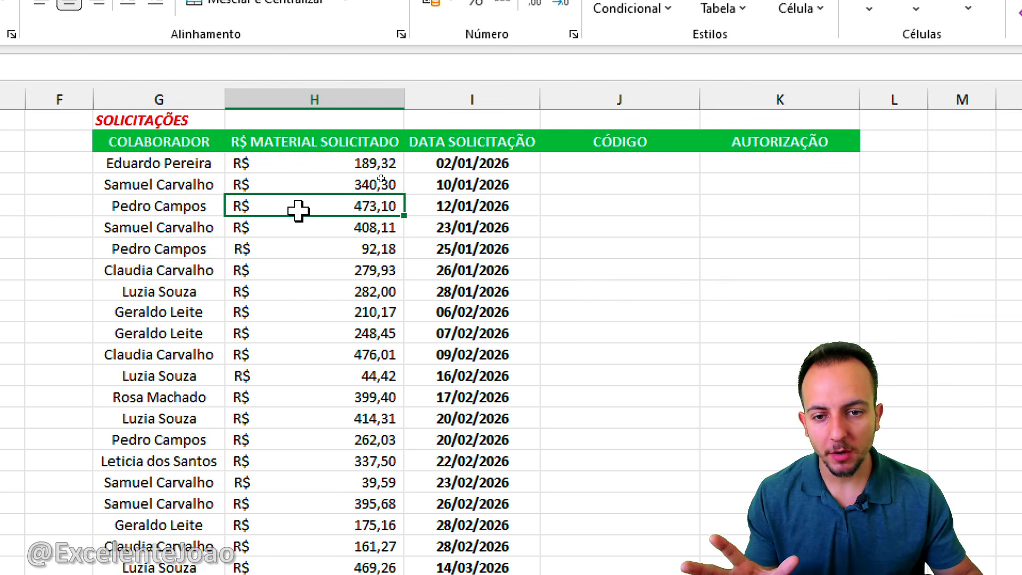
{"action": "left_click", "coordinate": [194, 164]}
{"action": "left_click", "coordinate": [342, 168]}
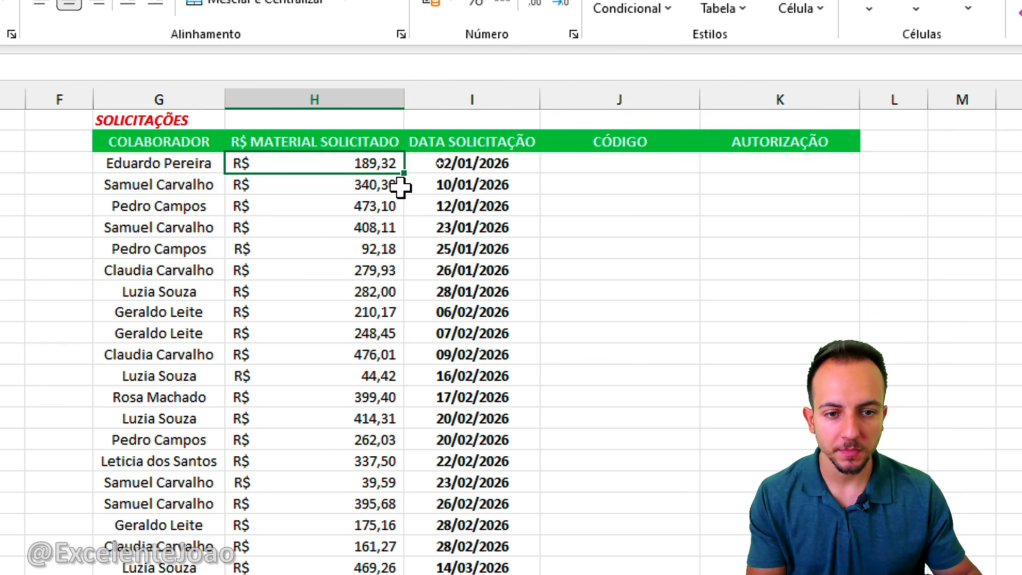
{"action": "left_click", "coordinate": [471, 168]}
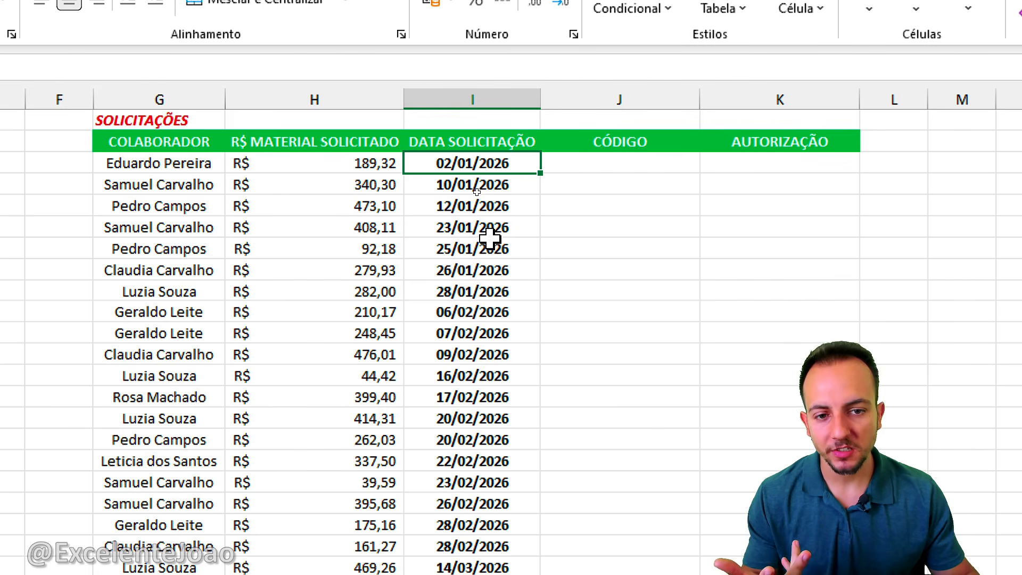
{"action": "left_click", "coordinate": [524, 97]}
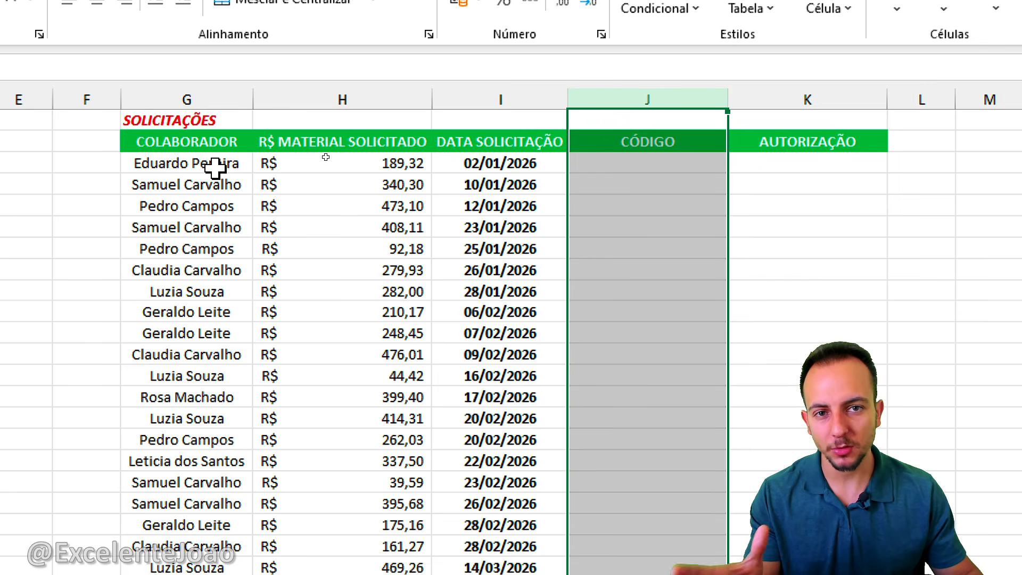
{"action": "left_click", "coordinate": [654, 168]}
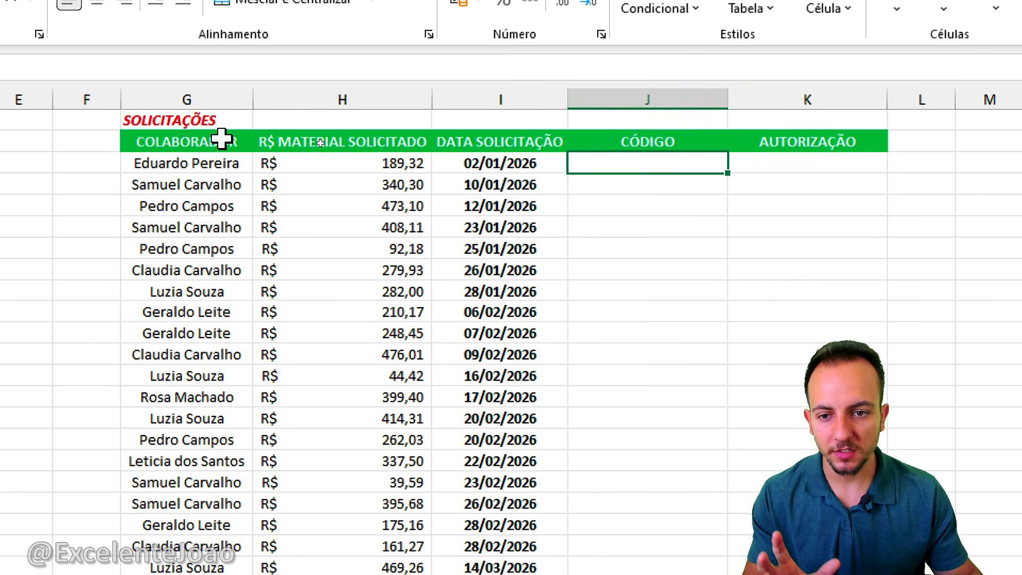
Step: Find the first requester from G3 in the COLABORADORES table, marking the matching name and code with temporary boxes
{"action": "left_click", "coordinate": [205, 168]}
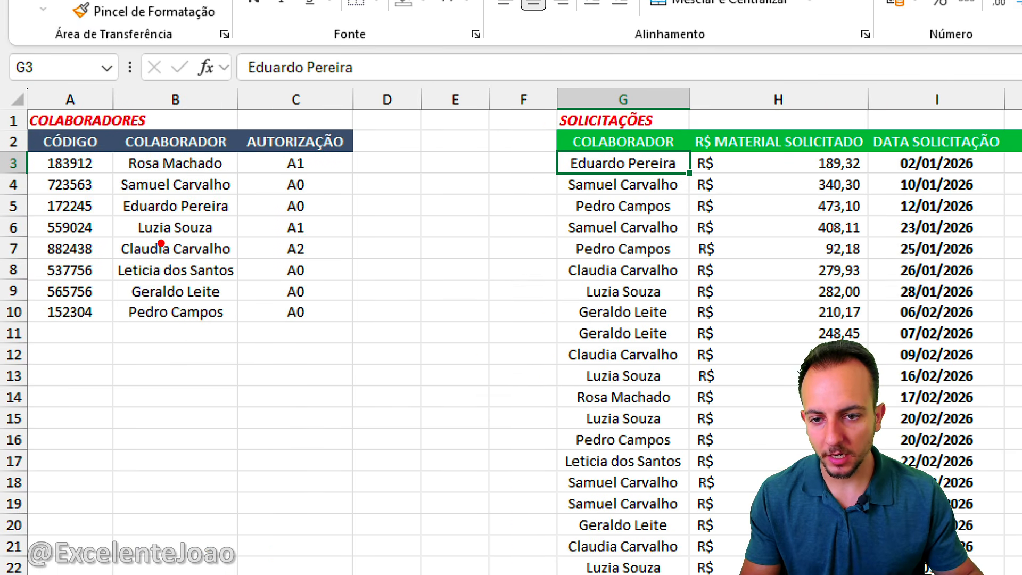
{"action": "mouse_move", "coordinate": [122, 191]}
{"action": "left_mouse_down"}
{"action": "mouse_move", "coordinate": [204, 228]}
{"action": "mouse_move", "coordinate": [243, 225]}
{"action": "left_mouse_up"}
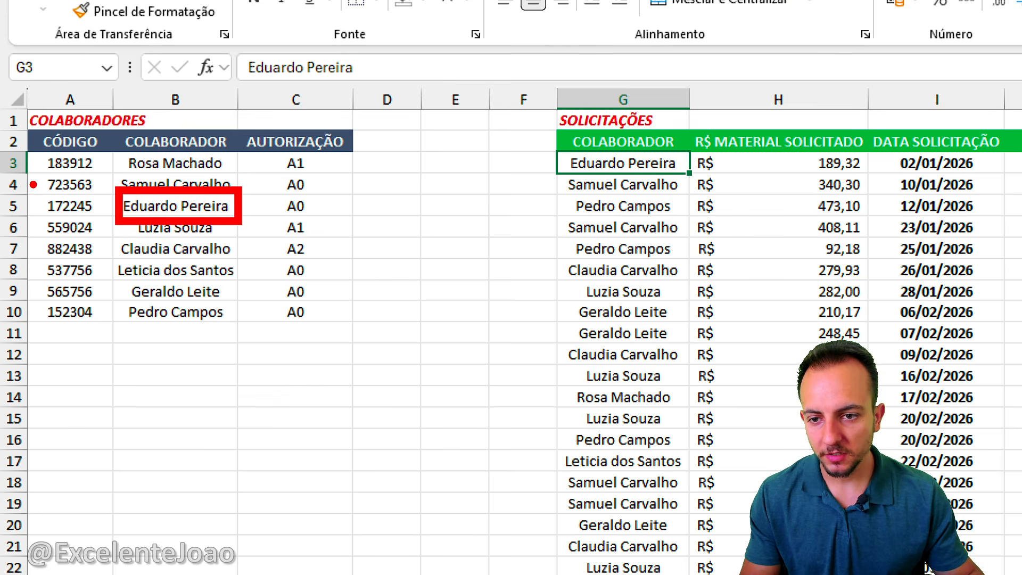
{"action": "left_click_drag", "start_coordinate": [37, 186], "coordinate": [109, 222]}
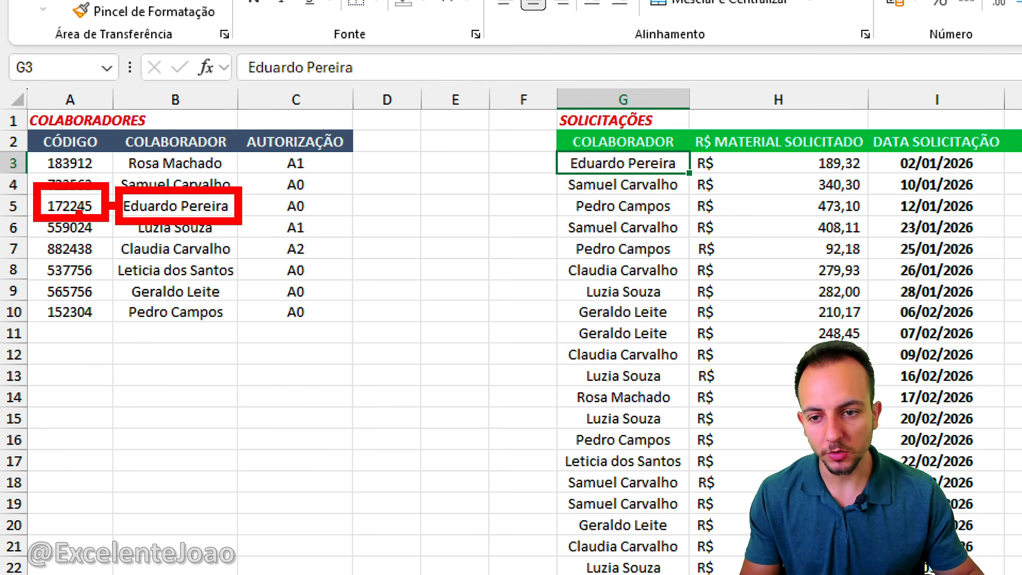
{"action": "key", "text": "Escape"}
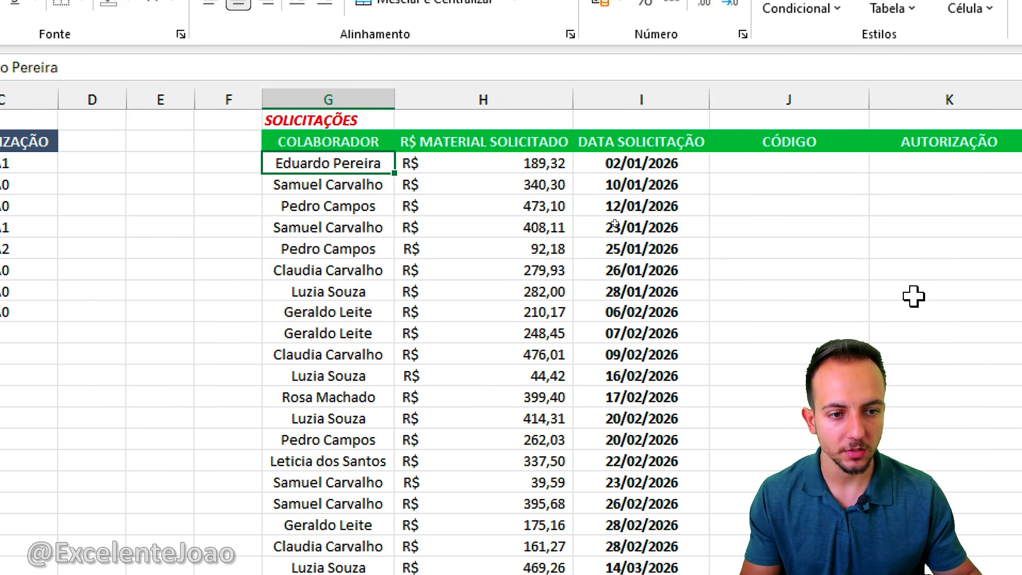
Step: Enter the first requester's employee code manually in CÓDIGO cell J3
{"action": "left_click", "coordinate": [527, 167]}
{"action": "type", "text": "17"}
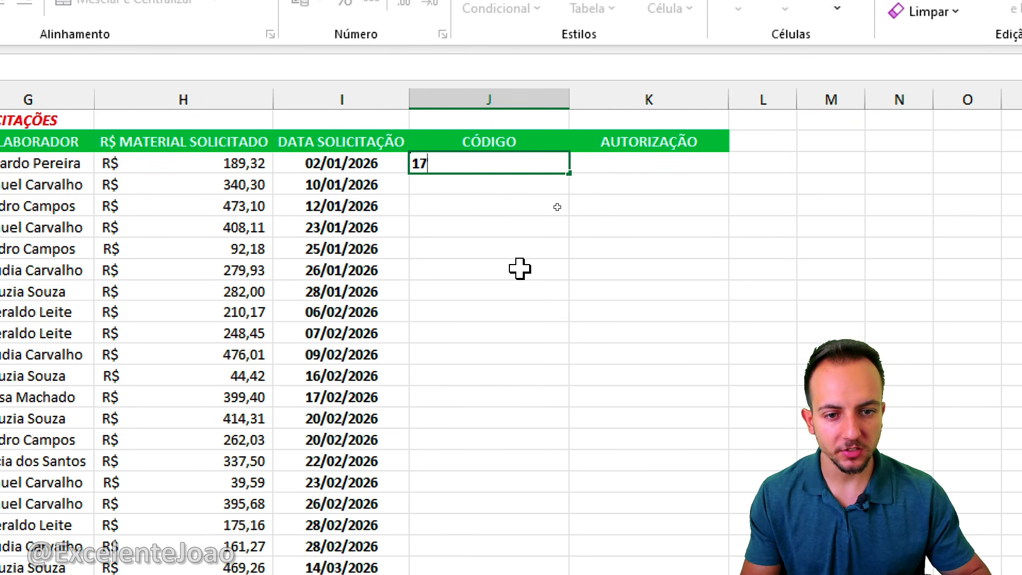
{"action": "type", "text": "2245"}
{"action": "key", "text": "Return"}
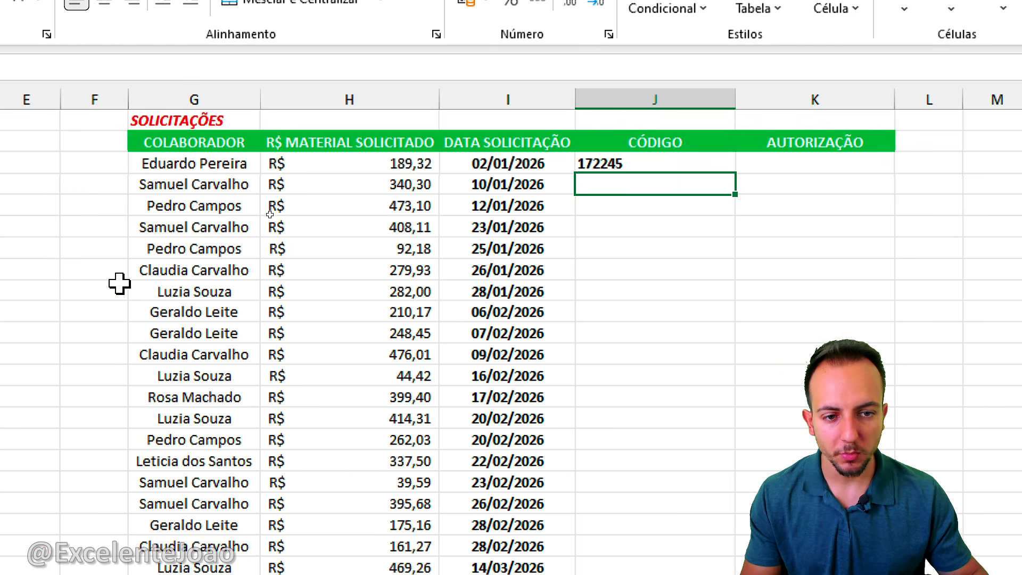
Step: Compare the following requesters and their empty CÓDIGO cells with the names and codes in the COLABORADORES table
{"action": "left_click", "coordinate": [50, 186]}
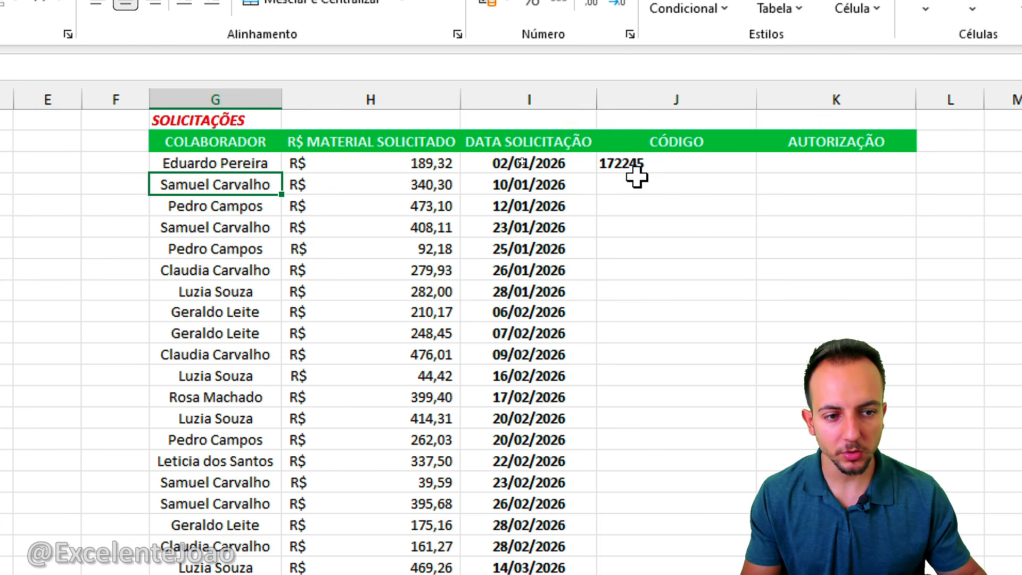
{"action": "left_click", "coordinate": [637, 180]}
{"action": "left_click", "coordinate": [247, 203]}
{"action": "left_click", "coordinate": [625, 219]}
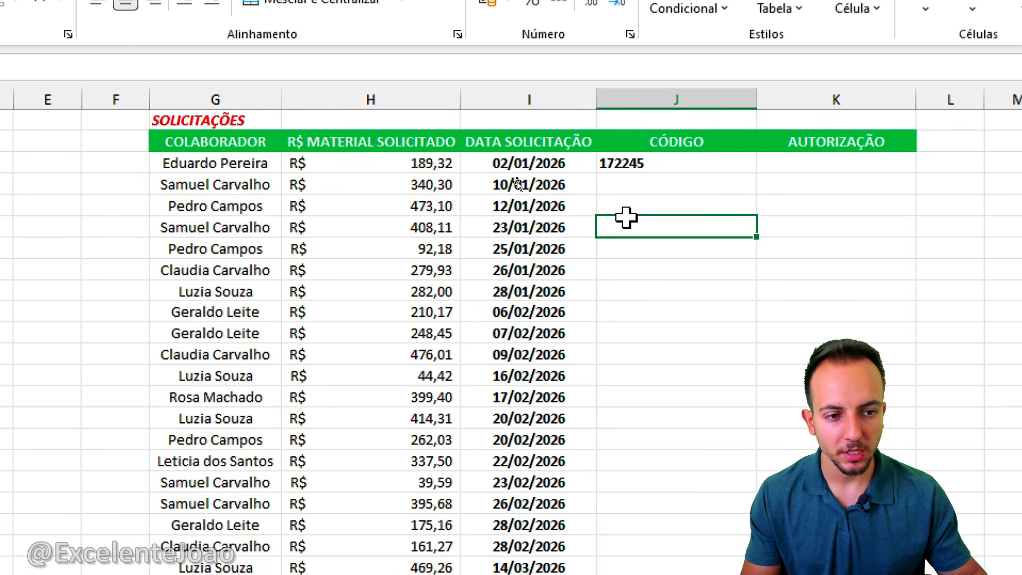
{"action": "left_click_drag", "start_coordinate": [157, 162], "coordinate": [155, 316]}
{"action": "left_click_drag", "start_coordinate": [80, 162], "coordinate": [99, 332]}
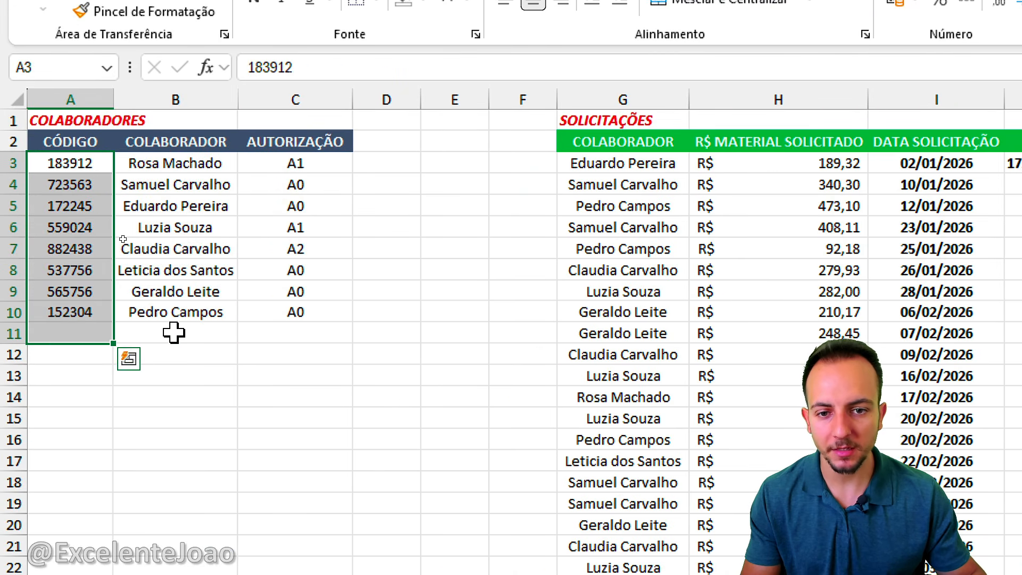
Step: Compare the empty AUTORIZAÇÃO column of the SOLICITAÇÕES table with the authorization levels in C3:C10 of the COLABORADORES table
{"action": "left_click_drag", "start_coordinate": [539, 155], "coordinate": [543, 201]}
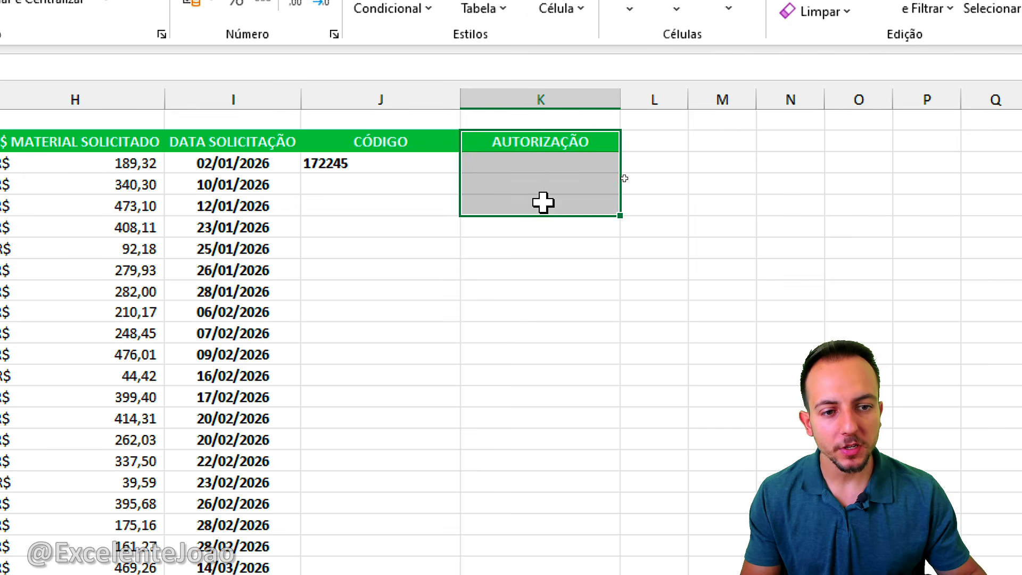
{"action": "left_click", "coordinate": [543, 165]}
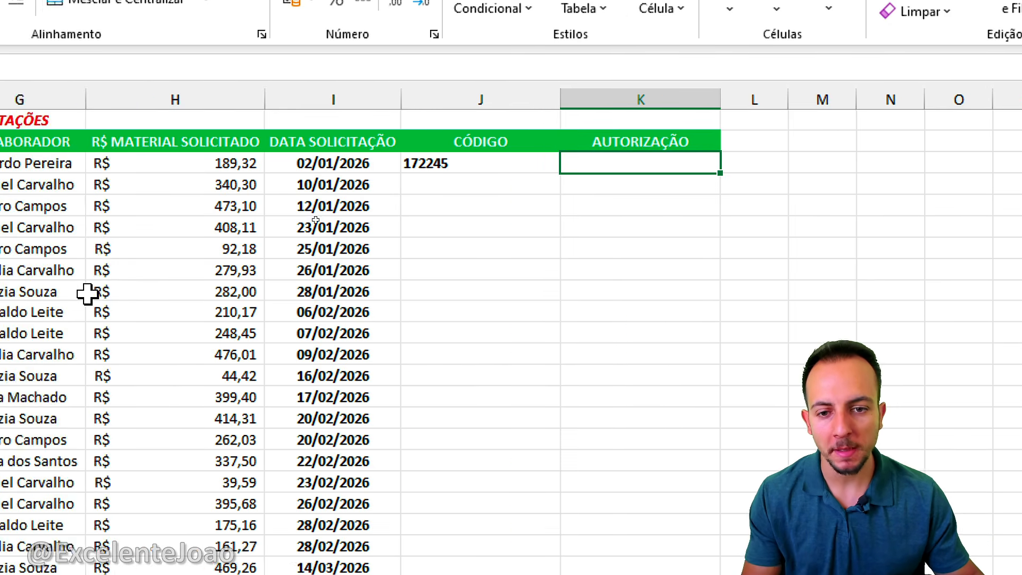
{"action": "left_click_drag", "start_coordinate": [310, 158], "coordinate": [310, 296]}
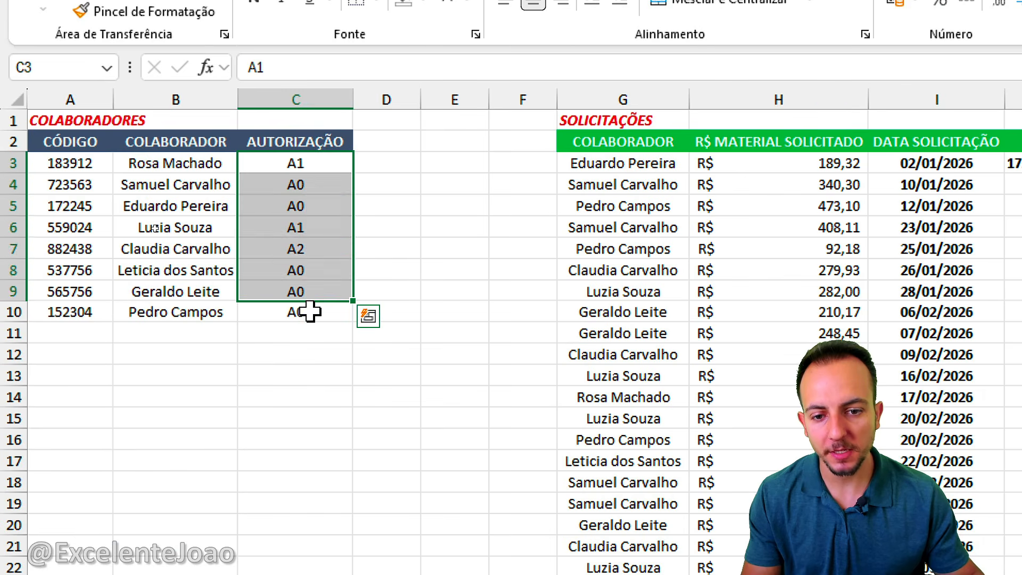
{"action": "left_click", "coordinate": [310, 312]}
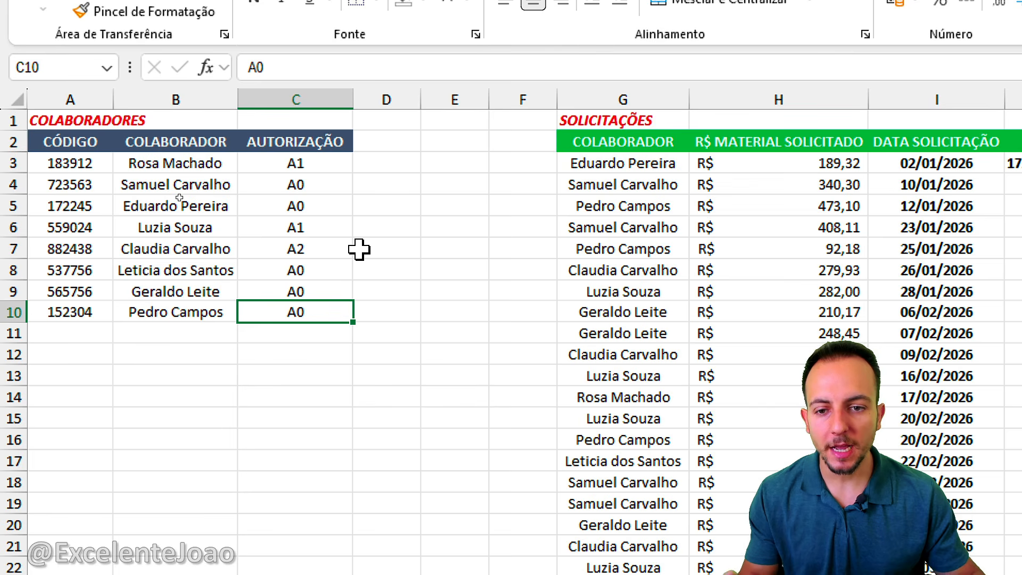
{"action": "left_click", "coordinate": [221, 162]}
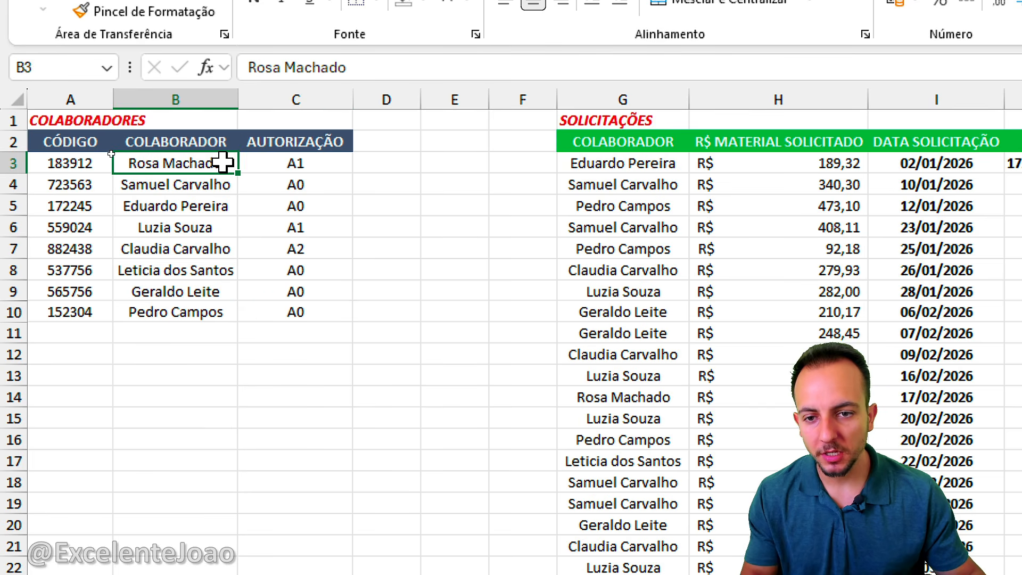
{"action": "left_click", "coordinate": [320, 158]}
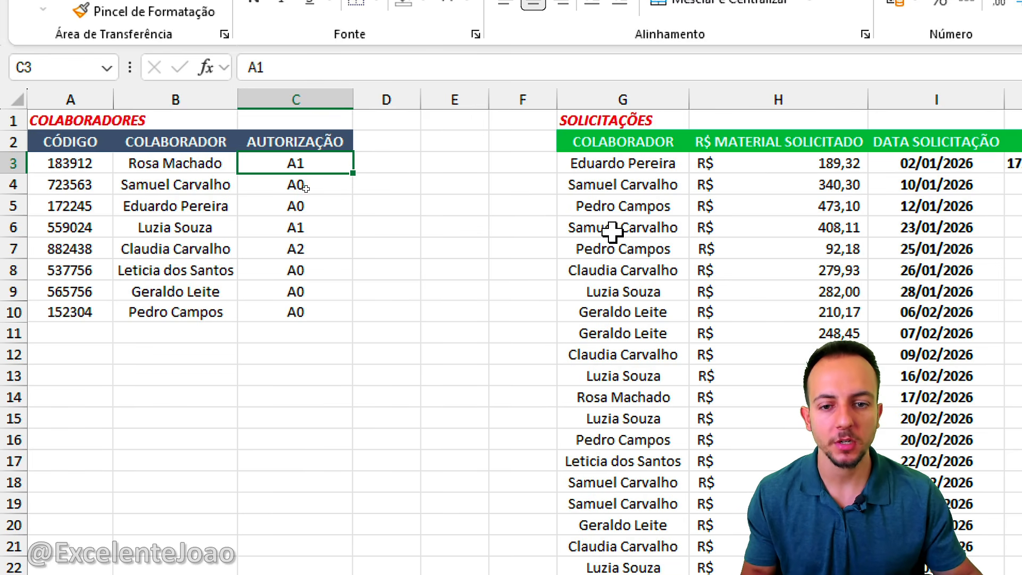
Step: Clear the manually entered code from J3 and select the AUTORIZAÇÃO column K
{"action": "left_click", "coordinate": [462, 165]}
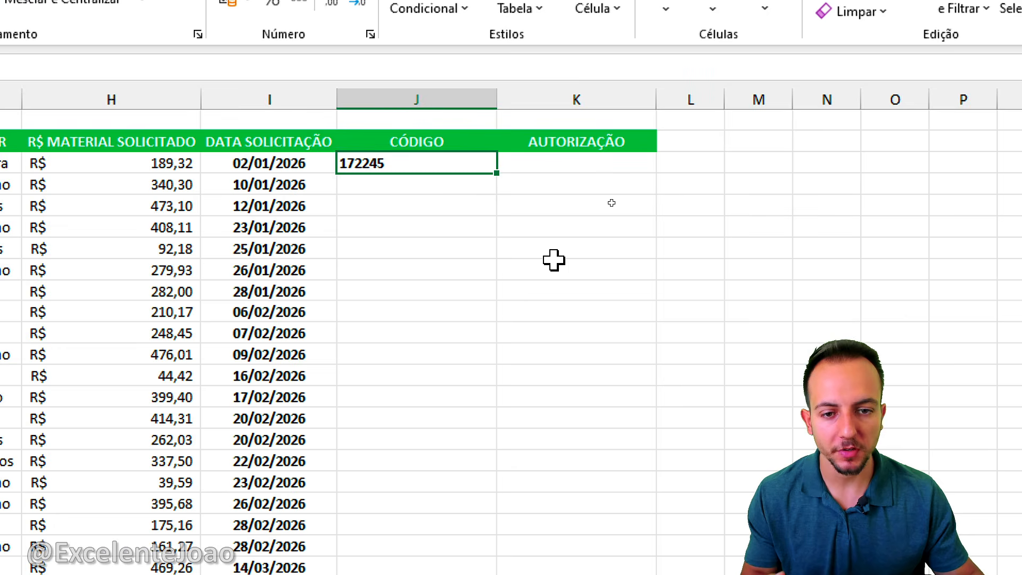
{"action": "key", "text": "Delete"}
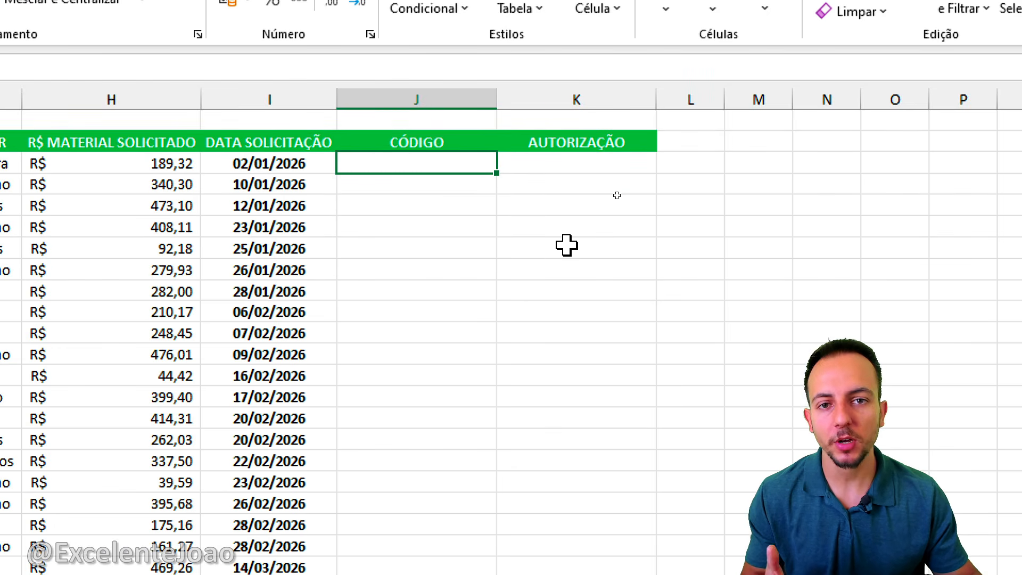
{"action": "left_click", "coordinate": [601, 93]}
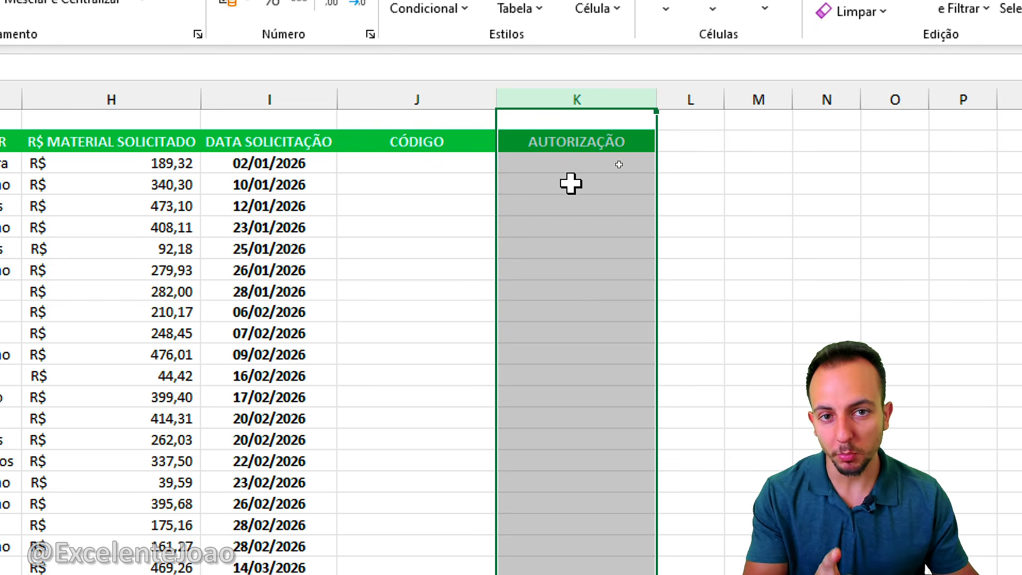
Step: Start a PROCV formula in AUTORIZAÇÃO cell K3 with the requester's name in G3 as the lookup value
{"action": "left_click", "coordinate": [563, 166]}
{"action": "scroll", "coordinate": [128, 213], "scroll_direction": "left", "scroll_amount": 5}
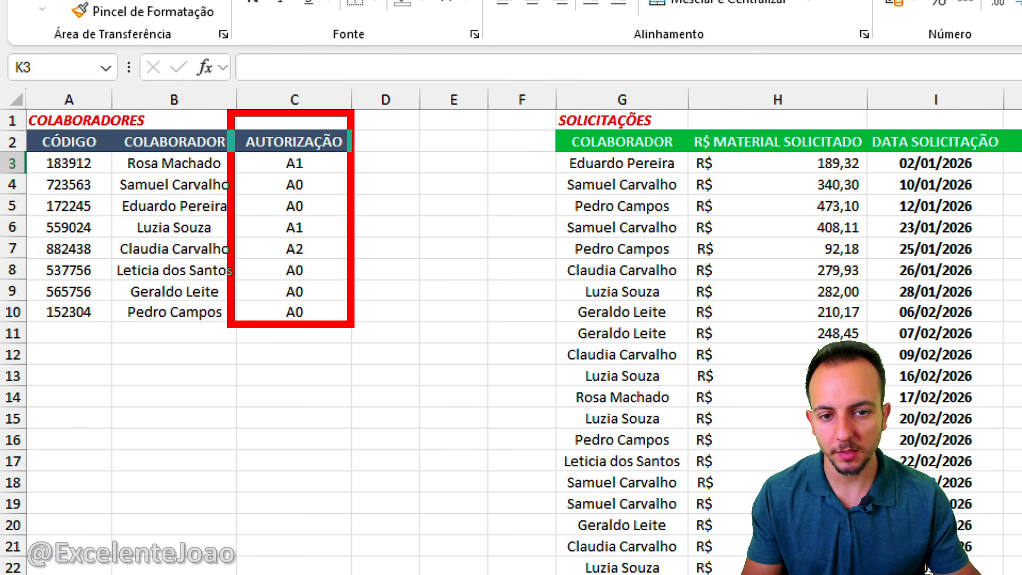
{"action": "scroll", "coordinate": [931, 274], "scroll_direction": "right", "scroll_amount": 5}
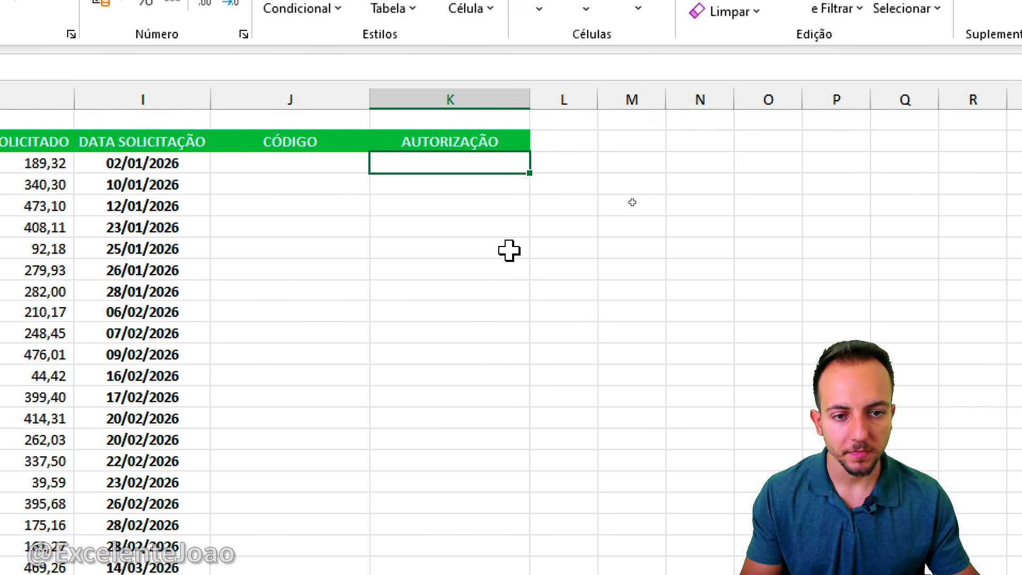
{"action": "type", "text": "=PROCV"}
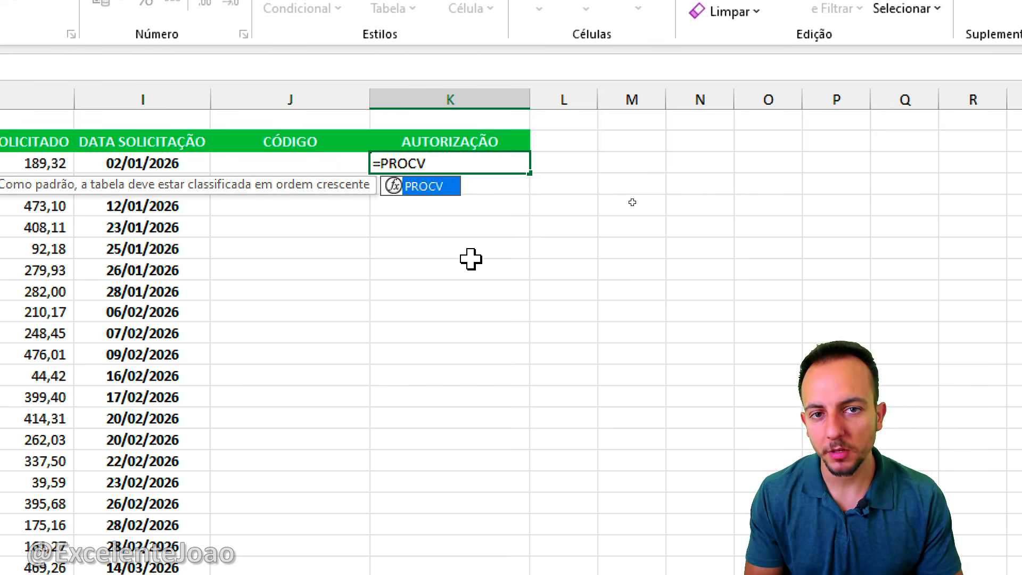
{"action": "double_click", "coordinate": [439, 191]}
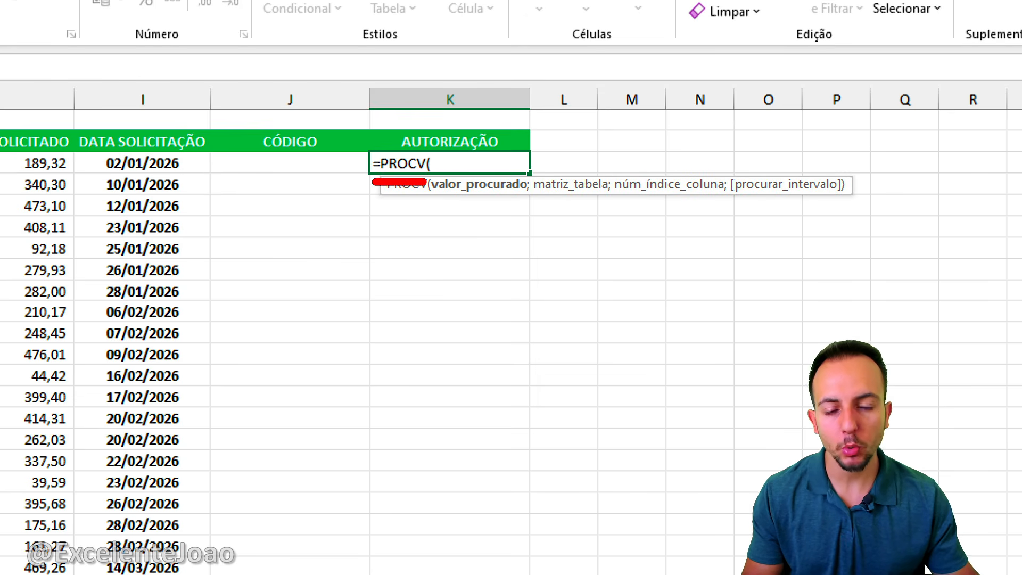
{"action": "key", "text": "e"}
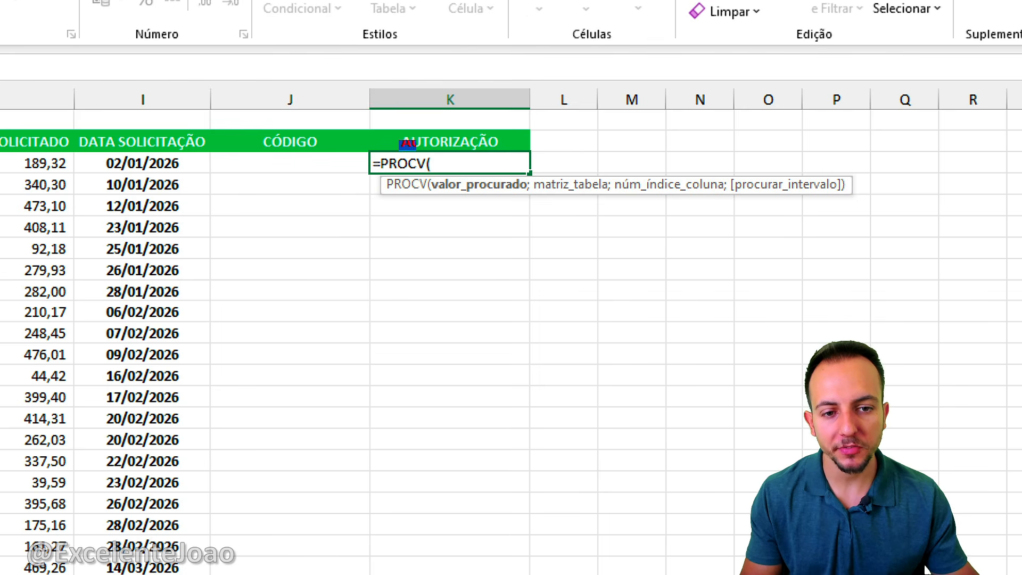
{"action": "left_click_drag", "start_coordinate": [401, 141], "coordinate": [438, 181]}
{"action": "left_click_drag", "start_coordinate": [398, 418], "coordinate": [398, 278]}
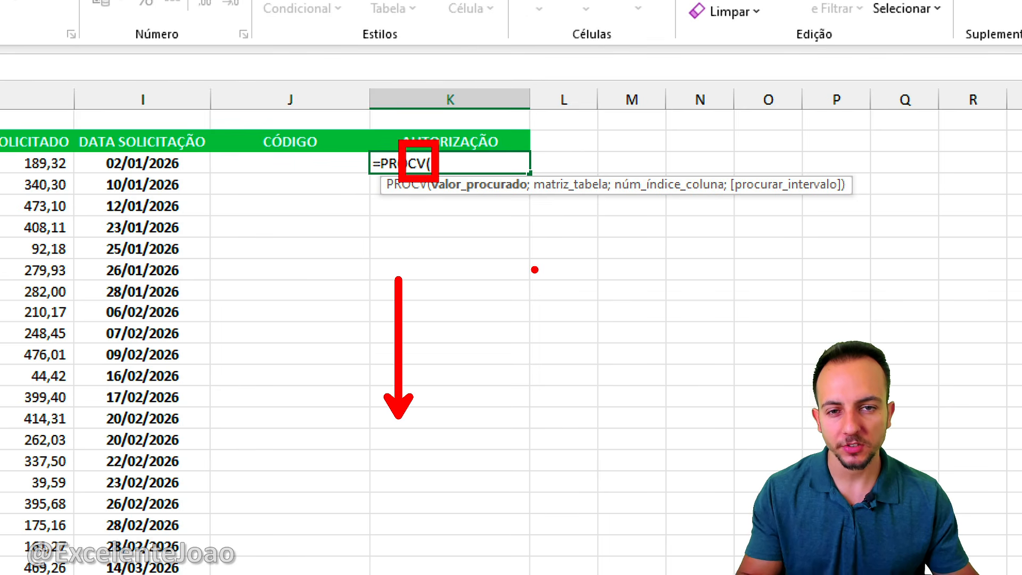
{"action": "key", "text": "Escape"}
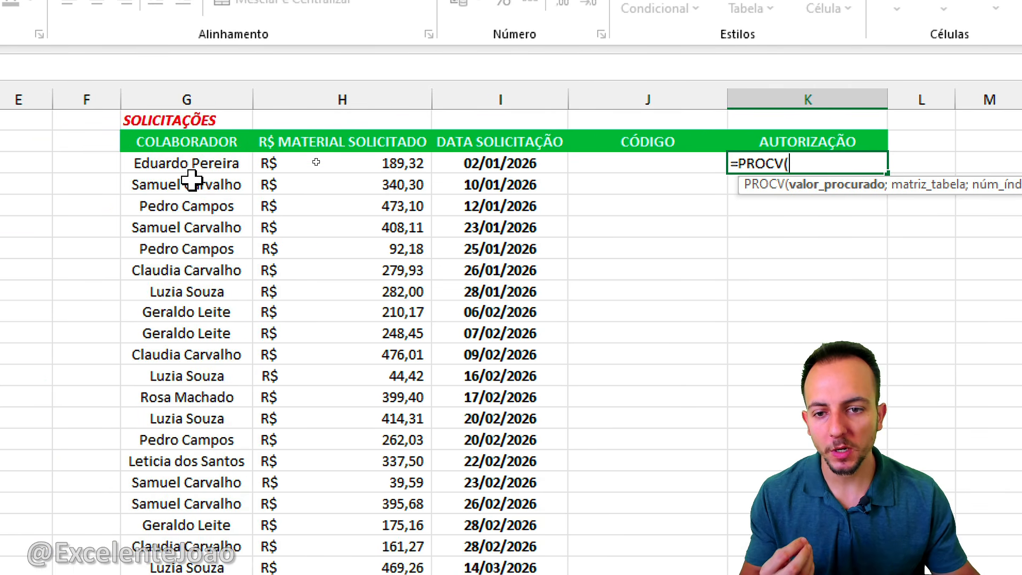
{"action": "left_click", "coordinate": [219, 161]}
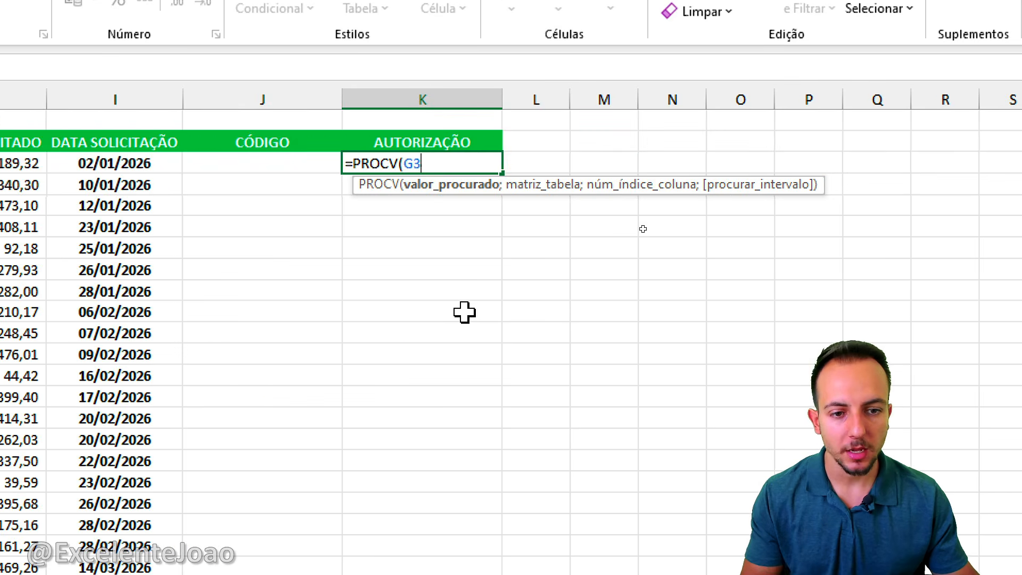
{"action": "type", "text": ";"}
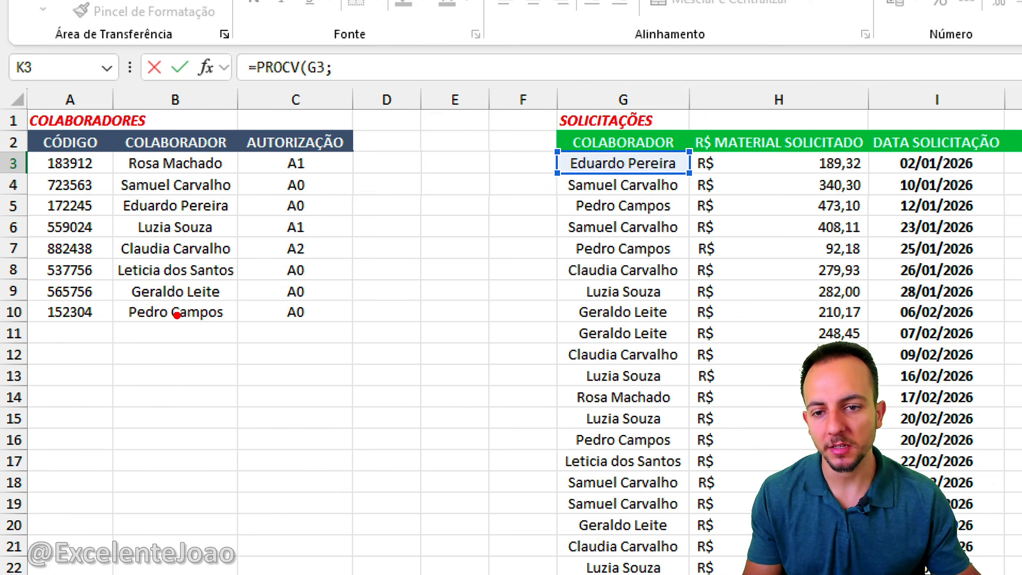
Step: Set the PROCV table array to columns B:C of the COLABORADORES table
{"action": "mouse_move", "coordinate": [111, 125]}
{"action": "left_mouse_down"}
{"action": "mouse_move", "coordinate": [239, 294]}
{"action": "mouse_move", "coordinate": [232, 315]}
{"action": "left_mouse_up"}
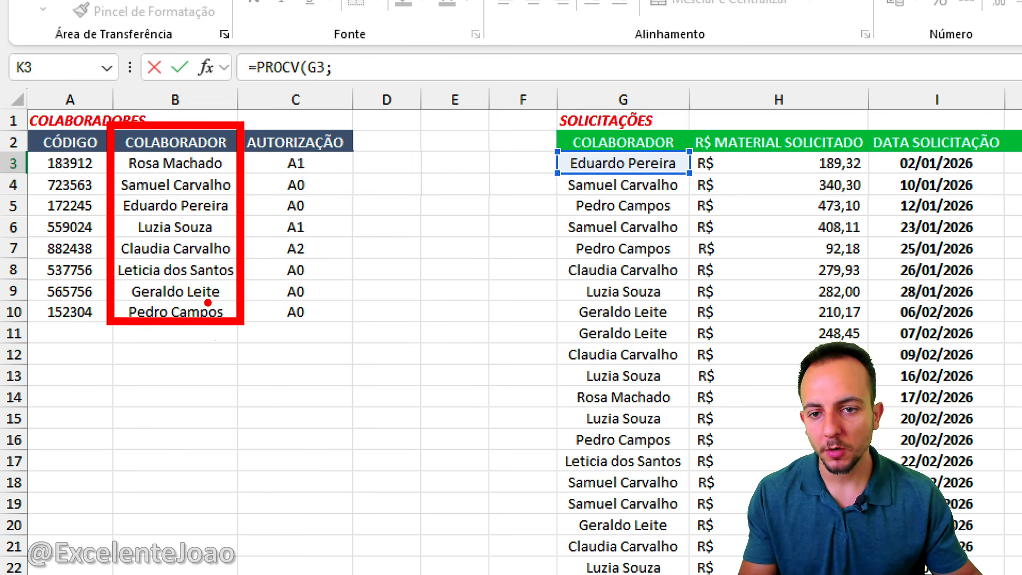
{"action": "key", "text": "Escape"}
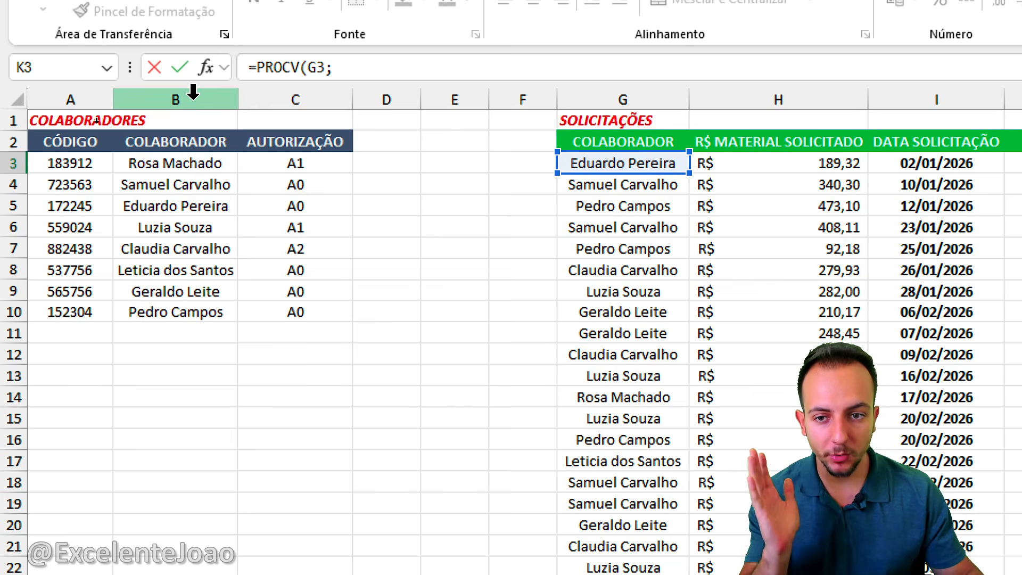
{"action": "left_click_drag", "start_coordinate": [192, 94], "coordinate": [270, 99]}
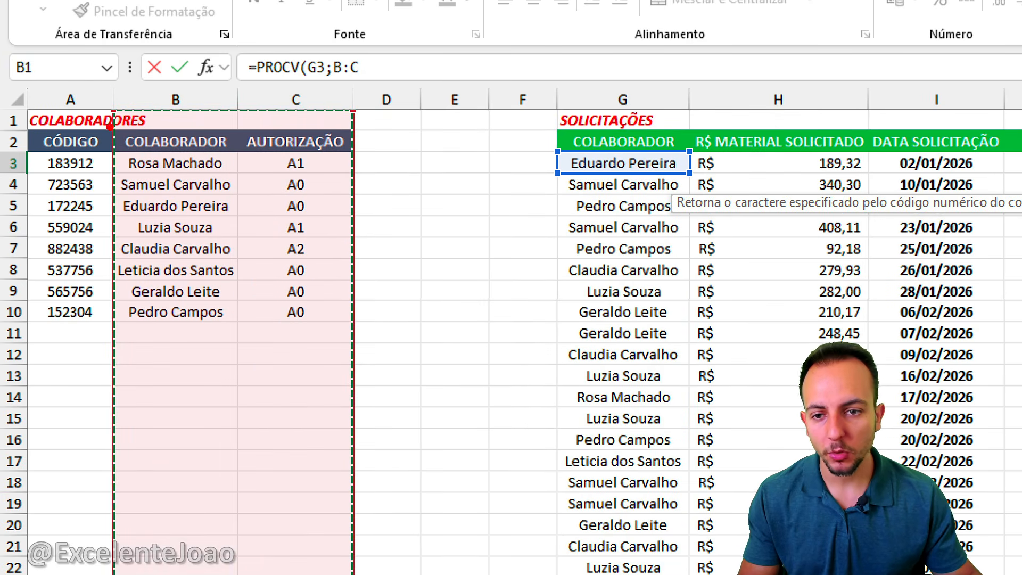
{"action": "mouse_move", "coordinate": [110, 126]}
{"action": "left_mouse_down"}
{"action": "mouse_move", "coordinate": [158, 152]}
{"action": "mouse_move", "coordinate": [244, 338]}
{"action": "mouse_move", "coordinate": [320, 324]}
{"action": "mouse_move", "coordinate": [334, 376]}
{"action": "left_mouse_up"}
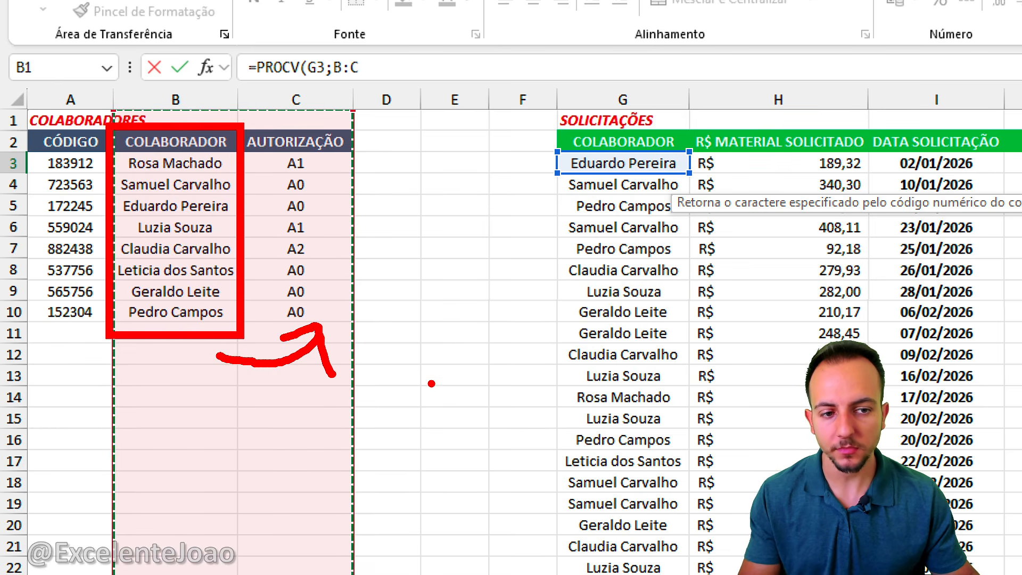
{"action": "key", "text": "Escape"}
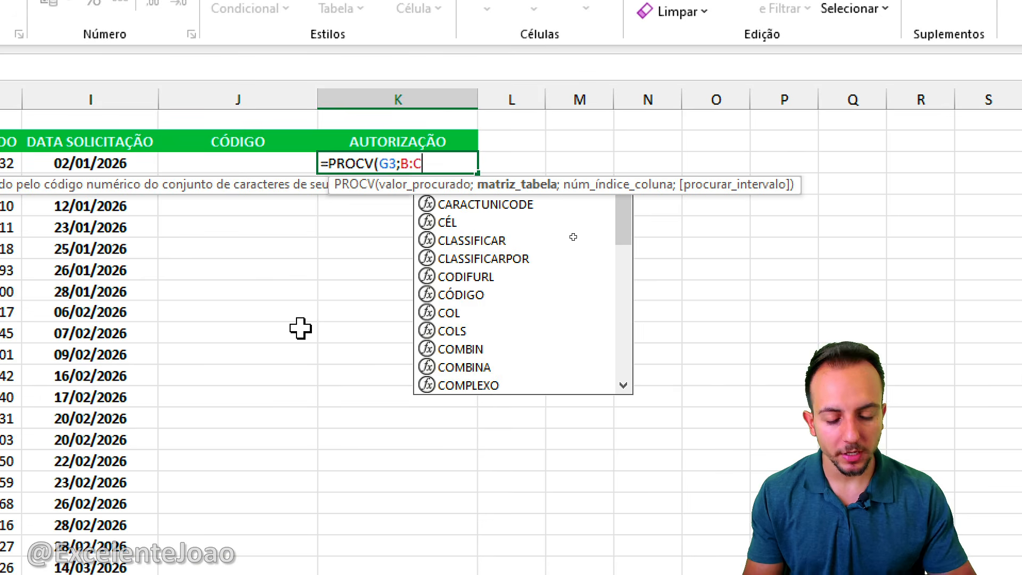
{"action": "type", "text": ";"}
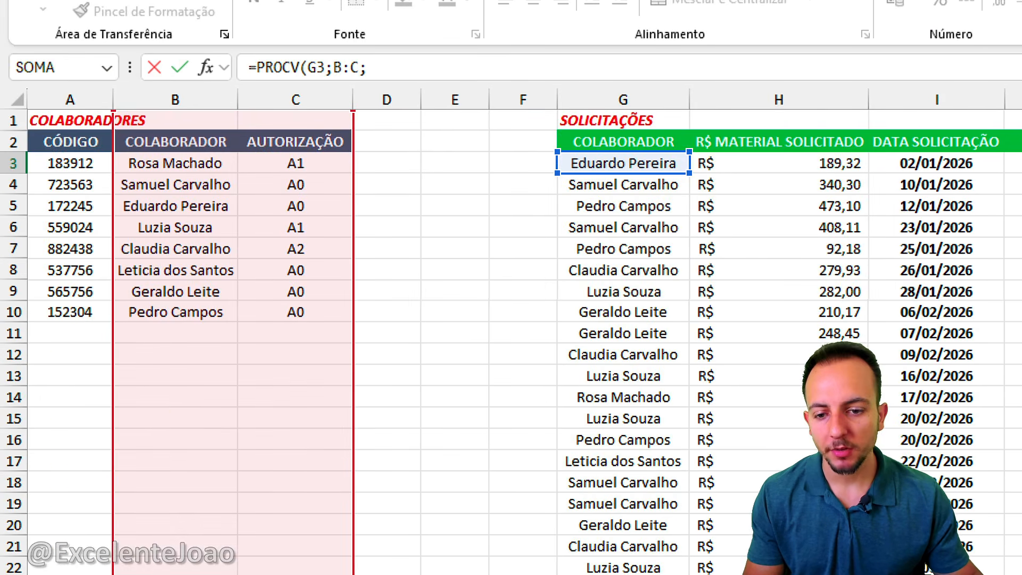
Step: Set the PROCV column index to 2 so it returns the AUTORIZAÇÃO column of the B:C range
{"action": "mouse_move", "coordinate": [167, 332]}
{"action": "left_mouse_down"}
{"action": "mouse_move", "coordinate": [156, 392]}
{"action": "mouse_move", "coordinate": [183, 385]}
{"action": "left_mouse_up"}
{"action": "mouse_move", "coordinate": [287, 345]}
{"action": "left_mouse_down"}
{"action": "mouse_move", "coordinate": [285, 381]}
{"action": "mouse_move", "coordinate": [337, 384]}
{"action": "left_mouse_up"}
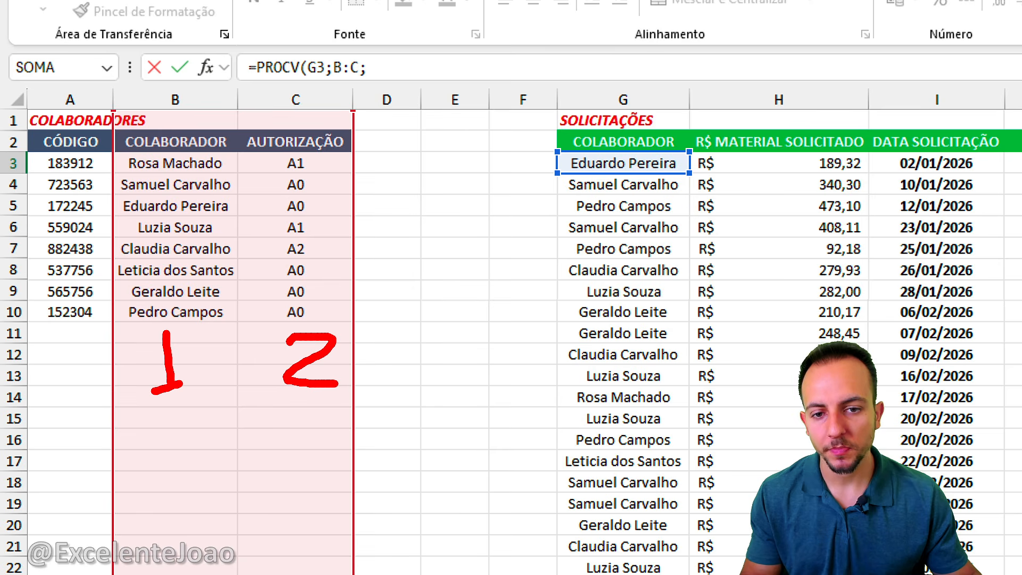
{"action": "mouse_move", "coordinate": [310, 318]}
{"action": "left_mouse_down"}
{"action": "mouse_move", "coordinate": [343, 413]}
{"action": "mouse_move", "coordinate": [307, 316]}
{"action": "left_mouse_up"}
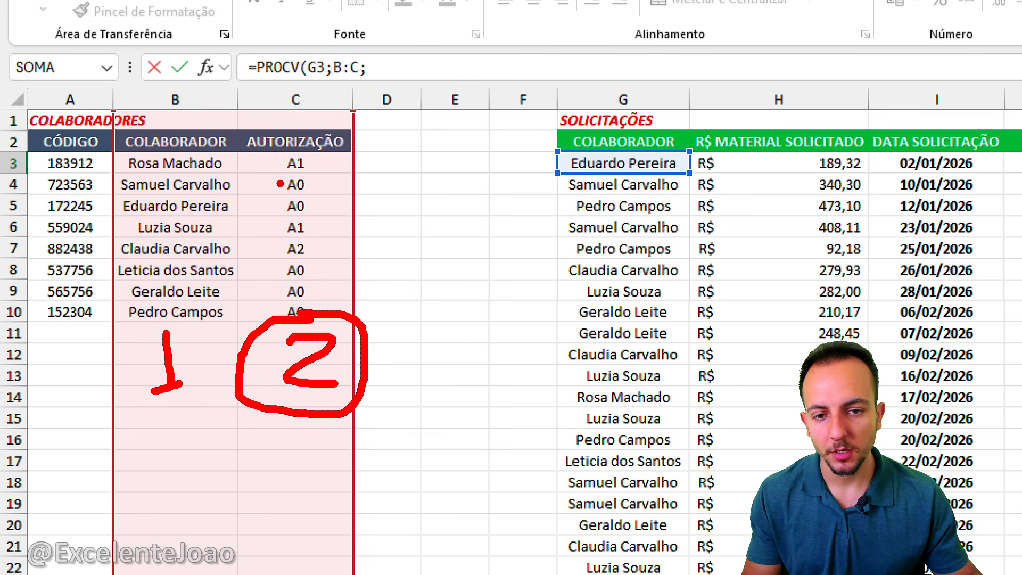
{"action": "key", "text": "ctrl+z"}
{"action": "key", "text": "ctrl+z"}
{"action": "key", "text": "ctrl+z"}
{"action": "key", "text": "ctrl+z"}
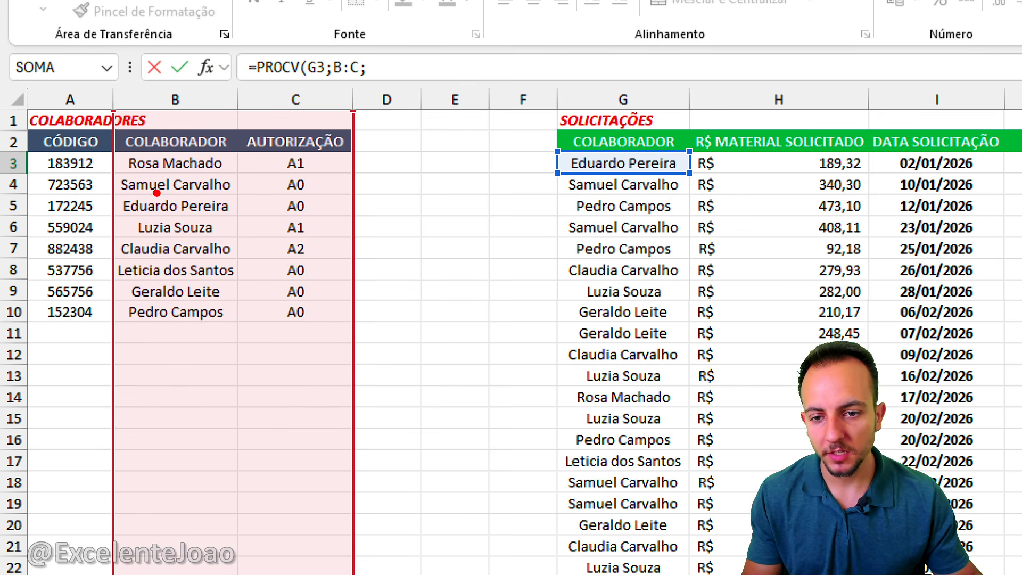
{"action": "left_click_drag", "start_coordinate": [116, 192], "coordinate": [239, 224]}
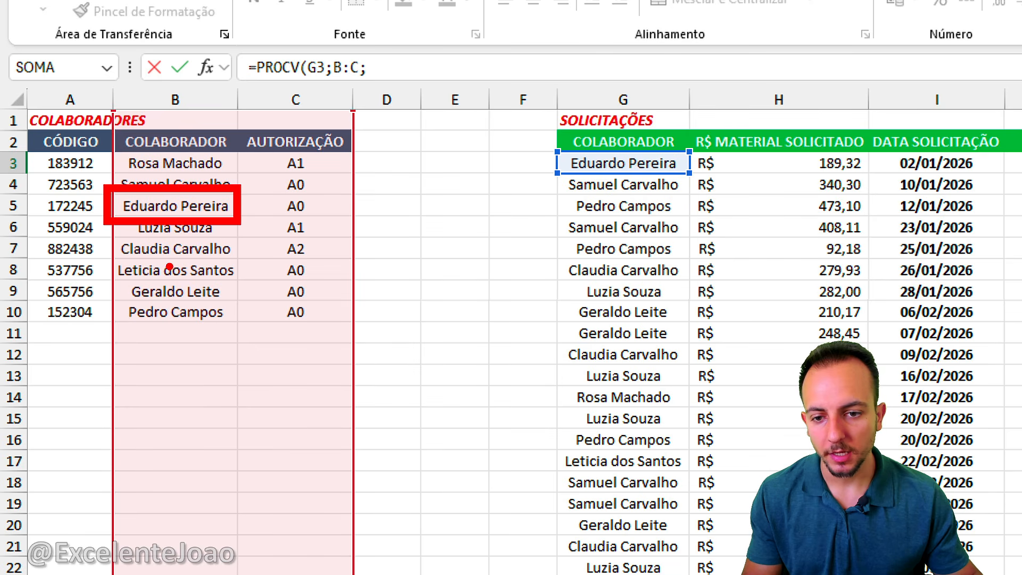
{"action": "left_click_drag", "start_coordinate": [169, 236], "coordinate": [137, 305]}
{"action": "mouse_move", "coordinate": [212, 231]}
{"action": "left_mouse_down"}
{"action": "mouse_move", "coordinate": [268, 253]}
{"action": "mouse_move", "coordinate": [291, 230]}
{"action": "mouse_move", "coordinate": [296, 266]}
{"action": "left_mouse_up"}
{"action": "mouse_move", "coordinate": [282, 326]}
{"action": "left_mouse_down"}
{"action": "mouse_move", "coordinate": [273, 379]}
{"action": "mouse_move", "coordinate": [319, 371]}
{"action": "left_mouse_up"}
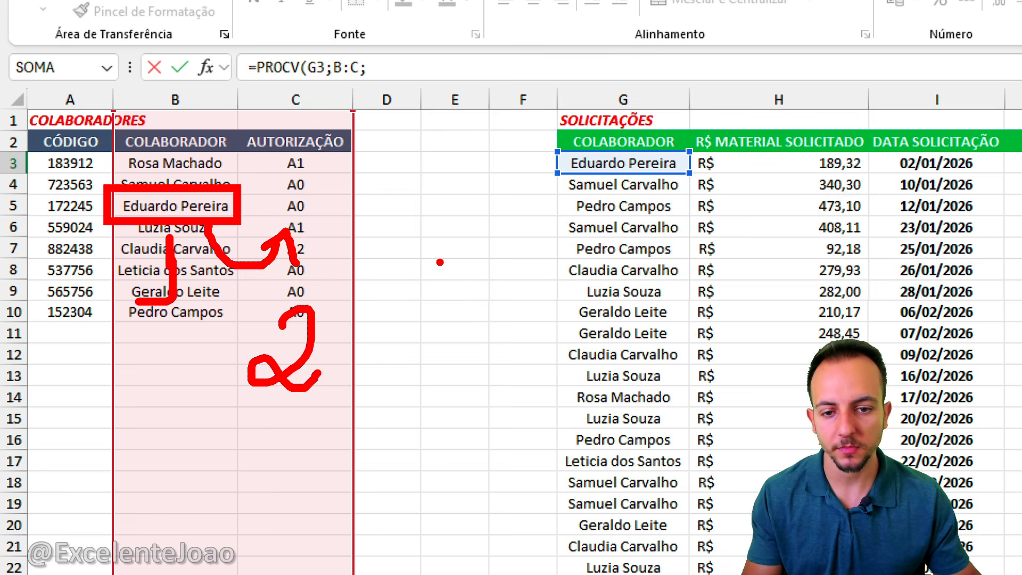
{"action": "key", "text": "Escape"}
{"action": "type", "text": "2"}
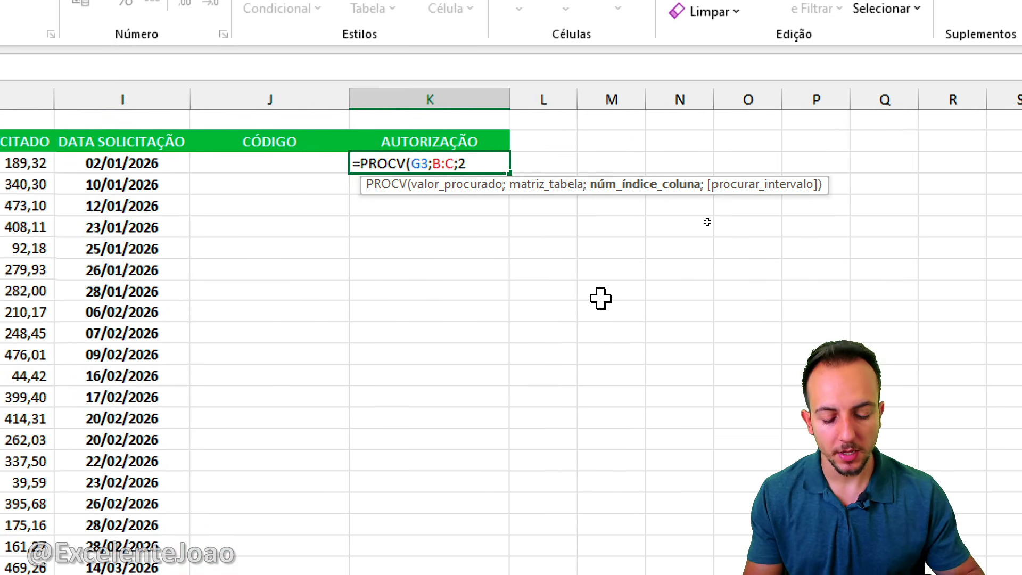
Step: Complete the PROCV formula in K3 with FALSO for an exact match
{"action": "type", "text": ";"}
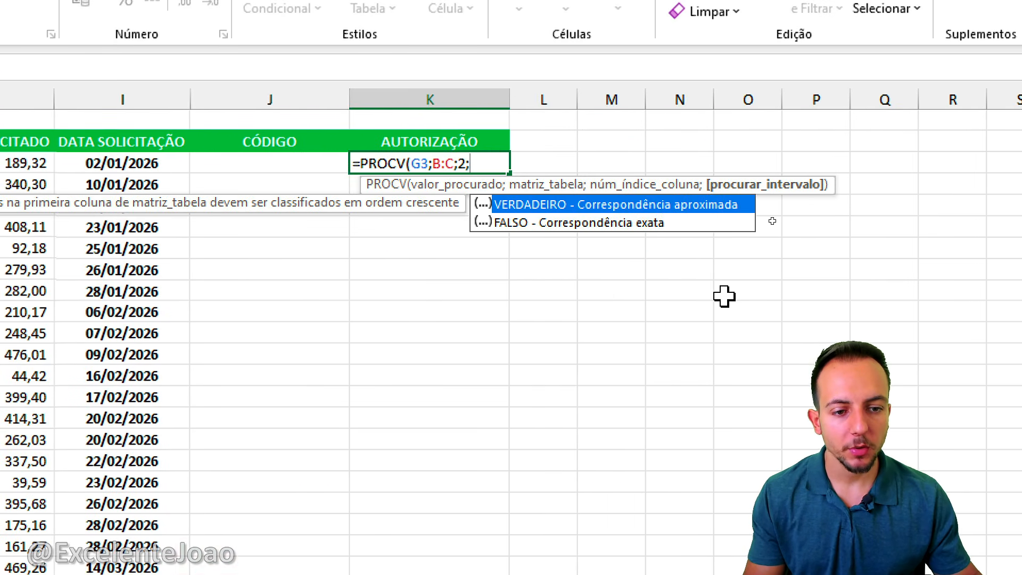
{"action": "left_click", "coordinate": [631, 222]}
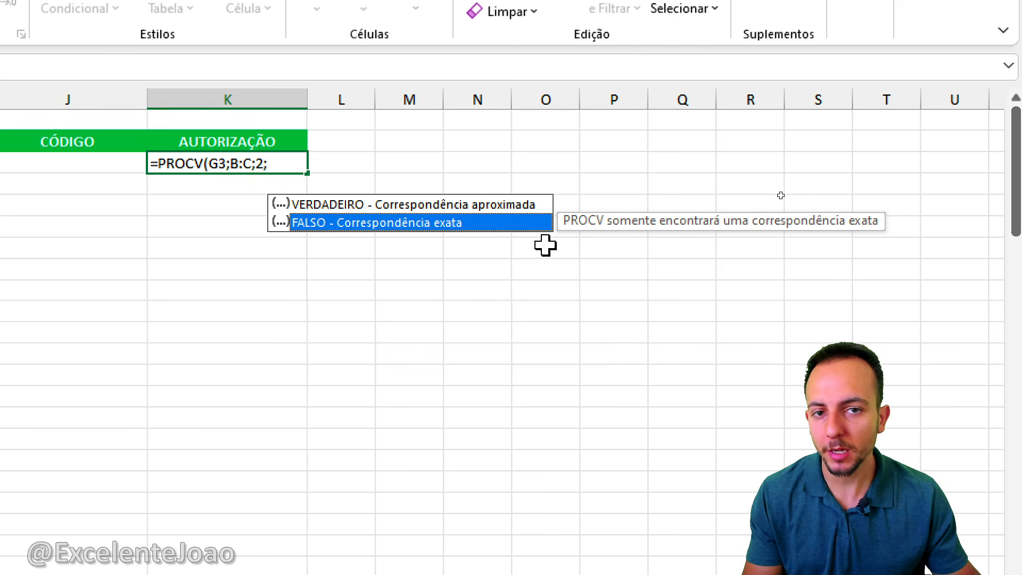
{"action": "double_click", "coordinate": [423, 225]}
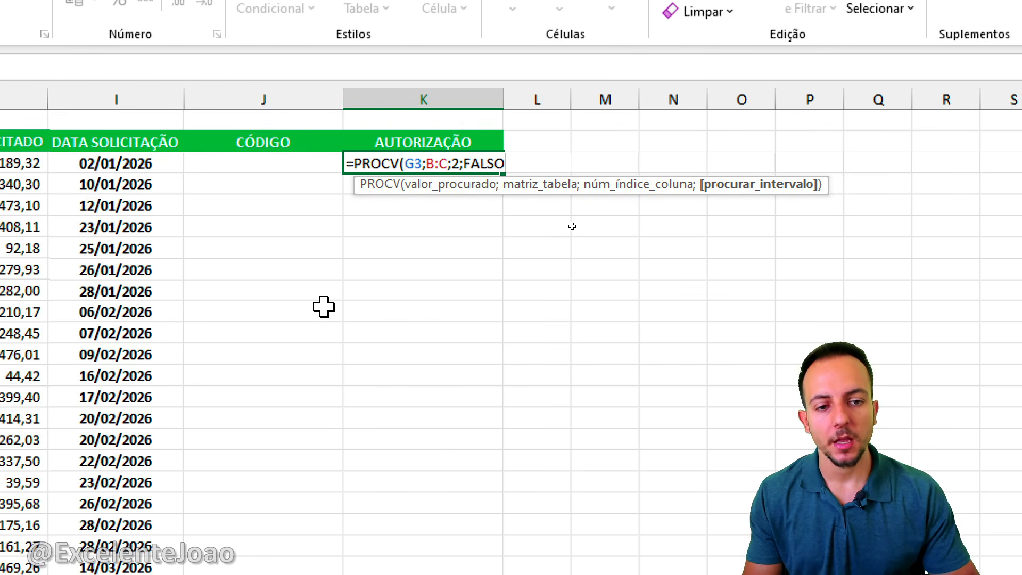
{"action": "key", "text": "Return"}
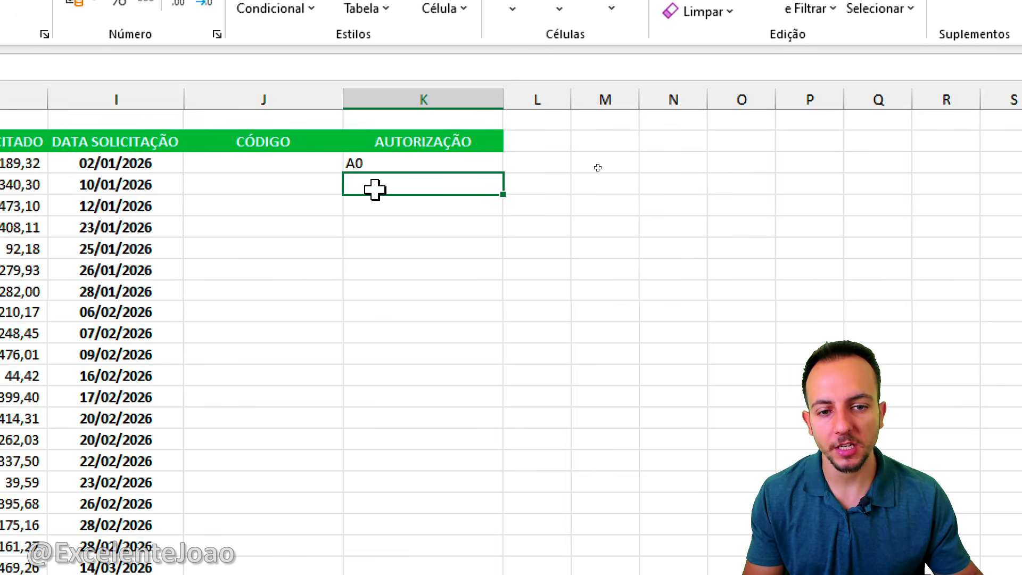
Step: Check the K3 result by tracing the name in G3 to its row and authorization in the COLABORADORES table
{"action": "left_click", "coordinate": [388, 159]}
{"action": "left_click", "coordinate": [140, 164]}
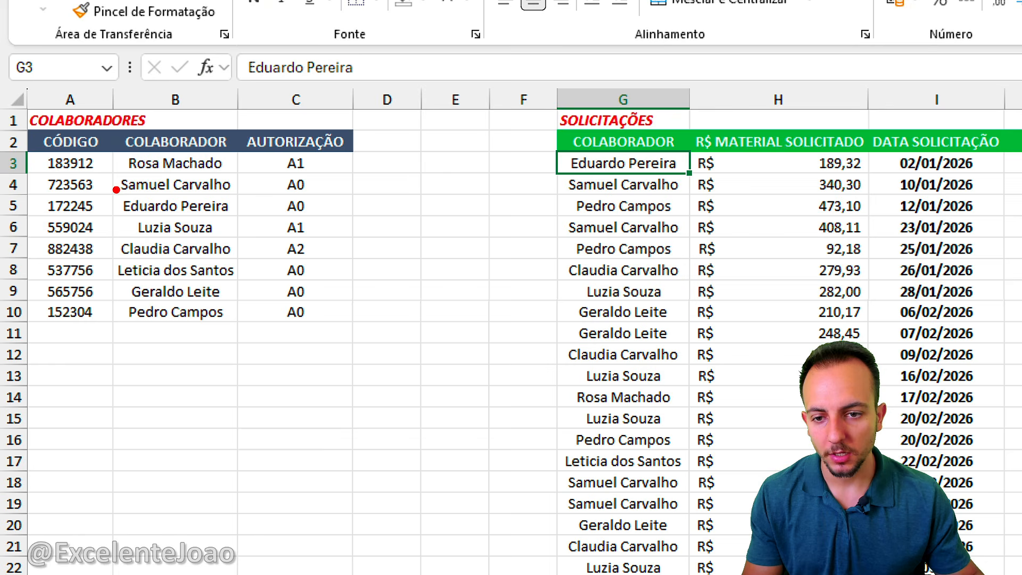
{"action": "left_click_drag", "start_coordinate": [107, 187], "coordinate": [246, 225]}
{"action": "left_click_drag", "start_coordinate": [224, 232], "coordinate": [302, 219]}
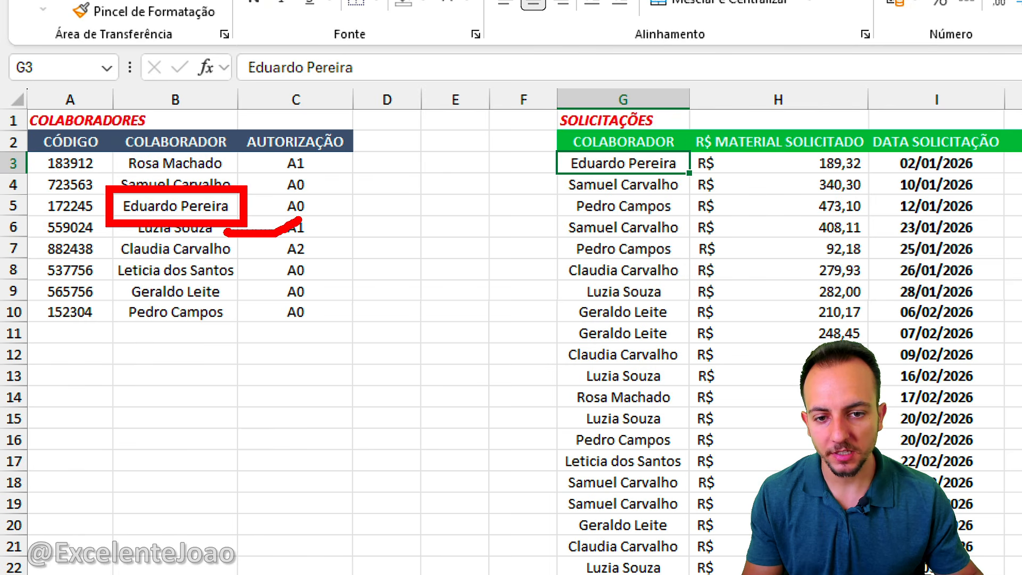
Step: Change the authorization in C5 to 123321 to test the lookup in K3
{"action": "left_click", "coordinate": [312, 203]}
{"action": "type", "text": "123321"}
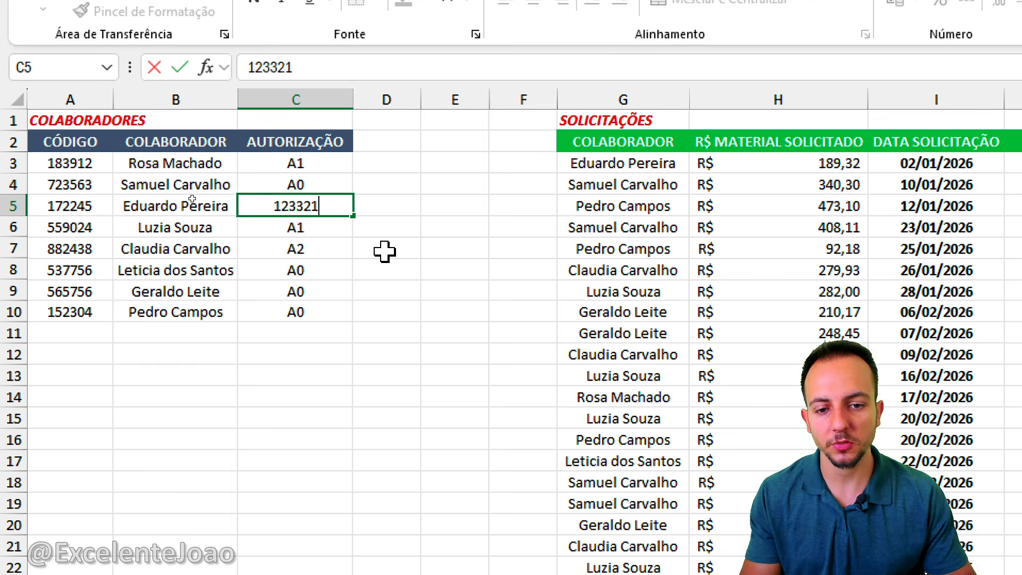
{"action": "key", "text": "Return"}
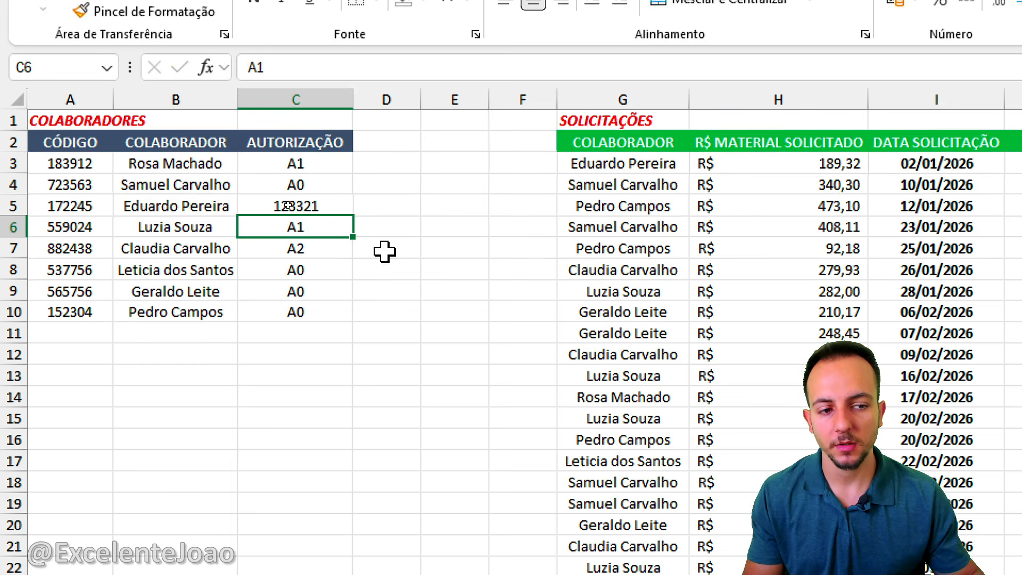
{"action": "left_click_drag", "start_coordinate": [524, 189], "coordinate": [624, 164]}
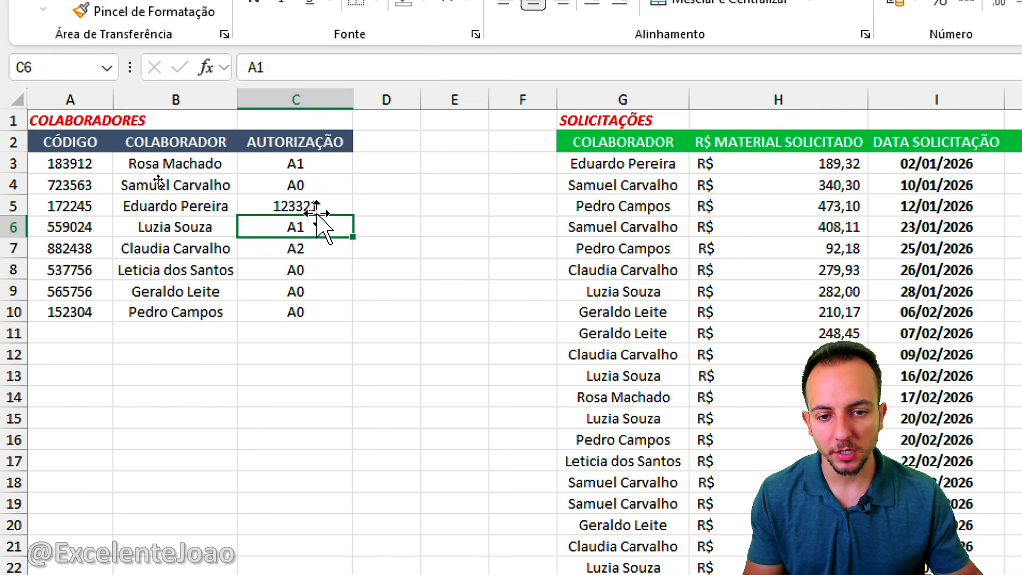
Step: Undo the test change in authorization cell C5
{"action": "left_click", "coordinate": [320, 205]}
{"action": "key", "text": "ctrl+z"}
{"action": "left_click_drag", "start_coordinate": [338, 187], "coordinate": [334, 207]}
{"action": "left_click", "coordinate": [335, 207]}
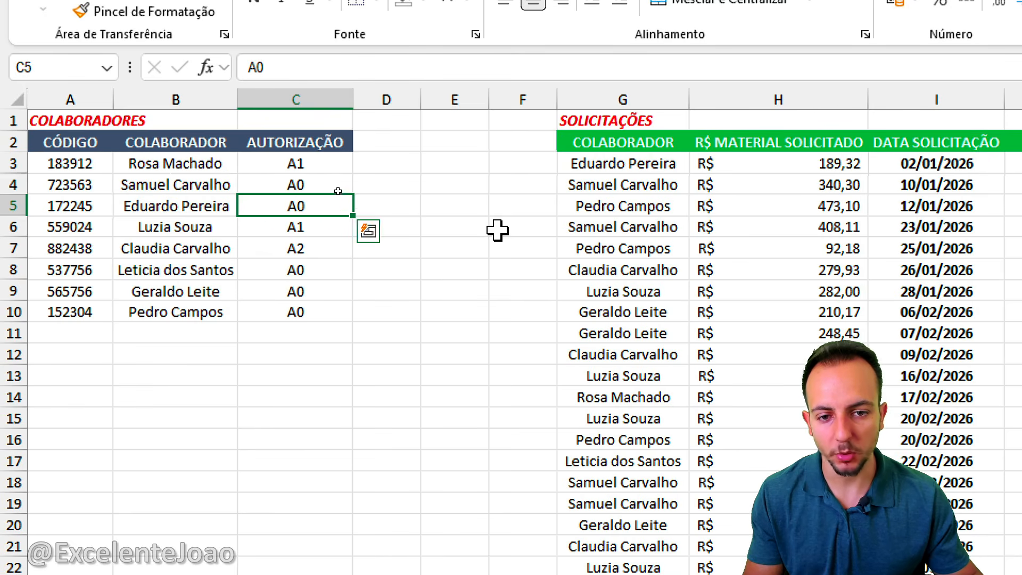
Step: Fill the PROCV formula from K3 down the AUTORIZAÇÃO column to row 91
{"action": "left_click", "coordinate": [502, 169]}
{"action": "left_click_drag", "start_coordinate": [521, 154], "coordinate": [518, 159]}
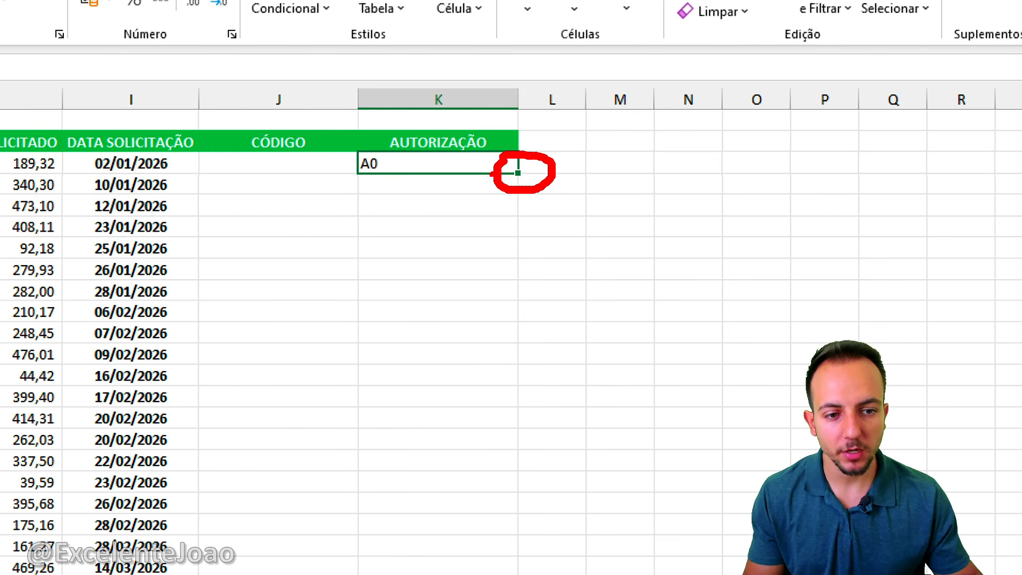
{"action": "left_click_drag", "start_coordinate": [517, 206], "coordinate": [518, 262]}
{"action": "mouse_move", "coordinate": [522, 176]}
{"action": "left_mouse_down"}
{"action": "mouse_move", "coordinate": [477, 523]}
{"action": "mouse_move", "coordinate": [503, 574]}
{"action": "mouse_move", "coordinate": [518, 574]}
{"action": "left_mouse_up"}
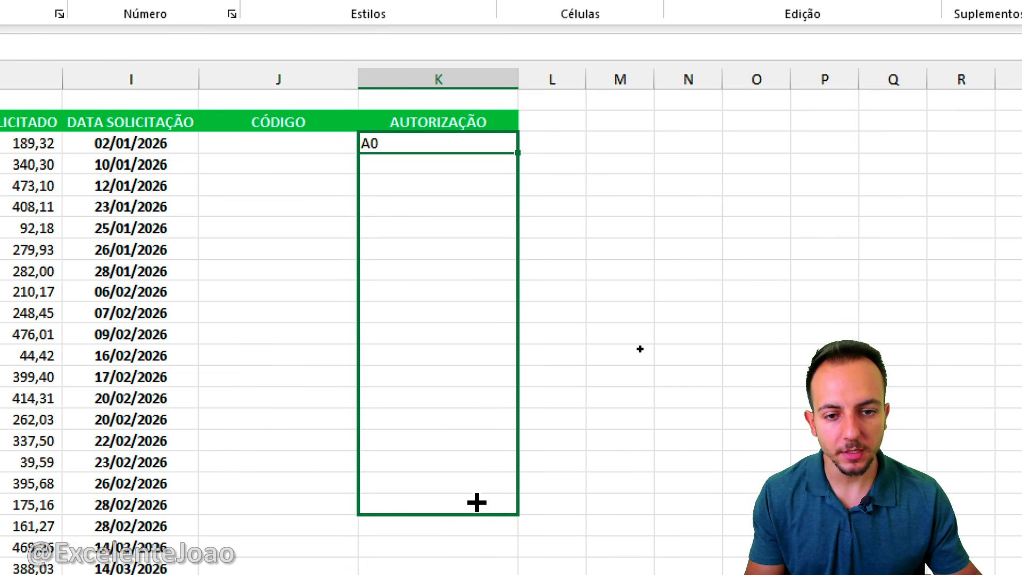
{"action": "left_click_drag", "start_coordinate": [662, 574], "coordinate": [662, 574]}
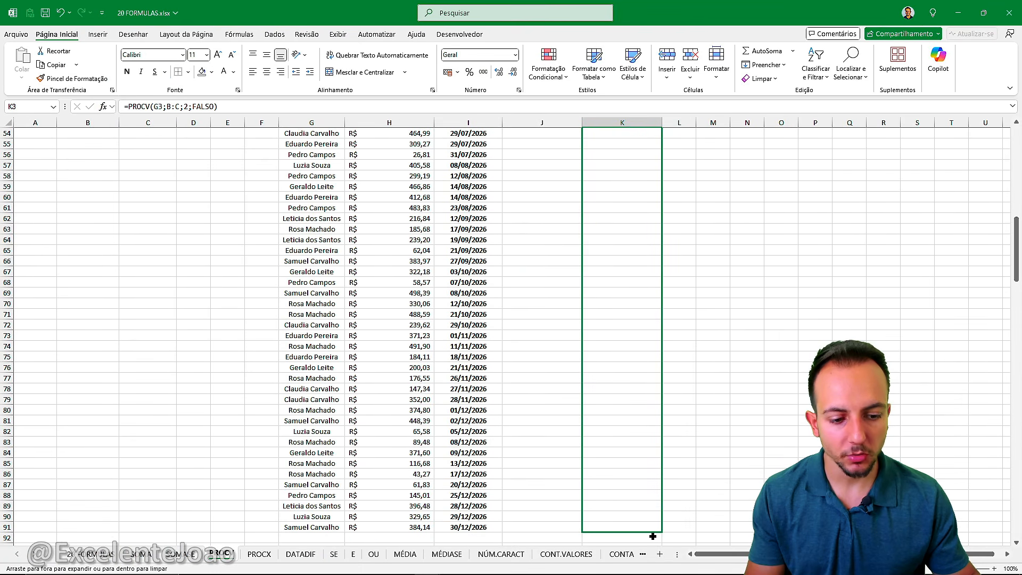
{"action": "left_click_drag", "start_coordinate": [653, 536], "coordinate": [653, 532]}
{"action": "left_click", "coordinate": [644, 461]}
{"action": "scroll", "coordinate": [637, 319], "scroll_direction": "up", "scroll_amount": 18}
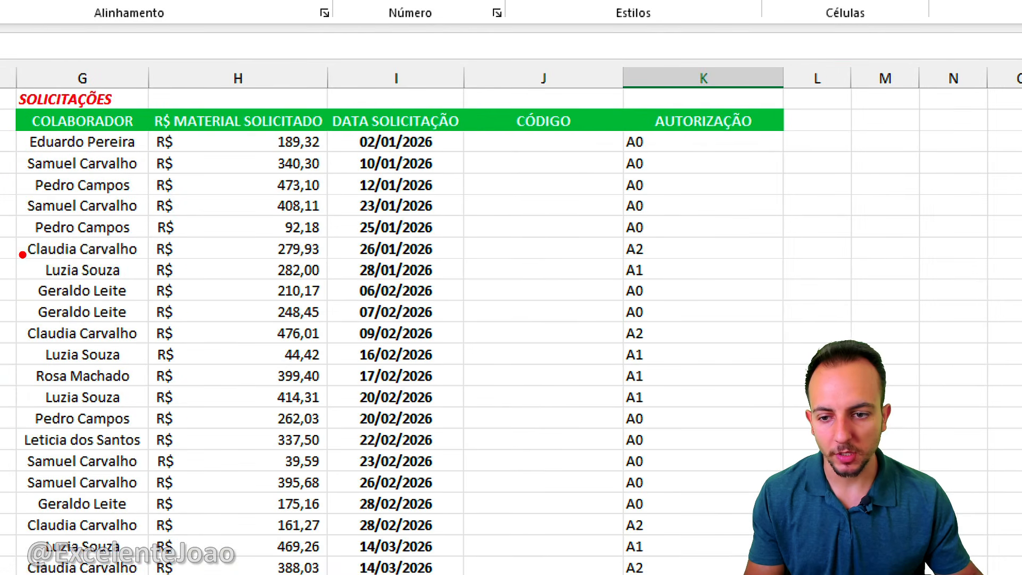
Step: Check the K9 authorization by tracing the name in G9 to row 6 of the COLABORADORES table
{"action": "mouse_move", "coordinate": [23, 255]}
{"action": "left_mouse_down"}
{"action": "mouse_move", "coordinate": [148, 285]}
{"action": "mouse_move", "coordinate": [500, 304]}
{"action": "mouse_move", "coordinate": [668, 250]}
{"action": "left_mouse_up"}
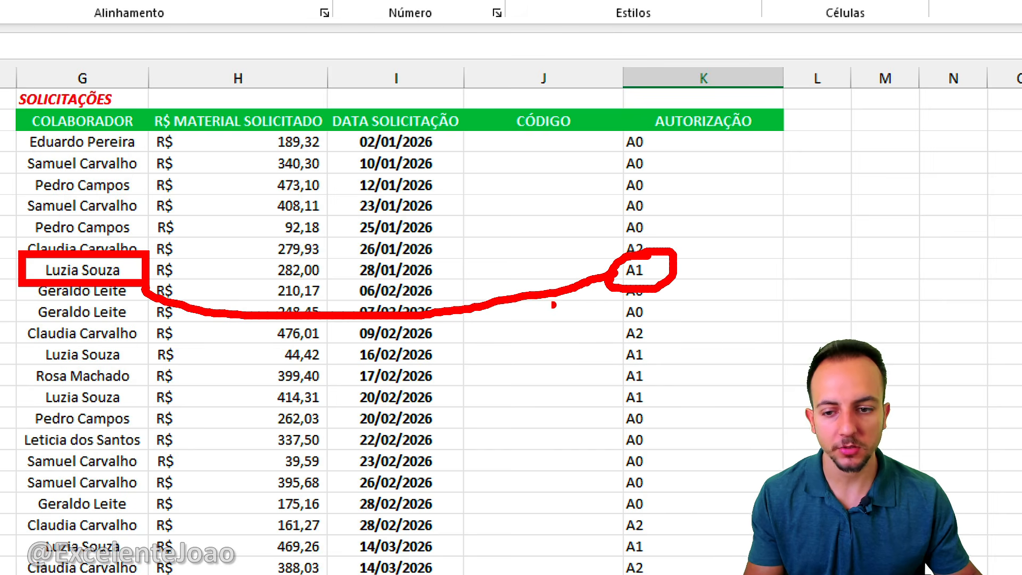
{"action": "key", "text": "Escape"}
{"action": "left_click", "coordinate": [166, 213]}
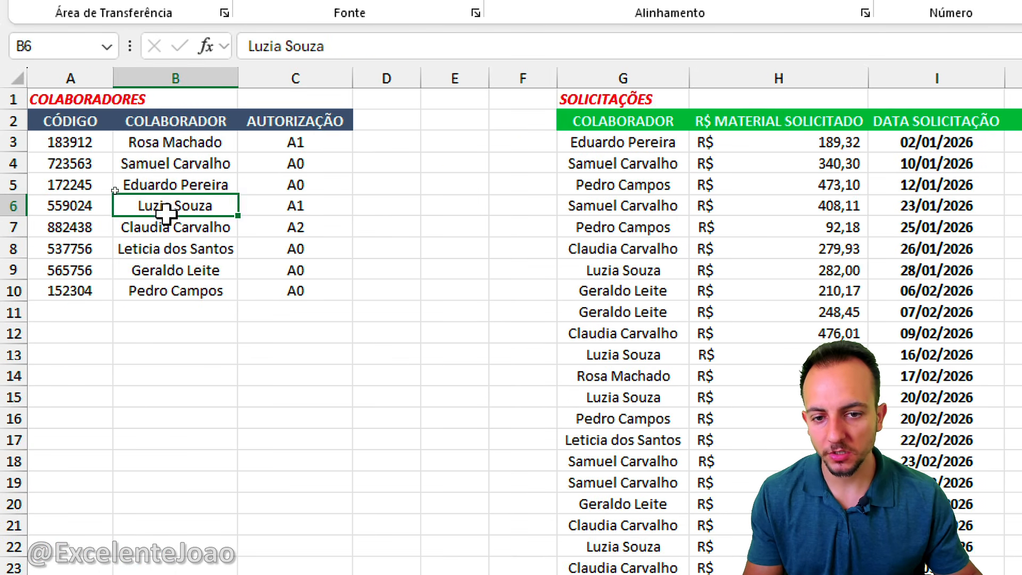
{"action": "key", "text": "ctrl+2"}
{"action": "mouse_move", "coordinate": [166, 213]}
{"action": "left_mouse_down"}
{"action": "mouse_move", "coordinate": [320, 206]}
{"action": "mouse_move", "coordinate": [120, 213]}
{"action": "mouse_move", "coordinate": [264, 188]}
{"action": "left_mouse_up"}
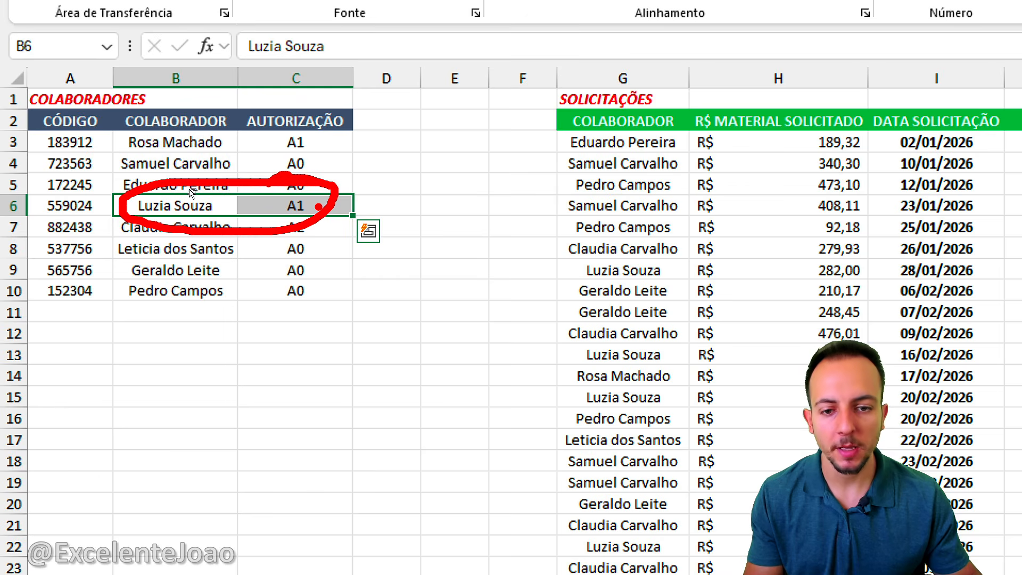
{"action": "key", "text": "Escape"}
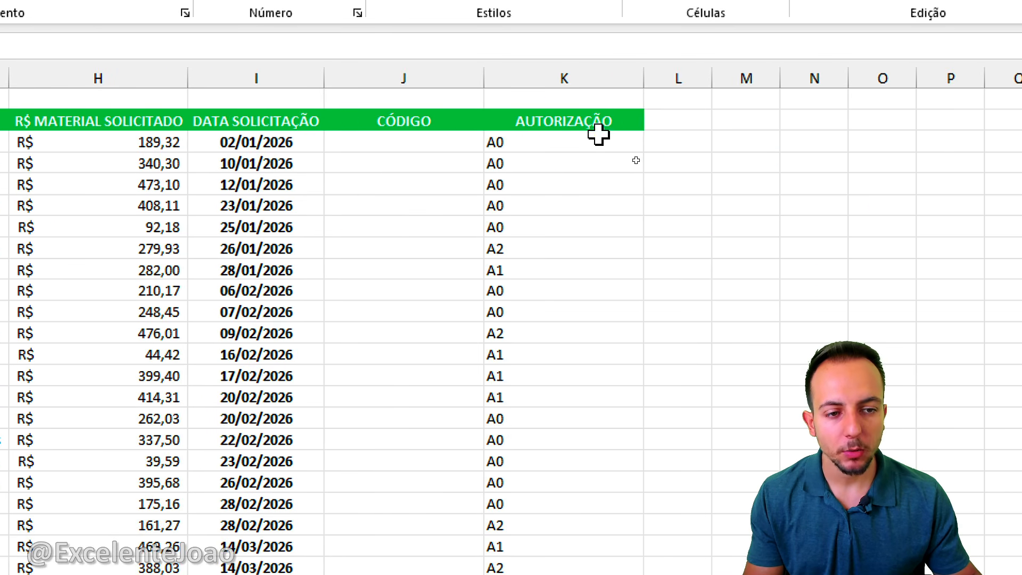
Step: Select cell J3 and mark the CÓDIGO heading as the next column to look up
{"action": "left_click", "coordinate": [379, 141]}
{"action": "key", "text": "ctrl+2"}
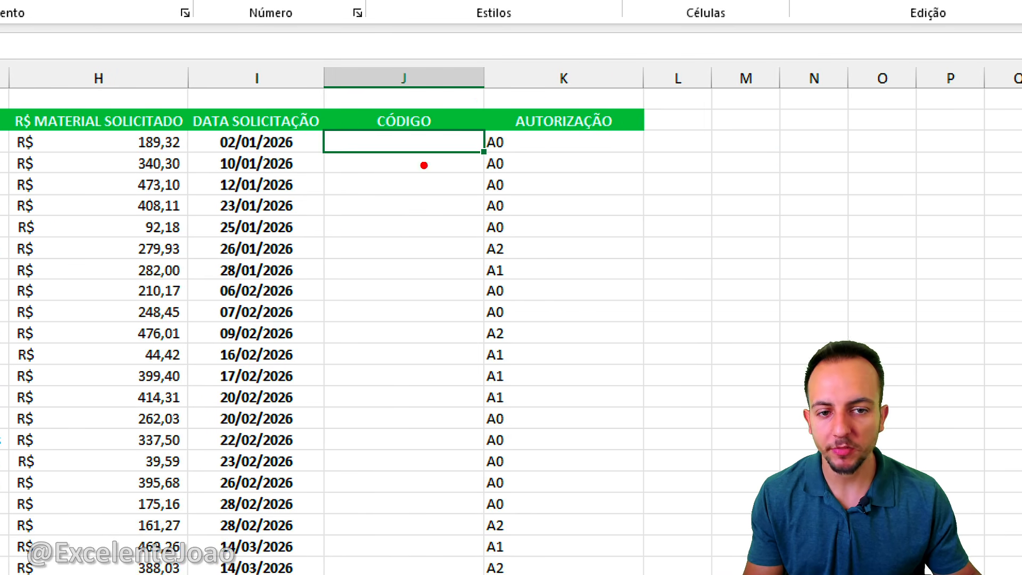
{"action": "mouse_move", "coordinate": [452, 101]}
{"action": "left_mouse_down"}
{"action": "mouse_move", "coordinate": [404, 92]}
{"action": "mouse_move", "coordinate": [420, 156]}
{"action": "mouse_move", "coordinate": [409, 97]}
{"action": "left_mouse_up"}
{"action": "left_click_drag", "start_coordinate": [429, 167], "coordinate": [469, 218]}
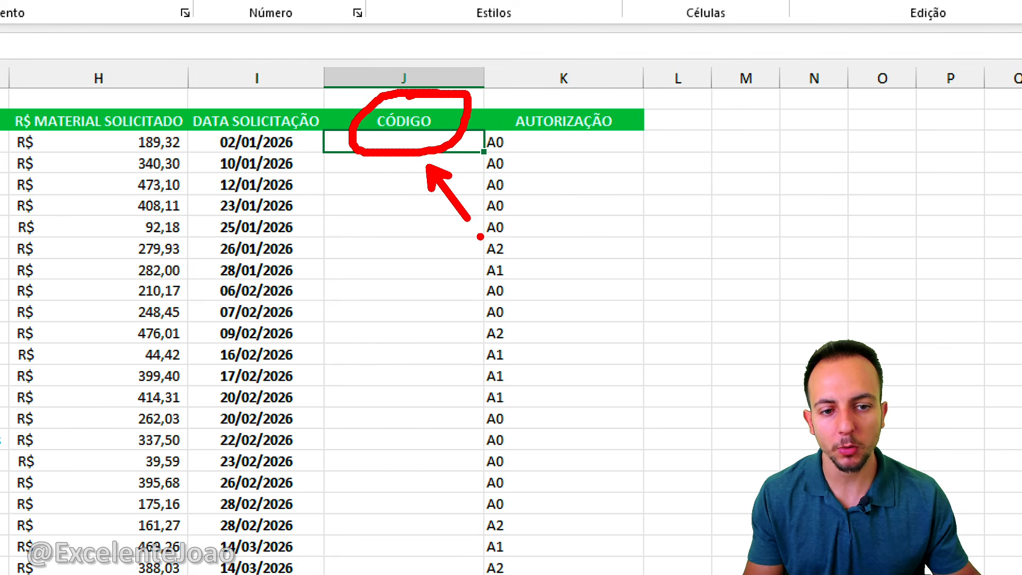
{"action": "key", "text": "Escape"}
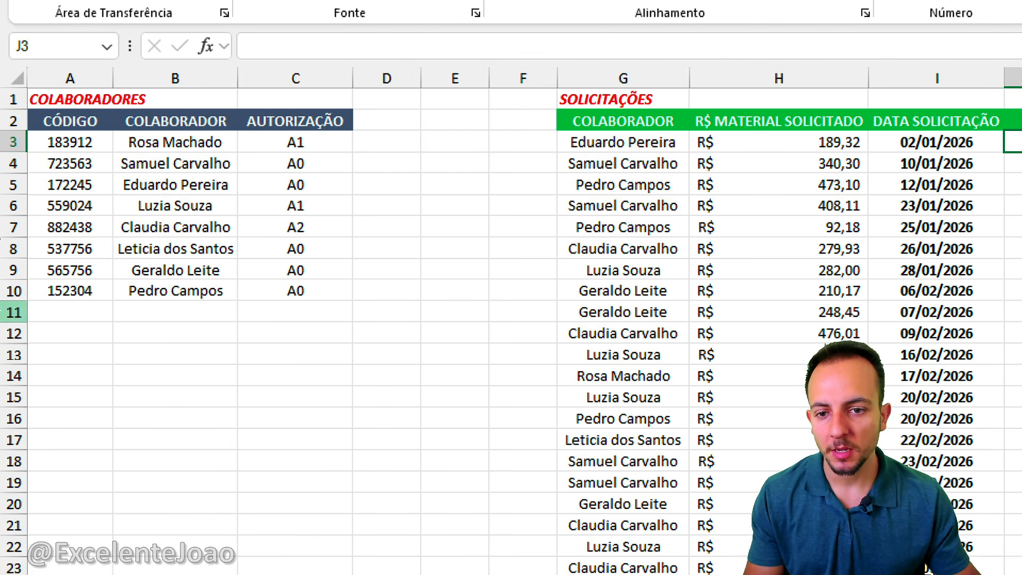
Step: Trace how PROCV searches down the COLABORADOR column and returns a value from the AUTORIZAÇÃO column
{"action": "key", "text": "ctrl+2"}
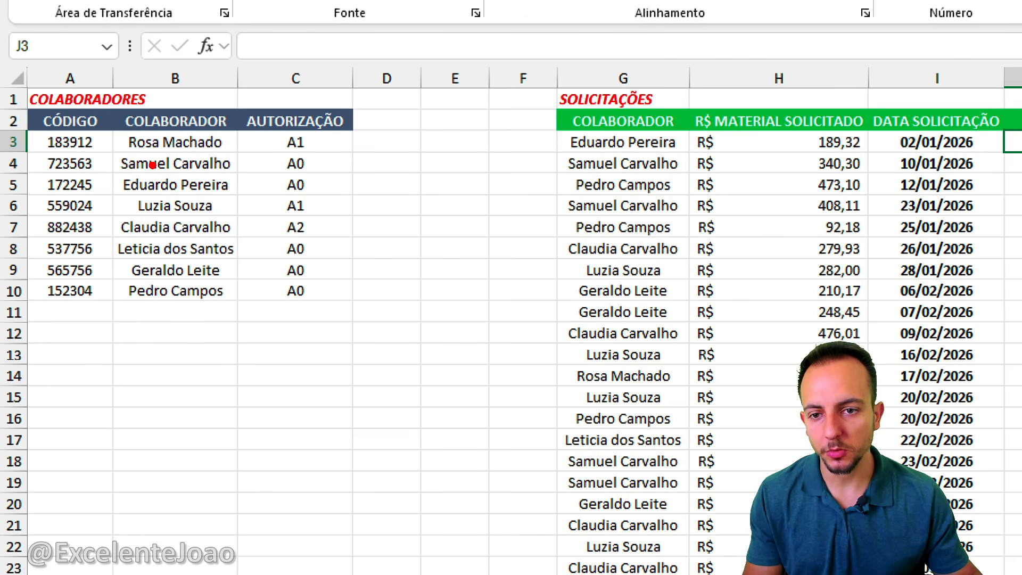
{"action": "mouse_move", "coordinate": [110, 101]}
{"action": "left_mouse_down"}
{"action": "mouse_move", "coordinate": [218, 242]}
{"action": "mouse_move", "coordinate": [241, 309]}
{"action": "left_mouse_up"}
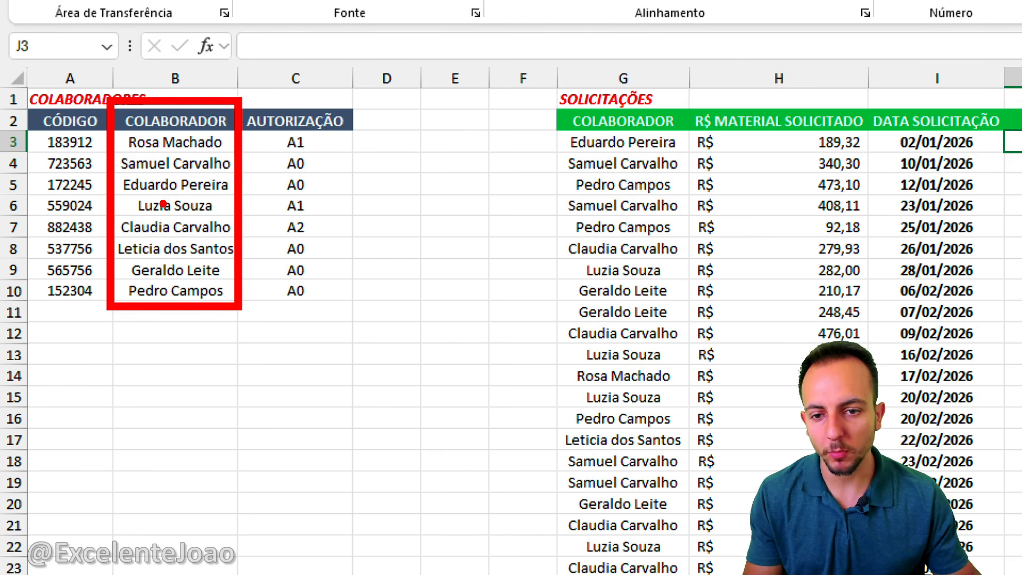
{"action": "mouse_move", "coordinate": [164, 313]}
{"action": "left_mouse_down"}
{"action": "mouse_move", "coordinate": [266, 348]}
{"action": "mouse_move", "coordinate": [306, 313]}
{"action": "mouse_move", "coordinate": [322, 337]}
{"action": "left_mouse_up"}
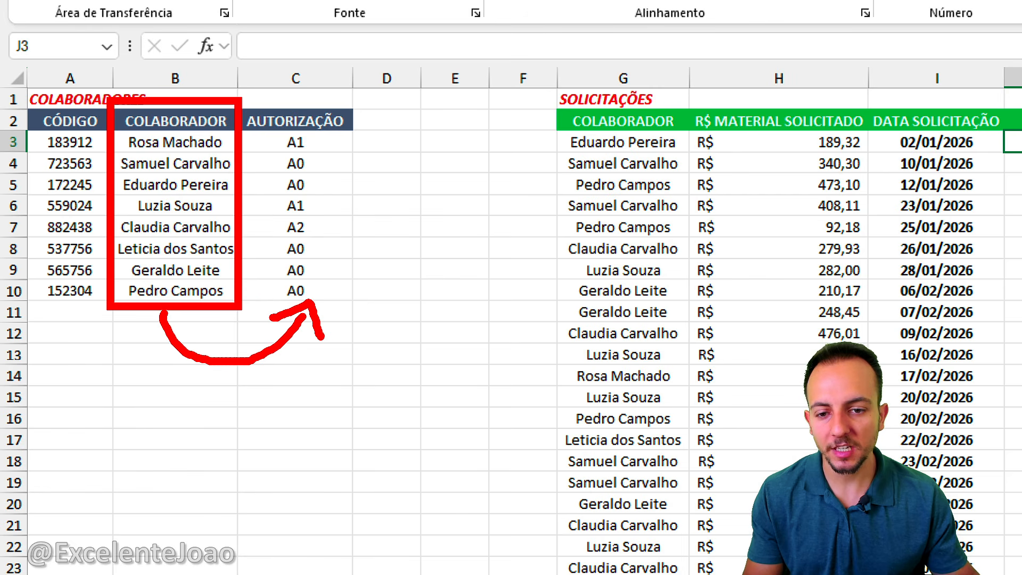
{"action": "key", "text": "e"}
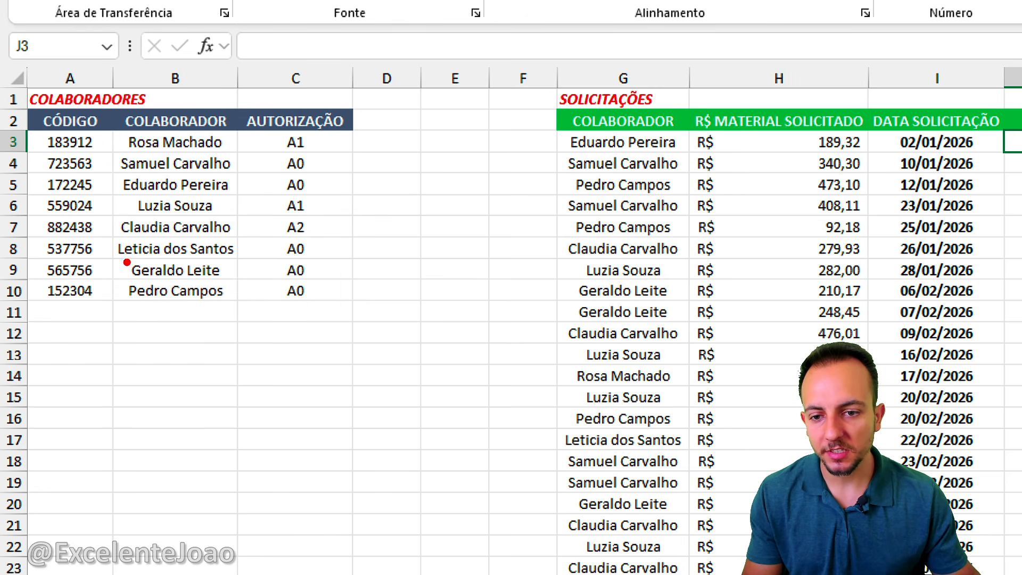
{"action": "left_click_drag", "start_coordinate": [120, 282], "coordinate": [121, 132]}
{"action": "mouse_move", "coordinate": [128, 285]}
{"action": "left_mouse_down"}
{"action": "mouse_move", "coordinate": [219, 285]}
{"action": "mouse_move", "coordinate": [209, 312]}
{"action": "mouse_move", "coordinate": [309, 285]}
{"action": "mouse_move", "coordinate": [320, 302]}
{"action": "left_mouse_up"}
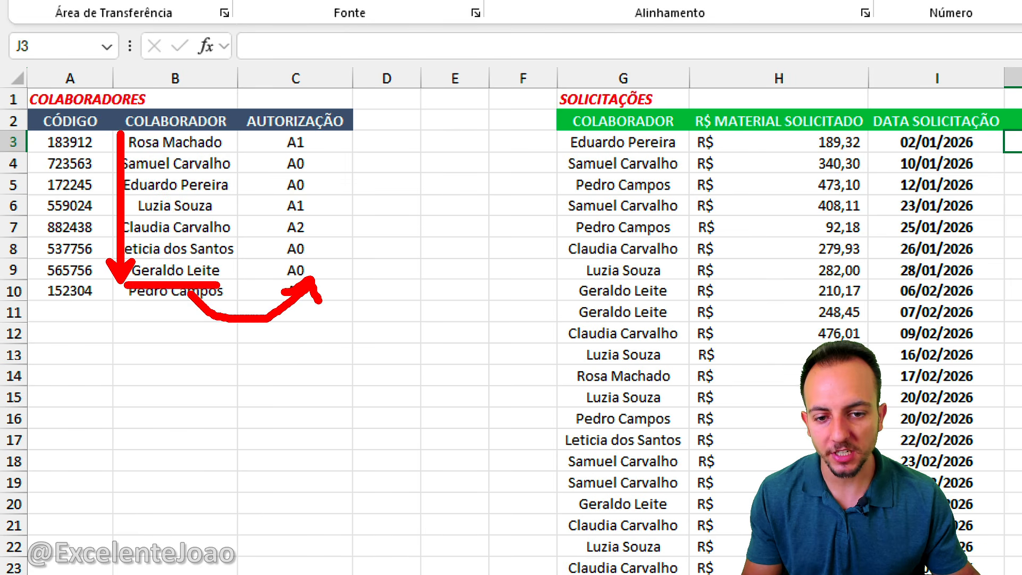
{"action": "key", "text": "ctrl+z"}
{"action": "key", "text": "ctrl+z"}
{"action": "key", "text": "ctrl+z"}
{"action": "key", "text": "ctrl+z"}
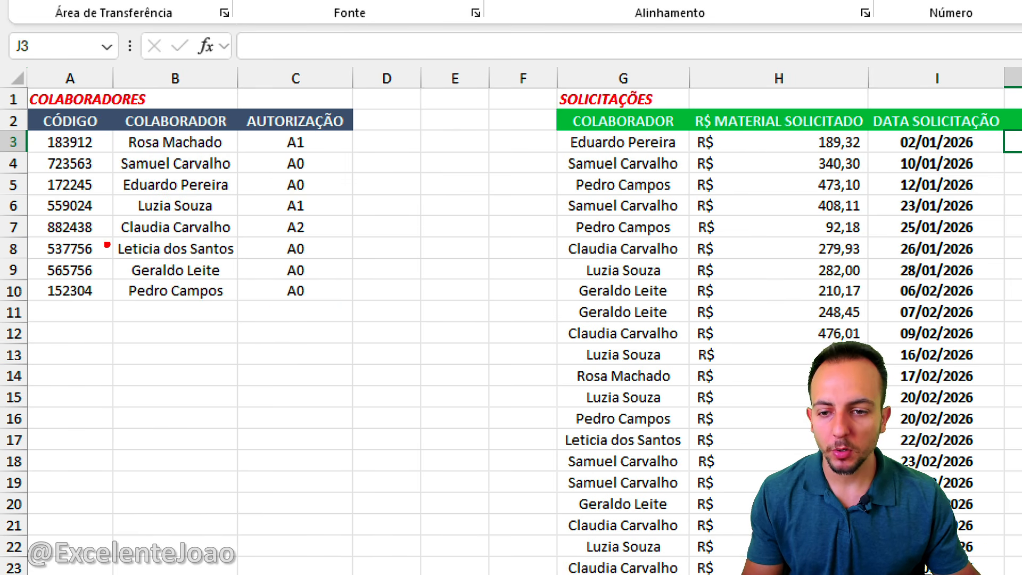
Step: Compare a lookup from COLABORADOR back to the CÓDIGO column with one forward to the AUTORIZAÇÃO column
{"action": "left_click_drag", "start_coordinate": [27, 116], "coordinate": [101, 308]}
{"action": "key", "text": "ctrl+z"}
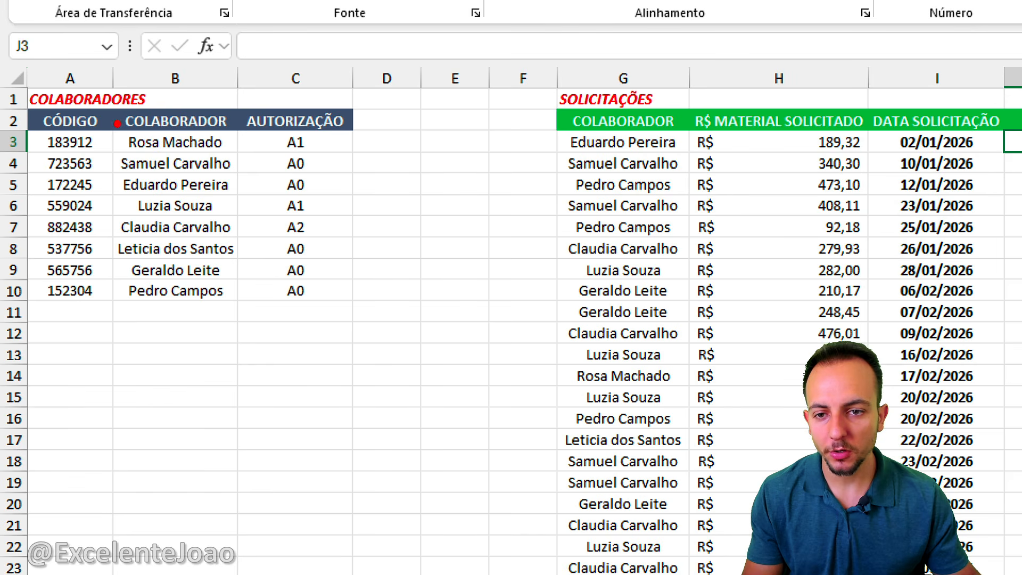
{"action": "mouse_move", "coordinate": [171, 275]}
{"action": "left_mouse_down"}
{"action": "mouse_move", "coordinate": [171, 145]}
{"action": "mouse_move", "coordinate": [169, 334]}
{"action": "mouse_move", "coordinate": [96, 292]}
{"action": "mouse_move", "coordinate": [122, 301]}
{"action": "left_mouse_up"}
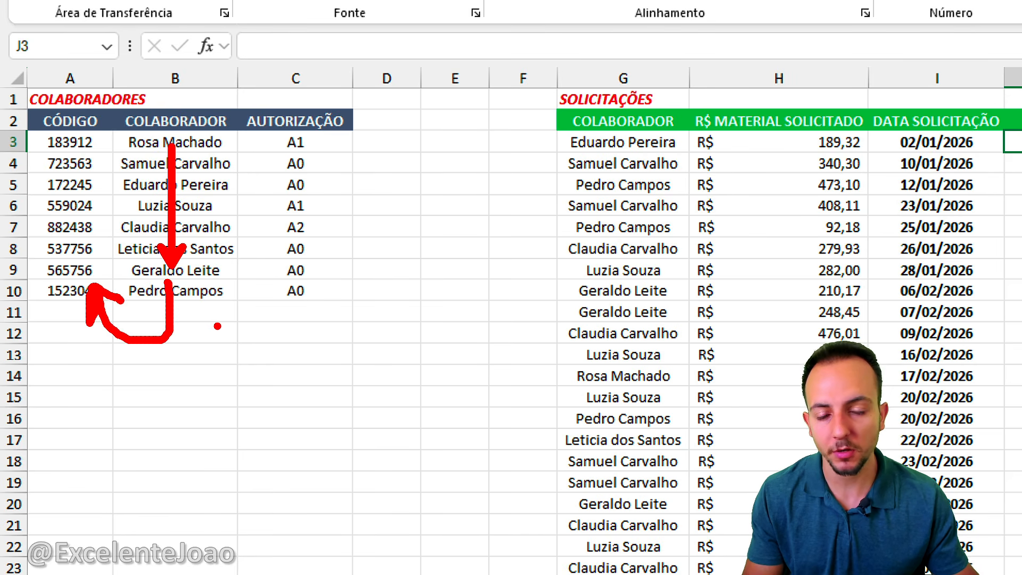
{"action": "key", "text": "ctrl+z"}
{"action": "key", "text": "ctrl+z"}
{"action": "mouse_move", "coordinate": [176, 277]}
{"action": "left_mouse_down"}
{"action": "mouse_move", "coordinate": [306, 261]}
{"action": "mouse_move", "coordinate": [340, 292]}
{"action": "left_mouse_up"}
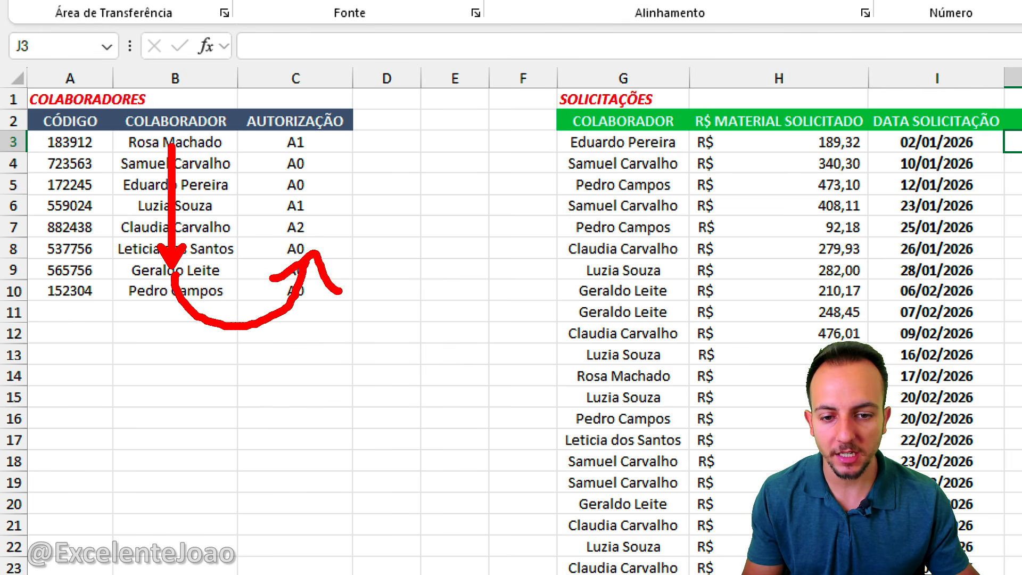
{"action": "key", "text": "ctrl+z"}
{"action": "key", "text": "ctrl+z"}
{"action": "mouse_move", "coordinate": [180, 281]}
{"action": "left_mouse_down"}
{"action": "mouse_move", "coordinate": [179, 293]}
{"action": "mouse_move", "coordinate": [74, 269]}
{"action": "left_mouse_up"}
{"action": "left_click_drag", "start_coordinate": [72, 315], "coordinate": [120, 263]}
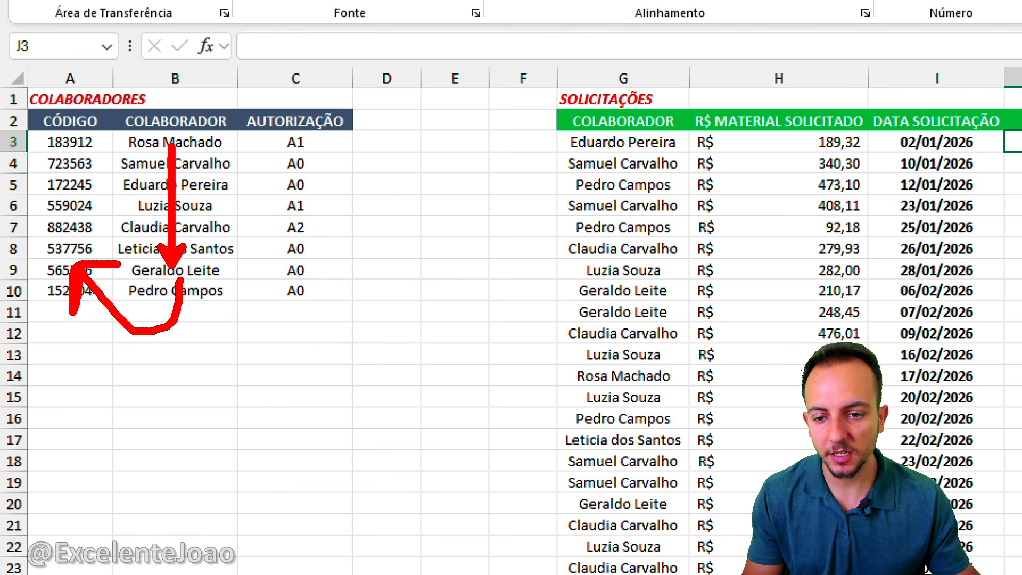
{"action": "key", "text": "Escape"}
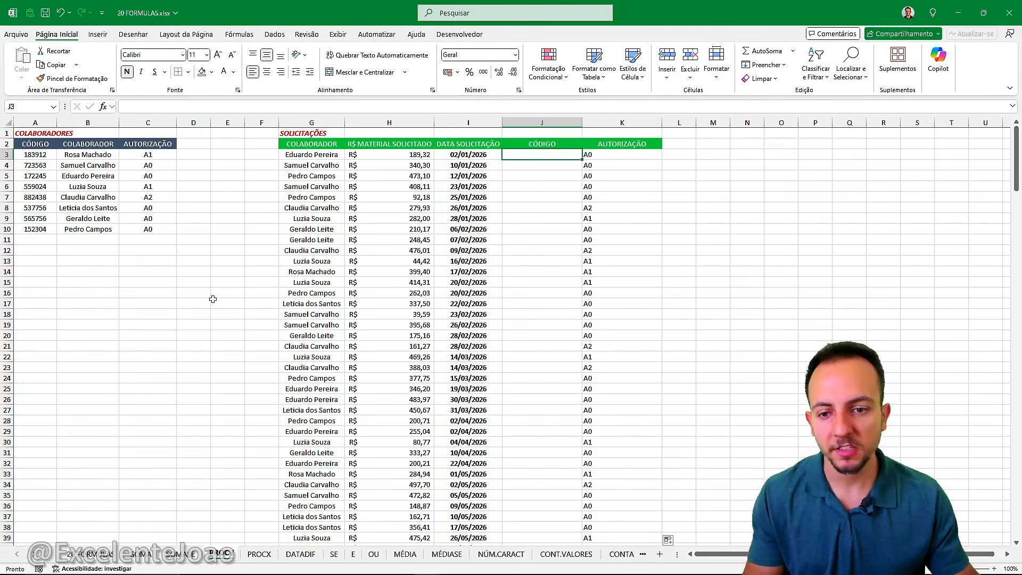
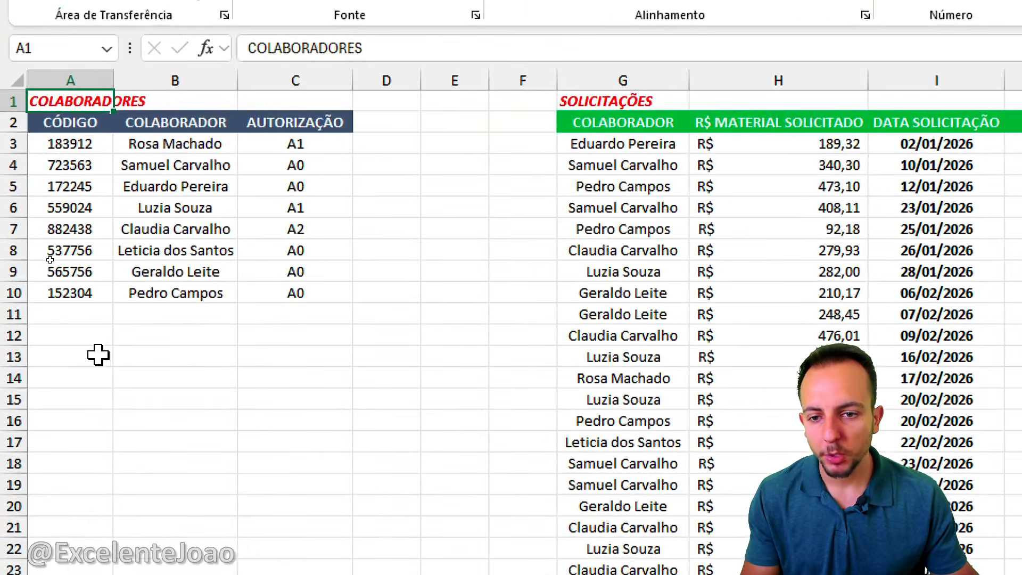
Step: Box the COLABORADOR column in the COLABORADORES table and draw arrows to the AUTORIZAÇÃO and CÓDIGO columns
{"action": "key", "text": "ctrl+2"}
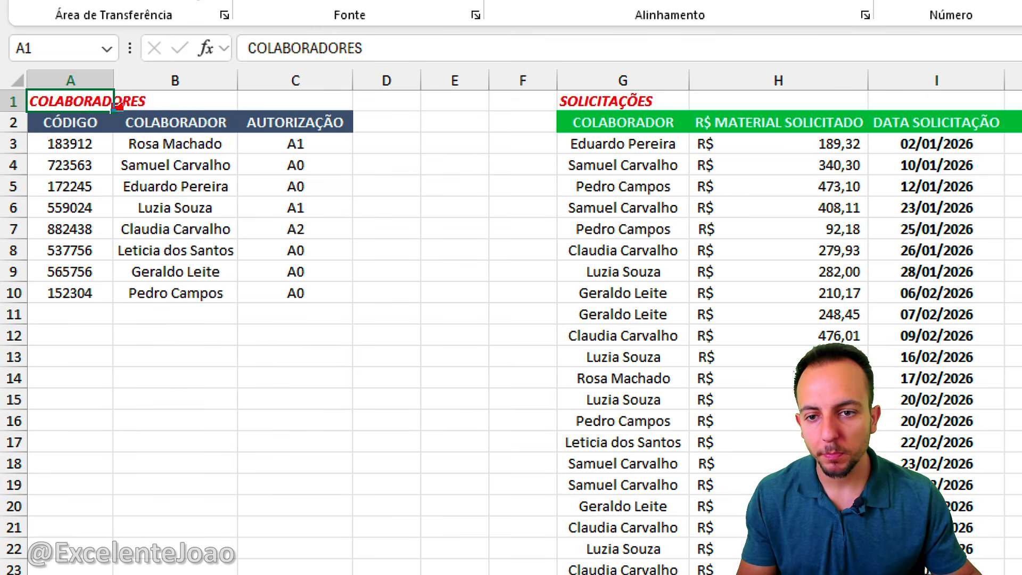
{"action": "mouse_move", "coordinate": [112, 105]}
{"action": "left_mouse_down"}
{"action": "mouse_move", "coordinate": [235, 267]}
{"action": "mouse_move", "coordinate": [239, 308]}
{"action": "left_mouse_up"}
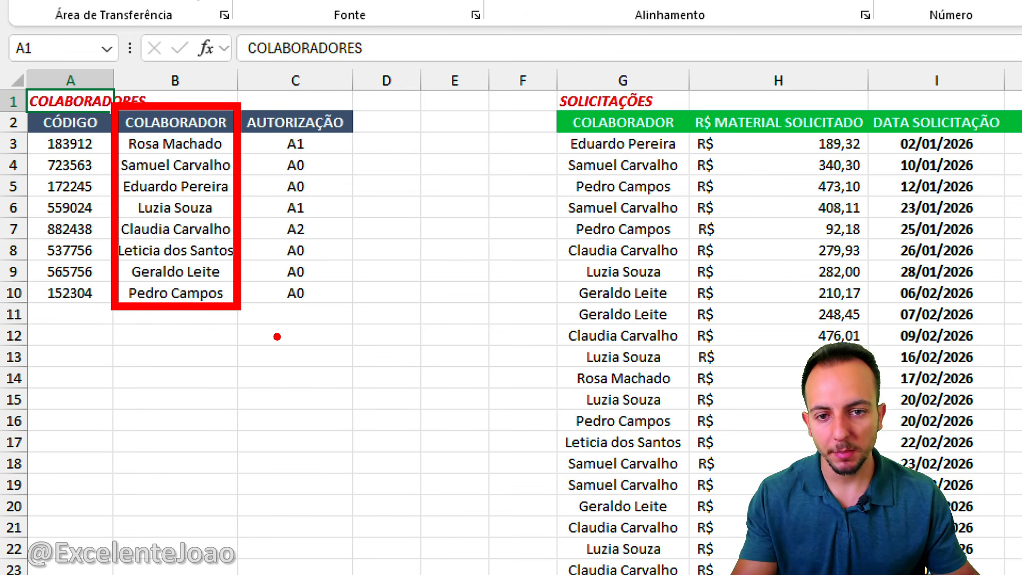
{"action": "mouse_move", "coordinate": [183, 314]}
{"action": "left_mouse_down"}
{"action": "mouse_move", "coordinate": [280, 330]}
{"action": "mouse_move", "coordinate": [270, 311]}
{"action": "mouse_move", "coordinate": [309, 337]}
{"action": "left_mouse_up"}
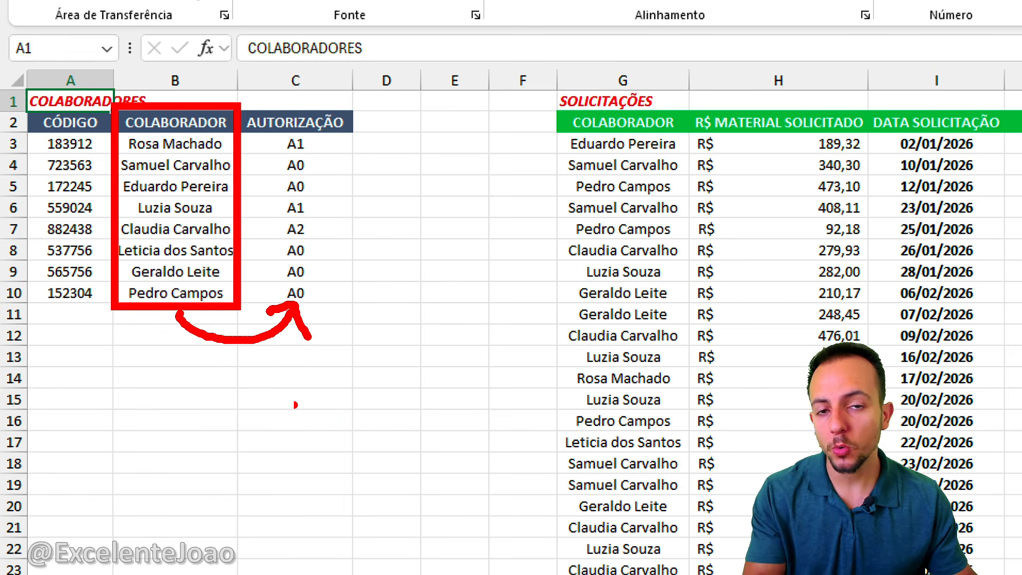
{"action": "mouse_move", "coordinate": [180, 315]}
{"action": "left_mouse_down"}
{"action": "mouse_move", "coordinate": [85, 310]}
{"action": "mouse_move", "coordinate": [75, 339]}
{"action": "left_mouse_up"}
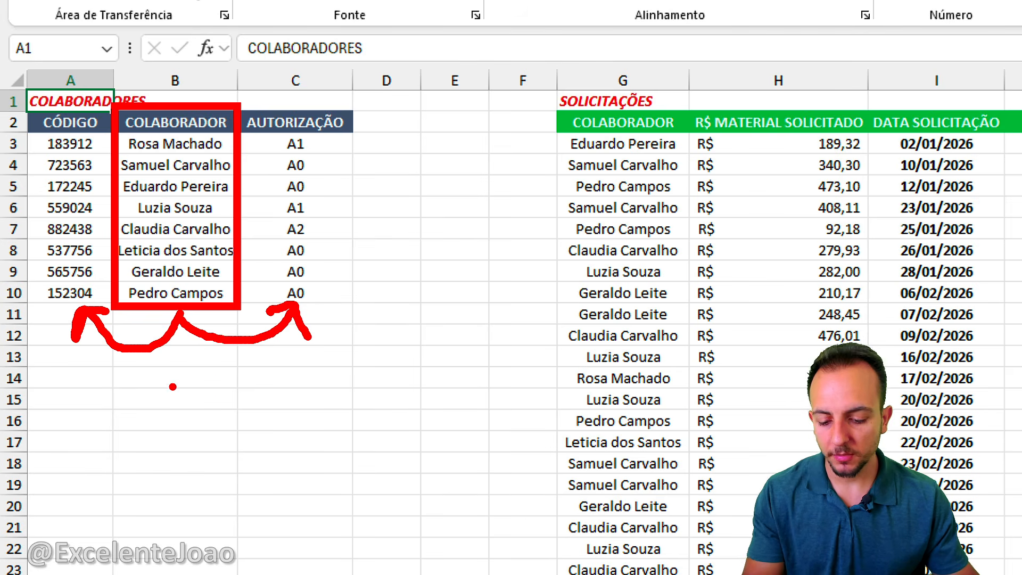
Step: Write the notes PROCV and PROCX below the table, point an arrow at PROCX and strike out PROCV
{"action": "type", "text": "PROCV"}
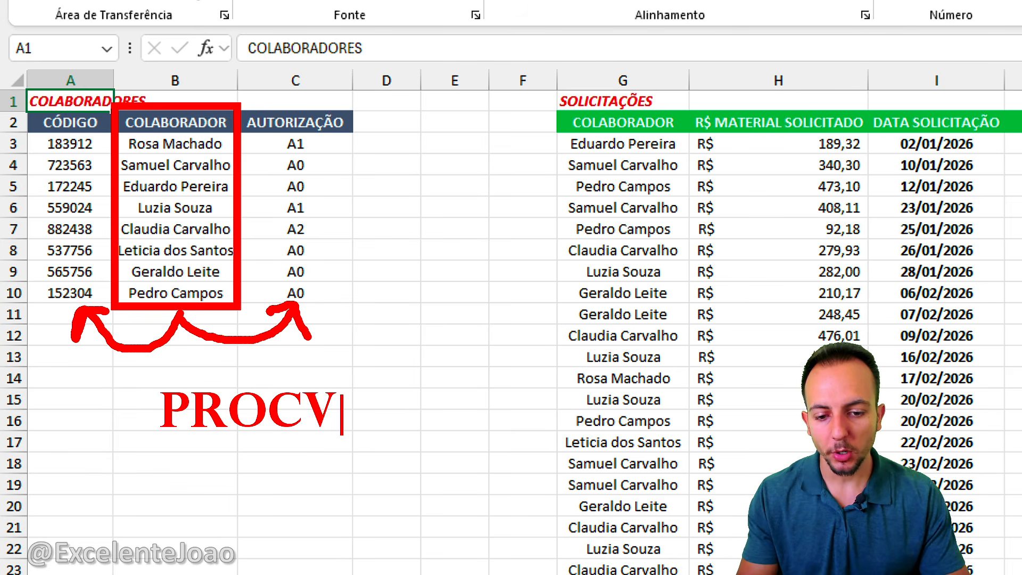
{"action": "key", "text": "Return"}
{"action": "type", "text": "PROCX"}
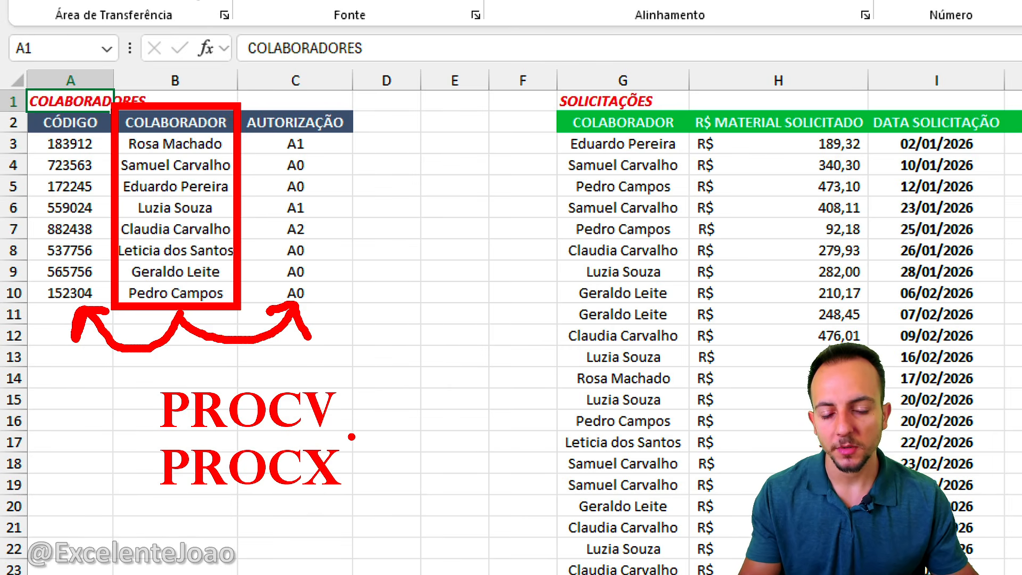
{"action": "left_click_drag", "start_coordinate": [351, 474], "coordinate": [450, 524]}
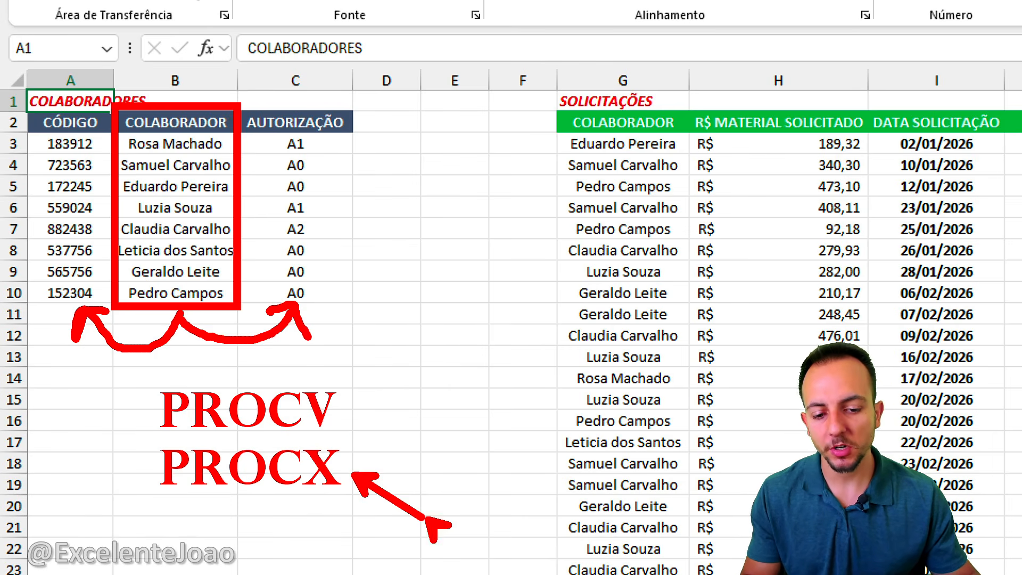
{"action": "key", "text": "ctrl+z"}
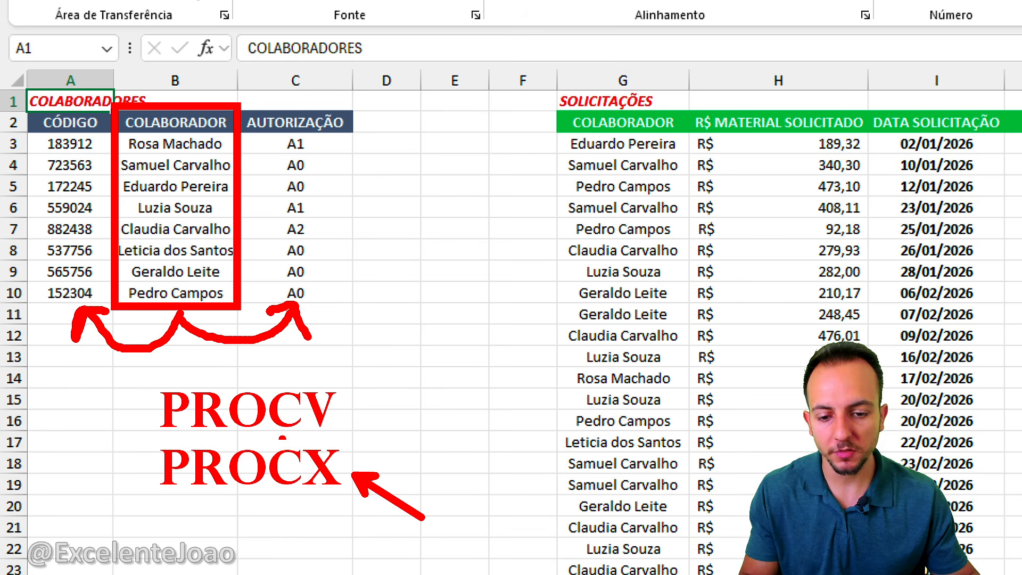
{"action": "mouse_move", "coordinate": [357, 404]}
{"action": "left_mouse_down"}
{"action": "mouse_move", "coordinate": [395, 407]}
{"action": "mouse_move", "coordinate": [153, 423]}
{"action": "mouse_move", "coordinate": [366, 418]}
{"action": "left_mouse_up"}
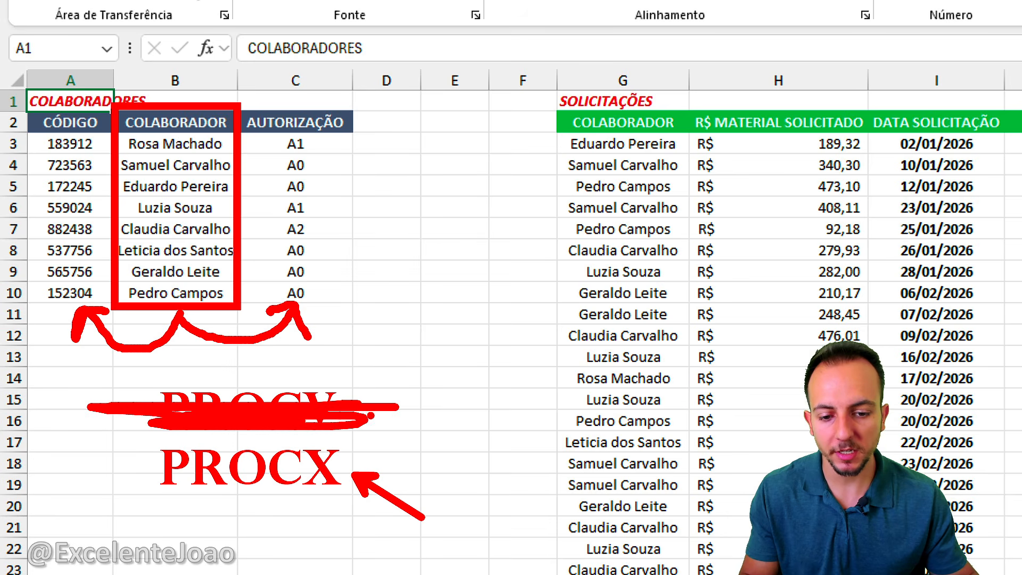
Step: Clear the PROCV and PROCX notes and the arrows below the boxed COLABORADOR column
{"action": "key", "text": "ctrl+z"}
{"action": "key", "text": "ctrl+z"}
{"action": "key", "text": "ctrl+z"}
{"action": "key", "text": "ctrl+z"}
{"action": "key", "text": "ctrl+z"}
{"action": "key", "text": "ctrl+z"}
{"action": "key", "text": "ctrl+z"}
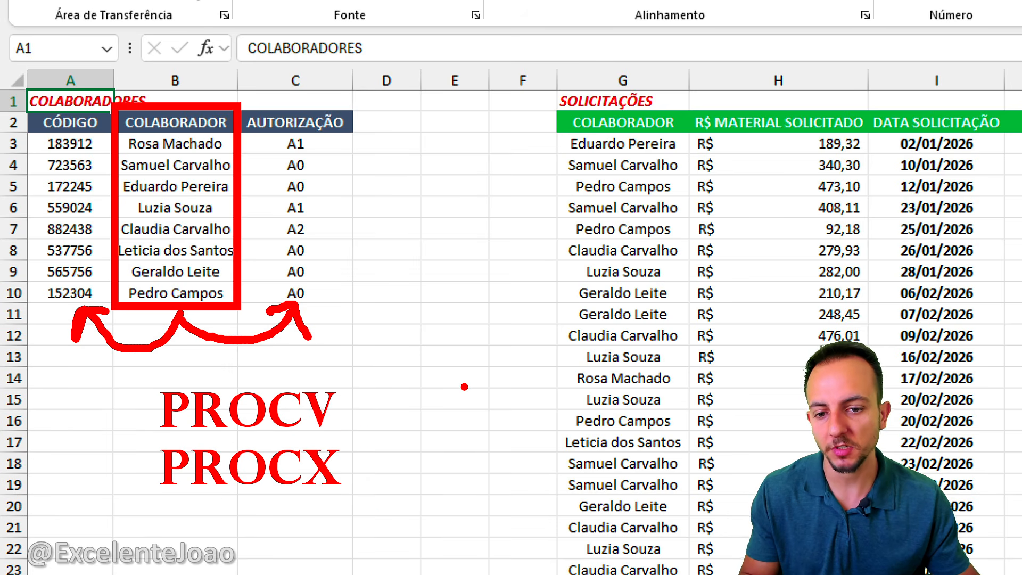
Step: Sketch arrows contrasting V, from COLABORADOR to AUTORIZAÇÃO only, with X, to both CÓDIGO and AUTORIZAÇÃO
{"action": "mouse_move", "coordinate": [173, 312]}
{"action": "left_mouse_down"}
{"action": "mouse_move", "coordinate": [264, 334]}
{"action": "mouse_move", "coordinate": [282, 292]}
{"action": "mouse_move", "coordinate": [295, 321]}
{"action": "left_mouse_up"}
{"action": "left_click_drag", "start_coordinate": [256, 351], "coordinate": [308, 341]}
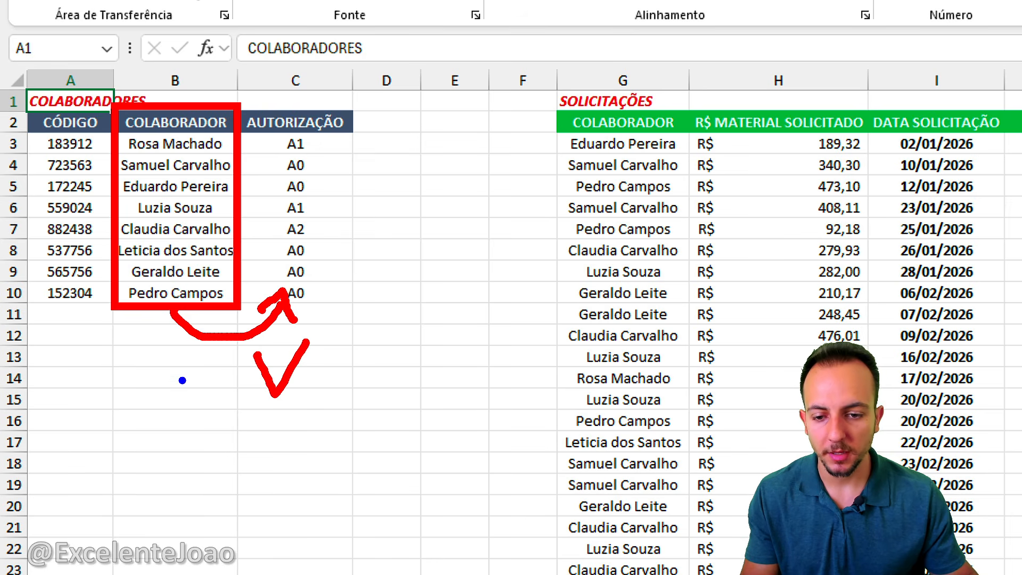
{"action": "left_click_drag", "start_coordinate": [176, 389], "coordinate": [59, 432]}
{"action": "left_click_drag", "start_coordinate": [59, 380], "coordinate": [93, 391]}
{"action": "mouse_move", "coordinate": [176, 388]}
{"action": "left_mouse_down"}
{"action": "mouse_move", "coordinate": [302, 403]}
{"action": "mouse_move", "coordinate": [317, 424]}
{"action": "left_mouse_up"}
{"action": "left_click_drag", "start_coordinate": [169, 510], "coordinate": [216, 470]}
{"action": "left_click_drag", "start_coordinate": [167, 476], "coordinate": [210, 515]}
{"action": "left_click", "coordinate": [277, 470]}
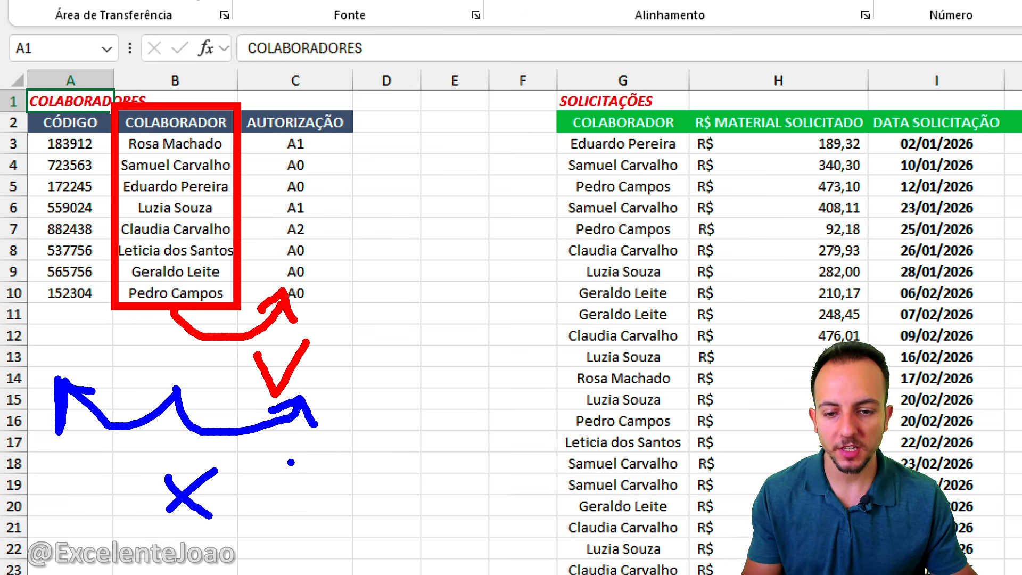
{"action": "key", "text": "Escape"}
{"action": "key", "text": "ctrl+2"}
{"action": "key", "text": "Escape"}
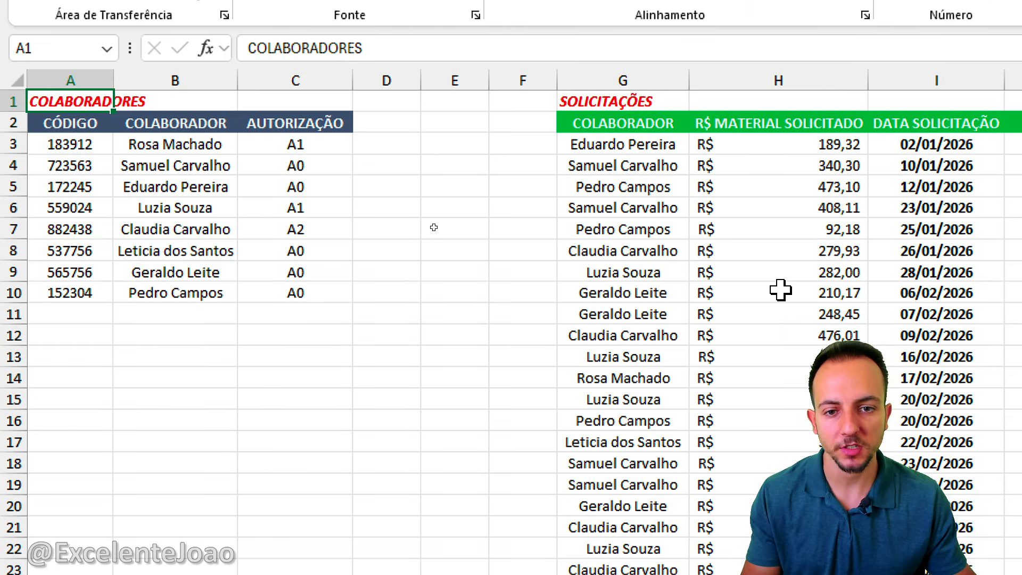
Step: Enter =PROCX(G3;B:B;A:A) in J3 to look up the first request's employee code in the CÓDIGO column
{"action": "left_click", "coordinate": [418, 150]}
{"action": "left_click", "coordinate": [377, 81]}
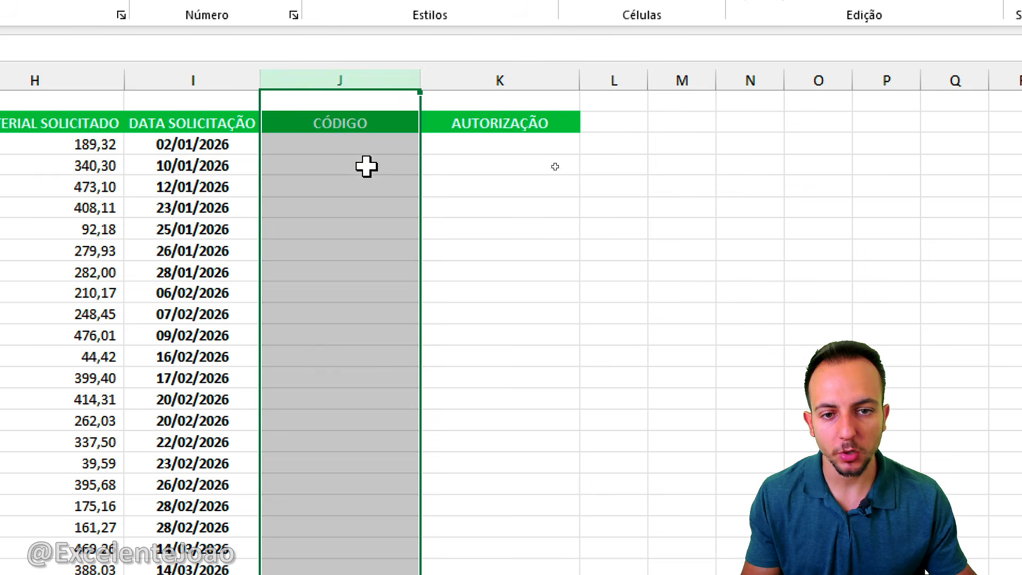
{"action": "left_click", "coordinate": [368, 143]}
{"action": "type", "text": "="}
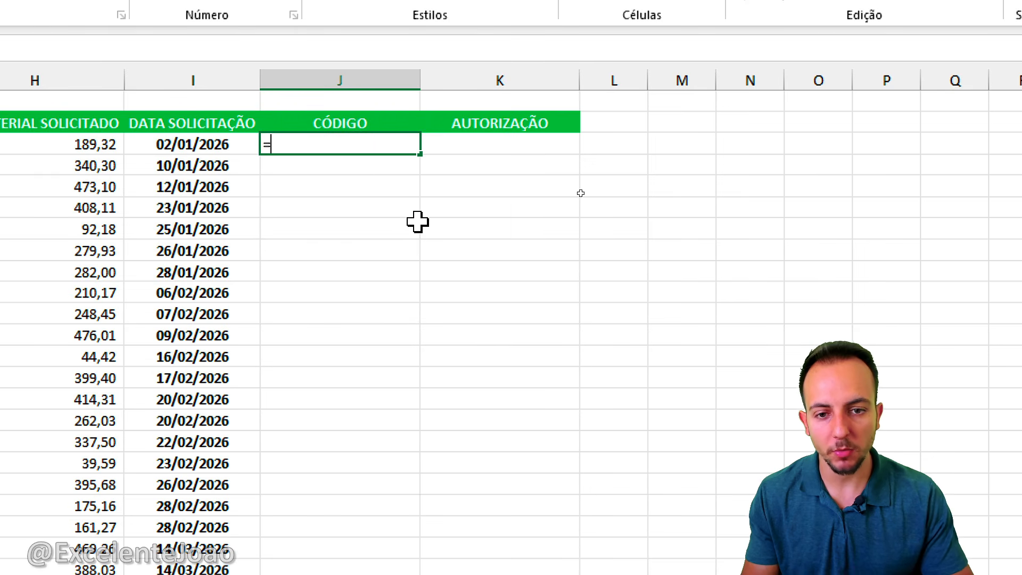
{"action": "type", "text": "PROCX"}
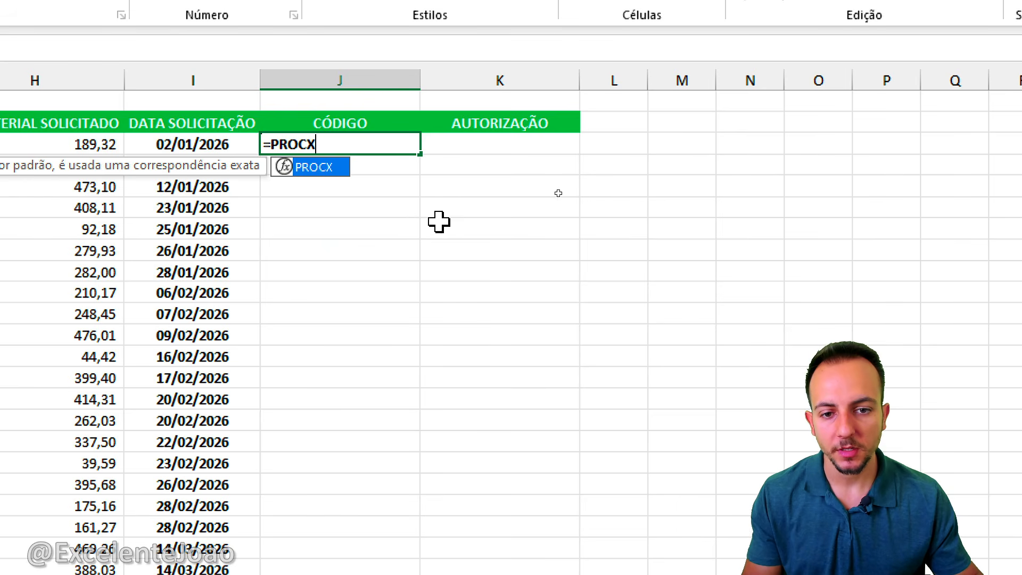
{"action": "double_click", "coordinate": [319, 167]}
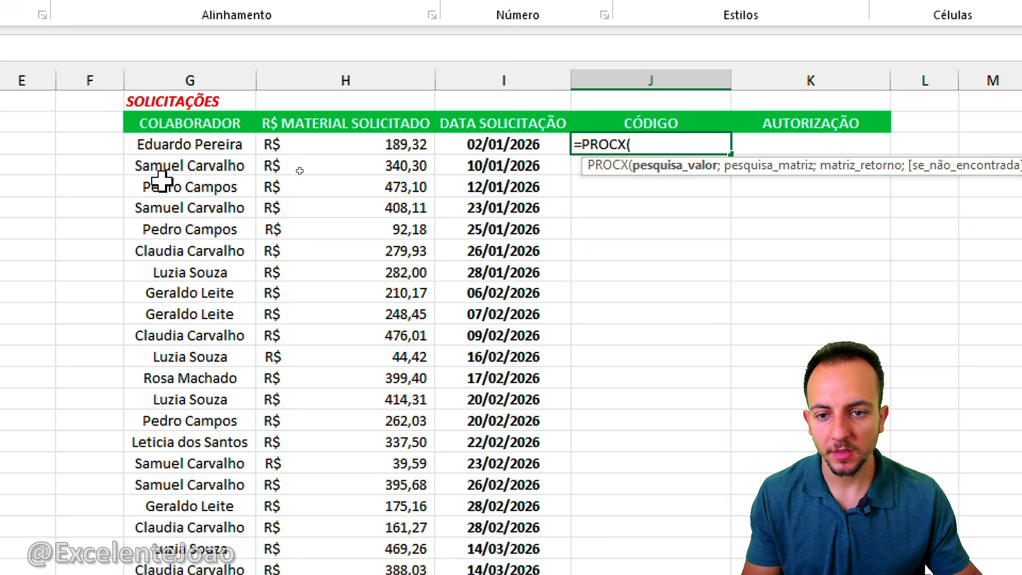
{"action": "left_click", "coordinate": [213, 143]}
{"action": "type", "text": ";"}
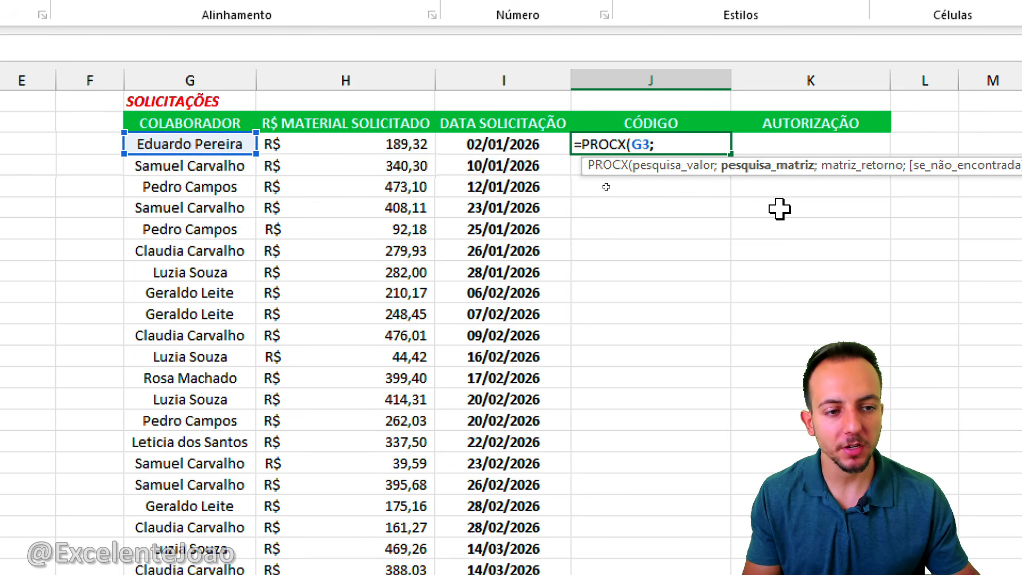
{"action": "left_click", "coordinate": [201, 78]}
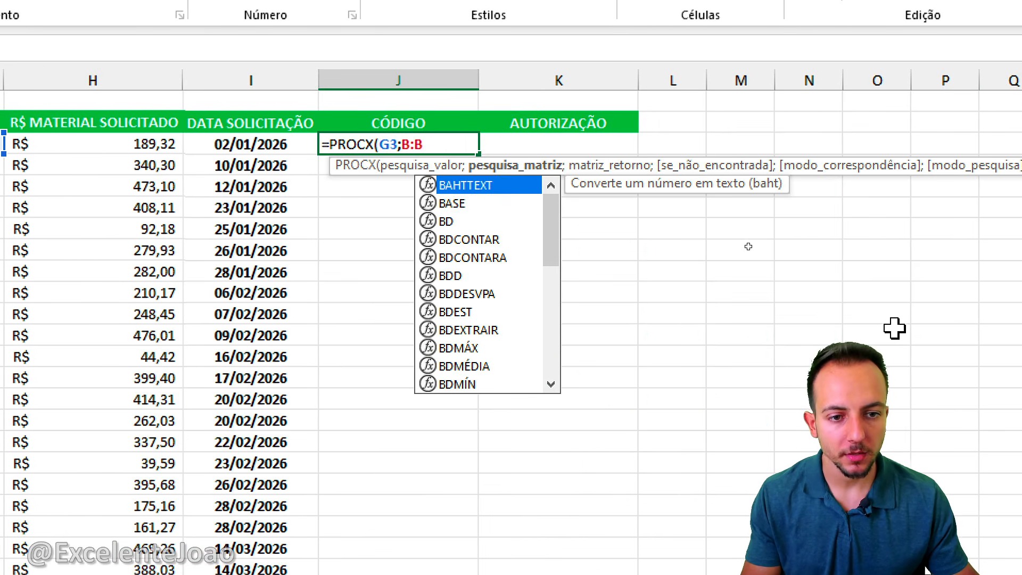
{"action": "type", "text": ";"}
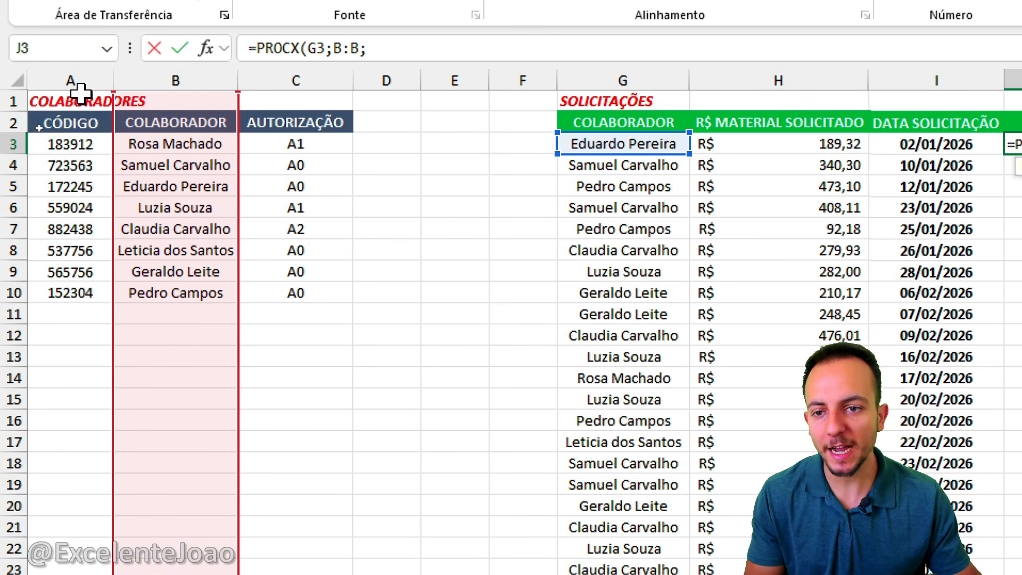
{"action": "left_click", "coordinate": [80, 85]}
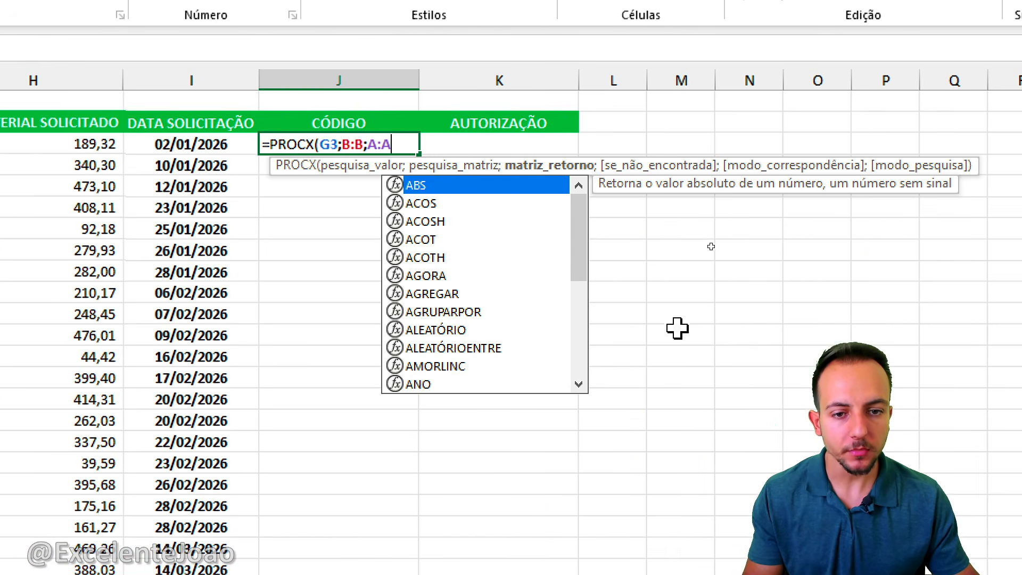
{"action": "key", "text": "Return"}
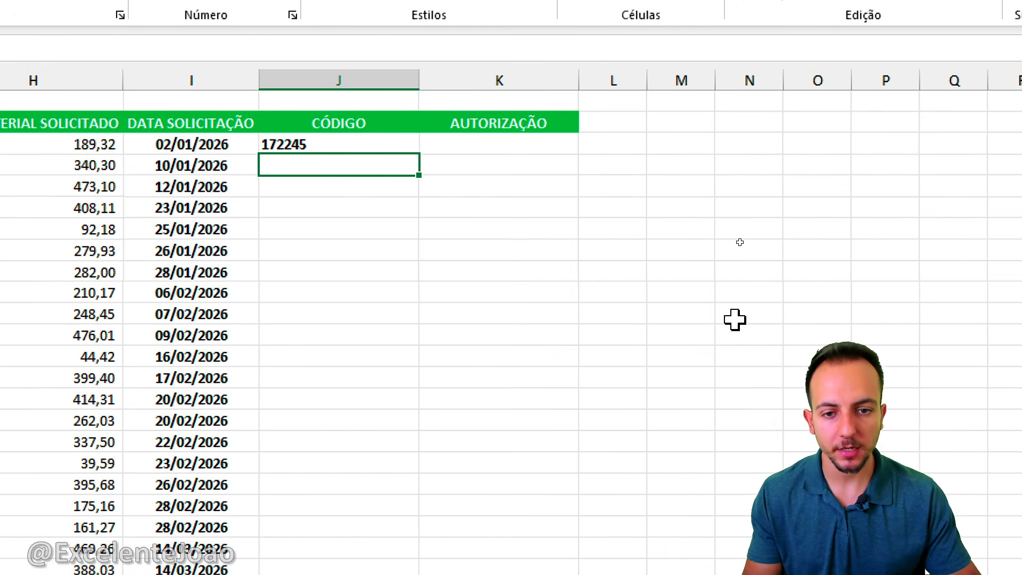
Step: Fill the J3 CÓDIGO formula down to the last request row, dated 30/12/2026
{"action": "left_click", "coordinate": [328, 142]}
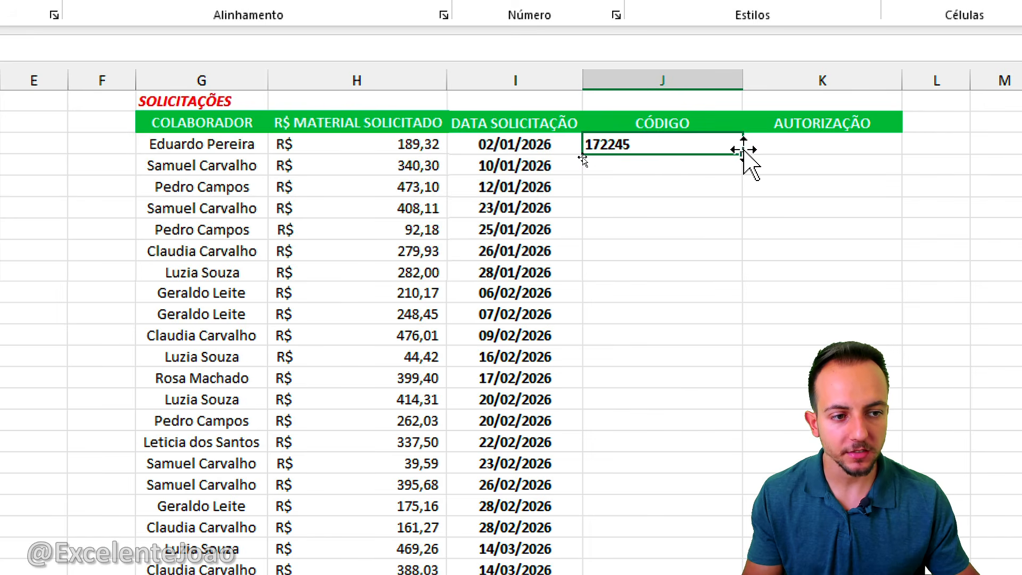
{"action": "left_click_drag", "start_coordinate": [743, 154], "coordinate": [691, 486]}
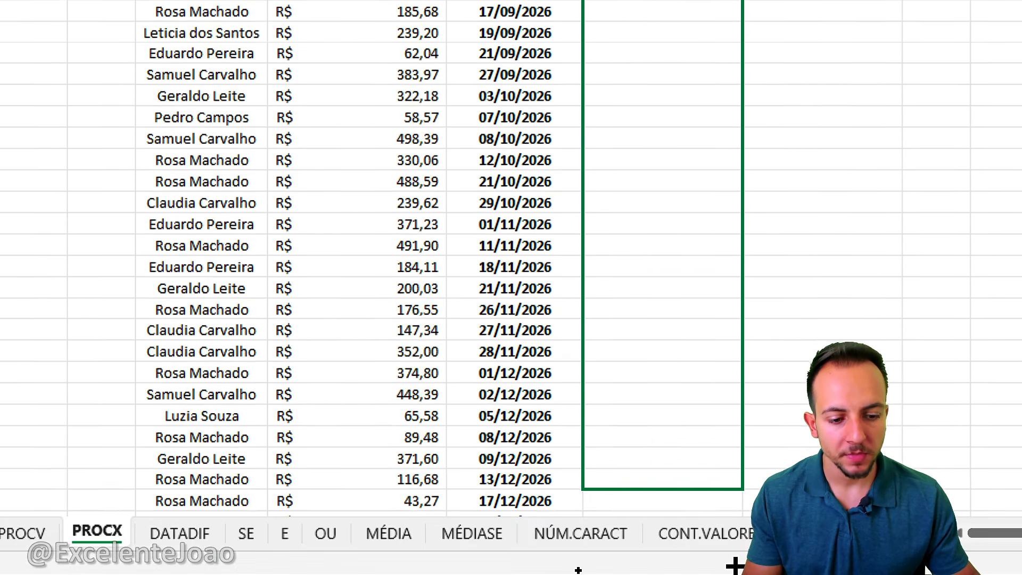
{"action": "left_click", "coordinate": [692, 434]}
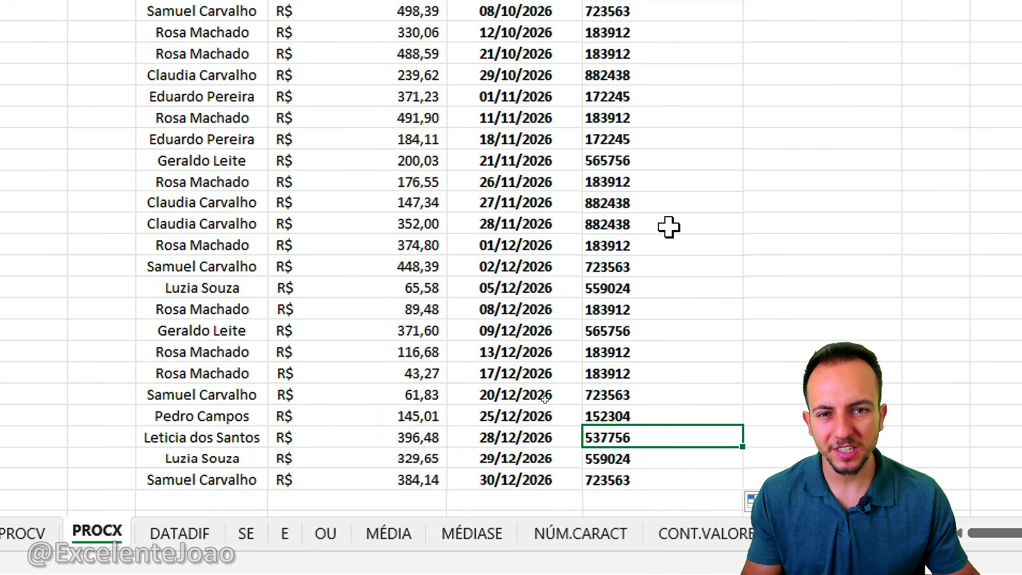
{"action": "scroll", "coordinate": [669, 227], "scroll_direction": "up", "scroll_amount": 20}
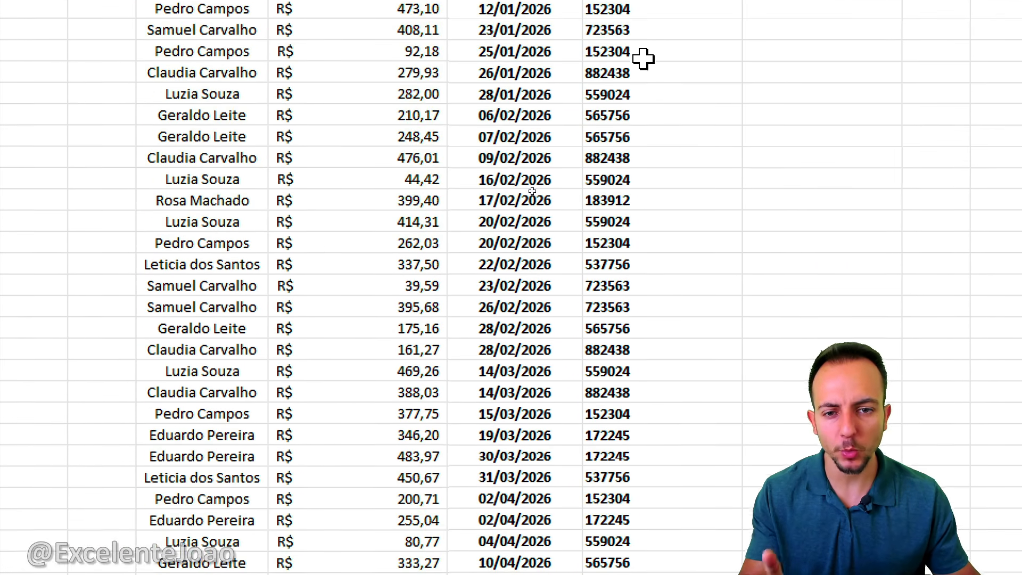
Step: Enter =PROCX(G3;B:B;C:C) in K3 to look up the first request's authorization level
{"action": "left_click", "coordinate": [862, 113]}
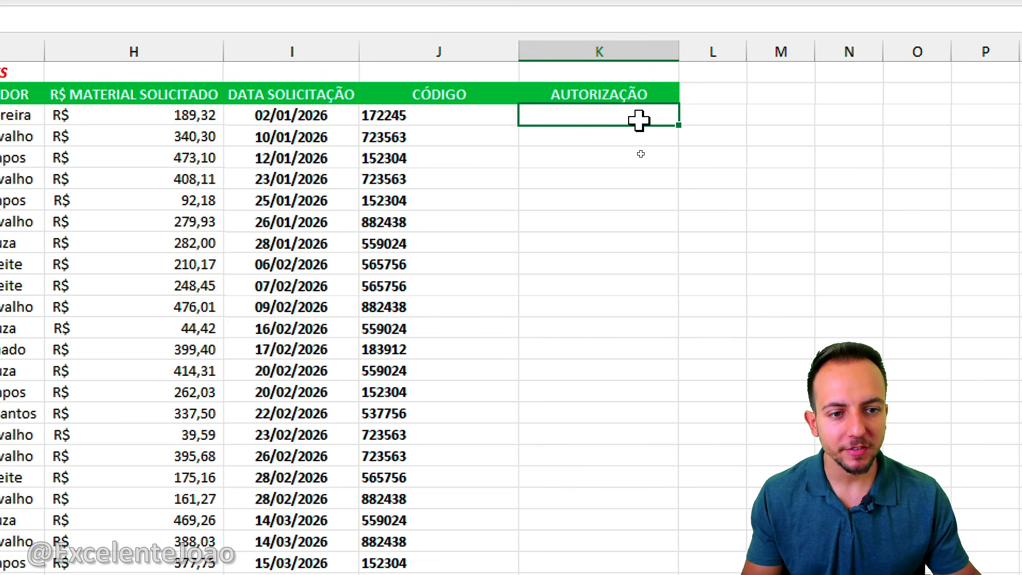
{"action": "type", "text": "=PROCX"}
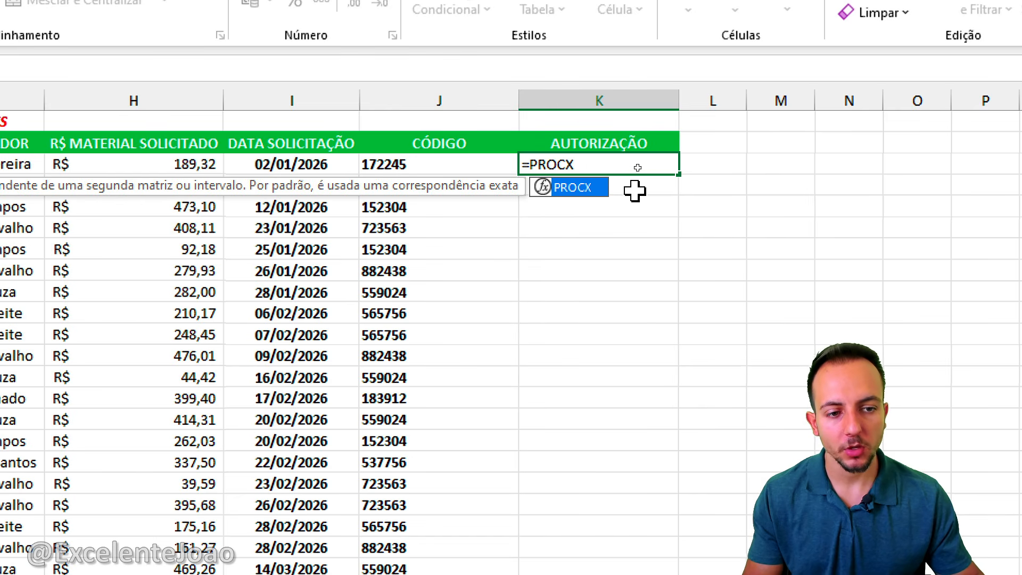
{"action": "double_click", "coordinate": [593, 190]}
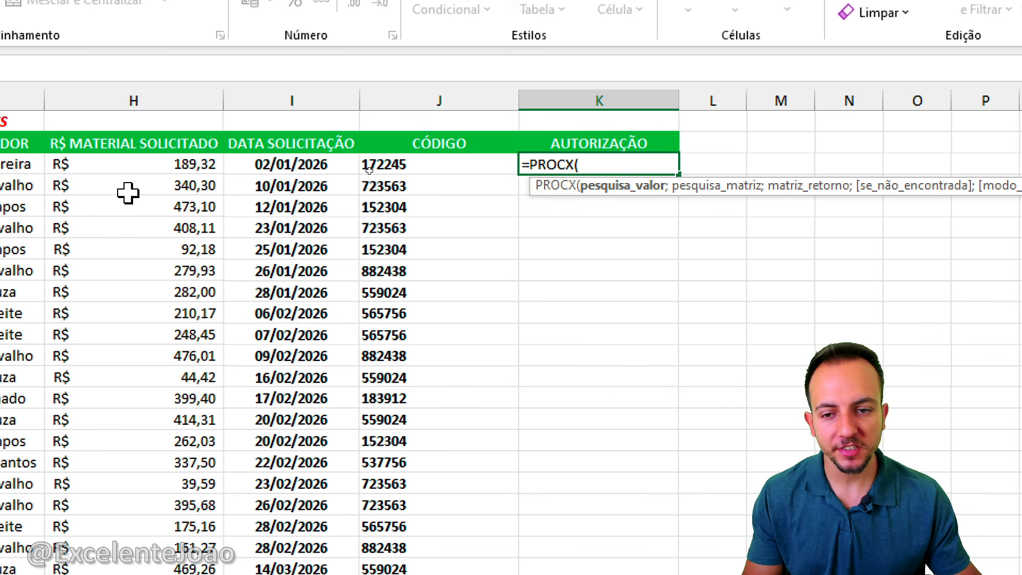
{"action": "left_click", "coordinate": [176, 164]}
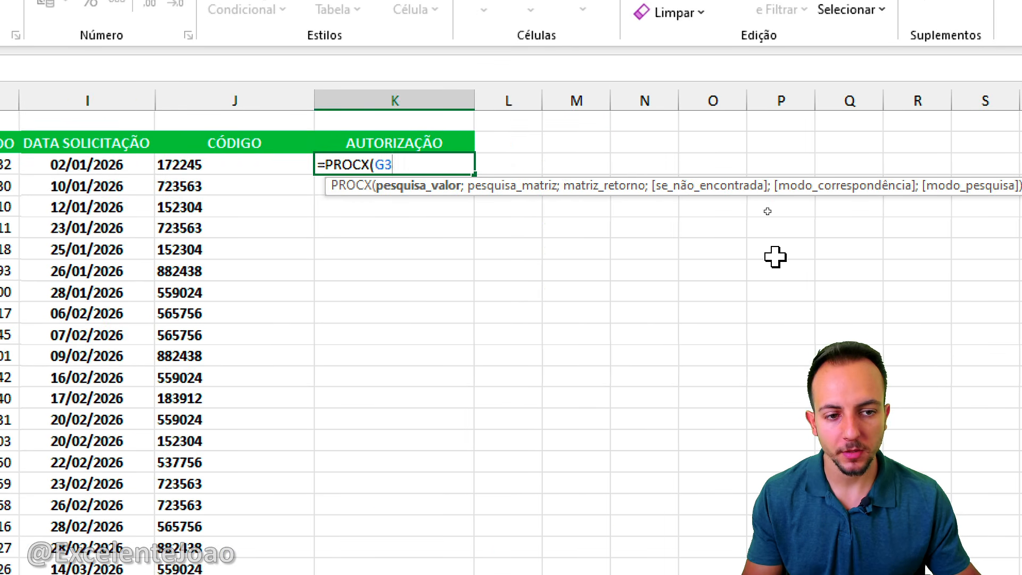
{"action": "type", "text": ";"}
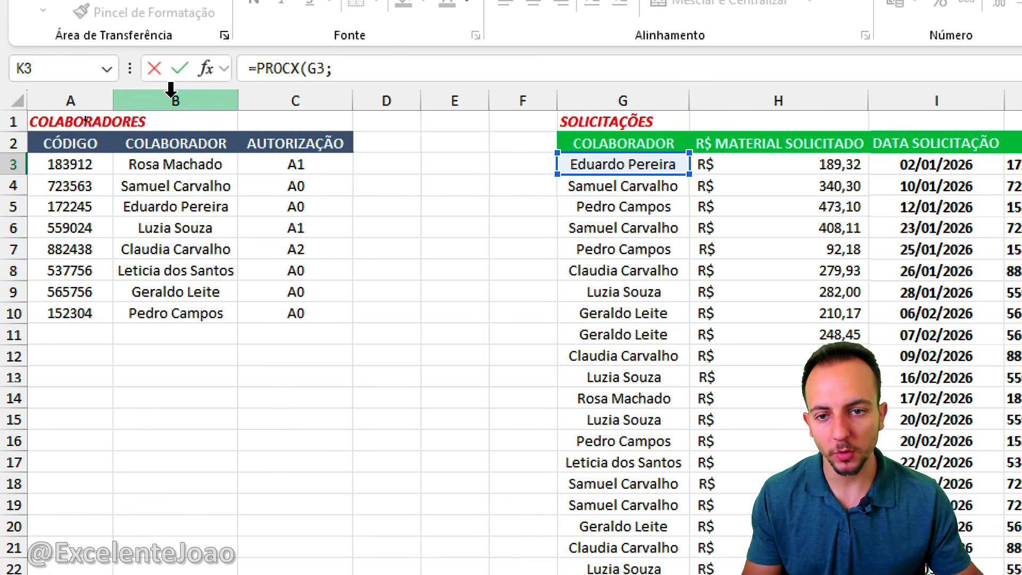
{"action": "left_click", "coordinate": [171, 97]}
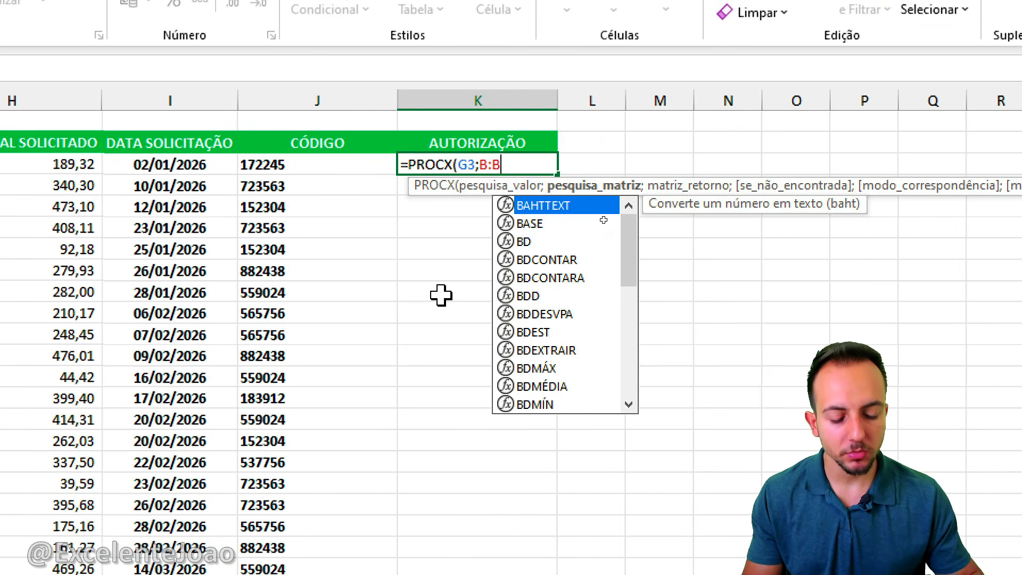
{"action": "type", "text": ";"}
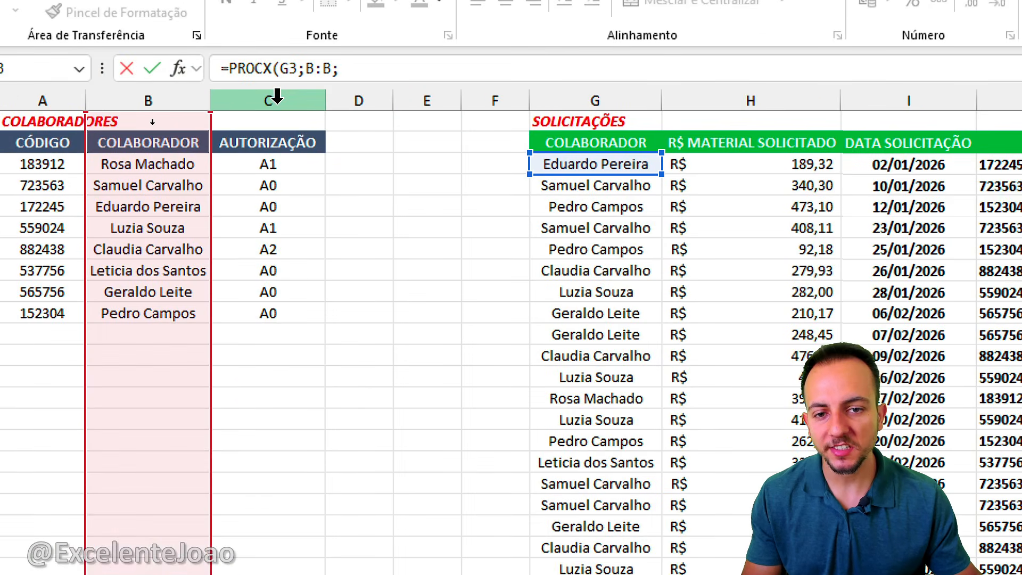
{"action": "left_click", "coordinate": [277, 97]}
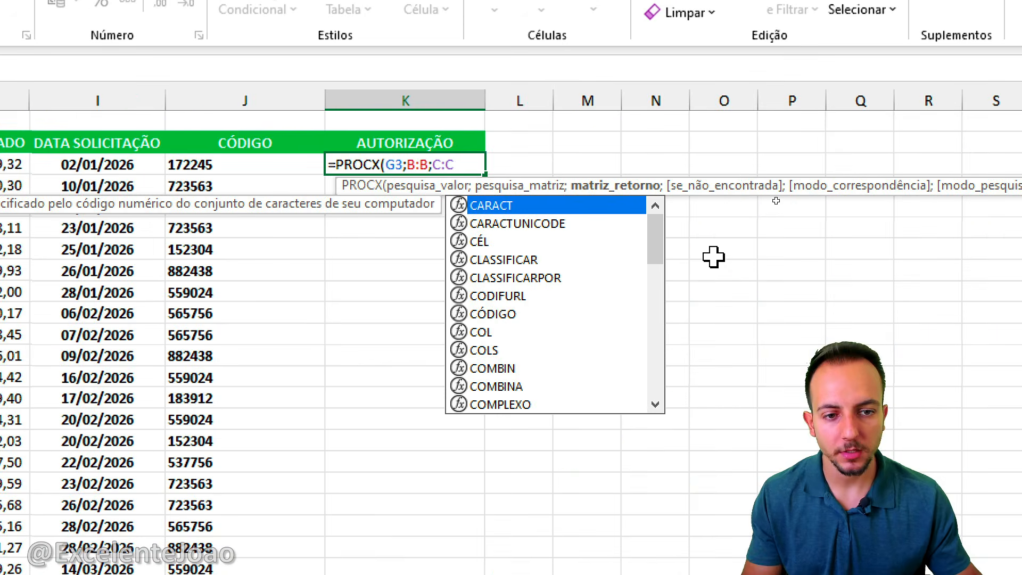
{"action": "key", "text": "Return"}
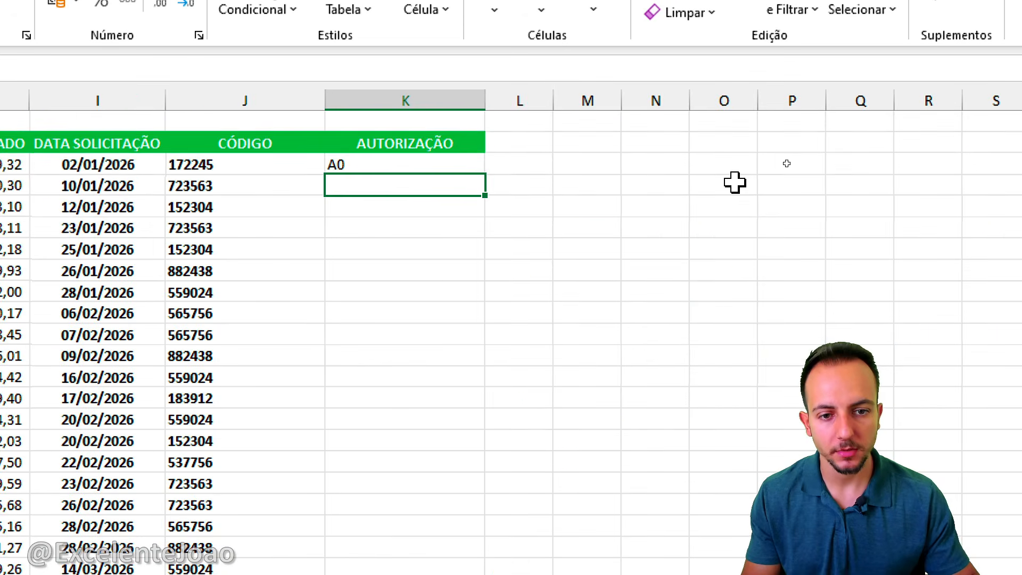
Step: Fill the K3 AUTORIZAÇÃO formula down to the last request row and return to the table header
{"action": "left_click", "coordinate": [410, 168]}
{"action": "left_click_drag", "start_coordinate": [482, 179], "coordinate": [427, 574]}
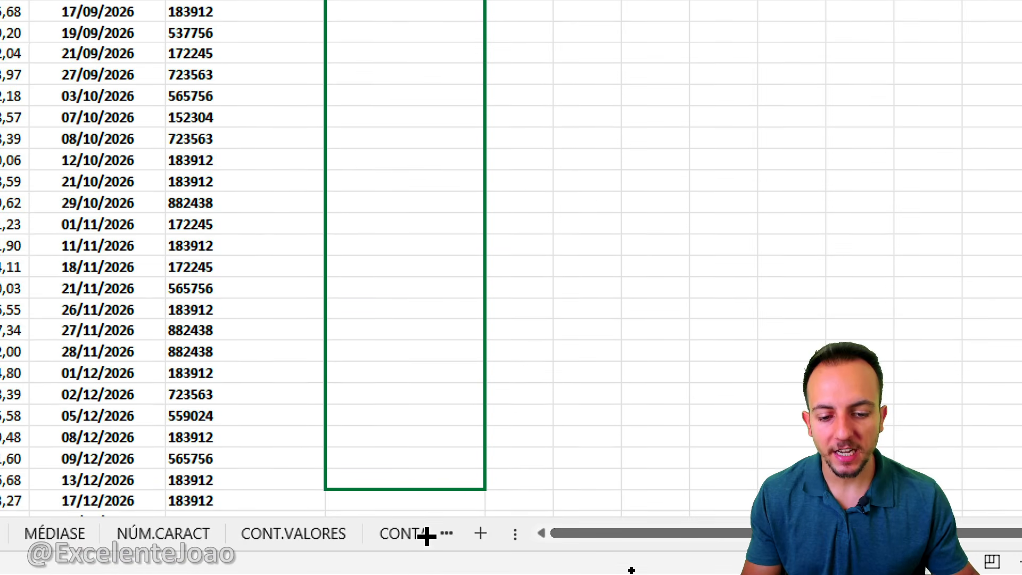
{"action": "left_click_drag", "start_coordinate": [427, 536], "coordinate": [420, 464]}
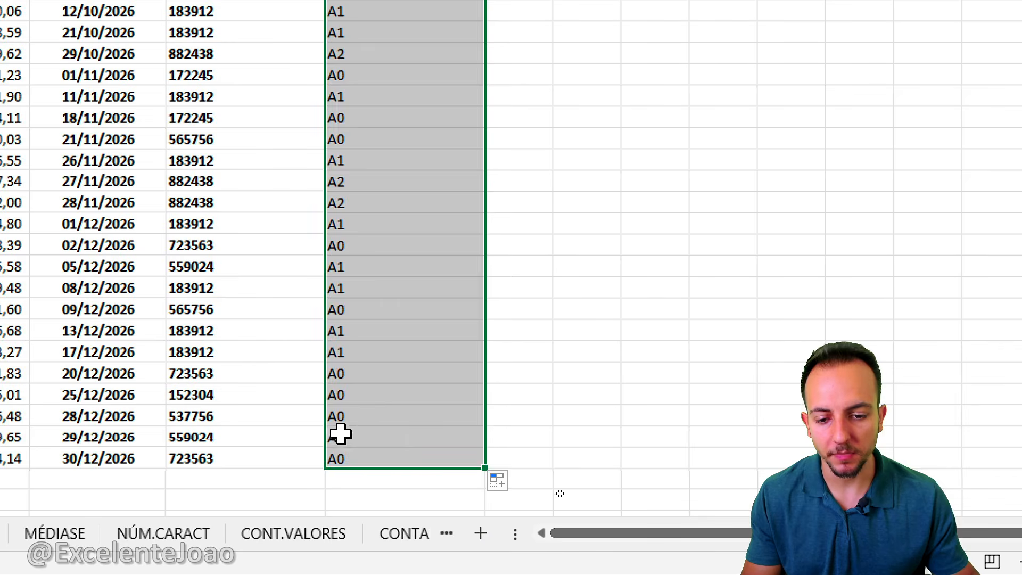
{"action": "left_click", "coordinate": [223, 396]}
{"action": "key", "text": "ctrl+Up"}
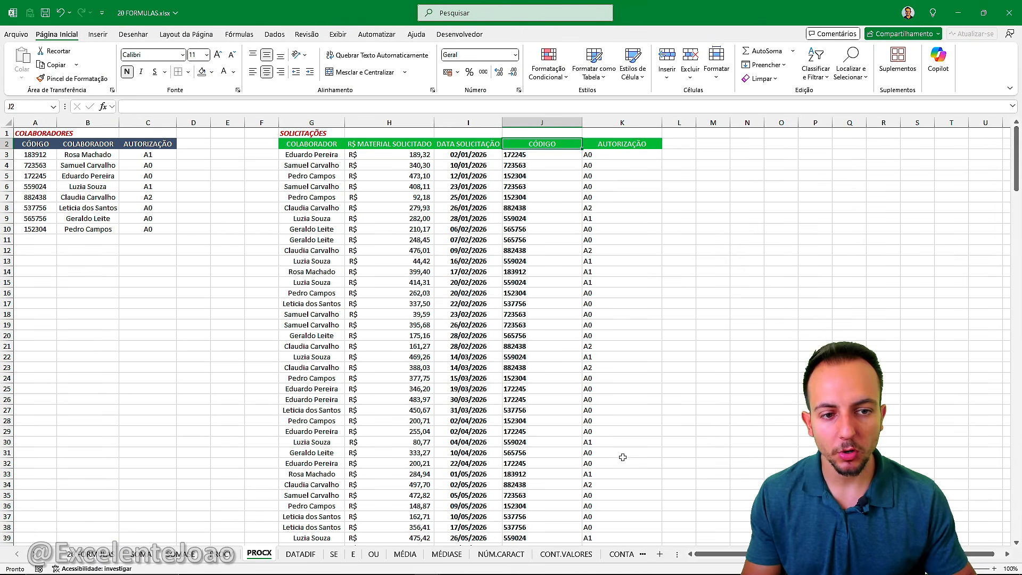
{"action": "left_click", "coordinate": [322, 147]}
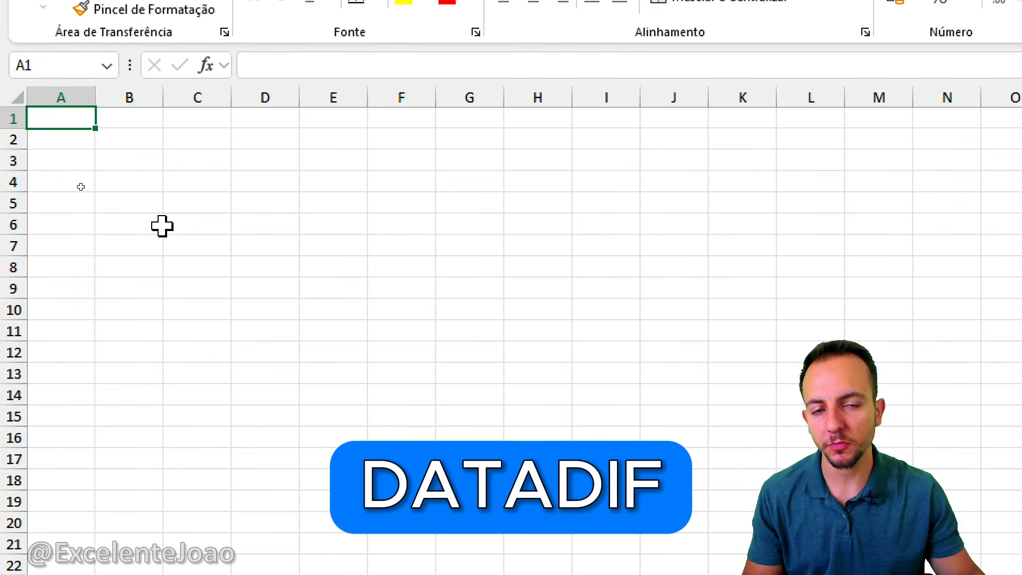
Step: Start the formula =DATADIF( in cell C5 of the blank sheet to check its function suggestions, and discard the entry
{"action": "left_click", "coordinate": [183, 204]}
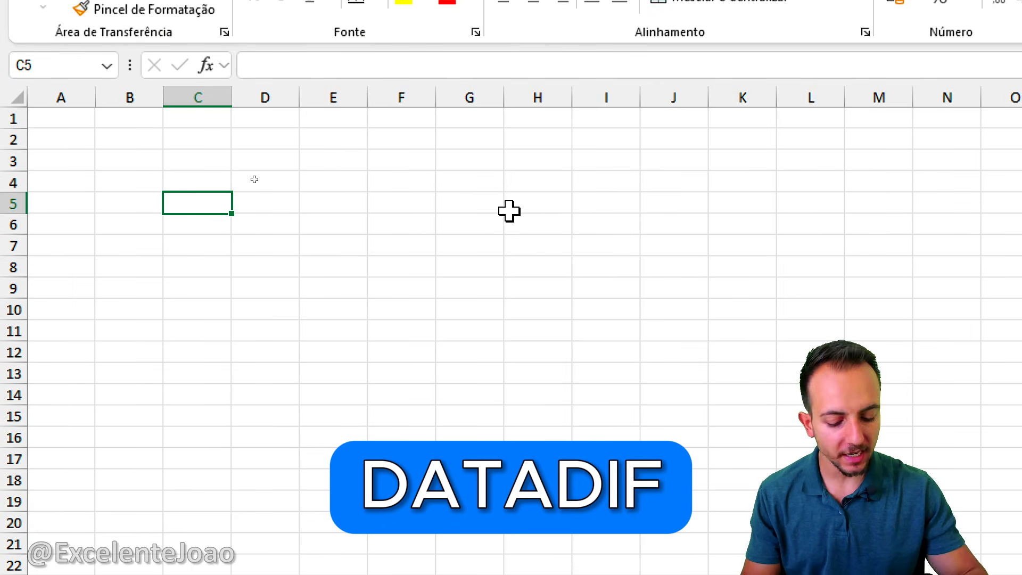
{"action": "type", "text": "=D"}
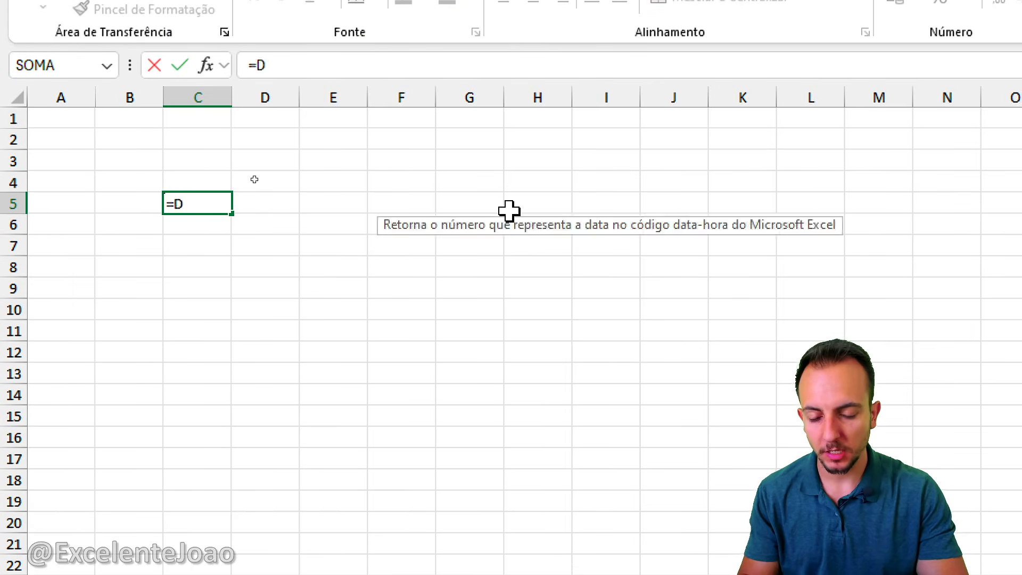
{"action": "type", "text": "ATADIF"}
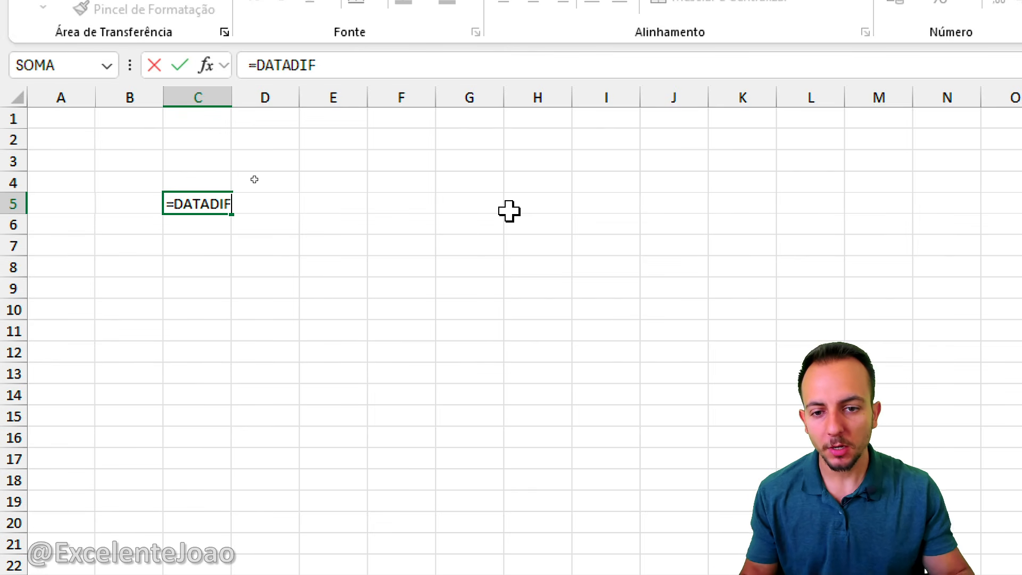
{"action": "key", "text": "BackSpace"}
{"action": "key", "text": "BackSpace"}
{"action": "key", "text": "BackSpace"}
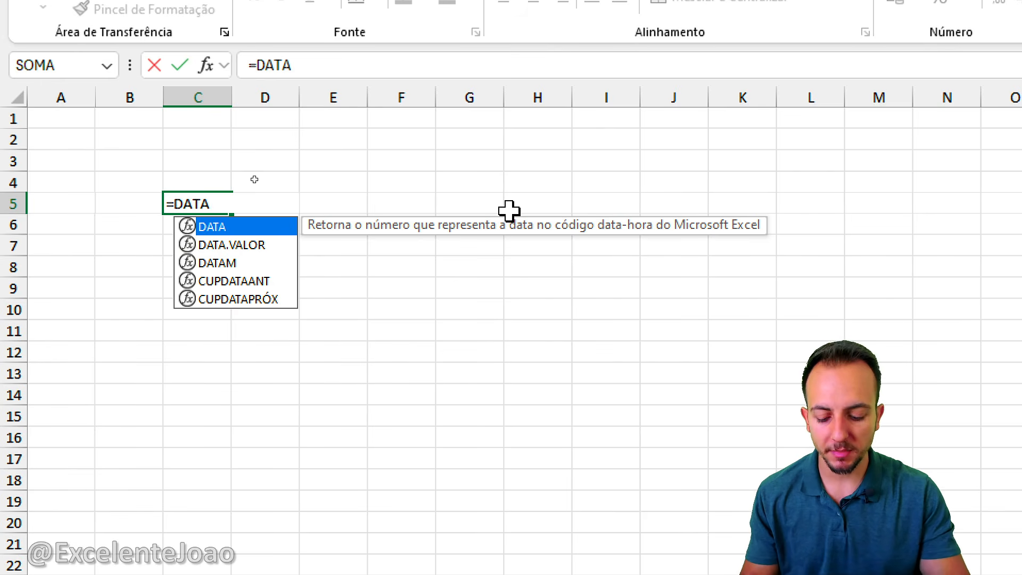
{"action": "type", "text": "DIF"}
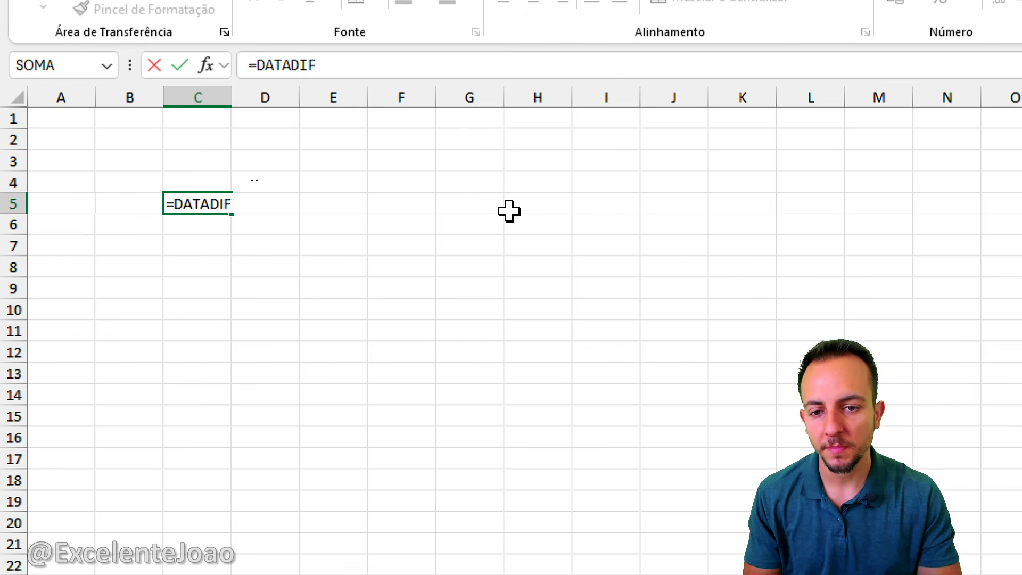
{"action": "type", "text": "("}
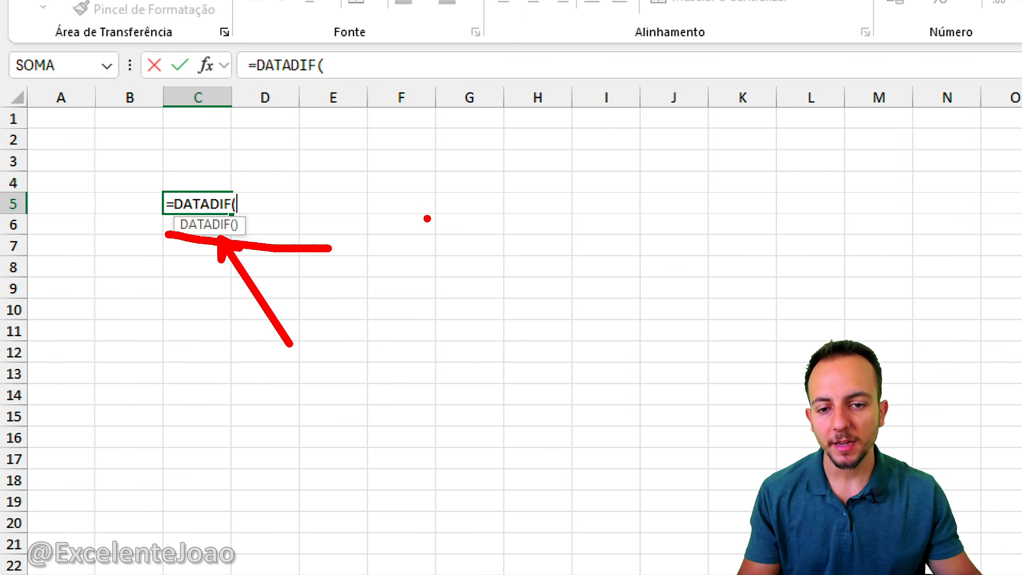
{"action": "key", "text": "Escape"}
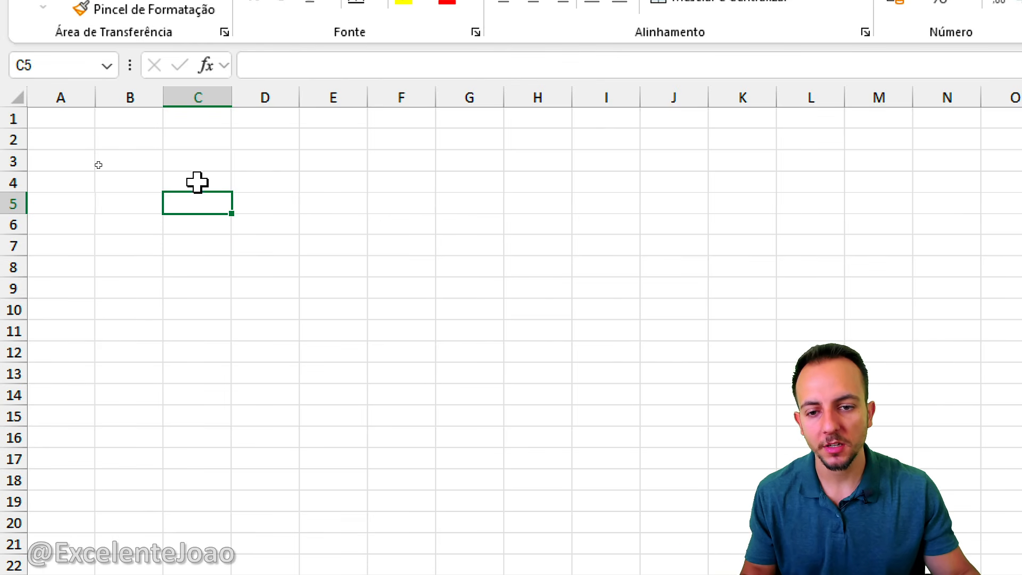
Step: Enter the date 01/01/2001 in cell C4 of the blank sheet
{"action": "left_click", "coordinate": [199, 183]}
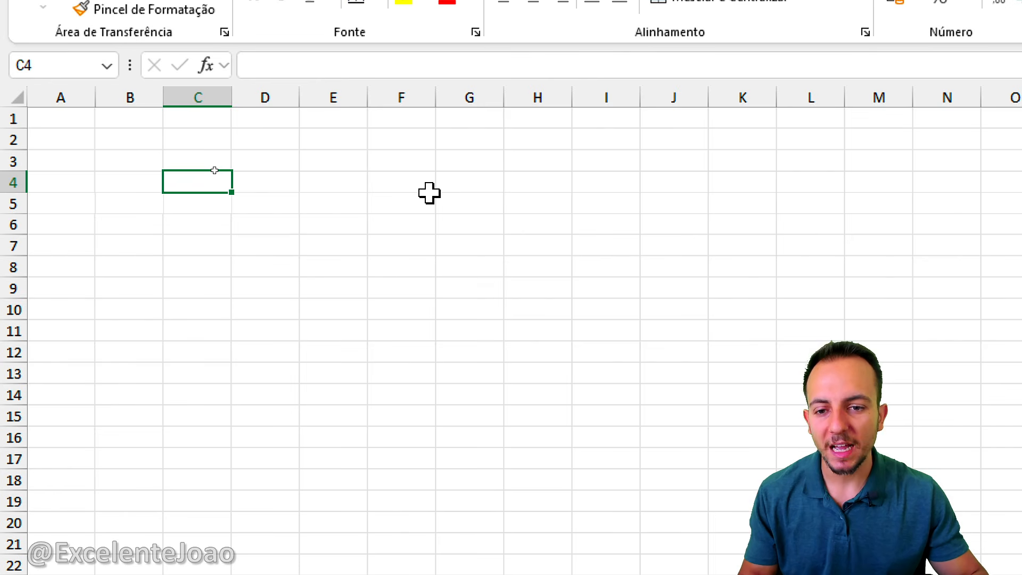
{"action": "type", "text": "01/0"}
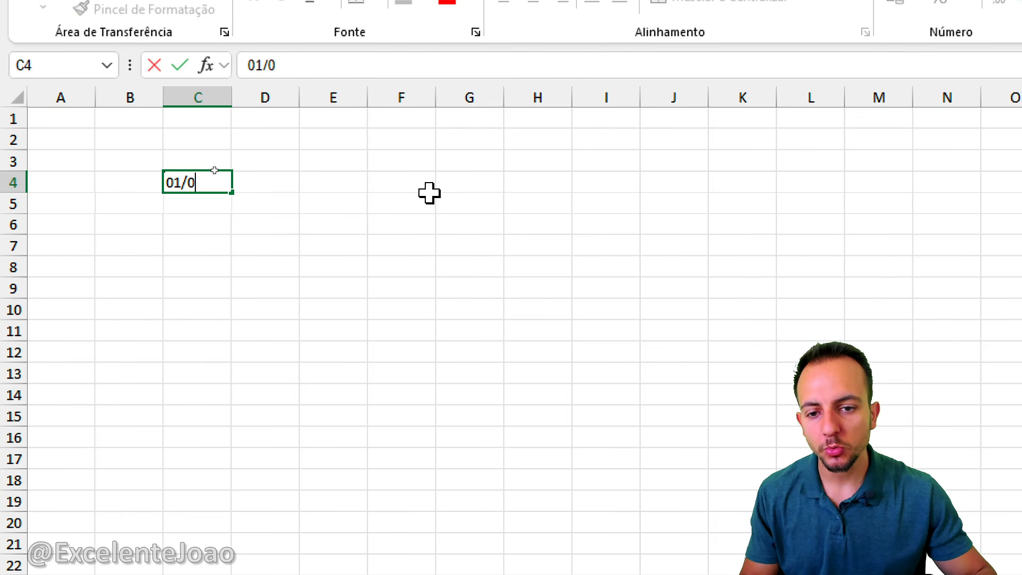
{"action": "type", "text": "1/2001"}
{"action": "key", "text": "Return"}
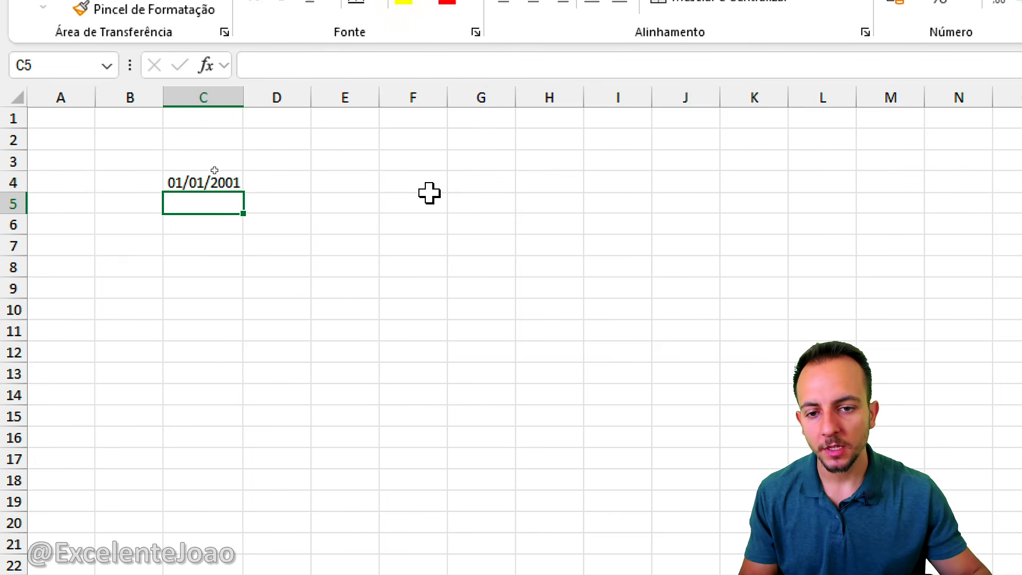
{"action": "left_click", "coordinate": [221, 185]}
{"action": "left_click", "coordinate": [228, 200]}
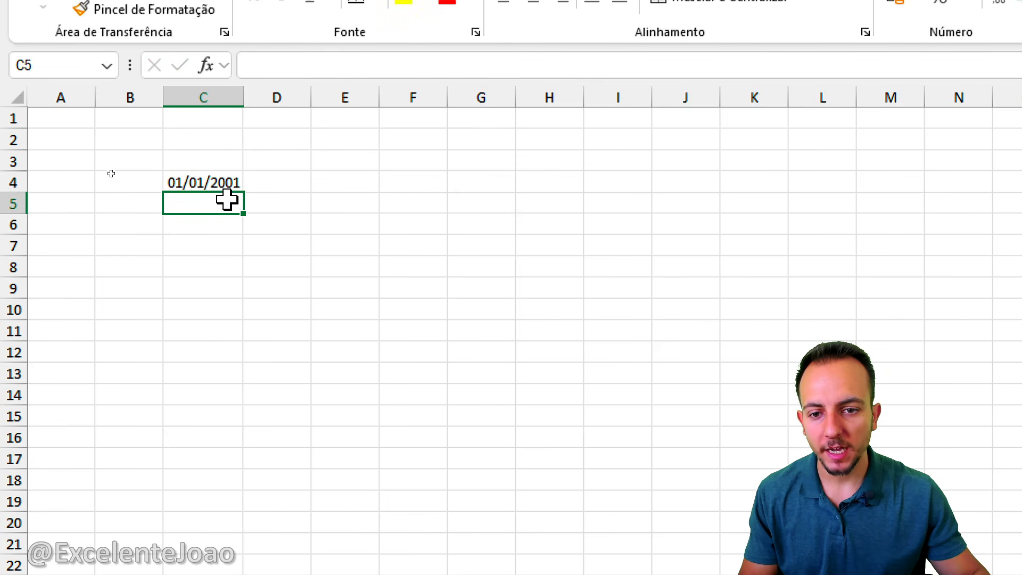
{"action": "left_click", "coordinate": [218, 187]}
{"action": "left_click", "coordinate": [213, 203]}
{"action": "left_click", "coordinate": [206, 183]}
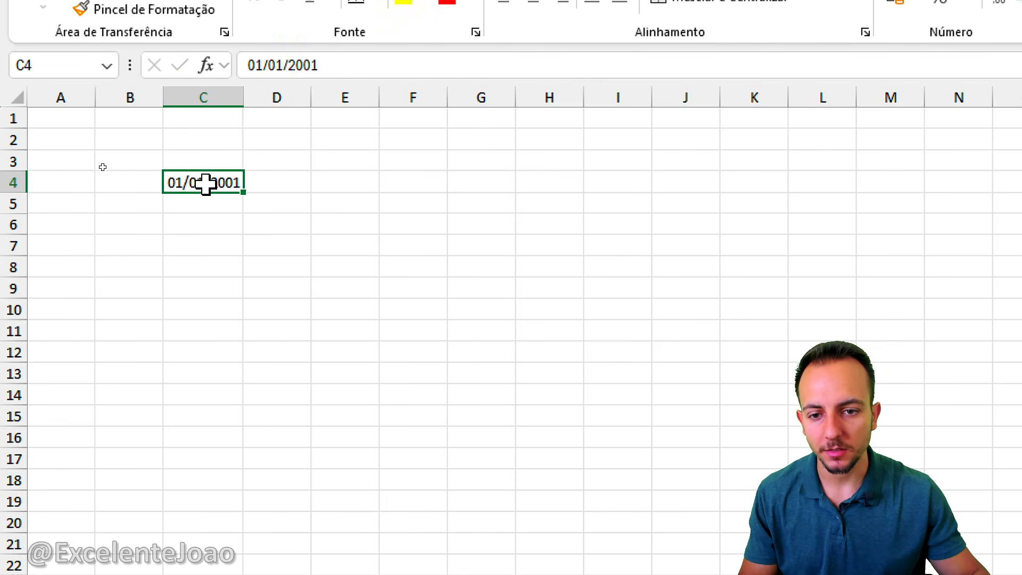
{"action": "left_click", "coordinate": [199, 204]}
{"action": "left_click", "coordinate": [210, 181]}
Step: Enter the date 20/03/2025 in cell C5, below the first date
{"action": "left_click", "coordinate": [217, 200]}
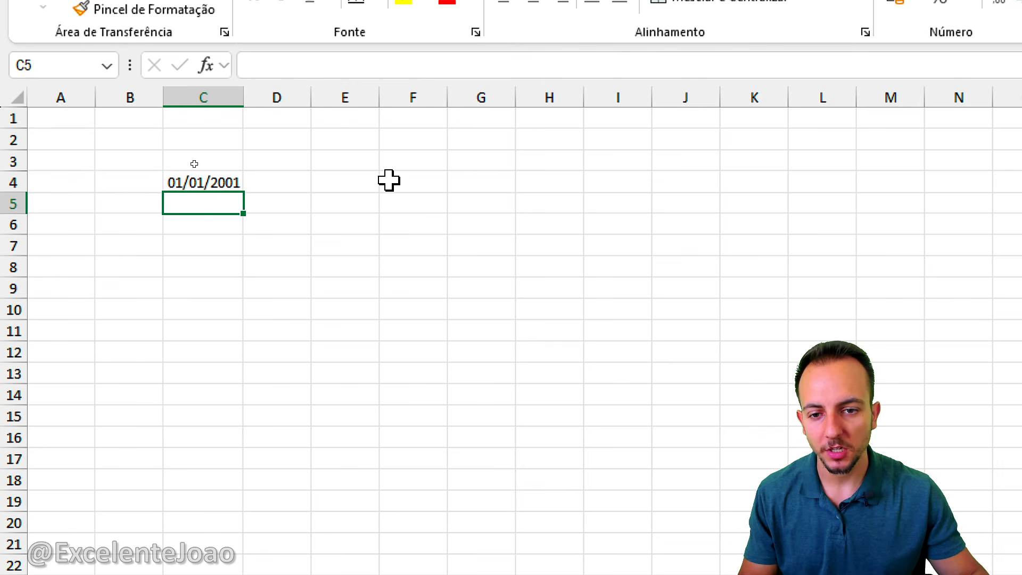
{"action": "type", "text": "20/03/2025"}
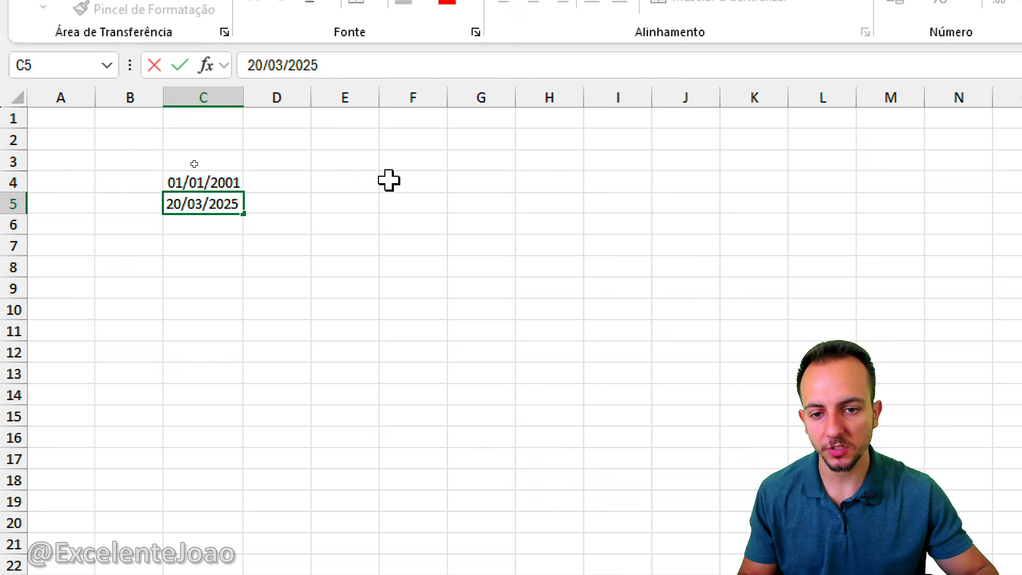
{"action": "key", "text": "Return"}
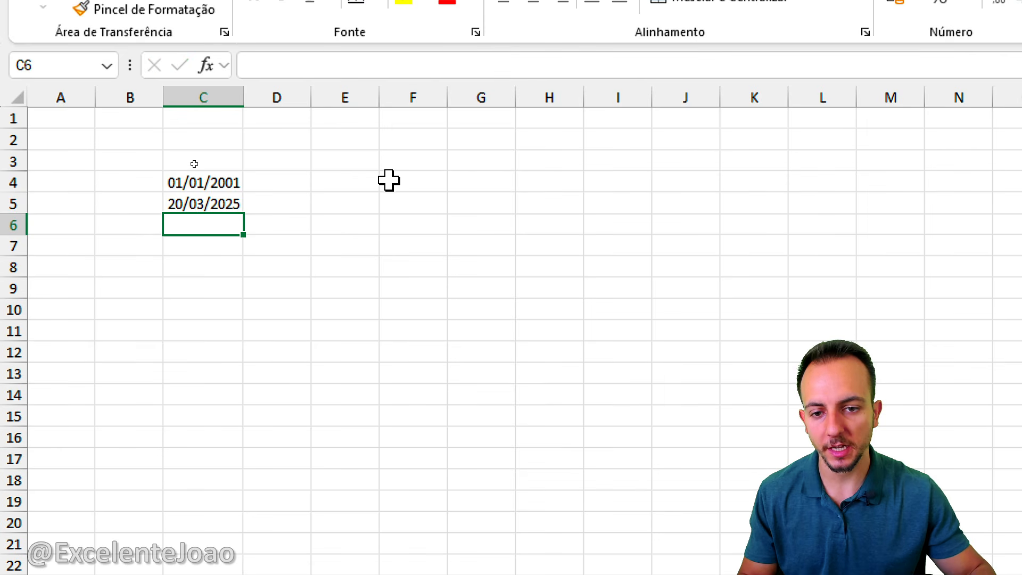
Step: Enter =C5-C4 in cell C8 to calculate the number of days between the two dates
{"action": "left_click", "coordinate": [193, 266]}
{"action": "type", "text": "="}
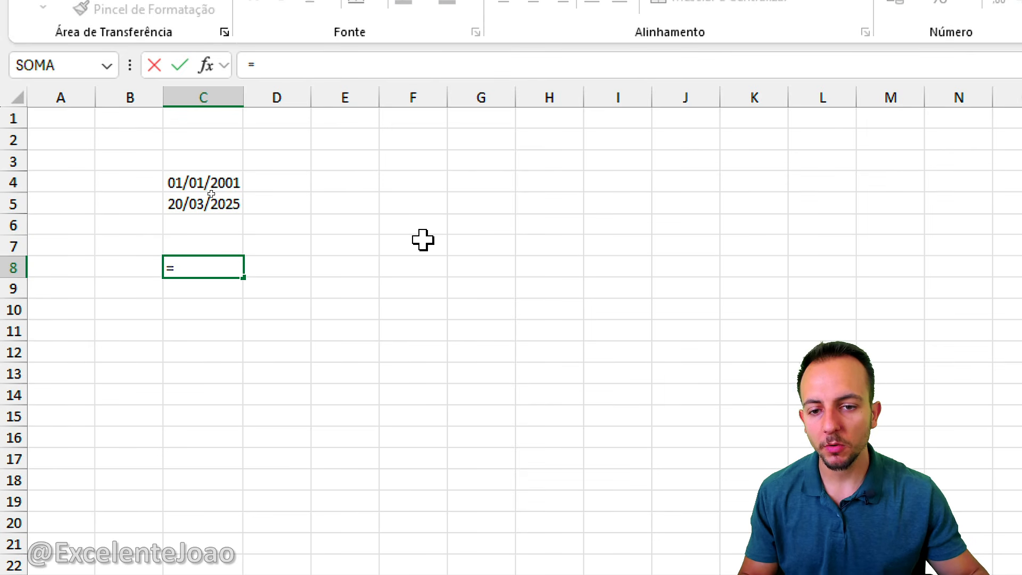
{"action": "left_click", "coordinate": [227, 204]}
{"action": "type", "text": "-"}
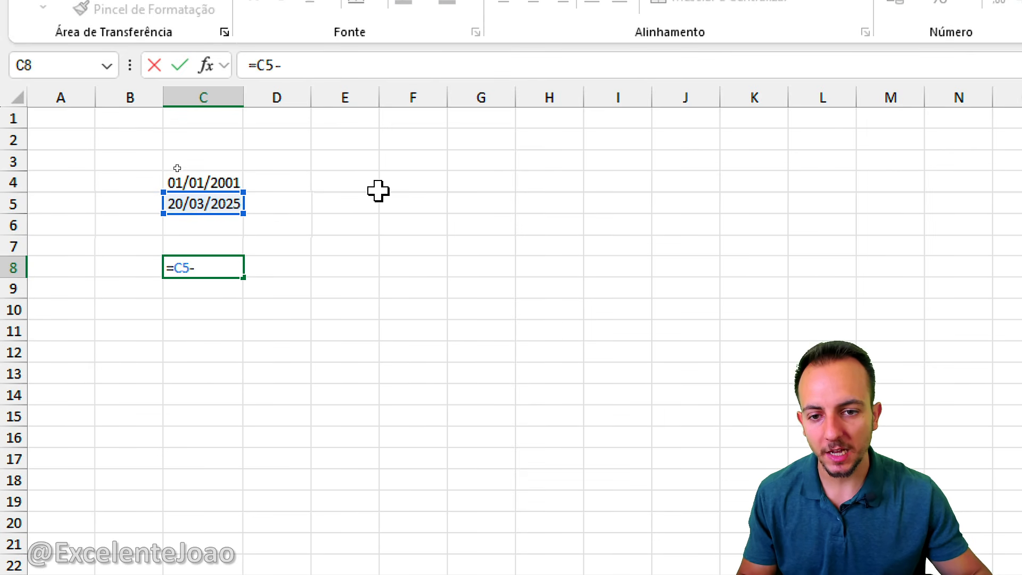
{"action": "left_click", "coordinate": [230, 181]}
{"action": "key", "text": "Return"}
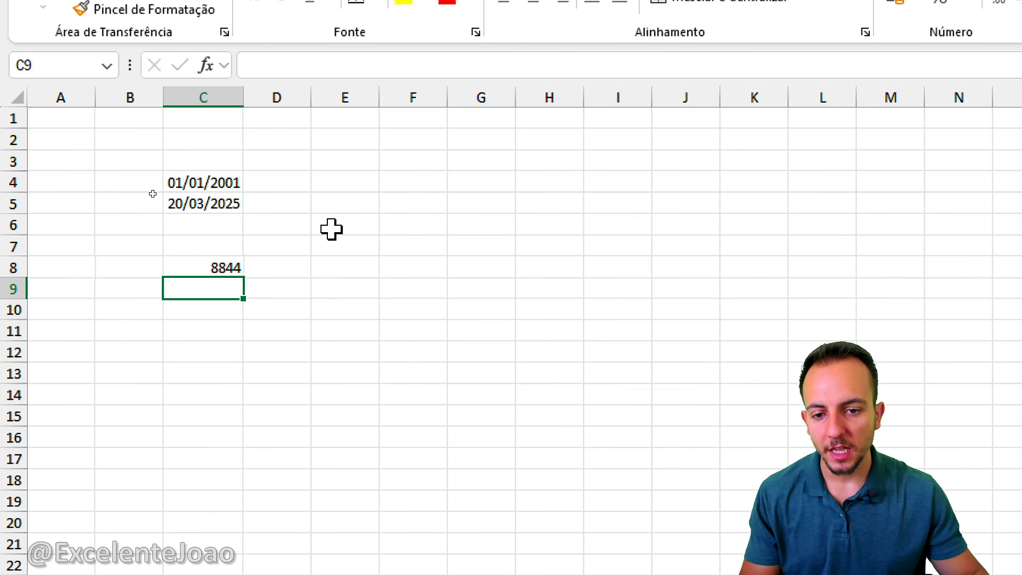
{"action": "mouse_move", "coordinate": [224, 239]}
{"action": "left_mouse_down"}
{"action": "mouse_move", "coordinate": [274, 287]}
{"action": "mouse_move", "coordinate": [209, 241]}
{"action": "left_mouse_up"}
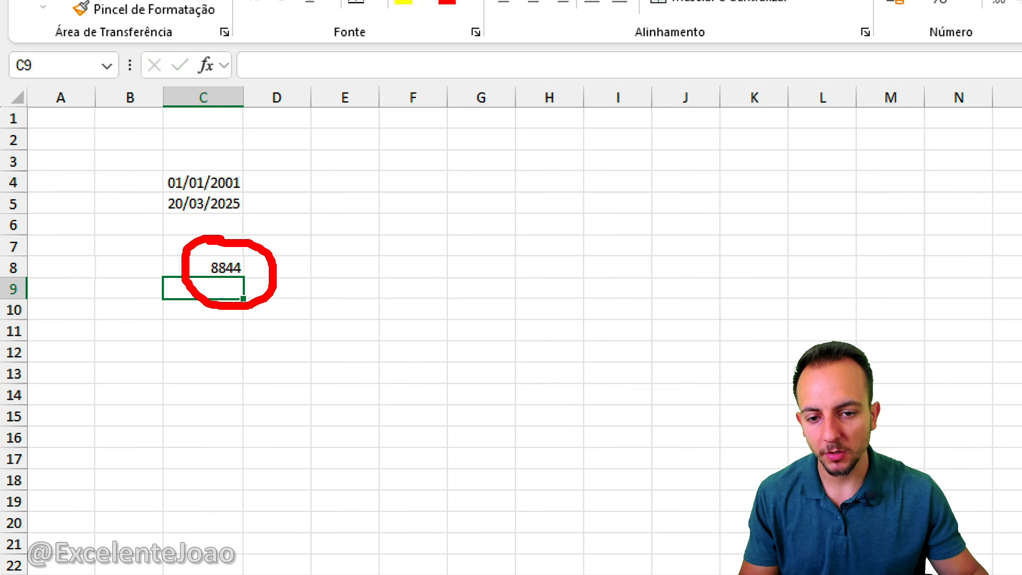
{"action": "left_click_drag", "start_coordinate": [290, 294], "coordinate": [339, 331]}
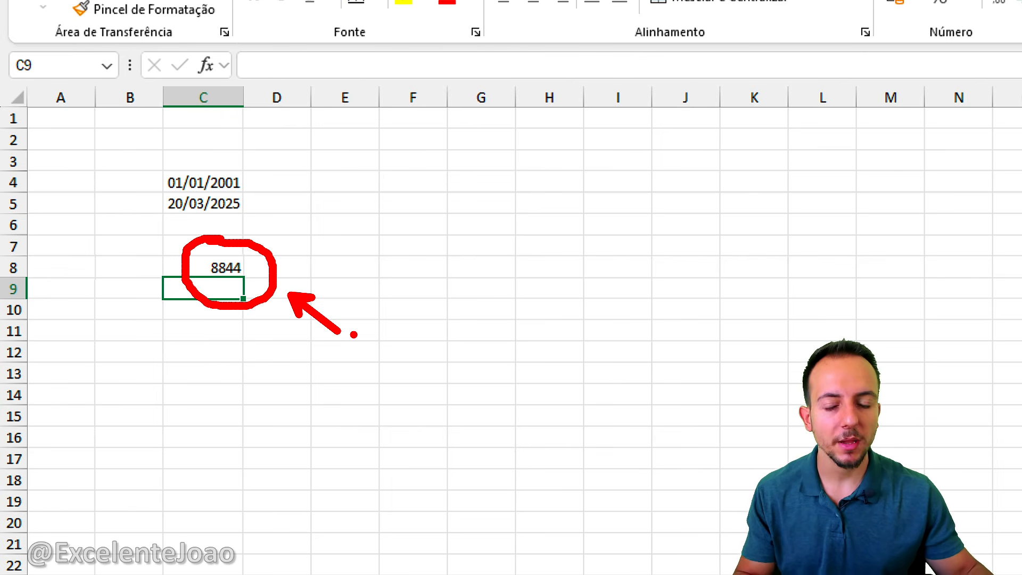
Step: Clear the sample dates and the subtraction formula from the range C2:C10
{"action": "mouse_move", "coordinate": [241, 138]}
{"action": "left_mouse_down"}
{"action": "mouse_move", "coordinate": [210, 267]}
{"action": "mouse_move", "coordinate": [213, 311]}
{"action": "left_mouse_up"}
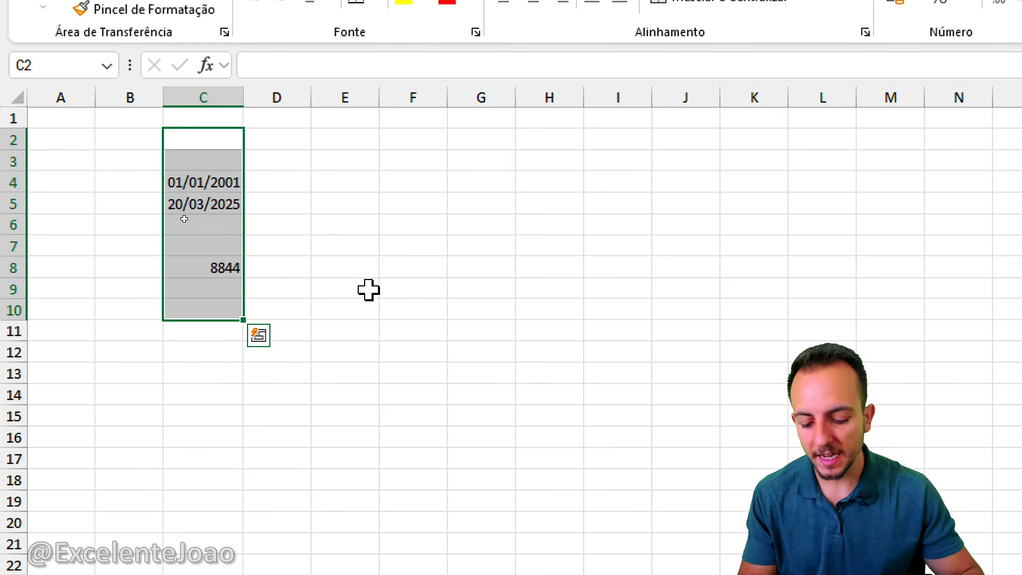
{"action": "key", "text": "Delete"}
{"action": "left_click", "coordinate": [368, 290]}
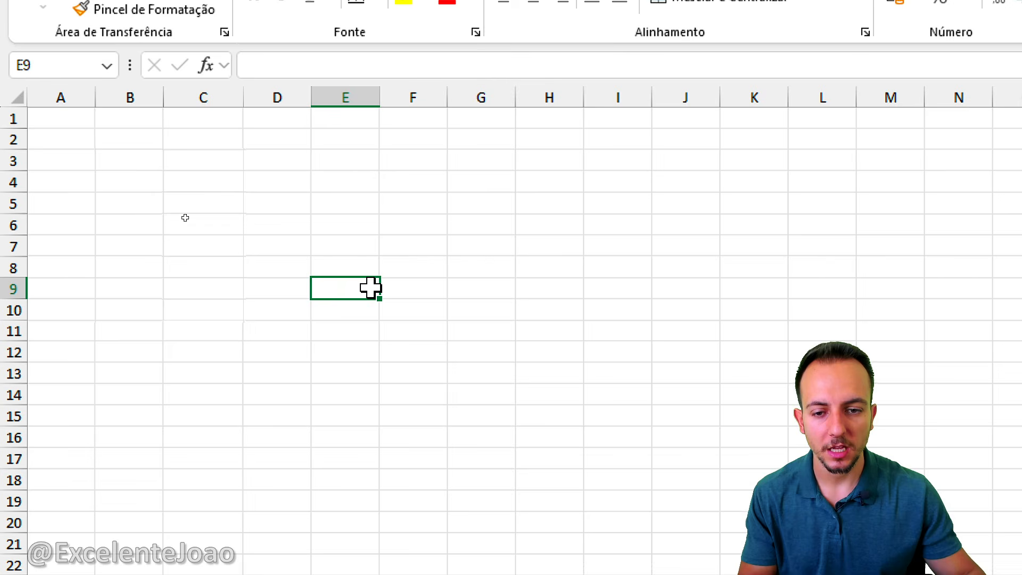
Step: Enter the heading DATA INICIAL in C4 with the date 01/01/2001 in C5, and widen column C to fit the heading
{"action": "left_click", "coordinate": [213, 186]}
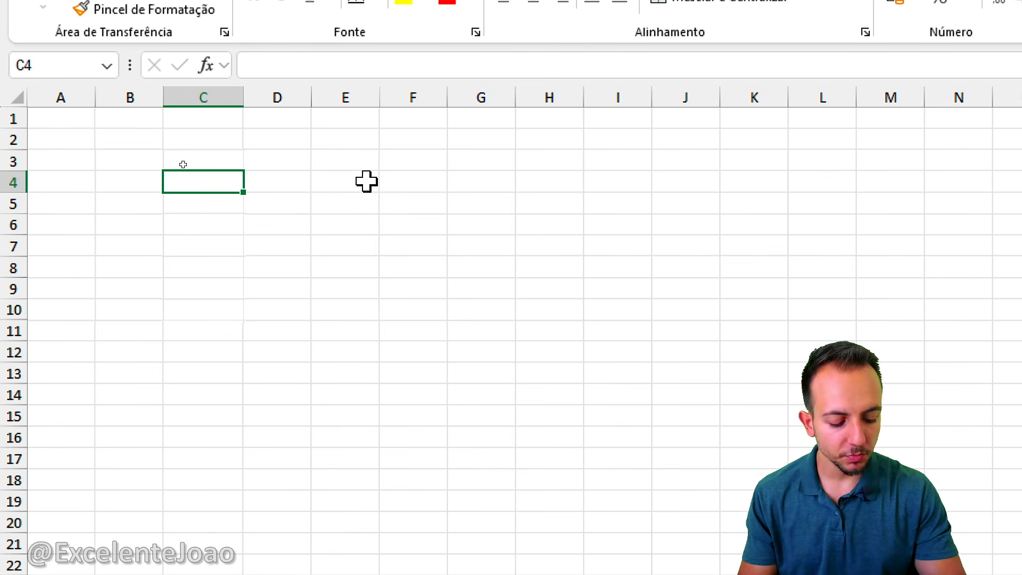
{"action": "type", "text": "DATA INICIAL"}
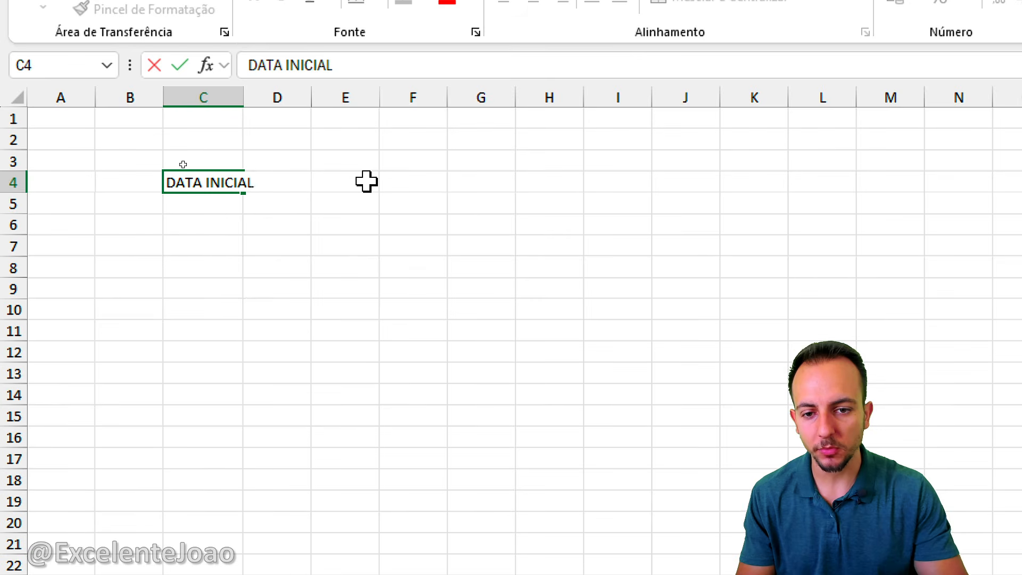
{"action": "key", "text": "Return"}
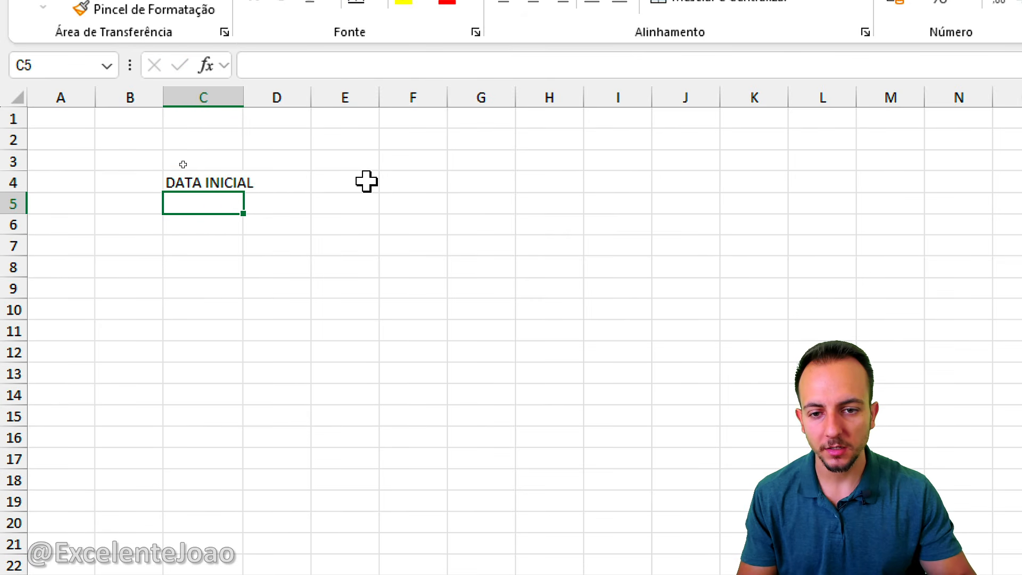
{"action": "type", "text": "01/01/2001"}
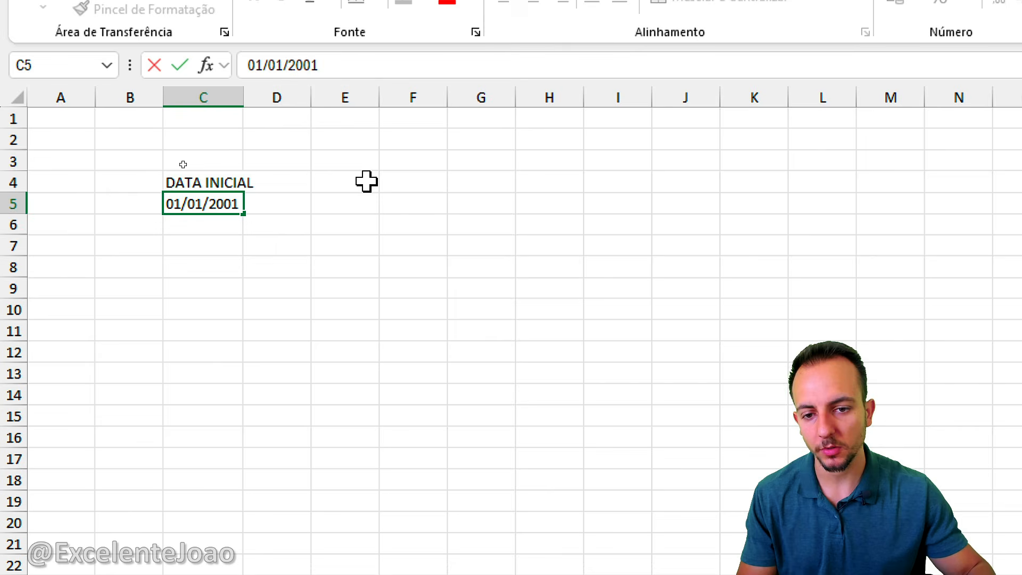
{"action": "key", "text": "Return"}
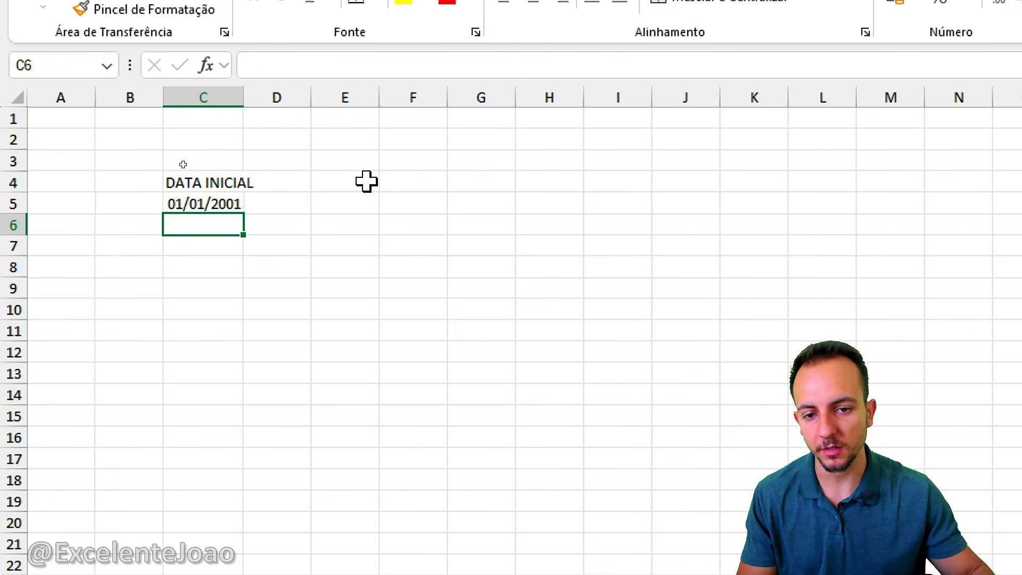
{"action": "left_click_drag", "start_coordinate": [243, 98], "coordinate": [265, 97]}
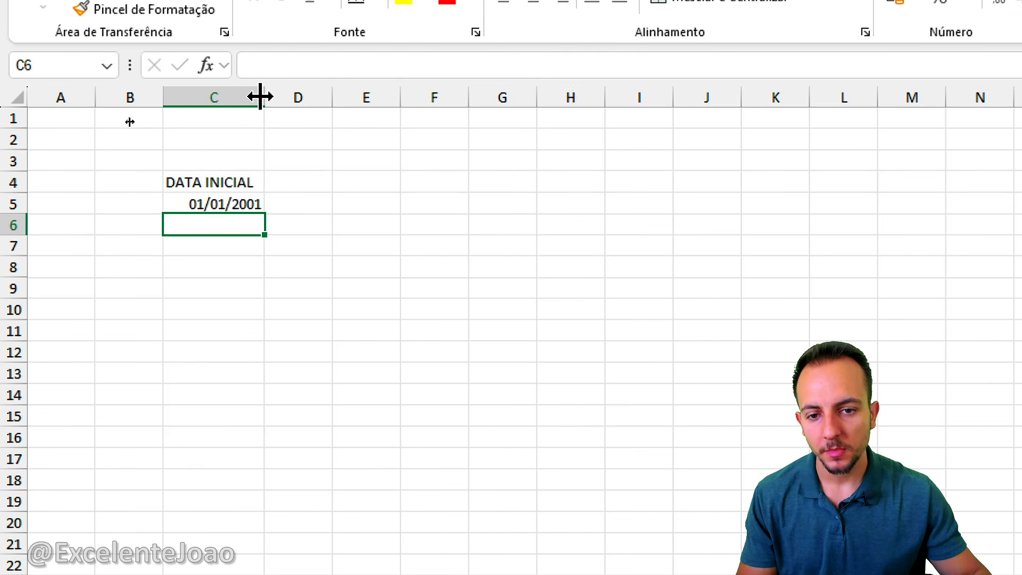
{"action": "left_click", "coordinate": [250, 196]}
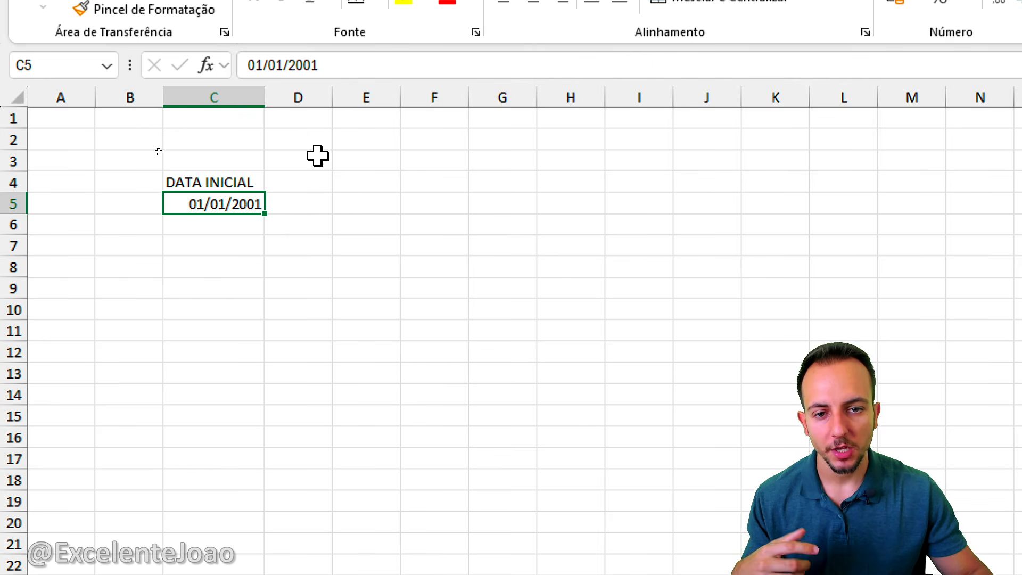
Step: Widen column D and enter the heading DATA ATUAL in D4 with the date 20/03/2025 in D5
{"action": "left_click_drag", "start_coordinate": [332, 97], "coordinate": [391, 97]}
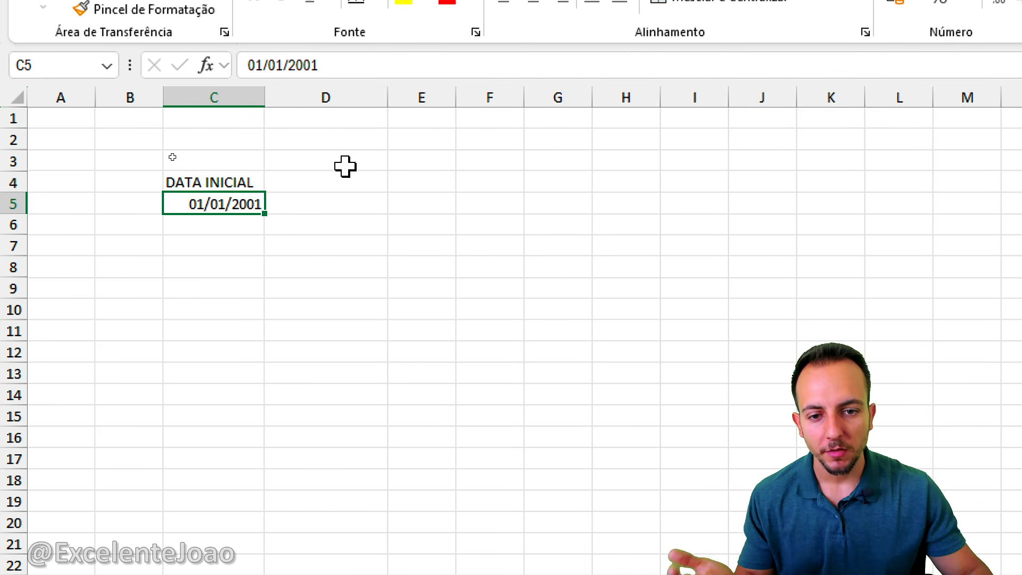
{"action": "left_click", "coordinate": [345, 182]}
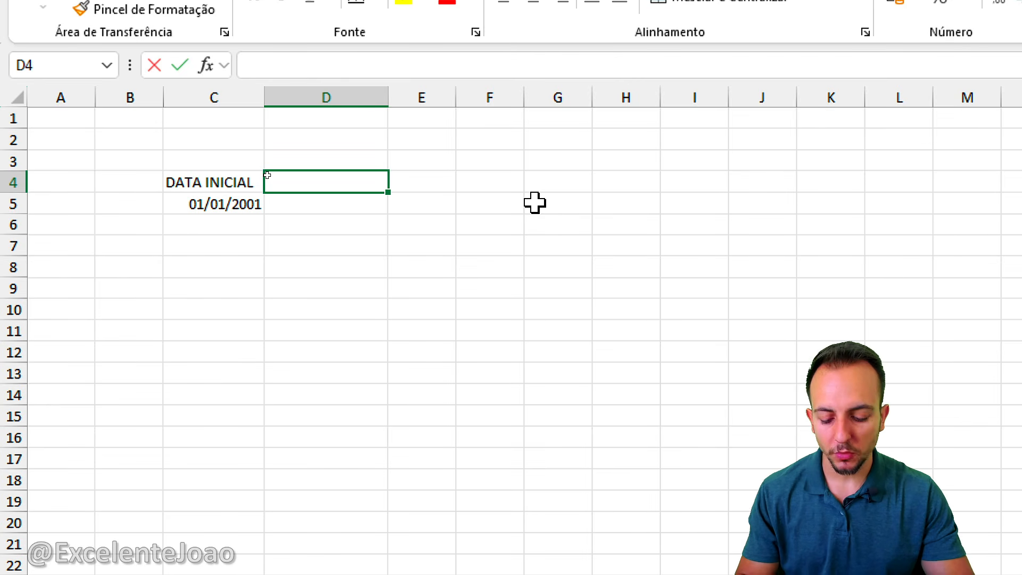
{"action": "type", "text": "DATA ATUAL"}
{"action": "key", "text": "Return"}
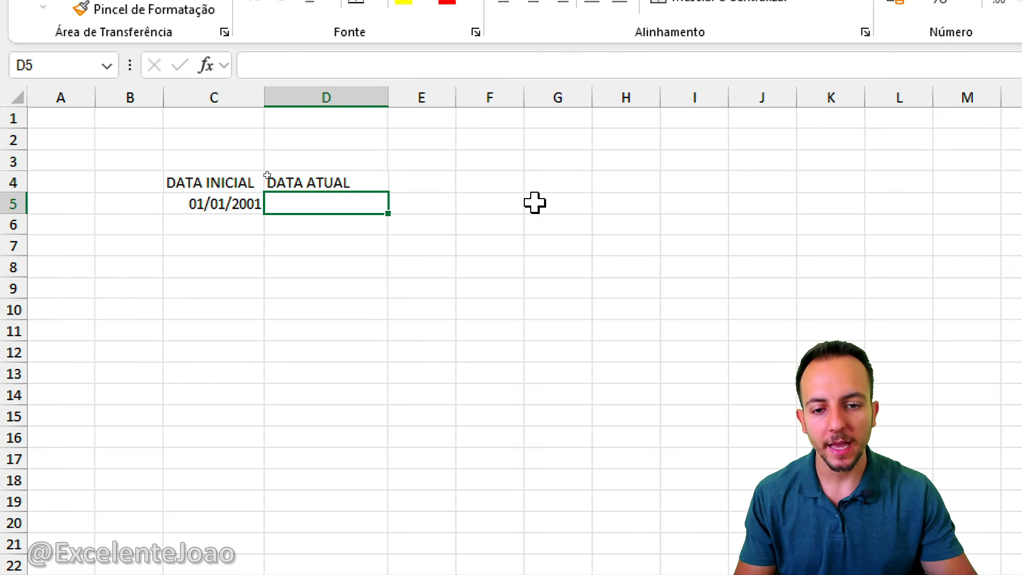
{"action": "type", "text": "20/03/2025"}
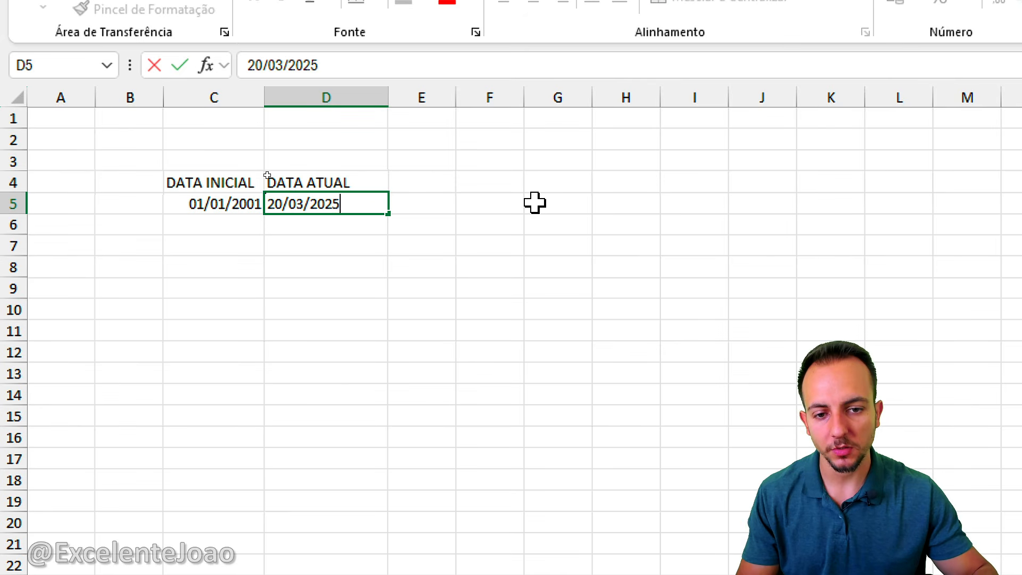
{"action": "key", "text": "Return"}
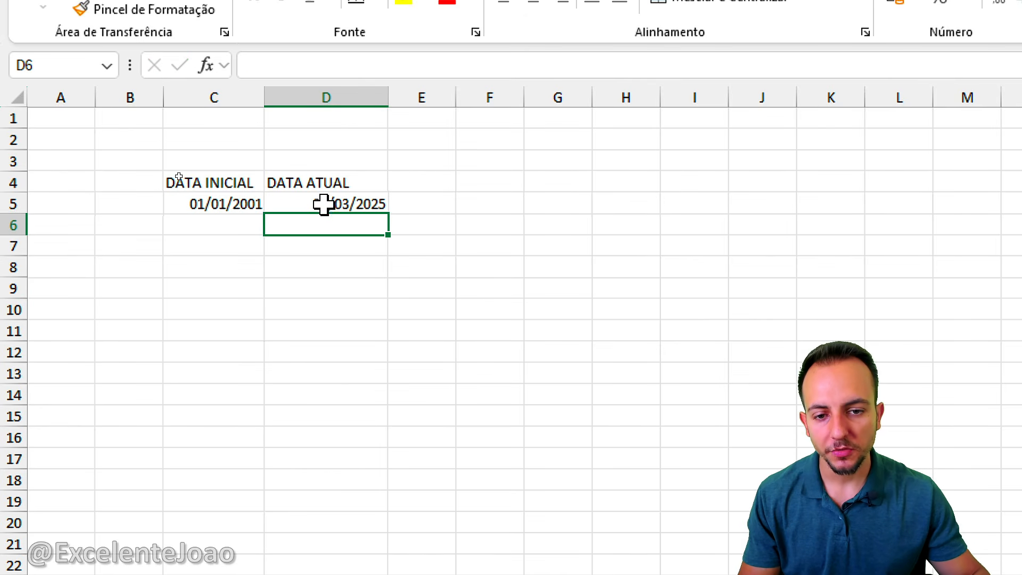
Step: Enter the heading DIFERENÇA in cell E4, beside DATA ATUAL
{"action": "left_click", "coordinate": [429, 183]}
{"action": "type", "text": "DIFERENÇA"}
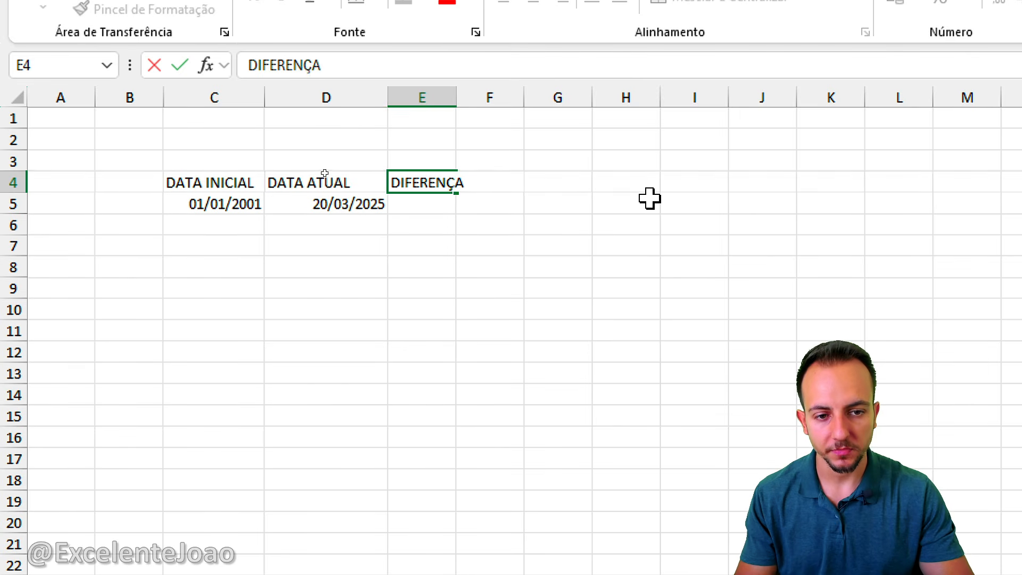
{"action": "key", "text": "Return"}
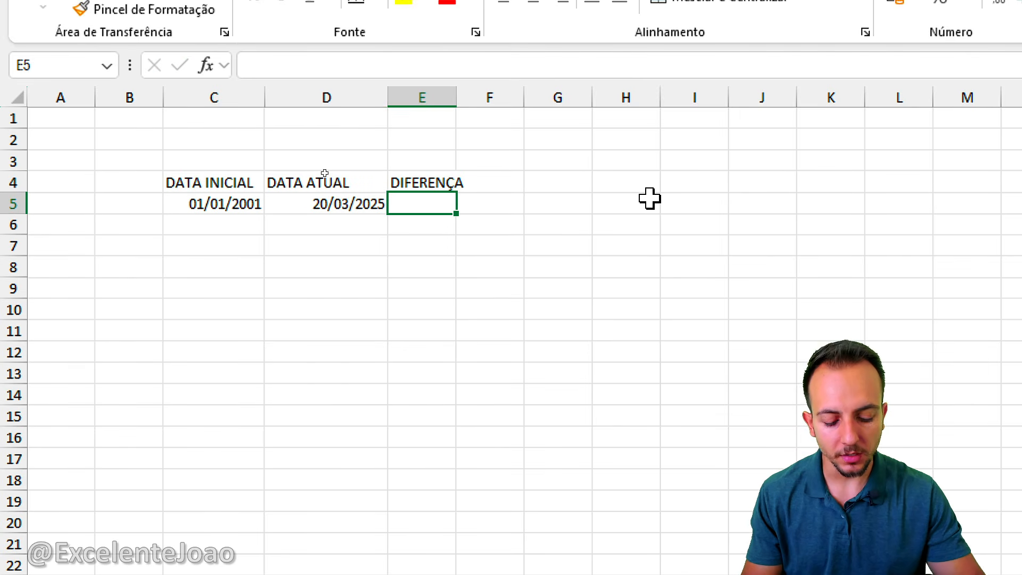
Step: Enter the formula =DATADIF(C5;D5;"Y") in cell E5 to calculate the difference between the two dates in years
{"action": "type", "text": "=DATADIF"}
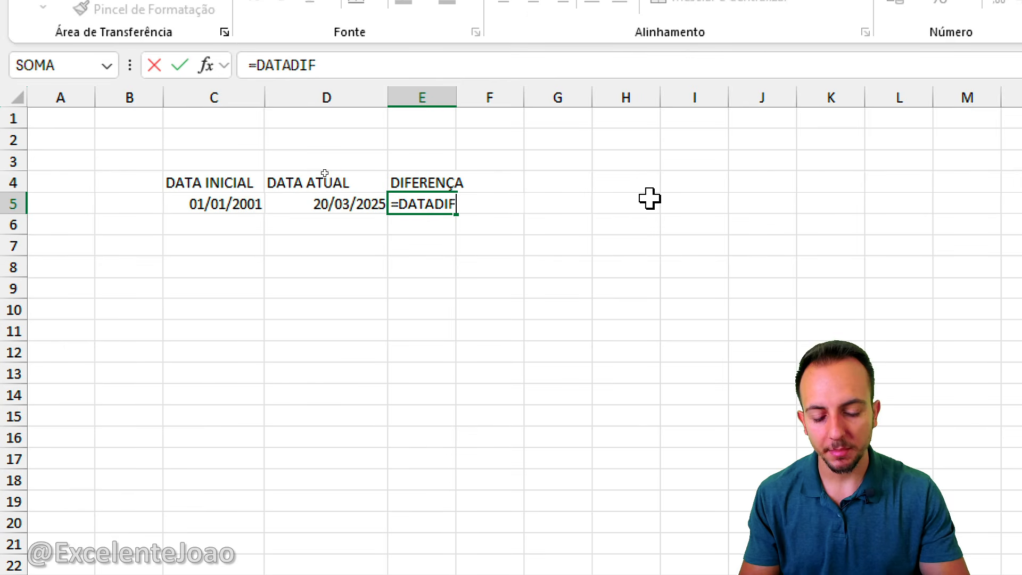
{"action": "type", "text": "("}
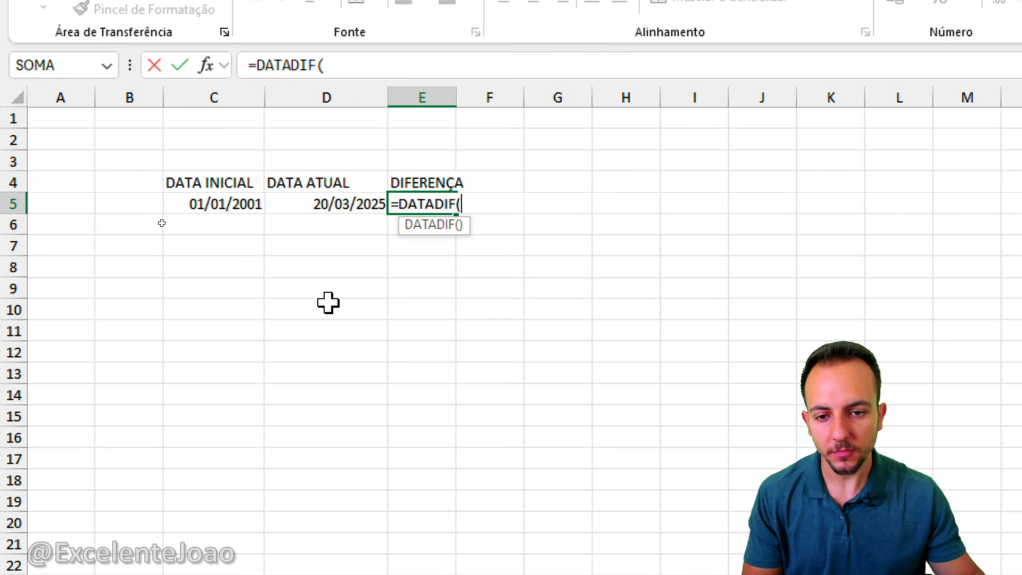
{"action": "left_click", "coordinate": [224, 202]}
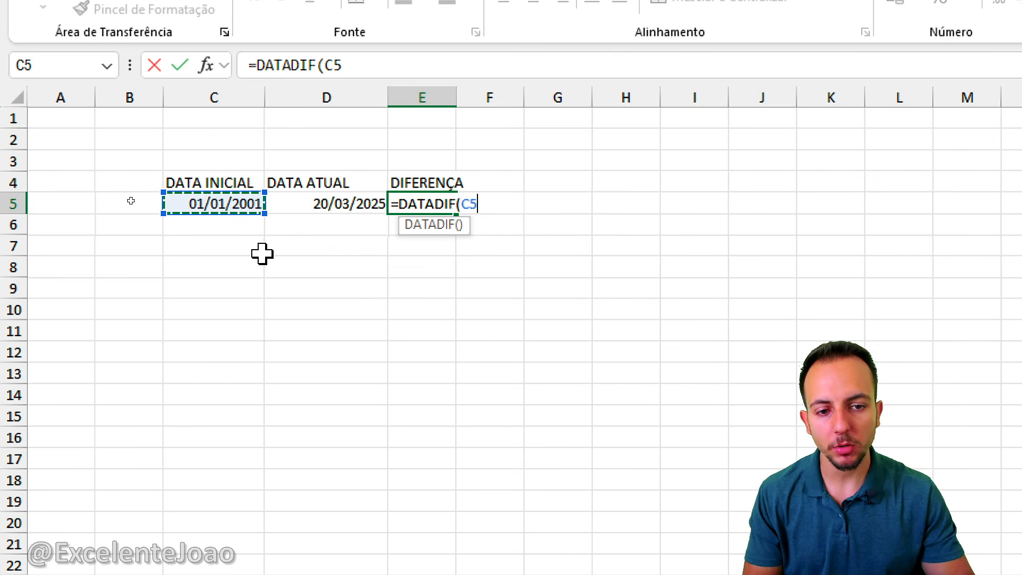
{"action": "type", "text": ";"}
{"action": "left_click", "coordinate": [337, 202]}
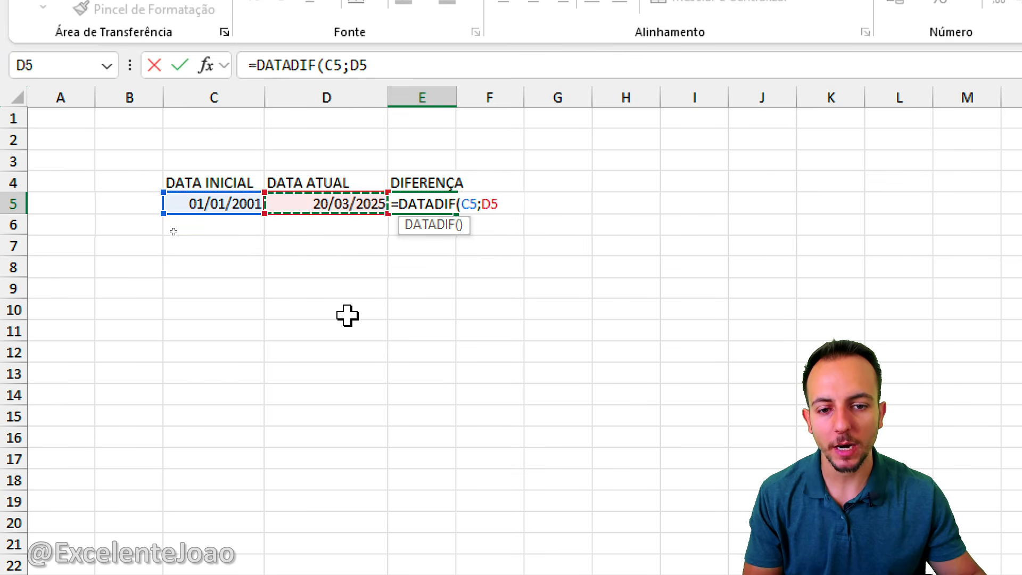
{"action": "type", "text": ";"}
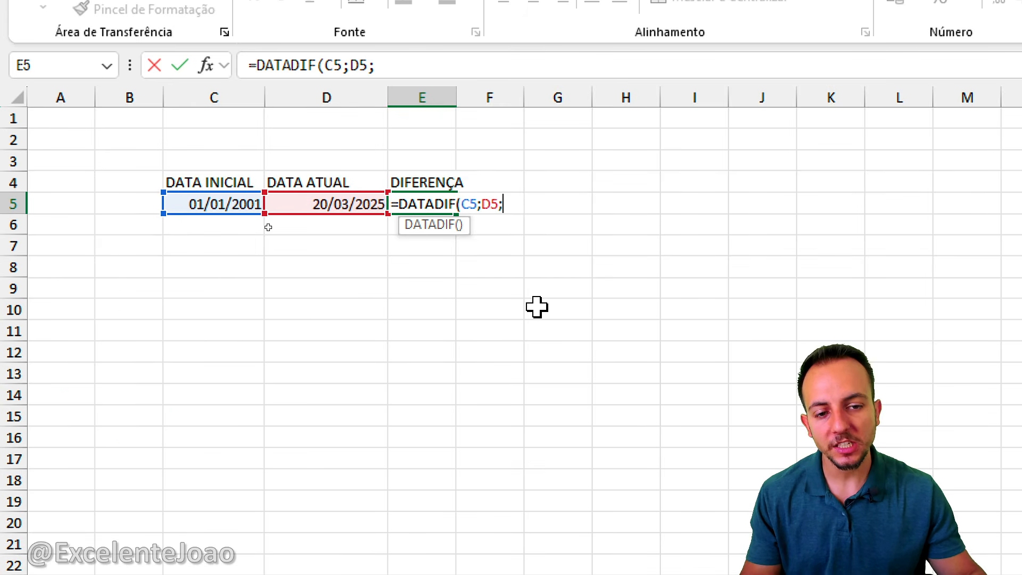
{"action": "type", "text": "\""}
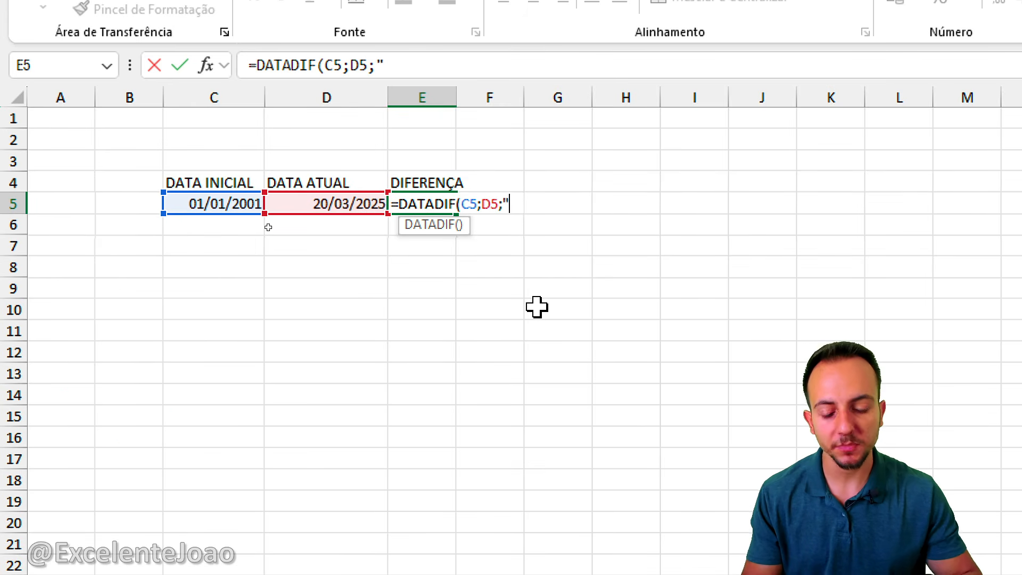
{"action": "type", "text": "Y\""}
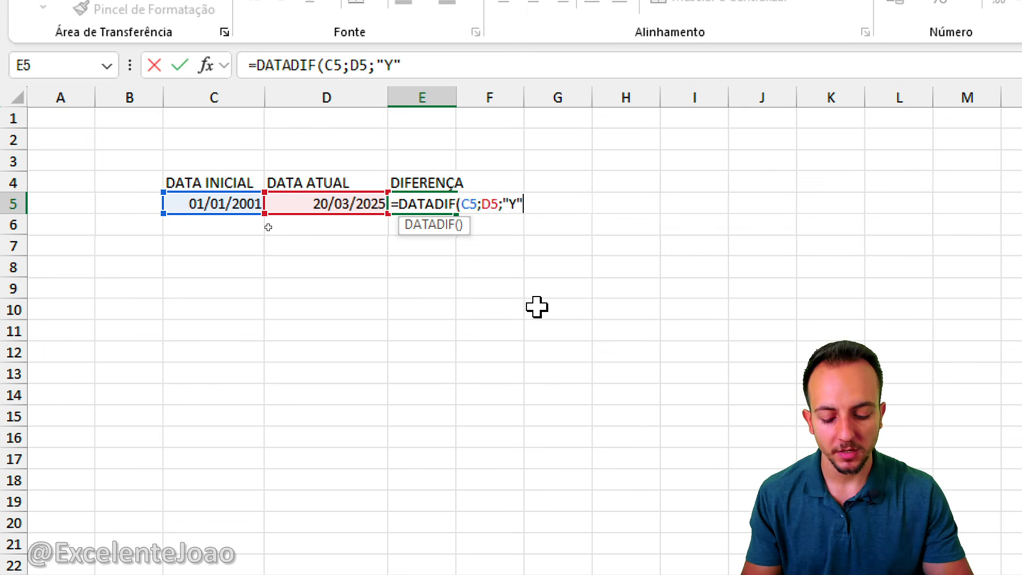
{"action": "key", "text": "Return"}
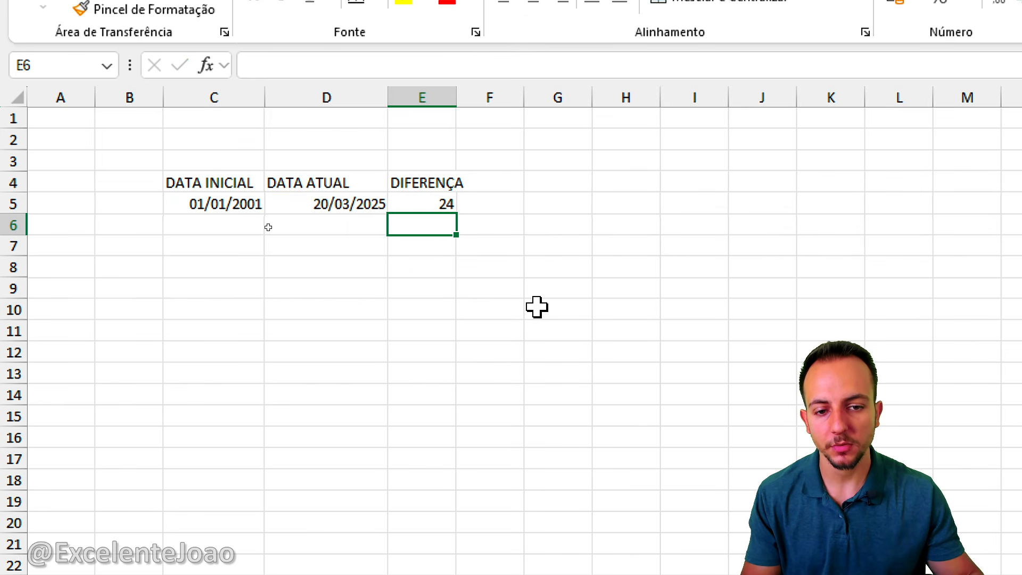
{"action": "left_click_drag", "start_coordinate": [235, 222], "coordinate": [291, 222]}
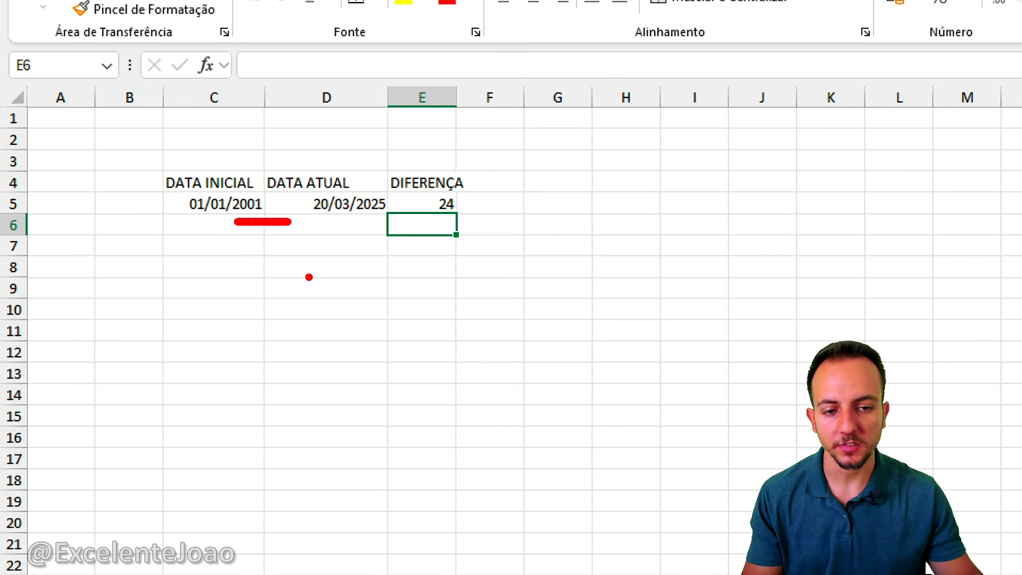
{"action": "key", "text": "Escape"}
Step: Change the unit argument of the DATADIF formula in E5 to "M" to calculate the difference in months
{"action": "left_click", "coordinate": [440, 200]}
{"action": "double_click", "coordinate": [472, 202]}
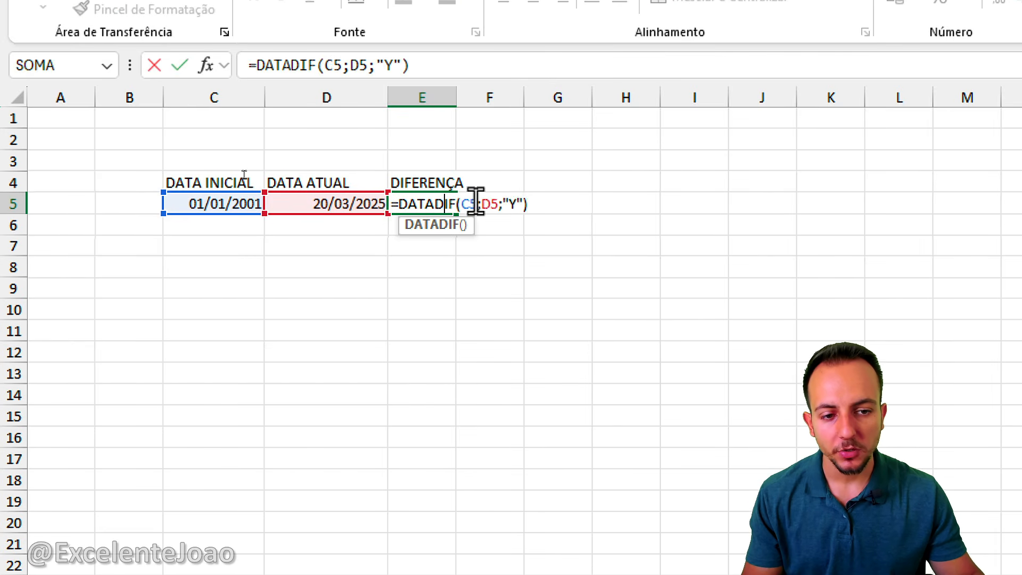
{"action": "left_click", "coordinate": [510, 201]}
{"action": "type", "text": "M"}
{"action": "key", "text": "Delete"}
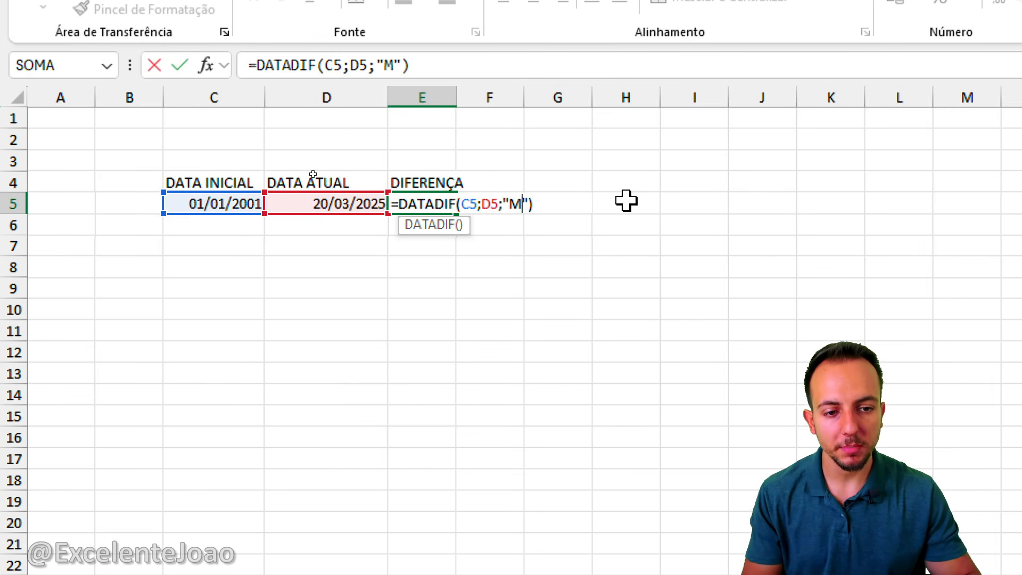
{"action": "key", "text": "Return"}
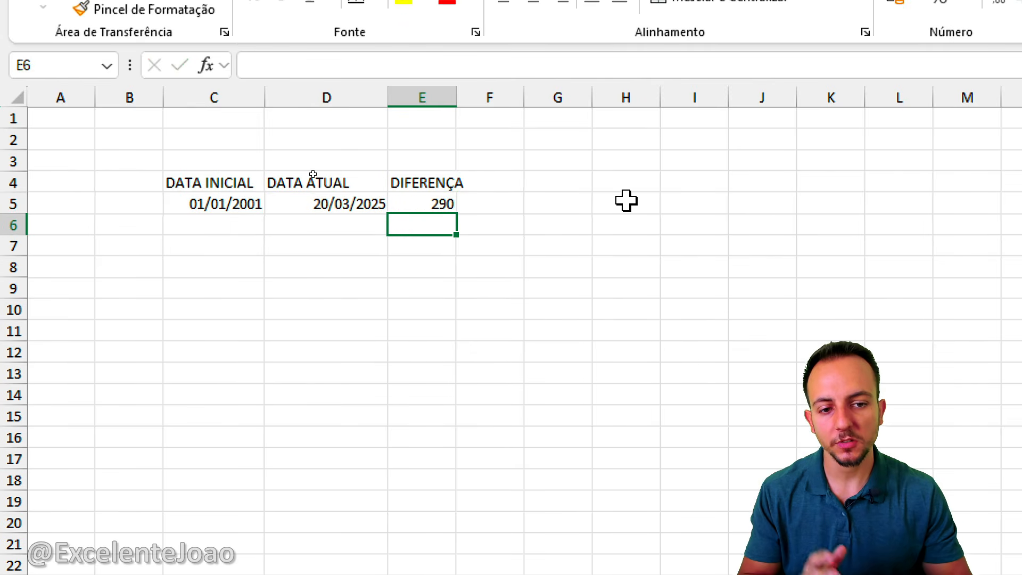
Step: Replace the unit argument of the DATADIF formula in E5 with "D" to calculate the difference in days
{"action": "double_click", "coordinate": [445, 204]}
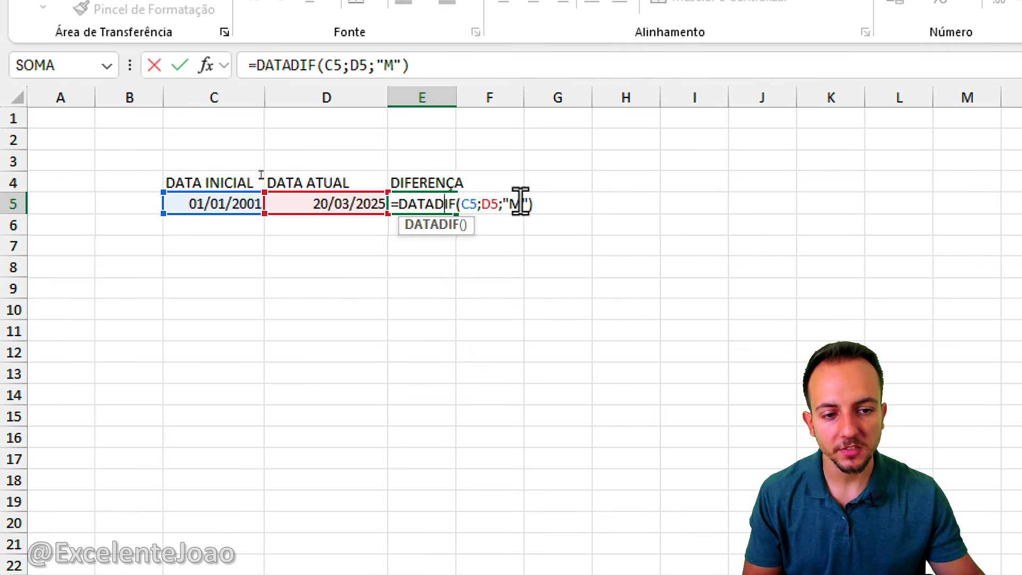
{"action": "left_click", "coordinate": [522, 201]}
{"action": "key", "text": "BackSpace"}
{"action": "type", "text": "D"}
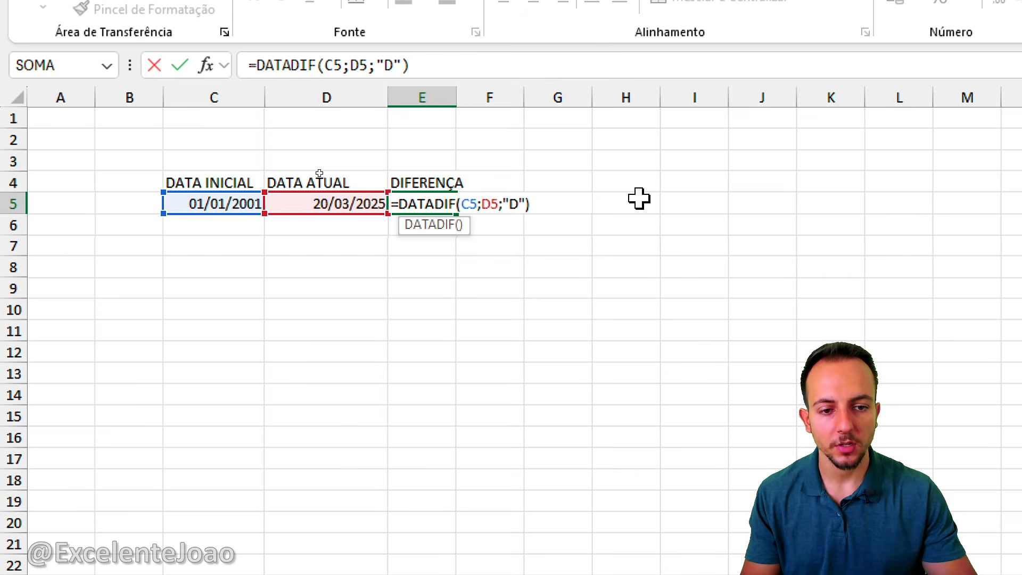
{"action": "key", "text": "Return"}
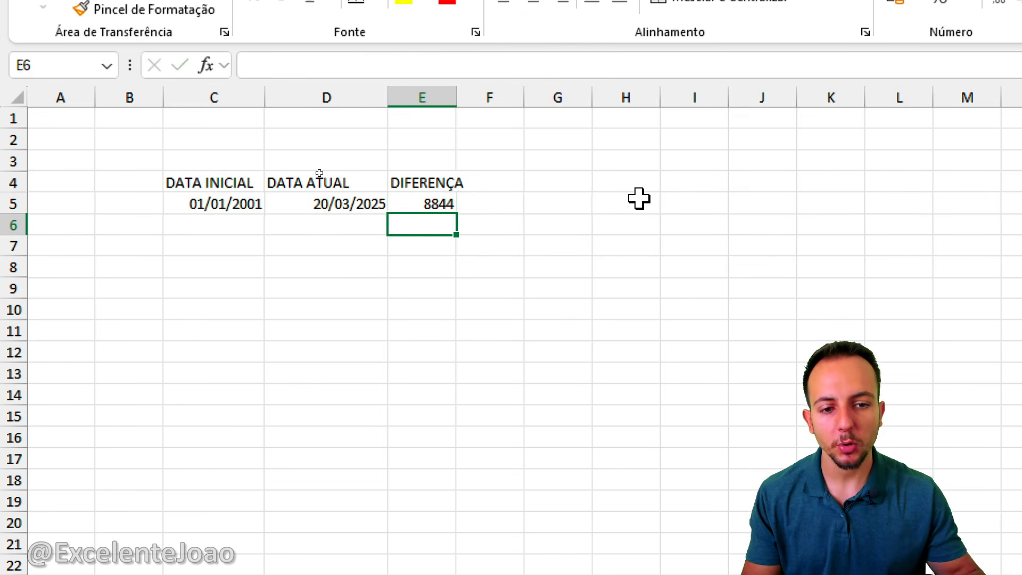
{"action": "left_click_drag", "start_coordinate": [431, 232], "coordinate": [526, 197]}
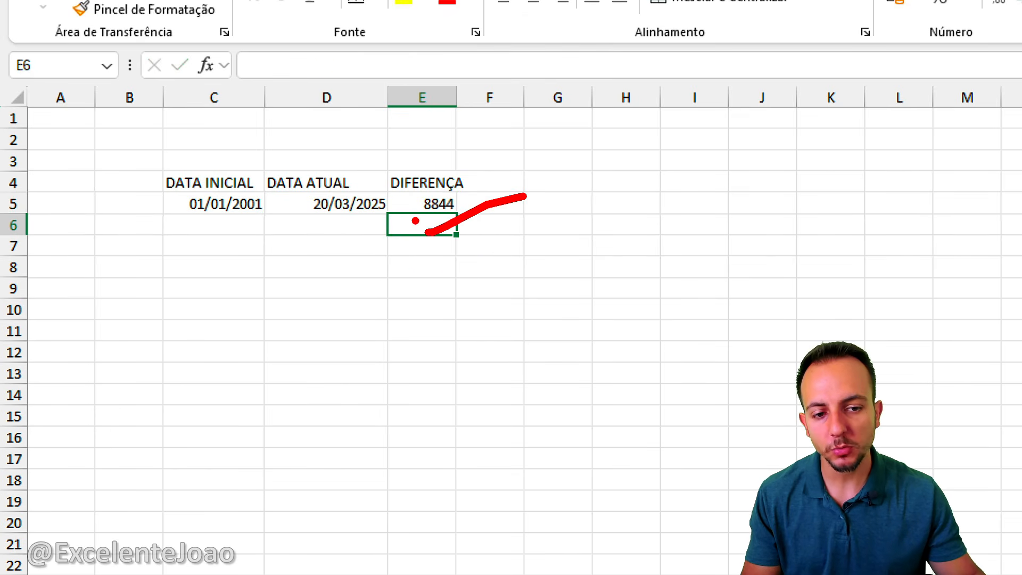
{"action": "left_click_drag", "start_coordinate": [415, 220], "coordinate": [451, 214]}
{"action": "key", "text": "Escape"}
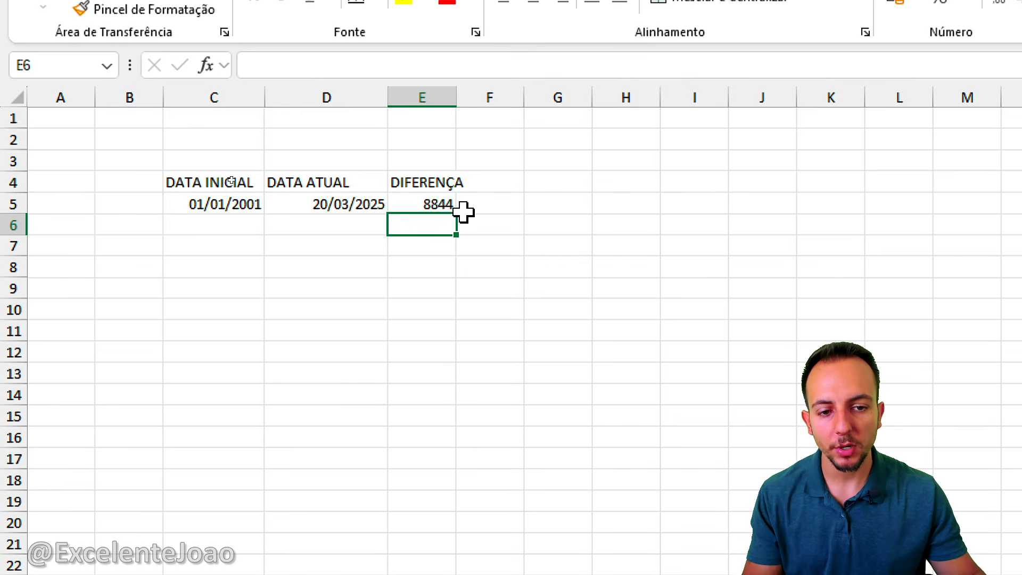
Step: Change the unit argument of the DATADIF formula in E5 to "Y" so the difference is calculated in years
{"action": "double_click", "coordinate": [447, 207]}
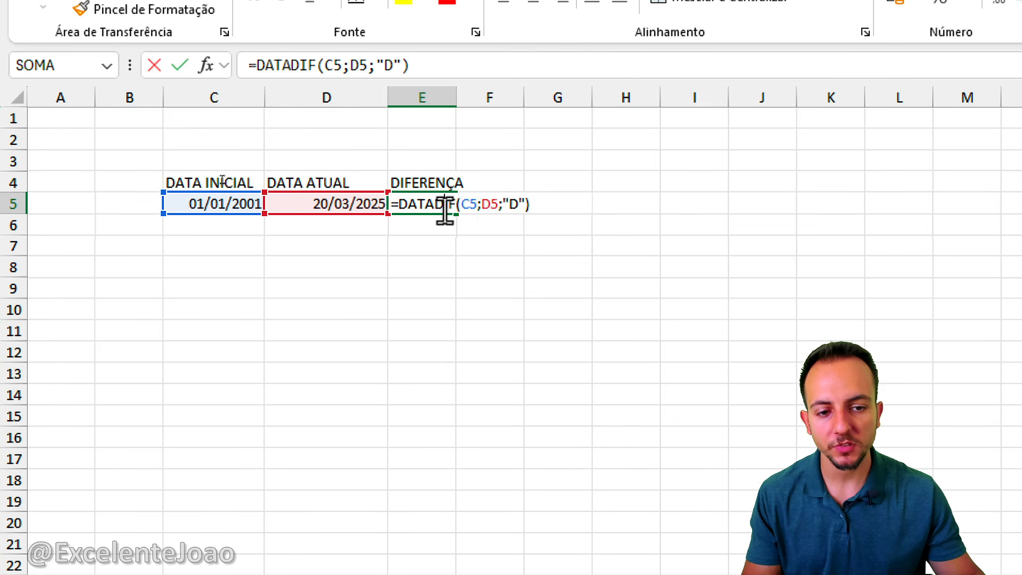
{"action": "double_click", "coordinate": [514, 208]}
{"action": "type", "text": "Y"}
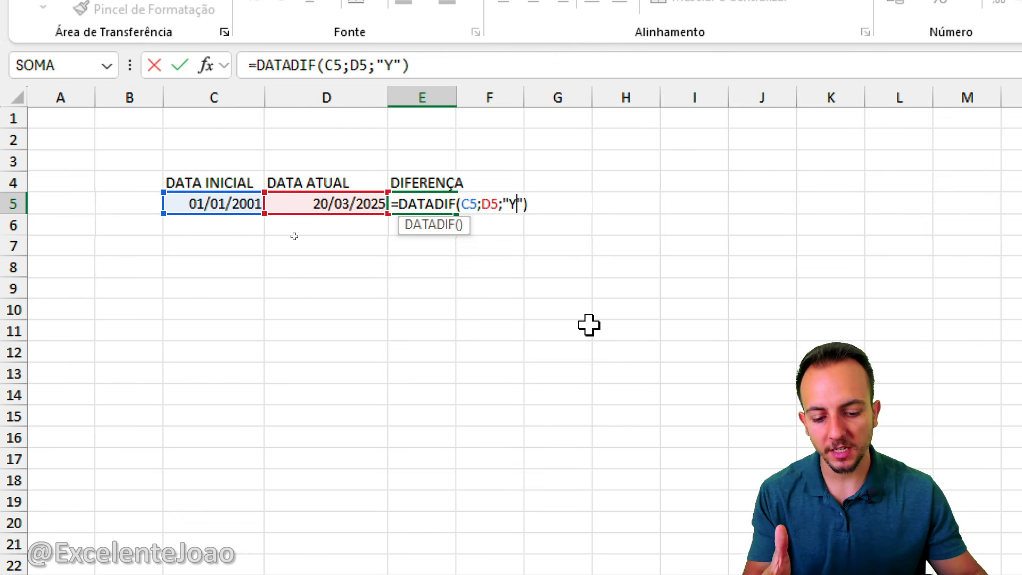
{"action": "key", "text": "Return"}
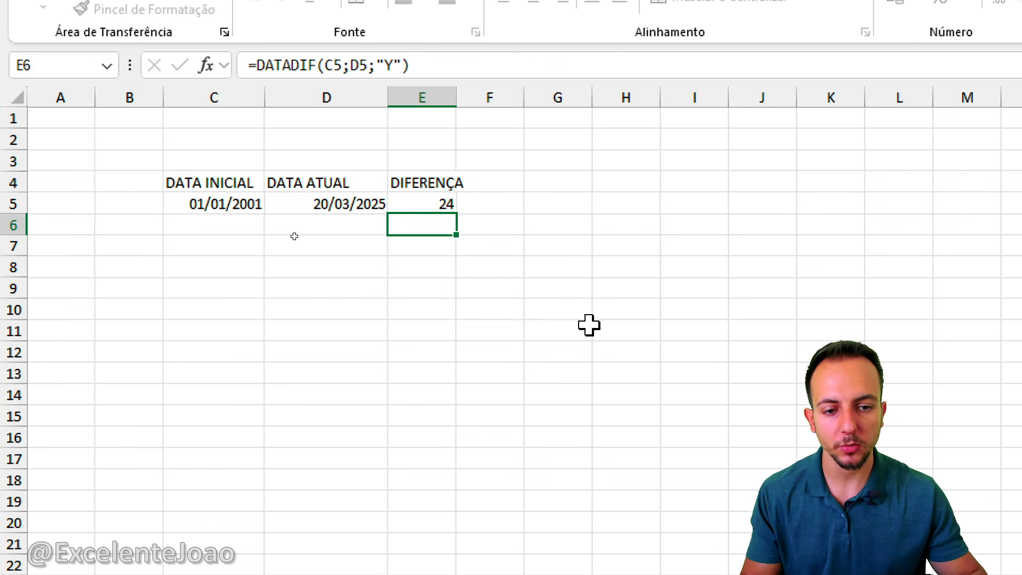
{"action": "left_click", "coordinate": [589, 325]}
Step: Widen column E so that the DIFERENÇA heading fits inside its cell
{"action": "left_click", "coordinate": [453, 97]}
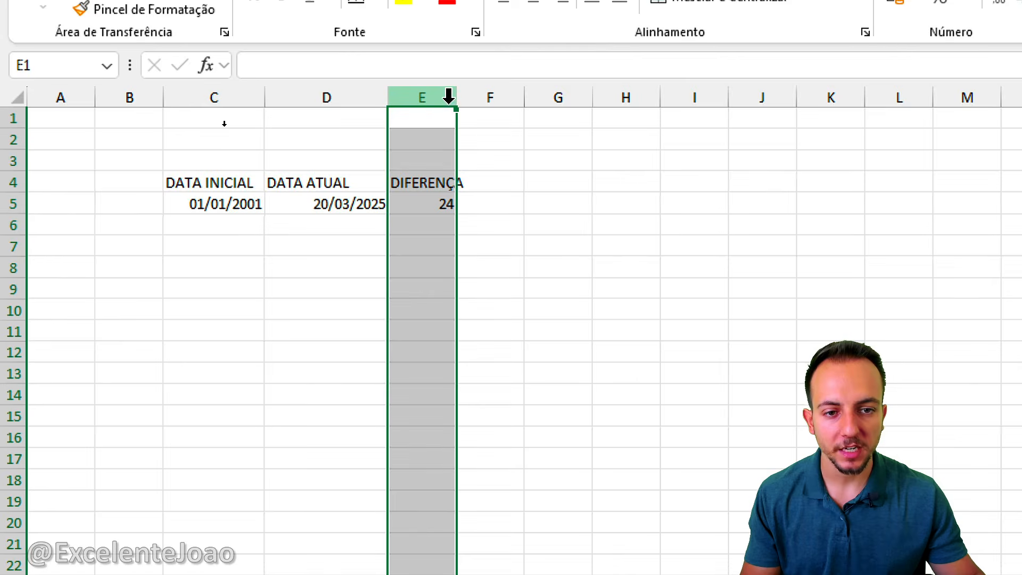
{"action": "left_click", "coordinate": [465, 97]}
{"action": "left_click_drag", "start_coordinate": [457, 98], "coordinate": [494, 101]}
{"action": "left_click", "coordinate": [424, 270]}
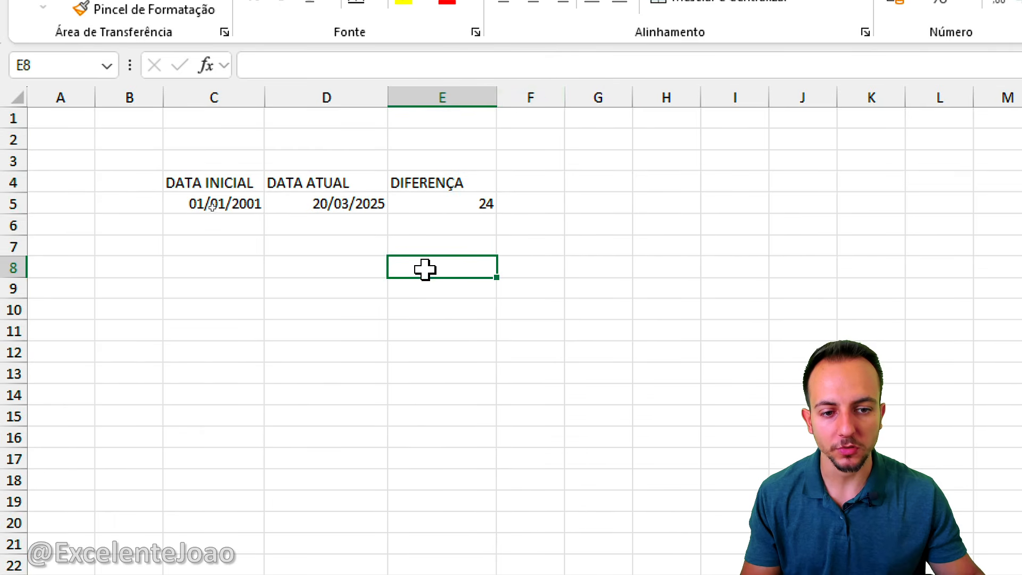
{"action": "left_click_drag", "start_coordinate": [438, 189], "coordinate": [238, 210]}
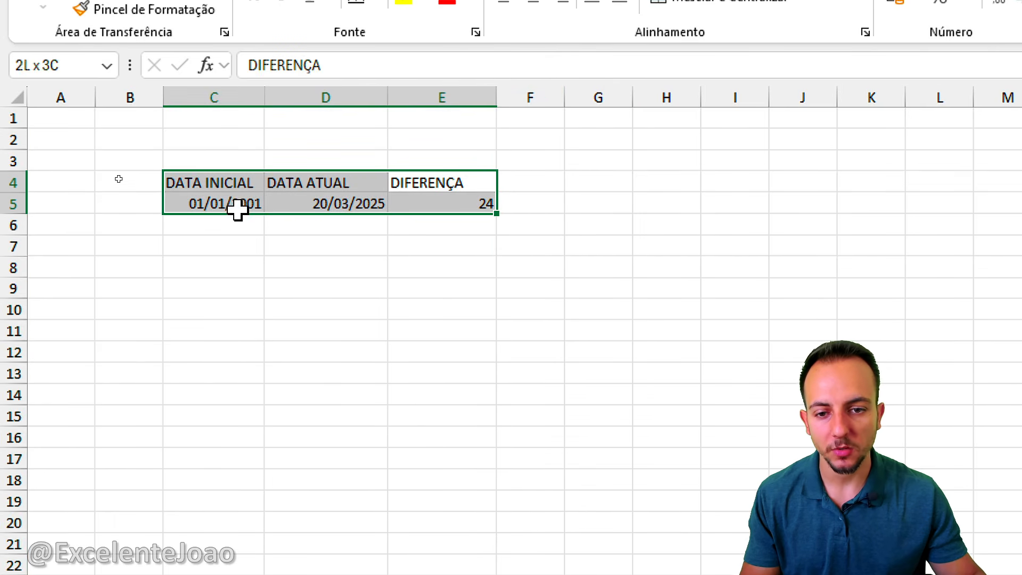
{"action": "left_click", "coordinate": [239, 242]}
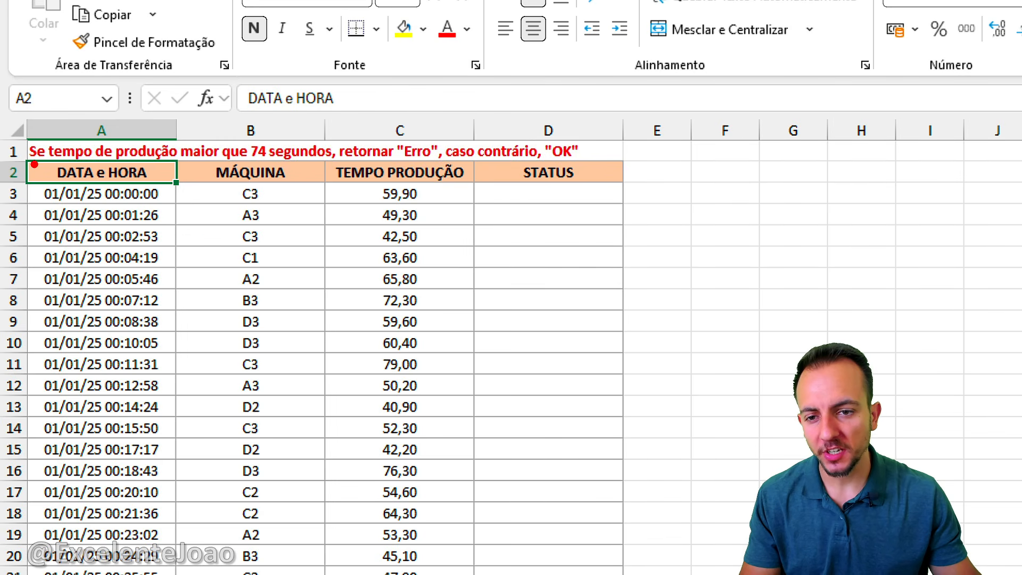
Step: Review the status rule in row 1 and the date, machine and production time columns of the table
{"action": "left_click_drag", "start_coordinate": [34, 164], "coordinate": [335, 164]}
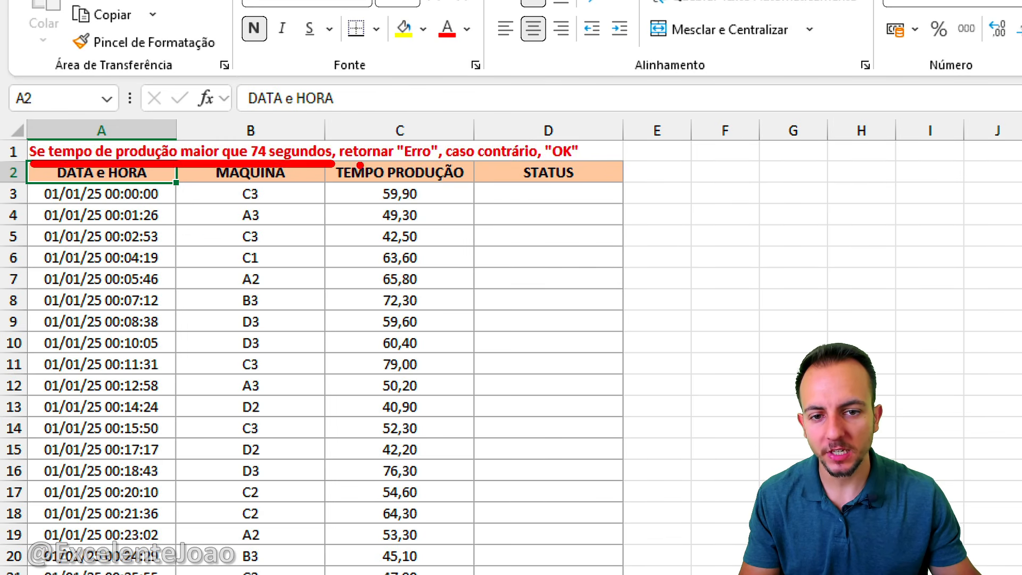
{"action": "mouse_move", "coordinate": [327, 125]}
{"action": "left_mouse_down"}
{"action": "mouse_move", "coordinate": [285, 118]}
{"action": "mouse_move", "coordinate": [321, 174]}
{"action": "mouse_move", "coordinate": [315, 110]}
{"action": "left_mouse_up"}
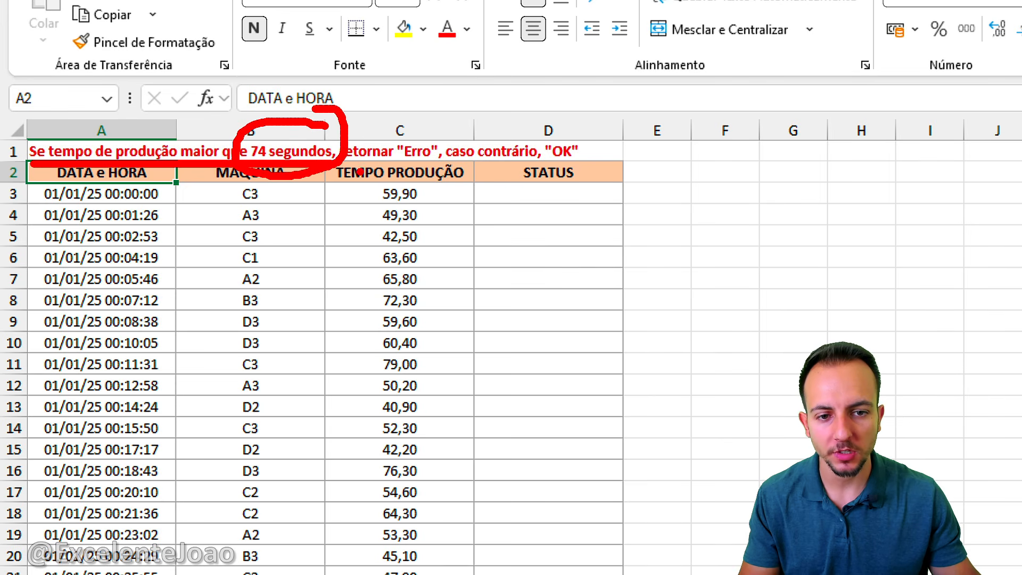
{"action": "key", "text": "ctrl+z"}
{"action": "key", "text": "ctrl+z"}
{"action": "mouse_move", "coordinate": [419, 132]}
{"action": "left_mouse_down"}
{"action": "mouse_move", "coordinate": [395, 157]}
{"action": "mouse_move", "coordinate": [397, 114]}
{"action": "left_mouse_up"}
{"action": "left_click_drag", "start_coordinate": [572, 126], "coordinate": [533, 160]}
{"action": "key", "text": "Escape"}
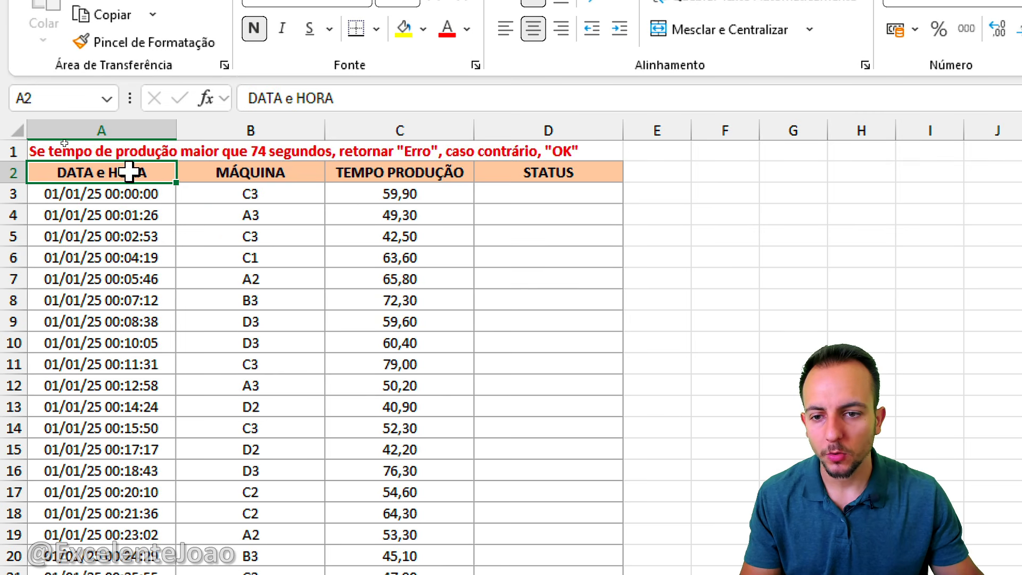
{"action": "left_click_drag", "start_coordinate": [128, 171], "coordinate": [110, 301]}
{"action": "left_click_drag", "start_coordinate": [250, 173], "coordinate": [250, 300]}
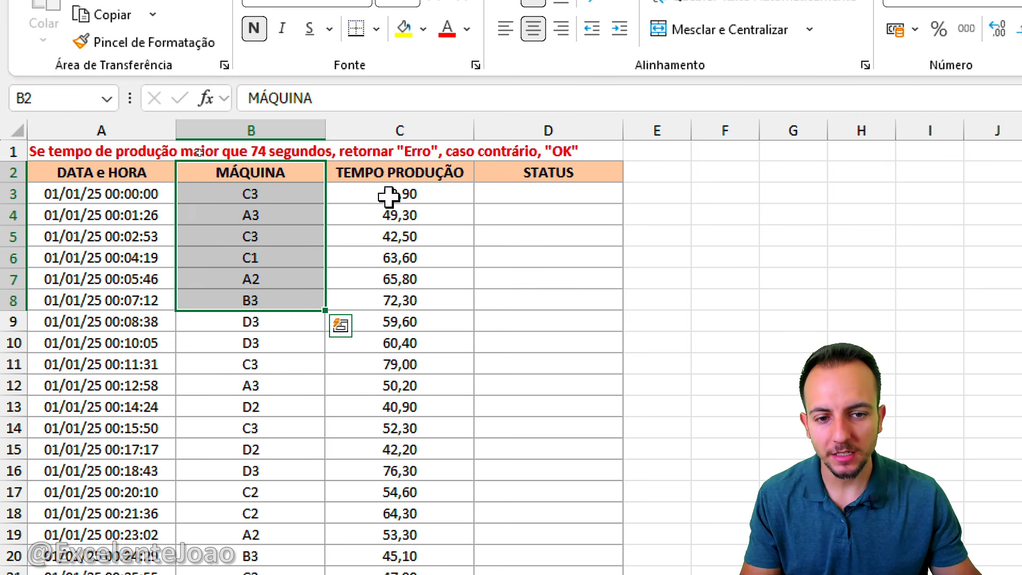
{"action": "left_click_drag", "start_coordinate": [398, 176], "coordinate": [413, 229]}
{"action": "left_click", "coordinate": [410, 236]}
{"action": "left_click", "coordinate": [219, 271]}
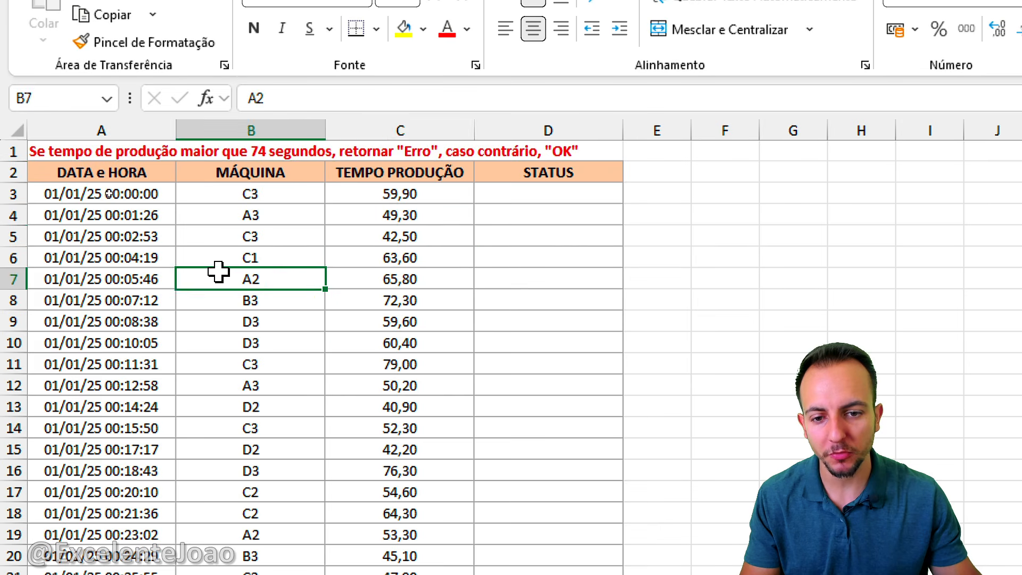
{"action": "left_click", "coordinate": [461, 293]}
{"action": "left_click", "coordinate": [269, 259]}
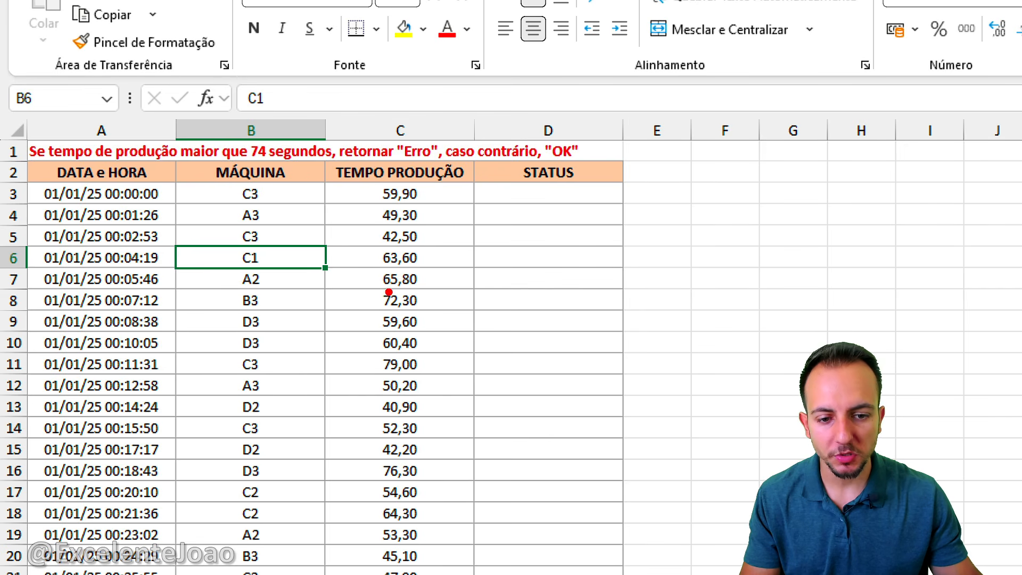
Step: Check the production times in column C against the 74-second limit stated in the rule
{"action": "mouse_move", "coordinate": [405, 349]}
{"action": "left_mouse_down"}
{"action": "mouse_move", "coordinate": [367, 358]}
{"action": "mouse_move", "coordinate": [423, 368]}
{"action": "mouse_move", "coordinate": [407, 345]}
{"action": "mouse_move", "coordinate": [481, 416]}
{"action": "left_mouse_up"}
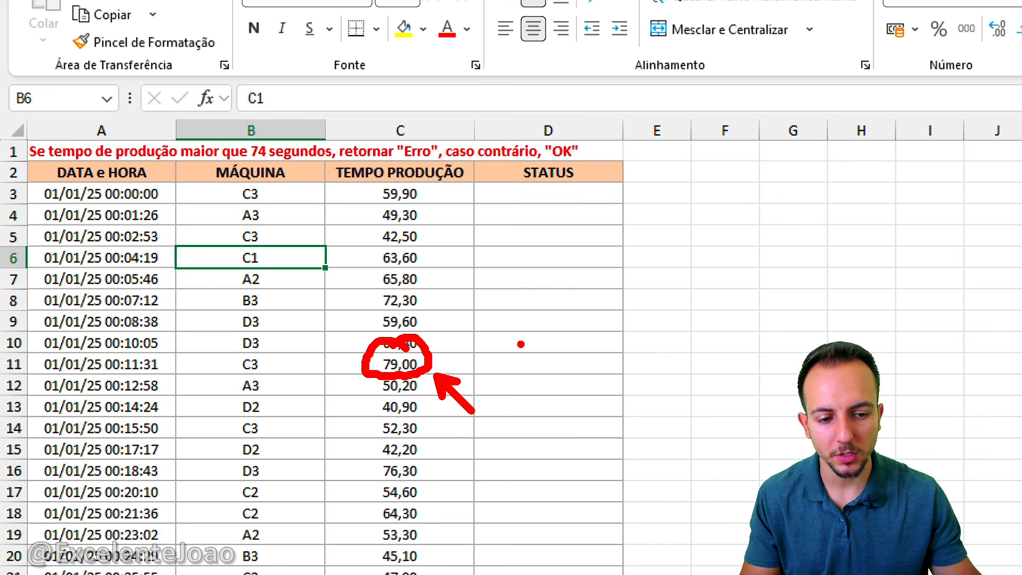
{"action": "mouse_move", "coordinate": [533, 343]}
{"action": "left_mouse_down"}
{"action": "mouse_move", "coordinate": [548, 379]}
{"action": "mouse_move", "coordinate": [549, 358]}
{"action": "left_mouse_up"}
{"action": "mouse_move", "coordinate": [565, 347]}
{"action": "left_mouse_down"}
{"action": "mouse_move", "coordinate": [567, 381]}
{"action": "mouse_move", "coordinate": [626, 367]}
{"action": "mouse_move", "coordinate": [643, 383]}
{"action": "left_mouse_up"}
{"action": "left_click_drag", "start_coordinate": [662, 340], "coordinate": [658, 346]}
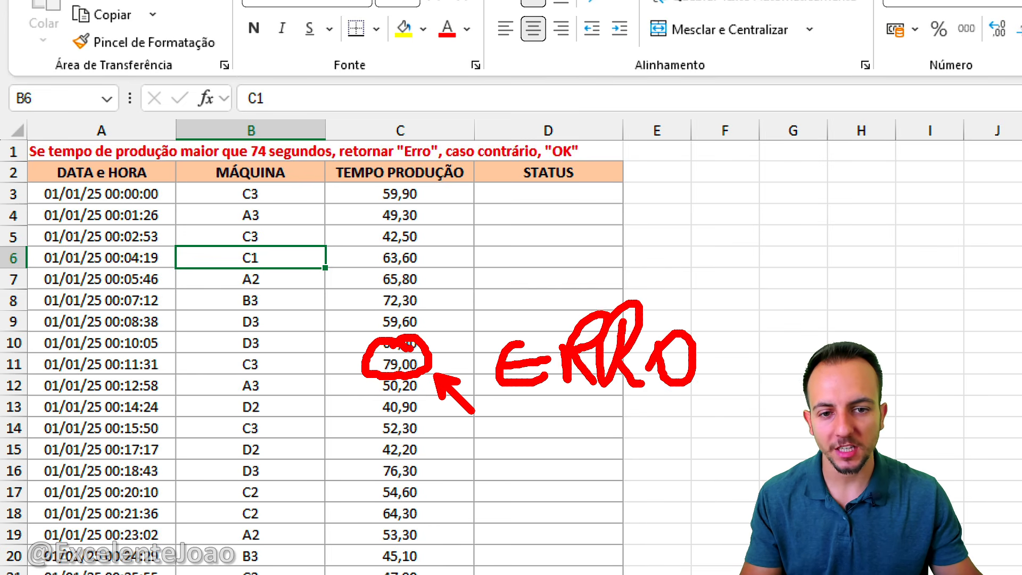
{"action": "key", "text": "Escape"}
{"action": "left_click", "coordinate": [480, 325]}
{"action": "left_click", "coordinate": [412, 306]}
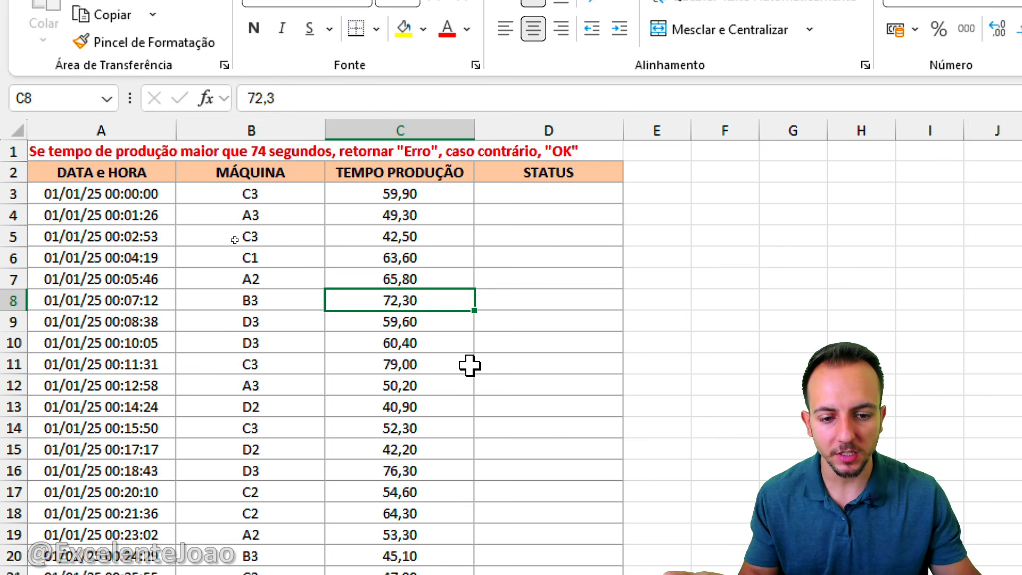
{"action": "scroll", "coordinate": [469, 365], "scroll_direction": "down", "scroll_amount": 4}
{"action": "scroll", "coordinate": [470, 365], "scroll_direction": "up", "scroll_amount": 4}
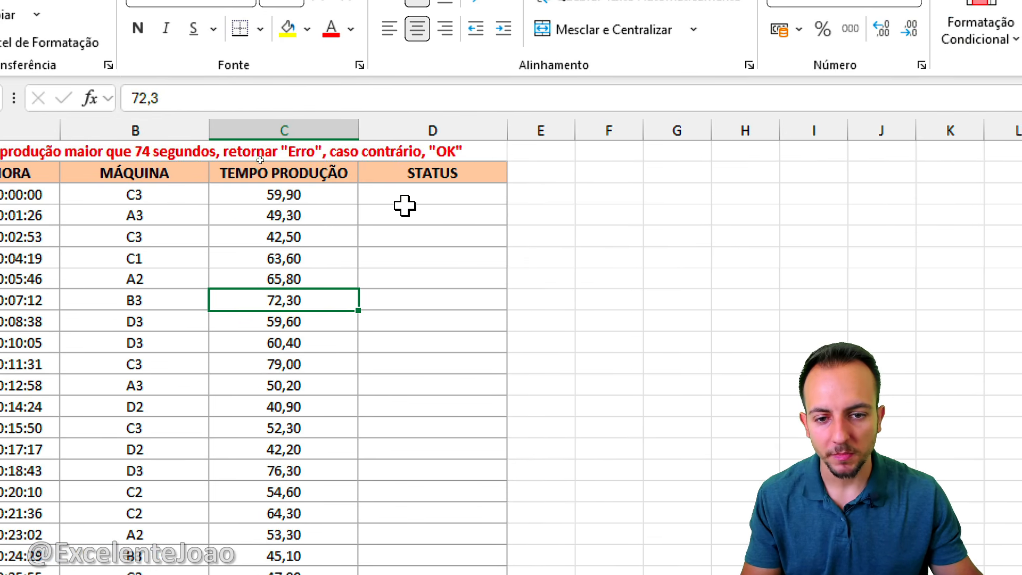
Step: Fill in the status manually, entering OK in cells D3 to D5 and ERRO in D11
{"action": "left_click", "coordinate": [338, 200]}
{"action": "left_click", "coordinate": [404, 195]}
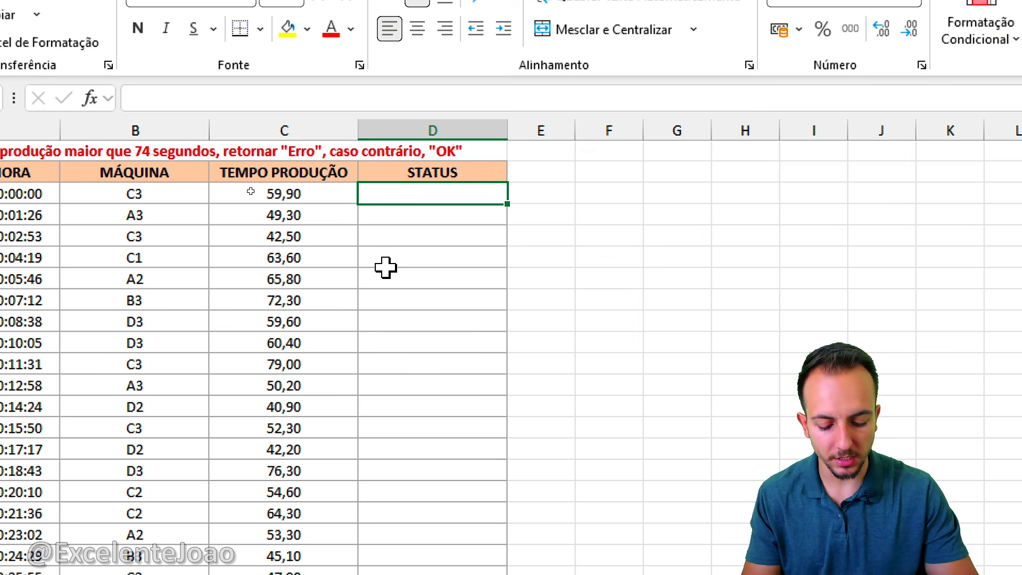
{"action": "type", "text": "OK"}
{"action": "key", "text": "Return"}
{"action": "type", "text": "OK"}
{"action": "key", "text": "Return"}
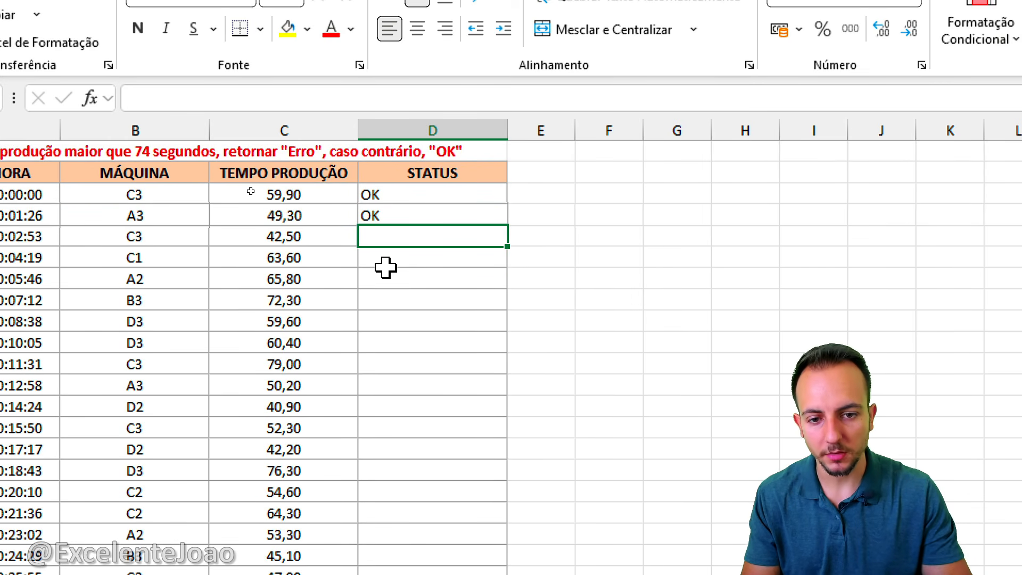
{"action": "type", "text": "OK"}
{"action": "key", "text": "Return"}
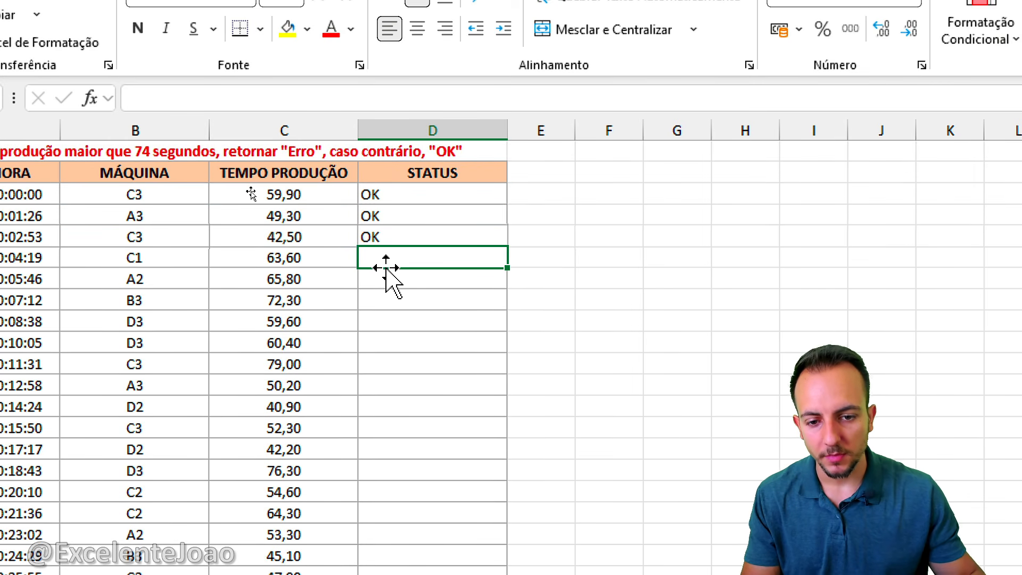
{"action": "left_click", "coordinate": [373, 364]}
{"action": "type", "text": "ERRO"}
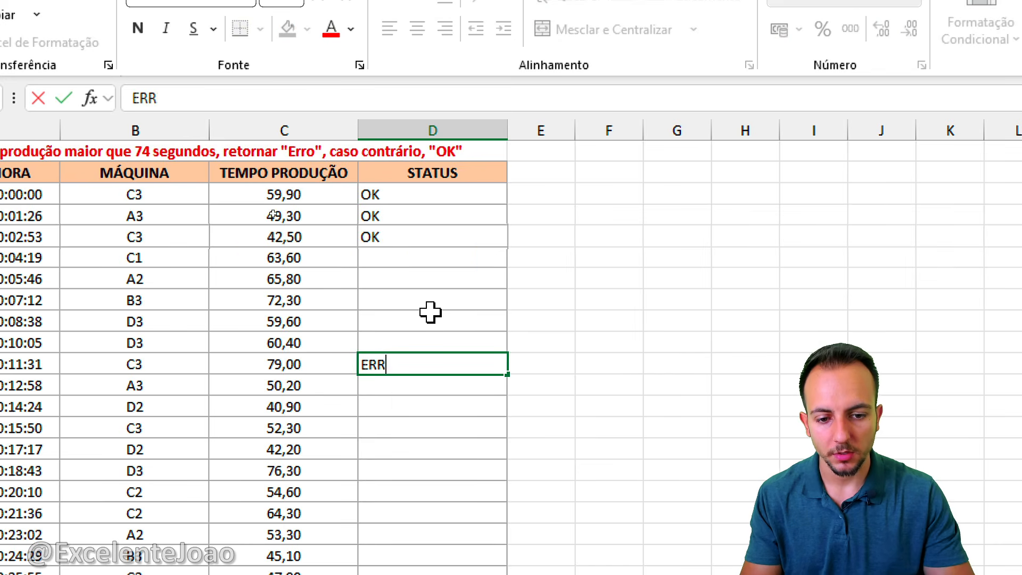
{"action": "key", "text": "Return"}
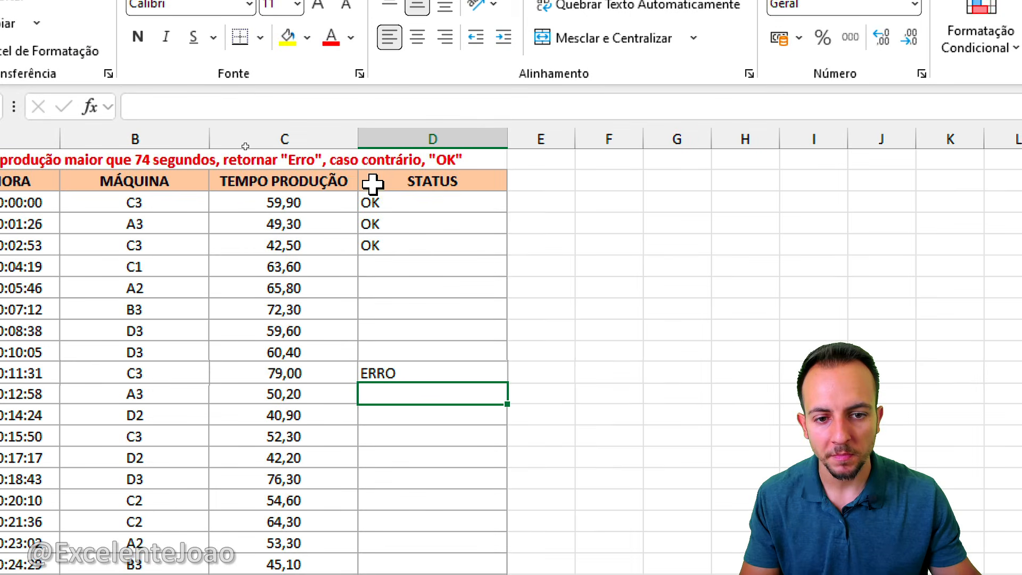
Step: Clear the manually entered statuses from cells D3 to D13
{"action": "left_click_drag", "start_coordinate": [373, 202], "coordinate": [392, 415]}
{"action": "key", "text": "Delete"}
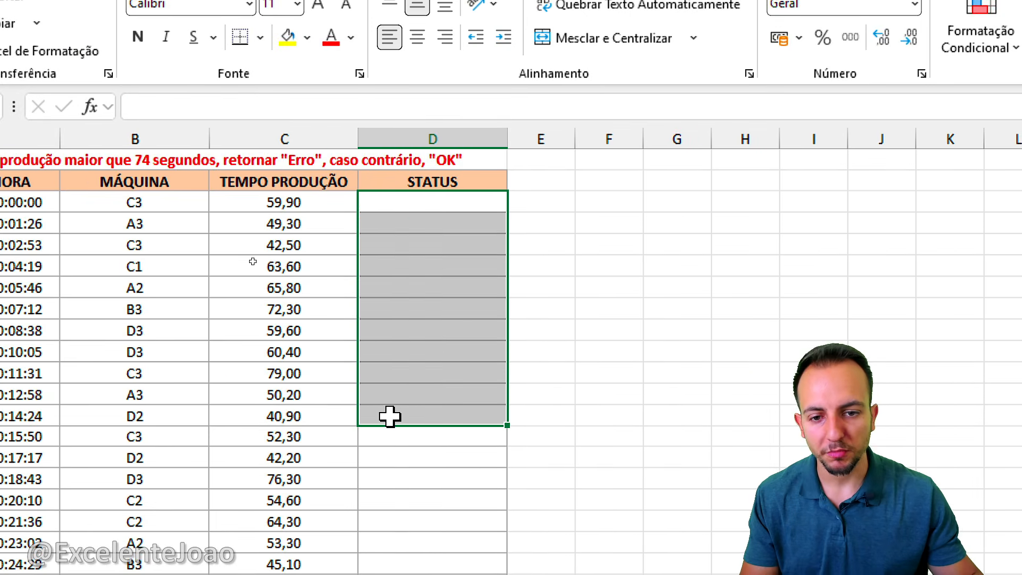
{"action": "left_click_drag", "start_coordinate": [450, 202], "coordinate": [405, 372]}
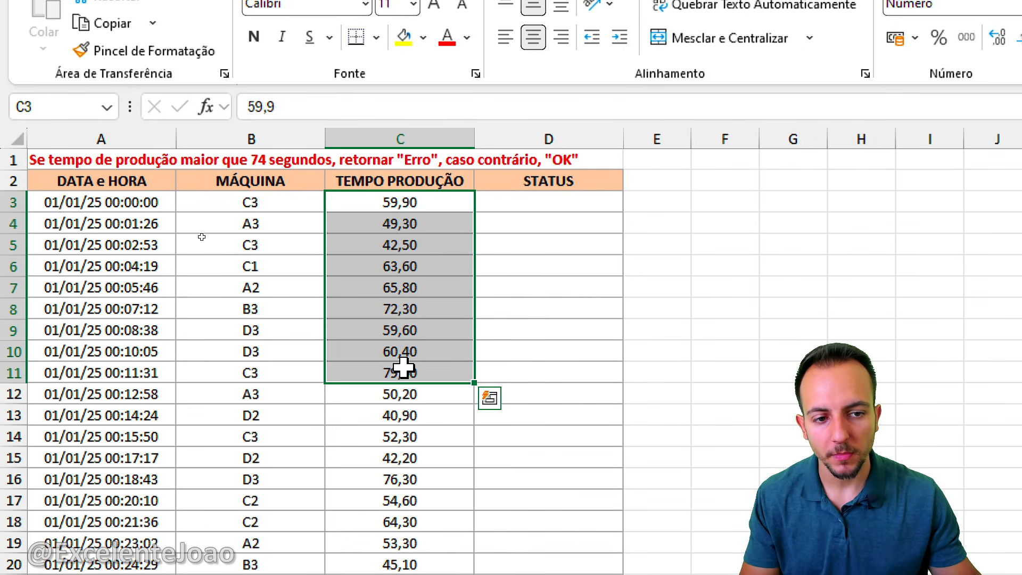
{"action": "left_click_drag", "start_coordinate": [546, 214], "coordinate": [502, 400]}
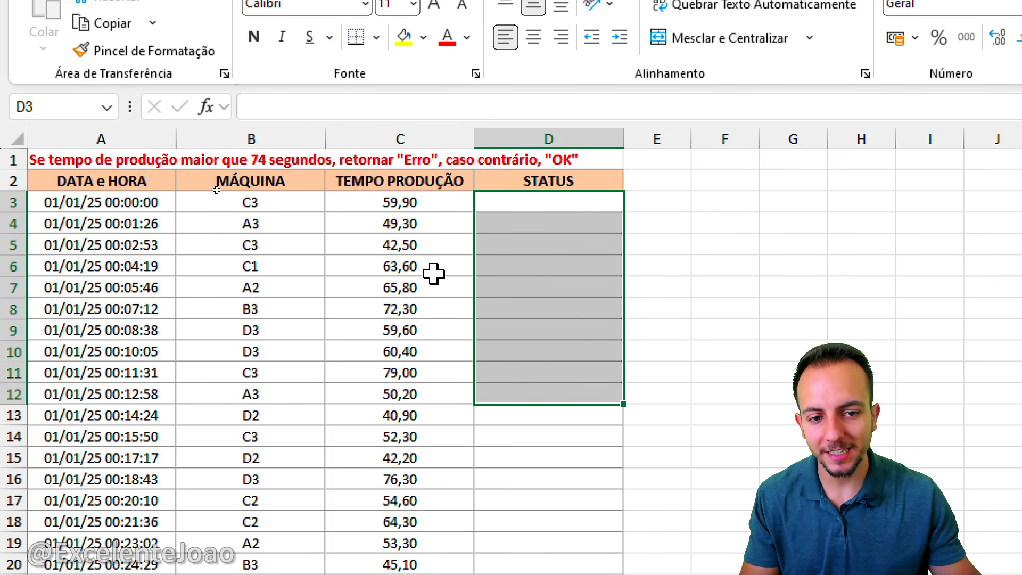
Step: Start an SE formula in D3 with the logical test C3>74
{"action": "left_click", "coordinate": [559, 205]}
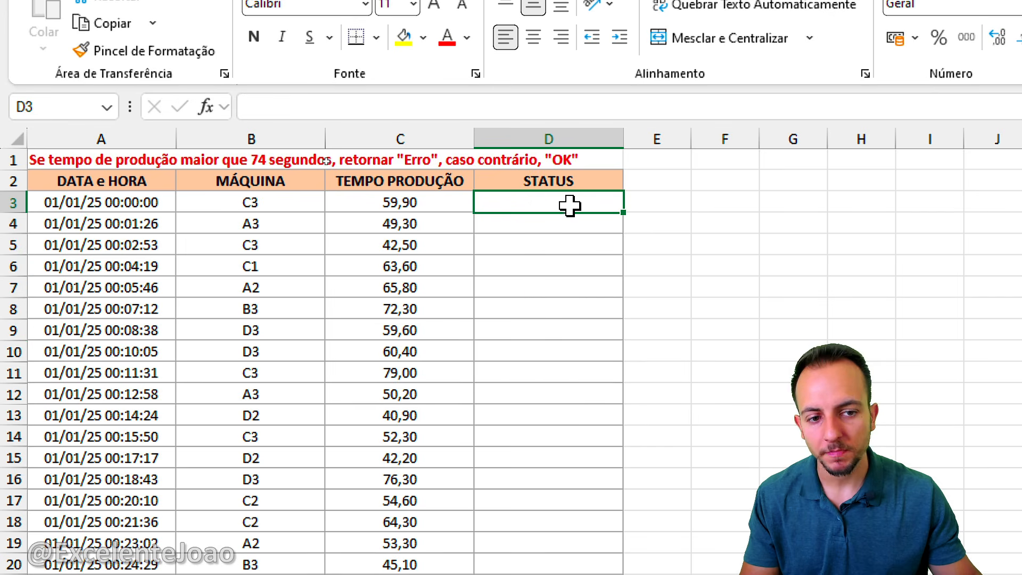
{"action": "type", "text": "=SE"}
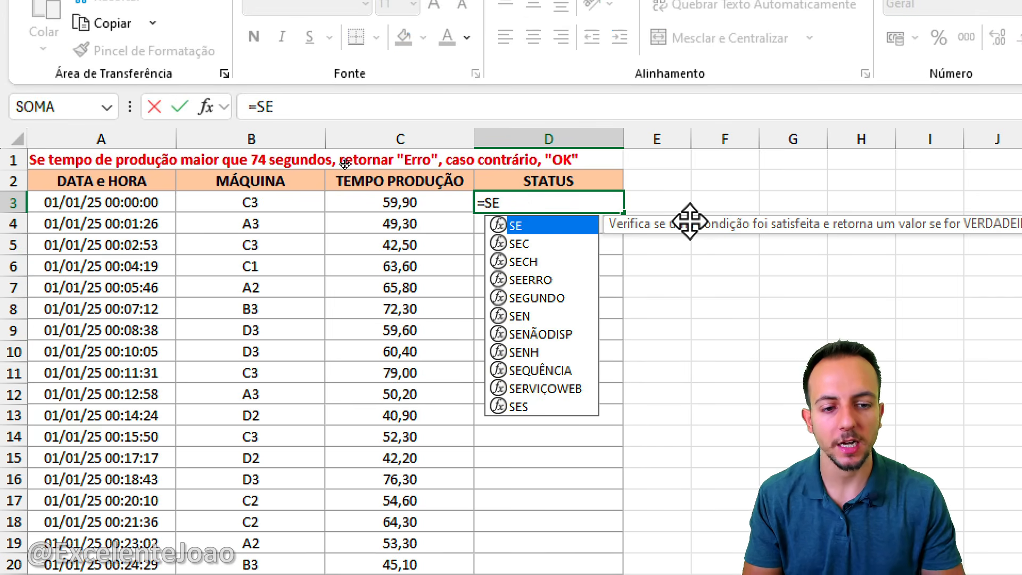
{"action": "double_click", "coordinate": [518, 228]}
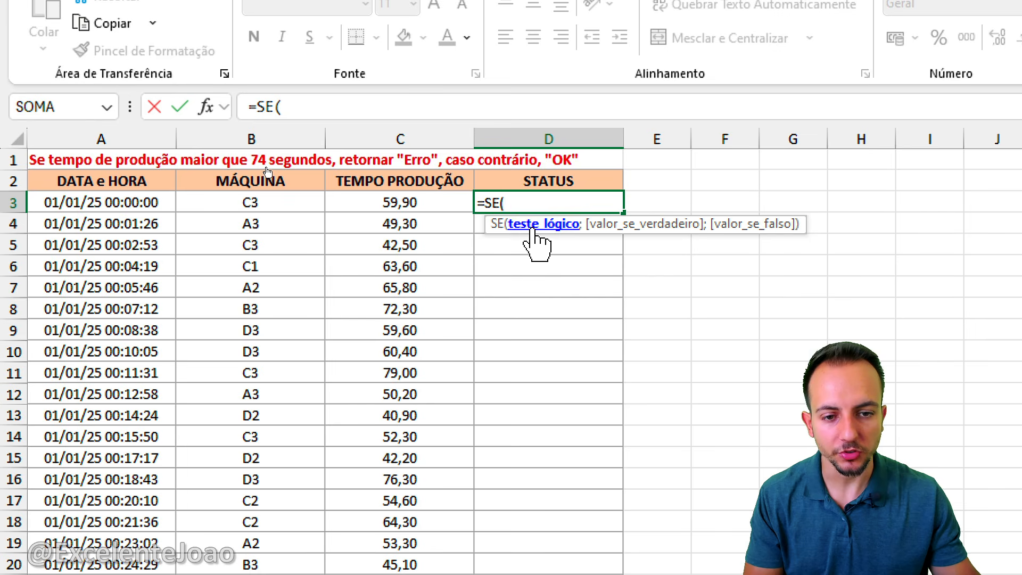
{"action": "left_click", "coordinate": [418, 202]}
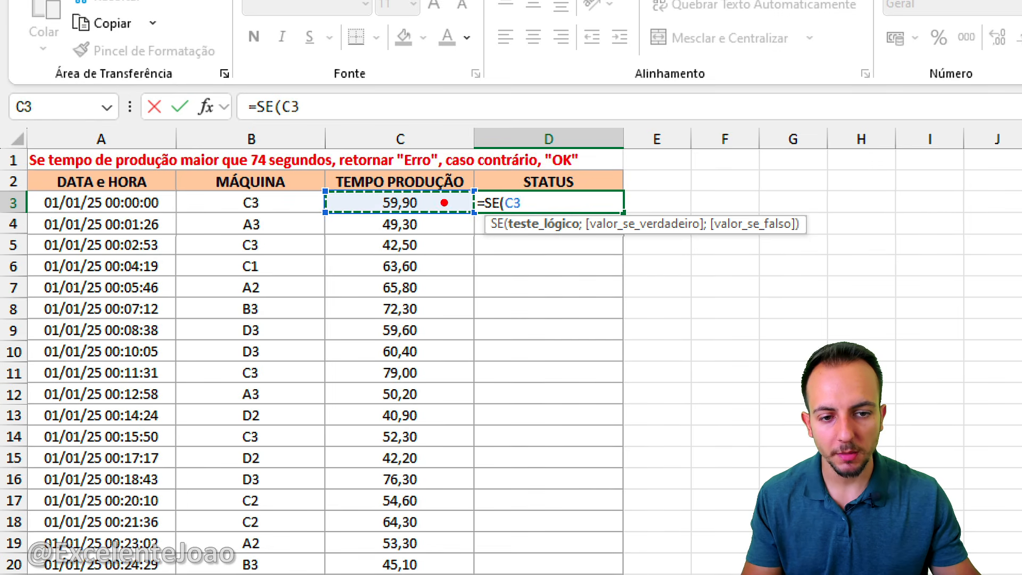
{"action": "mouse_move", "coordinate": [444, 202]}
{"action": "left_mouse_down"}
{"action": "mouse_move", "coordinate": [348, 198]}
{"action": "mouse_move", "coordinate": [436, 205]}
{"action": "mouse_move", "coordinate": [442, 184]}
{"action": "left_mouse_up"}
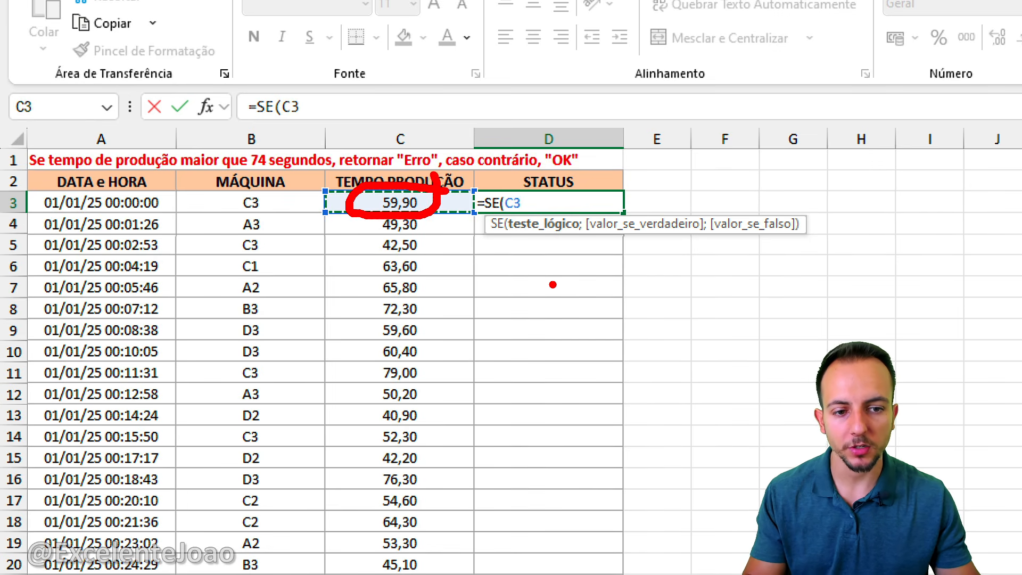
{"action": "key", "text": "Escape"}
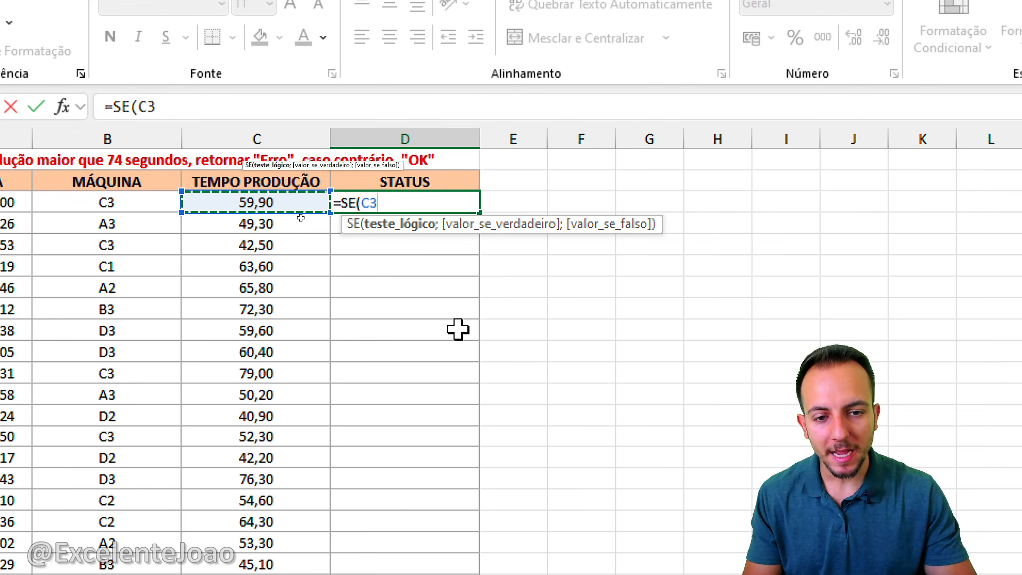
{"action": "type", "text": ">"}
{"action": "mouse_move", "coordinate": [396, 189]}
{"action": "left_mouse_down"}
{"action": "mouse_move", "coordinate": [362, 210]}
{"action": "mouse_move", "coordinate": [370, 184]}
{"action": "left_mouse_up"}
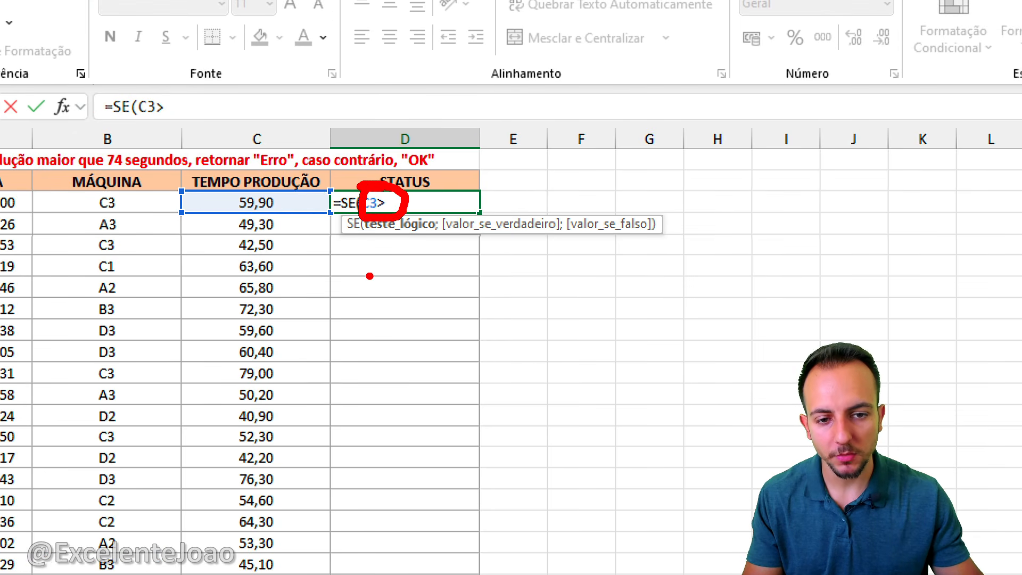
{"action": "left_click_drag", "start_coordinate": [354, 258], "coordinate": [363, 368]}
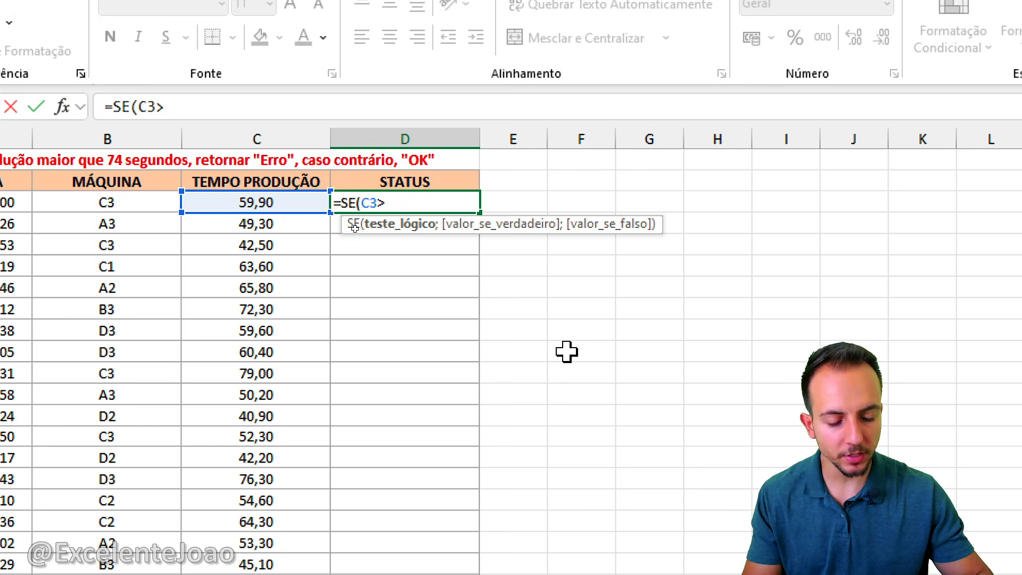
{"action": "type", "text": "74"}
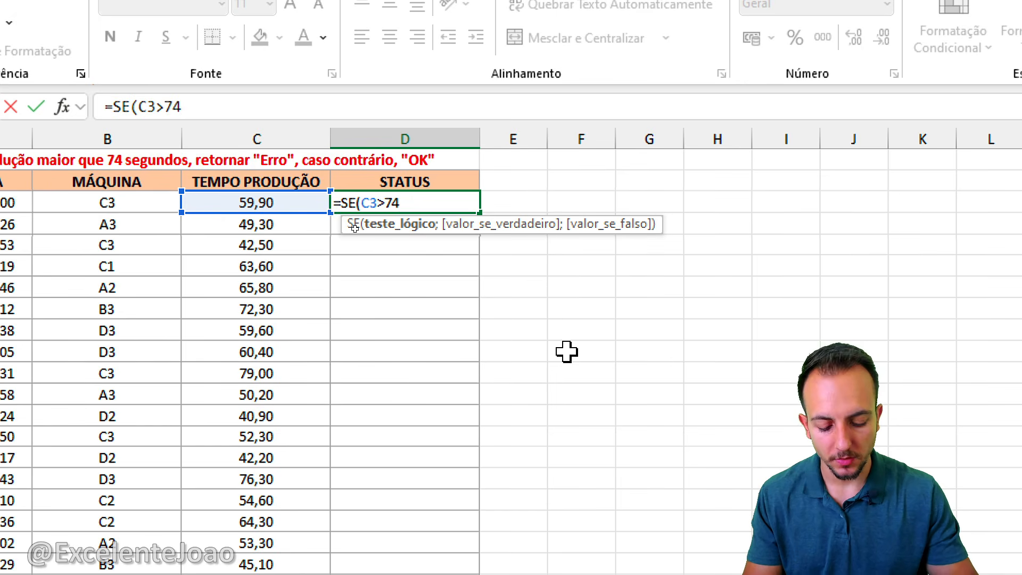
Step: Complete the D3 SE formula to return "ERRO" when the test is true and "OK" when it is false
{"action": "type", "text": ";"}
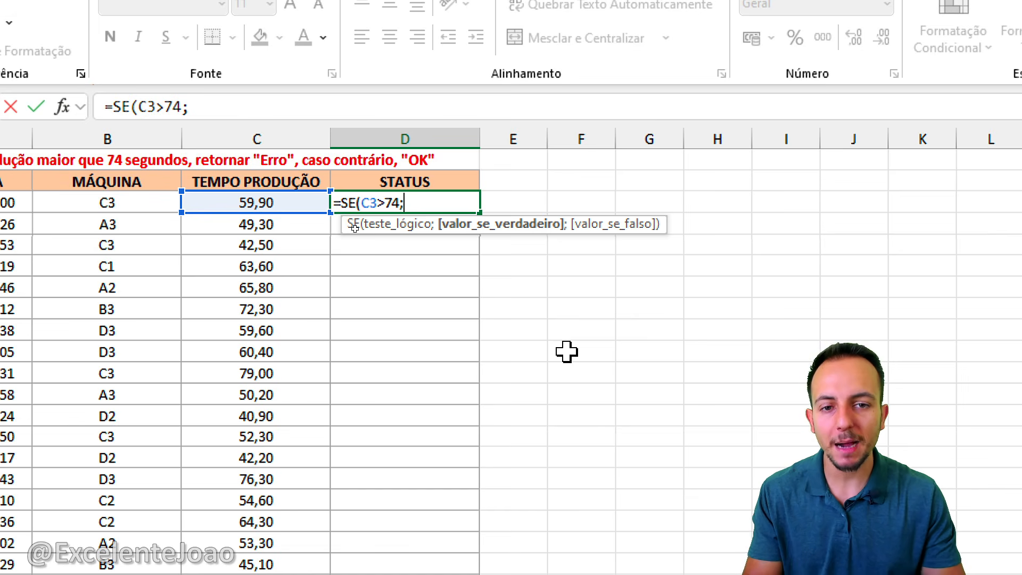
{"action": "type", "text": "\"ERRO"}
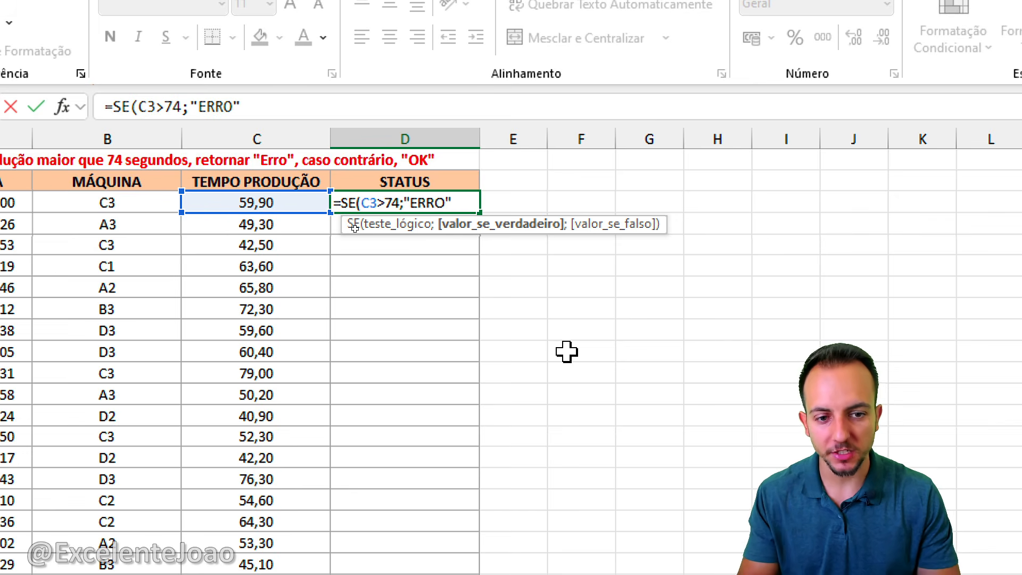
{"action": "type", "text": "\";"}
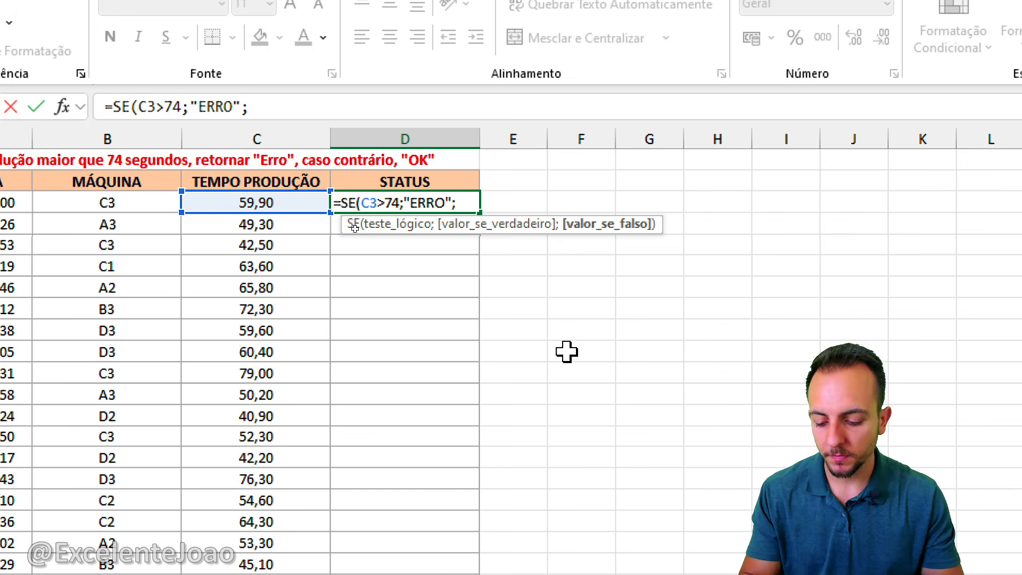
{"action": "type", "text": "\"OK\""}
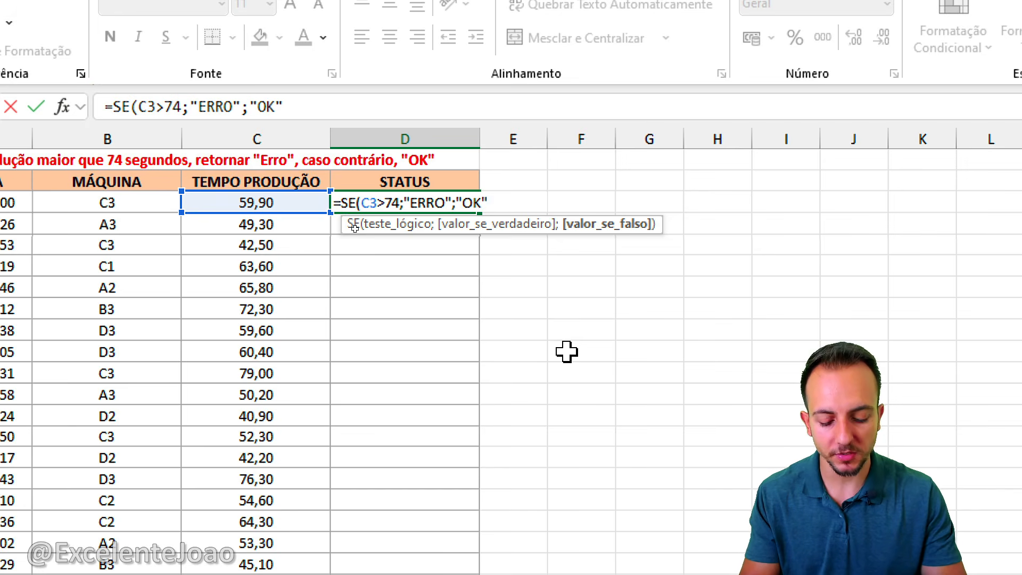
{"action": "type", "text": ")"}
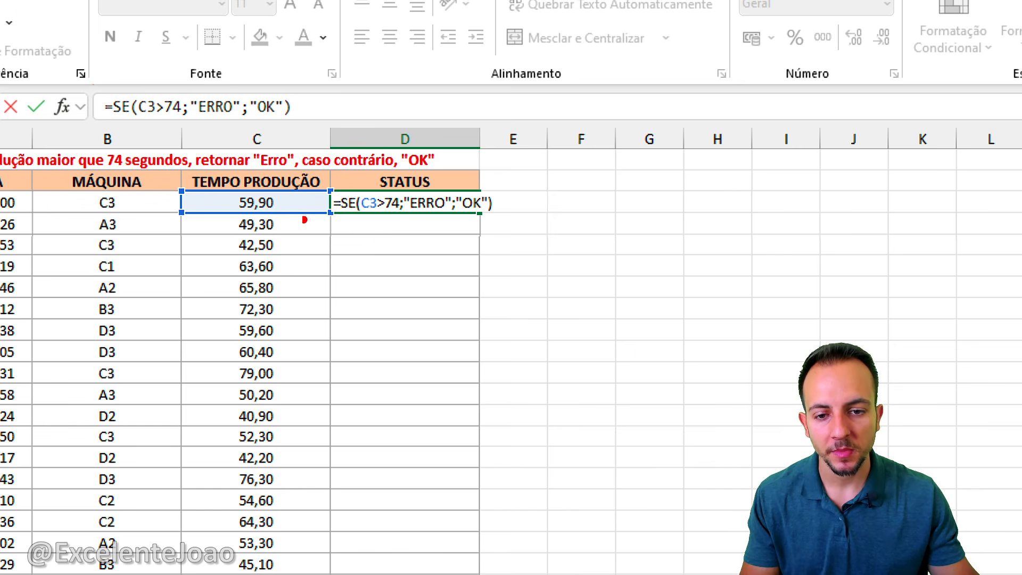
{"action": "left_click_drag", "start_coordinate": [364, 219], "coordinate": [437, 215]}
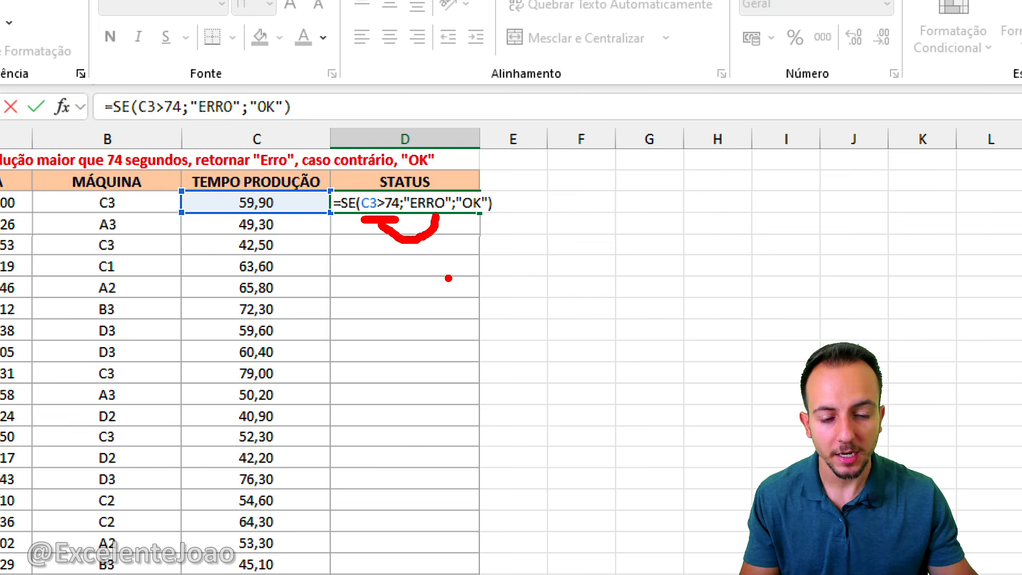
{"action": "left_click_drag", "start_coordinate": [500, 189], "coordinate": [529, 165]}
{"action": "key", "text": "Escape"}
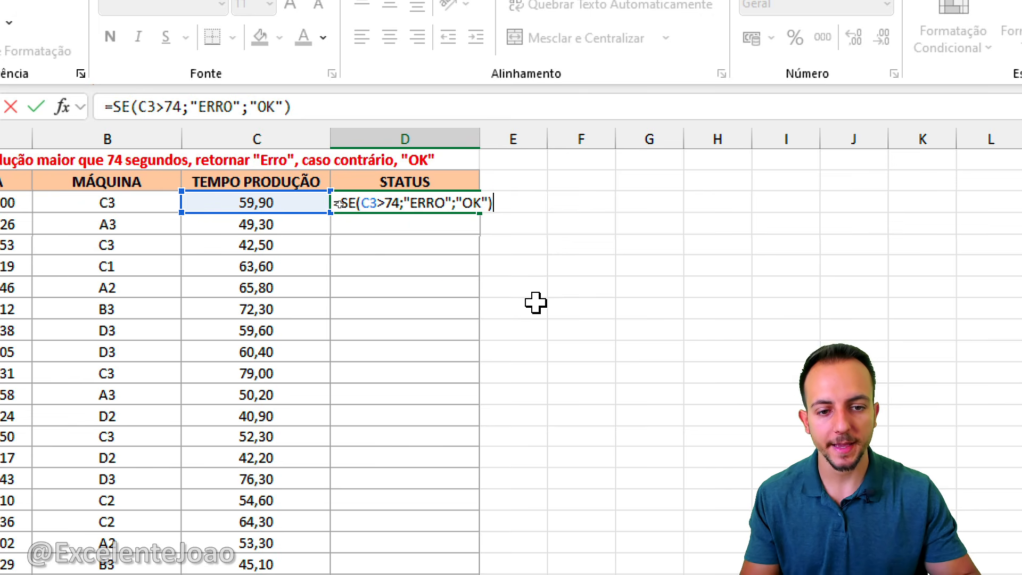
{"action": "key", "text": "Return"}
Step: Test the D3 formula by setting the production time in C3 to 99 and to 9, and undo both changes
{"action": "left_click", "coordinate": [308, 201]}
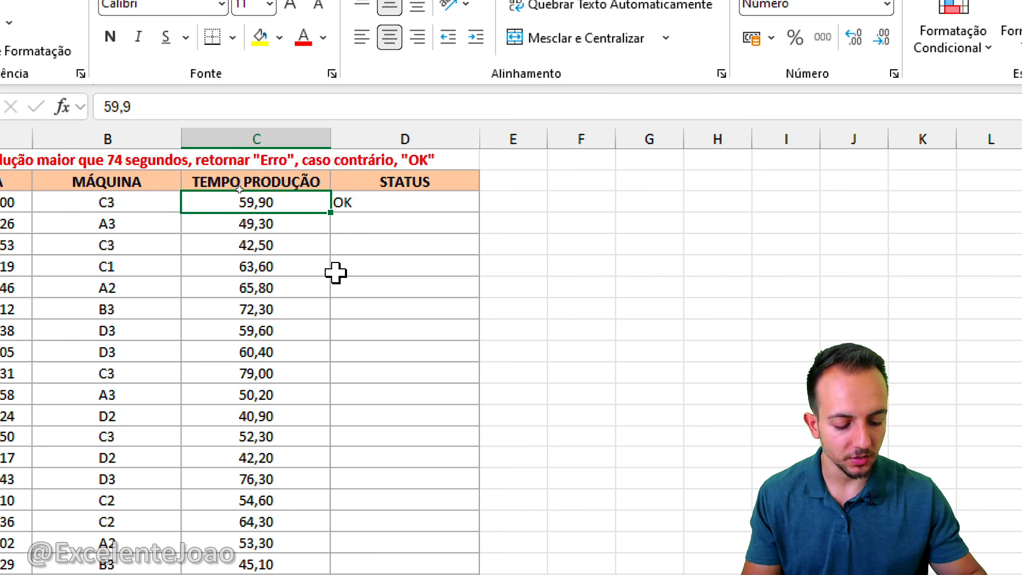
{"action": "type", "text": "99"}
{"action": "key", "text": "ctrl+Return"}
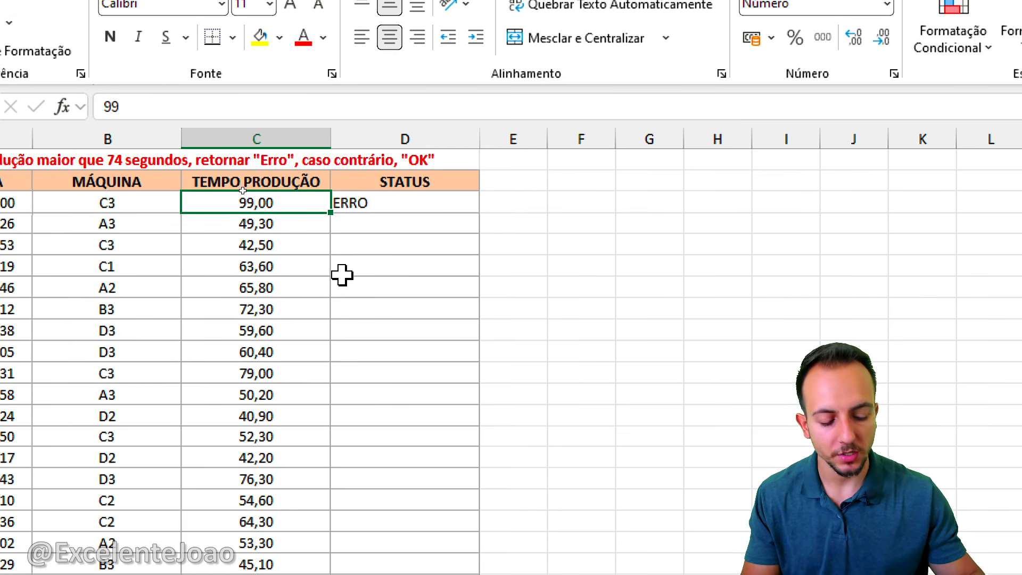
{"action": "type", "text": "9"}
{"action": "key", "text": "ctrl+Return"}
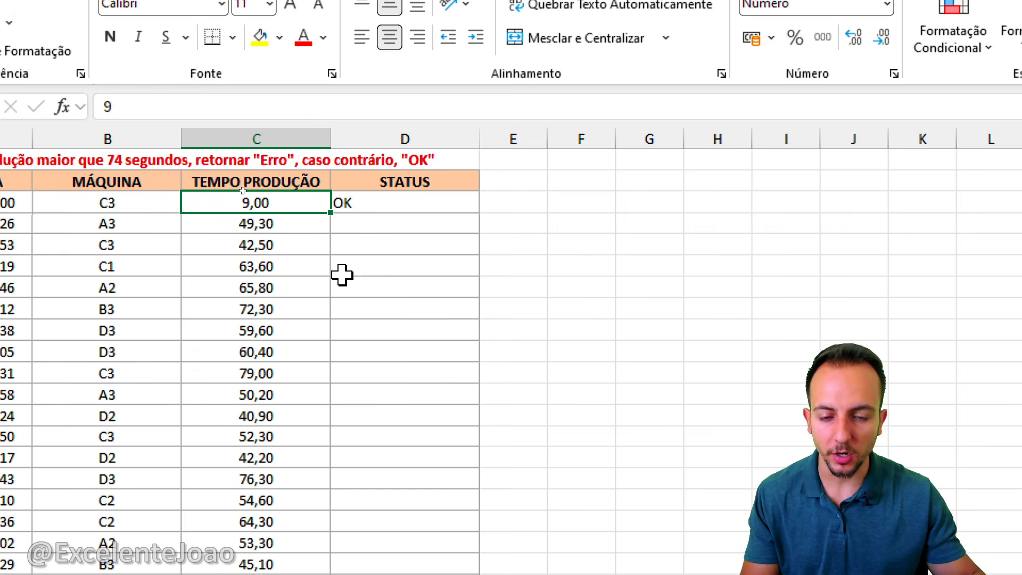
{"action": "key", "text": "ctrl+z"}
{"action": "key", "text": "ctrl+z"}
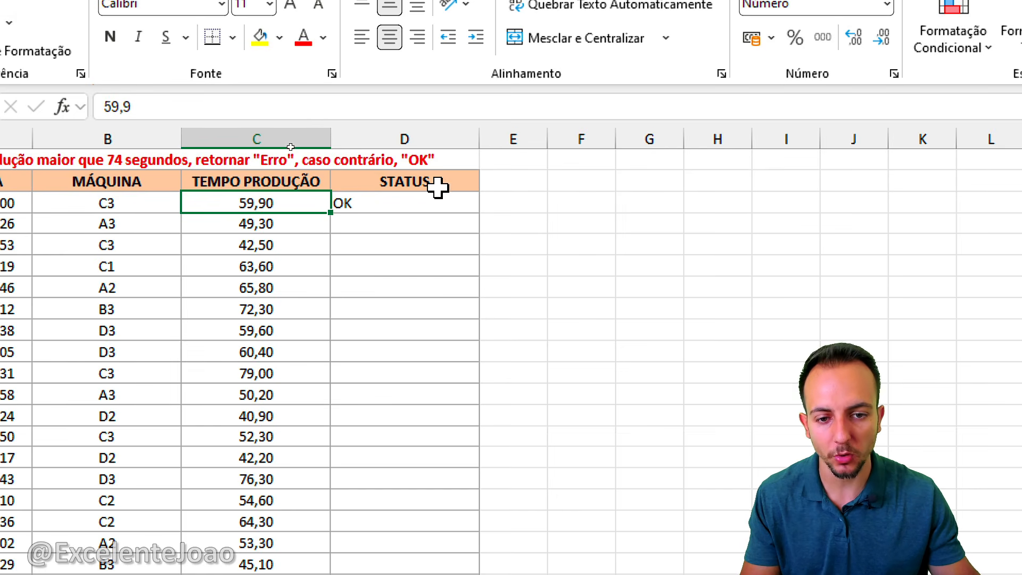
Step: Copy the SE formula from D3 down the STATUS column to the last row of the table
{"action": "left_click", "coordinate": [431, 213]}
{"action": "key", "text": "ctrl+2"}
{"action": "mouse_move", "coordinate": [488, 204]}
{"action": "left_mouse_down"}
{"action": "mouse_move", "coordinate": [457, 200]}
{"action": "mouse_move", "coordinate": [502, 199]}
{"action": "mouse_move", "coordinate": [493, 195]}
{"action": "left_mouse_up"}
{"action": "left_click_drag", "start_coordinate": [494, 348], "coordinate": [494, 296]}
{"action": "key", "text": "Escape"}
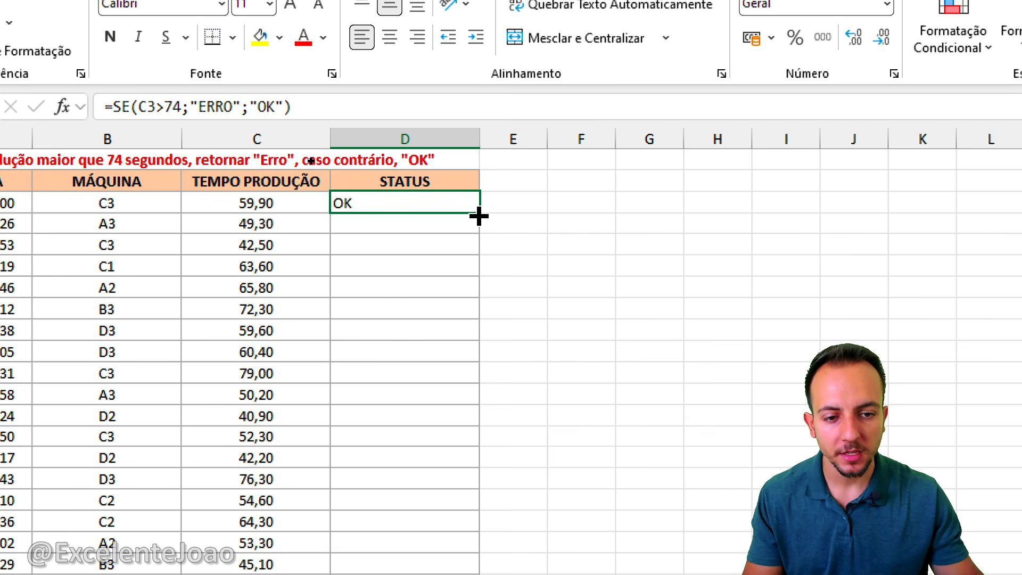
{"action": "mouse_move", "coordinate": [479, 213]}
{"action": "left_mouse_down"}
{"action": "mouse_move", "coordinate": [464, 511]}
{"action": "mouse_move", "coordinate": [450, 572]}
{"action": "mouse_move", "coordinate": [406, 490]}
{"action": "left_mouse_up"}
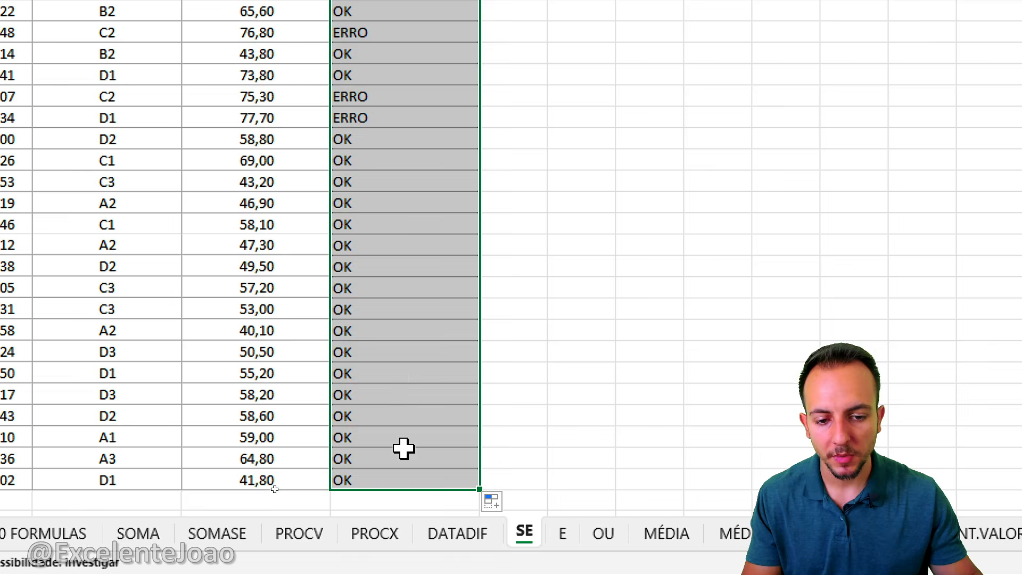
Step: Compare the filled ERRO and OK statuses with the production times in column C throughout the table
{"action": "scroll", "coordinate": [397, 337], "scroll_direction": "up", "scroll_amount": 5}
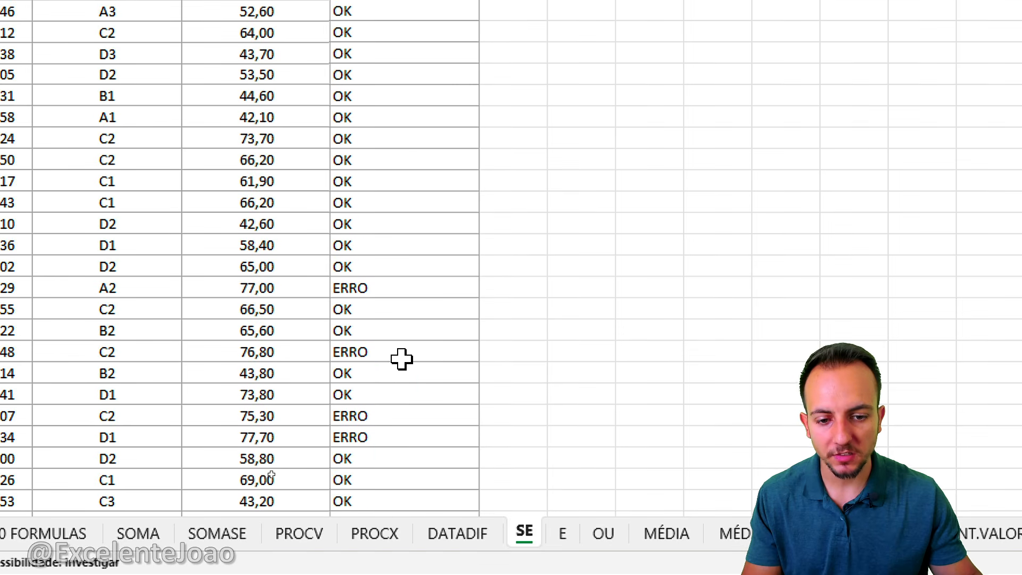
{"action": "mouse_move", "coordinate": [299, 332]}
{"action": "left_mouse_down"}
{"action": "mouse_move", "coordinate": [202, 367]}
{"action": "mouse_move", "coordinate": [255, 342]}
{"action": "left_mouse_up"}
{"action": "mouse_move", "coordinate": [362, 246]}
{"action": "left_mouse_down"}
{"action": "mouse_move", "coordinate": [192, 292]}
{"action": "mouse_move", "coordinate": [260, 241]}
{"action": "left_mouse_up"}
{"action": "key", "text": "Escape"}
{"action": "scroll", "coordinate": [342, 155], "scroll_direction": "down", "scroll_amount": 10}
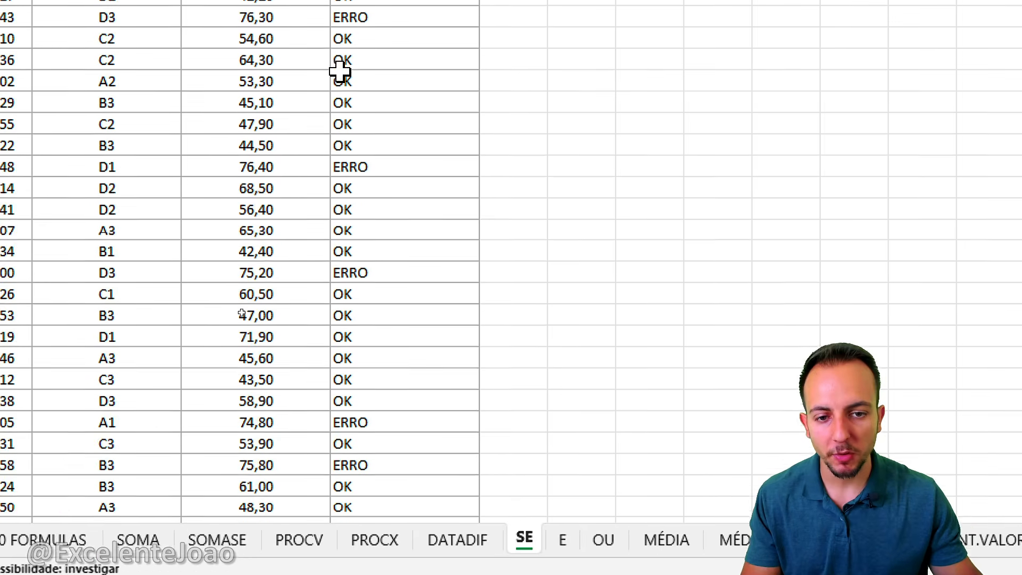
{"action": "scroll", "coordinate": [336, 56], "scroll_direction": "up", "scroll_amount": 4}
{"action": "left_click_drag", "start_coordinate": [310, 153], "coordinate": [292, 327]}
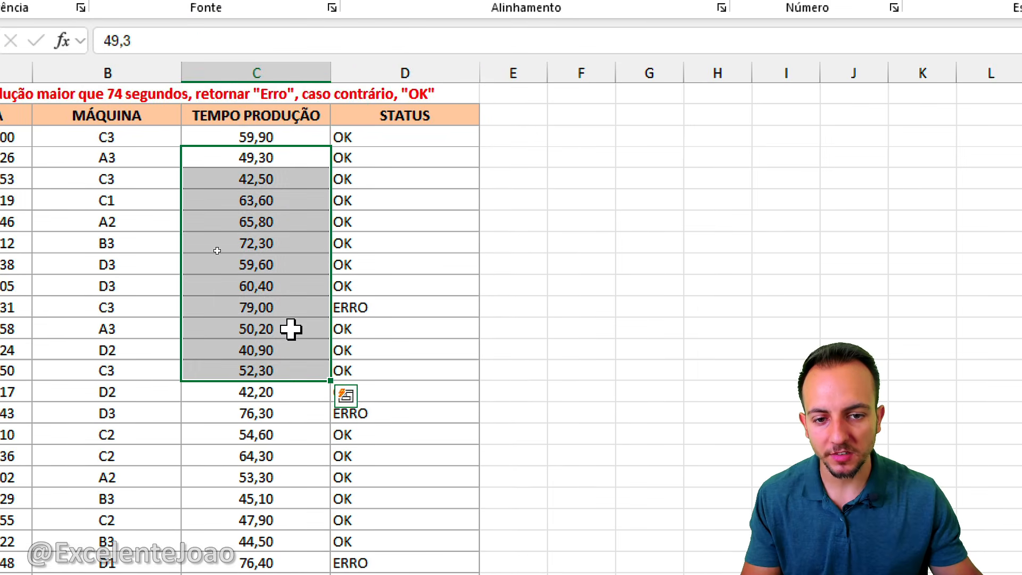
{"action": "left_click", "coordinate": [292, 326]}
{"action": "mouse_move", "coordinate": [275, 245]}
{"action": "left_mouse_down"}
{"action": "mouse_move", "coordinate": [342, 263]}
{"action": "mouse_move", "coordinate": [347, 241]}
{"action": "mouse_move", "coordinate": [363, 240]}
{"action": "left_mouse_up"}
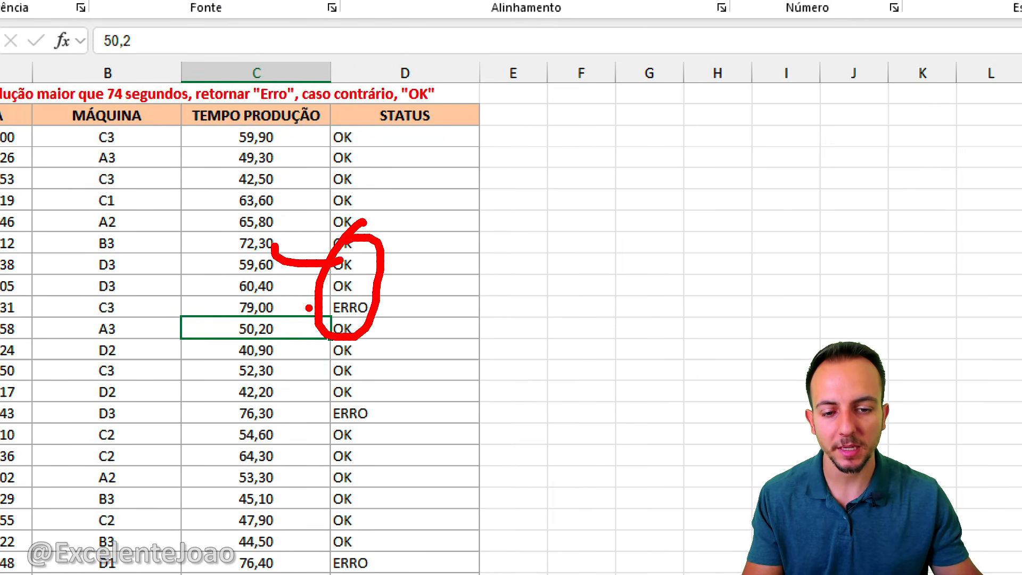
{"action": "key", "text": "Escape"}
{"action": "key", "text": "ctrl+Home"}
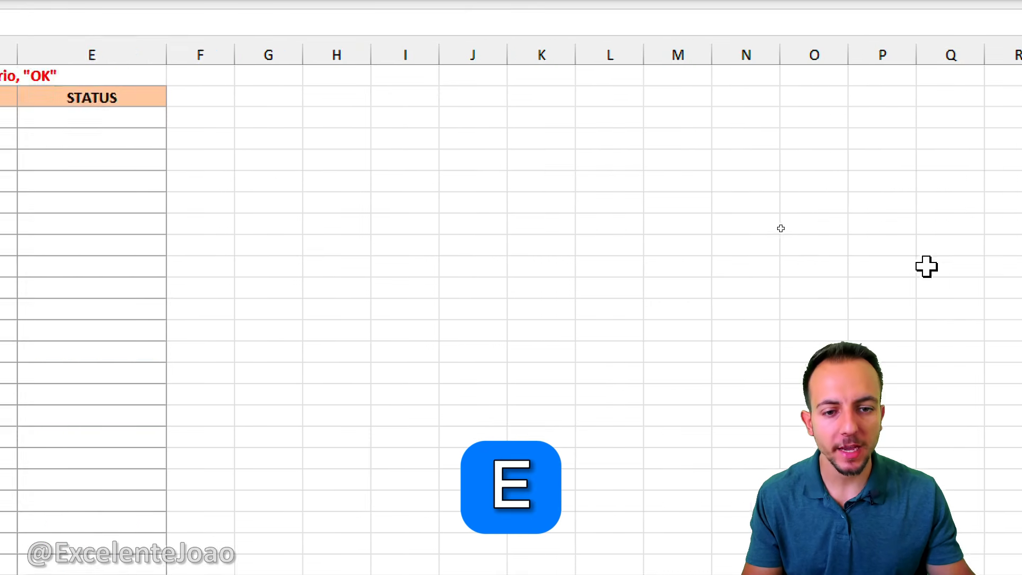
Step: Try starting an E function formula in empty cell K8 of the E sheet
{"action": "left_click", "coordinate": [537, 222]}
{"action": "type", "text": "e"}
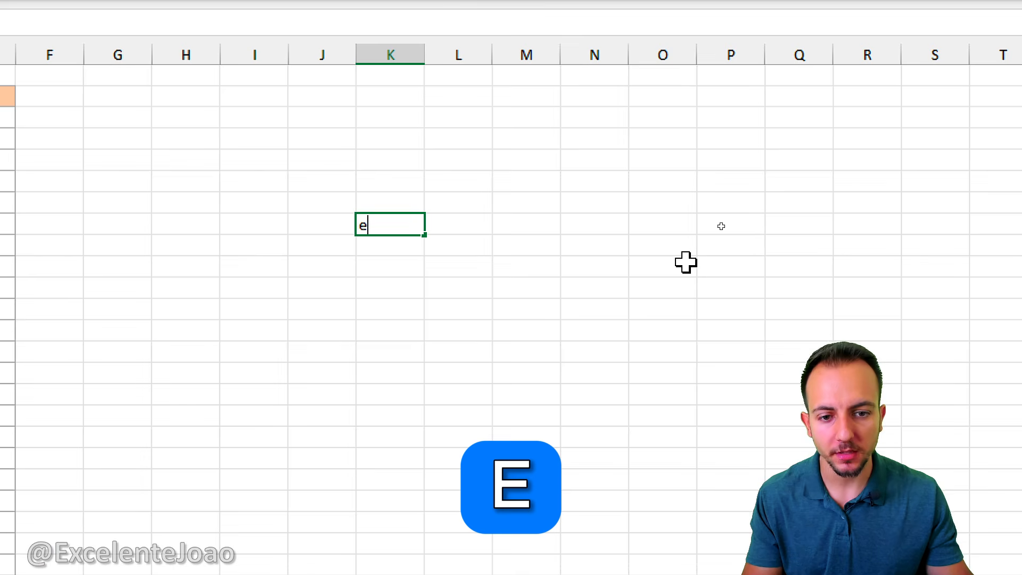
{"action": "key", "text": "BackSpace"}
{"action": "type", "text": "=E"}
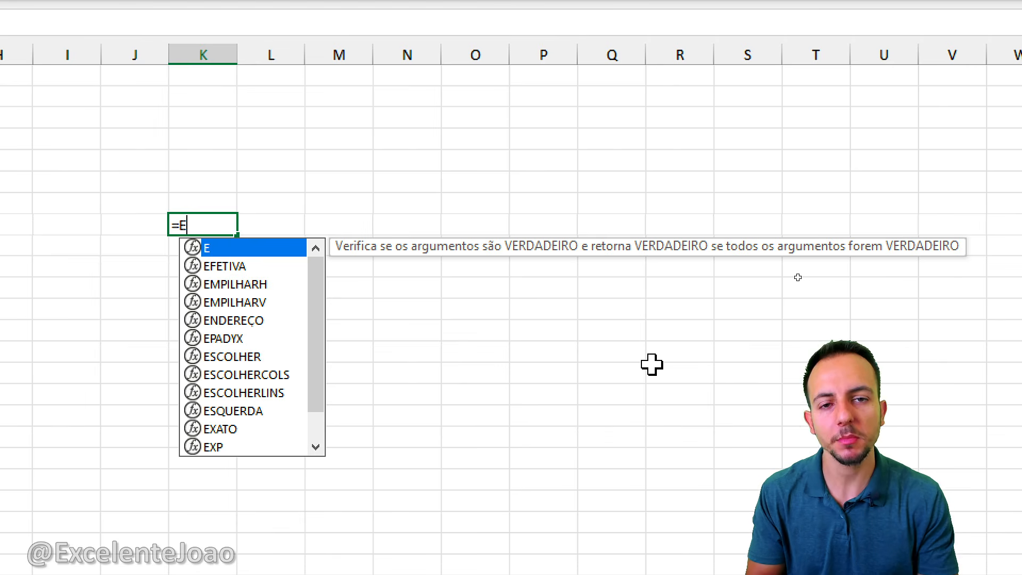
{"action": "key", "text": "Escape"}
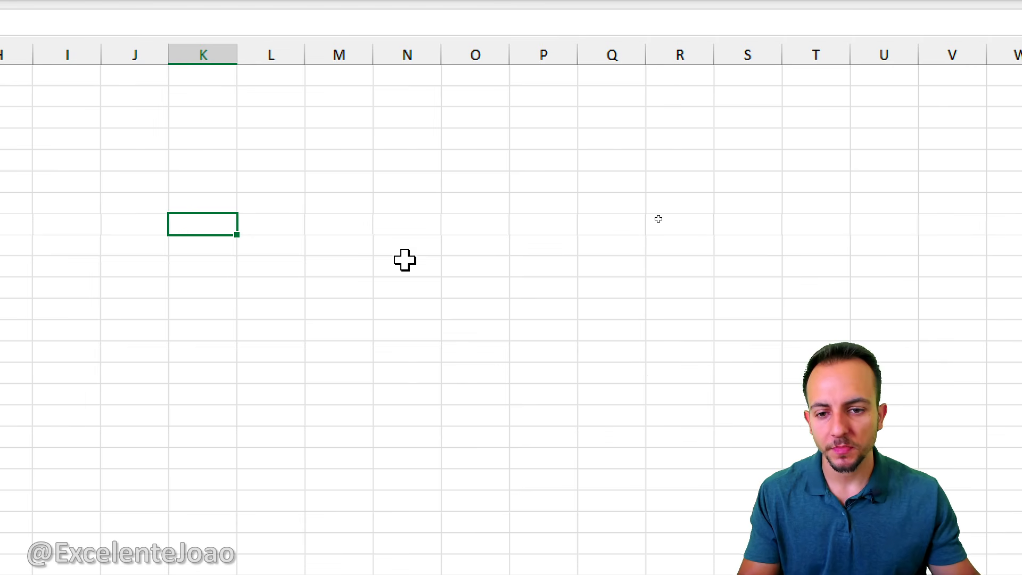
Step: Enter BANANA in L6 and MAÇA in L7 of the E sheet as two example items
{"action": "left_click", "coordinate": [260, 184]}
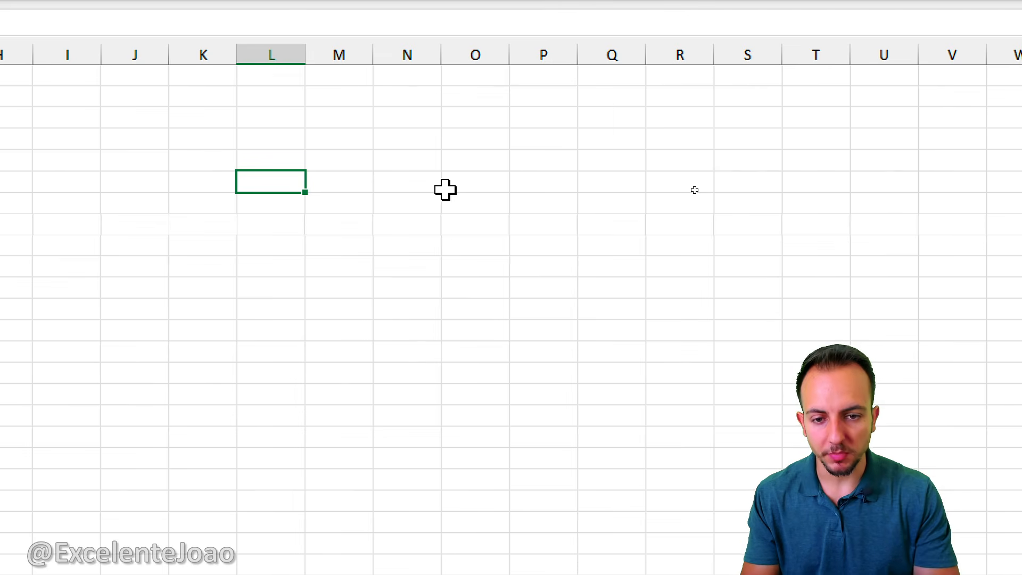
{"action": "type", "text": "BANANA"}
{"action": "key", "text": "Return"}
{"action": "type", "text": "M"}
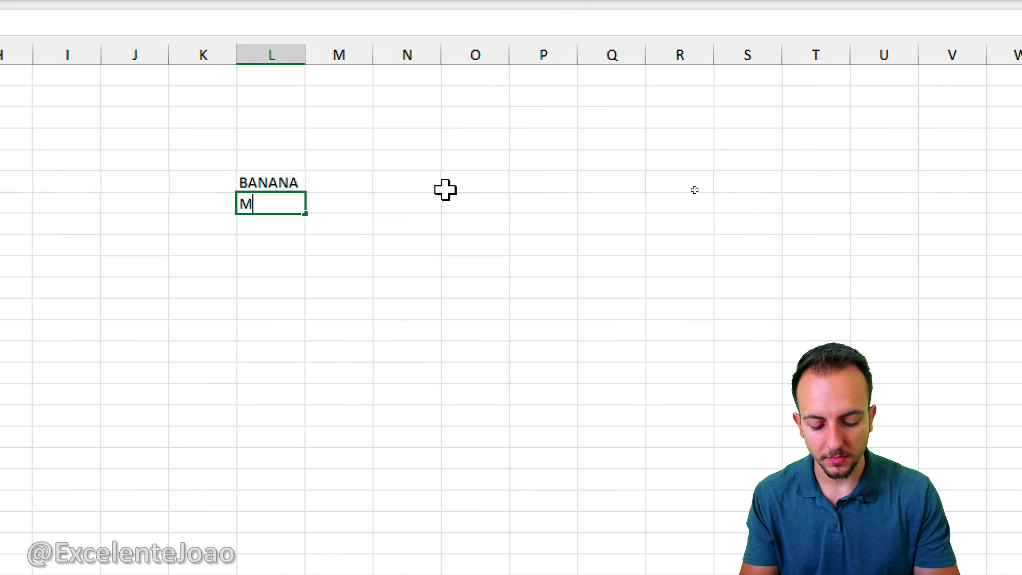
{"action": "type", "text": "AÇA"}
{"action": "key", "text": "Return"}
{"action": "key", "text": "Return"}
{"action": "key", "text": "Return"}
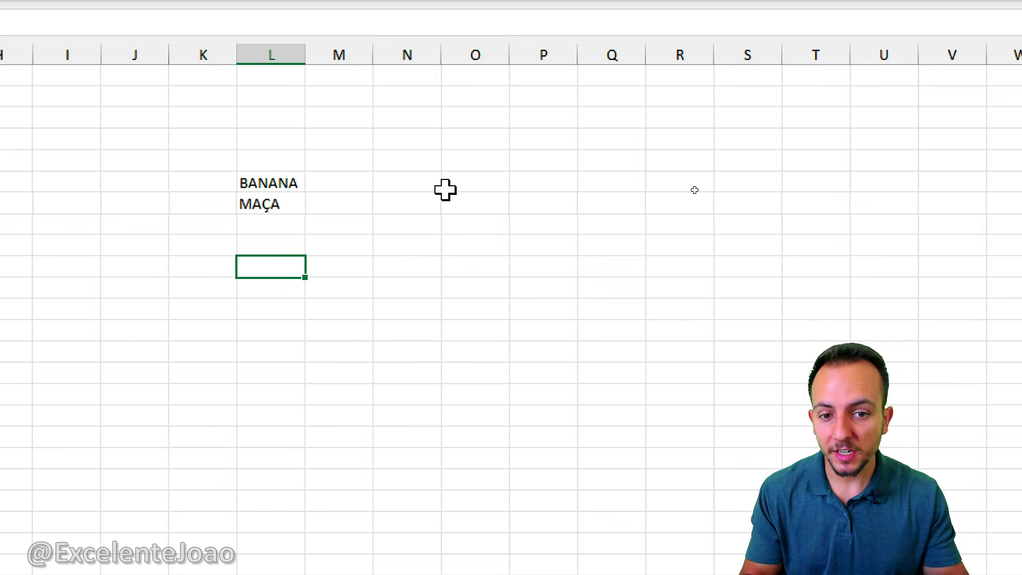
{"action": "key", "text": "ctrl+2"}
{"action": "left_click_drag", "start_coordinate": [302, 177], "coordinate": [371, 141]}
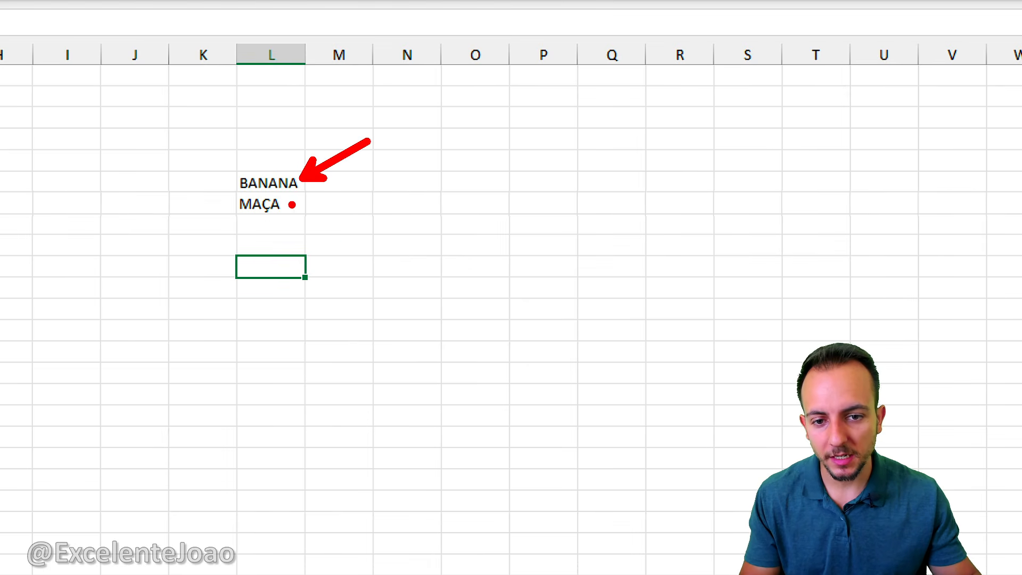
{"action": "left_click_drag", "start_coordinate": [292, 203], "coordinate": [335, 241]}
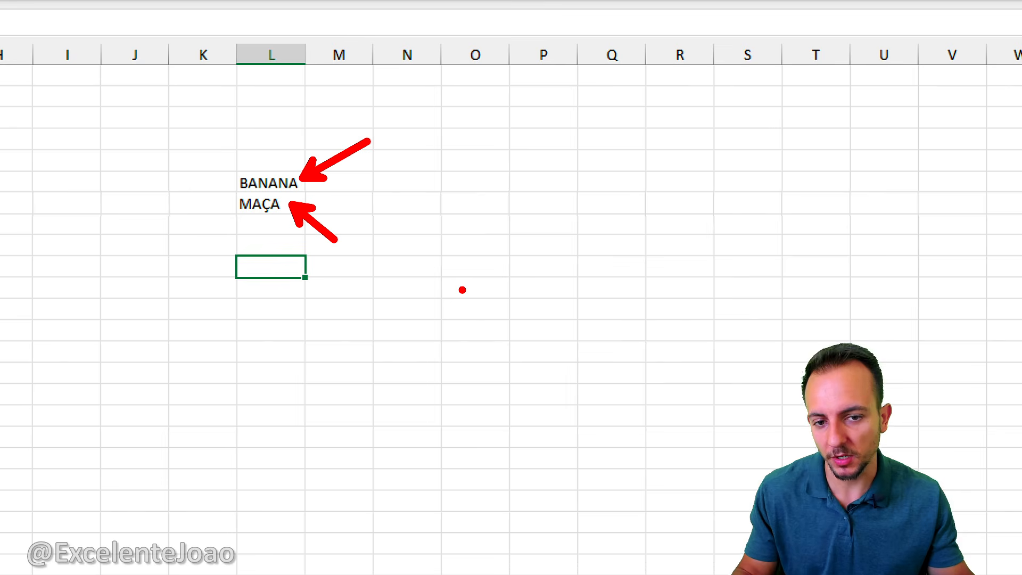
Step: Start an E formula in L10 with L6="BANANA" as its first condition
{"action": "key", "text": "Escape"}
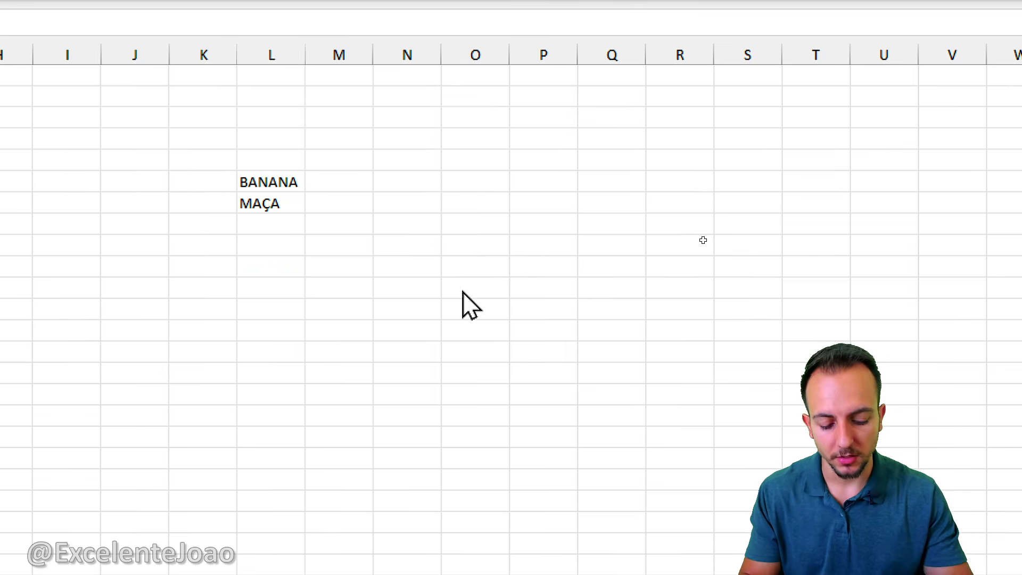
{"action": "type", "text": "=E"}
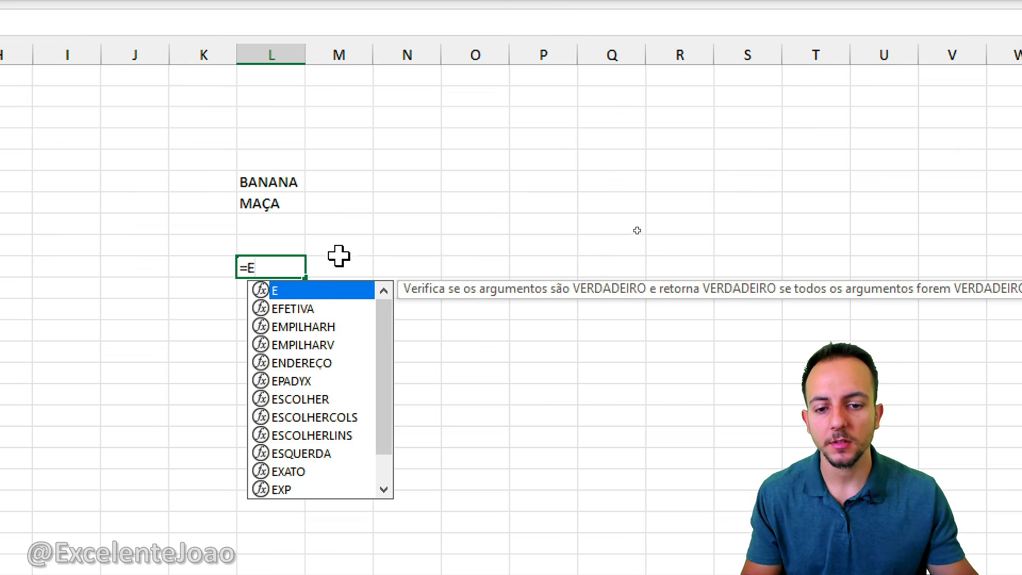
{"action": "double_click", "coordinate": [313, 290]}
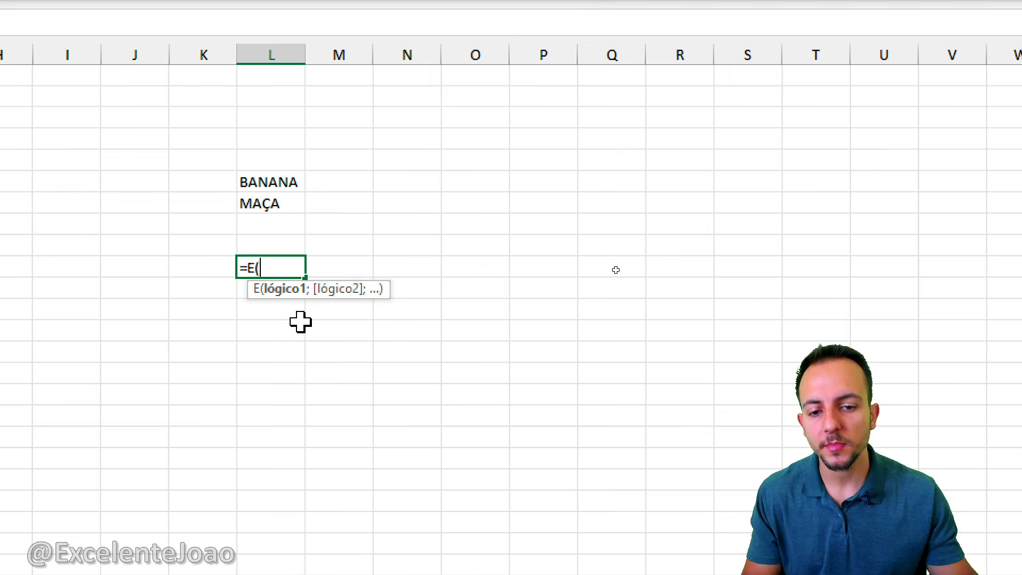
{"action": "left_click", "coordinate": [296, 182]}
{"action": "type", "text": "="}
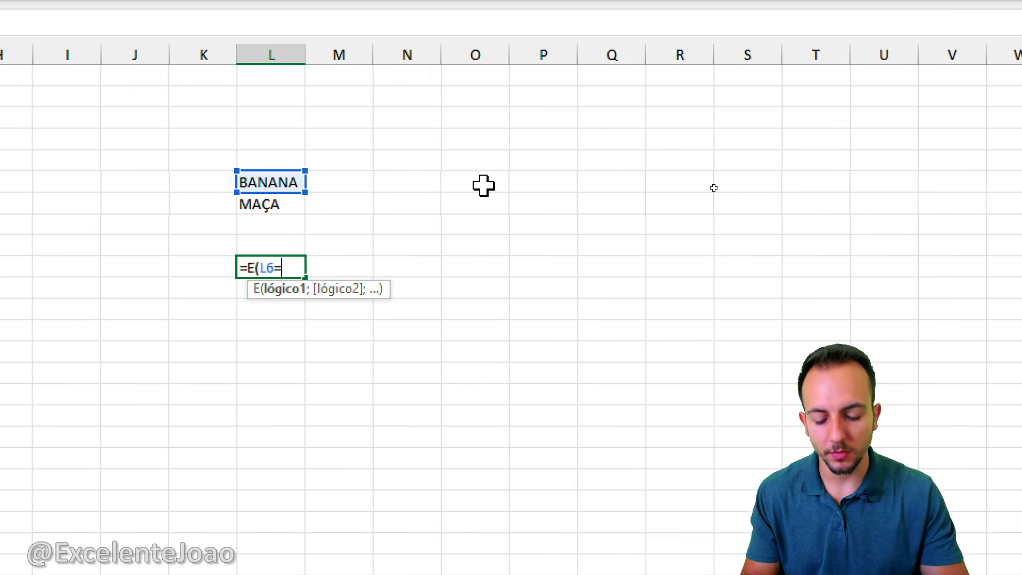
{"action": "type", "text": "\"BANANA\""}
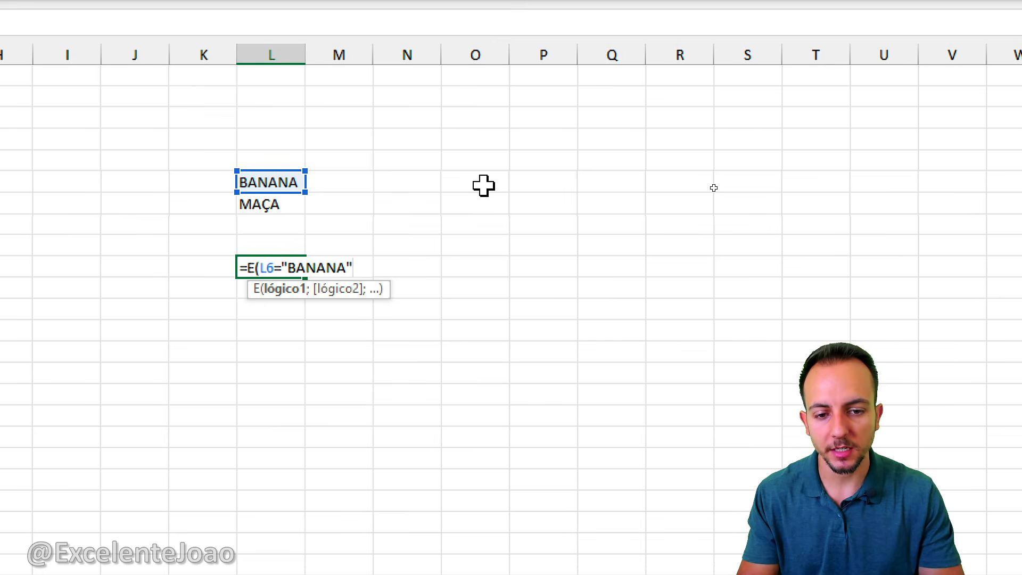
{"action": "type", "text": ";"}
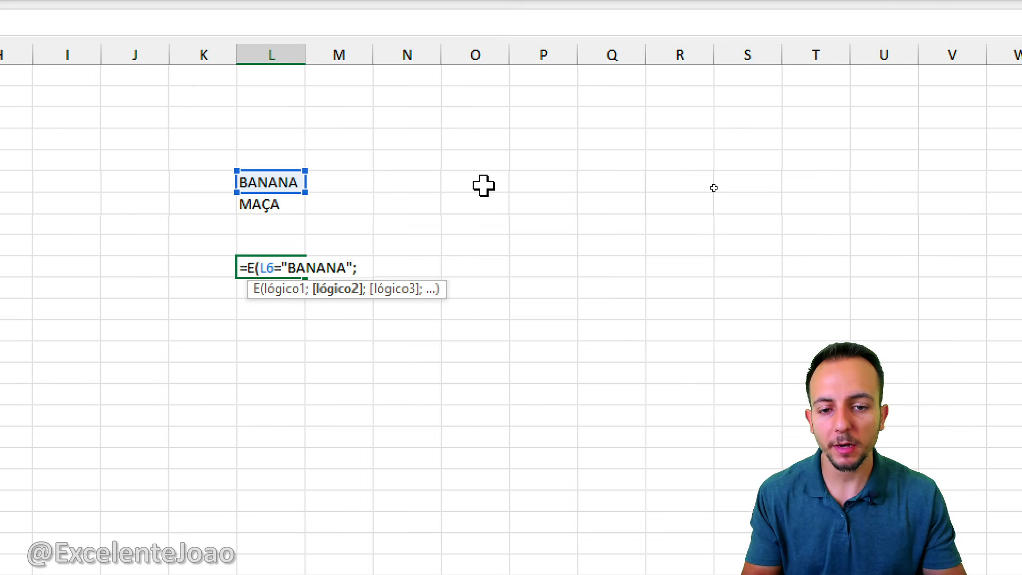
Step: Add L7="MAÇA" as the second condition of the E formula in L10 and commit the formula
{"action": "left_click", "coordinate": [297, 203]}
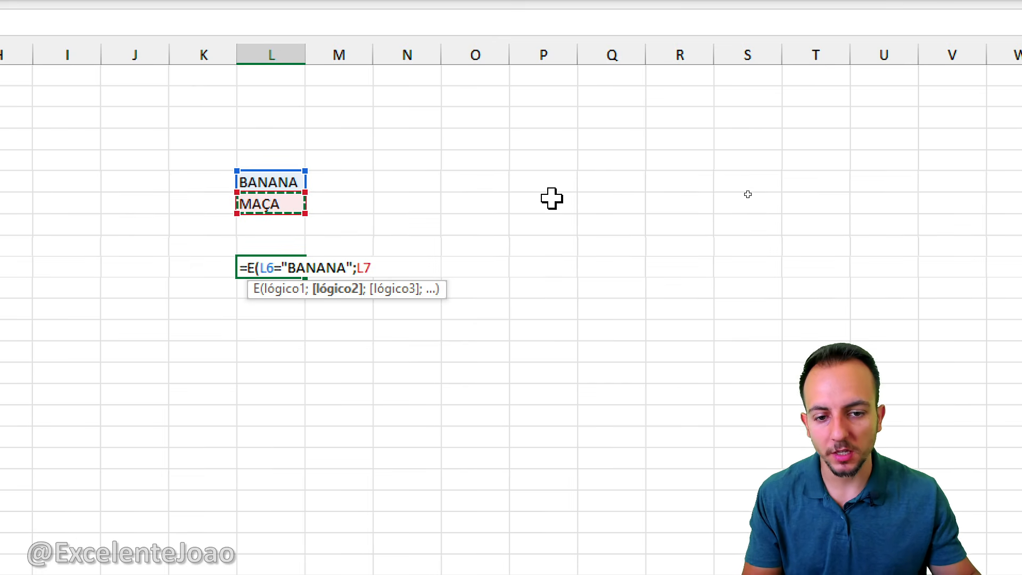
{"action": "type", "text": "=\"MA"}
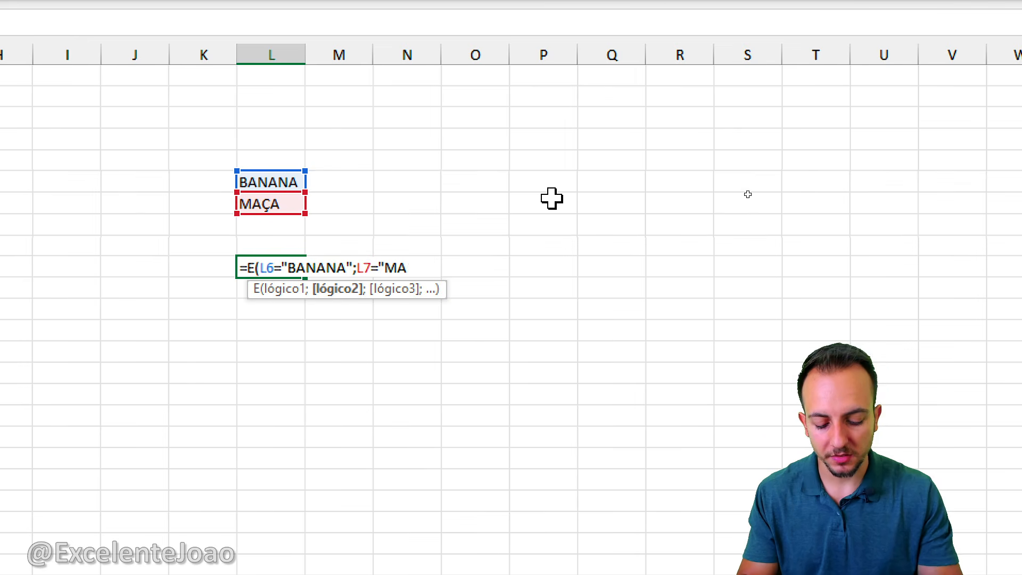
{"action": "type", "text": "ÇA\")"}
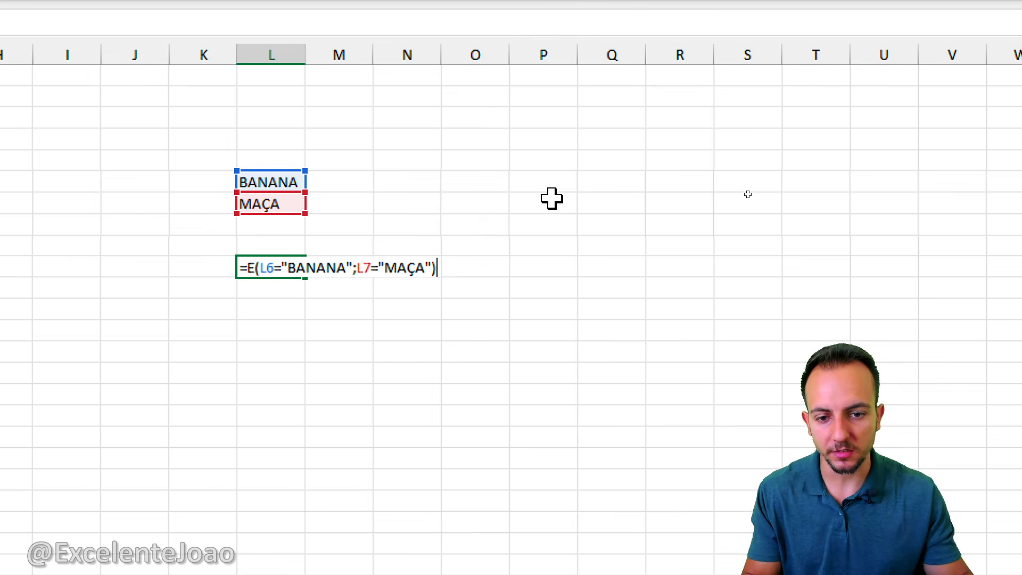
{"action": "left_click_drag", "start_coordinate": [314, 179], "coordinate": [385, 152]}
{"action": "left_click_drag", "start_coordinate": [299, 301], "coordinate": [330, 295]}
{"action": "left_click_drag", "start_coordinate": [318, 207], "coordinate": [341, 227]}
{"action": "left_click_drag", "start_coordinate": [400, 298], "coordinate": [445, 289]}
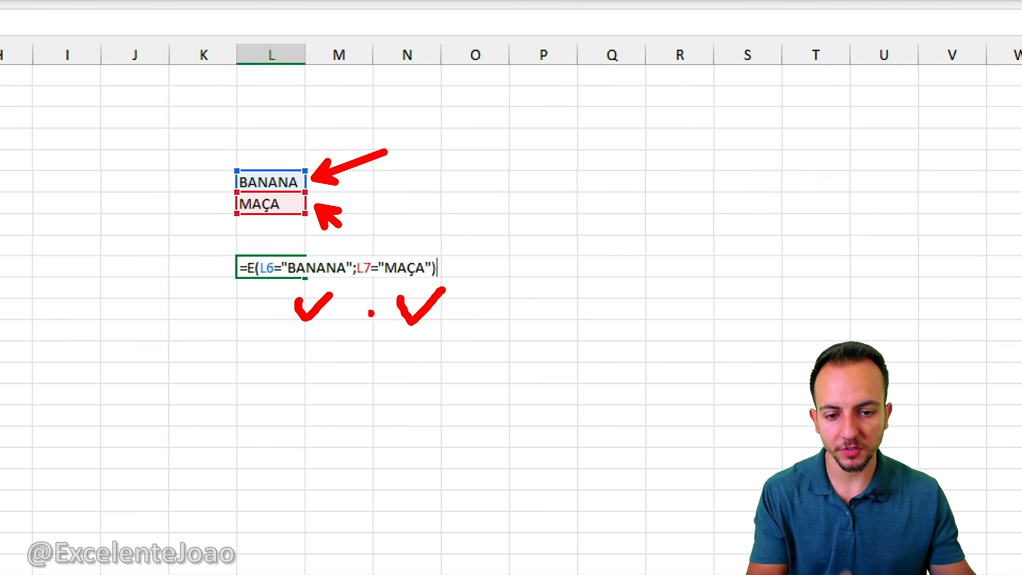
{"action": "mouse_move", "coordinate": [473, 252]}
{"action": "left_mouse_down"}
{"action": "mouse_move", "coordinate": [477, 261]}
{"action": "mouse_move", "coordinate": [587, 204]}
{"action": "left_mouse_up"}
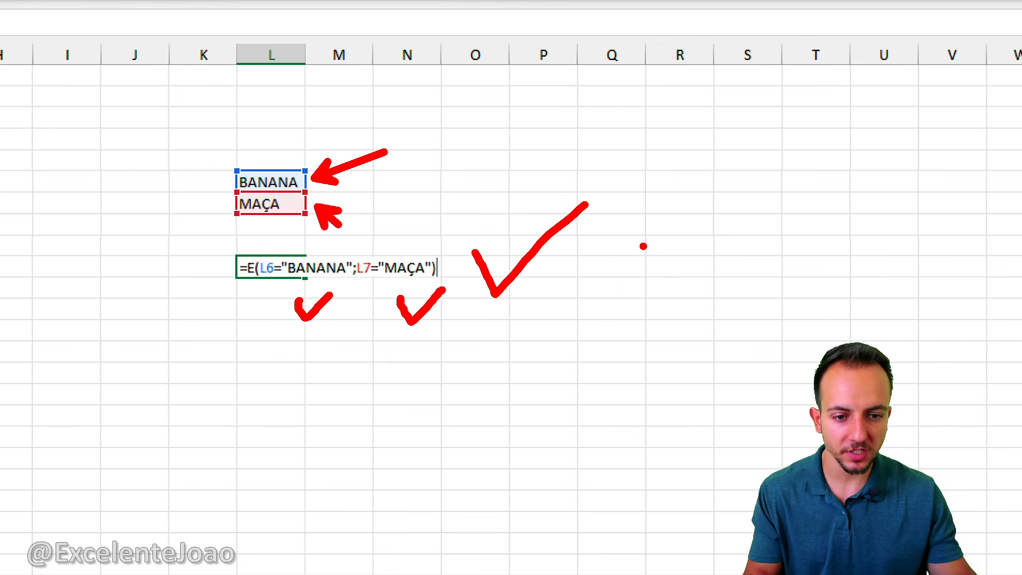
{"action": "key", "text": "Escape"}
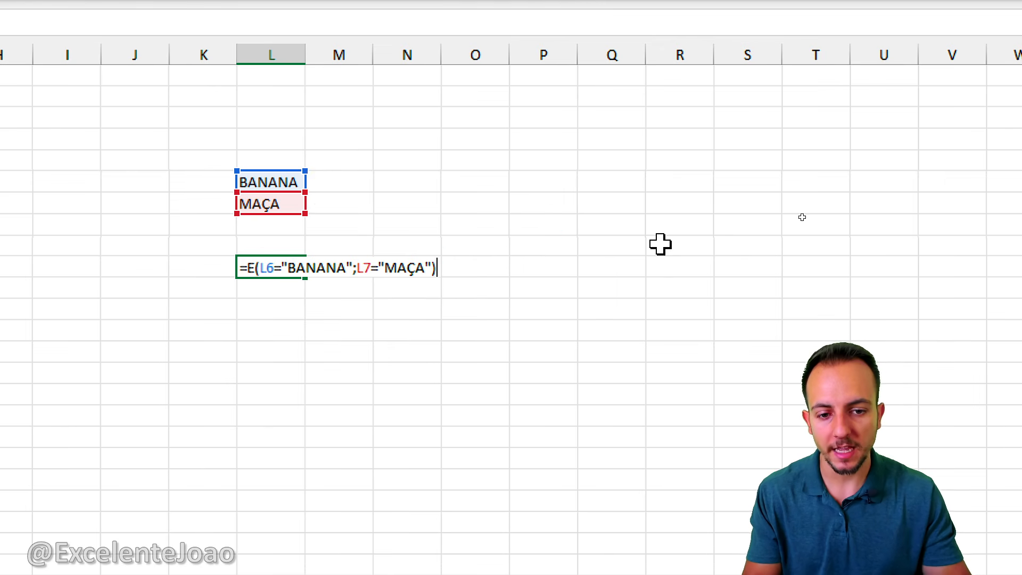
{"action": "key", "text": "Return"}
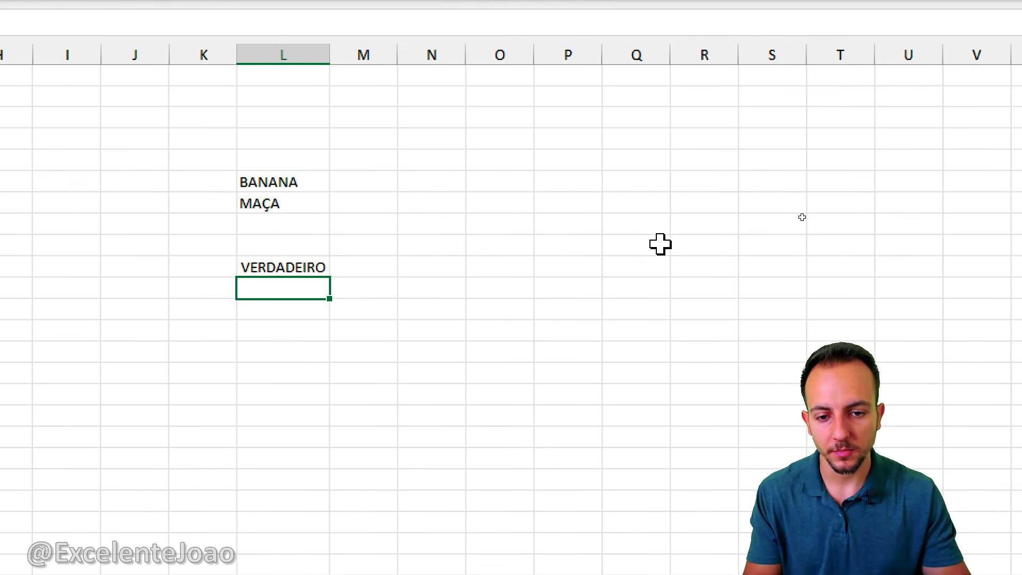
Step: Replace the text in L6 with KIWI to test the first condition of the E formula
{"action": "left_click", "coordinate": [311, 197]}
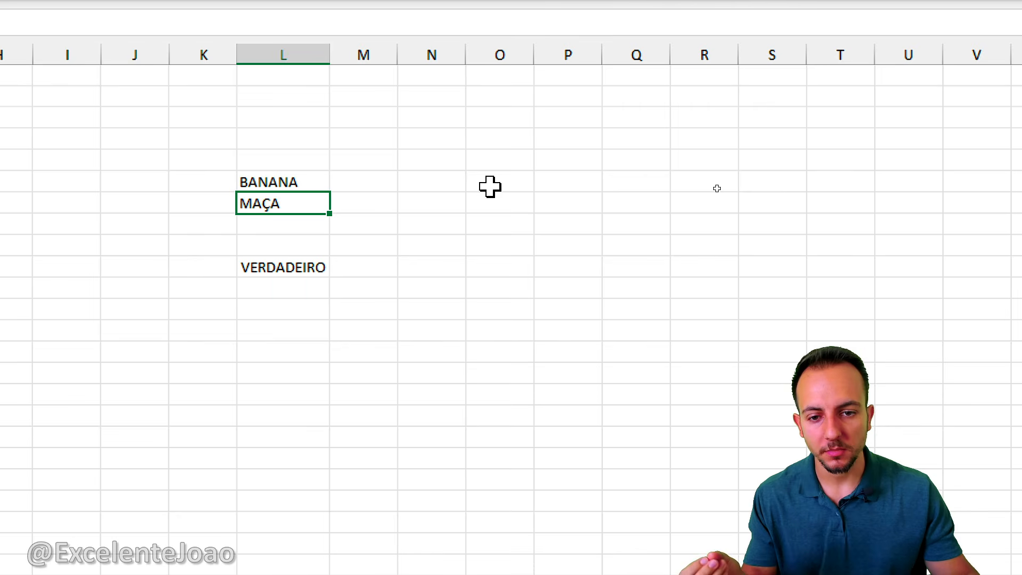
{"action": "left_click", "coordinate": [315, 177]}
{"action": "type", "text": "KIWI"}
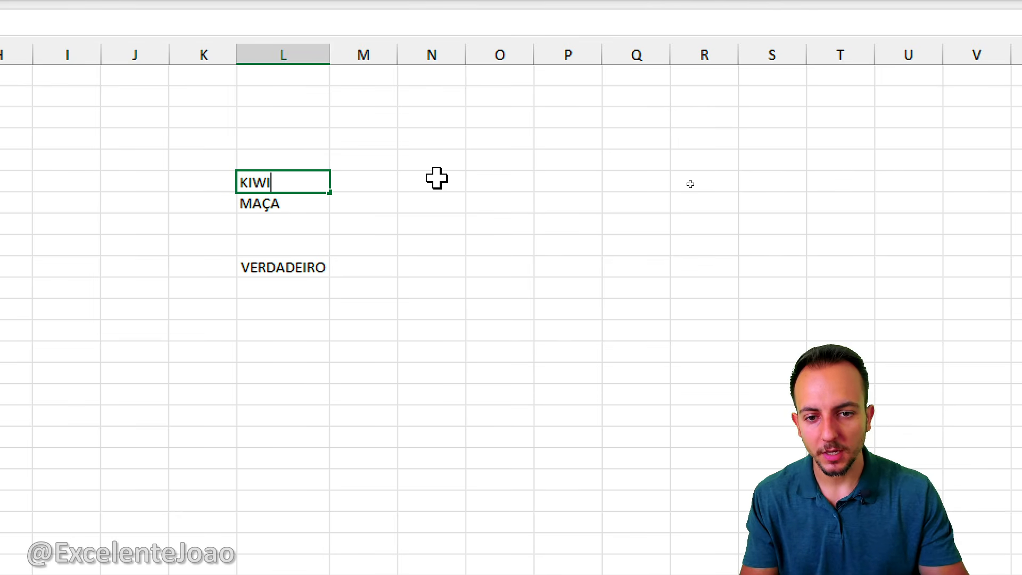
{"action": "key", "text": "Return"}
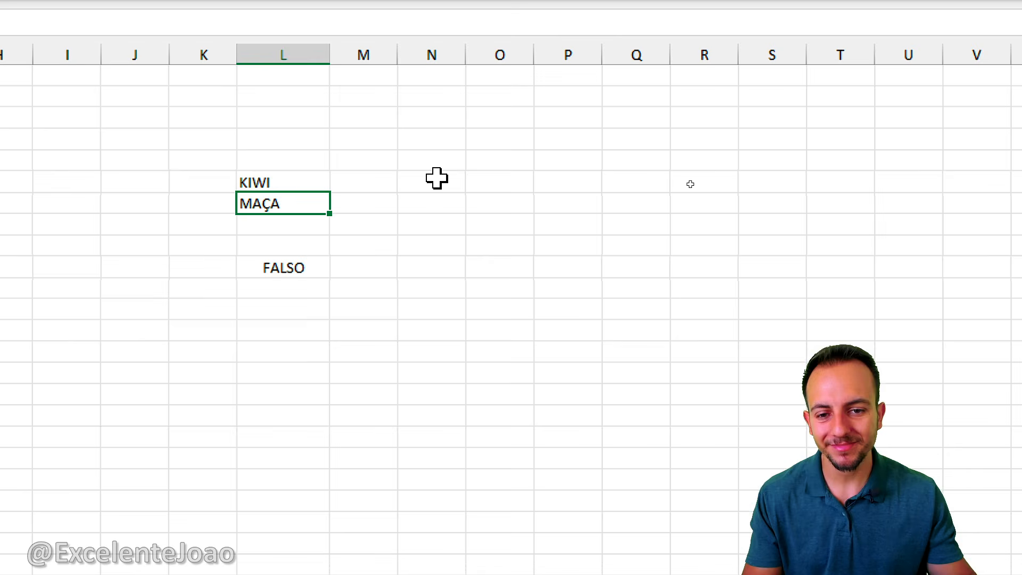
Step: Examine the E formula in L10, comparing each of its two conditions with the items in L6 and L7
{"action": "left_click", "coordinate": [329, 264]}
{"action": "double_click", "coordinate": [323, 267]}
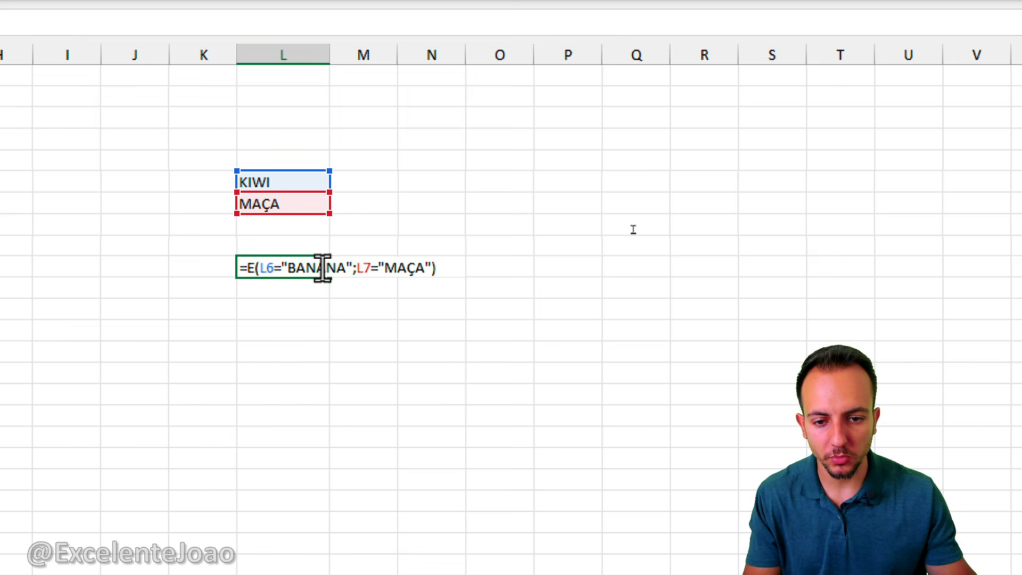
{"action": "left_click", "coordinate": [436, 275]}
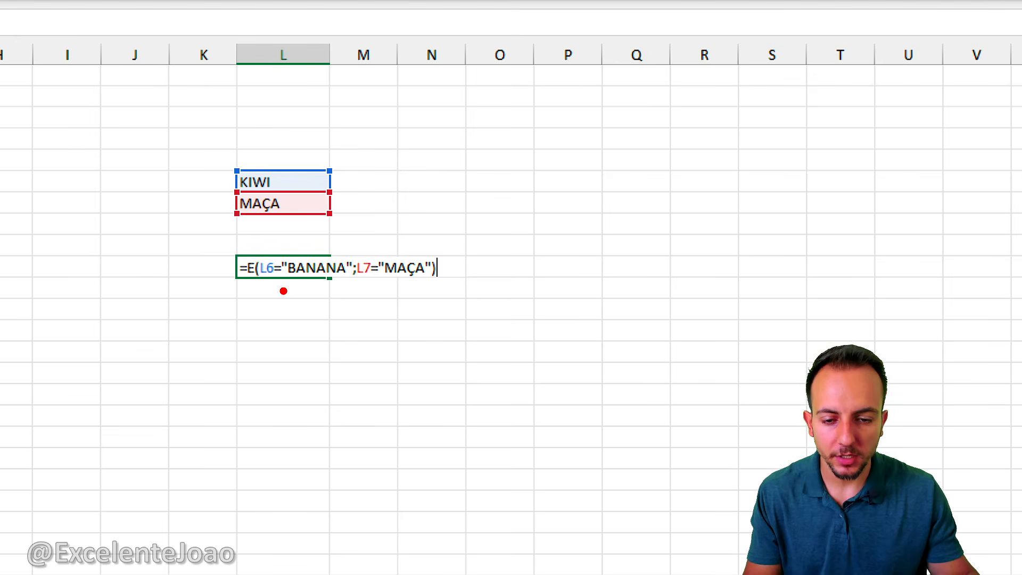
{"action": "left_click_drag", "start_coordinate": [263, 282], "coordinate": [337, 286]}
{"action": "left_click_drag", "start_coordinate": [325, 249], "coordinate": [351, 183]}
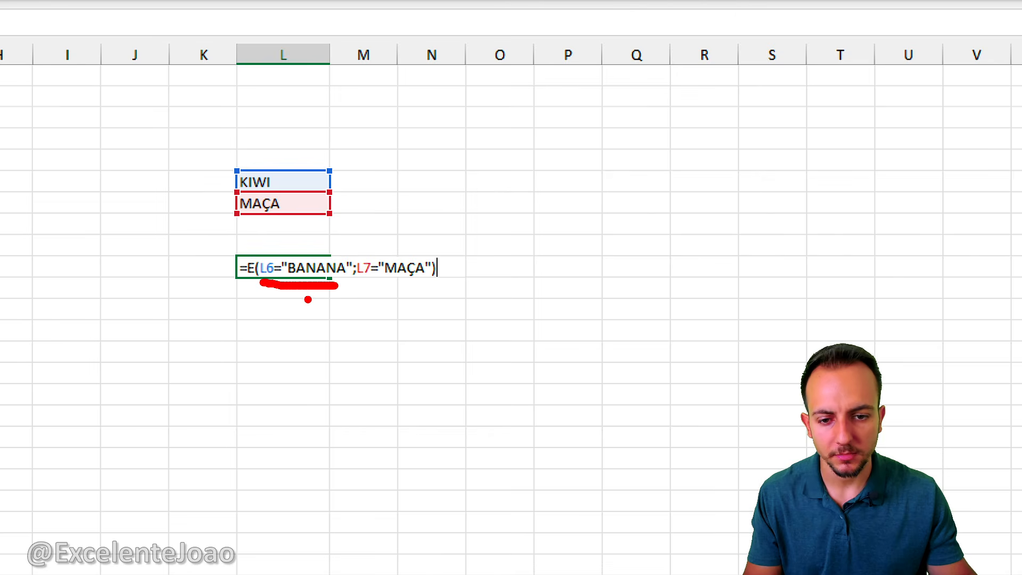
{"action": "mouse_move", "coordinate": [310, 283]}
{"action": "left_mouse_down"}
{"action": "mouse_move", "coordinate": [280, 316]}
{"action": "mouse_move", "coordinate": [328, 315]}
{"action": "left_mouse_up"}
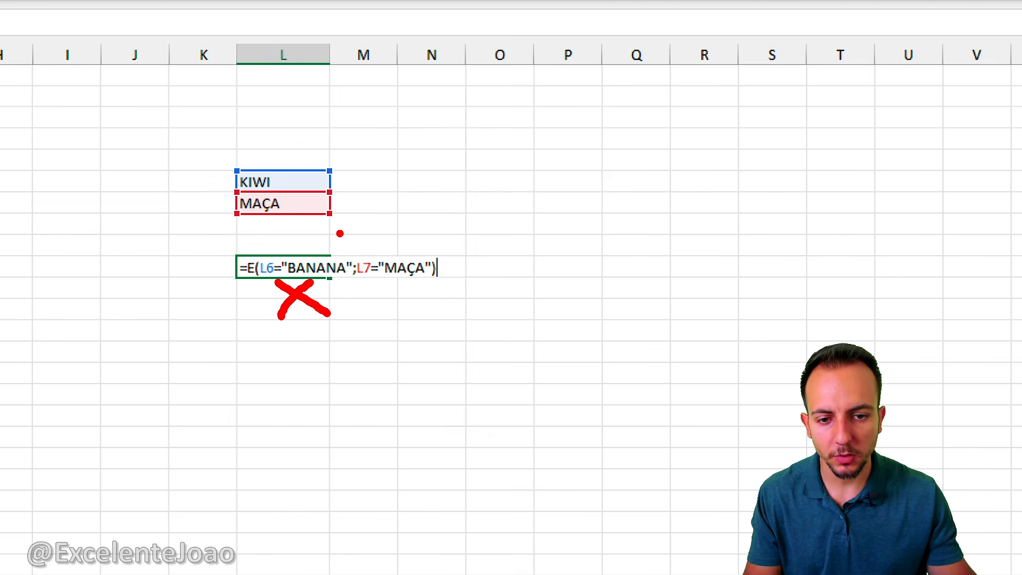
{"action": "mouse_move", "coordinate": [395, 285]}
{"action": "left_mouse_down"}
{"action": "mouse_move", "coordinate": [411, 313]}
{"action": "mouse_move", "coordinate": [463, 270]}
{"action": "left_mouse_up"}
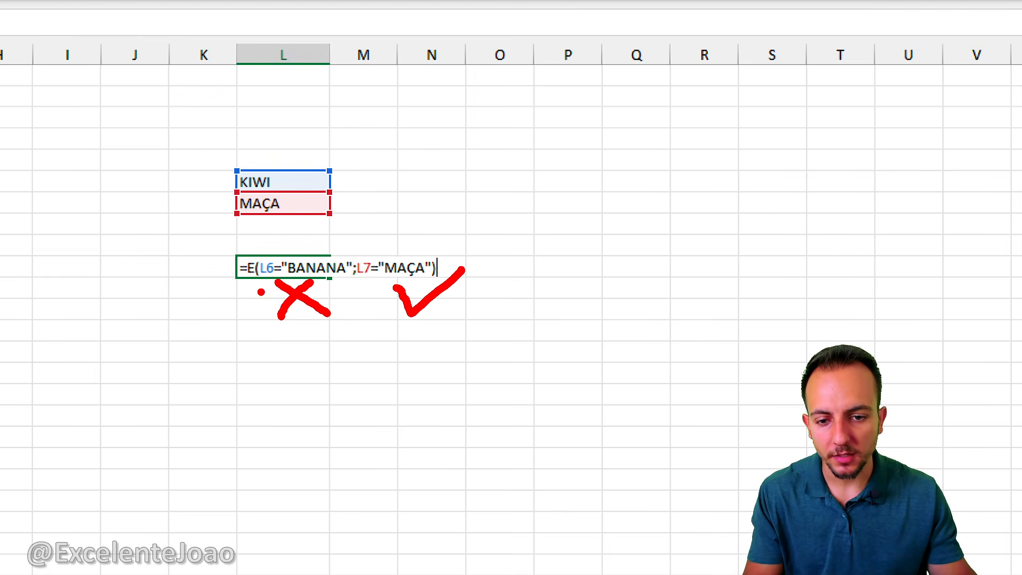
{"action": "mouse_move", "coordinate": [251, 292]}
{"action": "left_mouse_down"}
{"action": "mouse_move", "coordinate": [252, 374]}
{"action": "mouse_move", "coordinate": [567, 379]}
{"action": "left_mouse_up"}
{"action": "key", "text": "ctrl+z"}
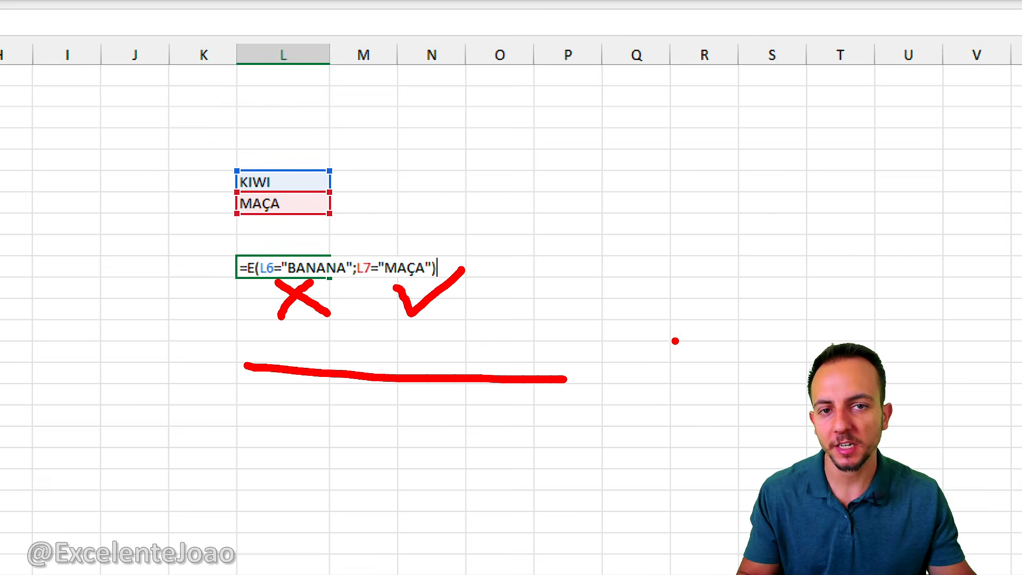
{"action": "key", "text": "Escape"}
{"action": "key", "text": "ctrl+2"}
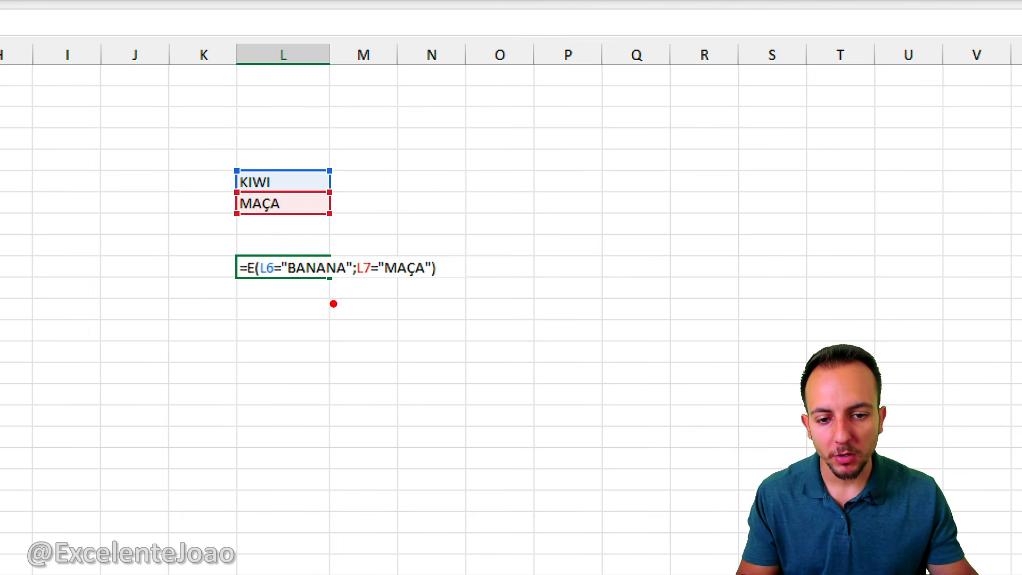
{"action": "left_click_drag", "start_coordinate": [292, 292], "coordinate": [434, 276]}
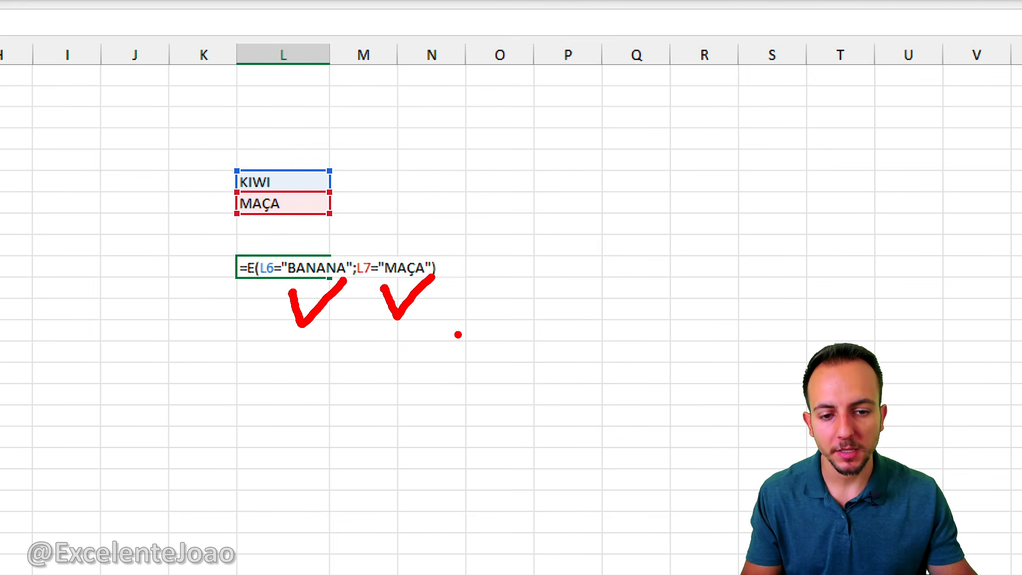
{"action": "key", "text": "e"}
{"action": "left_click_drag", "start_coordinate": [287, 335], "coordinate": [334, 292]}
{"action": "left_click_drag", "start_coordinate": [297, 291], "coordinate": [318, 339]}
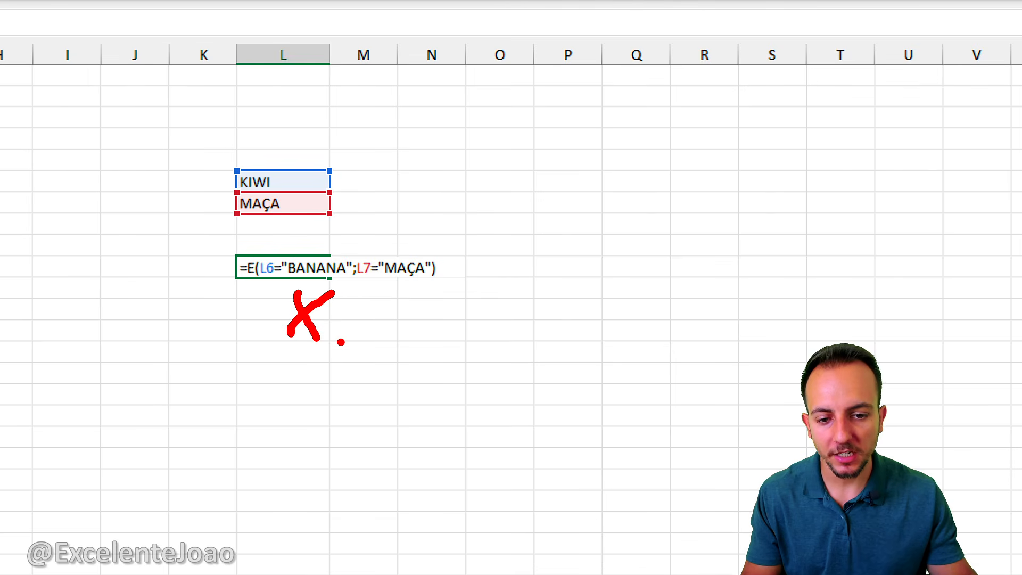
{"action": "left_click_drag", "start_coordinate": [146, 367], "coordinate": [511, 348]}
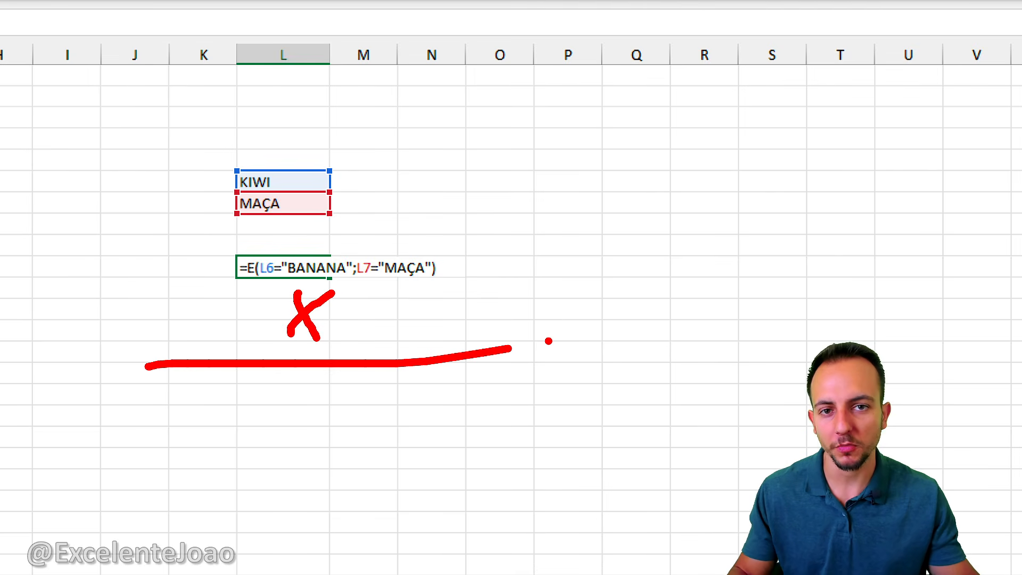
{"action": "key", "text": "Escape"}
{"action": "key", "text": "Escape"}
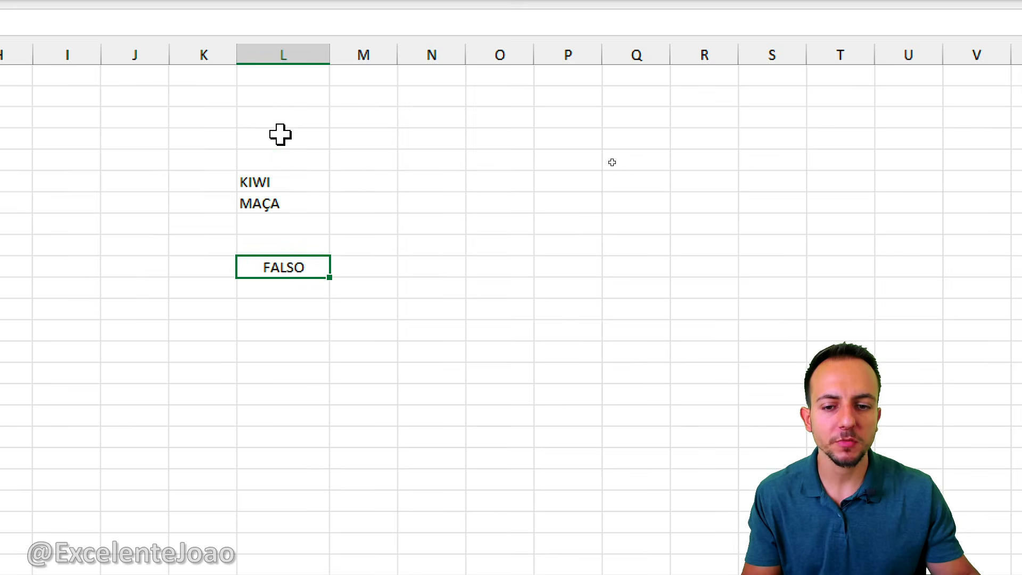
Step: Clear the example items and E formula from column L, and delete the whole column
{"action": "left_click_drag", "start_coordinate": [280, 137], "coordinate": [306, 287]}
{"action": "key", "text": "Delete"}
{"action": "left_click", "coordinate": [341, 252]}
{"action": "left_click", "coordinate": [315, 56]}
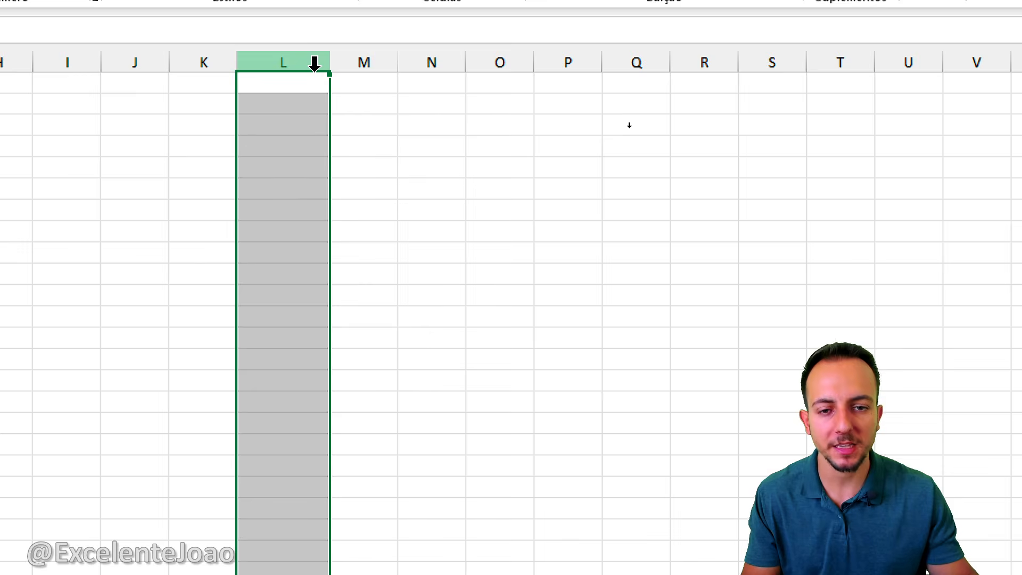
{"action": "key", "text": "ctrl+minus"}
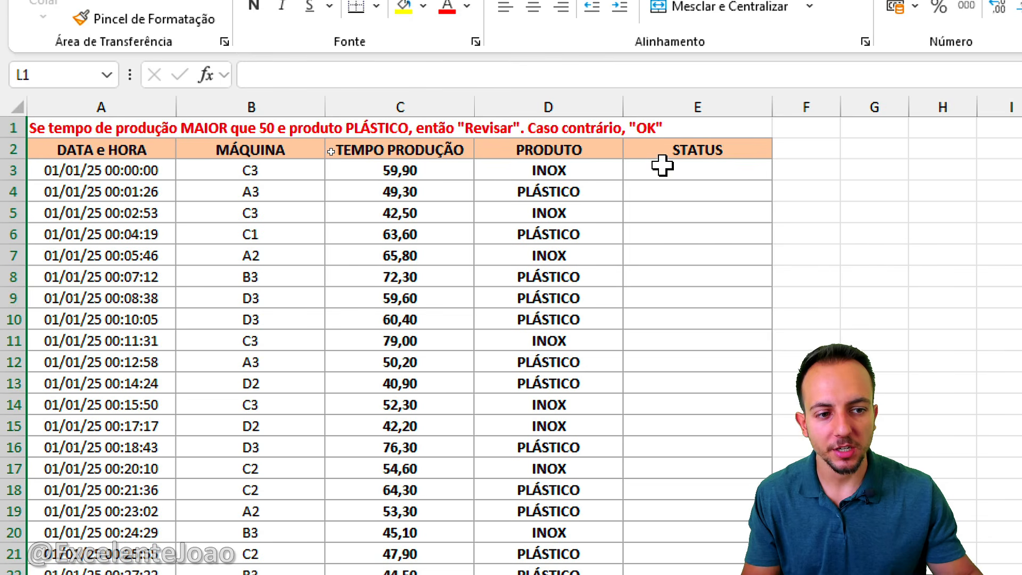
Step: Select the first STATUS cell, E3, and compare the production time in C3 and product in D3 with the rule in row 1
{"action": "left_click", "coordinate": [663, 165]}
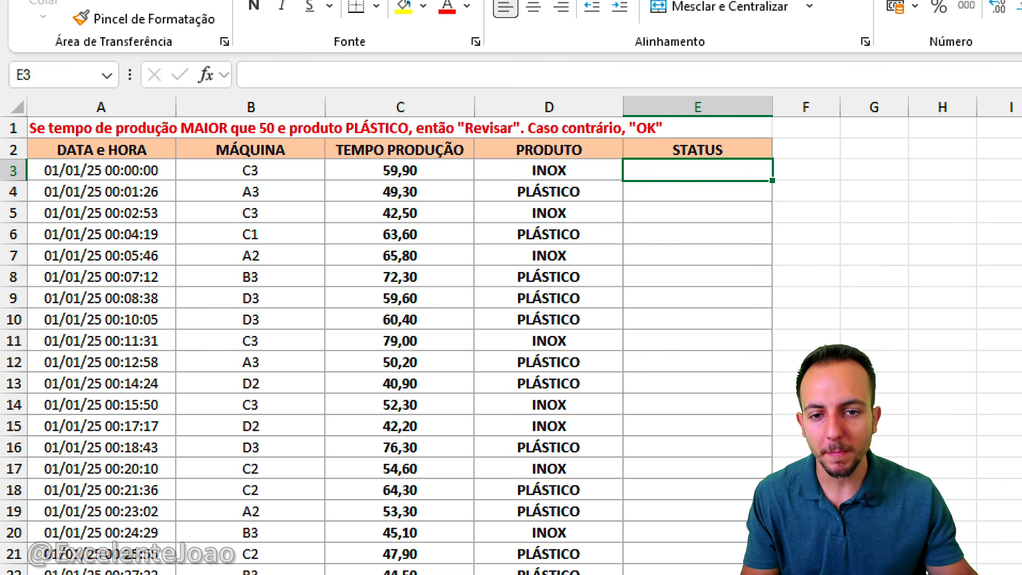
{"action": "left_click_drag", "start_coordinate": [169, 105], "coordinate": [287, 145]}
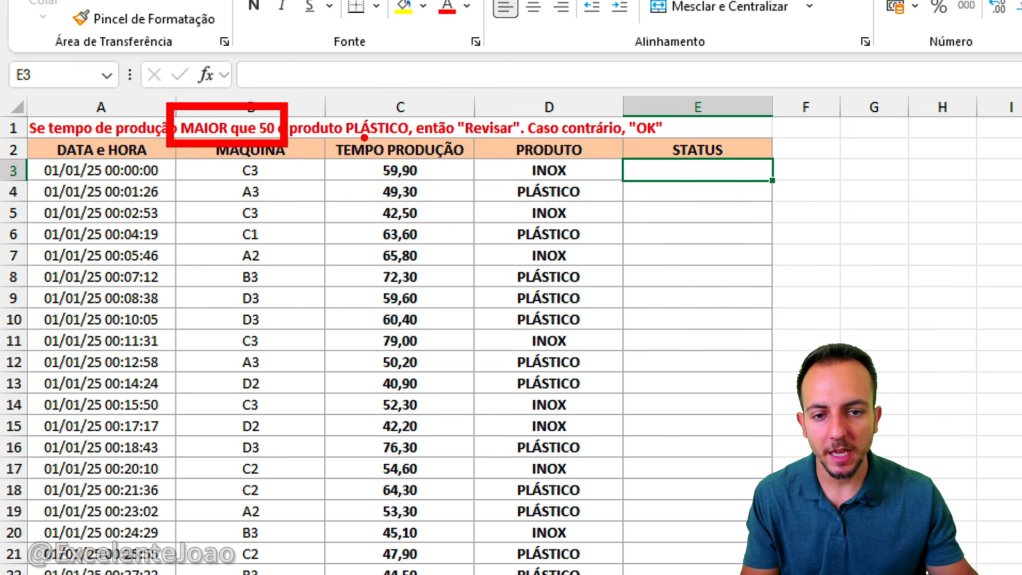
{"action": "mouse_move", "coordinate": [288, 79]}
{"action": "left_mouse_down"}
{"action": "mouse_move", "coordinate": [312, 117]}
{"action": "mouse_move", "coordinate": [432, 144]}
{"action": "left_mouse_up"}
{"action": "left_click_drag", "start_coordinate": [499, 95], "coordinate": [467, 93]}
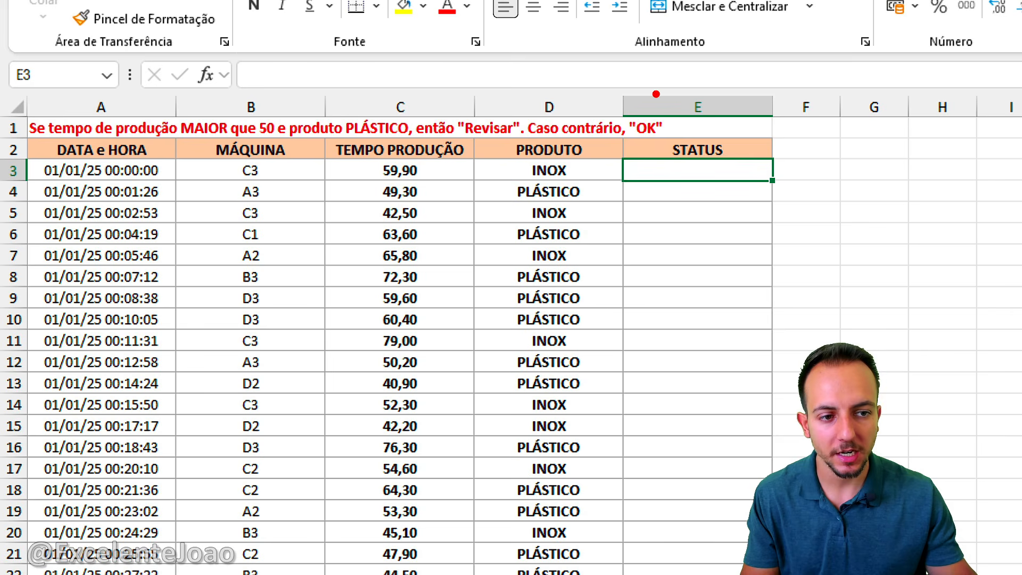
{"action": "left_click_drag", "start_coordinate": [648, 94], "coordinate": [583, 97]}
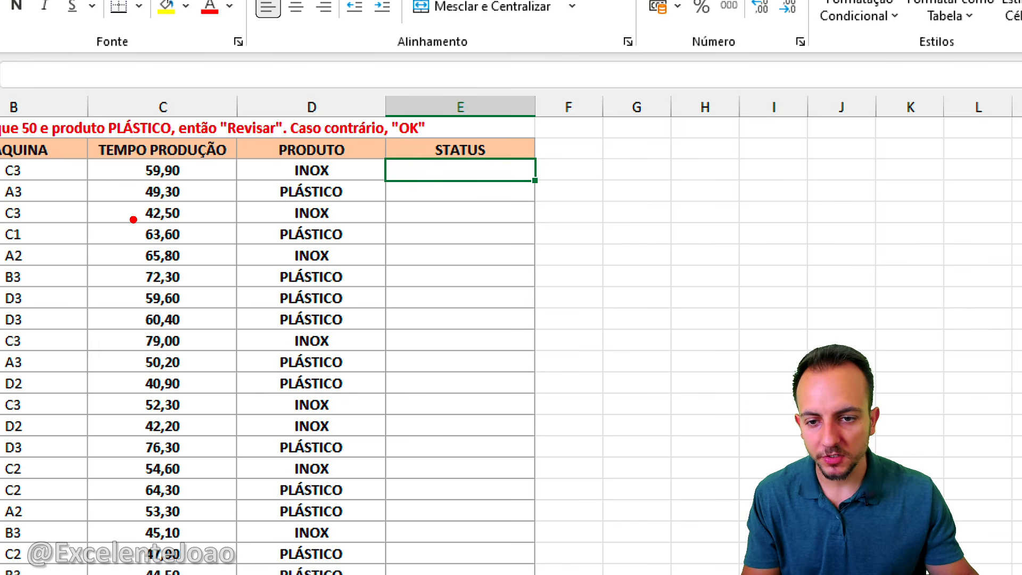
{"action": "left_click_drag", "start_coordinate": [130, 151], "coordinate": [260, 220]}
{"action": "key", "text": "ctrl+z"}
{"action": "left_click_drag", "start_coordinate": [171, 196], "coordinate": [233, 184]}
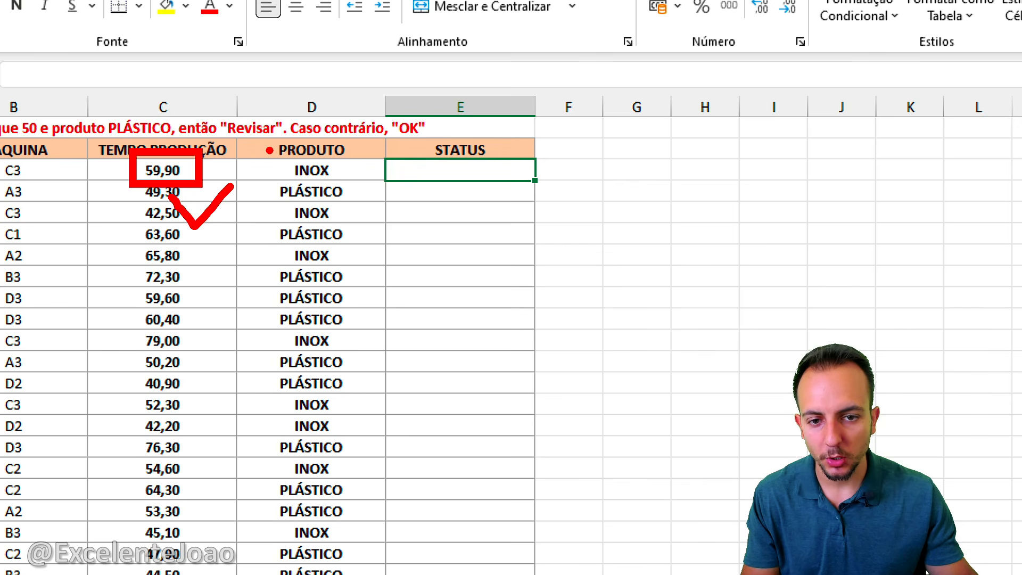
{"action": "mouse_move", "coordinate": [267, 148]}
{"action": "left_mouse_down"}
{"action": "mouse_move", "coordinate": [351, 187]}
{"action": "mouse_move", "coordinate": [403, 172]}
{"action": "mouse_move", "coordinate": [392, 202]}
{"action": "left_mouse_up"}
{"action": "key", "text": "ctrl+z"}
{"action": "key", "text": "ctrl+z"}
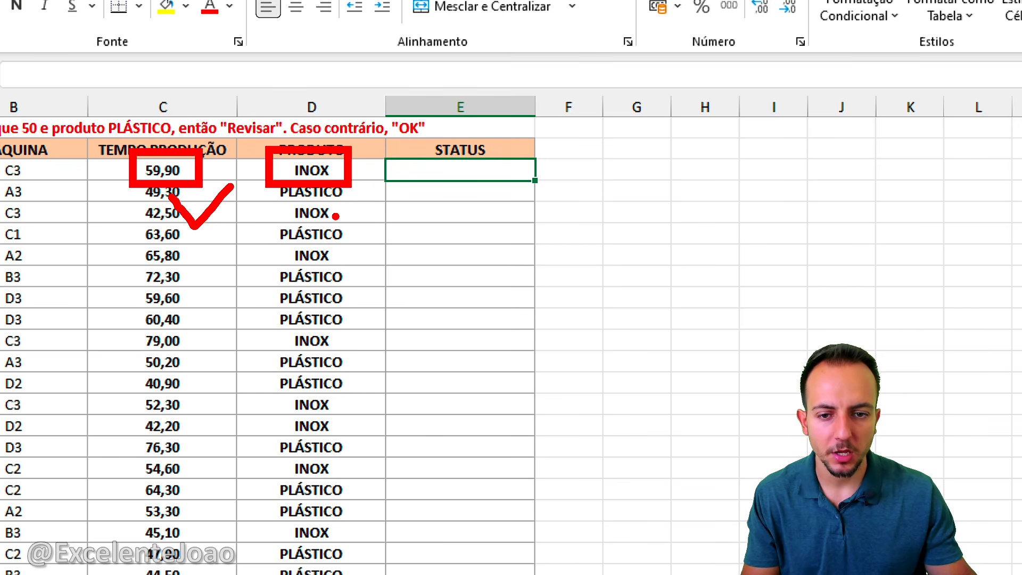
Step: Compare the production time in C6 and product in D6 with the two conditions of the rule in row 1
{"action": "key", "text": "ctrl+z"}
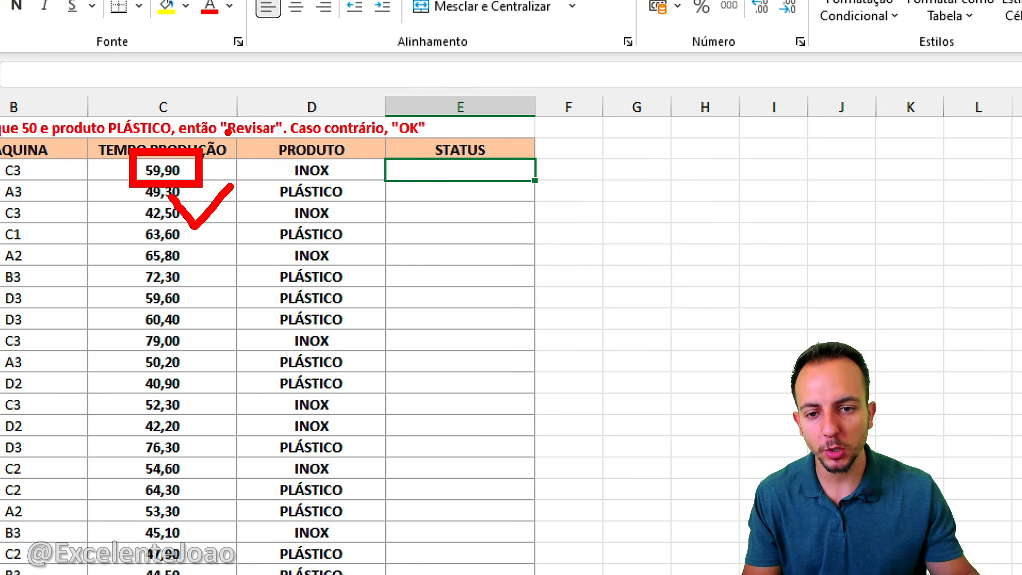
{"action": "left_click_drag", "start_coordinate": [229, 133], "coordinate": [229, 202]}
{"action": "key", "text": "ctrl+z"}
{"action": "key", "text": "ctrl+z"}
{"action": "key", "text": "ctrl+z"}
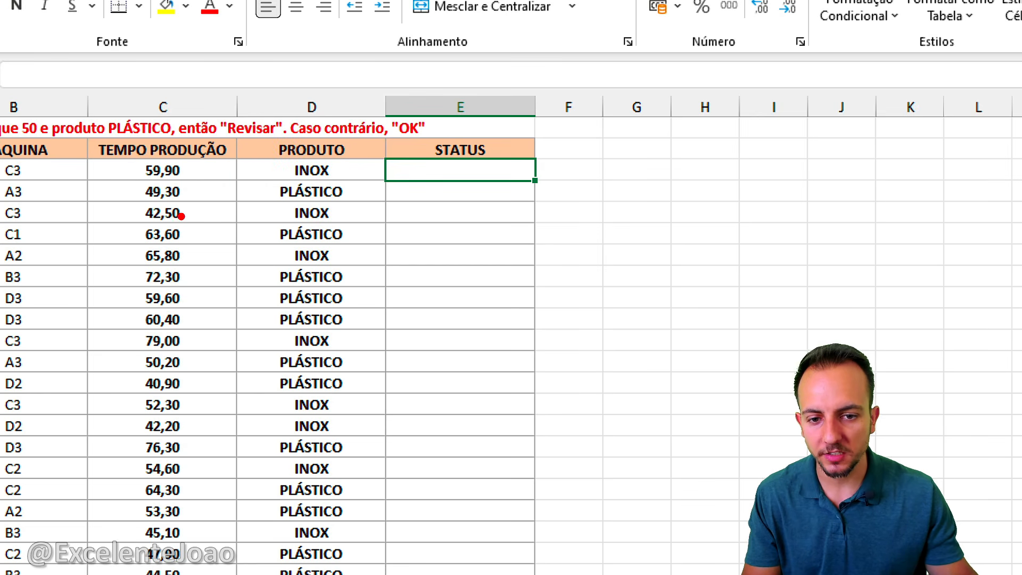
{"action": "left_click_drag", "start_coordinate": [123, 212], "coordinate": [192, 246]}
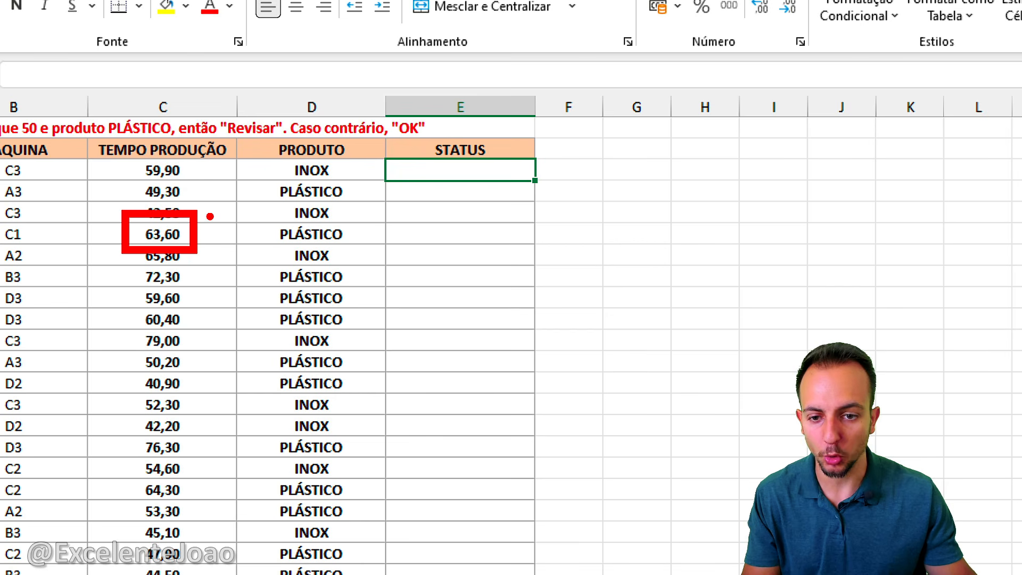
{"action": "mouse_move", "coordinate": [171, 259]}
{"action": "left_mouse_down"}
{"action": "mouse_move", "coordinate": [186, 290]}
{"action": "mouse_move", "coordinate": [260, 215]}
{"action": "left_mouse_up"}
{"action": "mouse_move", "coordinate": [349, 261]}
{"action": "left_mouse_down"}
{"action": "mouse_move", "coordinate": [371, 293]}
{"action": "mouse_move", "coordinate": [414, 252]}
{"action": "left_mouse_up"}
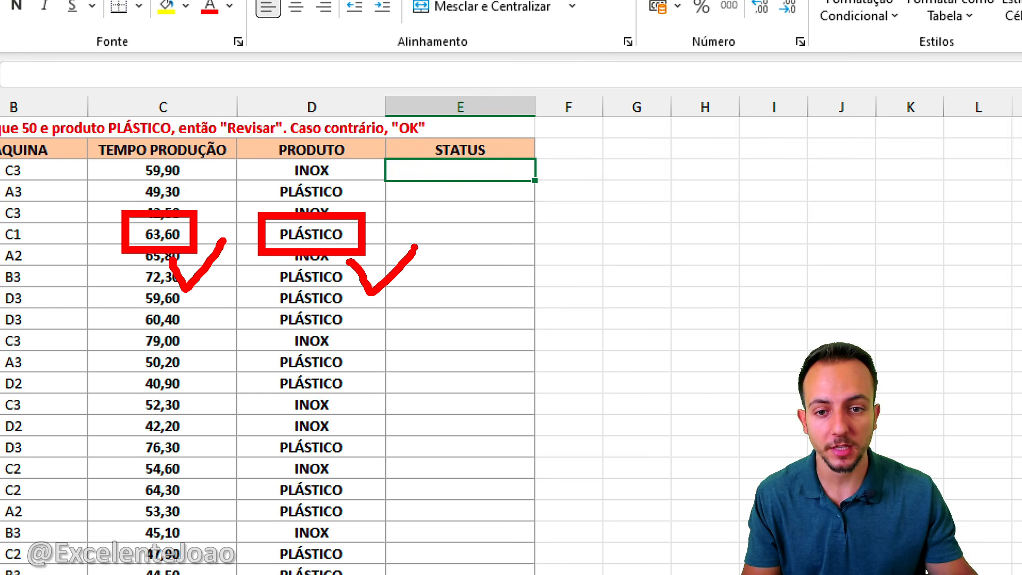
{"action": "key", "text": "ctrl+z"}
{"action": "key", "text": "ctrl+z"}
{"action": "key", "text": "ctrl+z"}
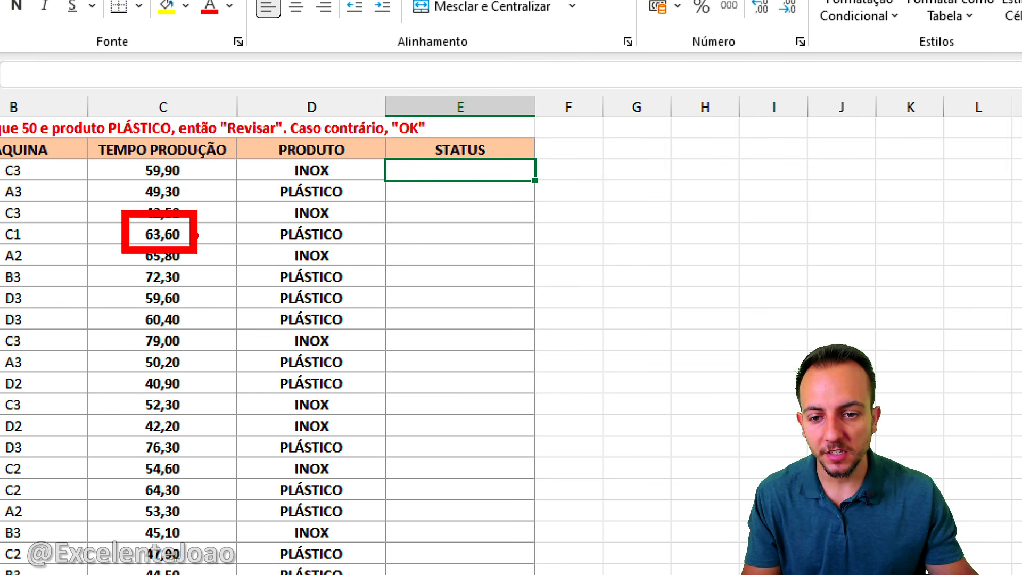
{"action": "mouse_move", "coordinate": [187, 254]}
{"action": "left_mouse_down"}
{"action": "mouse_move", "coordinate": [213, 227]}
{"action": "mouse_move", "coordinate": [353, 233]}
{"action": "left_mouse_up"}
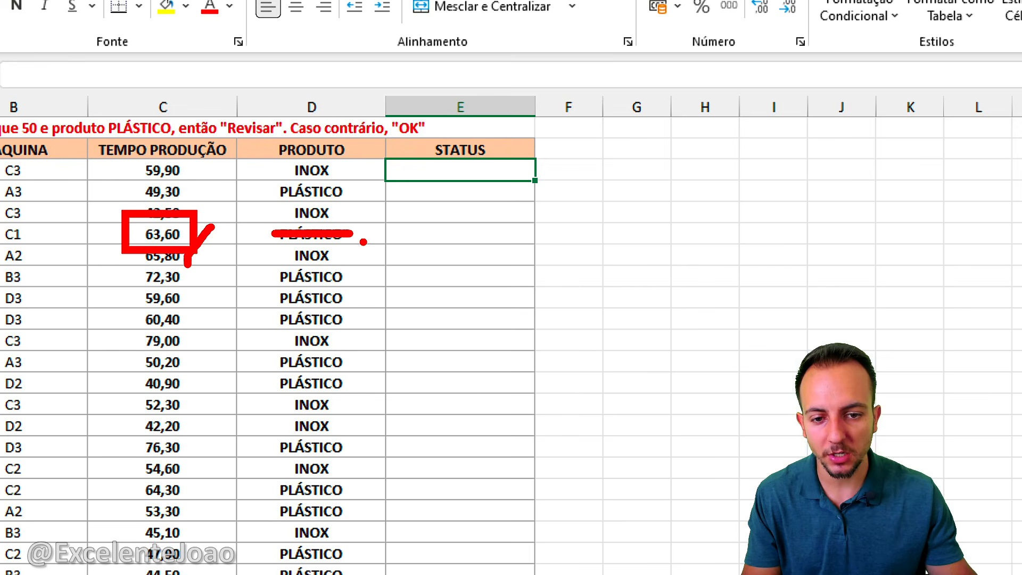
{"action": "left_click_drag", "start_coordinate": [367, 199], "coordinate": [397, 193]}
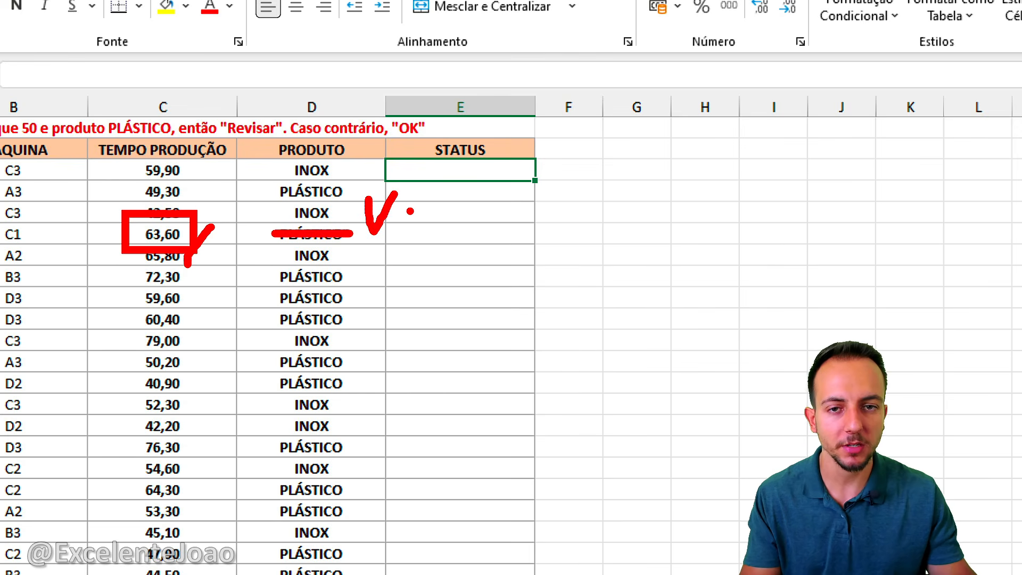
{"action": "key", "text": "Escape"}
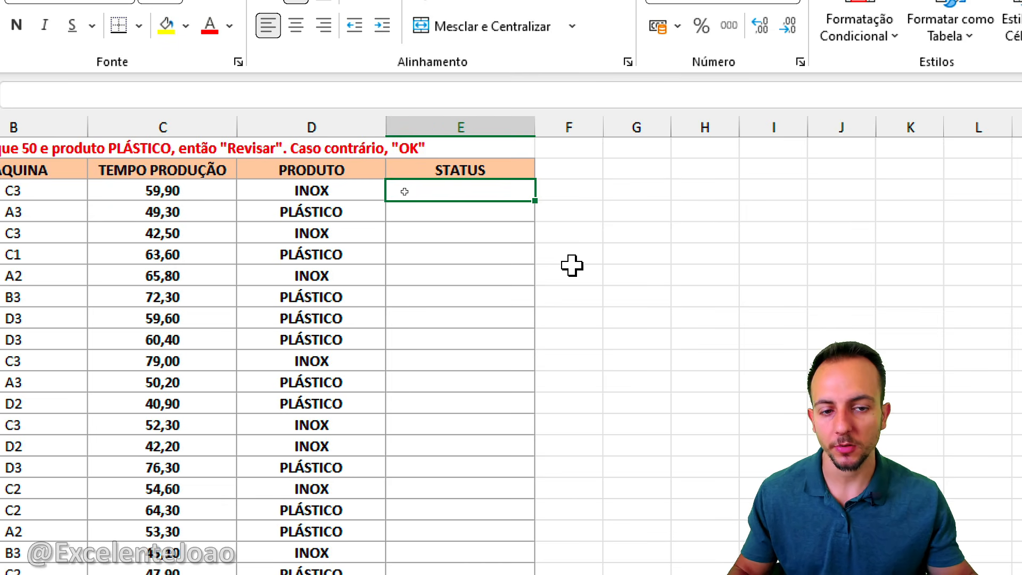
Step: Start an SE formula in E3 with the E function nested as its logical test
{"action": "type", "text": "=SE"}
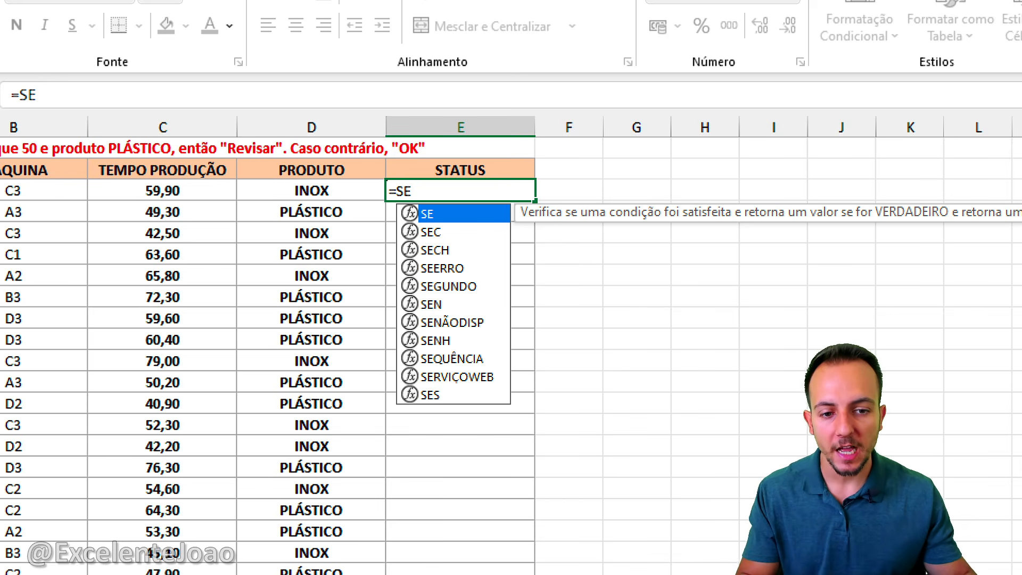
{"action": "mouse_move", "coordinate": [161, 158]}
{"action": "left_mouse_down"}
{"action": "mouse_move", "coordinate": [123, 216]}
{"action": "mouse_move", "coordinate": [165, 176]}
{"action": "left_mouse_up"}
{"action": "mouse_move", "coordinate": [328, 170]}
{"action": "left_mouse_down"}
{"action": "mouse_move", "coordinate": [282, 172]}
{"action": "mouse_move", "coordinate": [330, 161]}
{"action": "left_mouse_up"}
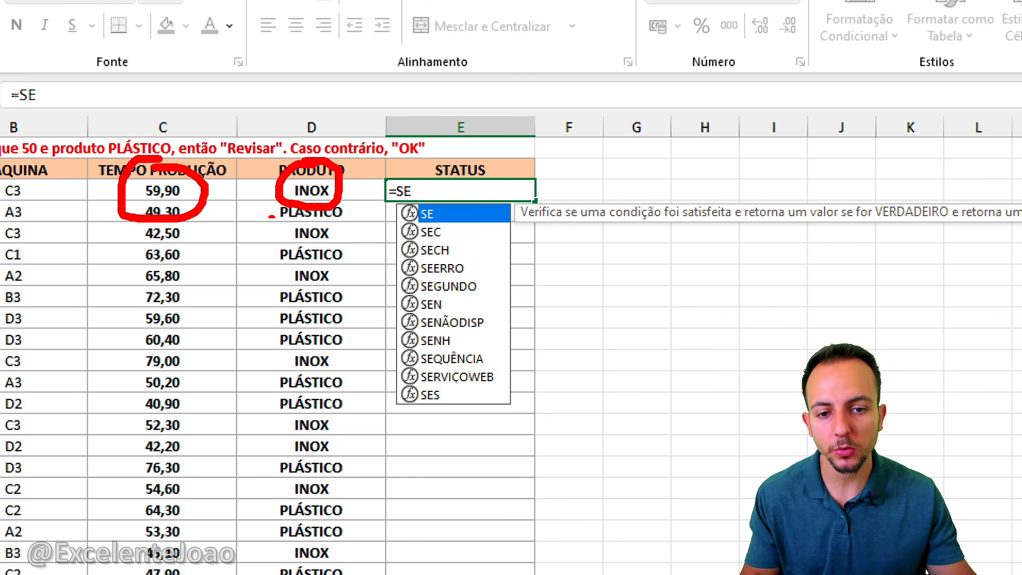
{"action": "key", "text": "Escape"}
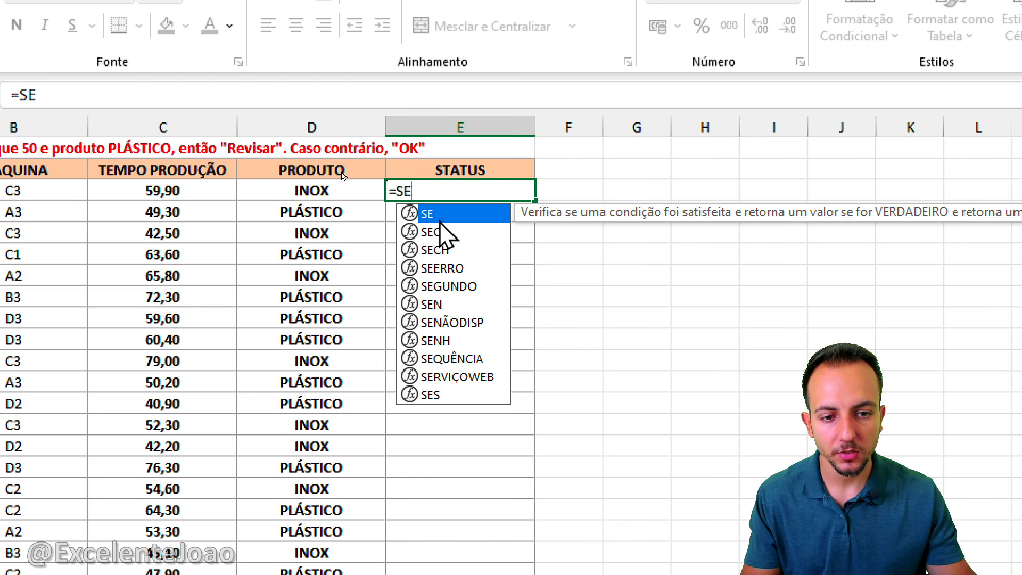
{"action": "type", "text": "("}
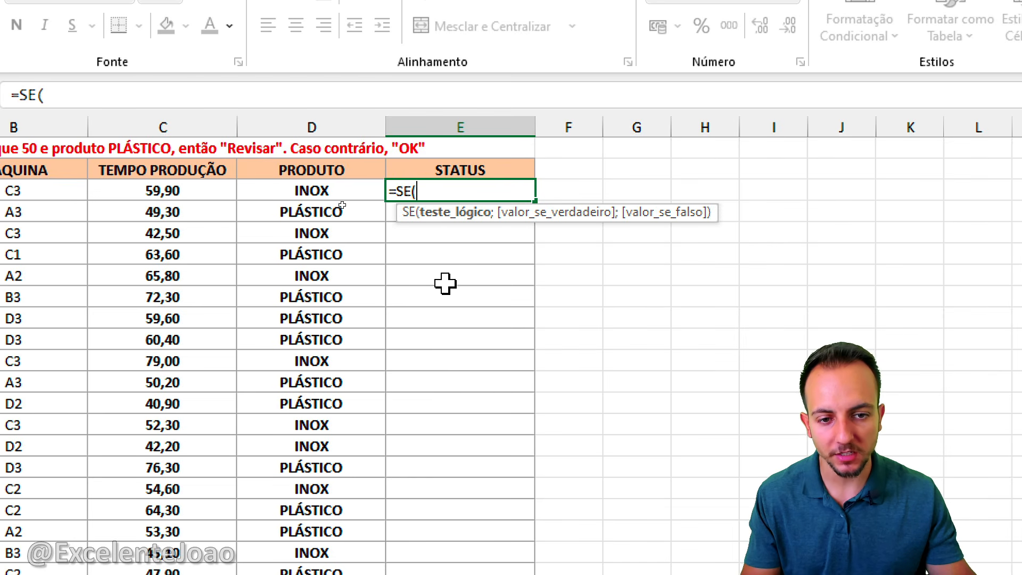
{"action": "type", "text": "E"}
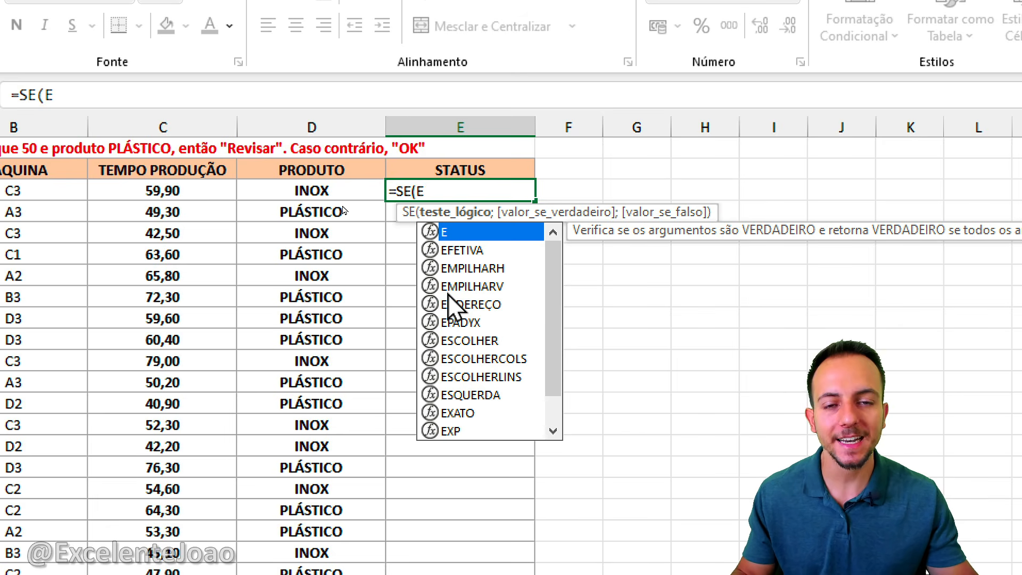
{"action": "double_click", "coordinate": [486, 234]}
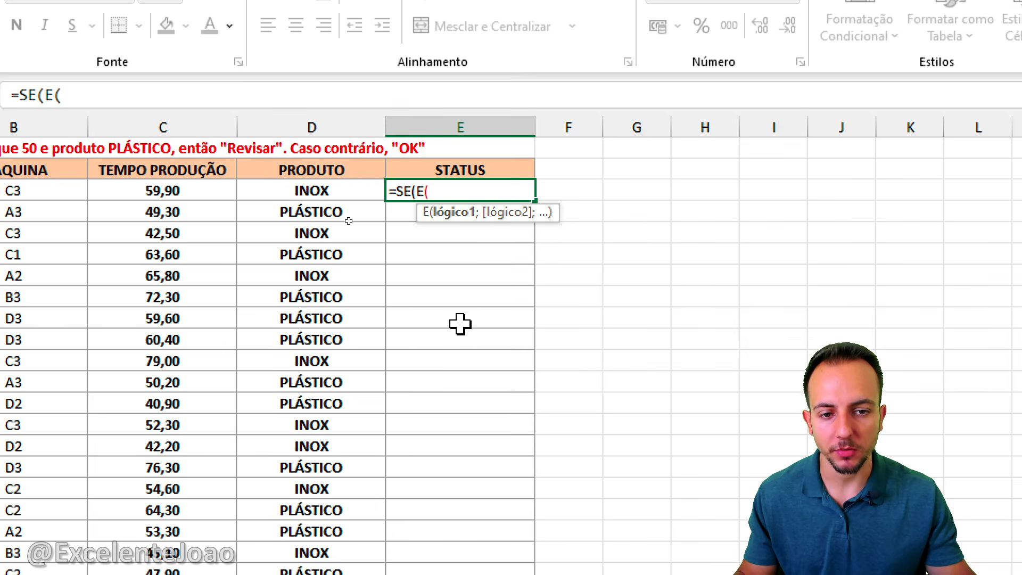
Step: Give the E function the conditions D3="PLÁSTICO" and C3>50, and close it
{"action": "left_click", "coordinate": [312, 196]}
{"action": "type", "text": "="}
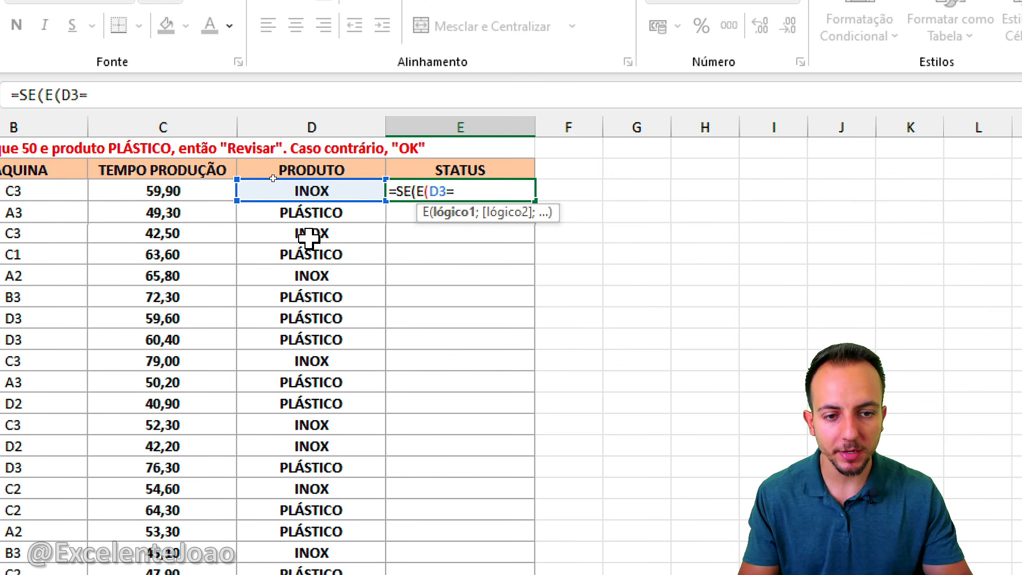
{"action": "type", "text": "\"PLÁS"}
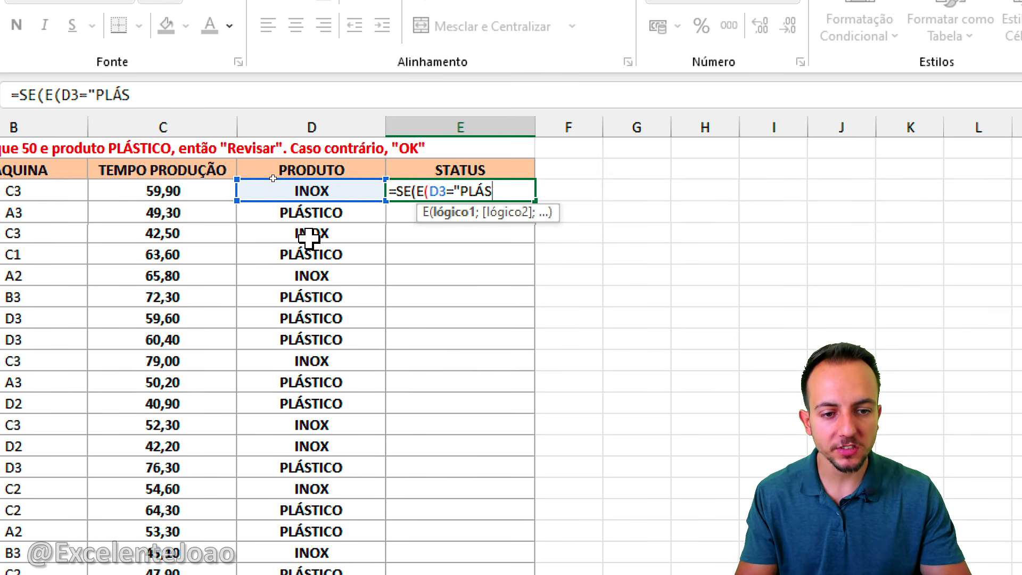
{"action": "type", "text": "TICO\""}
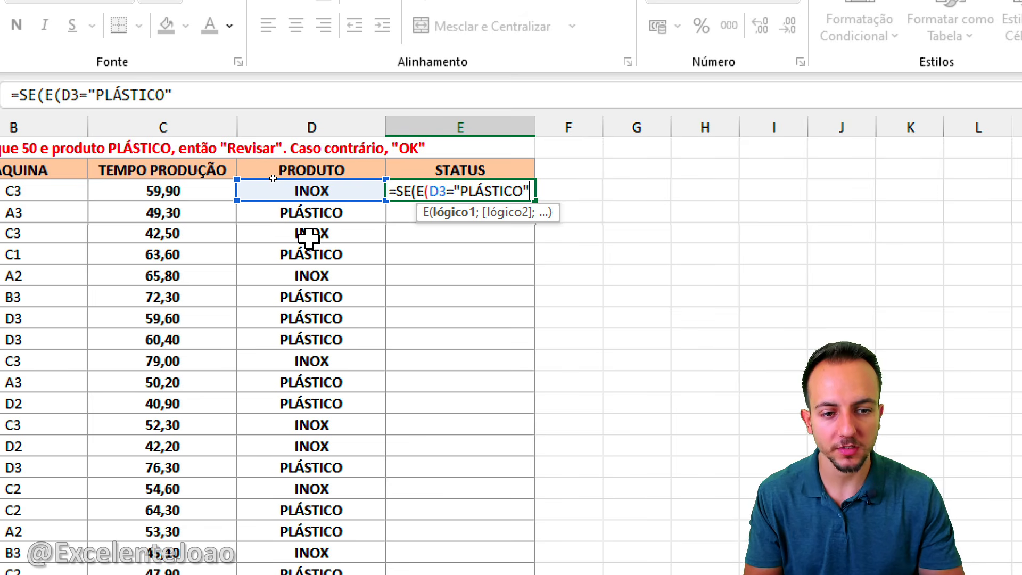
{"action": "type", "text": ";"}
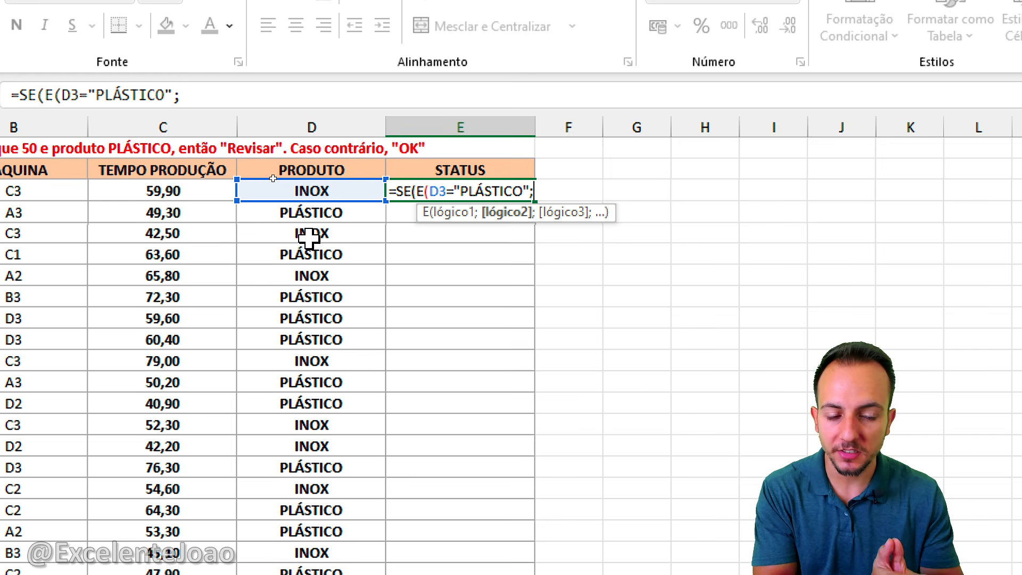
{"action": "left_click", "coordinate": [197, 193]}
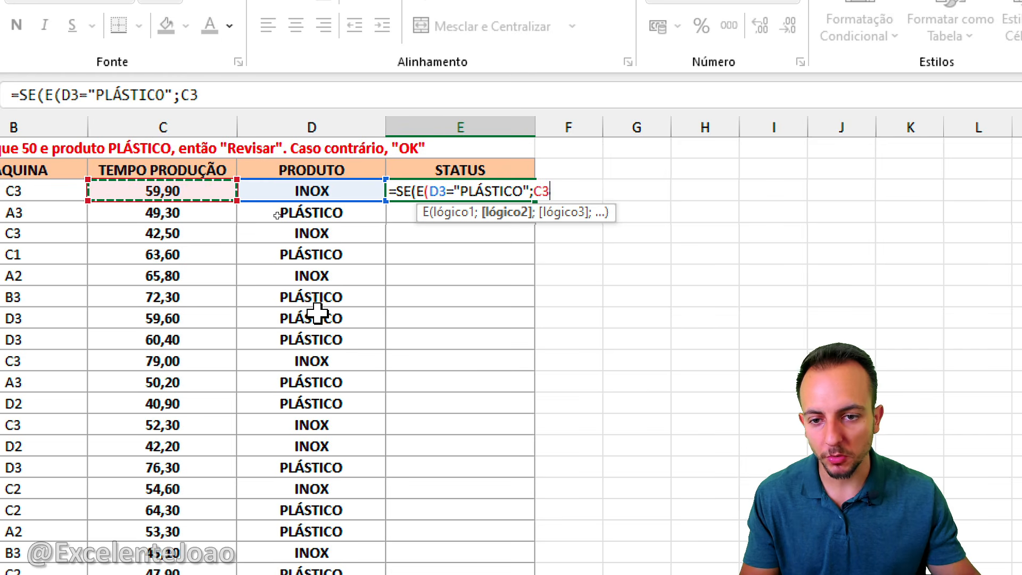
{"action": "type", "text": ">5"}
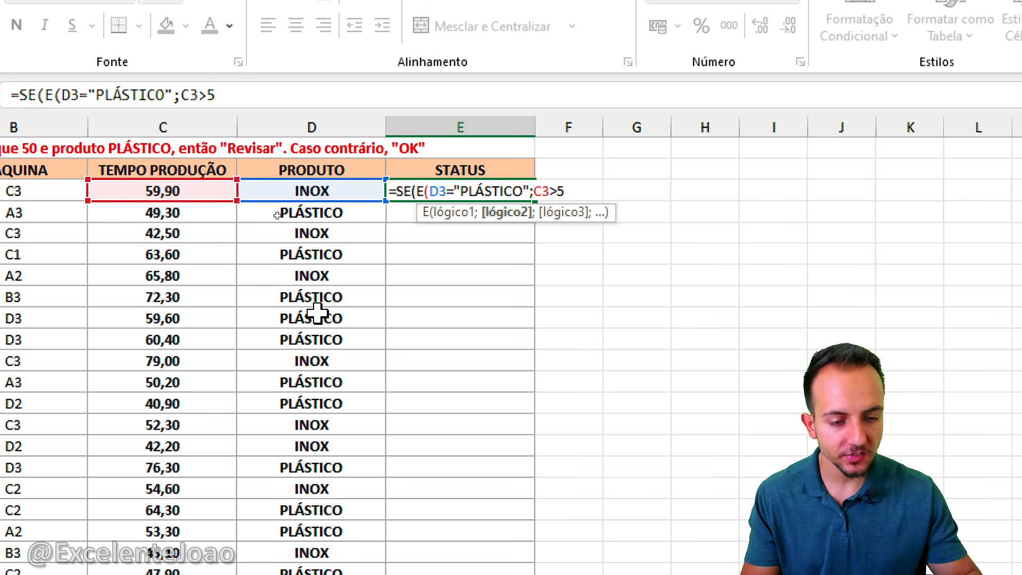
{"action": "type", "text": "0)"}
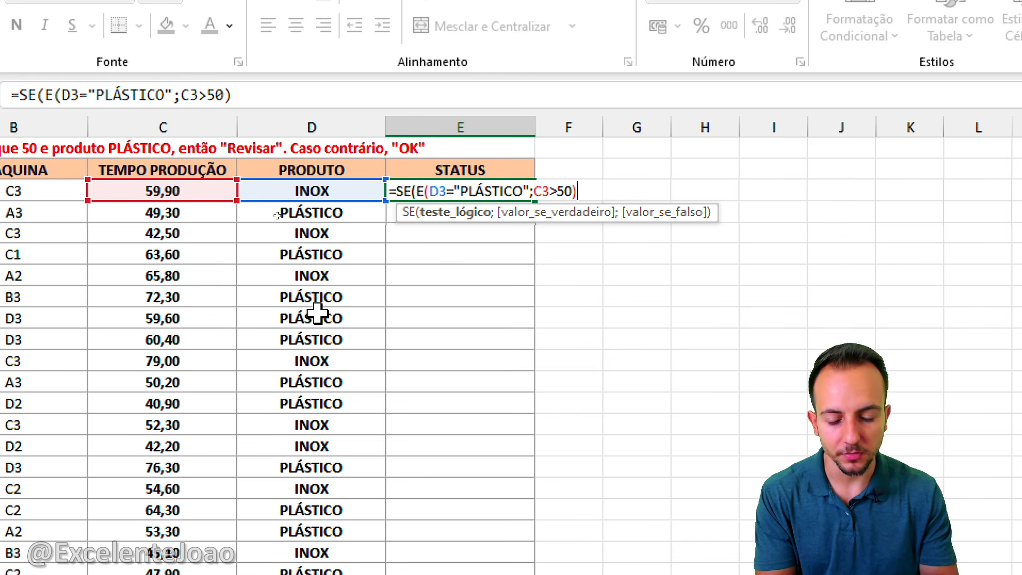
Step: Complete the SE formula in E3 with "REVISAR" as the true value and "OK" as the false value
{"action": "type", "text": ";"}
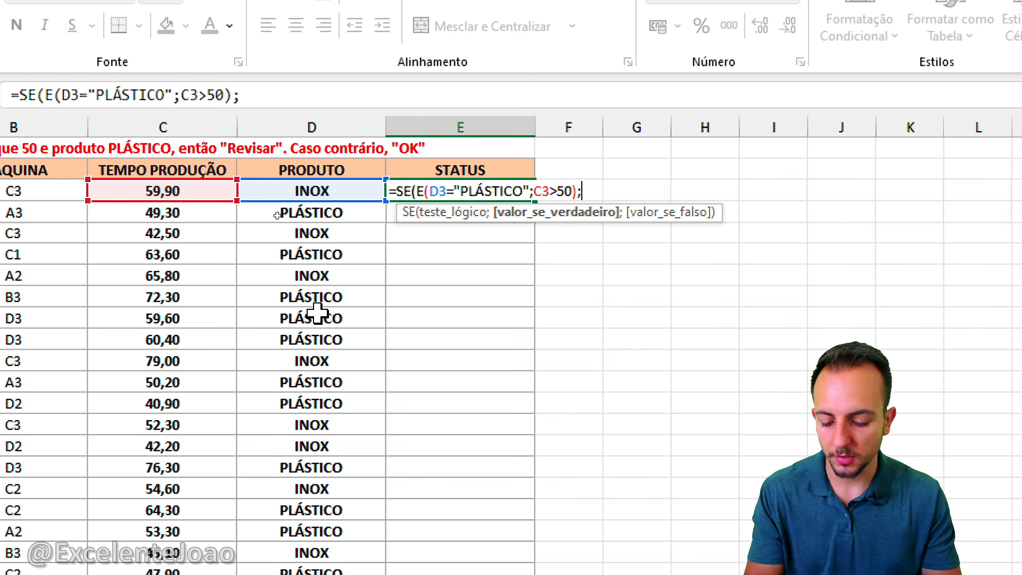
{"action": "type", "text": "\"REVISAR\""}
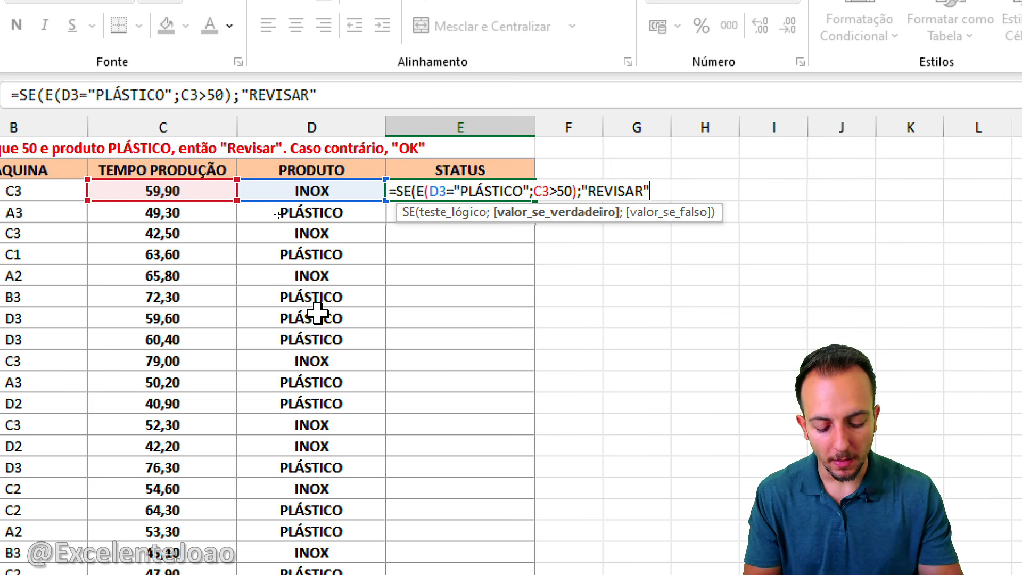
{"action": "type", "text": ";"}
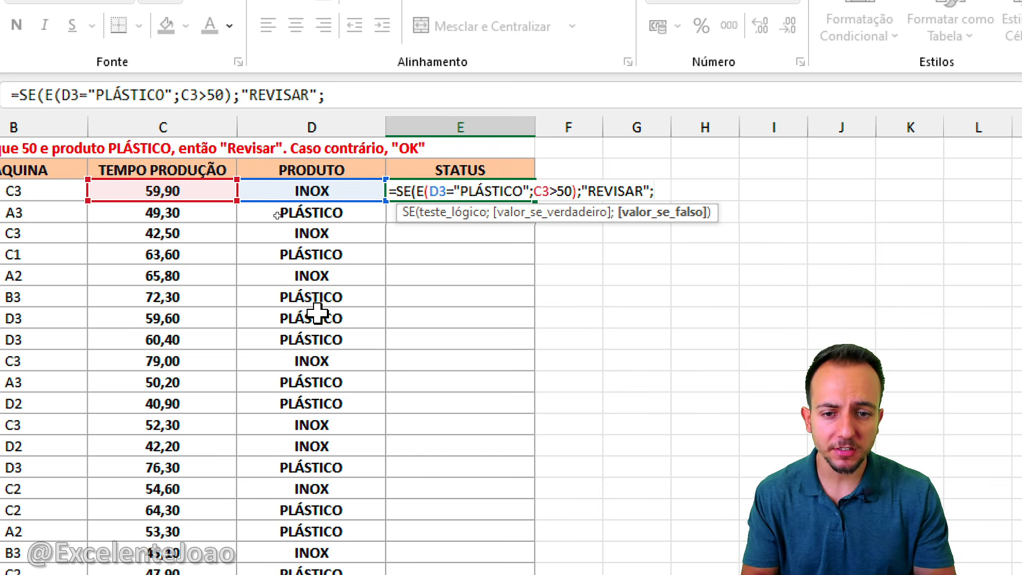
{"action": "type", "text": "\"O"}
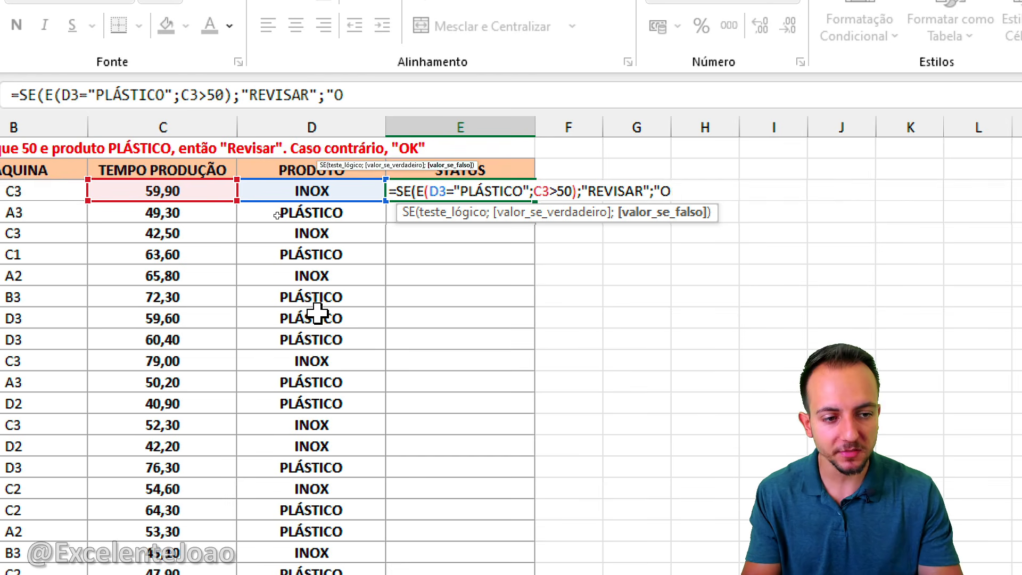
{"action": "type", "text": "K\""}
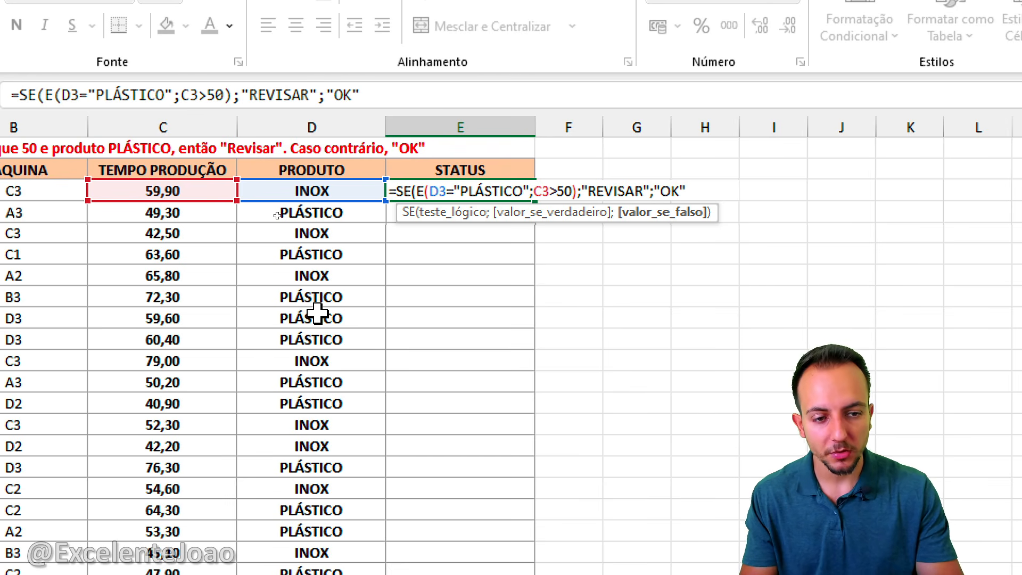
{"action": "type", "text": ")"}
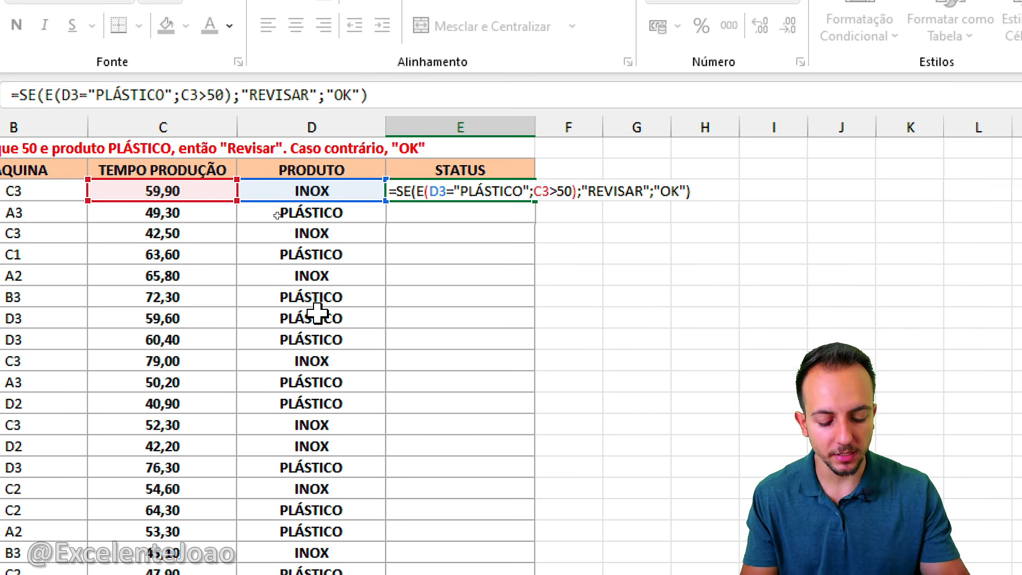
{"action": "key", "text": "Return"}
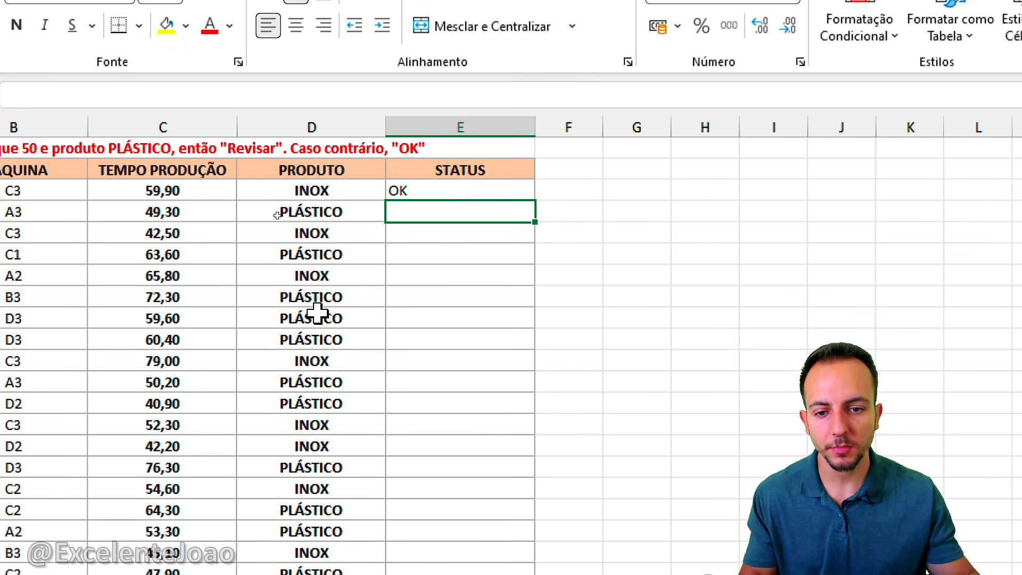
Step: Check the status in E3 against the production time in C3 and the product in D3
{"action": "left_click", "coordinate": [400, 192]}
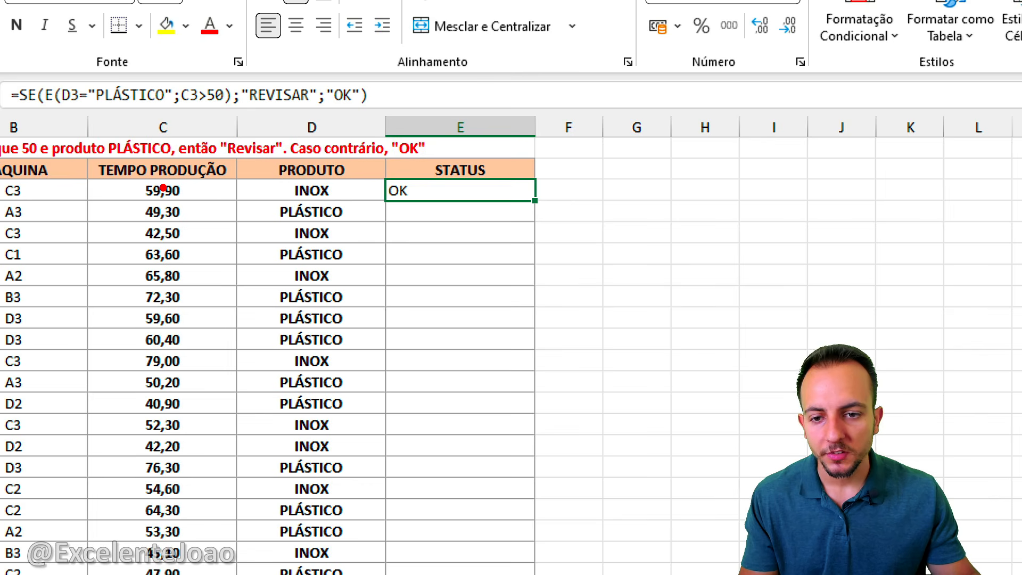
{"action": "mouse_move", "coordinate": [163, 187]}
{"action": "left_mouse_down"}
{"action": "mouse_move", "coordinate": [123, 212]}
{"action": "mouse_move", "coordinate": [205, 178]}
{"action": "mouse_move", "coordinate": [222, 254]}
{"action": "left_mouse_up"}
{"action": "key", "text": "ctrl+z"}
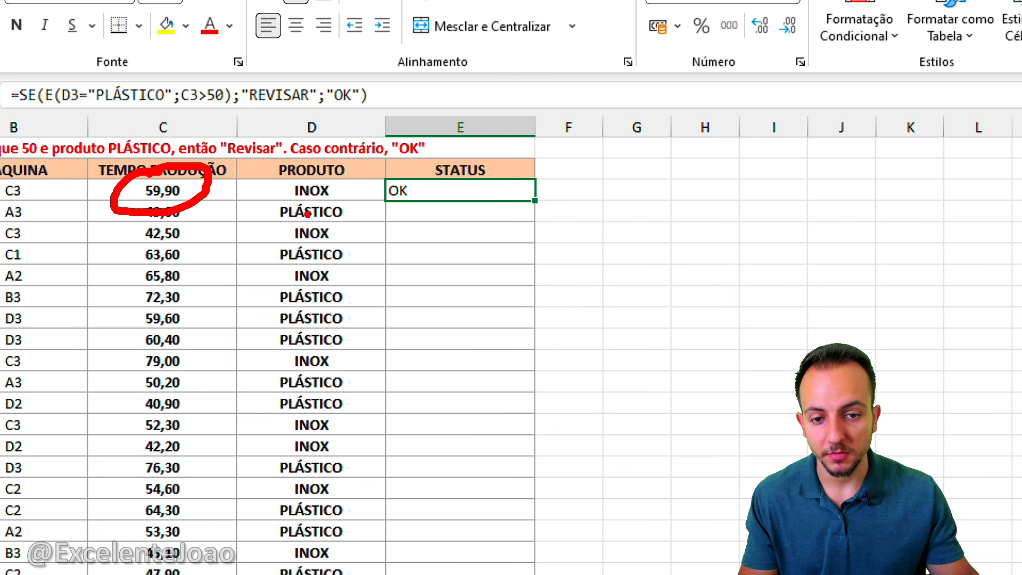
{"action": "mouse_move", "coordinate": [327, 179]}
{"action": "left_mouse_down"}
{"action": "mouse_move", "coordinate": [290, 166]}
{"action": "mouse_move", "coordinate": [344, 169]}
{"action": "left_mouse_up"}
{"action": "left_click_drag", "start_coordinate": [384, 213], "coordinate": [436, 193]}
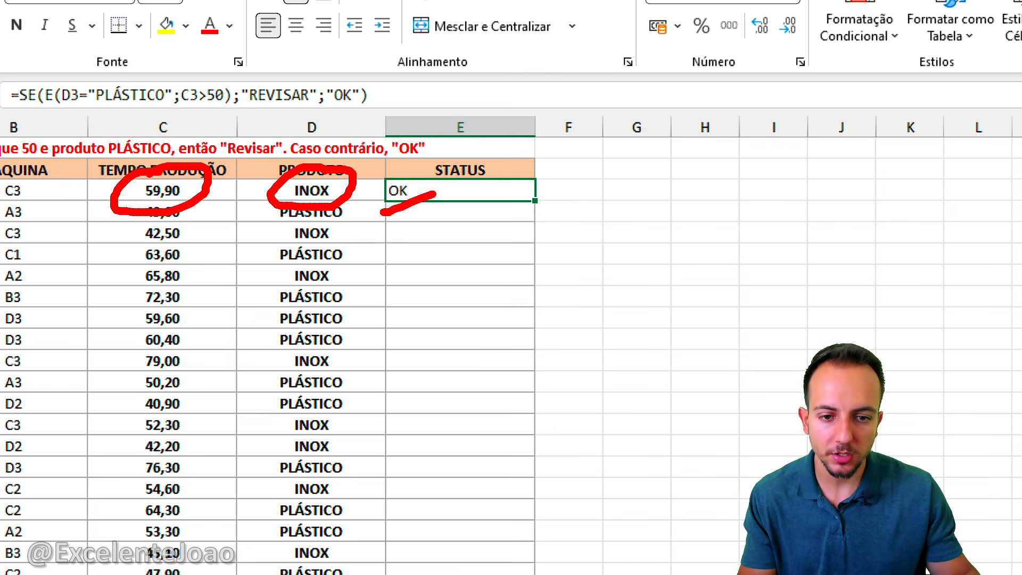
{"action": "key", "text": "Escape"}
Step: Replace the product in D3 with PLÁSTICO to test the formula's product condition, and check the status in E3
{"action": "left_click", "coordinate": [338, 193]}
{"action": "type", "text": "PLÁ"}
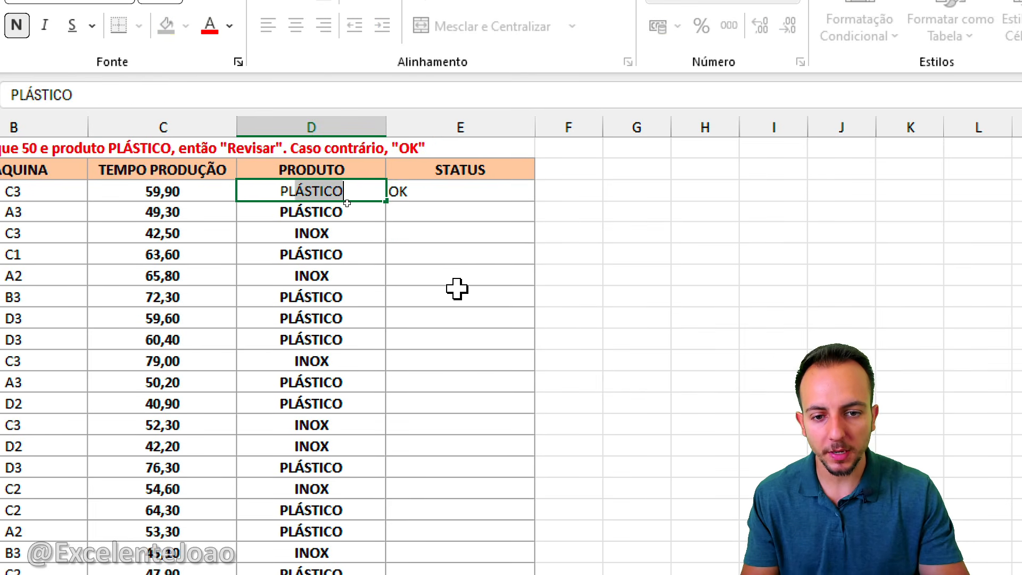
{"action": "type", "text": "STICO"}
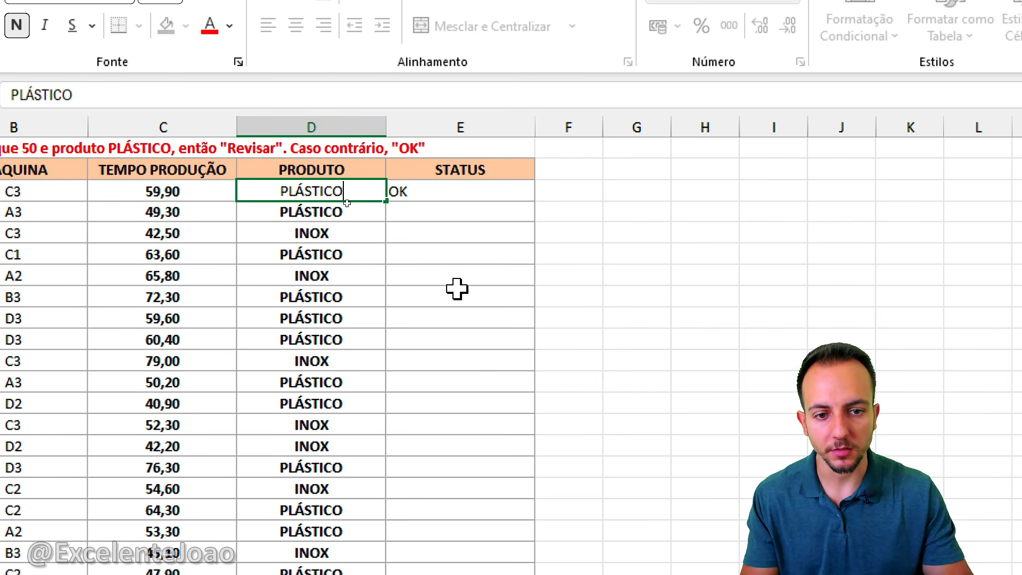
{"action": "key", "text": "Return"}
{"action": "left_click_drag", "start_coordinate": [438, 214], "coordinate": [502, 184]}
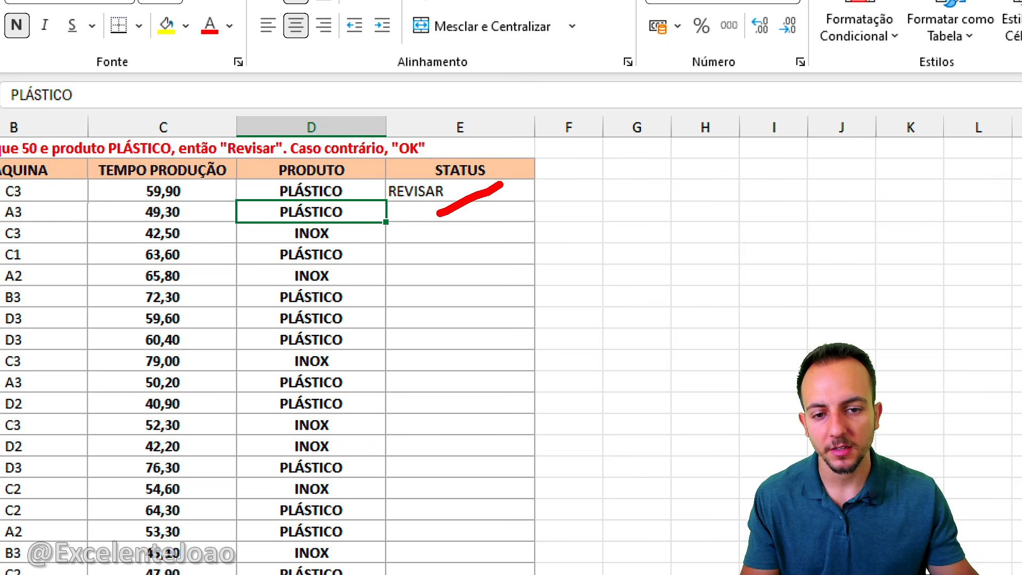
Step: Set the production time in C3 to 5 to test the formula's time condition, and check the status in E3
{"action": "left_click_drag", "start_coordinate": [176, 221], "coordinate": [218, 186]}
{"action": "key", "text": "Escape"}
{"action": "left_click", "coordinate": [219, 197]}
{"action": "type", "text": "5"}
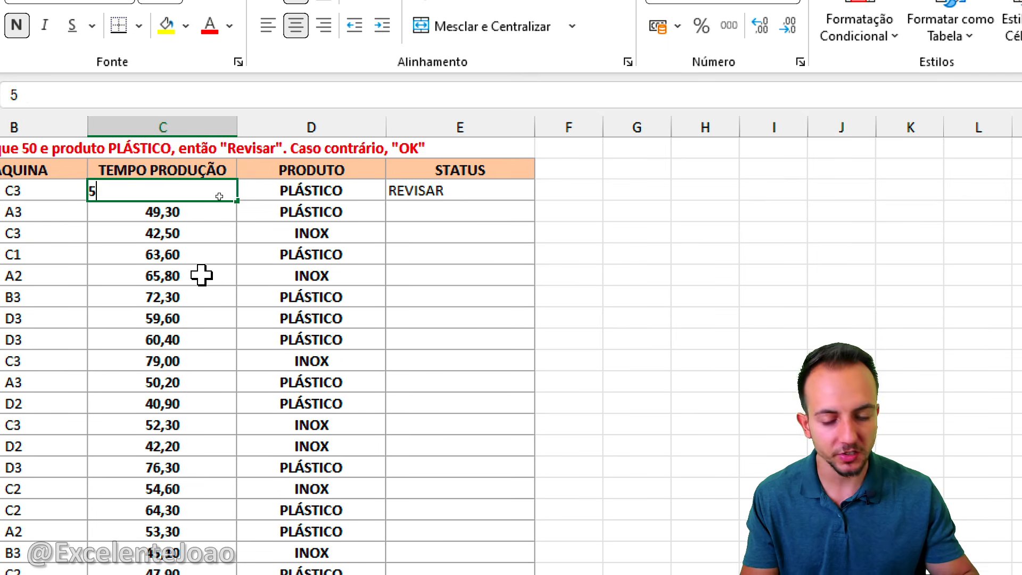
{"action": "key", "text": "ctrl+Return"}
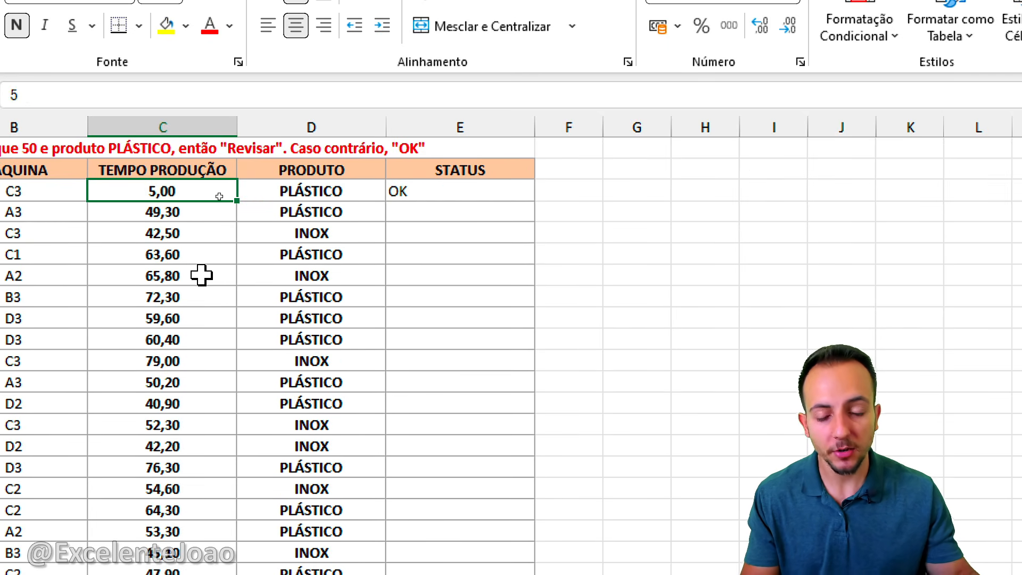
Step: Undo the test edits to the production time in C3 and the product in D3
{"action": "key", "text": "ctrl+z"}
{"action": "key", "text": "ctrl+z"}
{"action": "key", "text": "Left"}
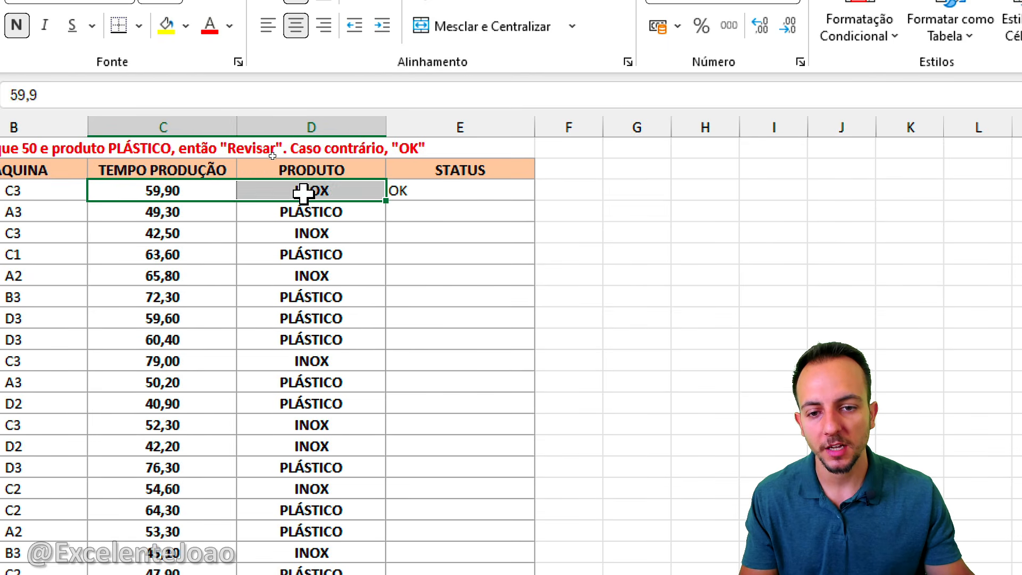
Step: Fill the SE formula from E3 down the STATUS column to the table's last row and check the statuses
{"action": "left_click", "coordinate": [353, 190]}
{"action": "left_click", "coordinate": [420, 190]}
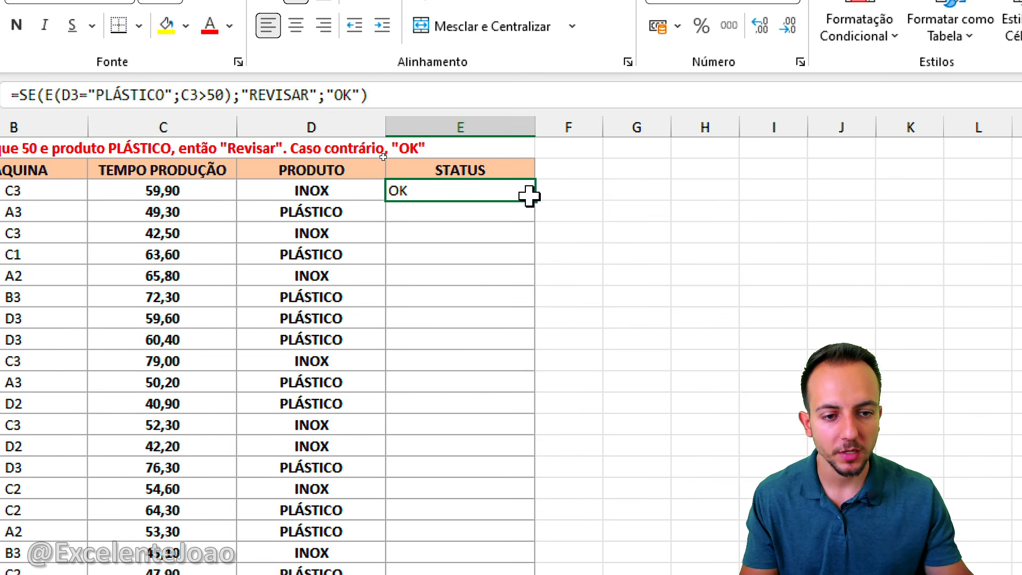
{"action": "left_click_drag", "start_coordinate": [540, 212], "coordinate": [497, 492]}
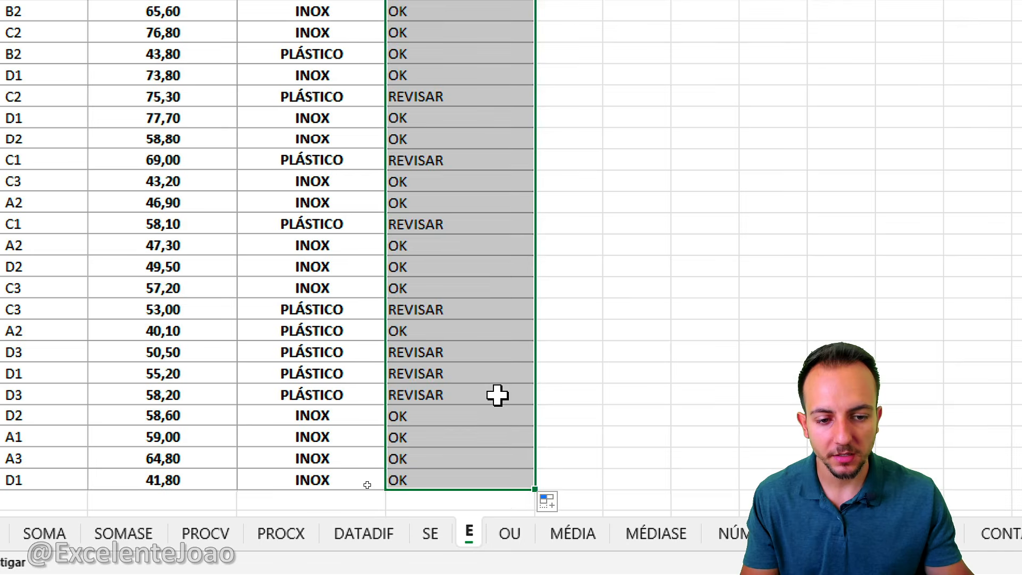
{"action": "scroll", "coordinate": [449, 267], "scroll_direction": "up", "scroll_amount": 4}
{"action": "scroll", "coordinate": [449, 268], "scroll_direction": "up", "scroll_amount": 15}
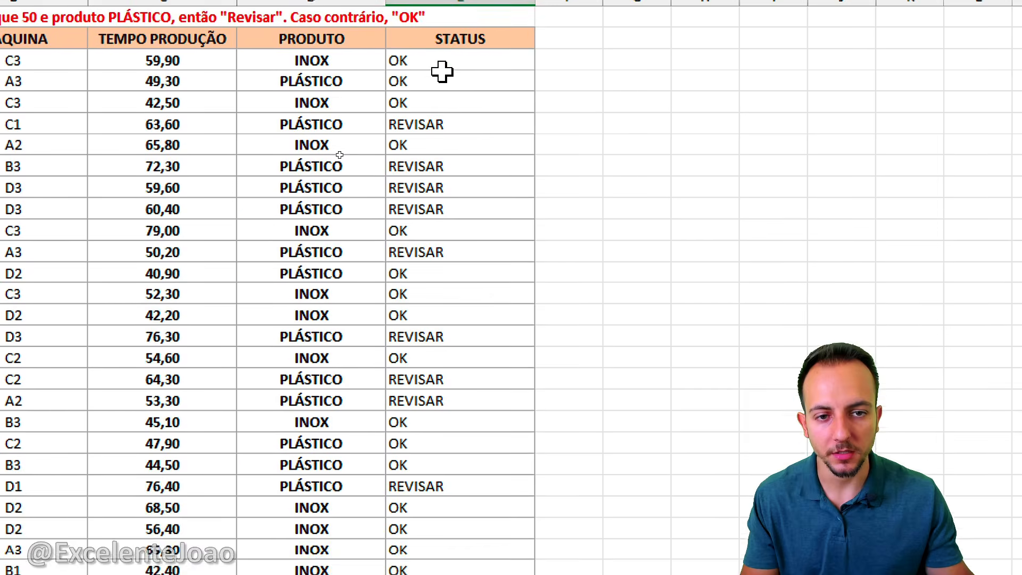
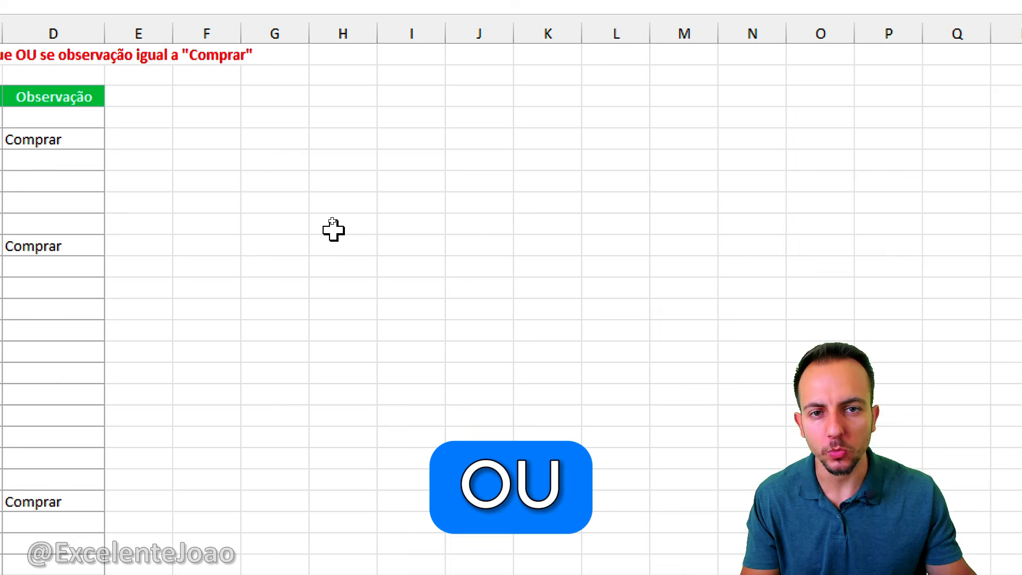
{"action": "left_click", "coordinate": [330, 158]}
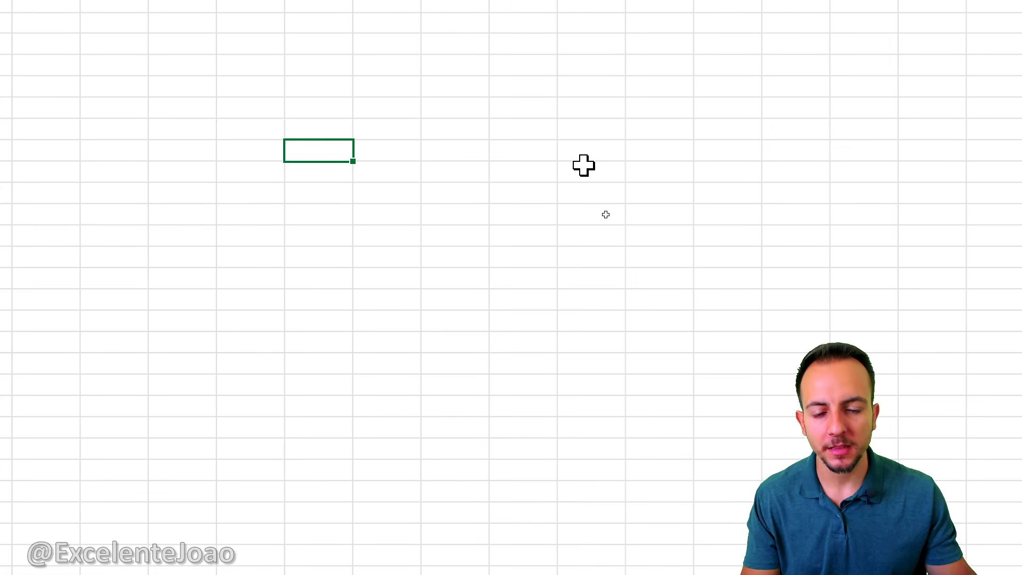
{"action": "type", "text": "=e"}
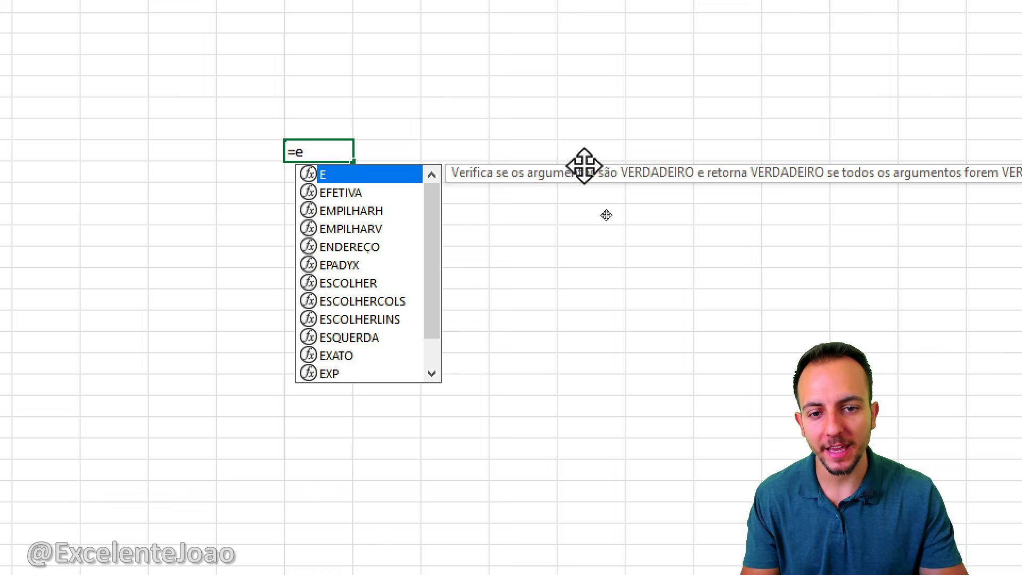
{"action": "key", "text": "BackSpace"}
{"action": "type", "text": "OU"}
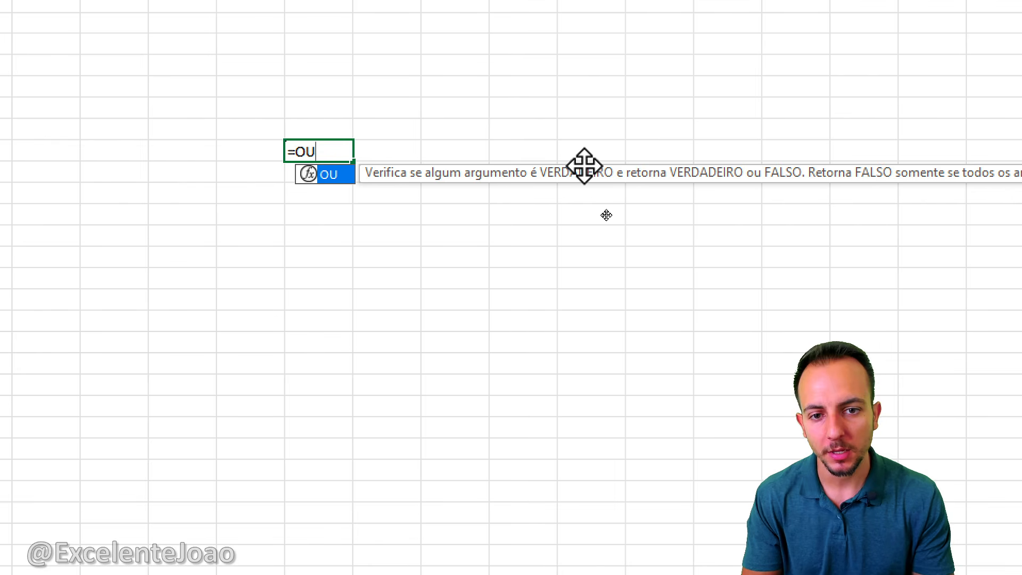
{"action": "key", "text": "Escape"}
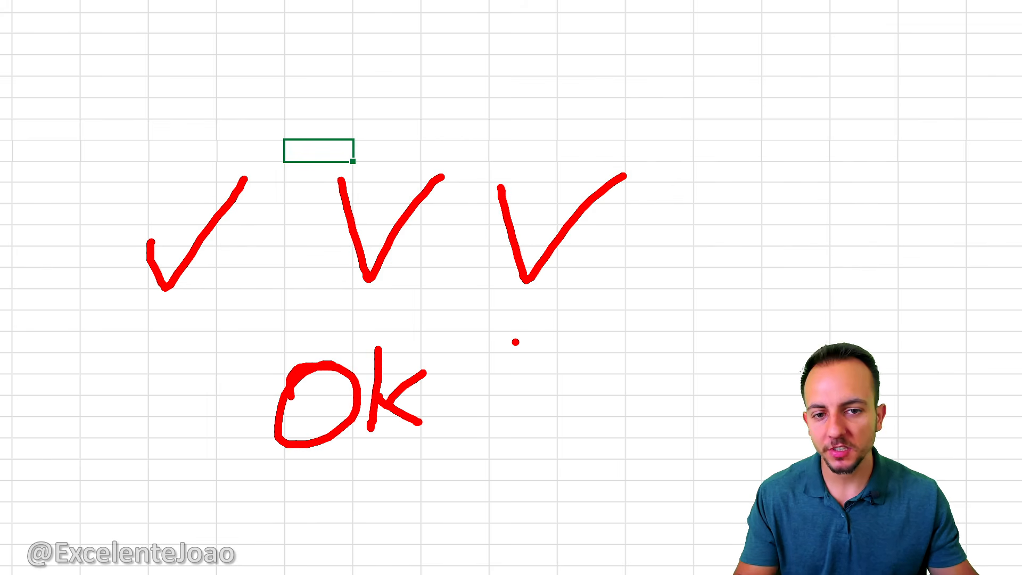
{"action": "type", "text": "OU"}
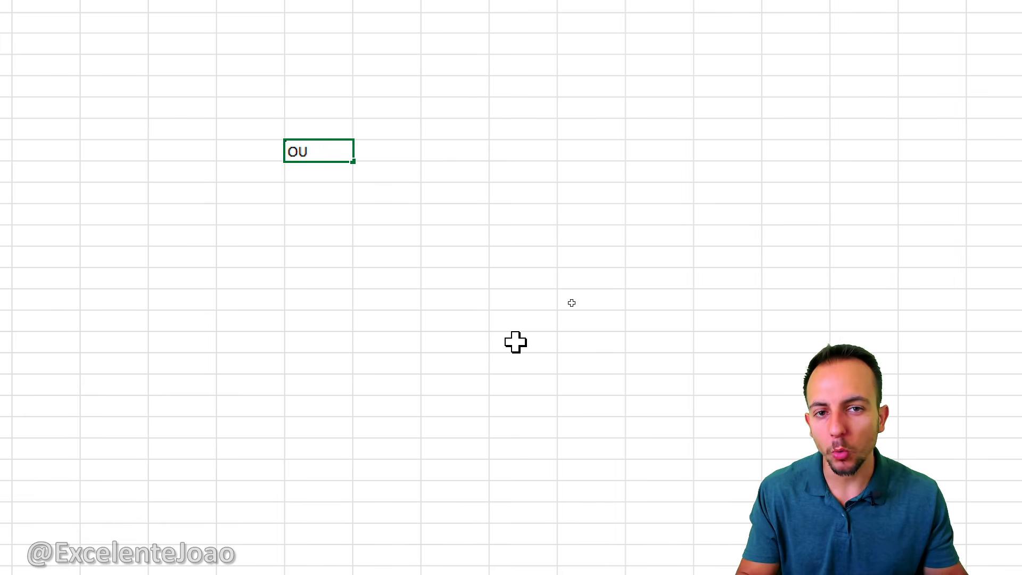
{"action": "key", "text": "Escape"}
Step: Enter a sample fruit list in L8:L12 with BANANA, BANANA, BANANA, KIWI and BANANA
{"action": "type", "text": "BA"}
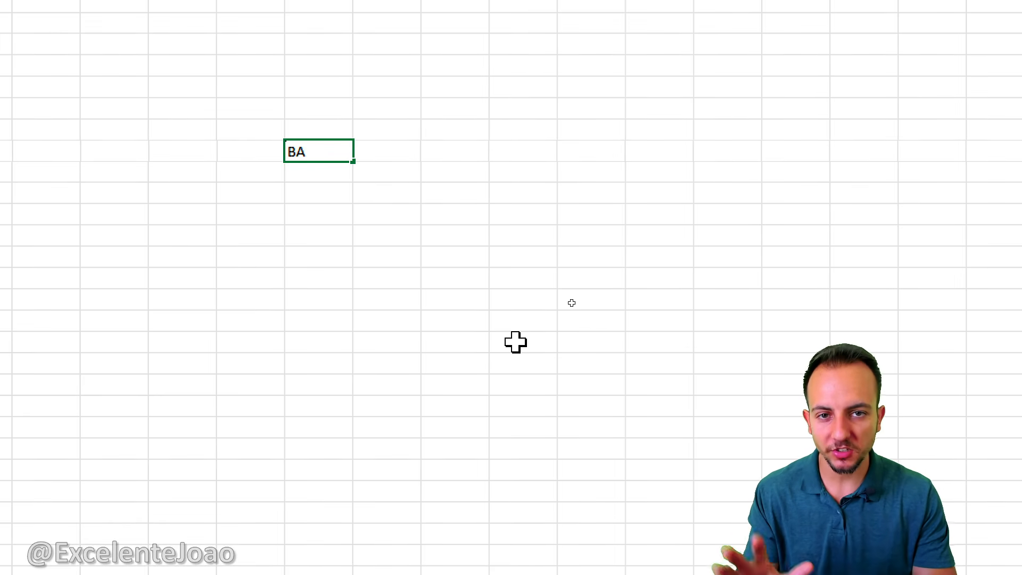
{"action": "type", "text": "NANA"}
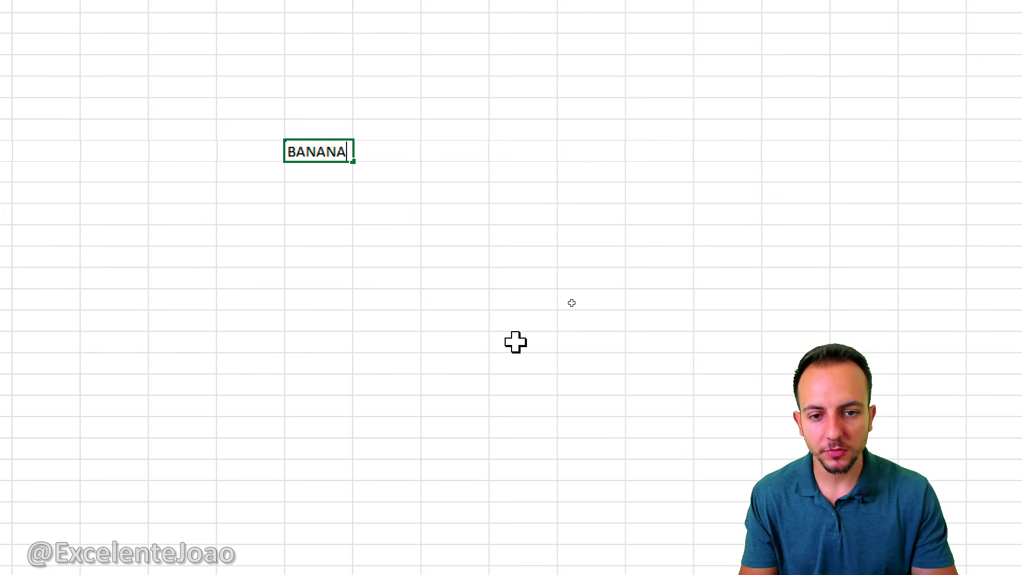
{"action": "key", "text": "Return"}
{"action": "type", "text": "BANANA"}
{"action": "key", "text": "Return"}
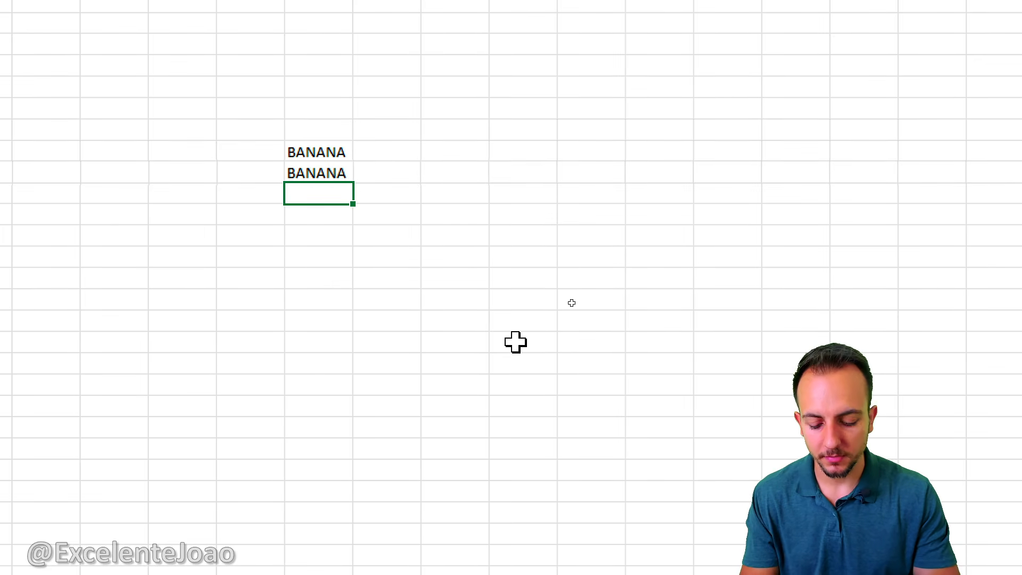
{"action": "type", "text": "BANANA"}
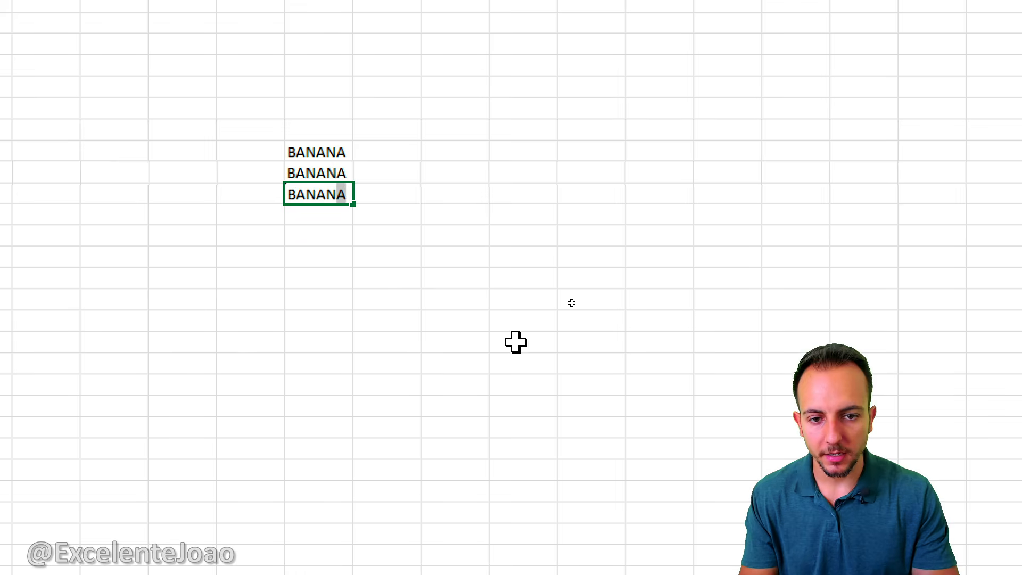
{"action": "key", "text": "Return"}
{"action": "type", "text": "KIWI"}
{"action": "key", "text": "Return"}
{"action": "type", "text": "BANANA"}
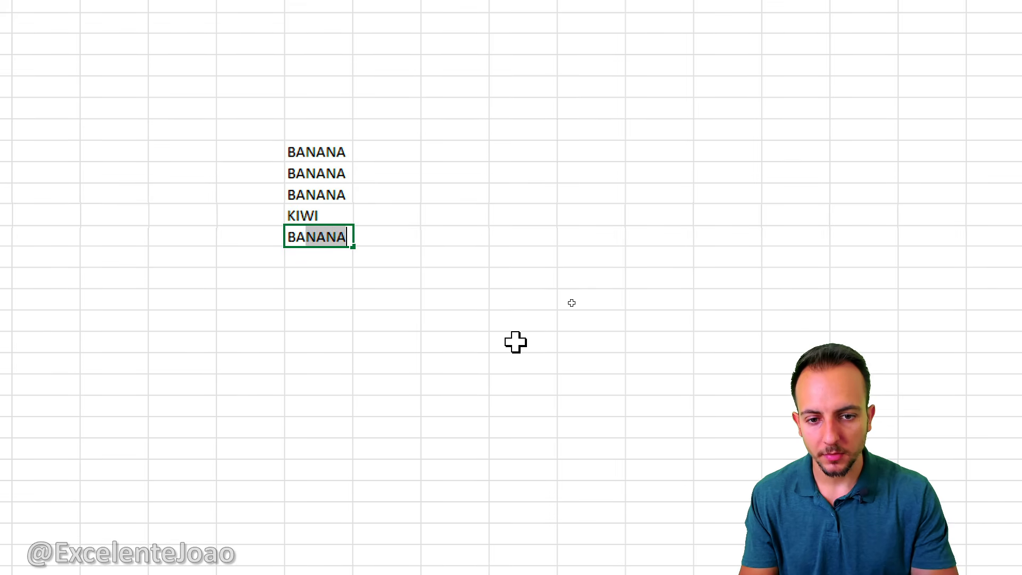
{"action": "key", "text": "Return"}
Step: Start an OU formula in O8 with L8="BANANA" as its first condition
{"action": "left_click", "coordinate": [497, 154]}
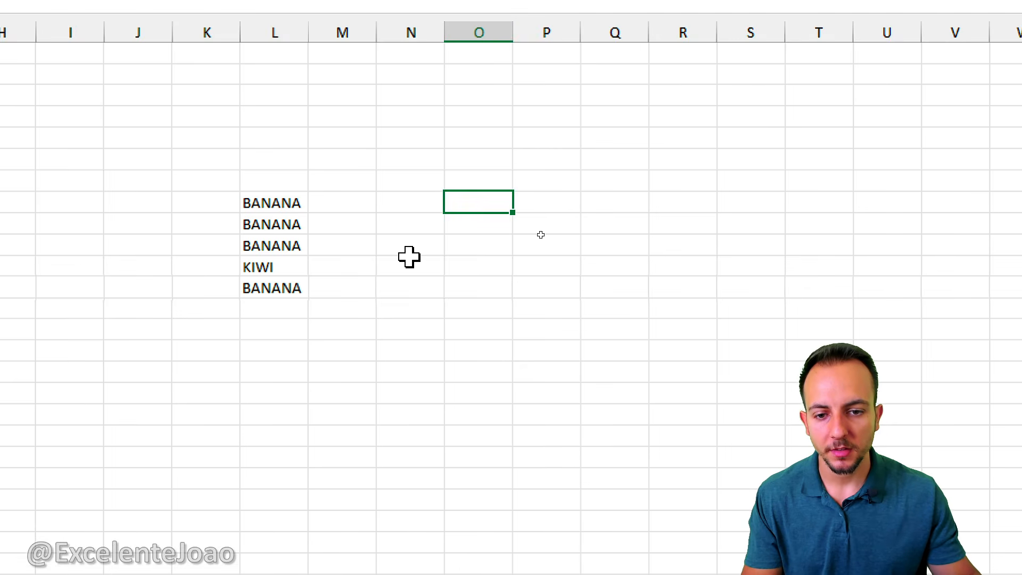
{"action": "mouse_move", "coordinate": [281, 167]}
{"action": "left_mouse_down"}
{"action": "mouse_move", "coordinate": [215, 270]}
{"action": "mouse_move", "coordinate": [349, 219]}
{"action": "mouse_move", "coordinate": [274, 169]}
{"action": "left_mouse_up"}
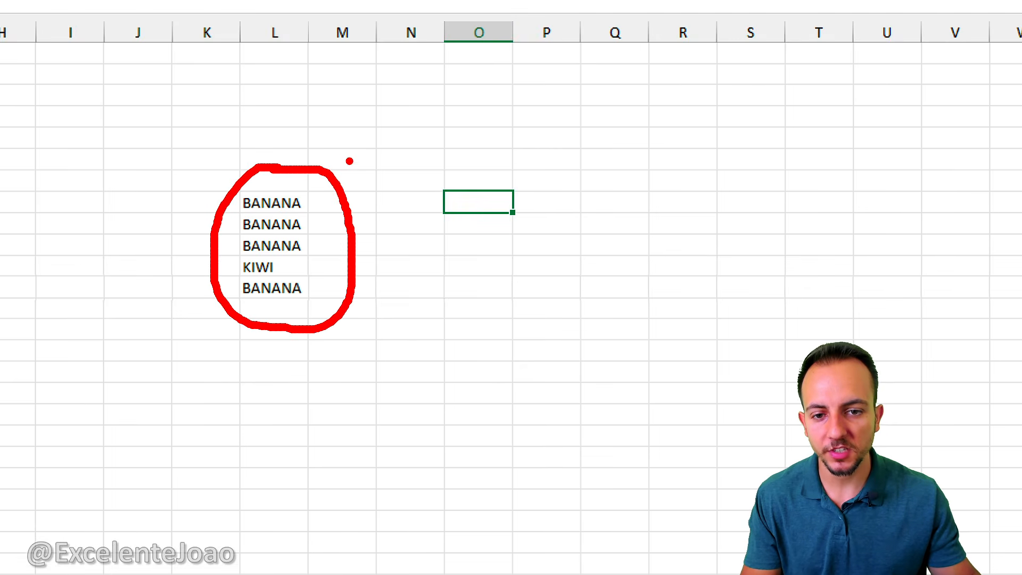
{"action": "left_click_drag", "start_coordinate": [349, 162], "coordinate": [389, 132]}
{"action": "key", "text": "Escape"}
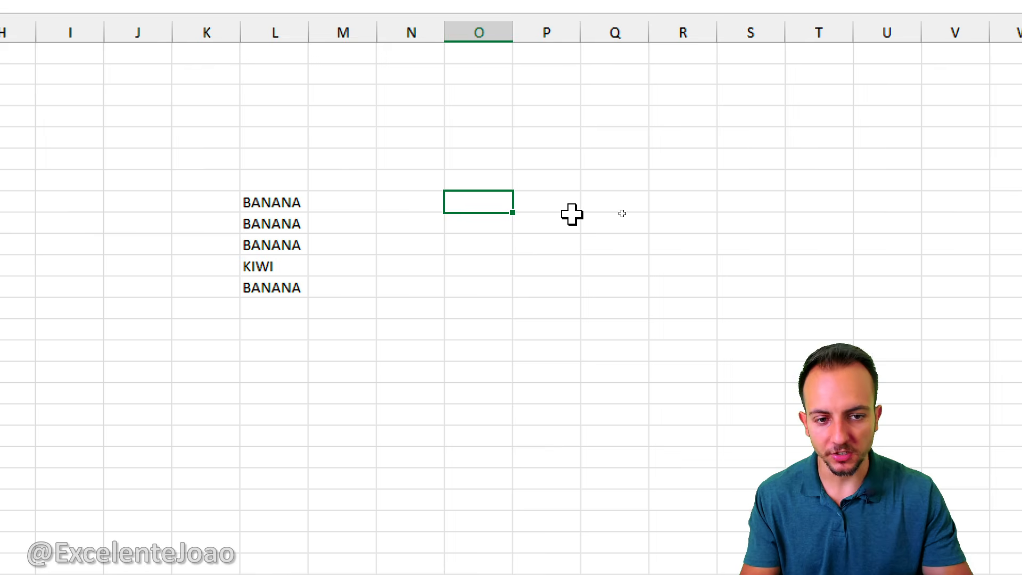
{"action": "type", "text": "=OU"}
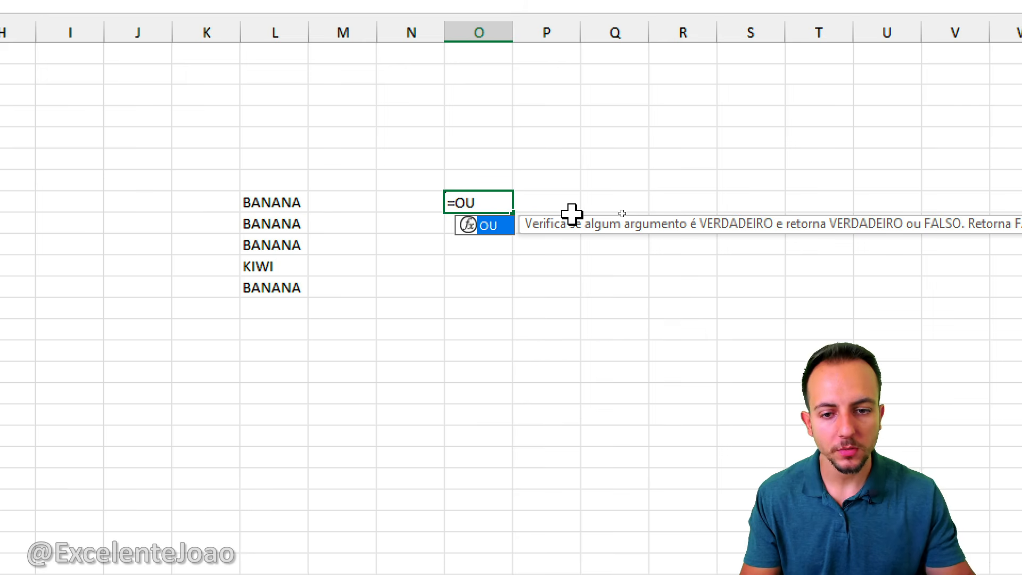
{"action": "double_click", "coordinate": [488, 225]}
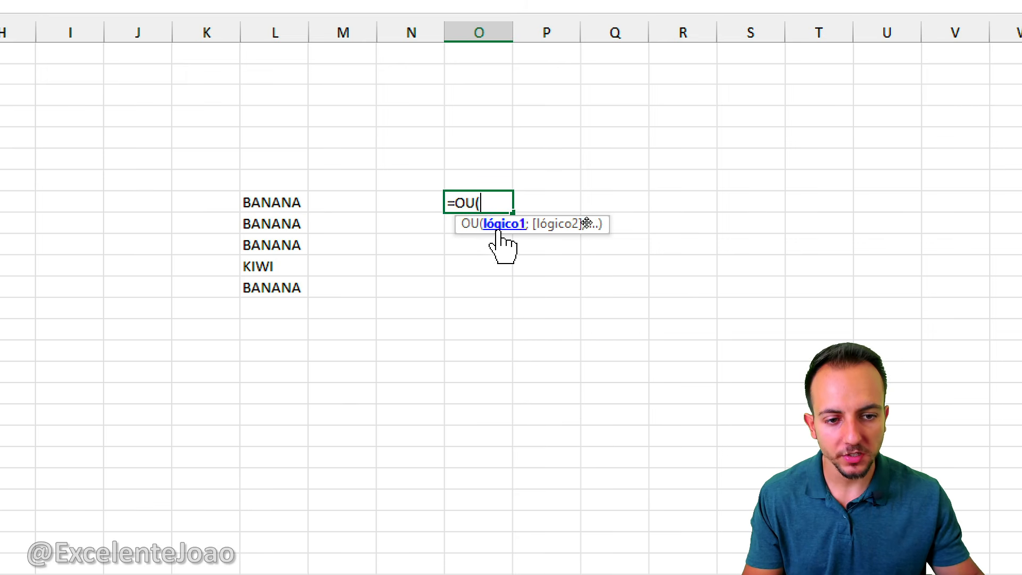
{"action": "left_click", "coordinate": [269, 198]}
{"action": "type", "text": "=\""}
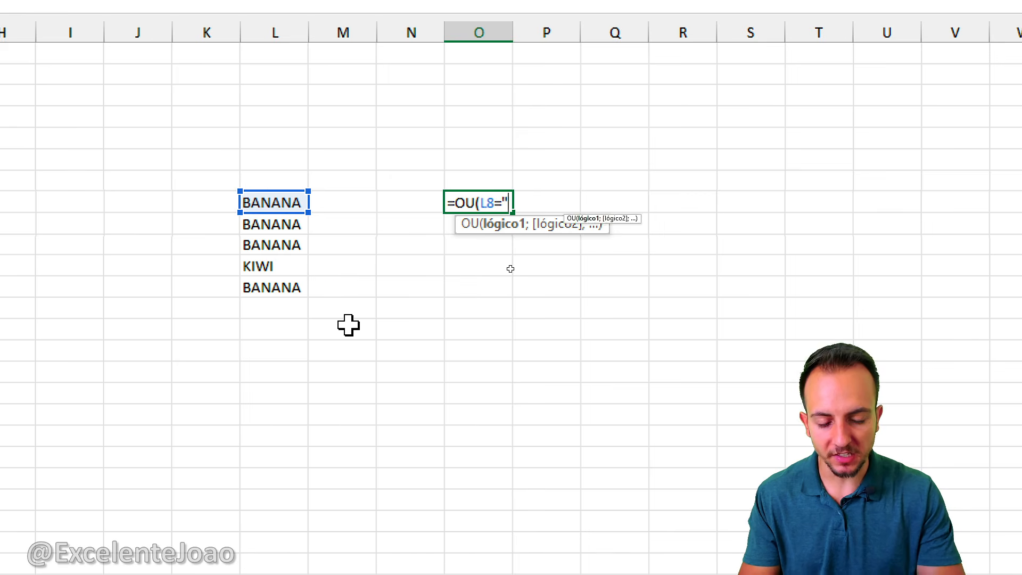
{"action": "type", "text": "BANANA\";"}
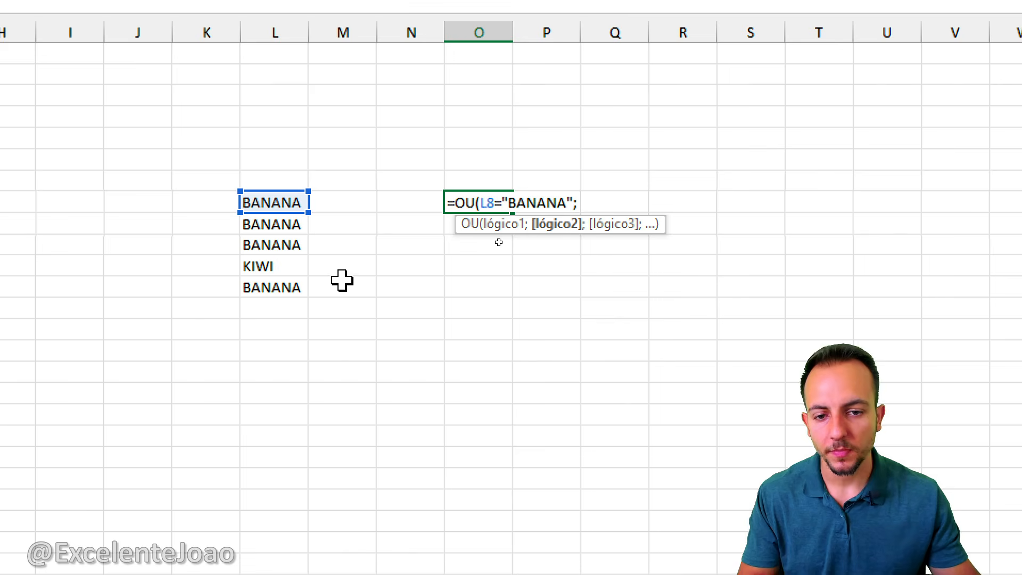
Step: Add L9="BANANA" and L10="BANANA" as the second and third conditions of the OU formula
{"action": "left_click", "coordinate": [274, 225]}
{"action": "type", "text": "=\"BANANA"}
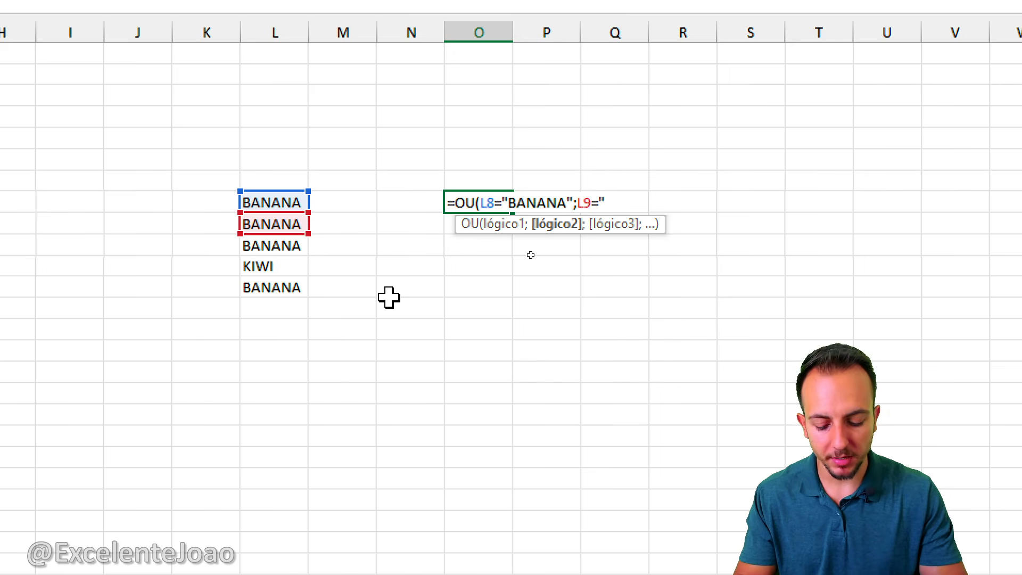
{"action": "type", "text": "\";"}
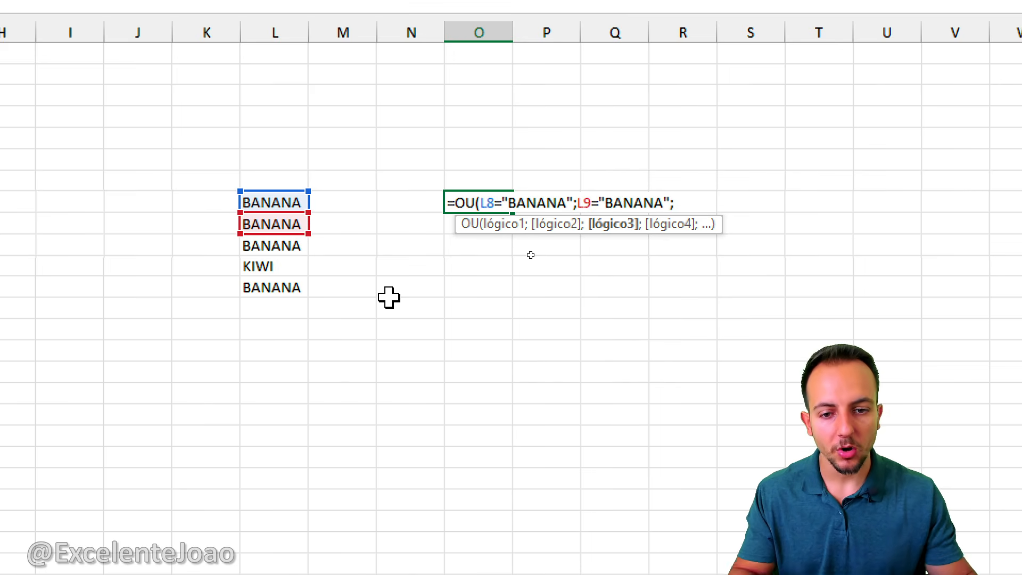
{"action": "left_click", "coordinate": [303, 246]}
{"action": "type", "text": "=\"BA"}
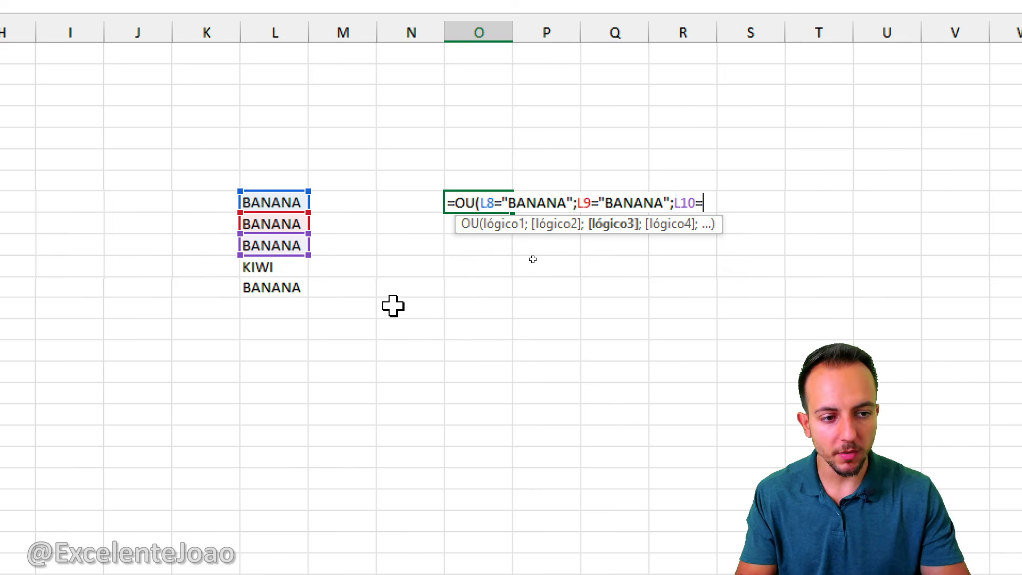
{"action": "type", "text": "NANA\""}
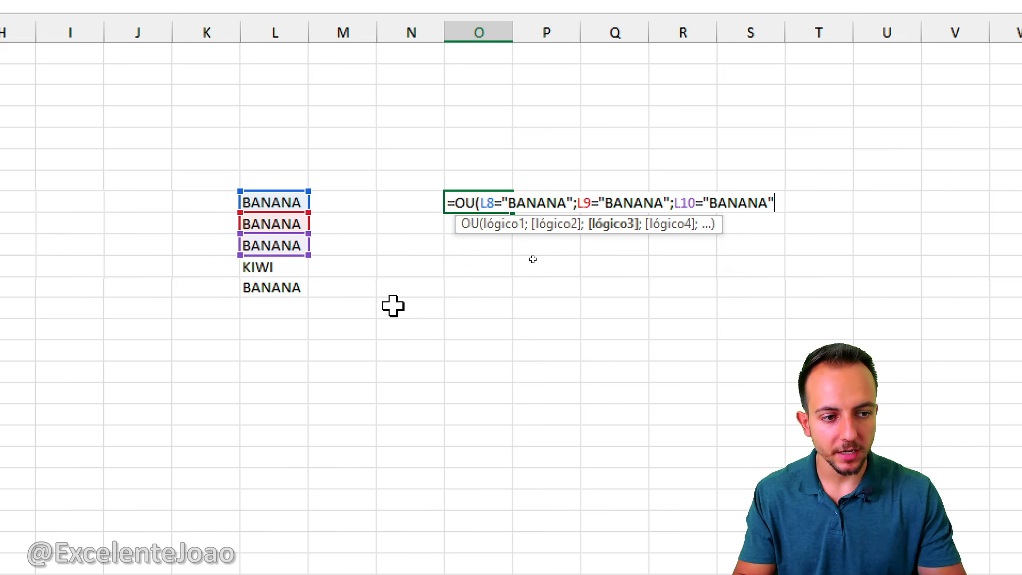
Step: Add L11="BANANA" as the fourth condition and complete the OU formula in O8
{"action": "type", "text": ";"}
{"action": "left_click", "coordinate": [306, 268]}
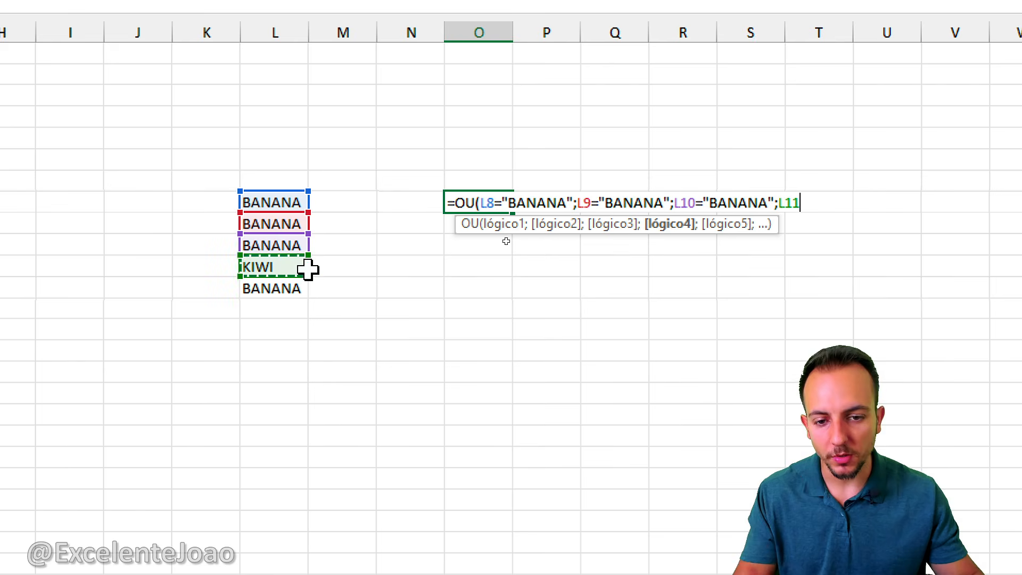
{"action": "type", "text": "=\"BANANA\";L9=\"BAN"}
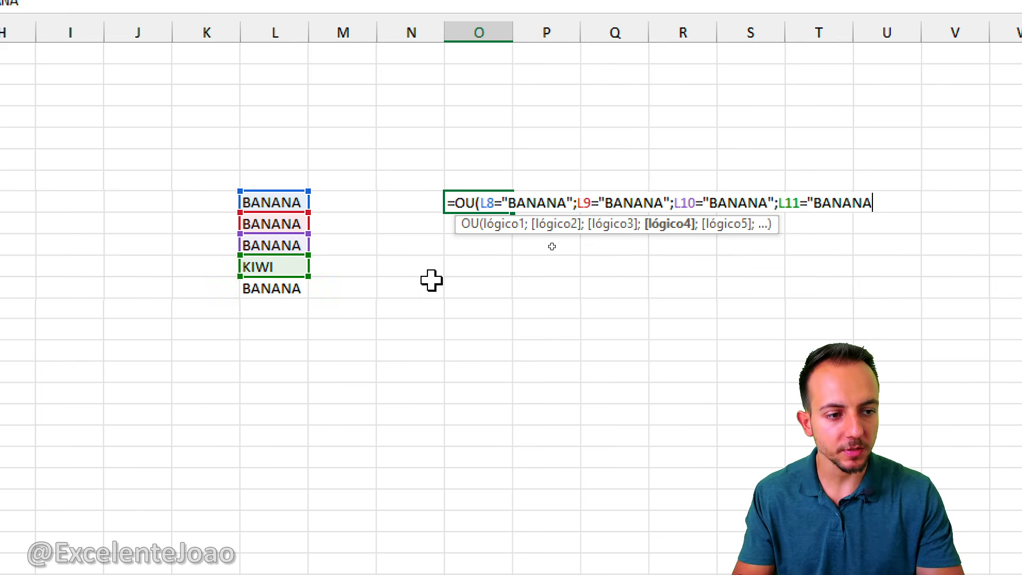
{"action": "key", "text": "BackSpace"}
{"action": "type", "text": "\")"}
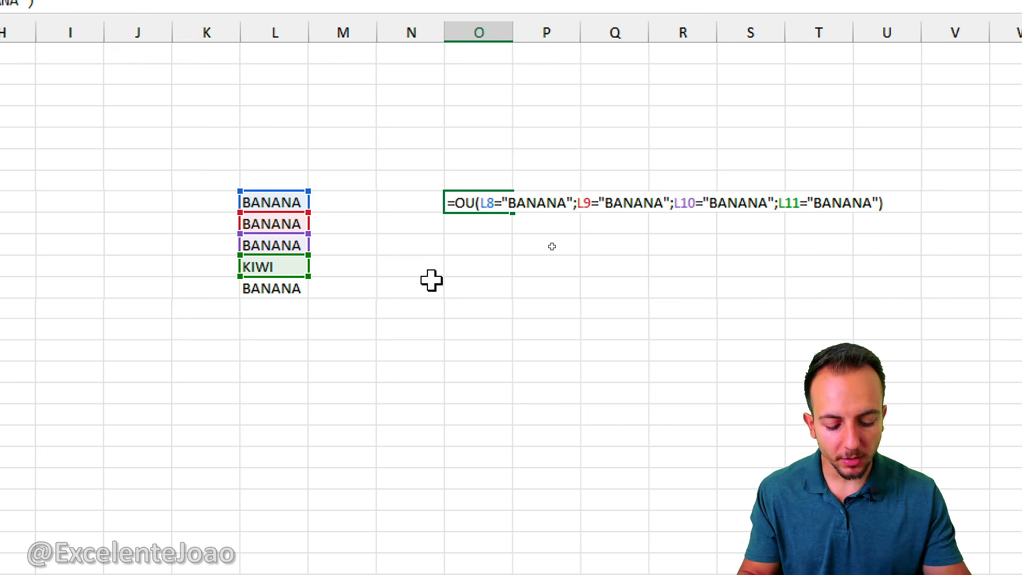
{"action": "key", "text": "Return"}
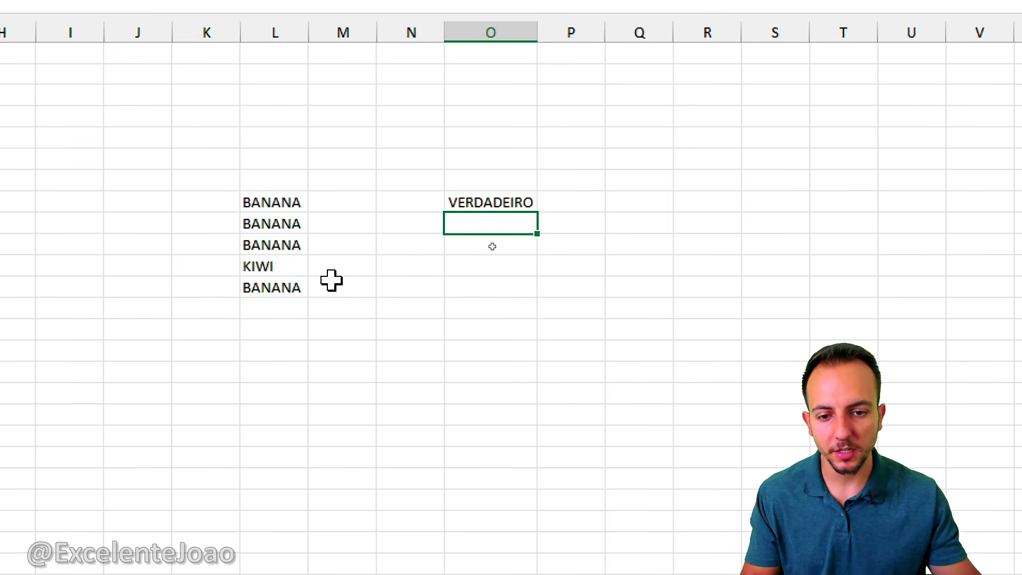
Step: Clear the BANANA entry from L12, leaving only the four fruits in L8:L11
{"action": "left_click", "coordinate": [288, 288]}
{"action": "key", "text": "Delete"}
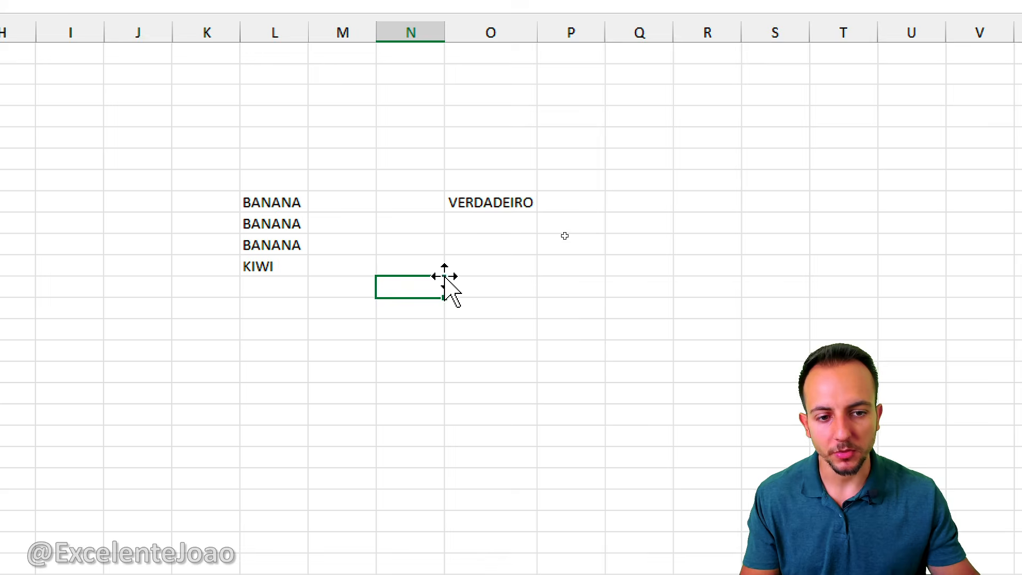
Step: Examine the OU formula in O8, matching its four conditions to the fruits in L8:L11
{"action": "double_click", "coordinate": [471, 202]}
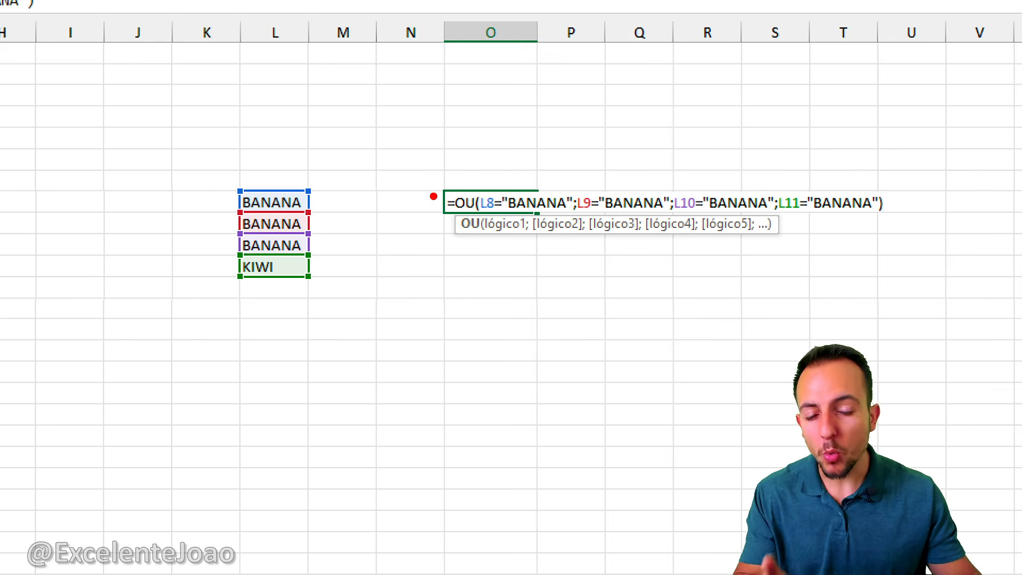
{"action": "left_click_drag", "start_coordinate": [353, 163], "coordinate": [376, 137]}
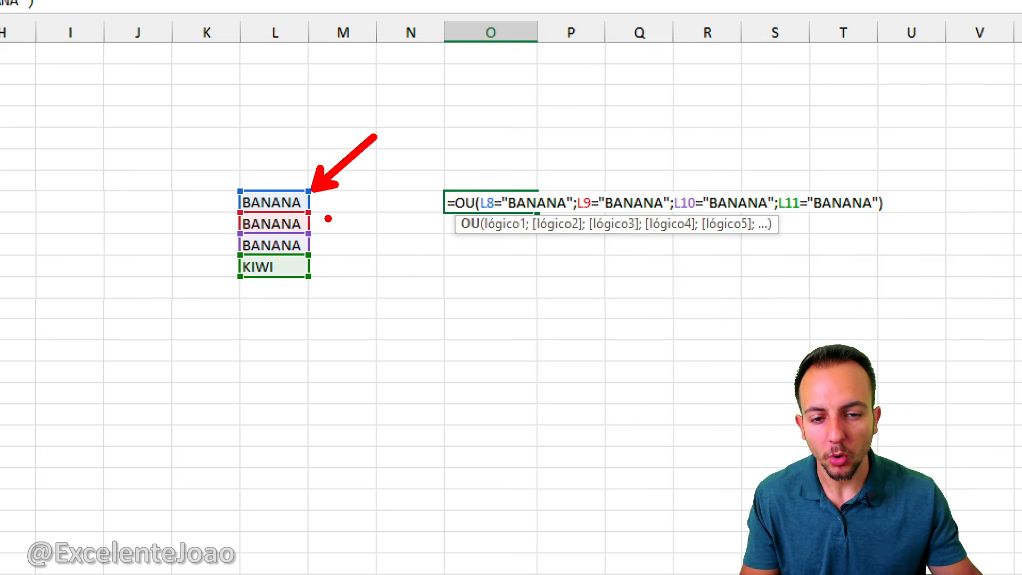
{"action": "left_click_drag", "start_coordinate": [327, 219], "coordinate": [420, 165]}
{"action": "left_click_drag", "start_coordinate": [337, 248], "coordinate": [424, 228]}
{"action": "left_click_drag", "start_coordinate": [328, 276], "coordinate": [375, 325]}
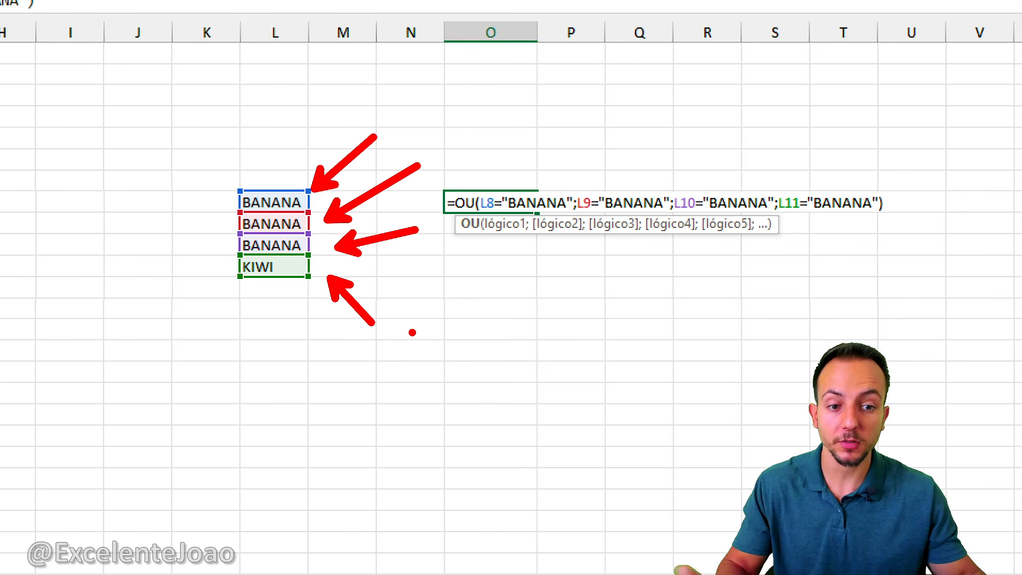
{"action": "mouse_move", "coordinate": [824, 141]}
{"action": "left_mouse_down"}
{"action": "mouse_move", "coordinate": [817, 204]}
{"action": "mouse_move", "coordinate": [766, 141]}
{"action": "left_mouse_up"}
{"action": "key", "text": "Escape"}
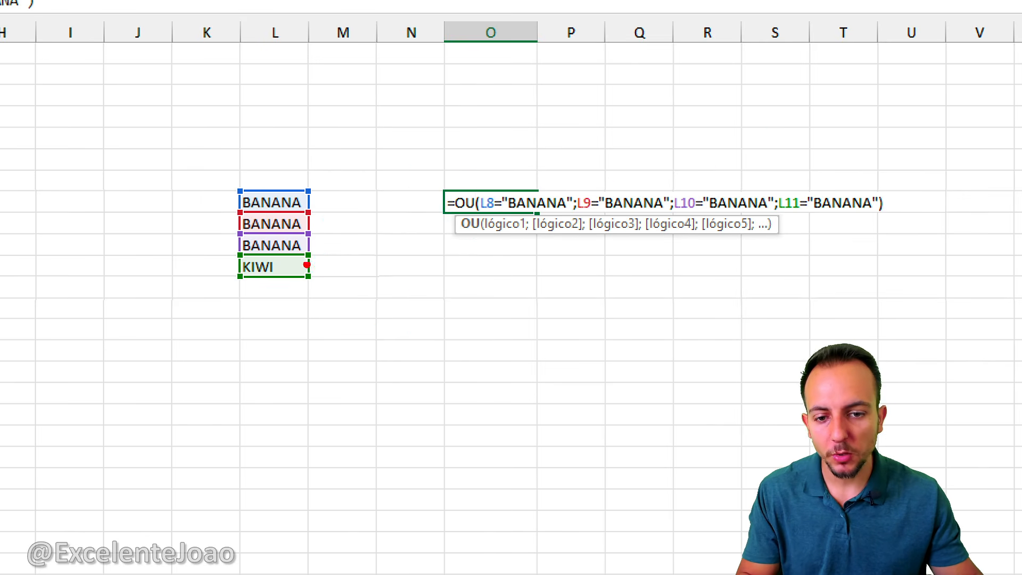
{"action": "mouse_move", "coordinate": [301, 252]}
{"action": "left_mouse_down"}
{"action": "mouse_move", "coordinate": [221, 276]}
{"action": "mouse_move", "coordinate": [386, 246]}
{"action": "left_mouse_up"}
{"action": "key", "text": "e"}
{"action": "key", "text": "Escape"}
{"action": "key", "text": "ctrl+Return"}
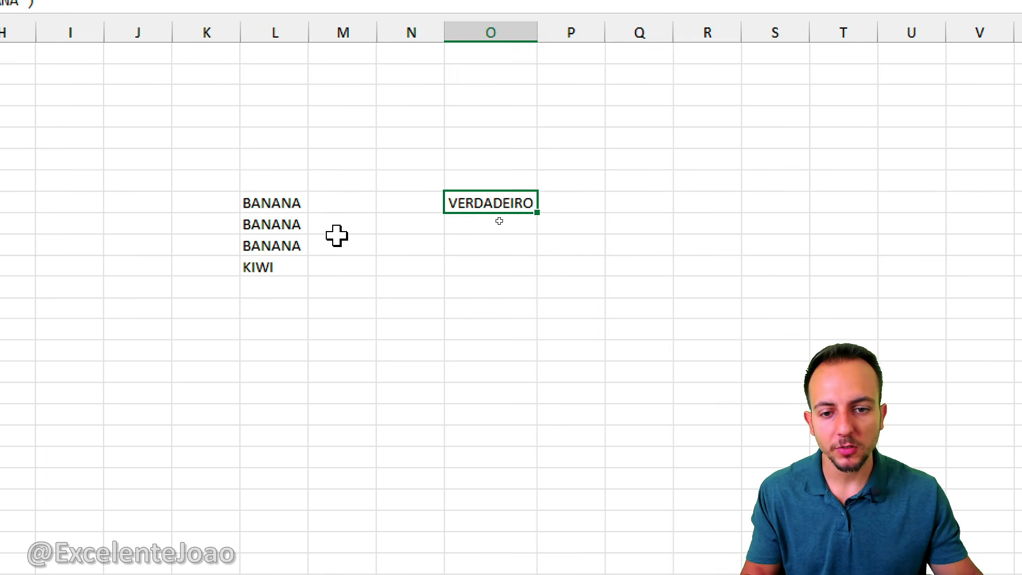
Step: Replace the fruit in L8 with MAÇA and the fruit in L9 with LARANJA
{"action": "left_click", "coordinate": [283, 205]}
{"action": "type", "text": "MAÇA"}
{"action": "key", "text": "Return"}
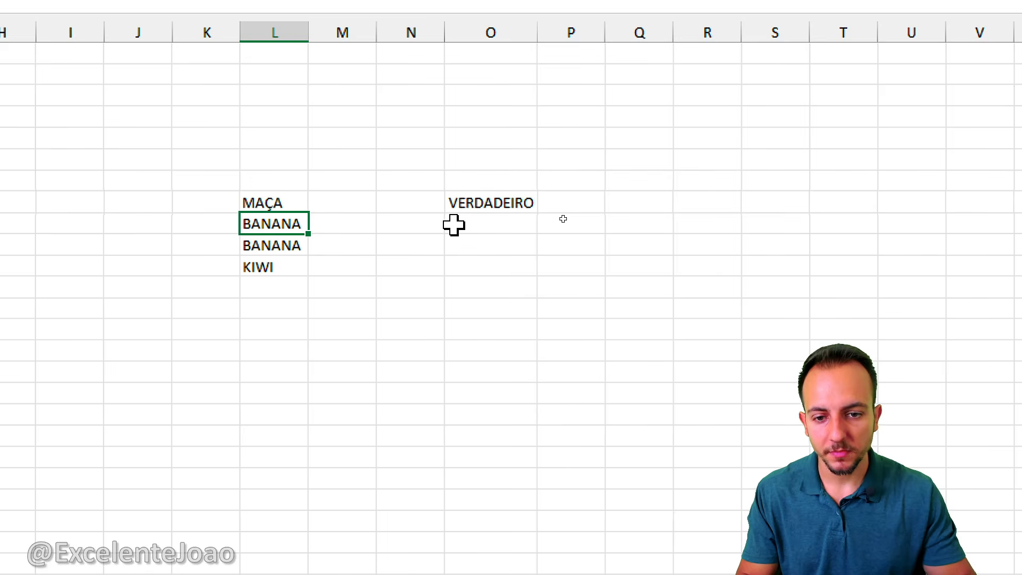
{"action": "type", "text": "LARANJA"}
{"action": "key", "text": "Return"}
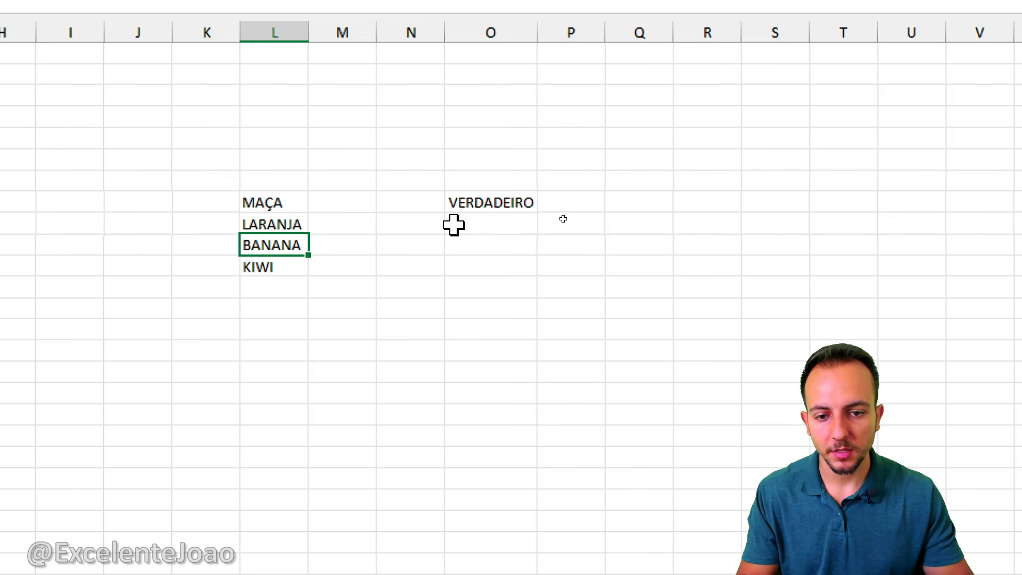
Step: Trace the OU conditions in O8 to the fruits in L8, L9 and L10 to check which one is met
{"action": "left_click", "coordinate": [454, 225]}
{"action": "key", "text": "Up"}
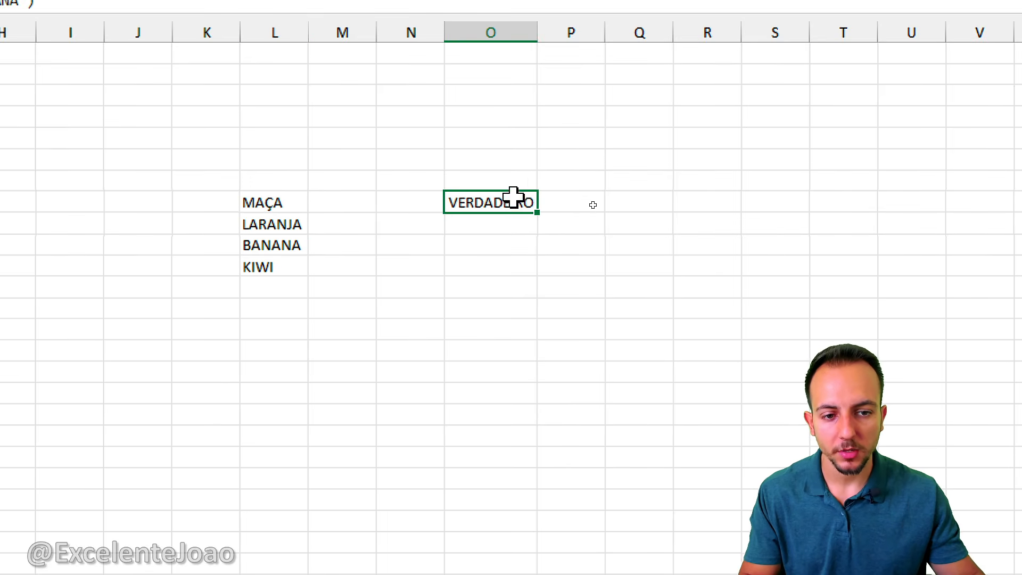
{"action": "key", "text": "F2"}
{"action": "mouse_move", "coordinate": [446, 223]}
{"action": "left_mouse_down"}
{"action": "mouse_move", "coordinate": [485, 223]}
{"action": "mouse_move", "coordinate": [399, 235]}
{"action": "mouse_move", "coordinate": [309, 209]}
{"action": "left_mouse_up"}
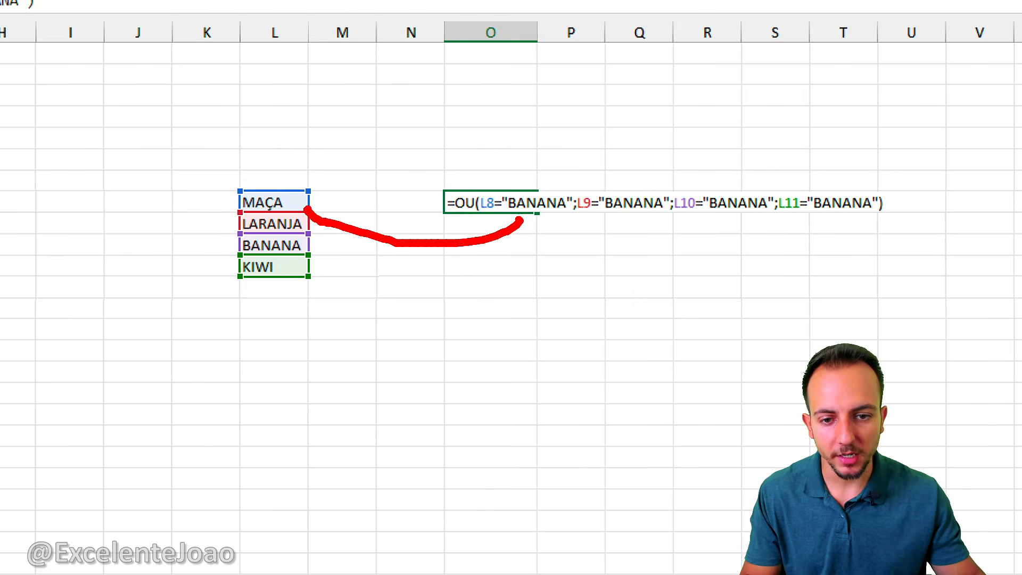
{"action": "left_click_drag", "start_coordinate": [625, 214], "coordinate": [313, 229]}
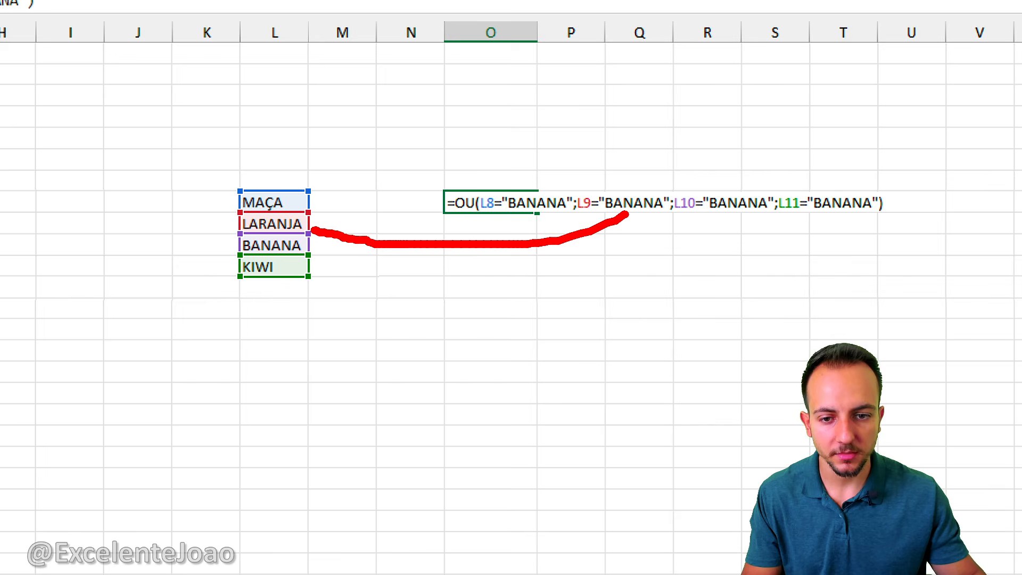
{"action": "mouse_move", "coordinate": [718, 214]}
{"action": "left_mouse_down"}
{"action": "mouse_move", "coordinate": [733, 213]}
{"action": "mouse_move", "coordinate": [299, 241]}
{"action": "left_mouse_up"}
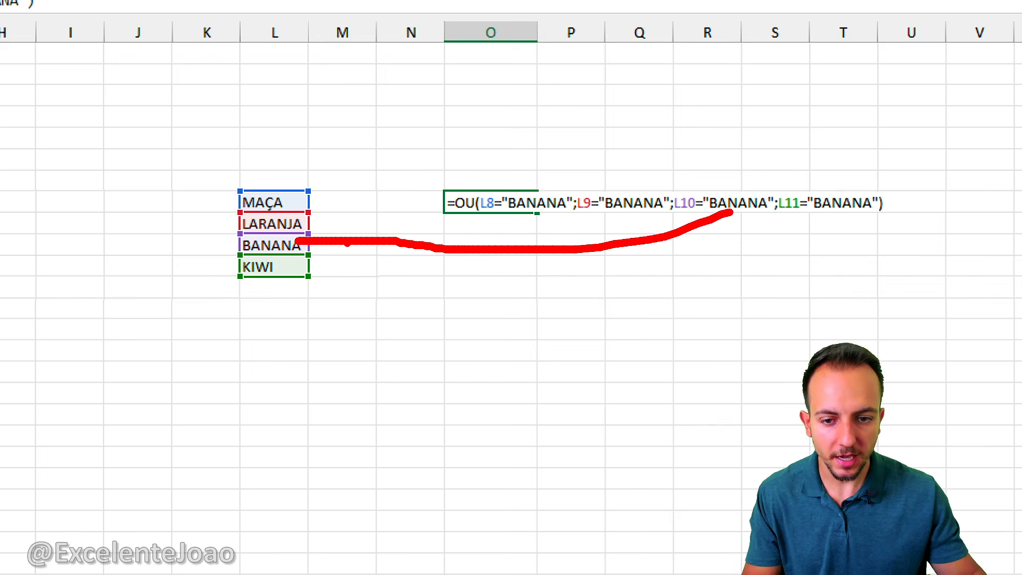
{"action": "left_click_drag", "start_coordinate": [504, 259], "coordinate": [611, 226]}
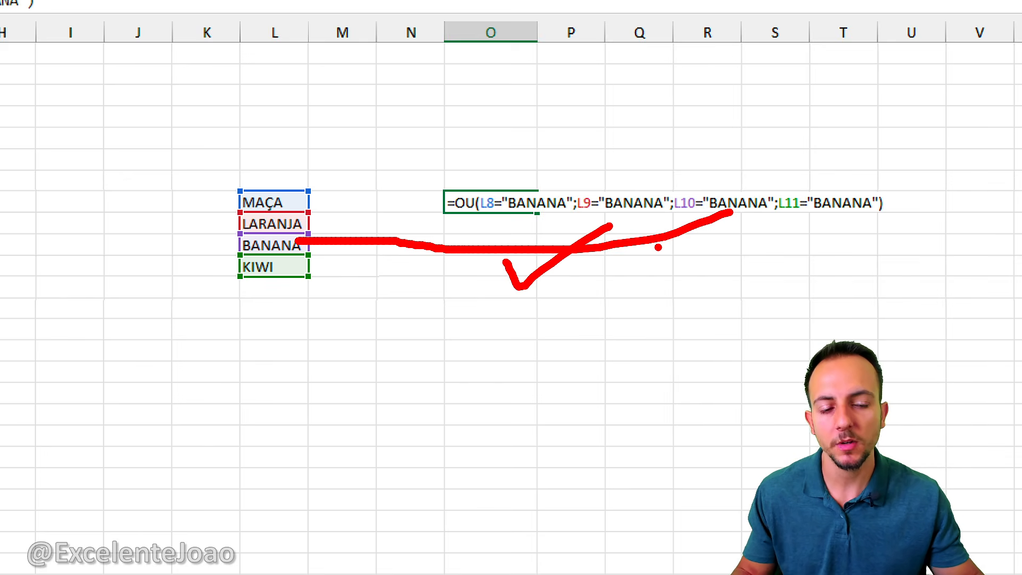
{"action": "mouse_move", "coordinate": [465, 187]}
{"action": "left_mouse_down"}
{"action": "mouse_move", "coordinate": [469, 221]}
{"action": "mouse_move", "coordinate": [469, 185]}
{"action": "left_mouse_up"}
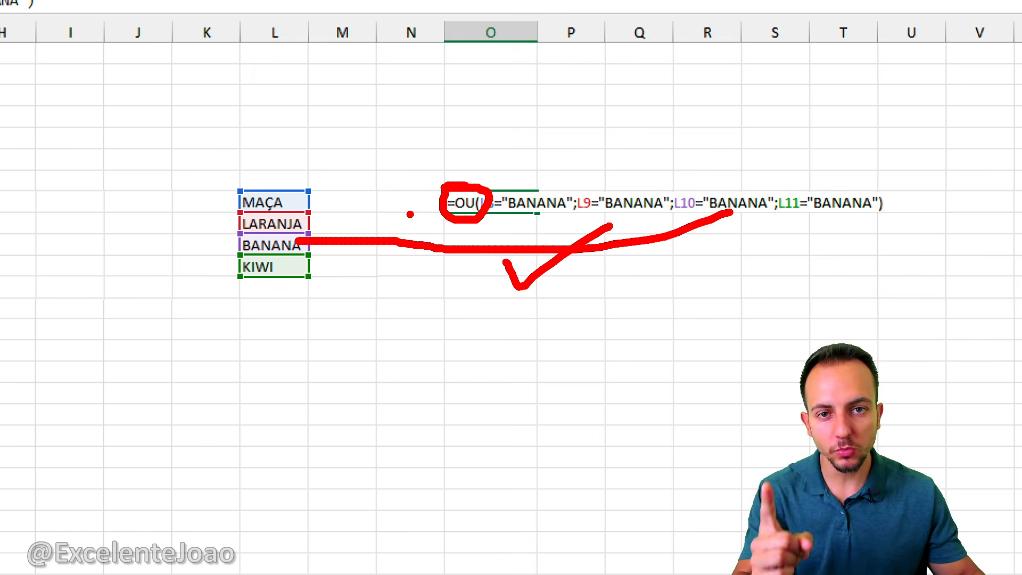
{"action": "key", "text": "Escape"}
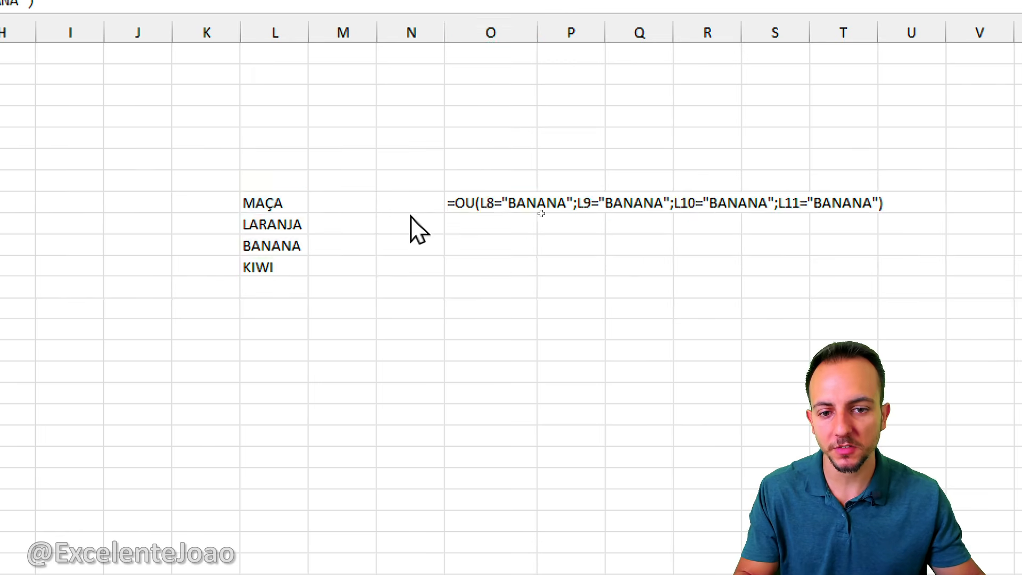
{"action": "key", "text": "ctrl+Return"}
Step: Clear the sample fruit list and the OU formula from columns L:O, returning to the stock table
{"action": "left_click_drag", "start_coordinate": [274, 29], "coordinate": [456, 18]}
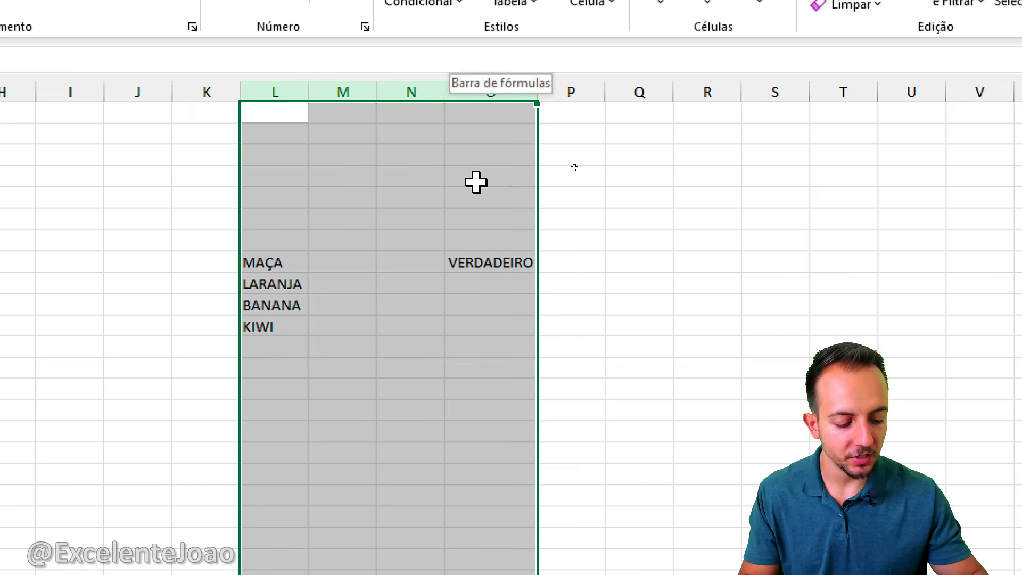
{"action": "key", "text": "Delete"}
{"action": "left_click", "coordinate": [146, 218]}
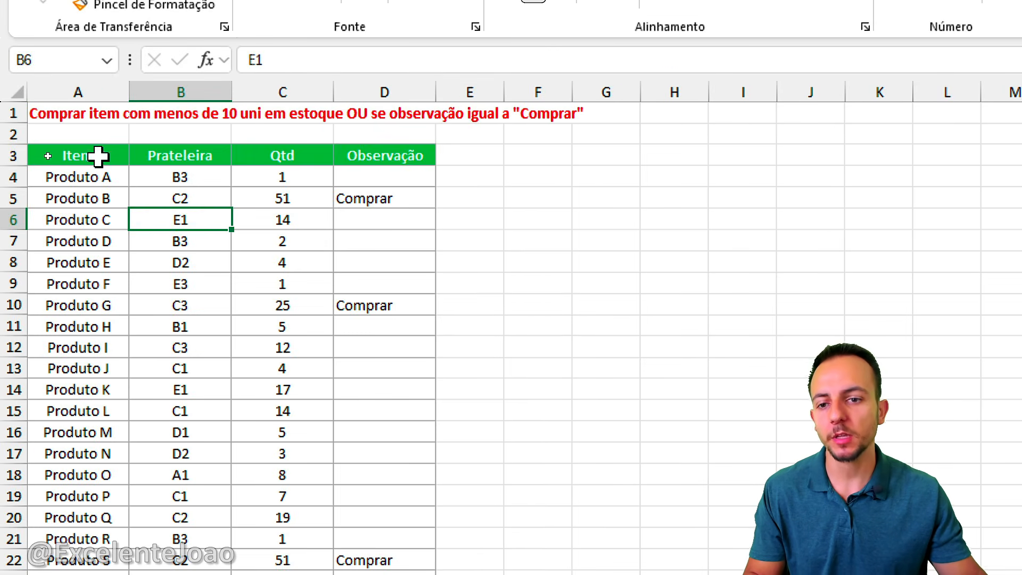
{"action": "left_click", "coordinate": [98, 156]}
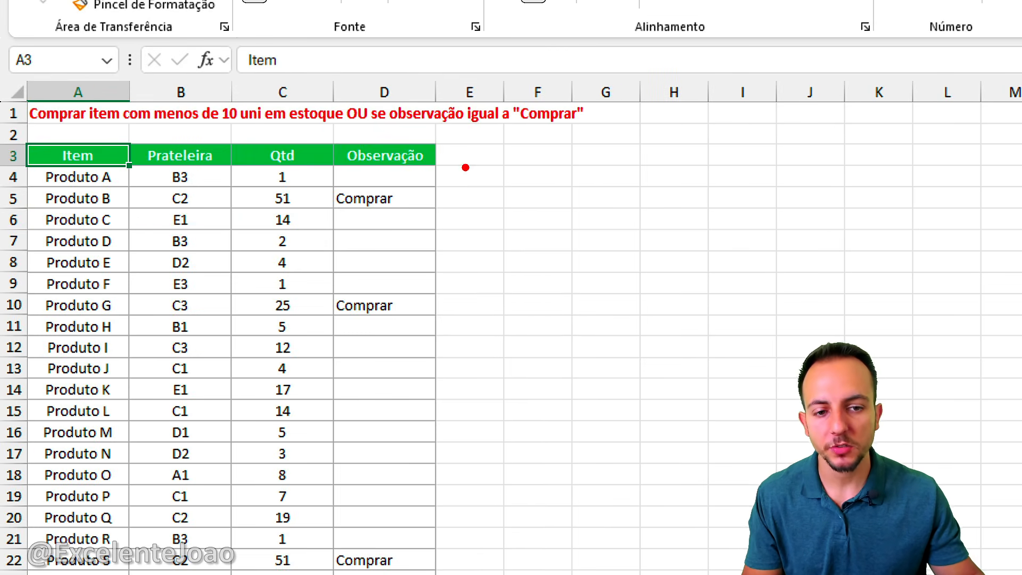
Step: Mark the blank space beside the Observação column and several product rows with the pen, and erase the marks
{"action": "mouse_move", "coordinate": [529, 143]}
{"action": "left_mouse_down"}
{"action": "mouse_move", "coordinate": [598, 149]}
{"action": "mouse_move", "coordinate": [532, 133]}
{"action": "left_mouse_up"}
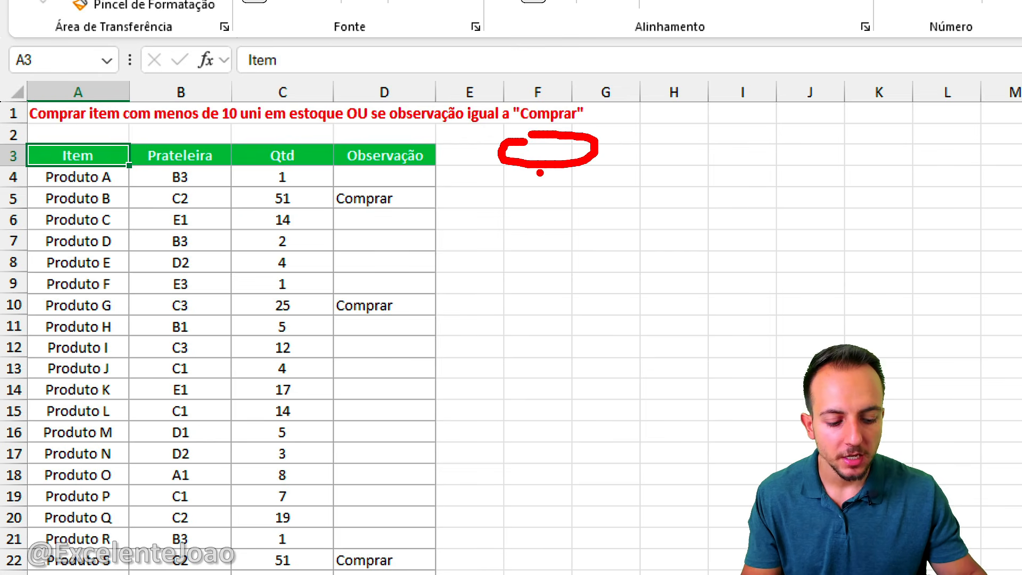
{"action": "left_click_drag", "start_coordinate": [82, 239], "coordinate": [263, 241]}
{"action": "left_click_drag", "start_coordinate": [96, 300], "coordinate": [287, 305]}
{"action": "left_click_drag", "start_coordinate": [41, 413], "coordinate": [257, 421]}
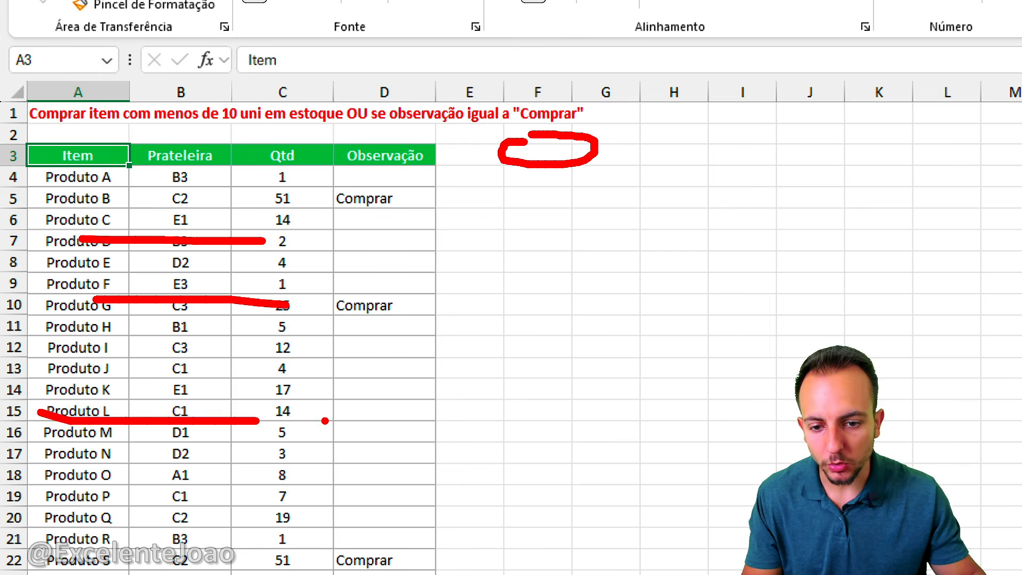
{"action": "key", "text": "ctrl+z"}
{"action": "key", "text": "ctrl+z"}
{"action": "key", "text": "ctrl+z"}
{"action": "key", "text": "ctrl+z"}
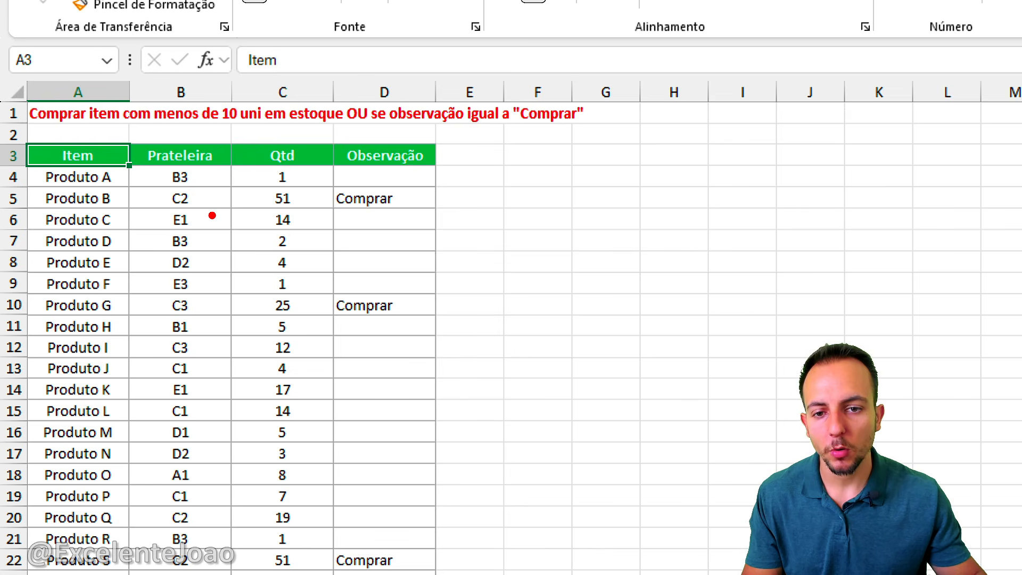
Step: Compare the Qtd values of Produto A and Produto B with the under-10-units condition in row 1
{"action": "mouse_move", "coordinate": [281, 158]}
{"action": "left_mouse_down"}
{"action": "mouse_move", "coordinate": [299, 187]}
{"action": "mouse_move", "coordinate": [291, 156]}
{"action": "left_mouse_up"}
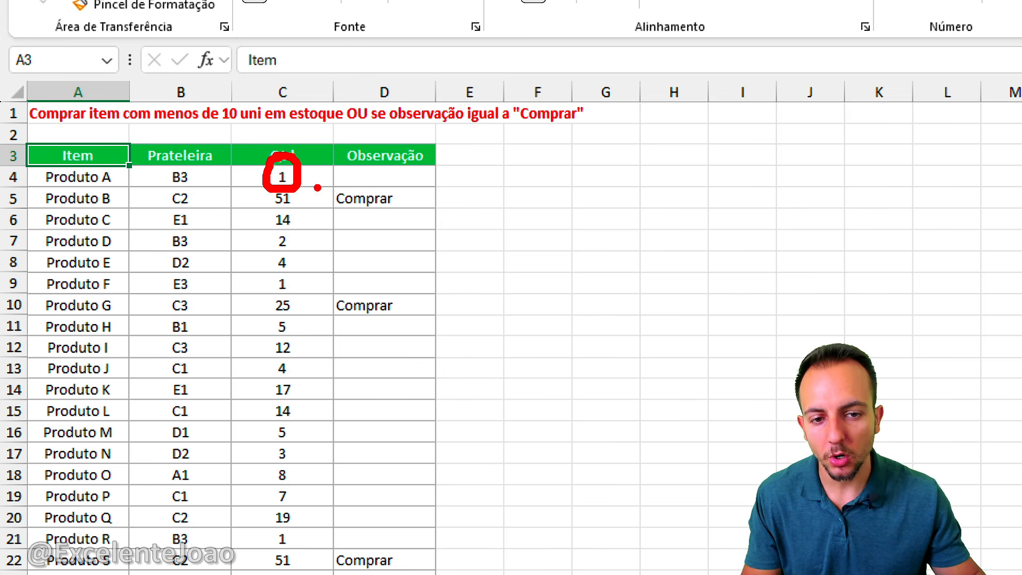
{"action": "mouse_move", "coordinate": [367, 173]}
{"action": "left_mouse_down"}
{"action": "mouse_move", "coordinate": [346, 217]}
{"action": "mouse_move", "coordinate": [343, 176]}
{"action": "left_mouse_up"}
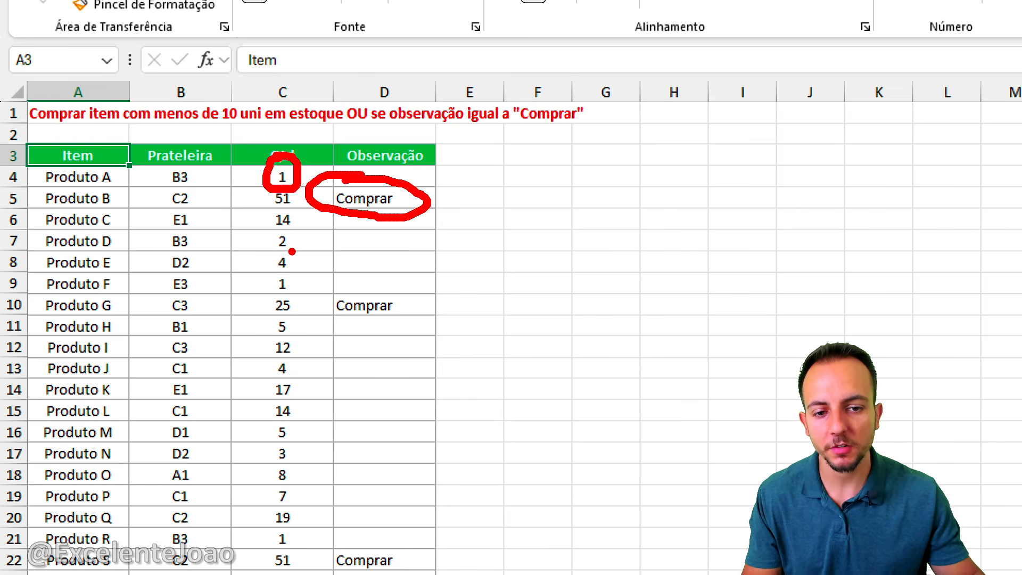
{"action": "mouse_move", "coordinate": [53, 130]}
{"action": "left_mouse_down"}
{"action": "mouse_move", "coordinate": [273, 129]}
{"action": "mouse_move", "coordinate": [308, 189]}
{"action": "left_mouse_up"}
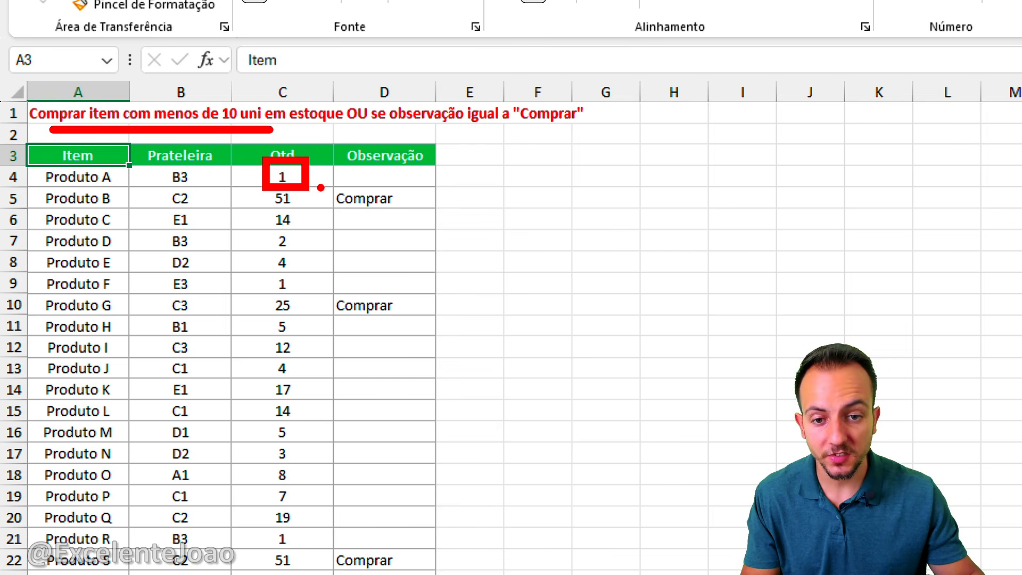
{"action": "mouse_move", "coordinate": [255, 182]}
{"action": "left_mouse_down"}
{"action": "mouse_move", "coordinate": [323, 213]}
{"action": "mouse_move", "coordinate": [385, 277]}
{"action": "mouse_move", "coordinate": [502, 171]}
{"action": "left_mouse_up"}
{"action": "left_click_drag", "start_coordinate": [441, 187], "coordinate": [485, 279]}
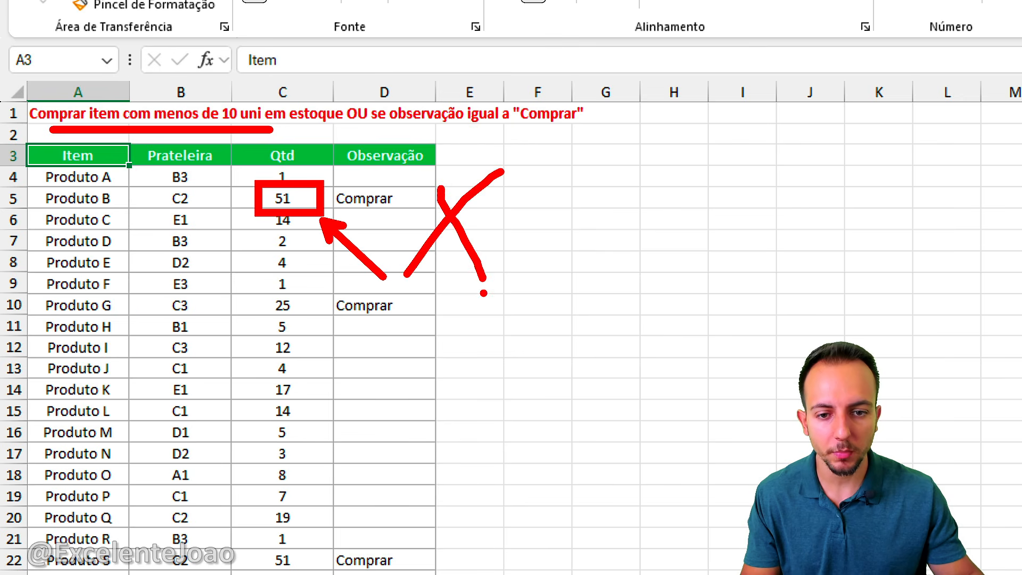
{"action": "key", "text": "ctrl+z"}
{"action": "key", "text": "ctrl+z"}
{"action": "key", "text": "ctrl+z"}
{"action": "key", "text": "ctrl+z"}
Step: Check the second half of the row 1 rule, OU observação equal to "Comprar", against Produto B
{"action": "left_click_drag", "start_coordinate": [342, 132], "coordinate": [595, 135]}
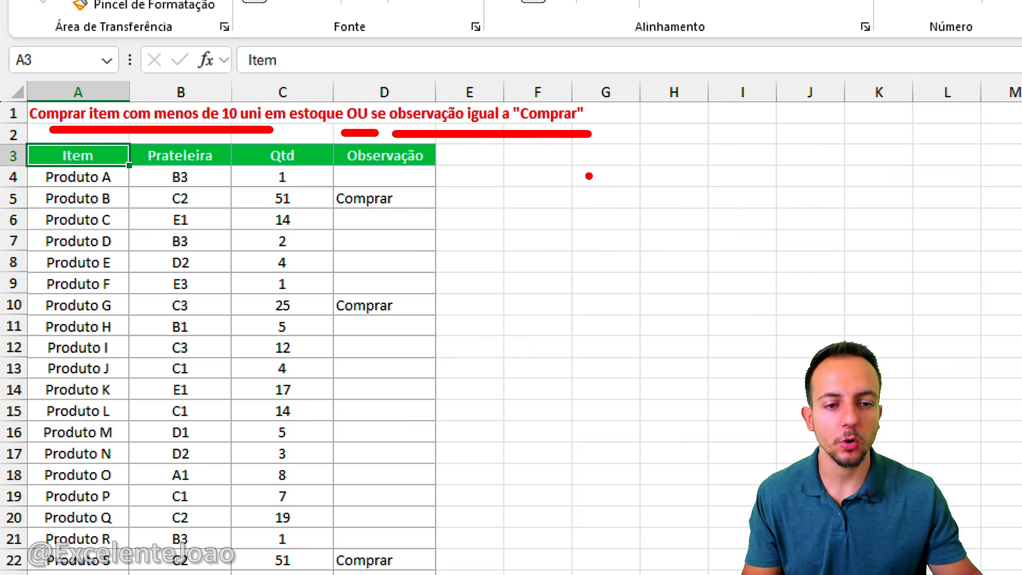
{"action": "key", "text": "ctrl+z"}
{"action": "key", "text": "ctrl+z"}
{"action": "key", "text": "ctrl+z"}
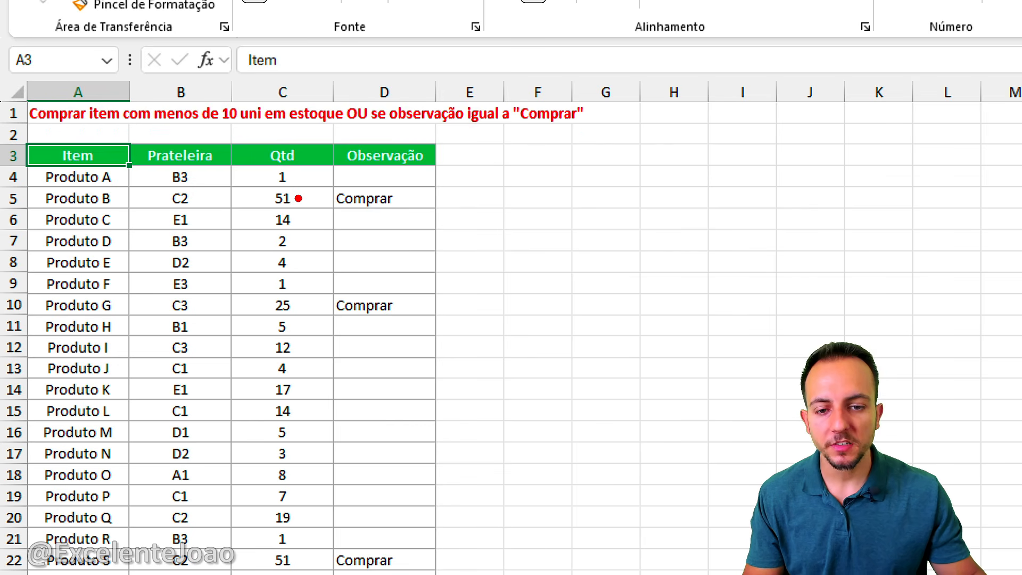
{"action": "mouse_move", "coordinate": [260, 177]}
{"action": "left_mouse_down"}
{"action": "mouse_move", "coordinate": [306, 216]}
{"action": "mouse_move", "coordinate": [322, 161]}
{"action": "left_mouse_up"}
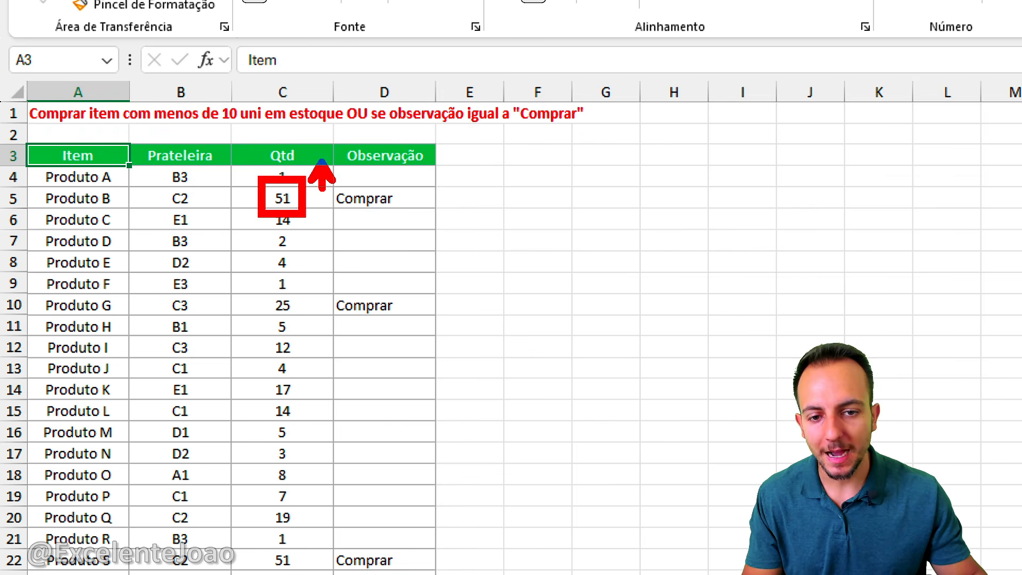
{"action": "left_click_drag", "start_coordinate": [340, 213], "coordinate": [406, 214]}
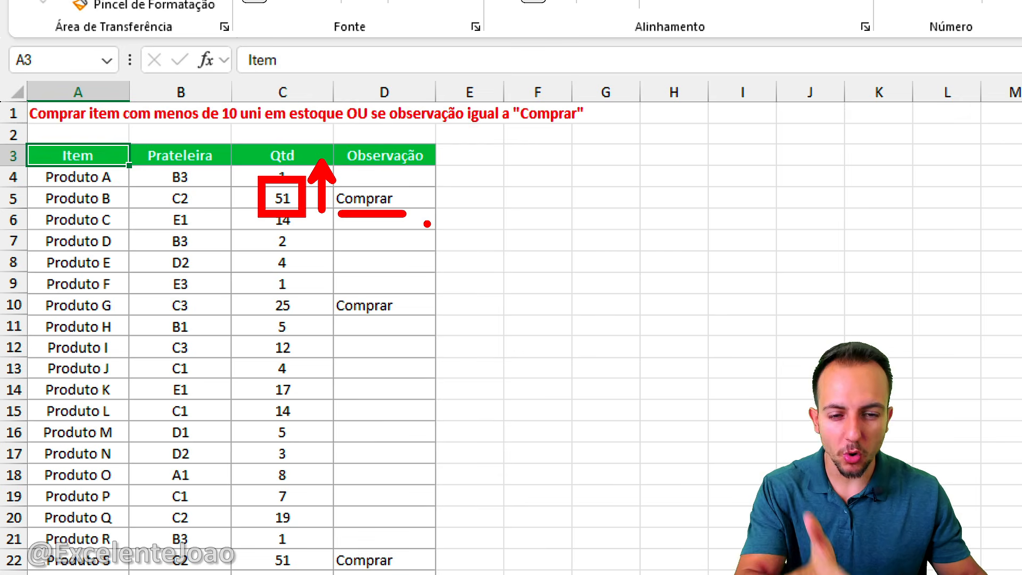
{"action": "key", "text": "Escape"}
Step: Add a STATUS header in G3 and widen column G
{"action": "left_click", "coordinate": [567, 136]}
{"action": "left_click", "coordinate": [554, 149]}
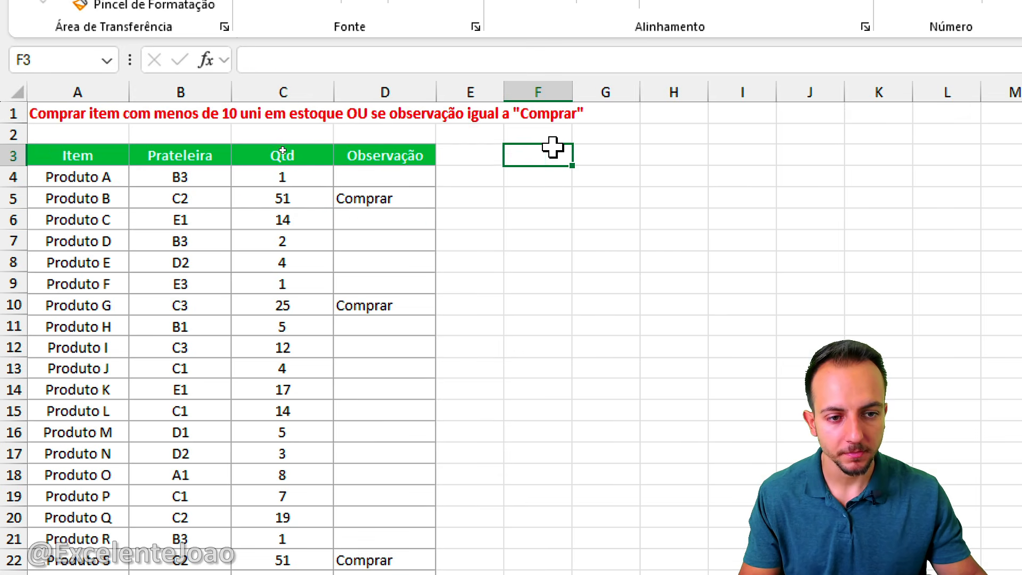
{"action": "left_click", "coordinate": [580, 147]}
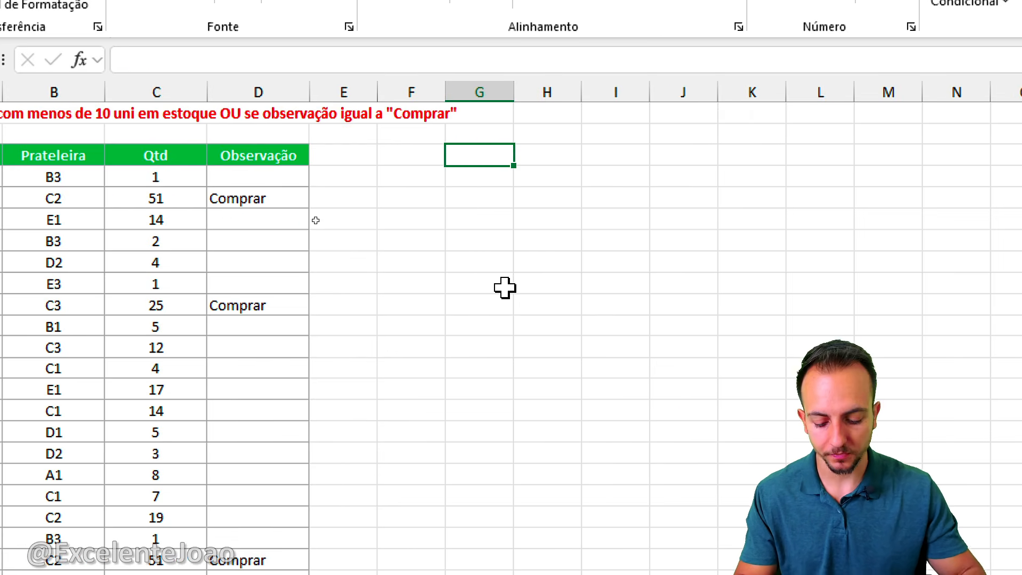
{"action": "type", "text": "STATUS"}
{"action": "key", "text": "Return"}
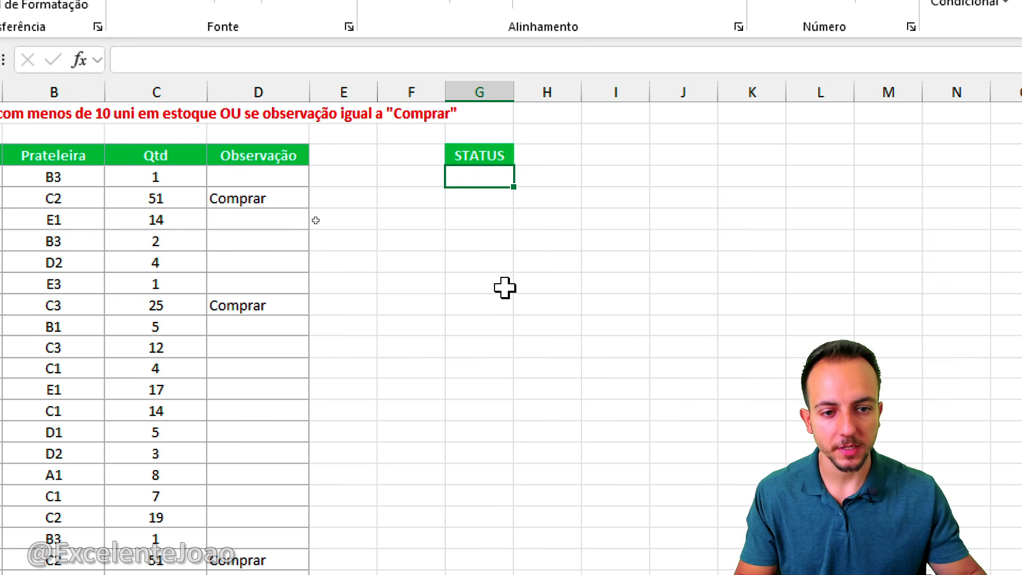
{"action": "left_click_drag", "start_coordinate": [514, 92], "coordinate": [601, 93]}
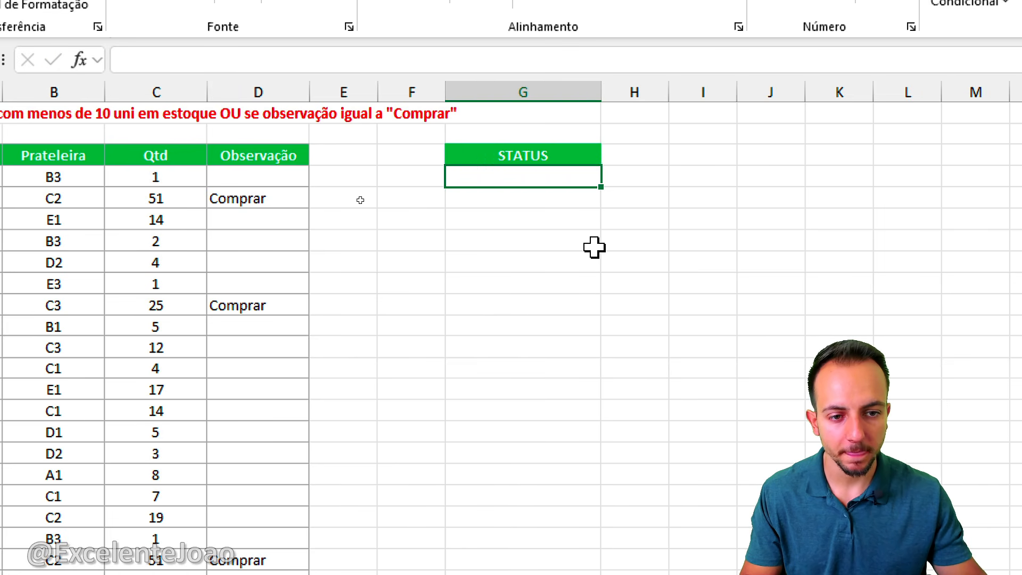
Step: Start an SE formula in G4 with a nested OU function whose first condition is C4<10
{"action": "type", "text": "=SE"}
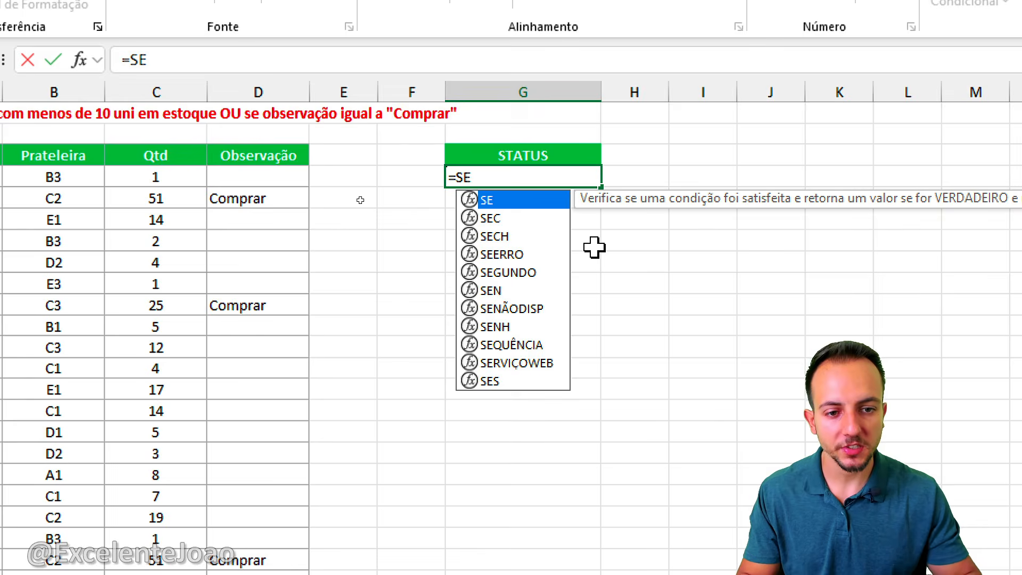
{"action": "double_click", "coordinate": [531, 200]}
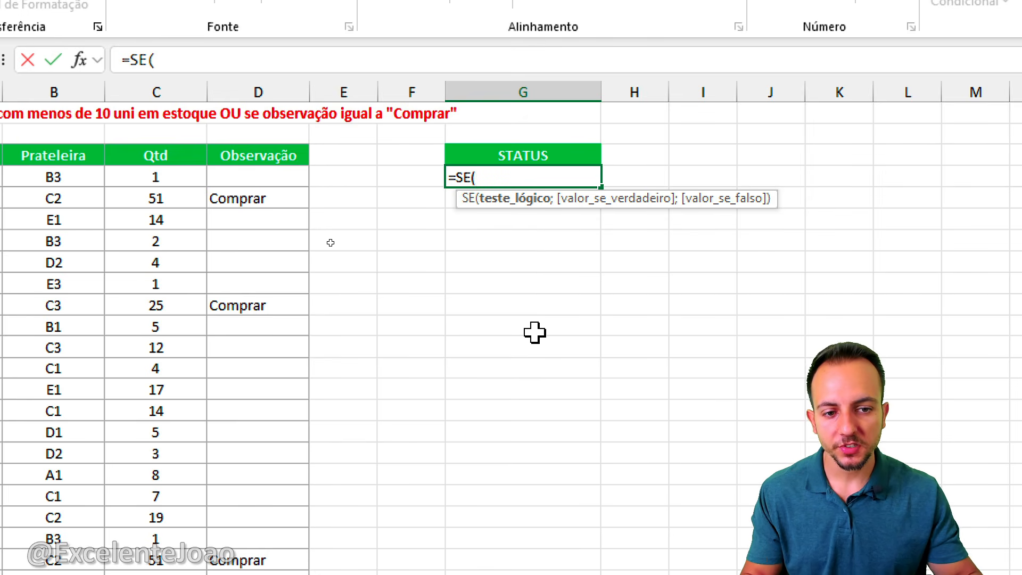
{"action": "type", "text": "OU"}
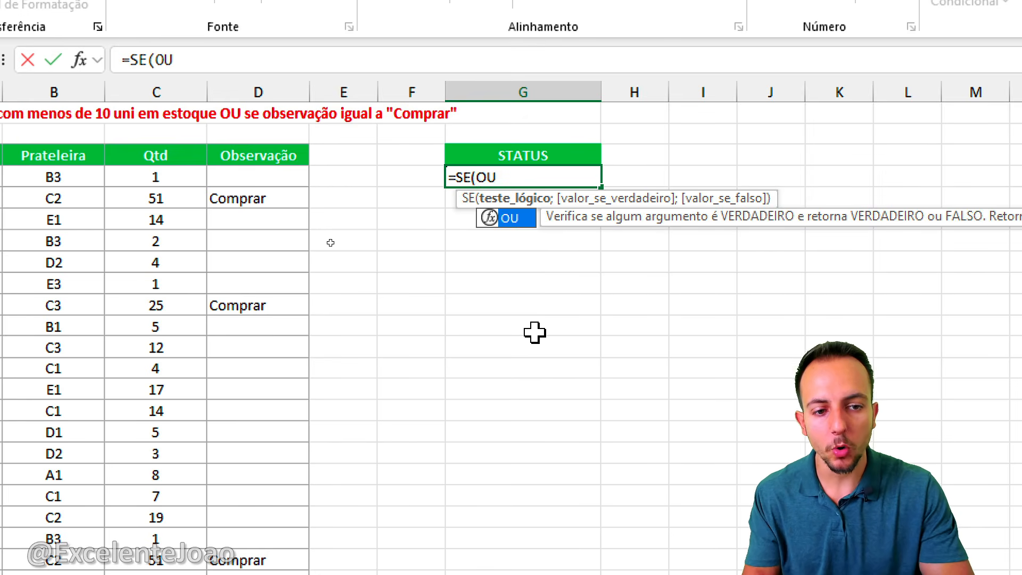
{"action": "double_click", "coordinate": [519, 219]}
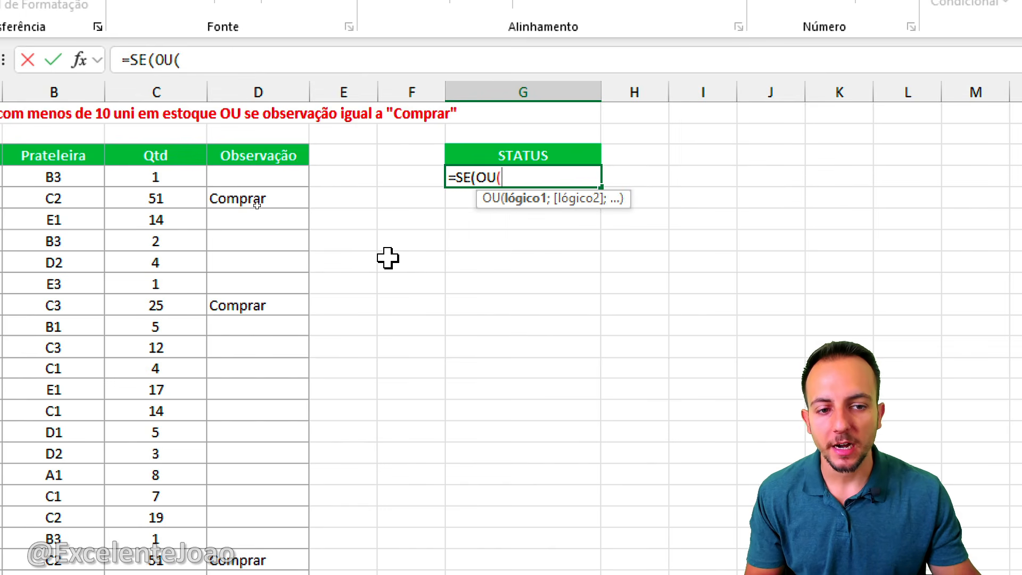
{"action": "left_click", "coordinate": [189, 177]}
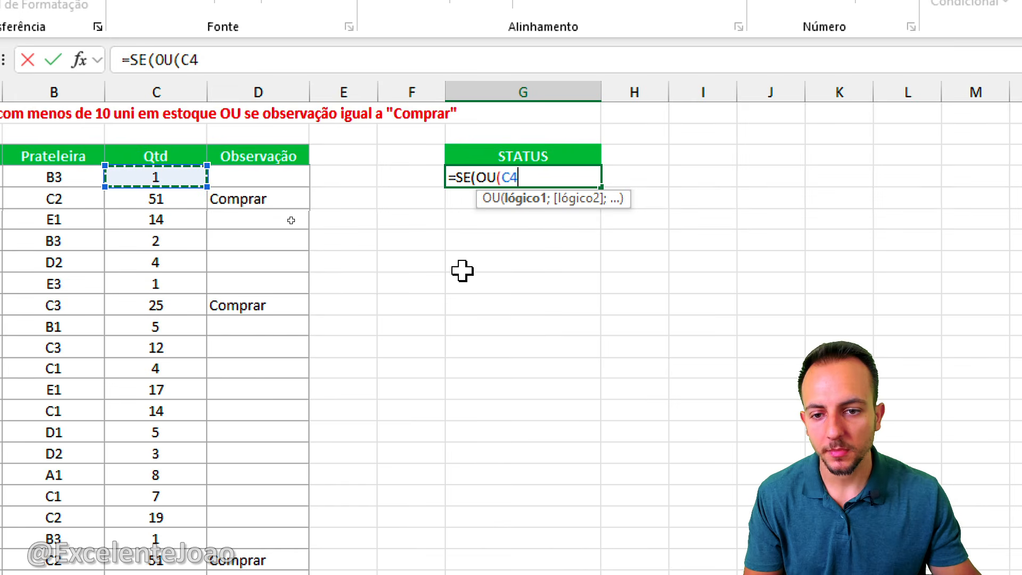
{"action": "type", "text": "<"}
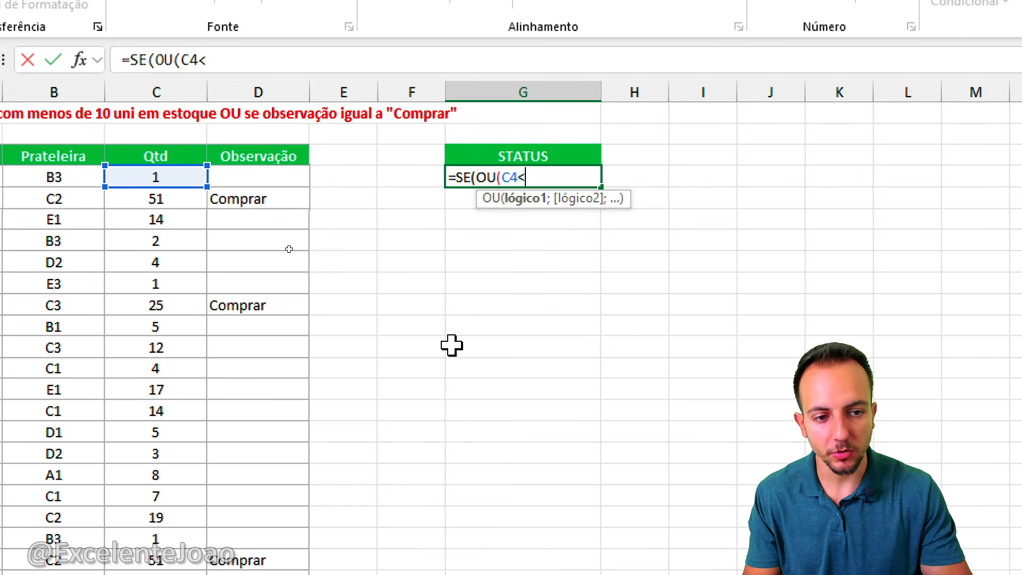
{"action": "type", "text": "10;"}
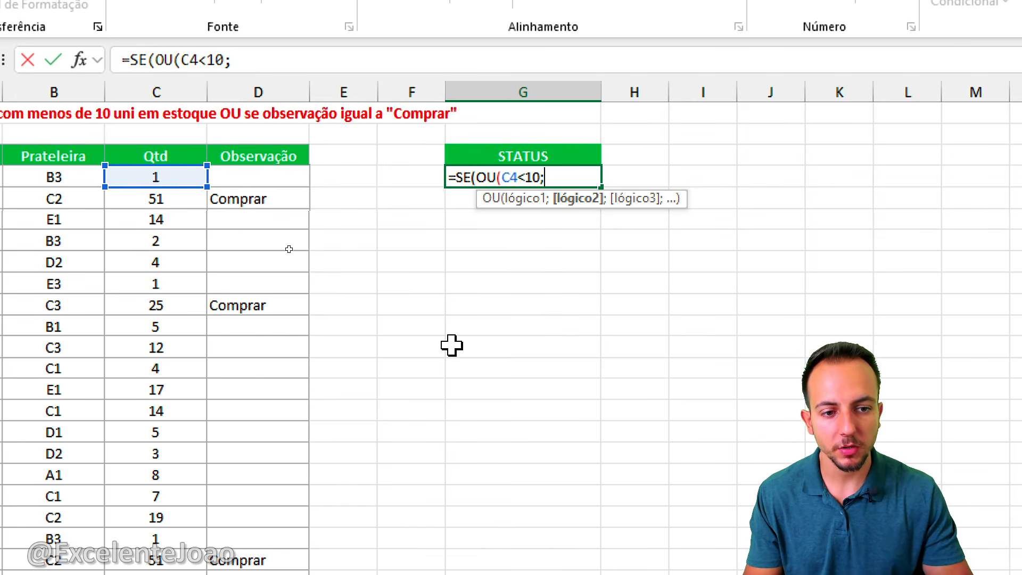
Step: Add D4="COMPRAR" as the second condition and close the OU function
{"action": "left_click", "coordinate": [266, 173]}
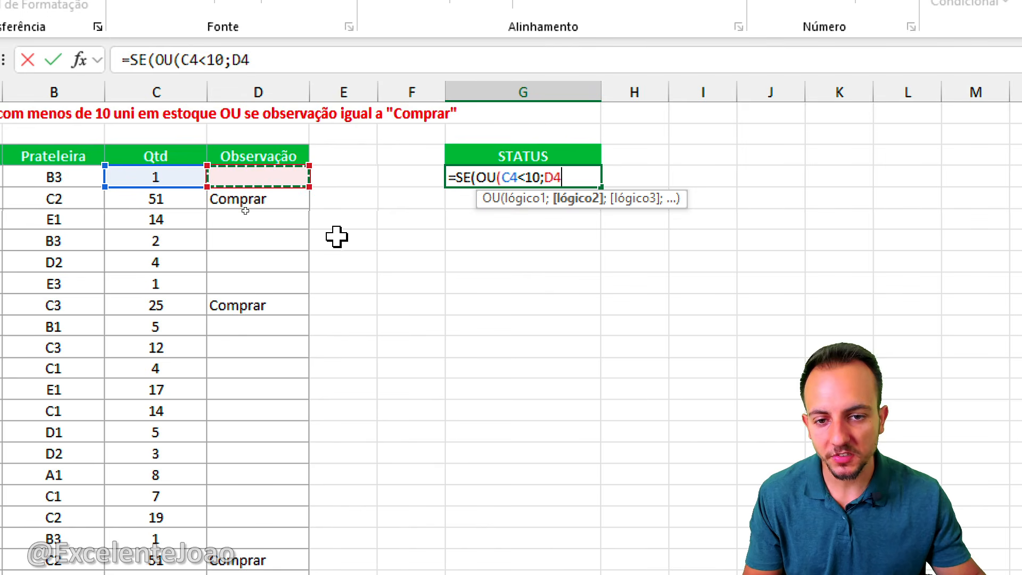
{"action": "type", "text": "=\"COMPARA"}
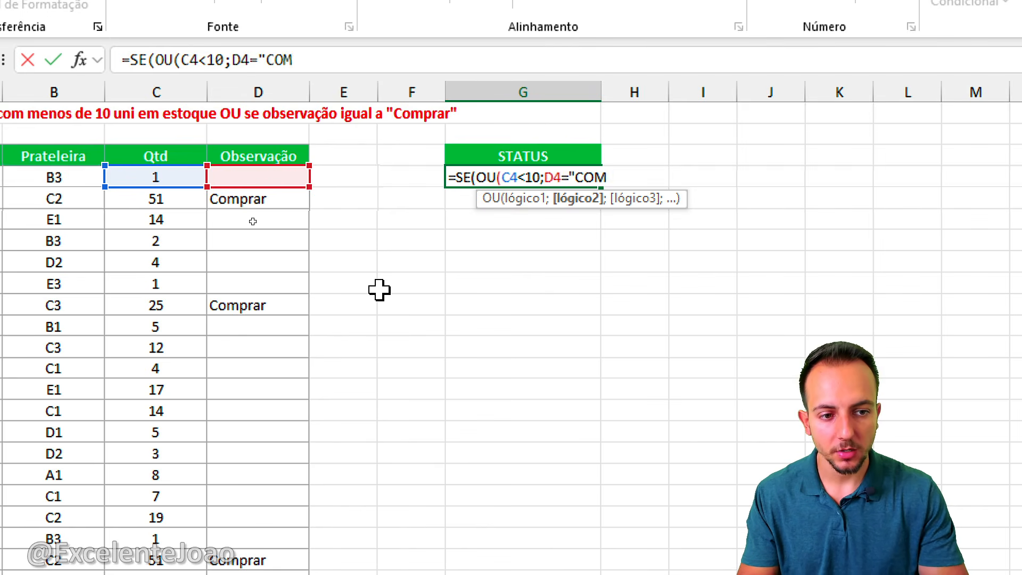
{"action": "key", "text": "BackSpace"}
{"action": "key", "text": "BackSpace"}
{"action": "key", "text": "BackSpace"}
{"action": "type", "text": "RA"}
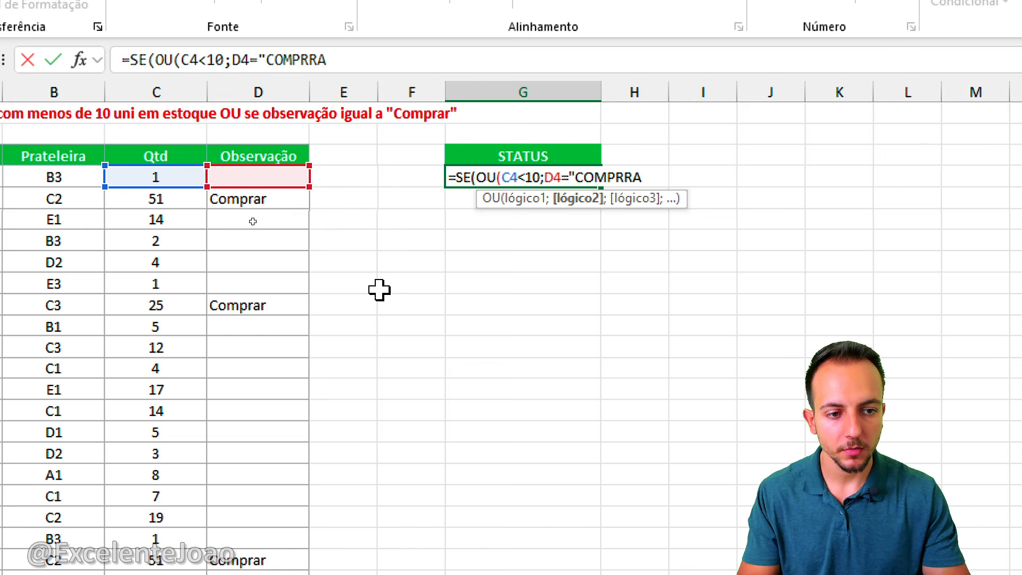
{"action": "type", "text": "R\""}
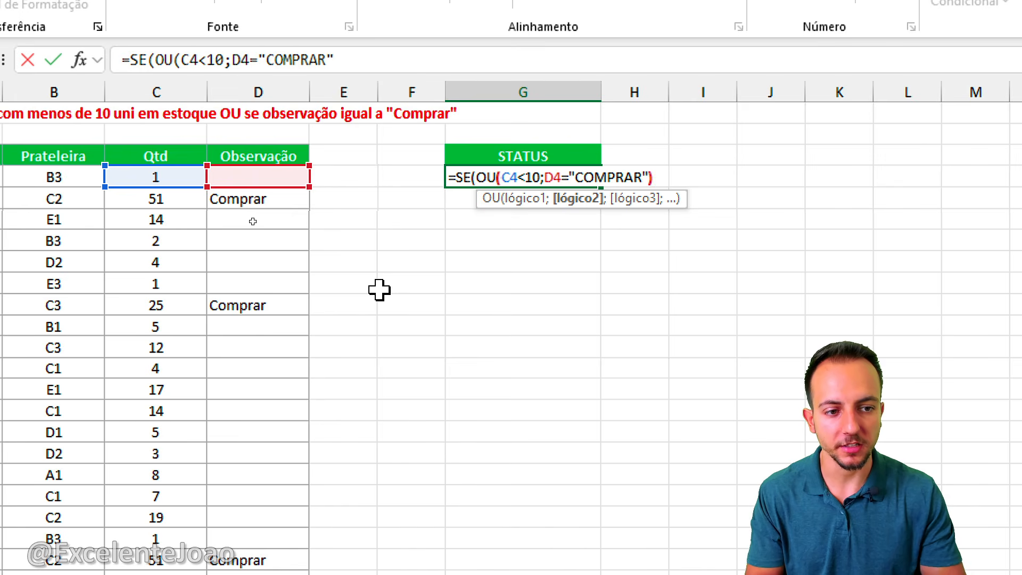
{"action": "type", "text": ")"}
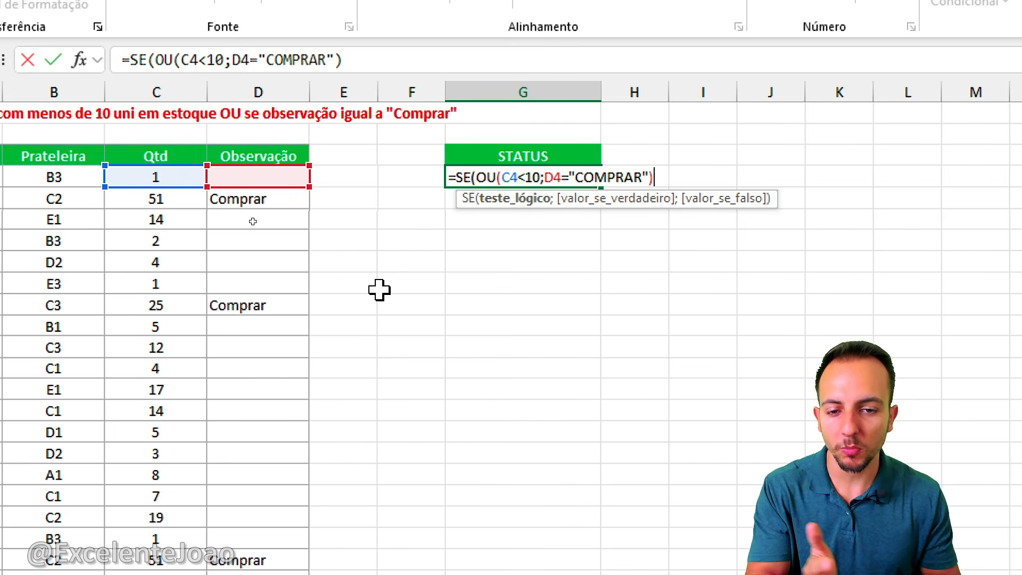
Step: Complete the SE formula with "COMPRAR ITEM" as the true value and "NÃO COMPRAR ITEM" as the false value
{"action": "type", "text": ";"}
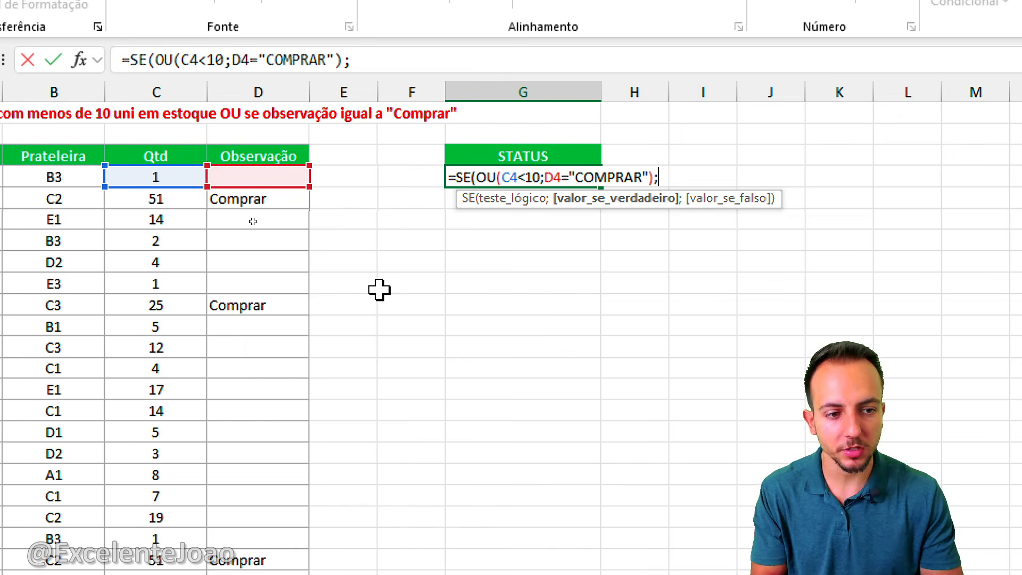
{"action": "type", "text": "\"COMPRAR ITEM\""}
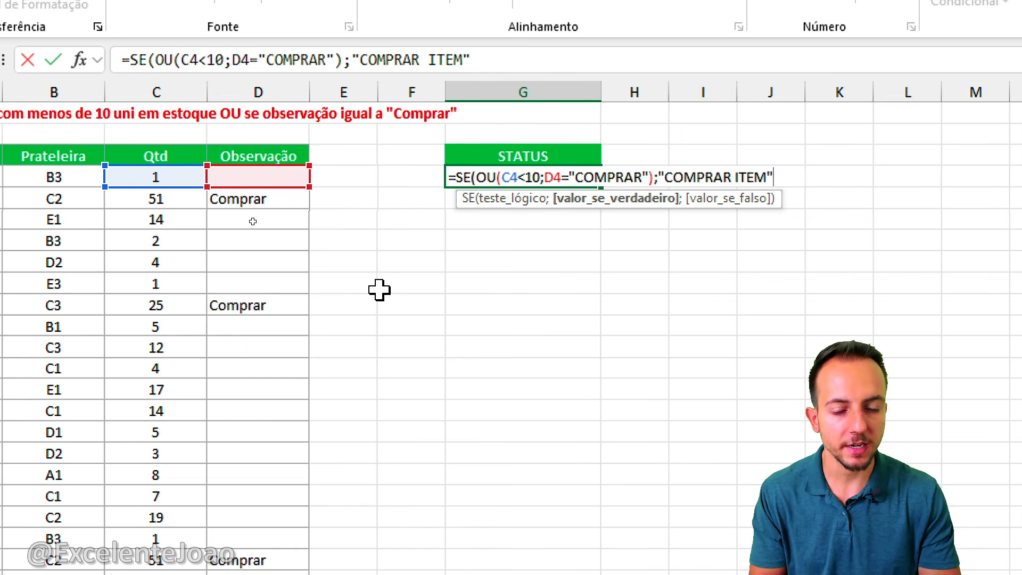
{"action": "type", "text": ";"}
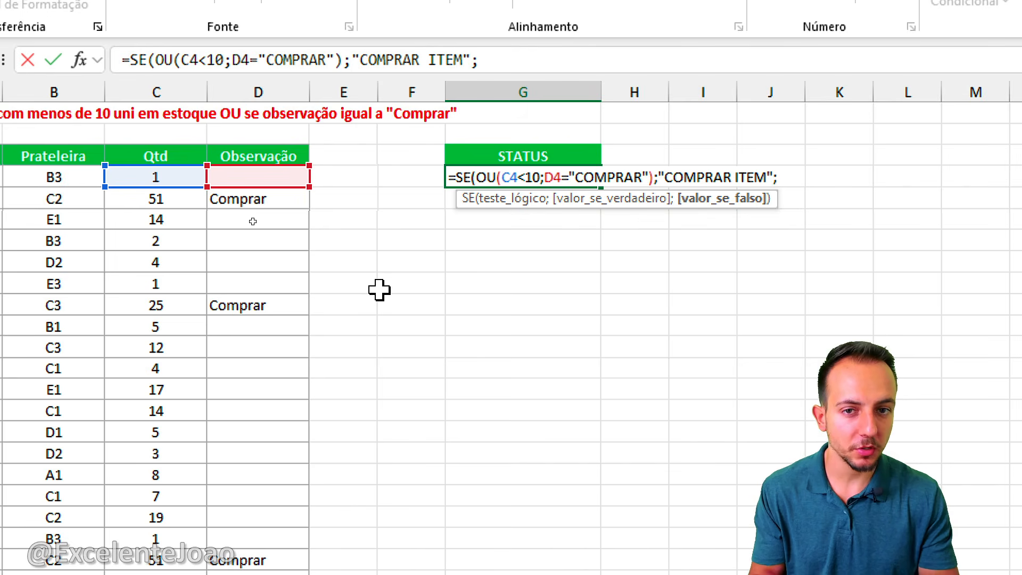
{"action": "type", "text": "\""}
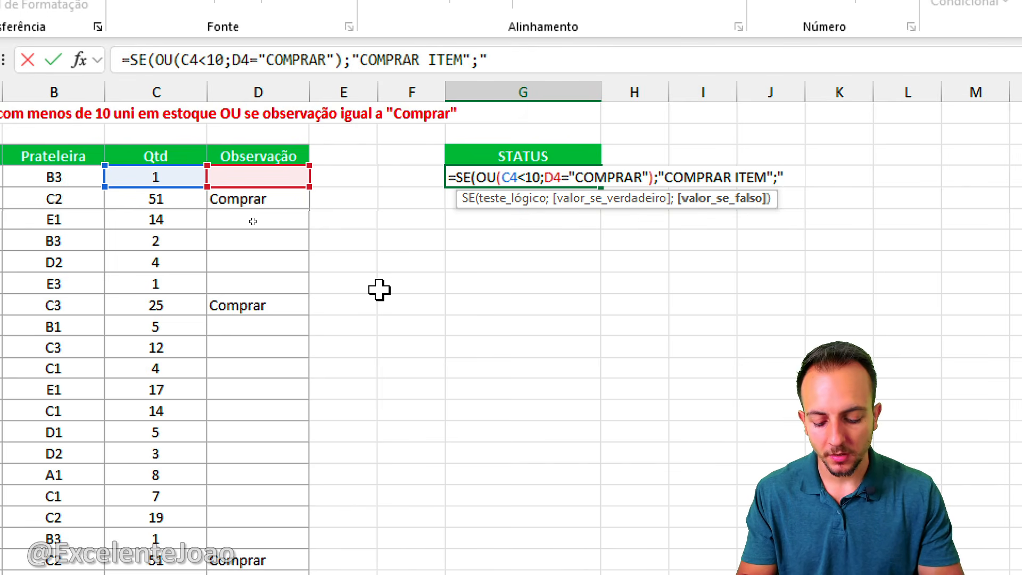
{"action": "type", "text": "NÃO COMPRAR"}
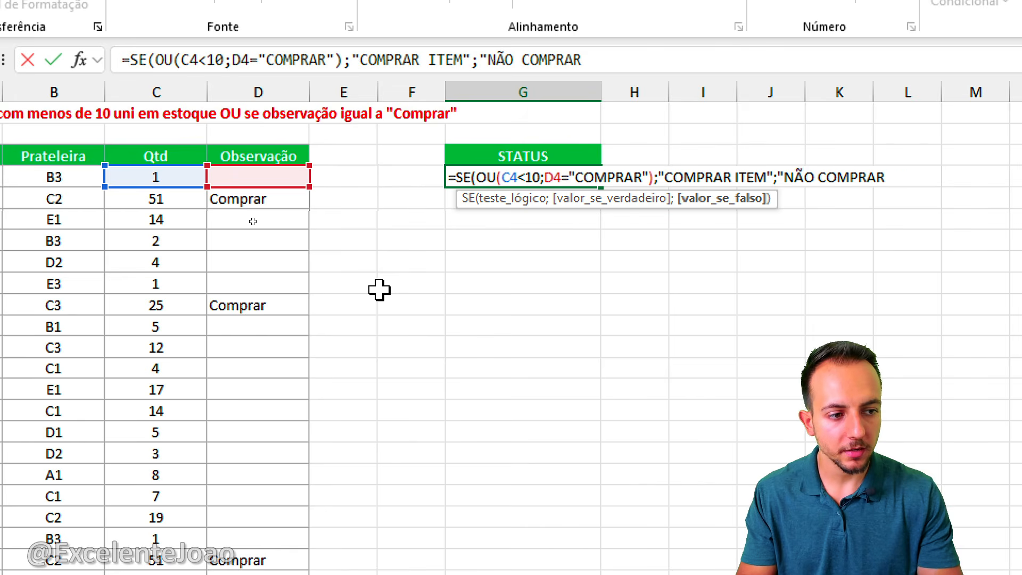
{"action": "type", "text": " ITEM"}
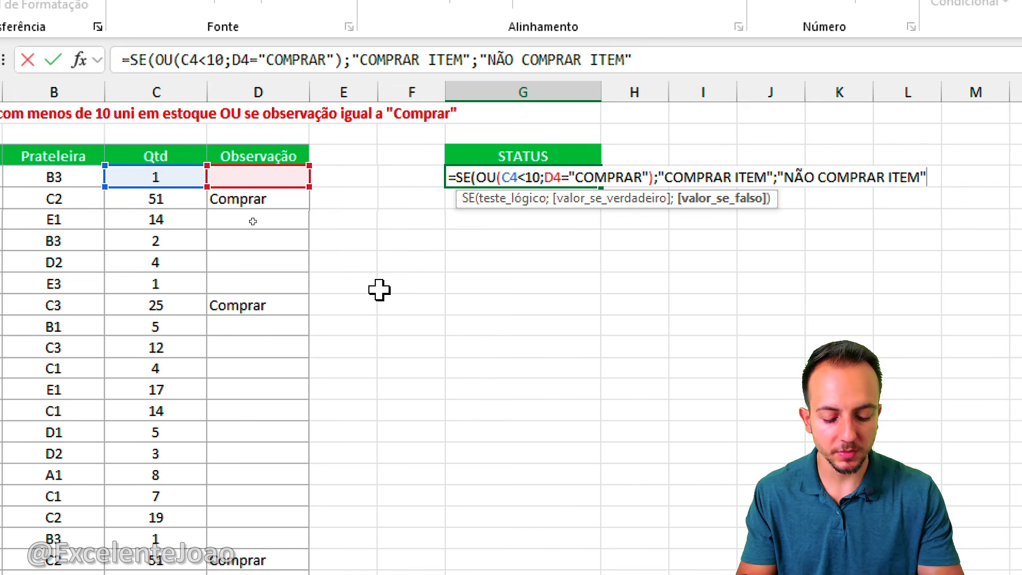
{"action": "type", "text": ")"}
{"action": "key", "text": "Return"}
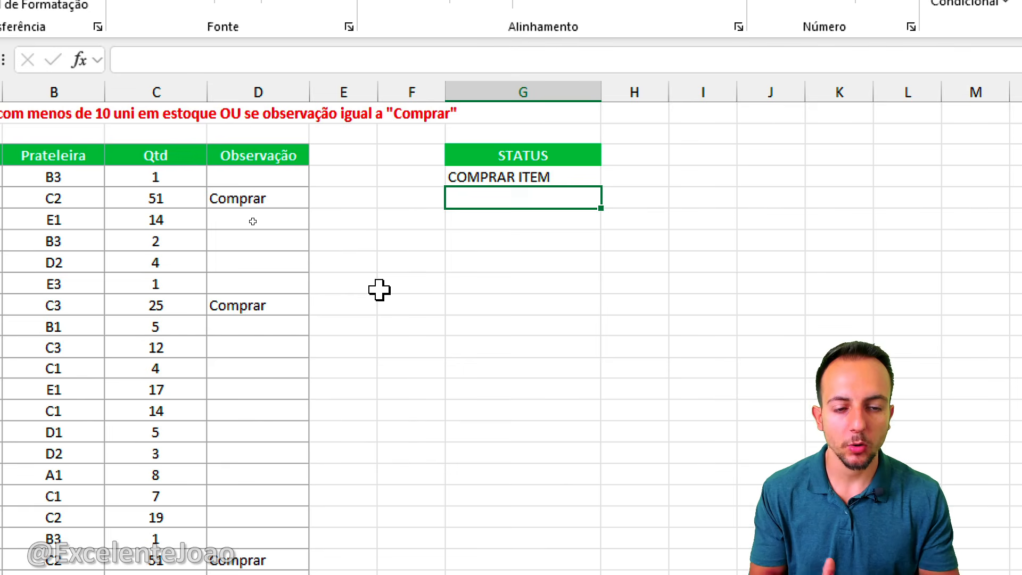
Step: Fill the G4 formula down the STATUS column to the last product row
{"action": "left_click", "coordinate": [569, 174]}
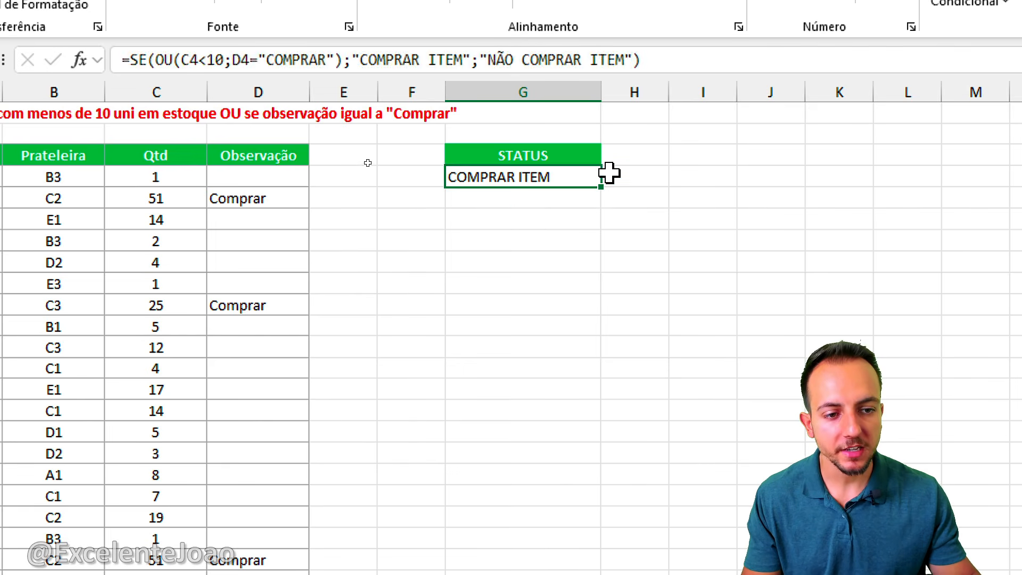
{"action": "left_click_drag", "start_coordinate": [610, 173], "coordinate": [534, 362]}
{"action": "left_click", "coordinate": [587, 174]}
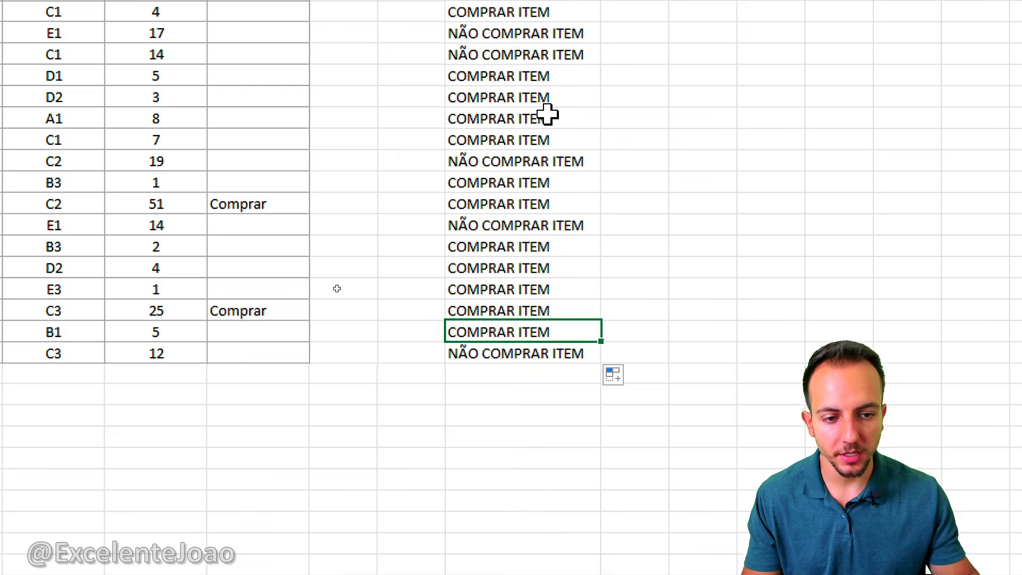
{"action": "scroll", "coordinate": [554, 85], "scroll_direction": "up", "scroll_amount": 4}
{"action": "left_click", "coordinate": [770, 160]}
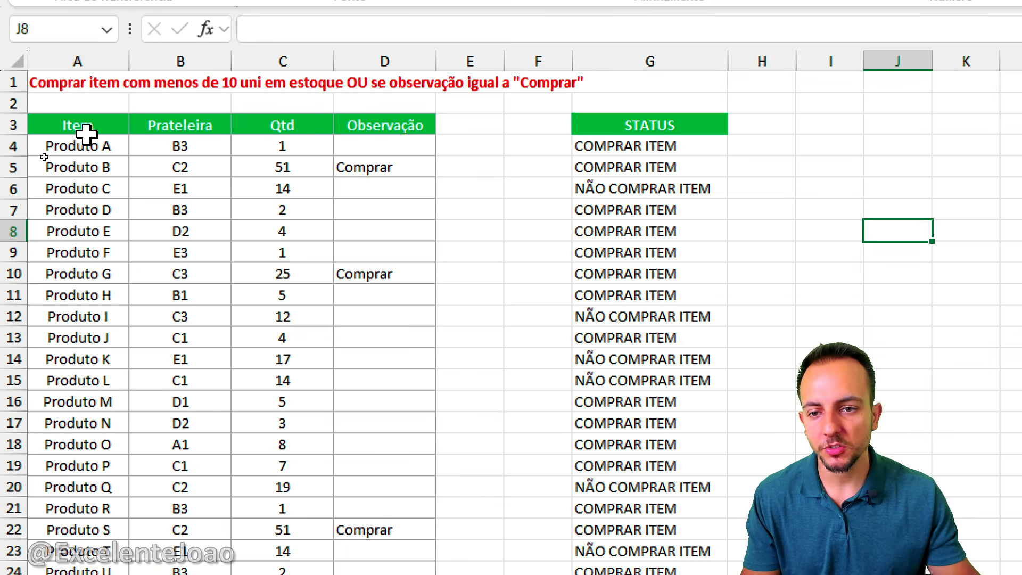
{"action": "left_click", "coordinate": [80, 128]}
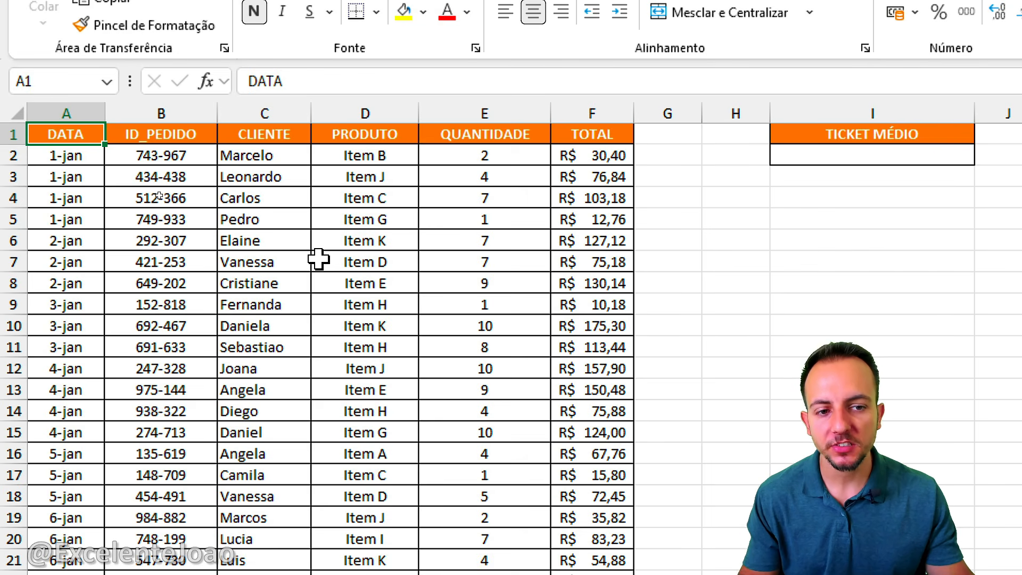
Step: Widen the TOTAL column (F) in the orders table beside the TICKET MÉDIO cell
{"action": "scroll", "coordinate": [318, 260], "scroll_direction": "down", "scroll_amount": 6}
{"action": "scroll", "coordinate": [318, 259], "scroll_direction": "down", "scroll_amount": 17}
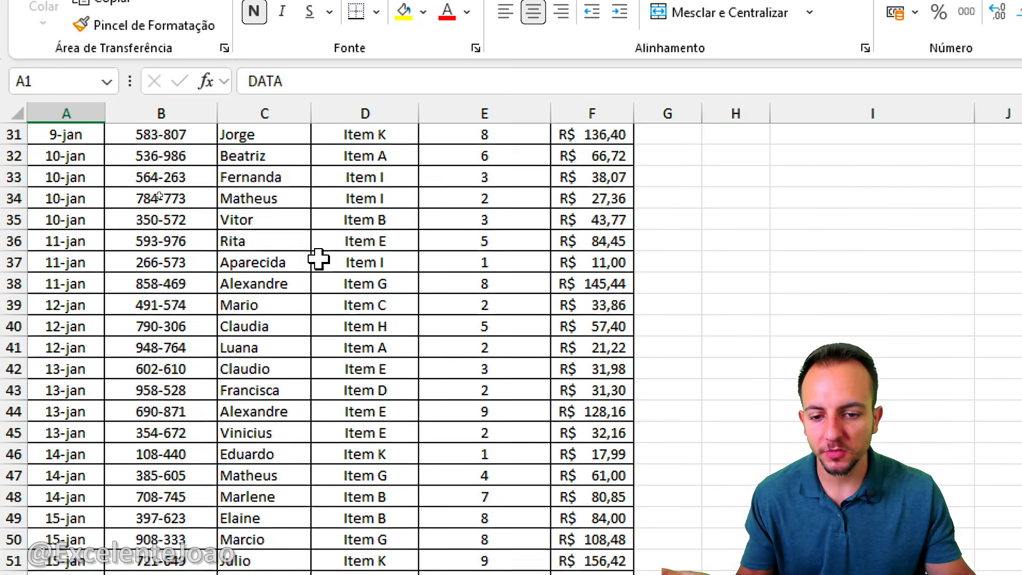
{"action": "scroll", "coordinate": [319, 259], "scroll_direction": "up", "scroll_amount": 20}
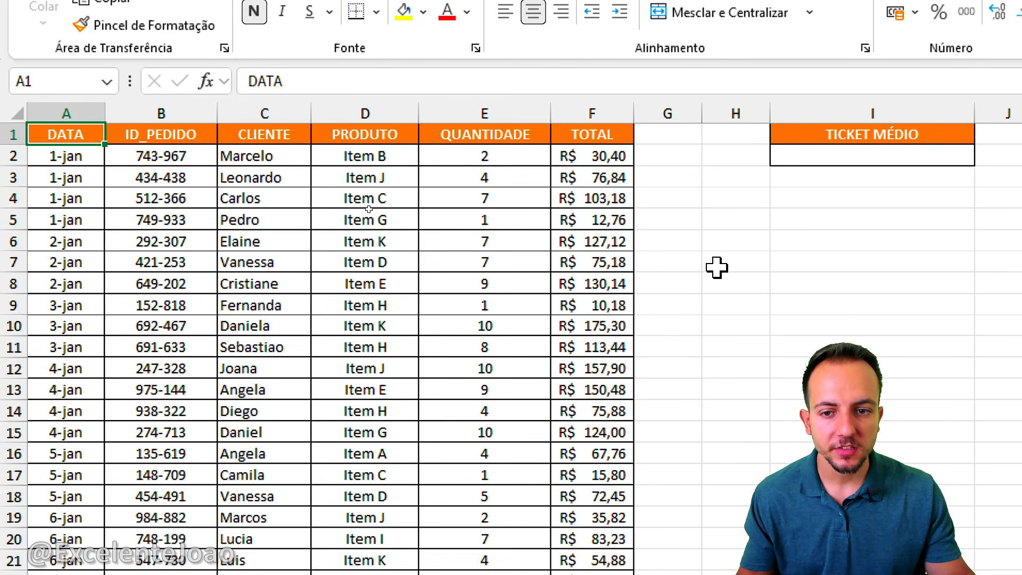
{"action": "left_click_drag", "start_coordinate": [633, 114], "coordinate": [675, 114]}
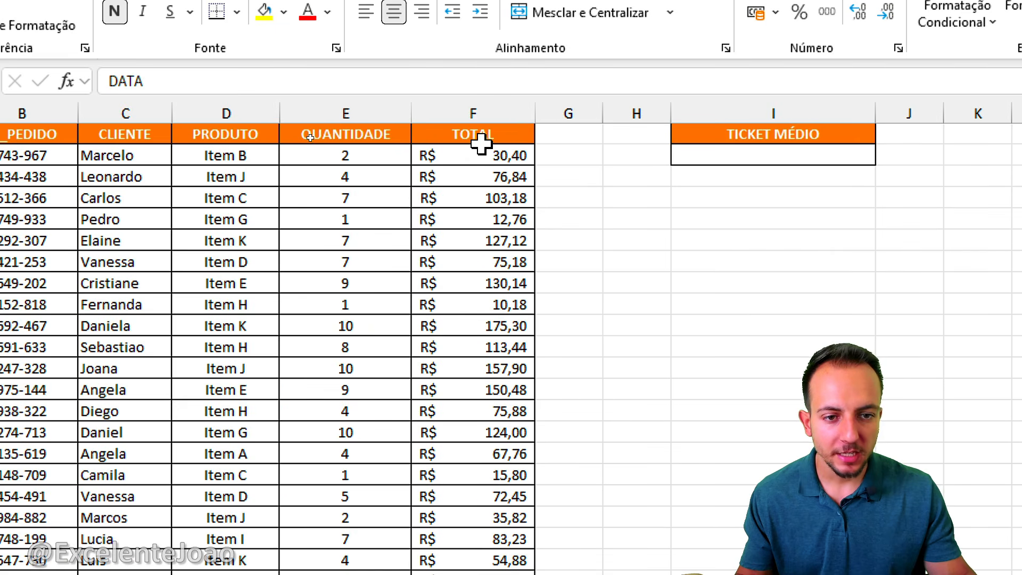
Step: Highlight the order values in the TOTAL column and return to its header cell
{"action": "left_click_drag", "start_coordinate": [483, 138], "coordinate": [452, 403]}
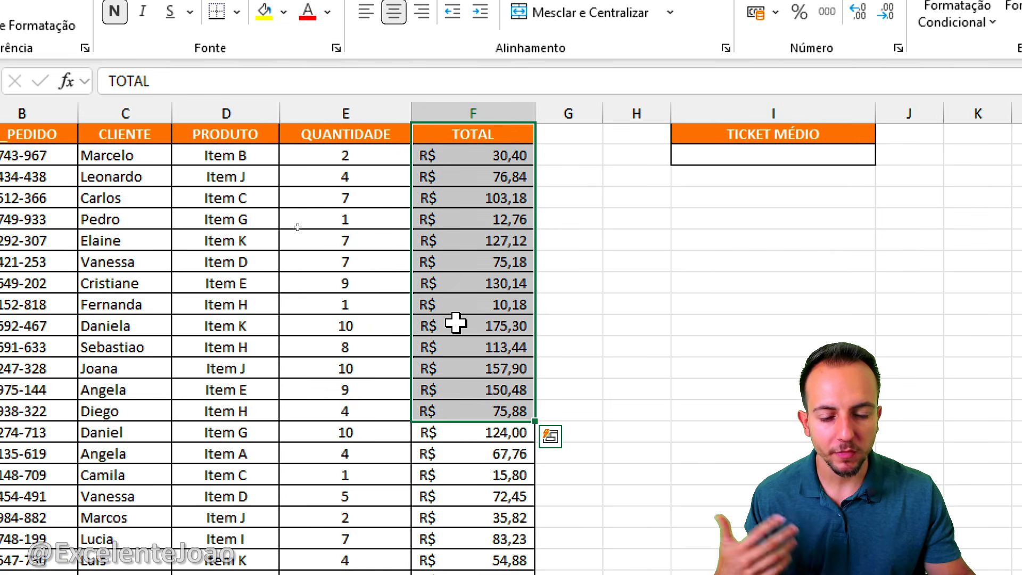
{"action": "left_click", "coordinate": [468, 262]}
{"action": "left_click_drag", "start_coordinate": [482, 136], "coordinate": [505, 391]}
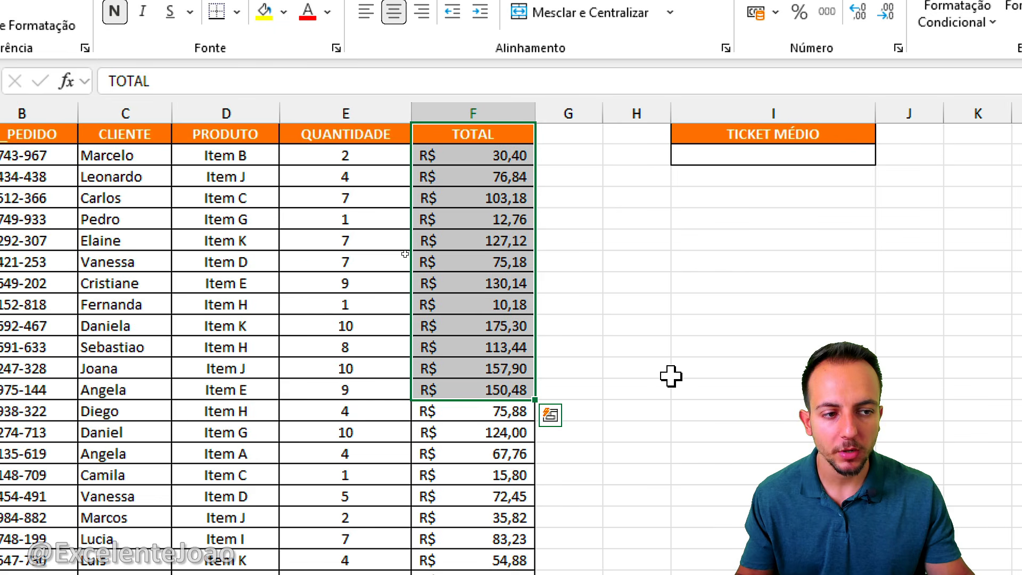
{"action": "left_click", "coordinate": [470, 114]}
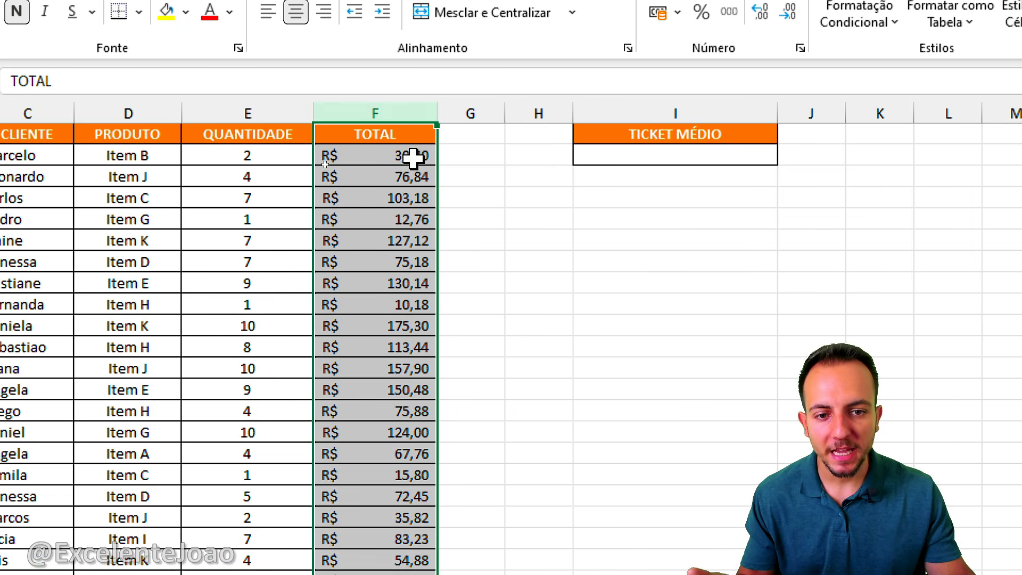
{"action": "left_click", "coordinate": [414, 201]}
{"action": "left_click", "coordinate": [401, 133]}
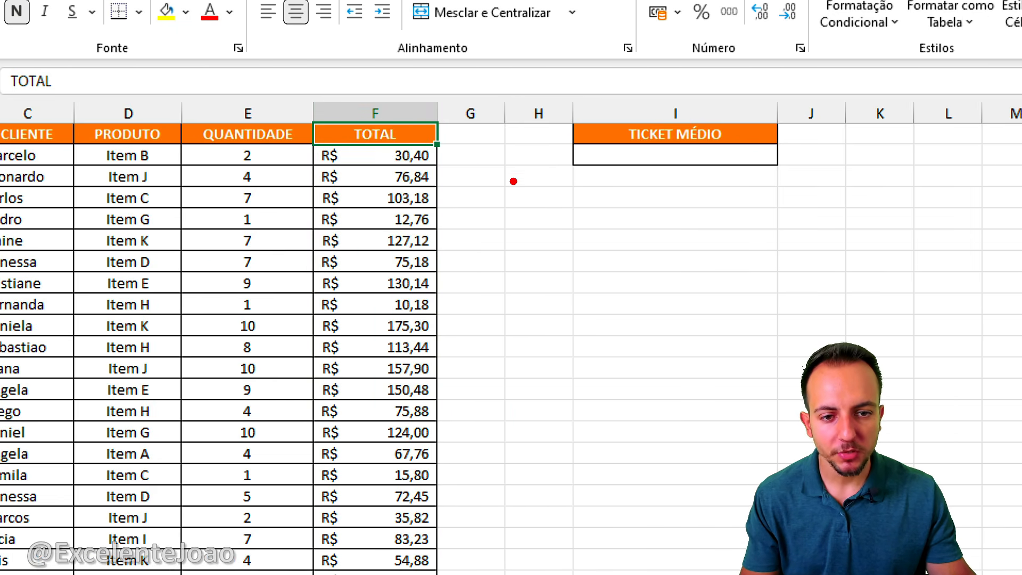
Step: Annotate the first order total as 30 and the row 13 total as 150 with the pen, add arrows and a dividing line, and erase everything
{"action": "mouse_move", "coordinate": [442, 156]}
{"action": "left_mouse_down"}
{"action": "mouse_move", "coordinate": [480, 168]}
{"action": "mouse_move", "coordinate": [530, 210]}
{"action": "mouse_move", "coordinate": [578, 210]}
{"action": "mouse_move", "coordinate": [538, 254]}
{"action": "left_mouse_up"}
{"action": "mouse_move", "coordinate": [607, 205]}
{"action": "left_mouse_down"}
{"action": "mouse_move", "coordinate": [647, 201]}
{"action": "mouse_move", "coordinate": [607, 208]}
{"action": "left_mouse_up"}
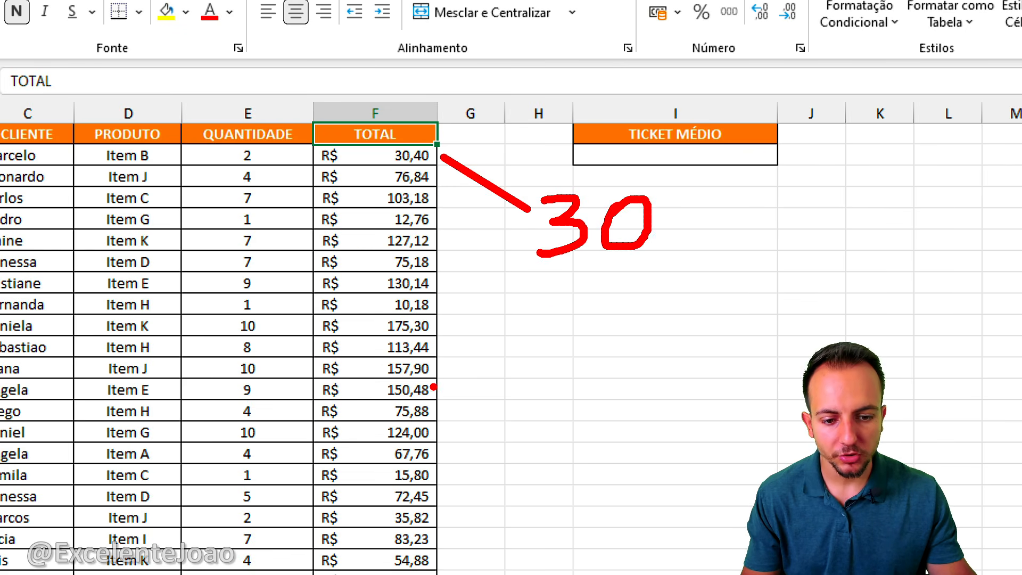
{"action": "left_click_drag", "start_coordinate": [490, 418], "coordinate": [531, 436]}
{"action": "left_click_drag", "start_coordinate": [555, 384], "coordinate": [580, 467]}
{"action": "mouse_move", "coordinate": [641, 374]}
{"action": "left_mouse_down"}
{"action": "mouse_move", "coordinate": [611, 426]}
{"action": "mouse_move", "coordinate": [608, 461]}
{"action": "left_mouse_up"}
{"action": "mouse_move", "coordinate": [694, 403]}
{"action": "left_mouse_down"}
{"action": "mouse_move", "coordinate": [726, 409]}
{"action": "mouse_move", "coordinate": [674, 403]}
{"action": "left_mouse_up"}
{"action": "left_click_drag", "start_coordinate": [663, 227], "coordinate": [778, 172]}
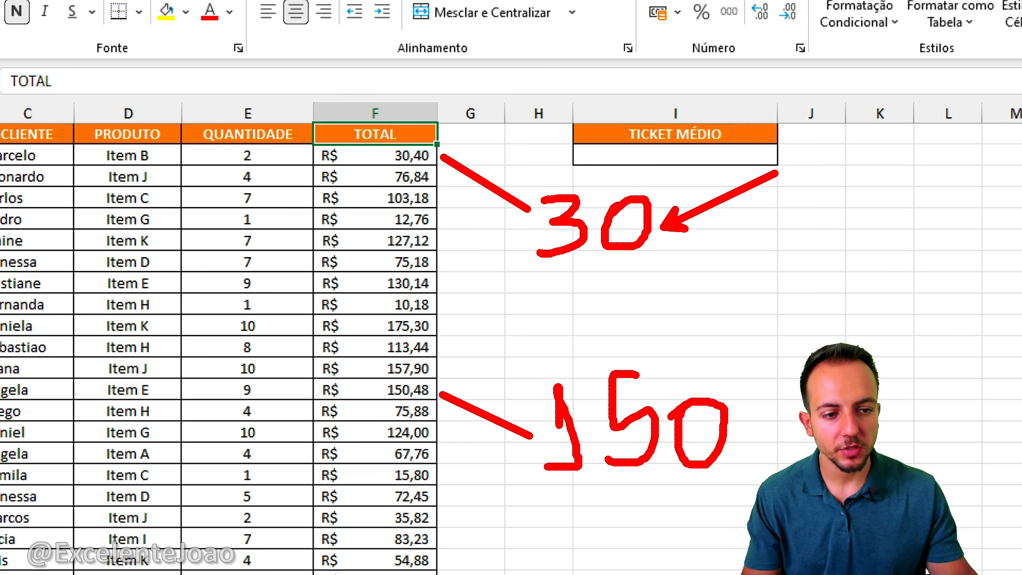
{"action": "left_click_drag", "start_coordinate": [744, 430], "coordinate": [891, 314]}
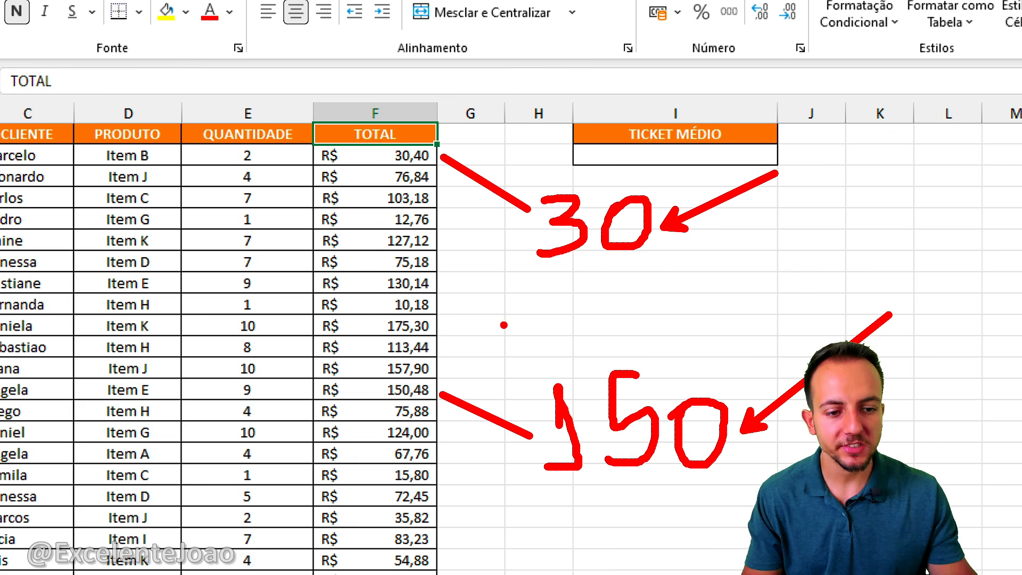
{"action": "left_click_drag", "start_coordinate": [504, 325], "coordinate": [735, 316]}
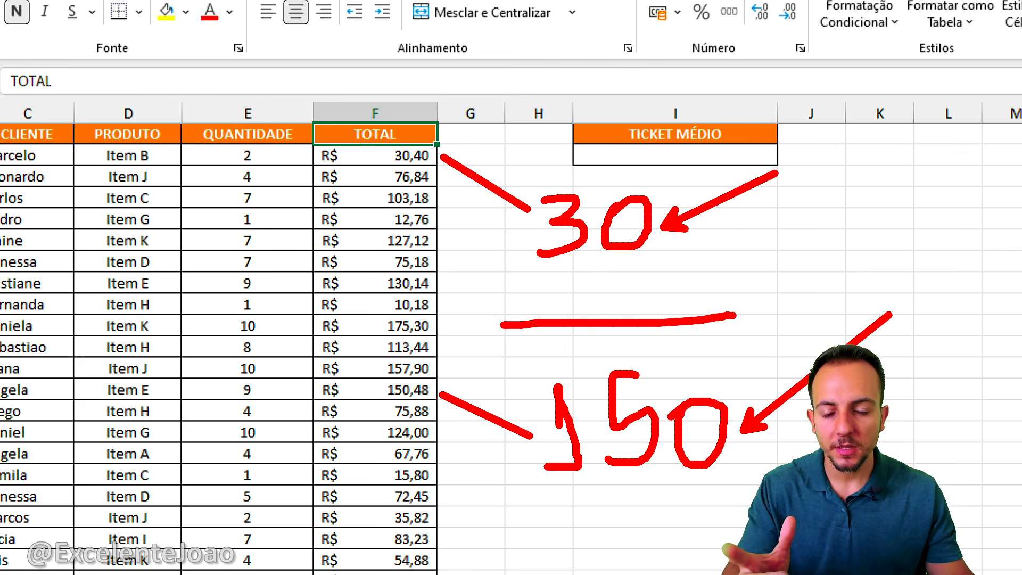
{"action": "key", "text": "Escape"}
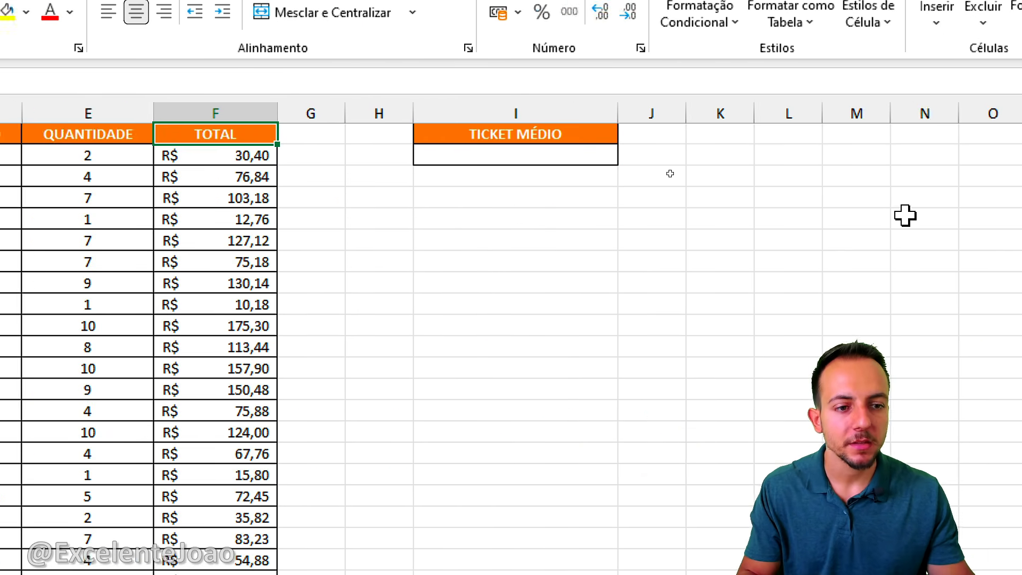
Step: Calculate the average ticket in I2 with MÉDIA over the entire TOTAL column, F:F
{"action": "left_click", "coordinate": [413, 160]}
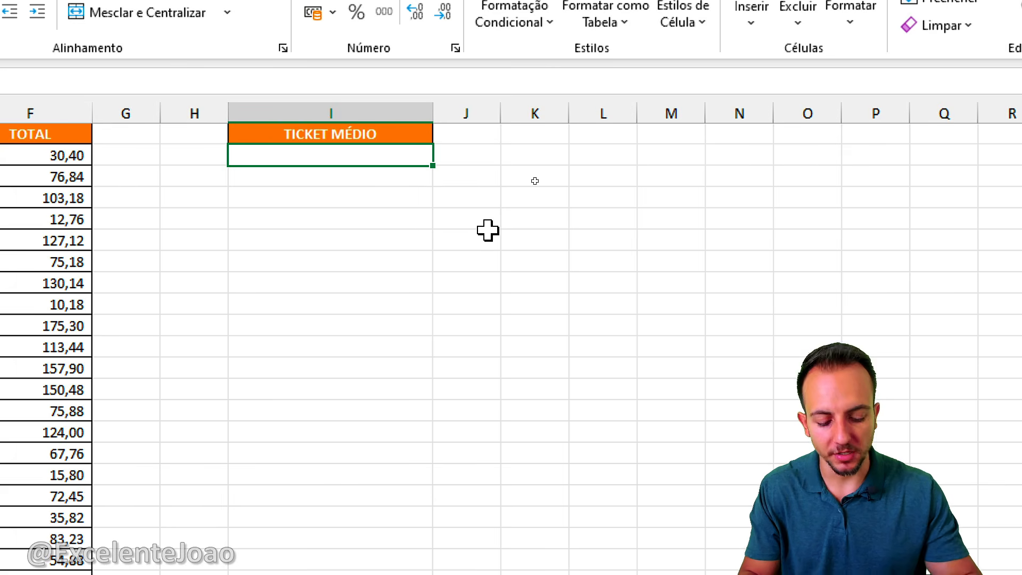
{"action": "type", "text": "=média"}
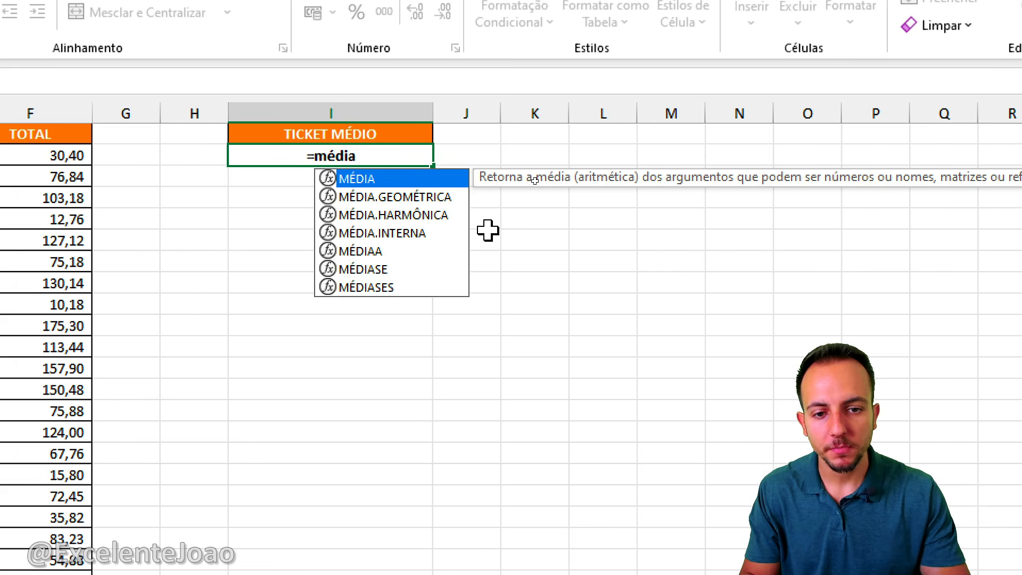
{"action": "key", "text": "Tab"}
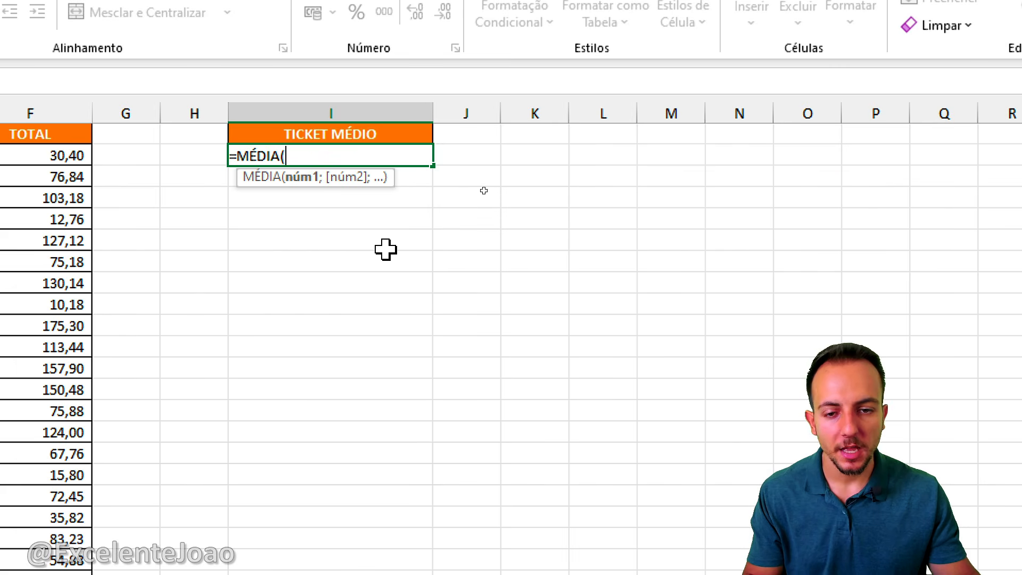
{"action": "left_click_drag", "start_coordinate": [70, 156], "coordinate": [53, 271]}
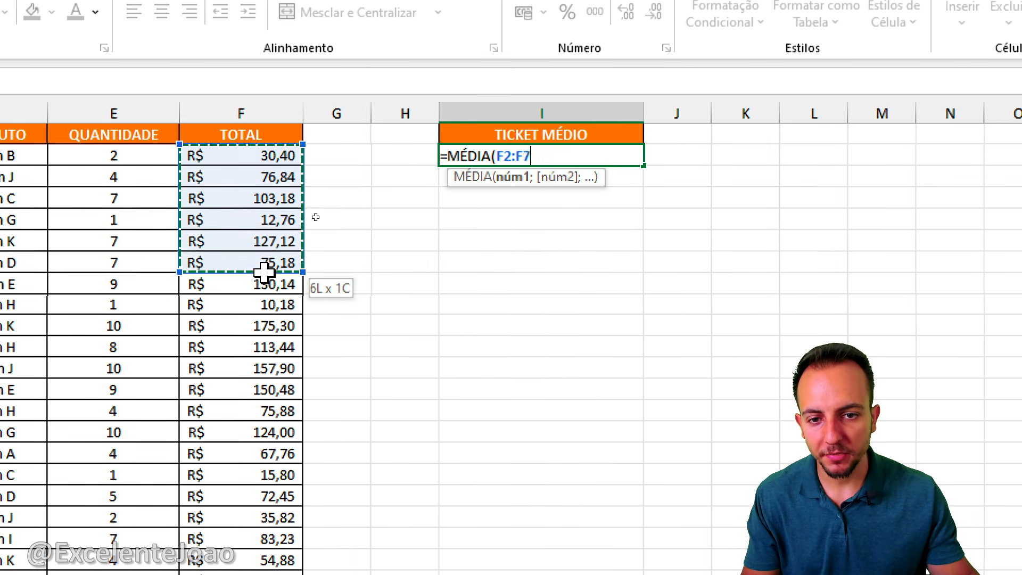
{"action": "left_click_drag", "start_coordinate": [265, 272], "coordinate": [262, 326]}
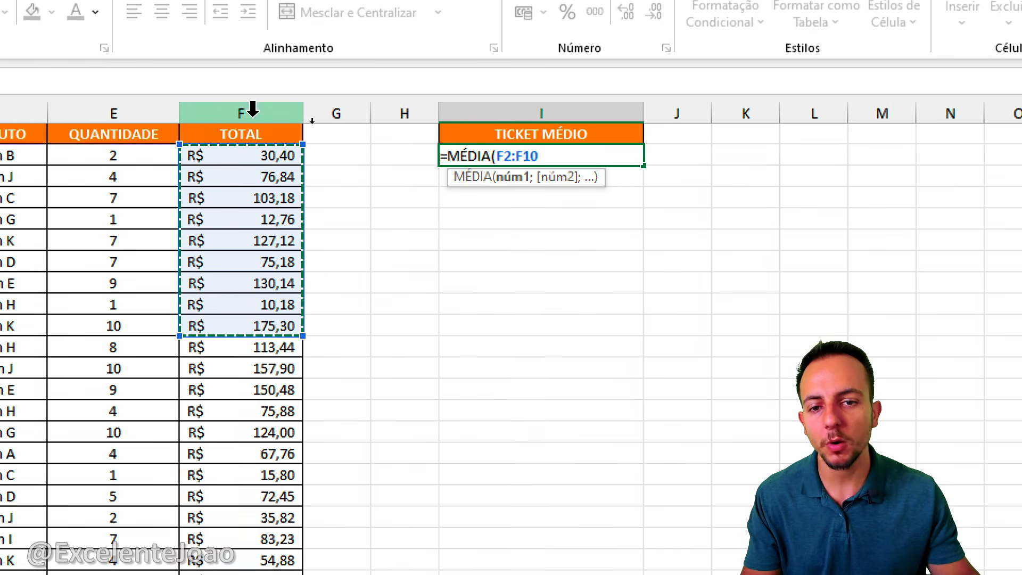
{"action": "left_click", "coordinate": [229, 114]}
{"action": "left_click_drag", "start_coordinate": [230, 129], "coordinate": [241, 105]}
{"action": "left_click_drag", "start_coordinate": [231, 265], "coordinate": [232, 179]}
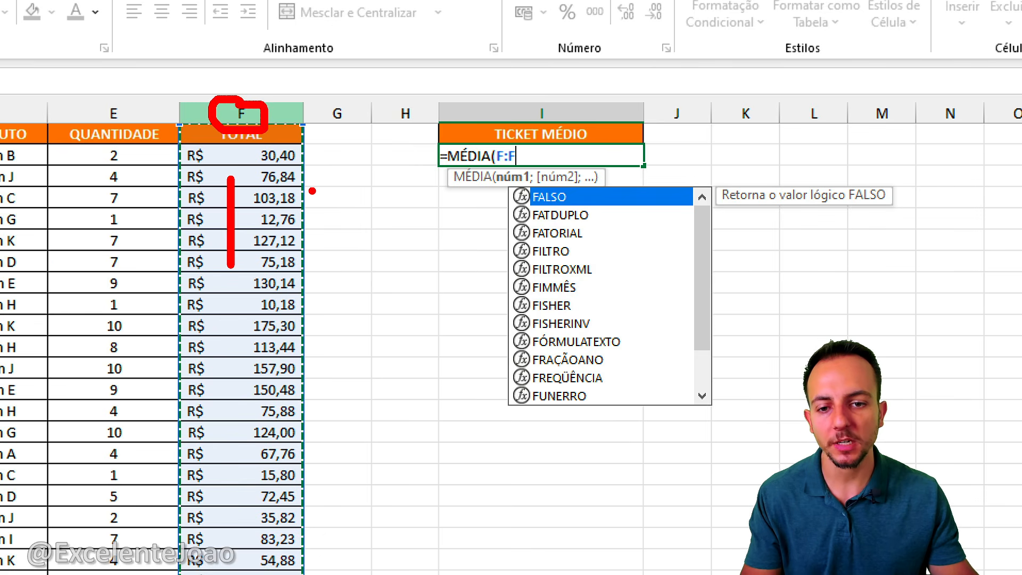
{"action": "key", "text": "Escape"}
{"action": "key", "text": "Return"}
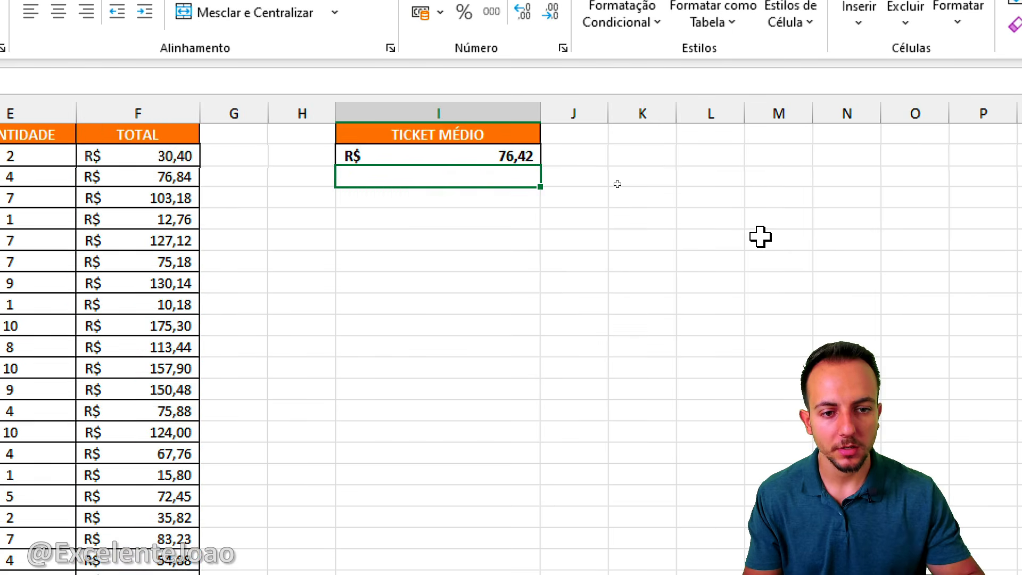
Step: Annotate the row 5 total as 12 and the row 13 total as 160 with the pen, add a dividing line, and write 76 for the average
{"action": "left_click", "coordinate": [761, 239]}
{"action": "left_click", "coordinate": [485, 158]}
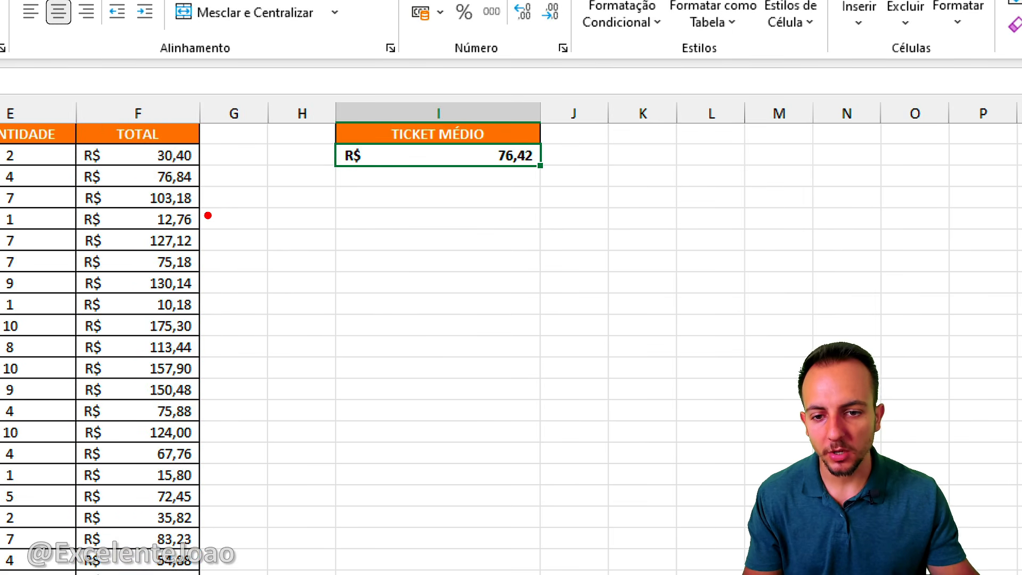
{"action": "mouse_move", "coordinate": [204, 222]}
{"action": "left_mouse_down"}
{"action": "mouse_move", "coordinate": [330, 233]}
{"action": "mouse_move", "coordinate": [301, 239]}
{"action": "left_mouse_up"}
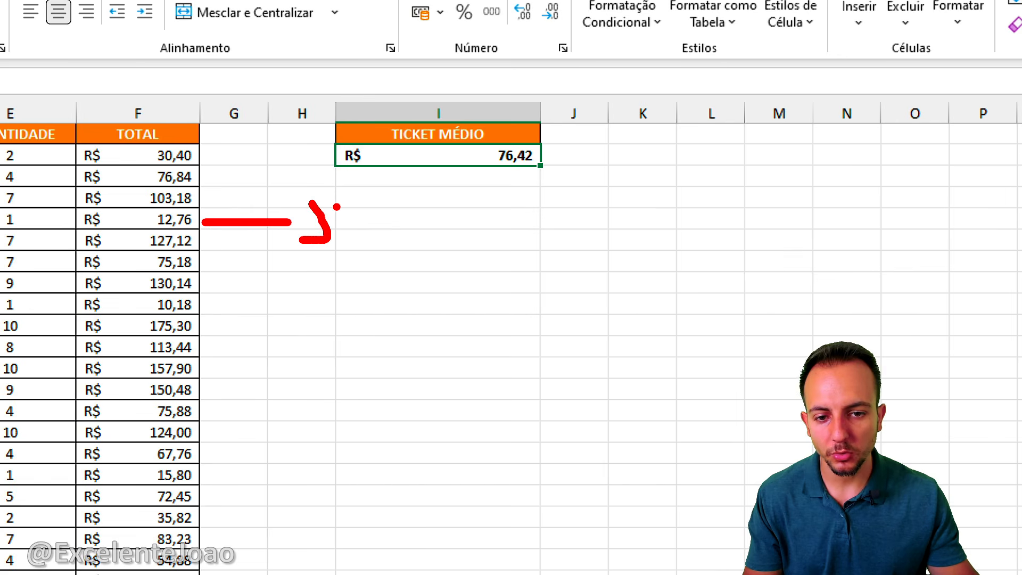
{"action": "left_click_drag", "start_coordinate": [336, 207], "coordinate": [371, 241]}
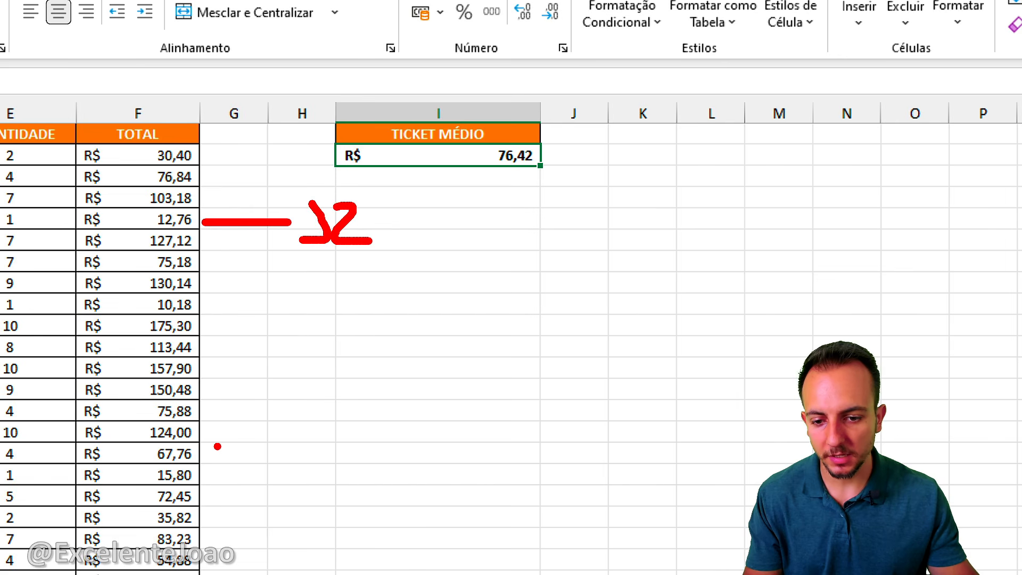
{"action": "mouse_move", "coordinate": [226, 397]}
{"action": "left_mouse_down"}
{"action": "mouse_move", "coordinate": [298, 414]}
{"action": "mouse_move", "coordinate": [258, 427]}
{"action": "left_mouse_up"}
{"action": "mouse_move", "coordinate": [326, 354]}
{"action": "left_mouse_down"}
{"action": "mouse_move", "coordinate": [312, 418]}
{"action": "mouse_move", "coordinate": [315, 398]}
{"action": "left_mouse_up"}
{"action": "left_click_drag", "start_coordinate": [350, 386], "coordinate": [347, 425]}
{"action": "mouse_move", "coordinate": [247, 310]}
{"action": "left_mouse_down"}
{"action": "mouse_move", "coordinate": [474, 308]}
{"action": "mouse_move", "coordinate": [407, 301]}
{"action": "left_mouse_up"}
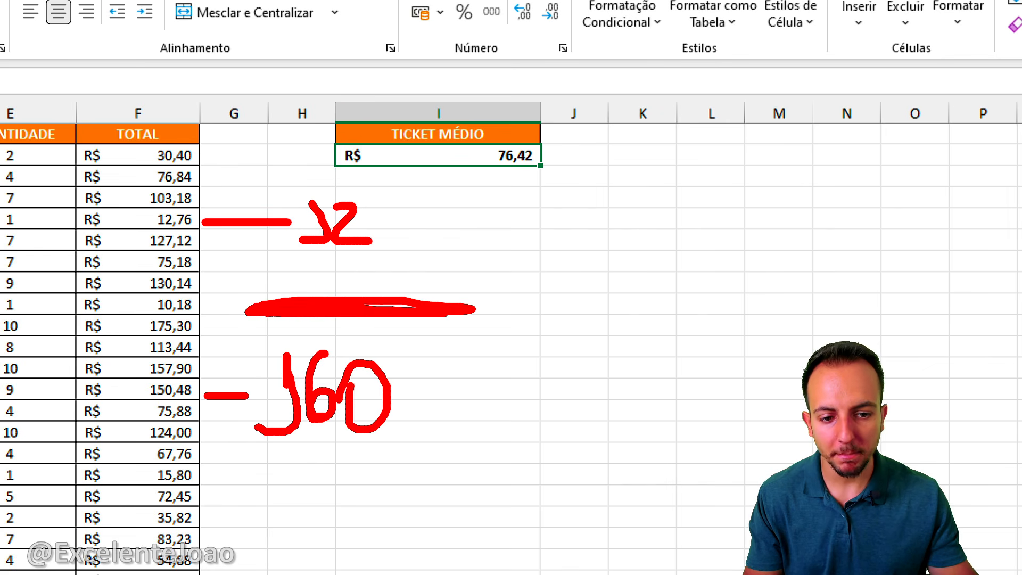
{"action": "mouse_move", "coordinate": [467, 263]}
{"action": "left_mouse_down"}
{"action": "mouse_move", "coordinate": [514, 351]}
{"action": "mouse_move", "coordinate": [556, 316]}
{"action": "left_mouse_up"}
{"action": "left_click_drag", "start_coordinate": [602, 275], "coordinate": [583, 332]}
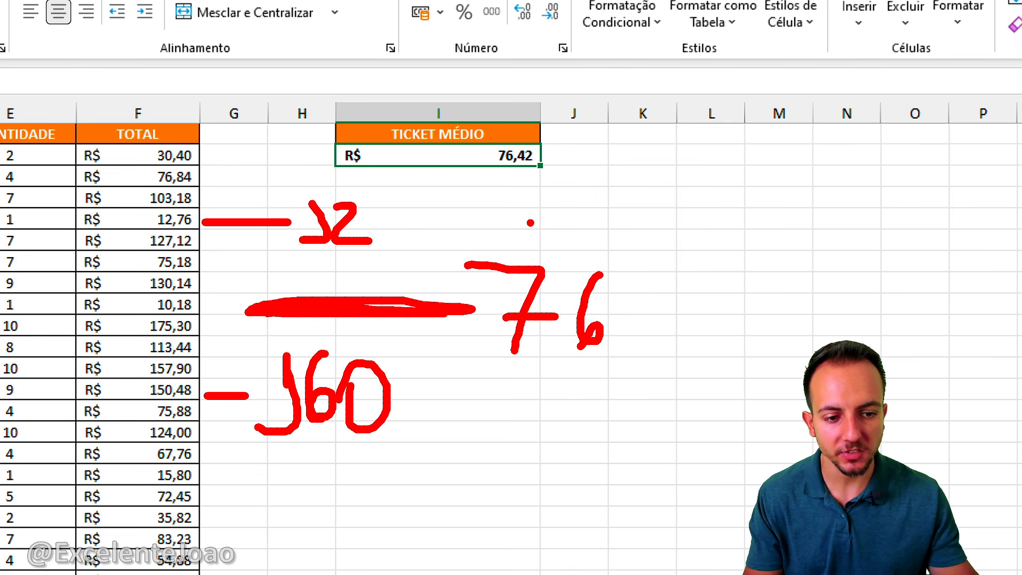
{"action": "left_click_drag", "start_coordinate": [517, 178], "coordinate": [627, 151]}
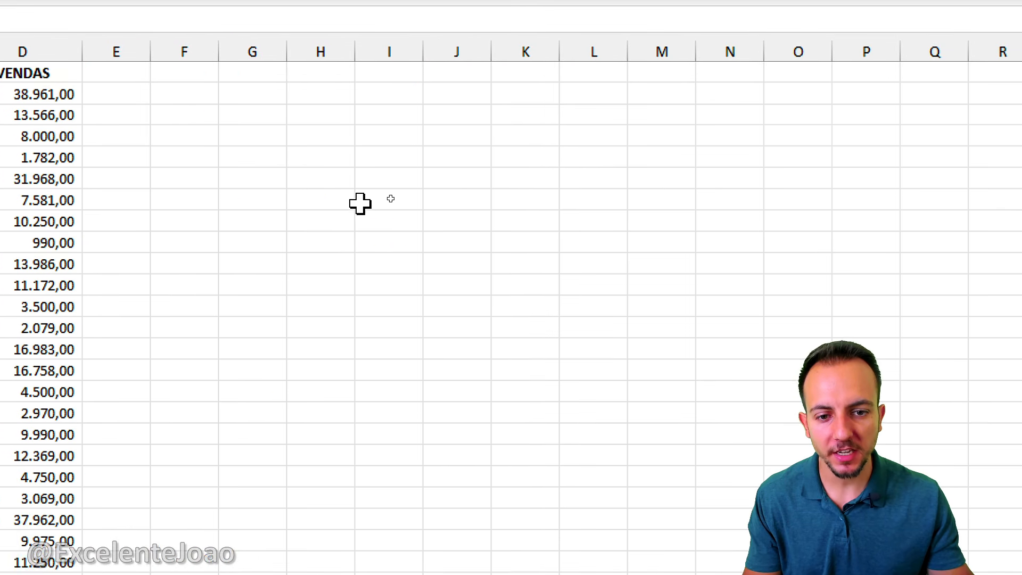
{"action": "left_click", "coordinate": [375, 224]}
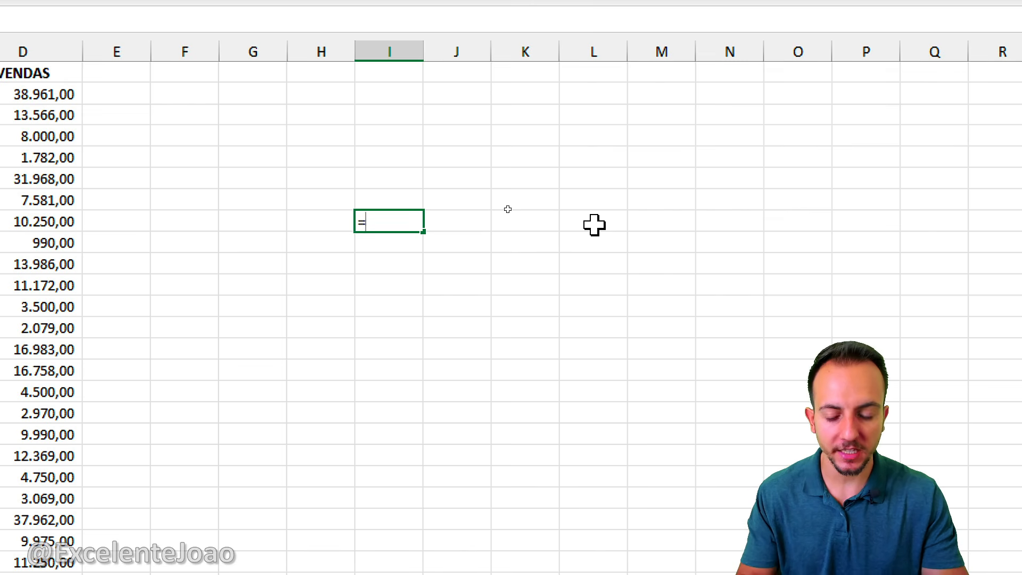
{"action": "type", "text": "="}
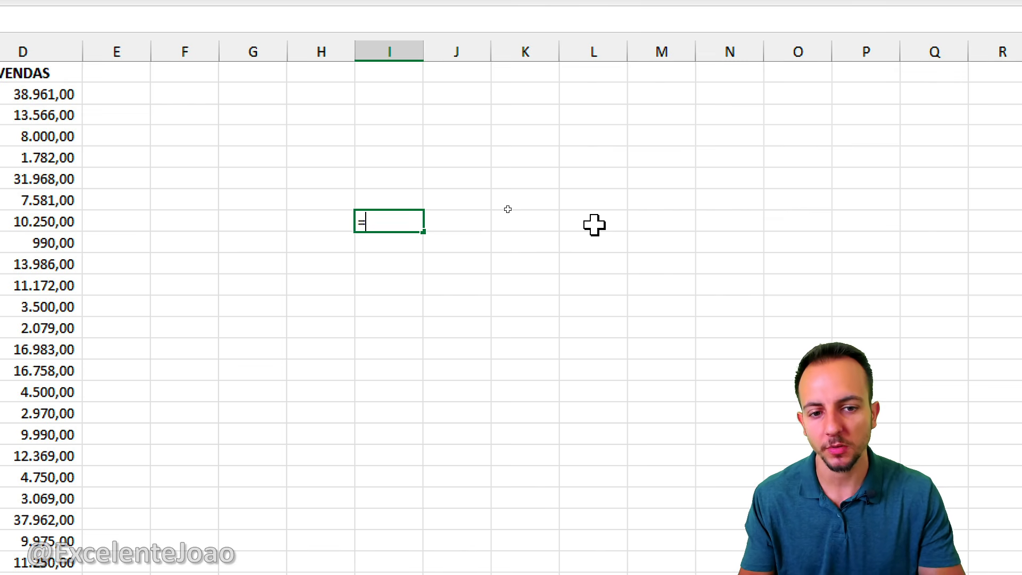
{"action": "type", "text": "MÉDIASE"}
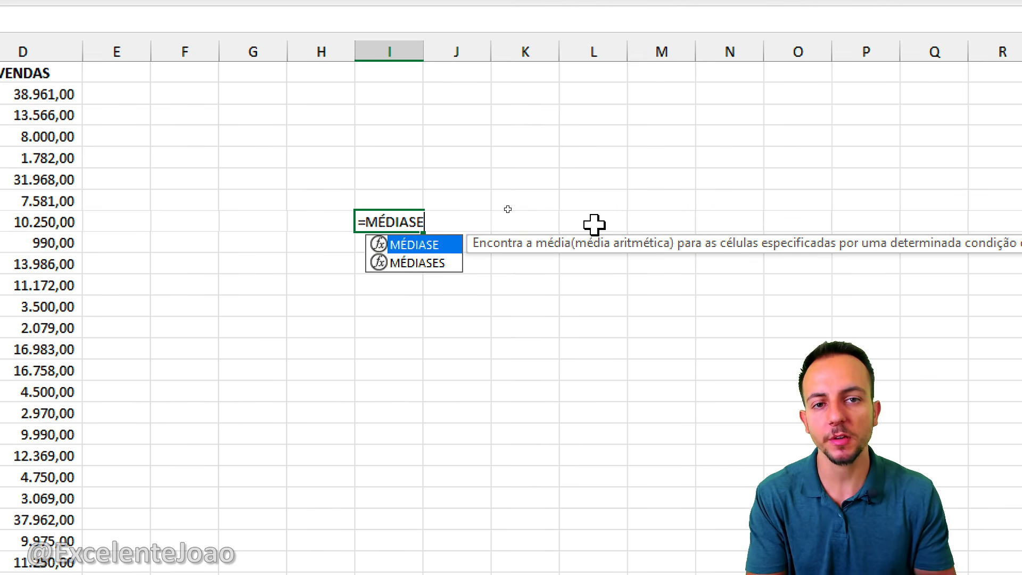
{"action": "key", "text": "Escape"}
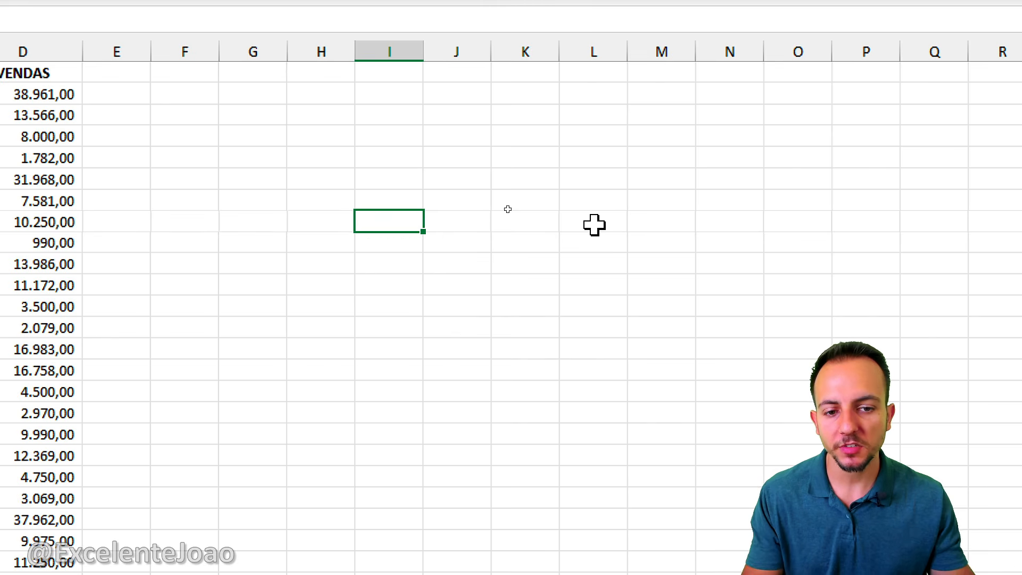
Step: Highlight the sales values and the whole VENDAS column, and return to its header cell
{"action": "left_click_drag", "start_coordinate": [465, 96], "coordinate": [433, 306]}
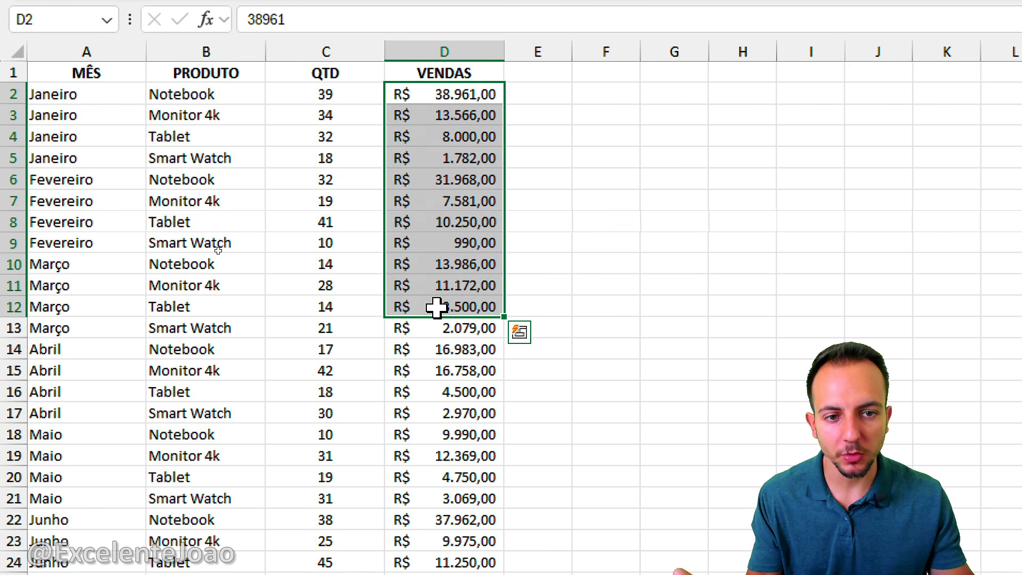
{"action": "left_click", "coordinate": [447, 51]}
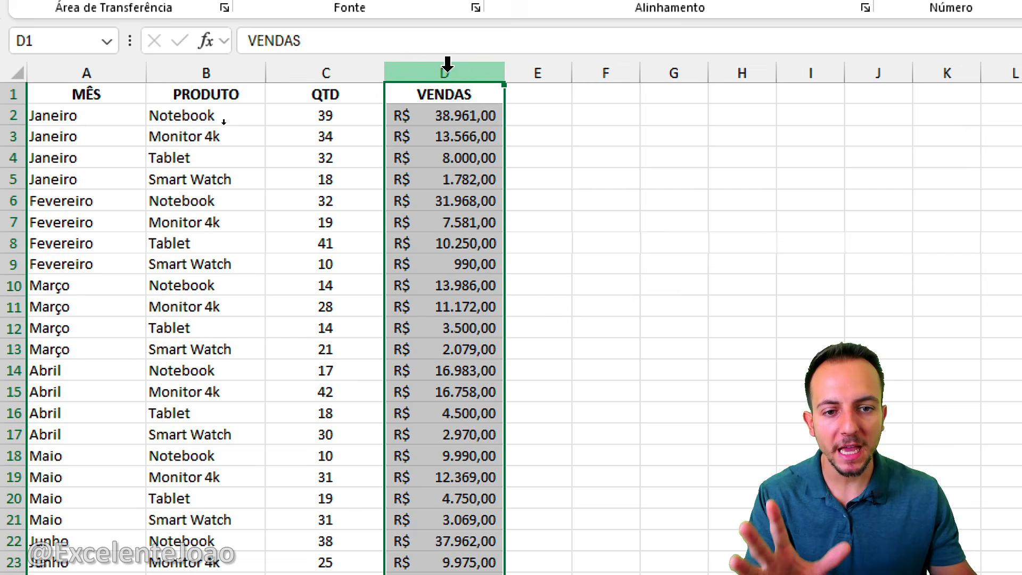
{"action": "left_click_drag", "start_coordinate": [456, 99], "coordinate": [453, 203]}
{"action": "left_click", "coordinate": [464, 98]}
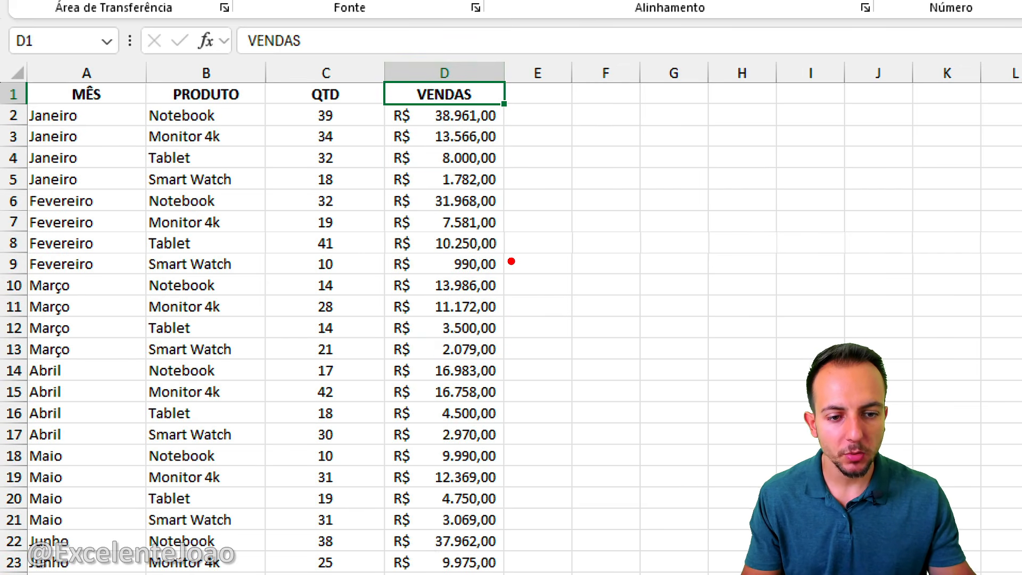
Step: Mark the row 2 and row 9 sales with the pen, connect them with an upward arrow and a midline, and erase everything
{"action": "left_click_drag", "start_coordinate": [511, 261], "coordinate": [553, 260]}
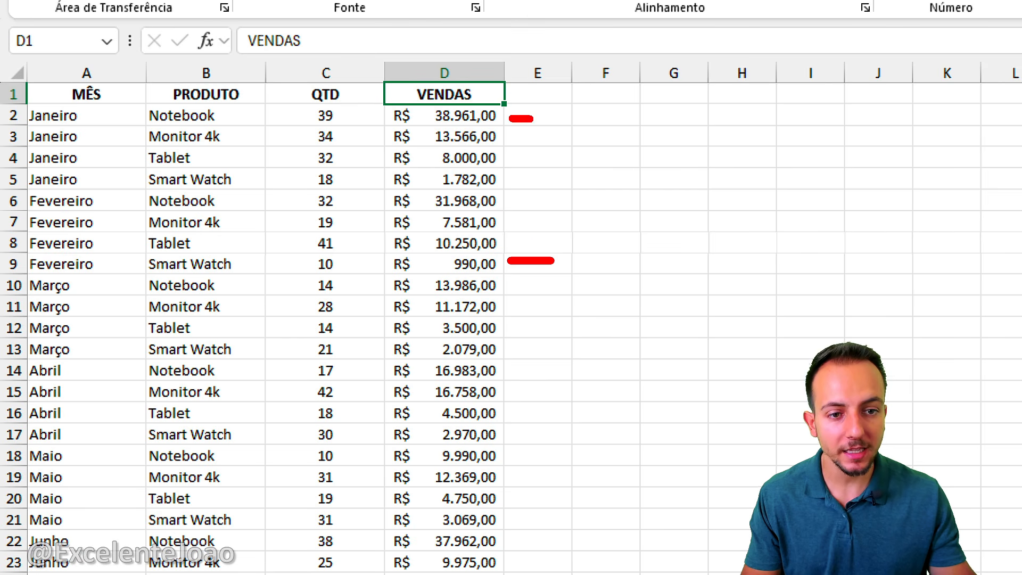
{"action": "left_click_drag", "start_coordinate": [533, 118], "coordinate": [554, 117]}
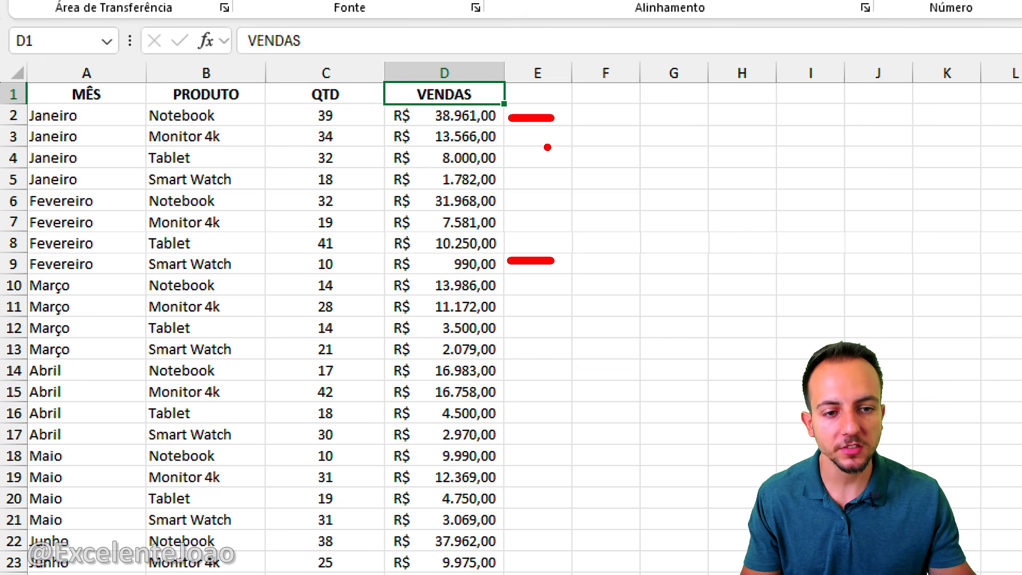
{"action": "left_click_drag", "start_coordinate": [533, 136], "coordinate": [529, 249]}
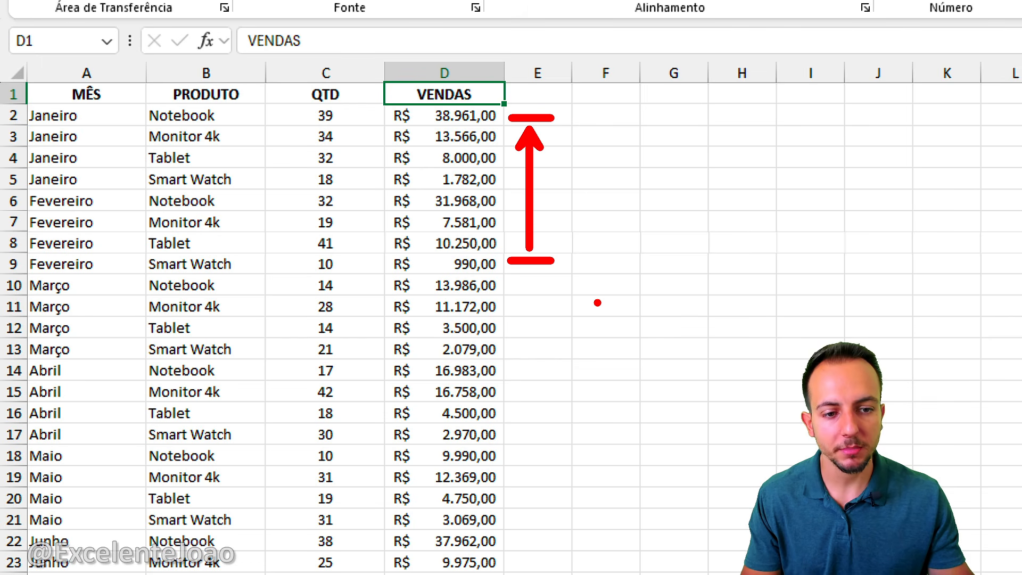
{"action": "left_click_drag", "start_coordinate": [511, 198], "coordinate": [586, 197]}
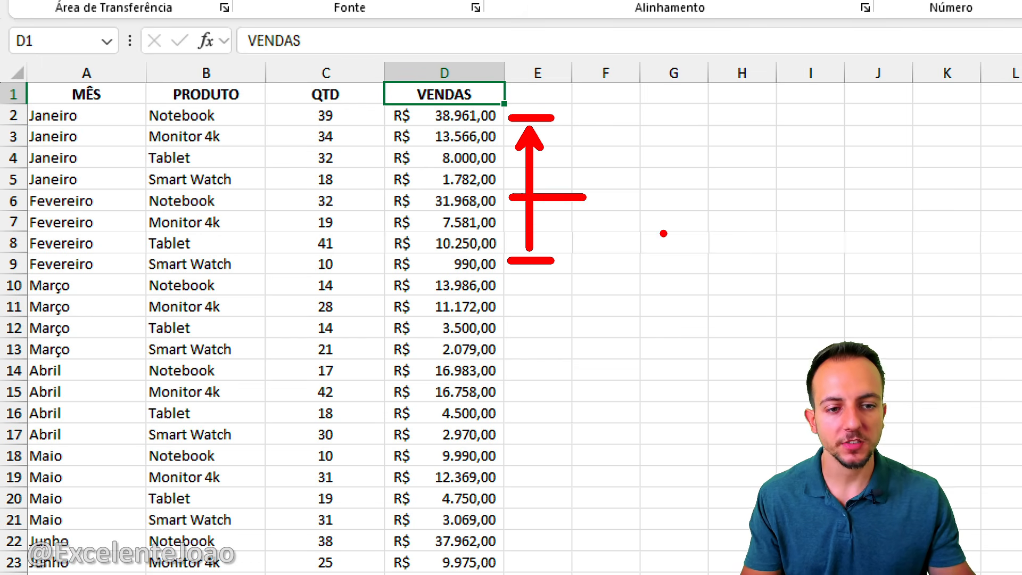
{"action": "key", "text": "Escape"}
Step: Label H3 as MÉDIA TOTAL and calculate the overall sales average in H4 with MÉDIA over column D:D
{"action": "left_click", "coordinate": [760, 132]}
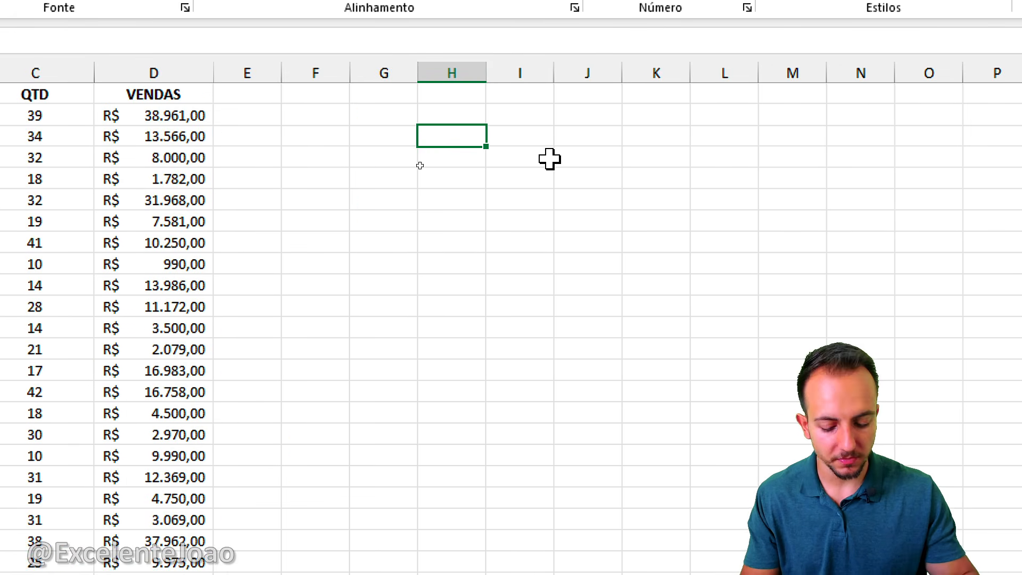
{"action": "type", "text": "MÉDIA TOTAL"}
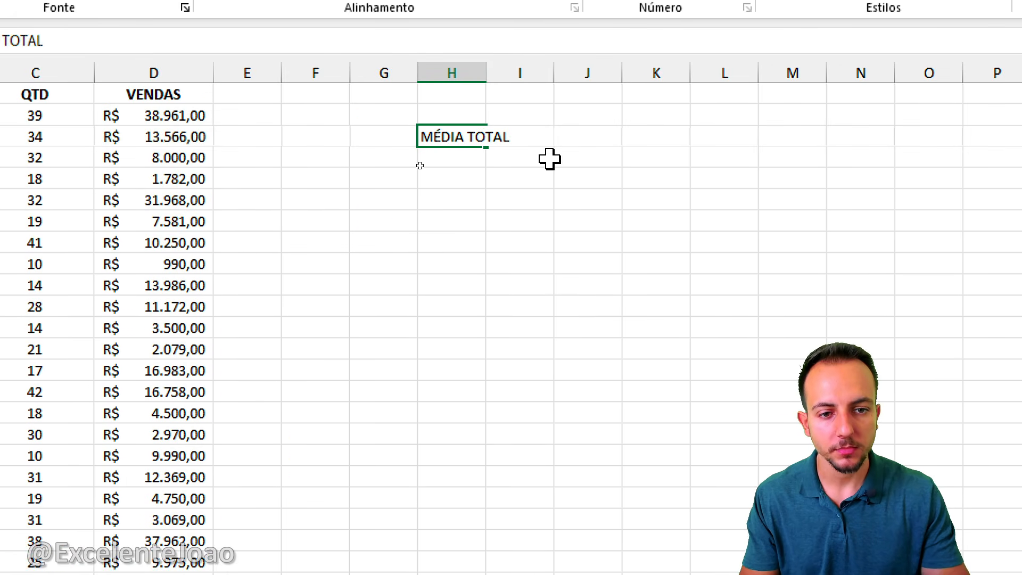
{"action": "key", "text": "Return"}
{"action": "type", "text": "=MÉDIA"}
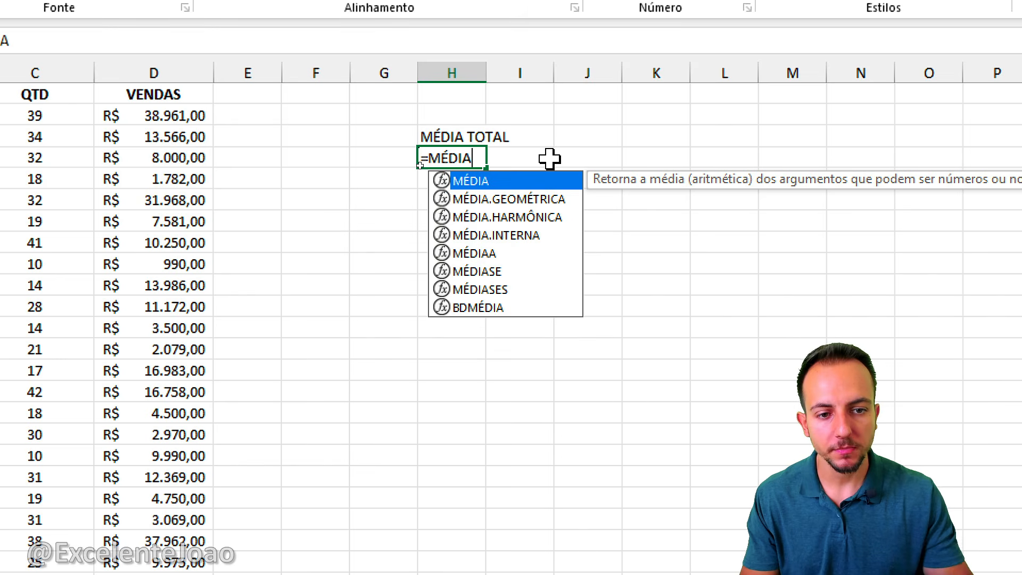
{"action": "type", "text": "("}
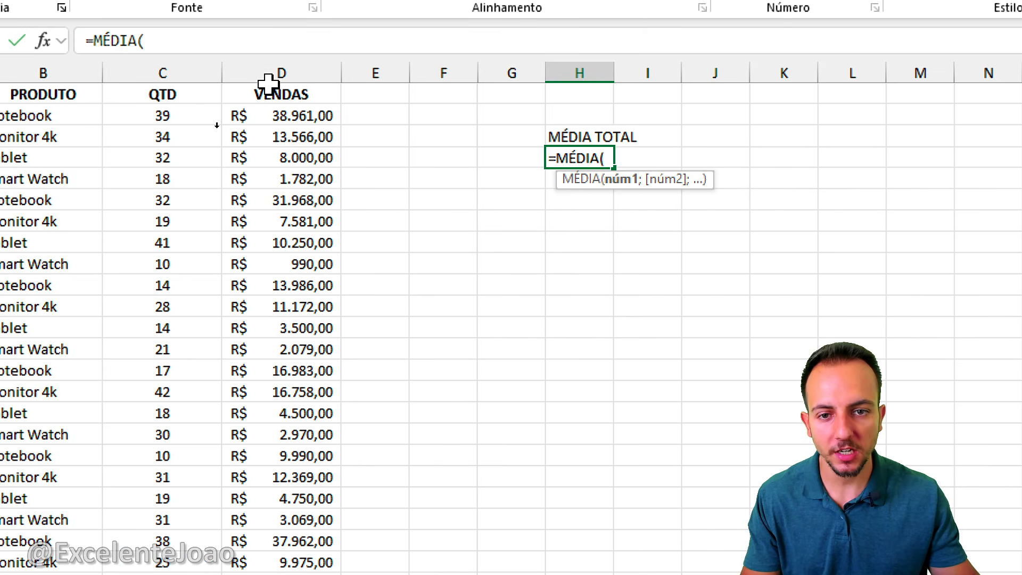
{"action": "left_click", "coordinate": [277, 68]}
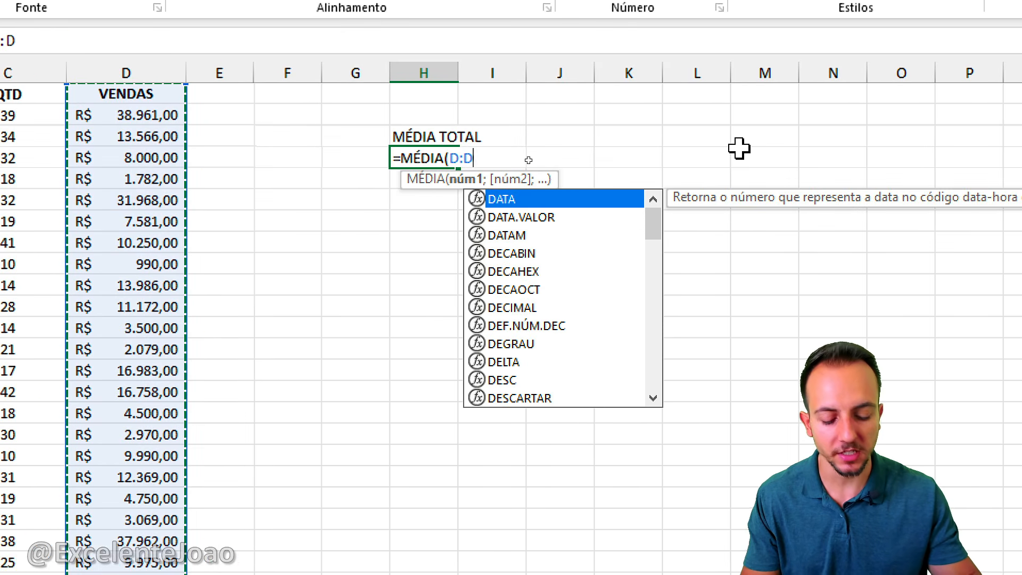
{"action": "key", "text": "Return"}
Step: Widen column H to fit its label and format the average in H4 as R$ currency
{"action": "left_click_drag", "start_coordinate": [459, 74], "coordinate": [488, 75]}
{"action": "left_click", "coordinate": [472, 162]}
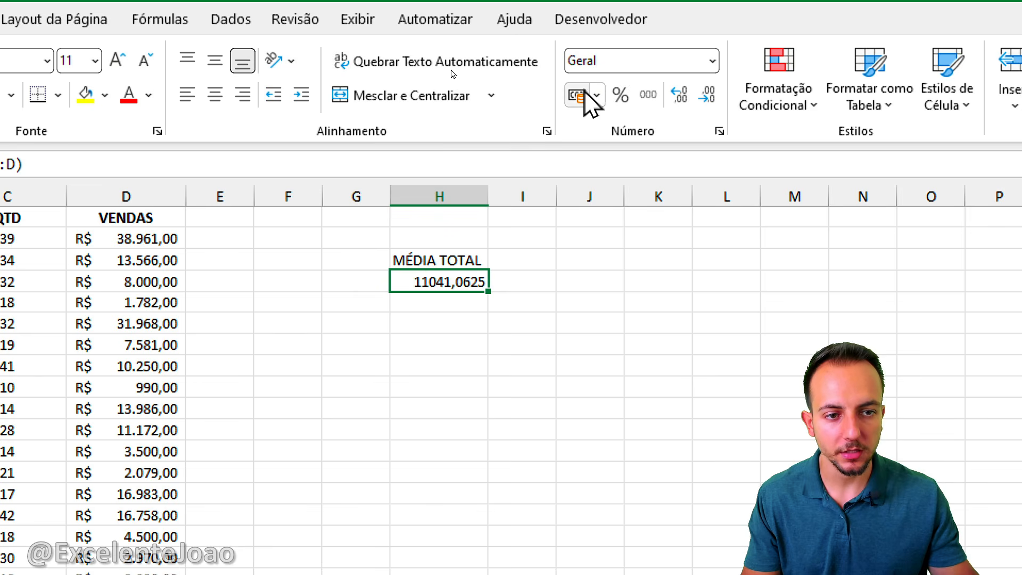
{"action": "left_click", "coordinate": [577, 94]}
Step: Enter the label MÉDIA in H7, below the overall average
{"action": "left_click", "coordinate": [442, 344]}
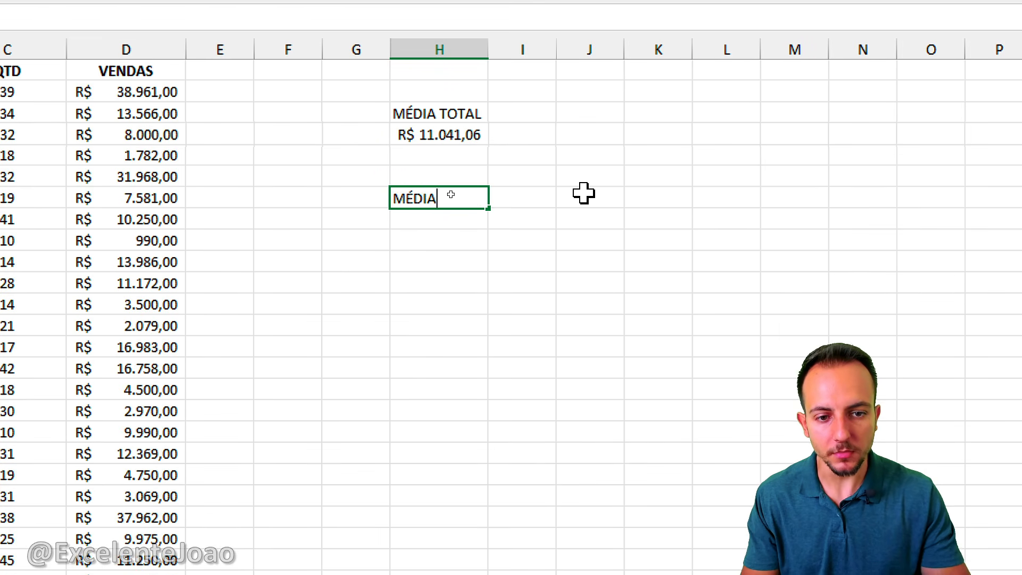
{"action": "type", "text": "MÉDIA"}
{"action": "key", "text": "Return"}
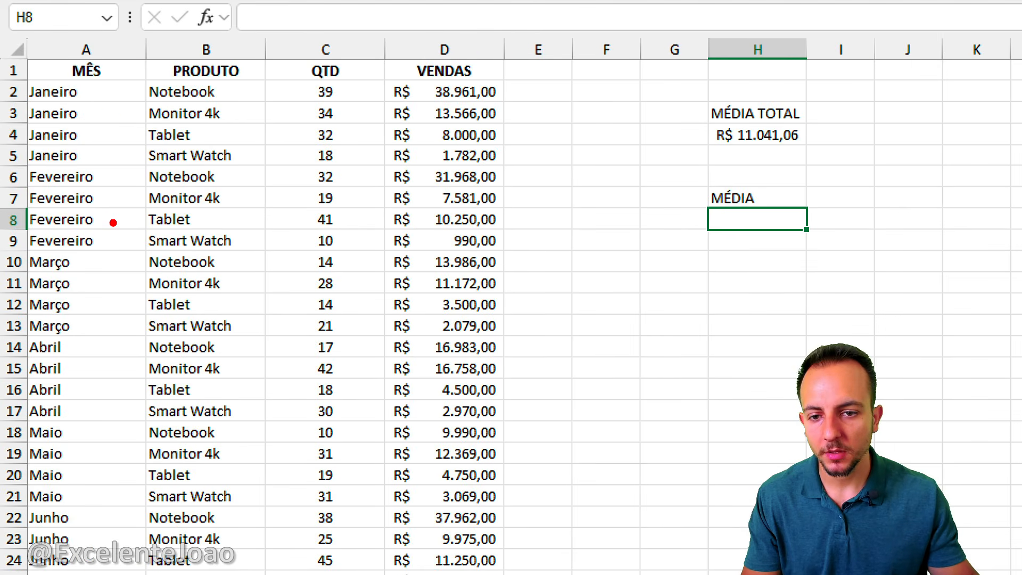
Step: Draw pen marks over the upper entries of the PRODUTO column and erase them
{"action": "left_click_drag", "start_coordinate": [140, 158], "coordinate": [234, 193]}
{"action": "left_click_drag", "start_coordinate": [238, 194], "coordinate": [287, 258]}
{"action": "left_click_drag", "start_coordinate": [213, 218], "coordinate": [278, 171]}
{"action": "key", "text": "Escape"}
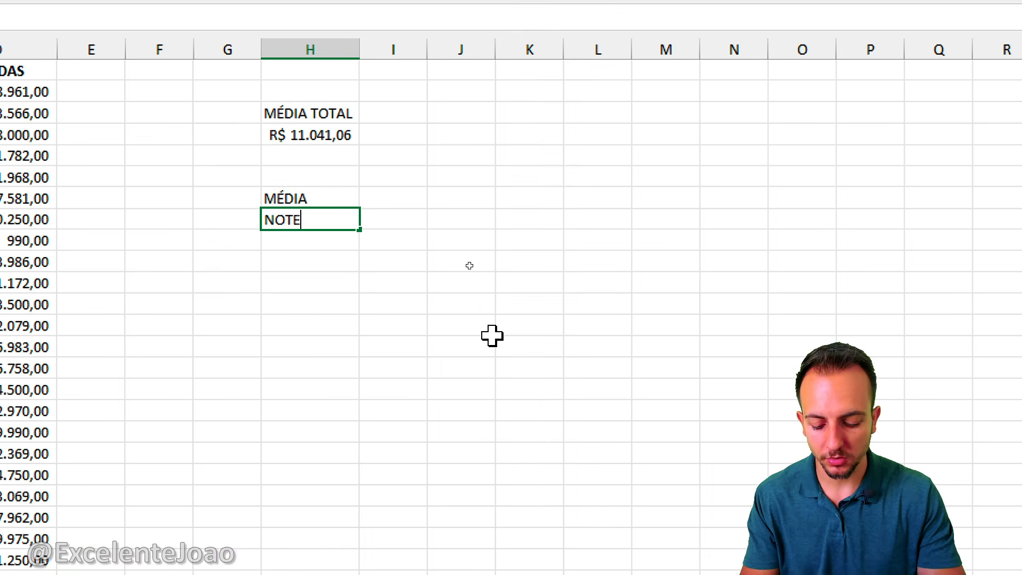
Step: Enter NOTEBOOK in H8 and calculate its sales average in H9 with MÉDIASE, using B:B, criterion H8 and D:D
{"action": "type", "text": "BOOK"}
{"action": "key", "text": "Return"}
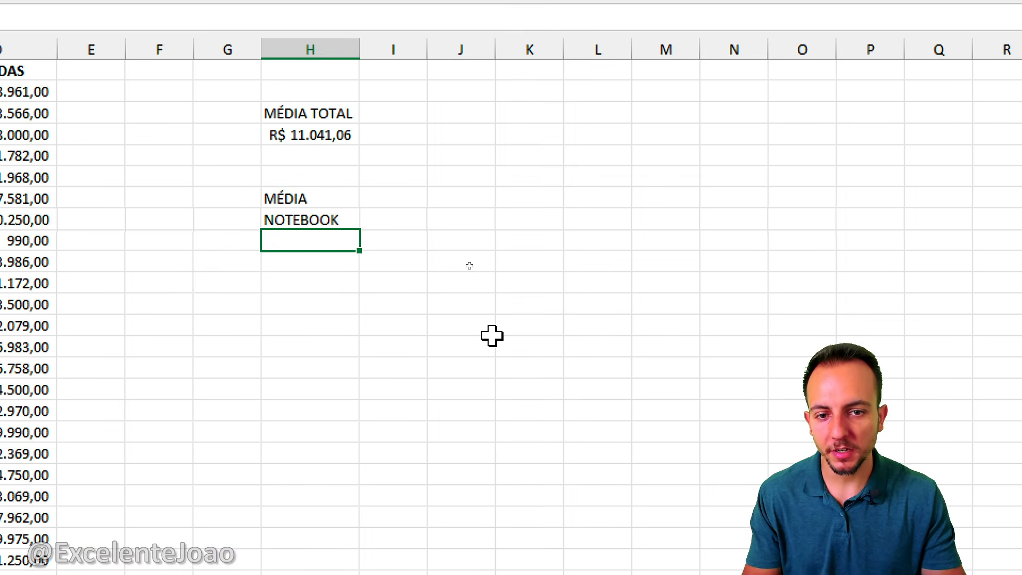
{"action": "type", "text": "=MÉDIASE"}
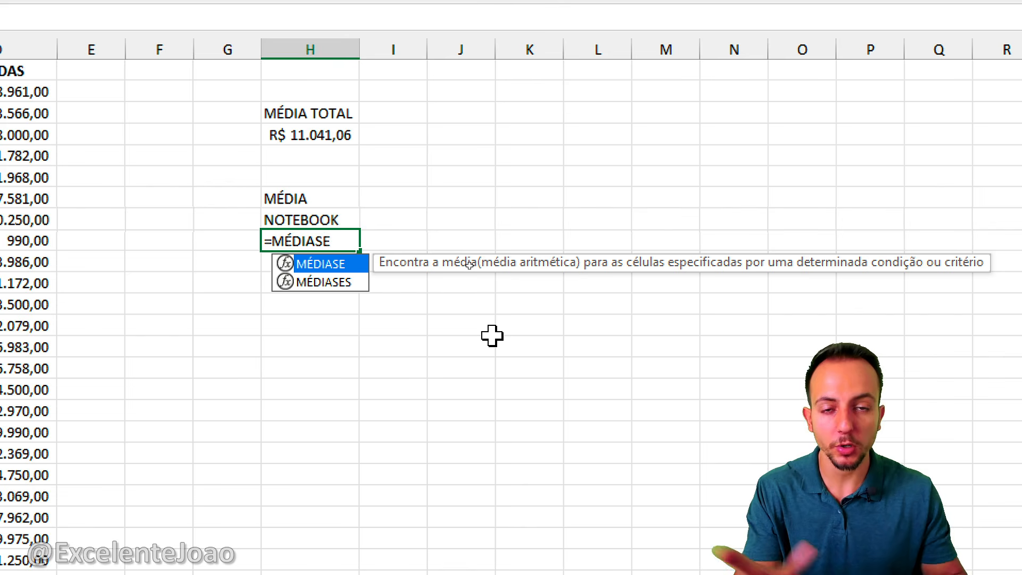
{"action": "double_click", "coordinate": [350, 264]}
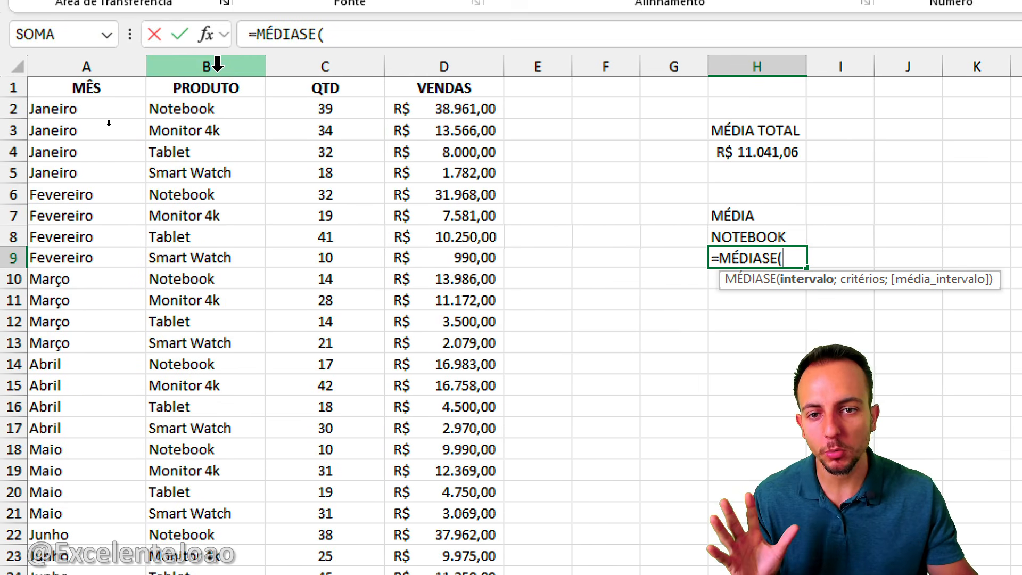
{"action": "left_click", "coordinate": [207, 50]}
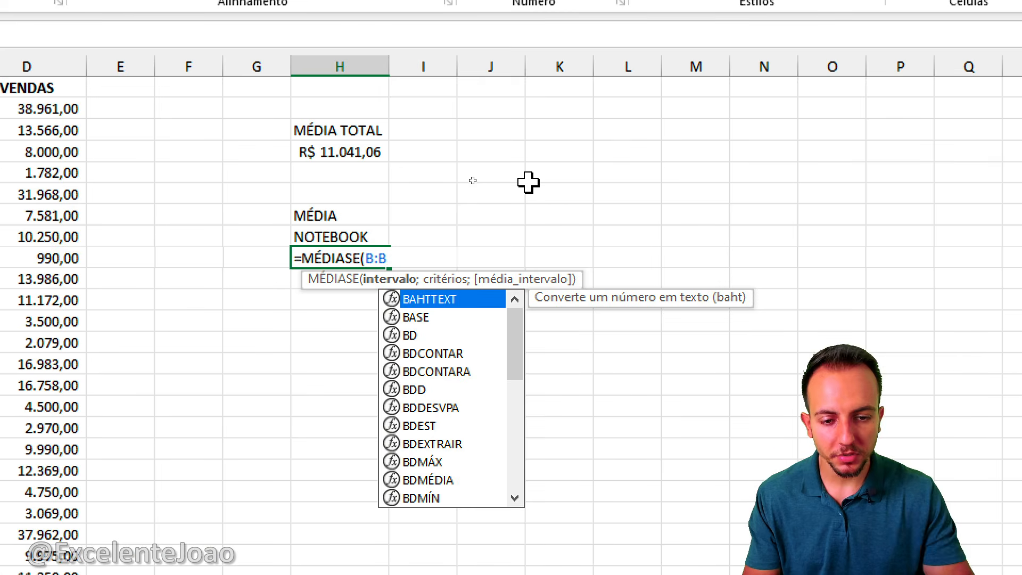
{"action": "type", "text": ";"}
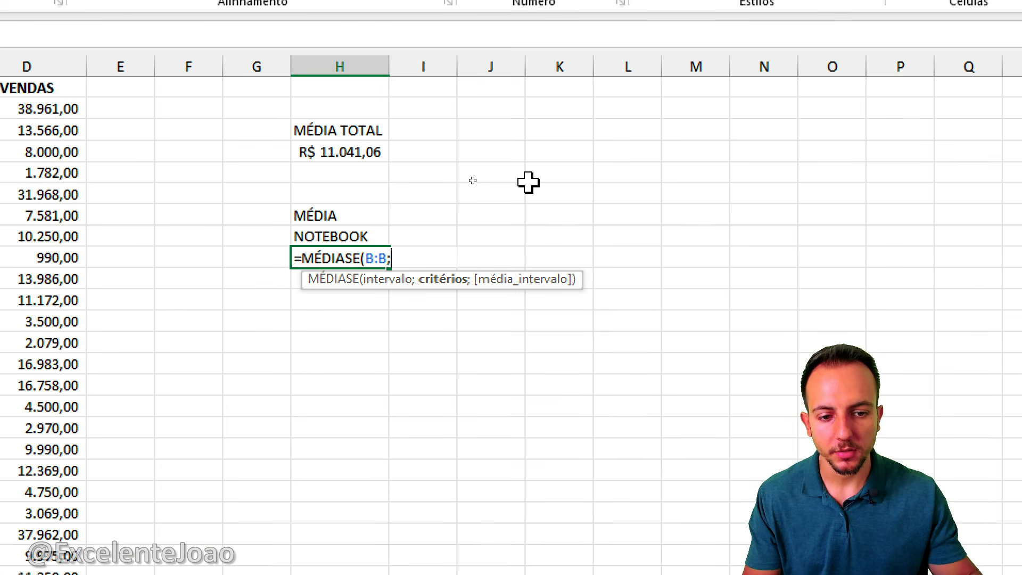
{"action": "left_click", "coordinate": [381, 239]}
{"action": "type", "text": ";"}
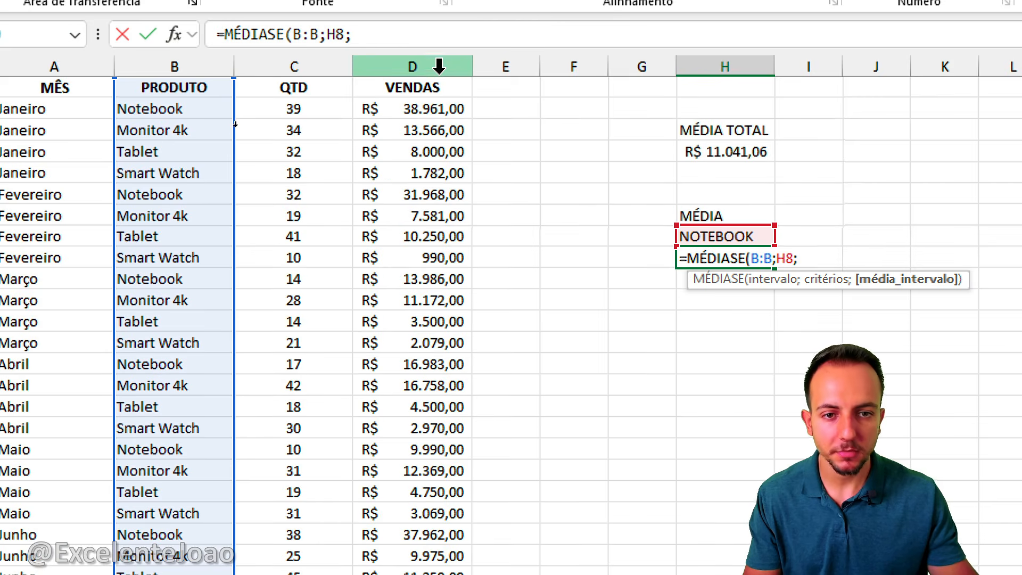
{"action": "left_click", "coordinate": [439, 66]}
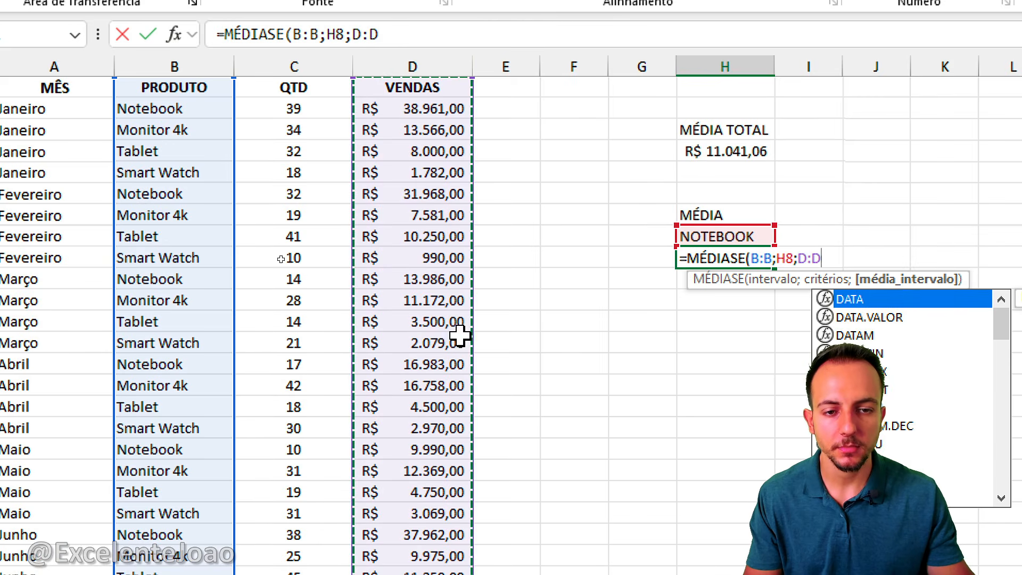
{"action": "key", "text": "Return"}
Step: Format the Notebook average in H9 as R$ currency
{"action": "left_click", "coordinate": [331, 257]}
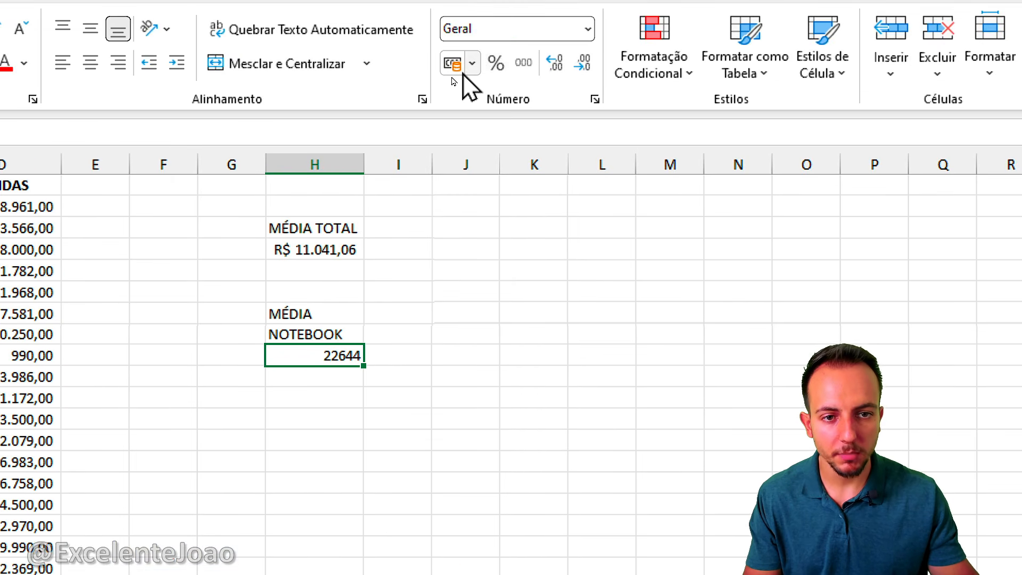
{"action": "left_click", "coordinate": [454, 64]}
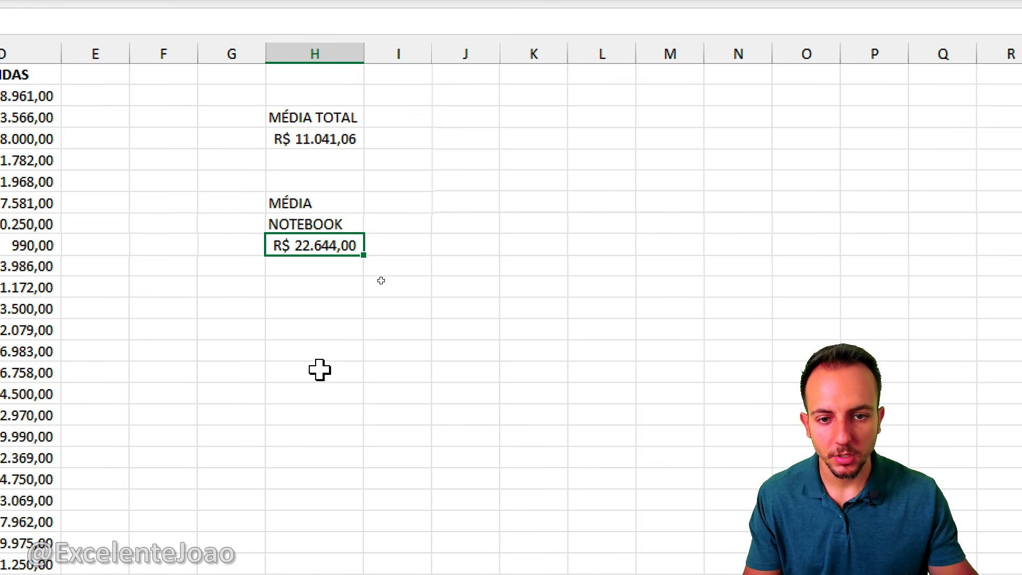
{"action": "left_click", "coordinate": [317, 483]}
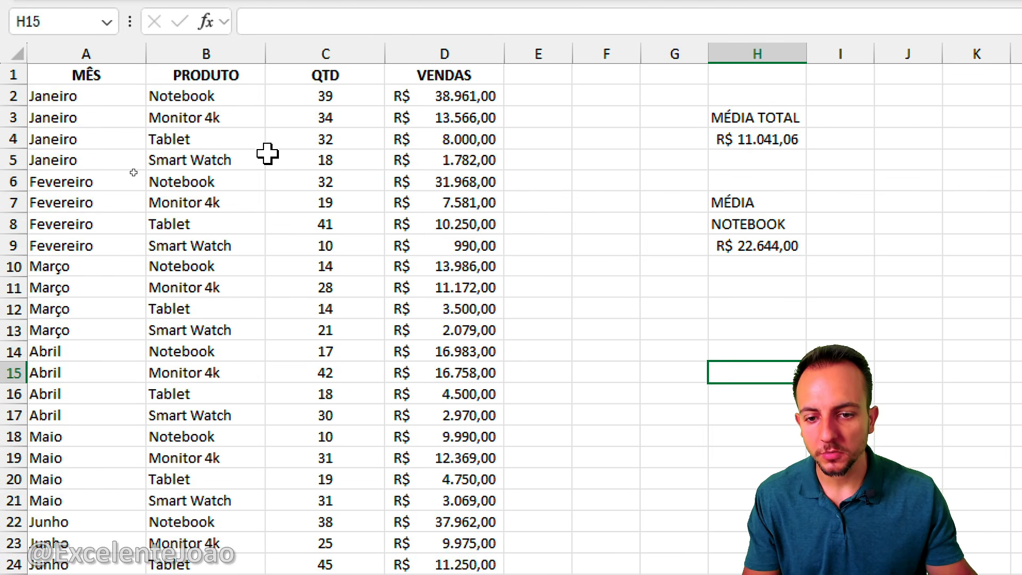
Step: Replace the product criterion in H8 with TABLET
{"action": "left_click", "coordinate": [214, 313]}
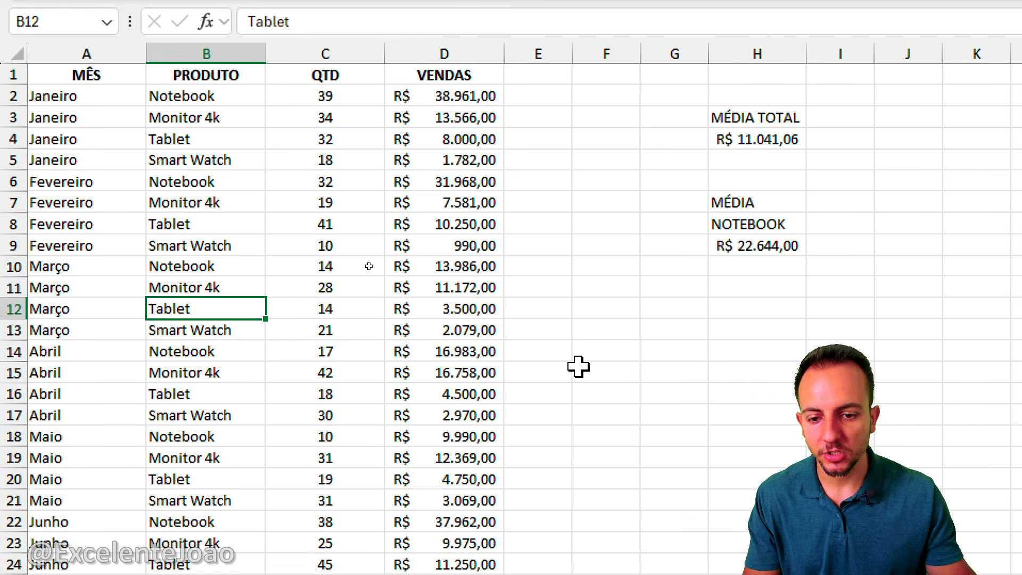
{"action": "left_click", "coordinate": [790, 223]}
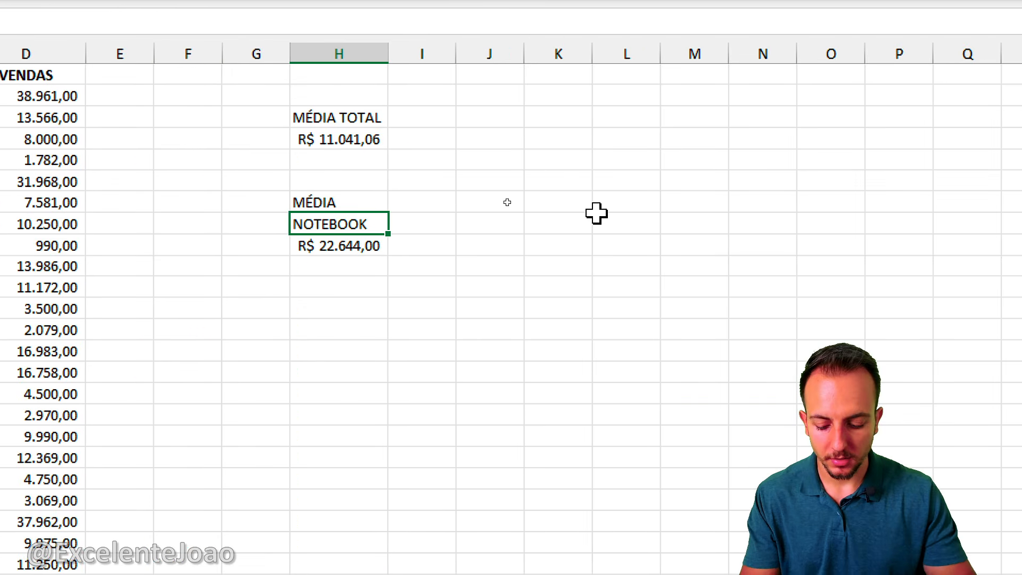
{"action": "type", "text": "TABLET"}
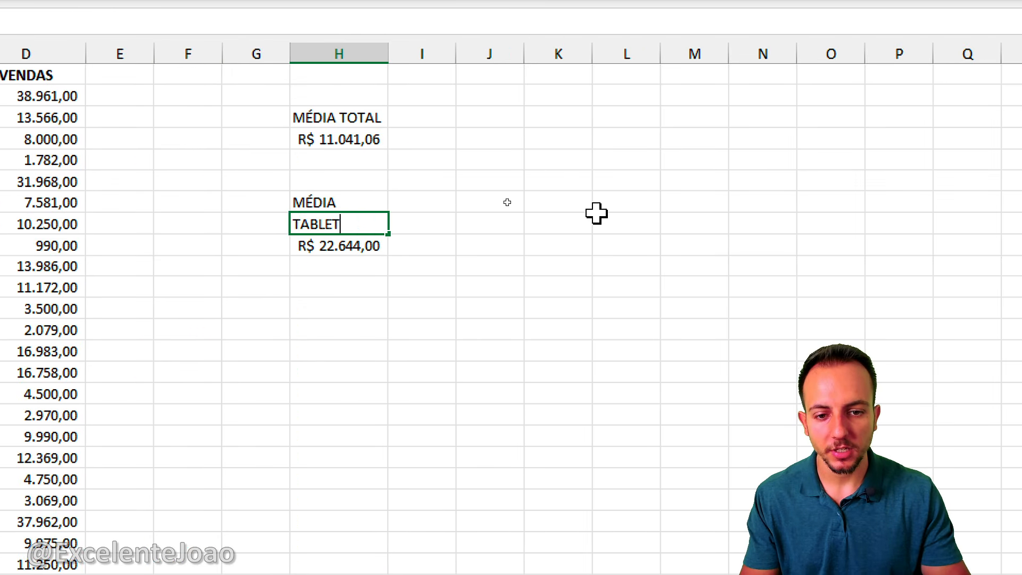
{"action": "key", "text": "Return"}
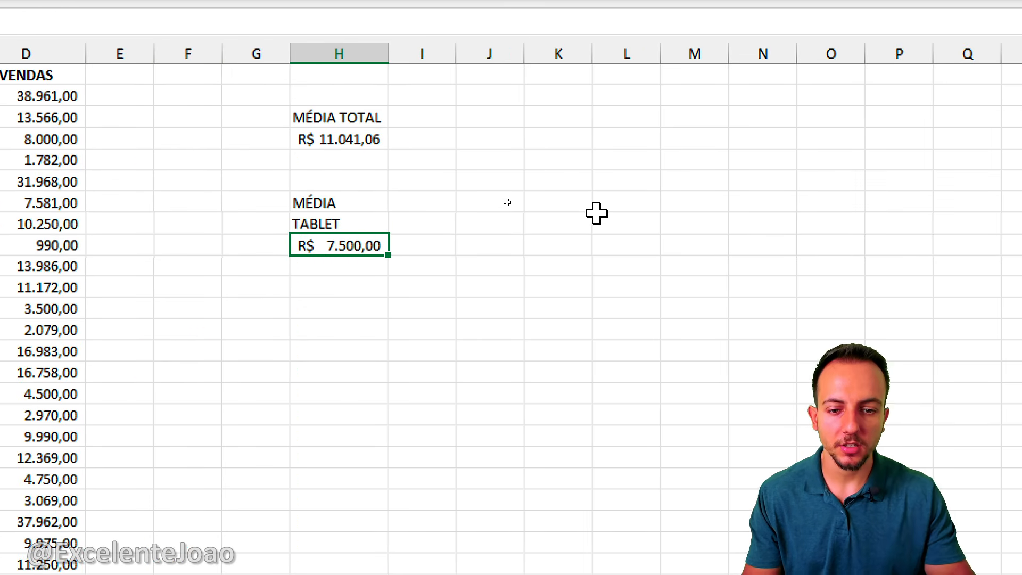
Step: Undo and redo the product change in H8 a few times, ending with NOTEBOOK
{"action": "key", "text": "ctrl+z"}
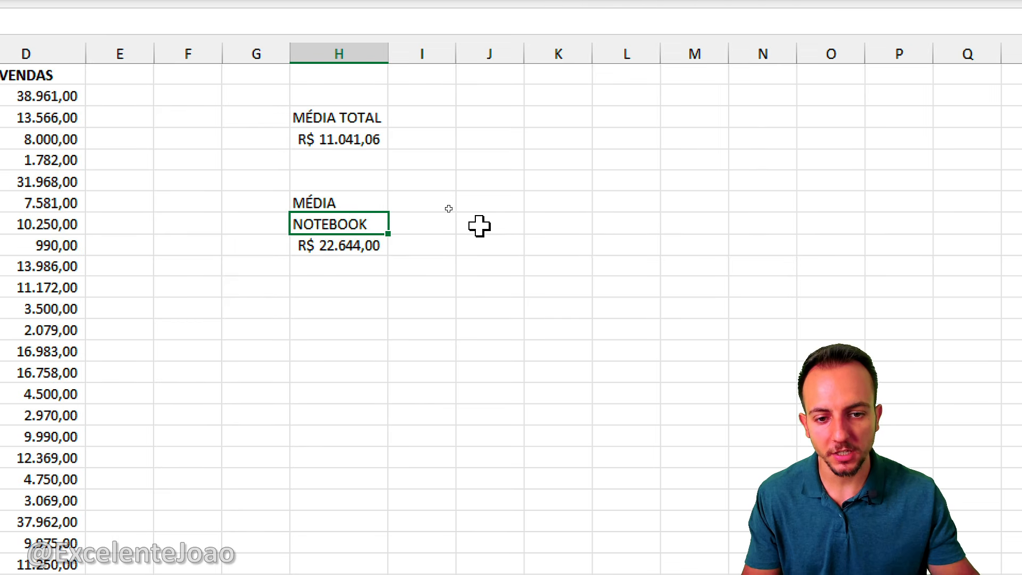
{"action": "key", "text": "ctrl+y"}
{"action": "key", "text": "ctrl+z"}
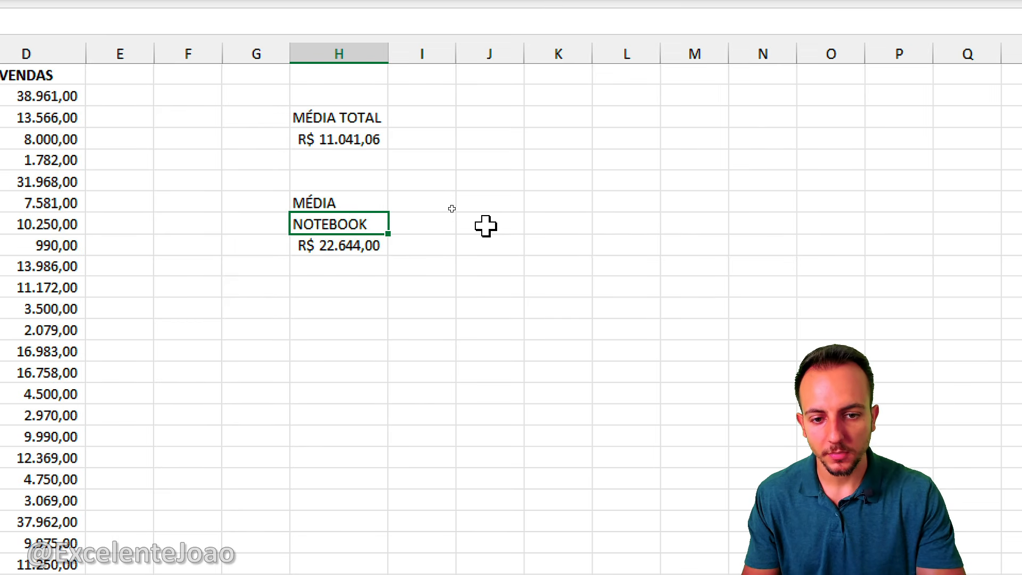
{"action": "key", "text": "ctrl+y"}
{"action": "key", "text": "ctrl+z"}
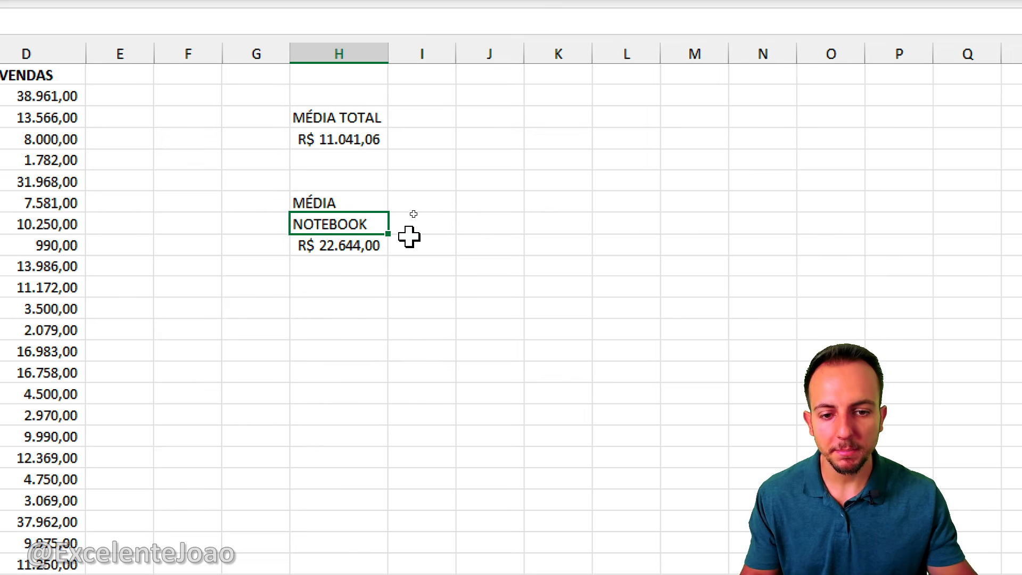
{"action": "left_click", "coordinate": [379, 244]}
{"action": "left_click", "coordinate": [396, 220]}
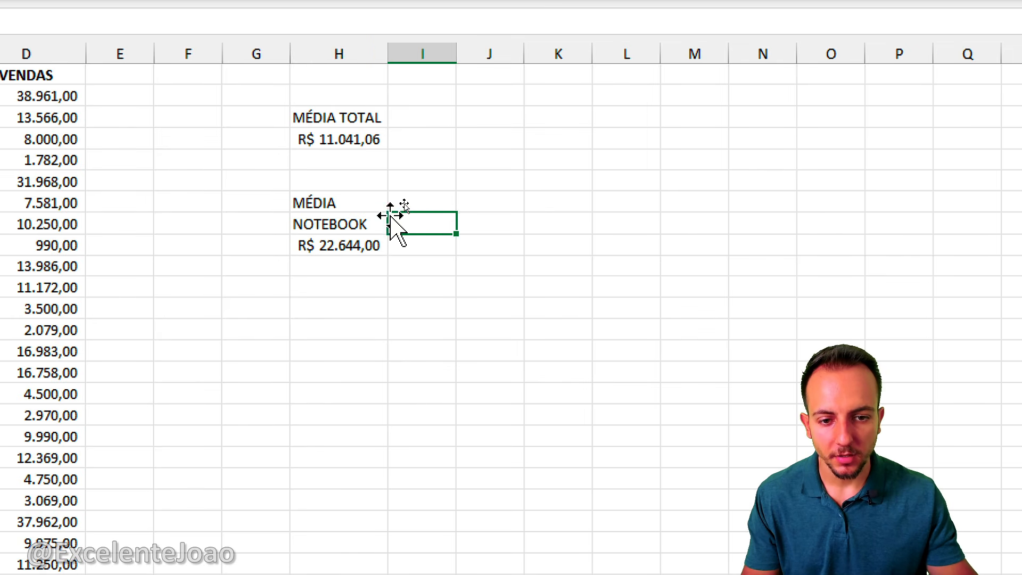
{"action": "left_click", "coordinate": [375, 224]}
{"action": "left_click", "coordinate": [423, 228]}
{"action": "left_click", "coordinate": [341, 223]}
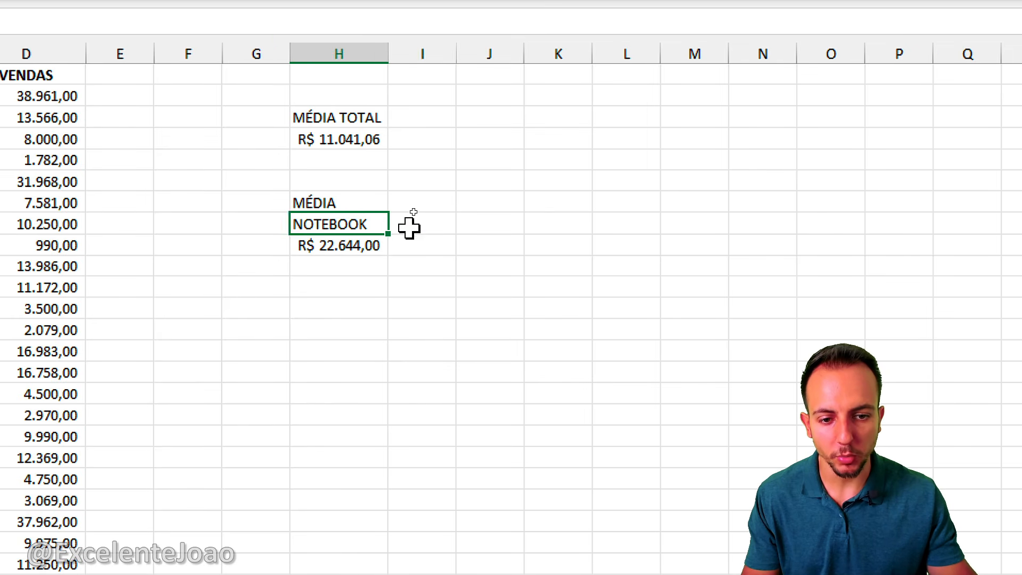
{"action": "left_click", "coordinate": [398, 264]}
{"action": "left_click", "coordinate": [378, 245]}
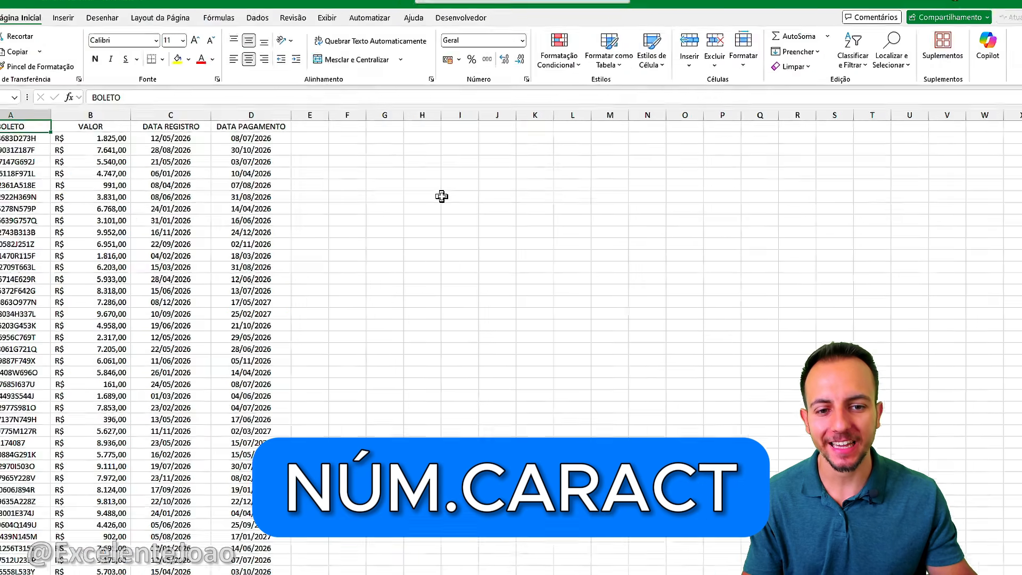
Step: Enter a NÚM.CARACT formula in H7 that counts the characters of cell H5
{"action": "left_click", "coordinate": [437, 198]}
{"action": "type", "text": "="}
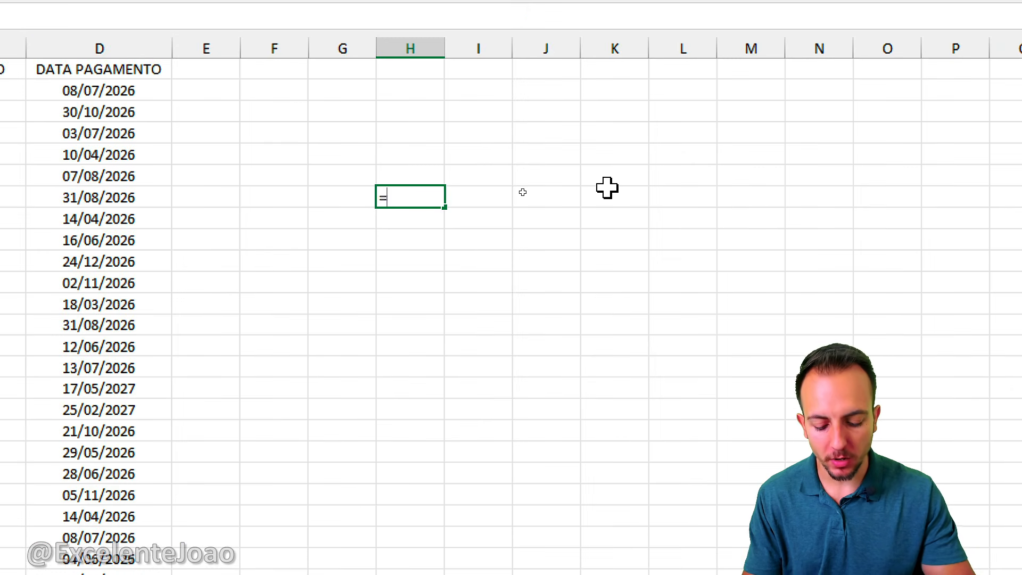
{"action": "type", "text": "NÚM"}
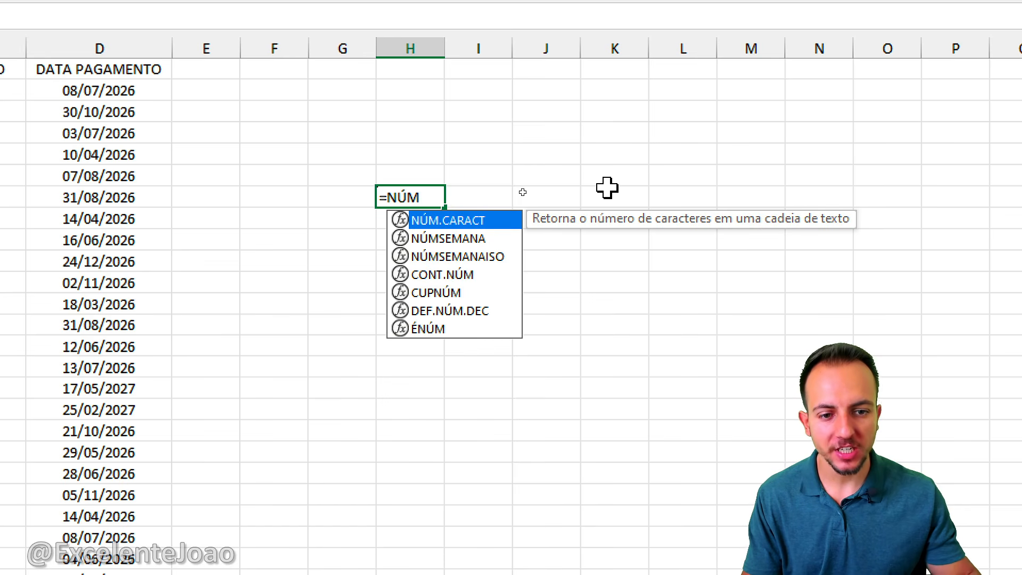
{"action": "double_click", "coordinate": [474, 220]}
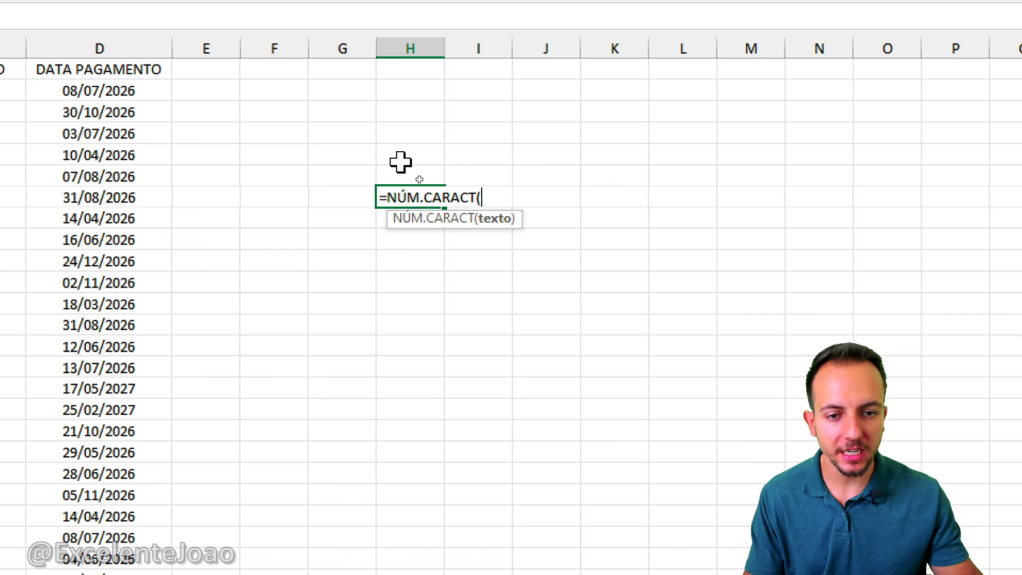
{"action": "left_click", "coordinate": [401, 158]}
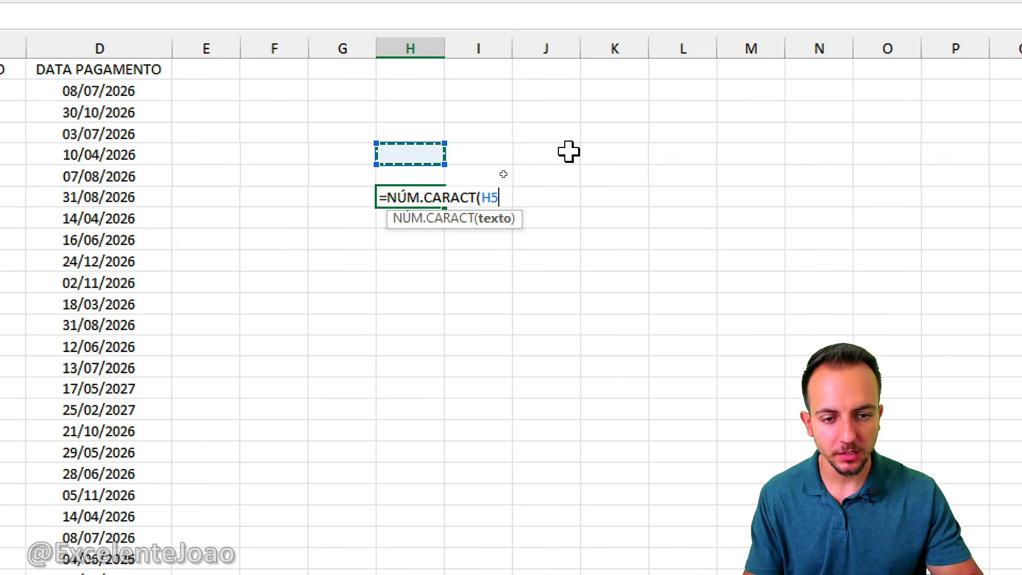
{"action": "key", "text": "Return"}
Step: Draw pen marks around H5 and the NÚM.CARACT result in H7 and erase them
{"action": "key", "text": "ctrl+2"}
{"action": "mouse_move", "coordinate": [434, 178]}
{"action": "left_mouse_down"}
{"action": "mouse_move", "coordinate": [418, 199]}
{"action": "mouse_move", "coordinate": [426, 182]}
{"action": "left_mouse_up"}
{"action": "mouse_move", "coordinate": [388, 137]}
{"action": "left_mouse_down"}
{"action": "mouse_move", "coordinate": [450, 137]}
{"action": "mouse_move", "coordinate": [415, 143]}
{"action": "left_mouse_up"}
{"action": "key", "text": "Escape"}
Step: Enter BANANA in H5 as the sample text for the character count
{"action": "left_click", "coordinate": [412, 160]}
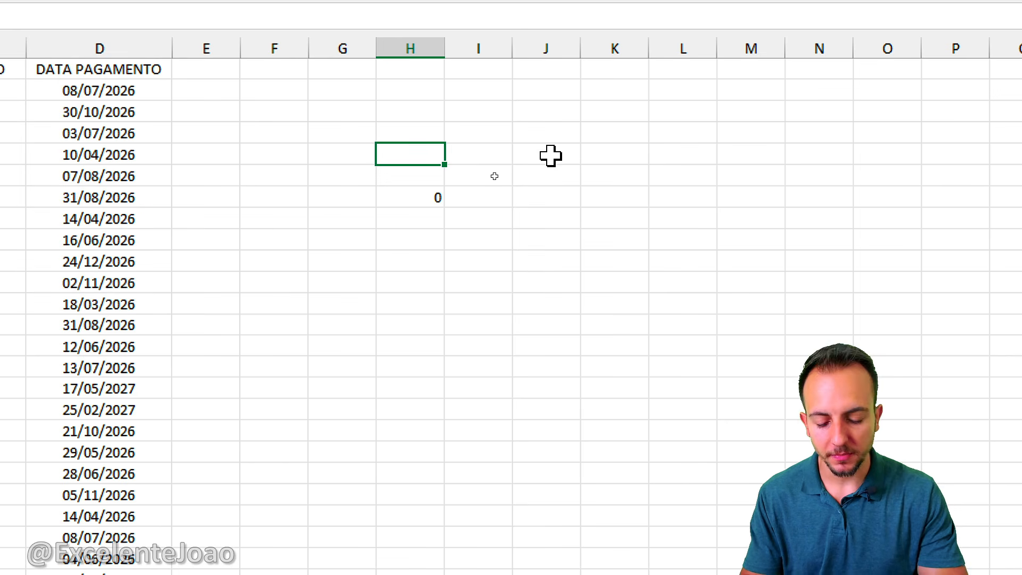
{"action": "type", "text": "BANANA"}
{"action": "key", "text": "Return"}
Step: Underline the word BANANA and its character count with the pen and erase the marks
{"action": "key", "text": "ctrl+2"}
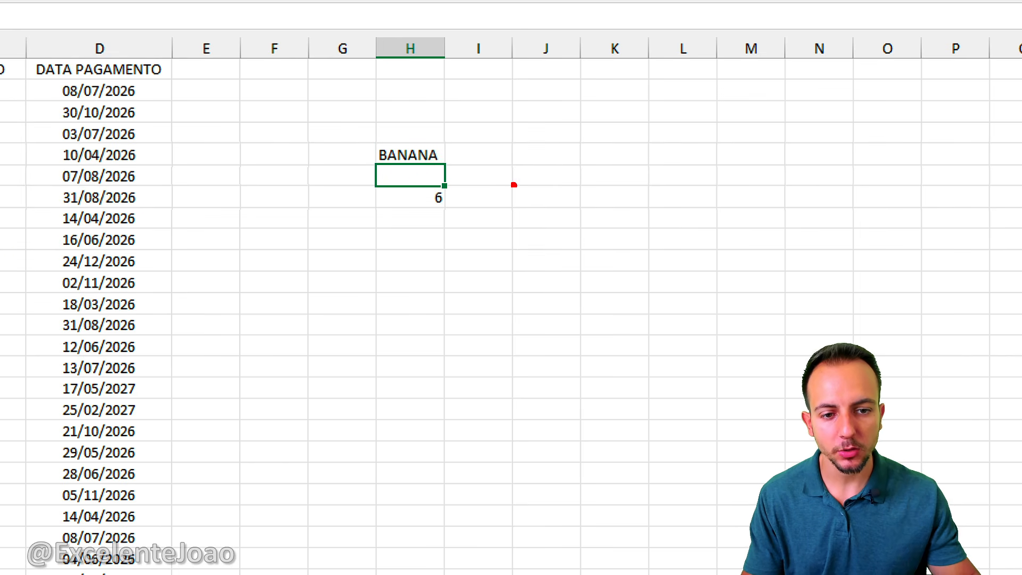
{"action": "left_click_drag", "start_coordinate": [401, 233], "coordinate": [440, 201]}
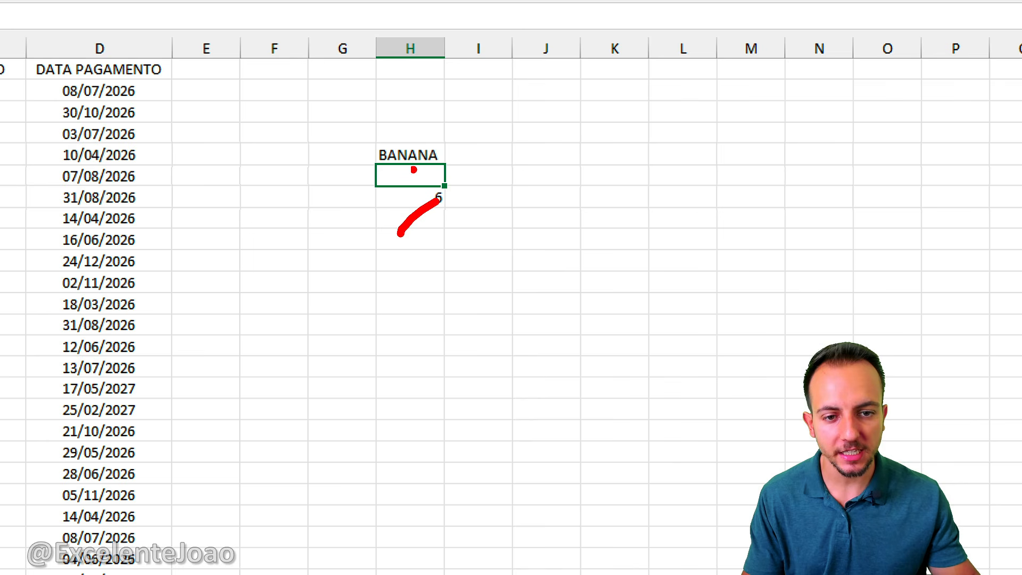
{"action": "left_click_drag", "start_coordinate": [381, 170], "coordinate": [435, 169]}
{"action": "key", "text": "Escape"}
Step: Replace the sample text in H5 with BANANA 123 %
{"action": "left_click", "coordinate": [392, 139]}
{"action": "key", "text": "Down"}
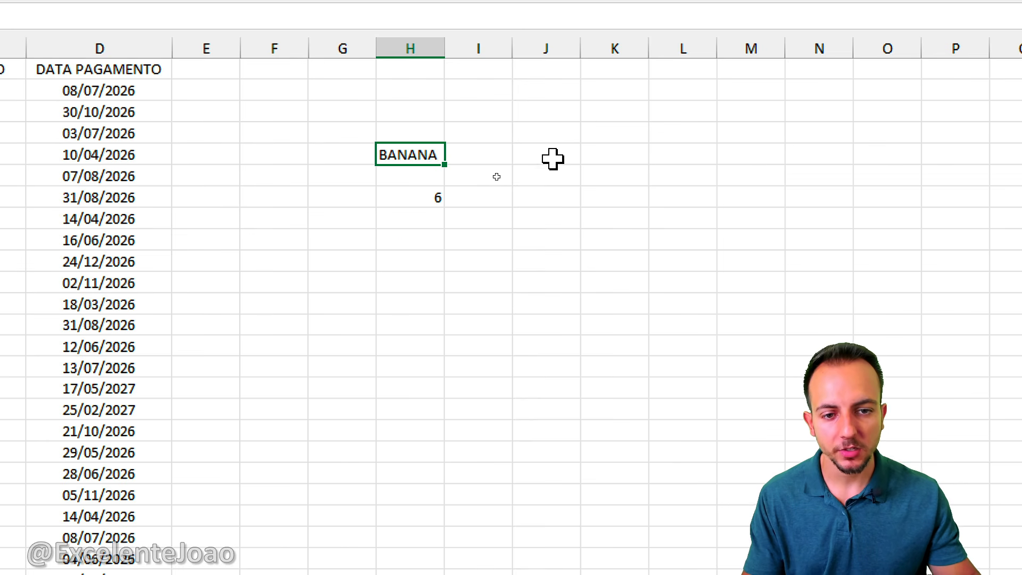
{"action": "type", "text": "BANANA"}
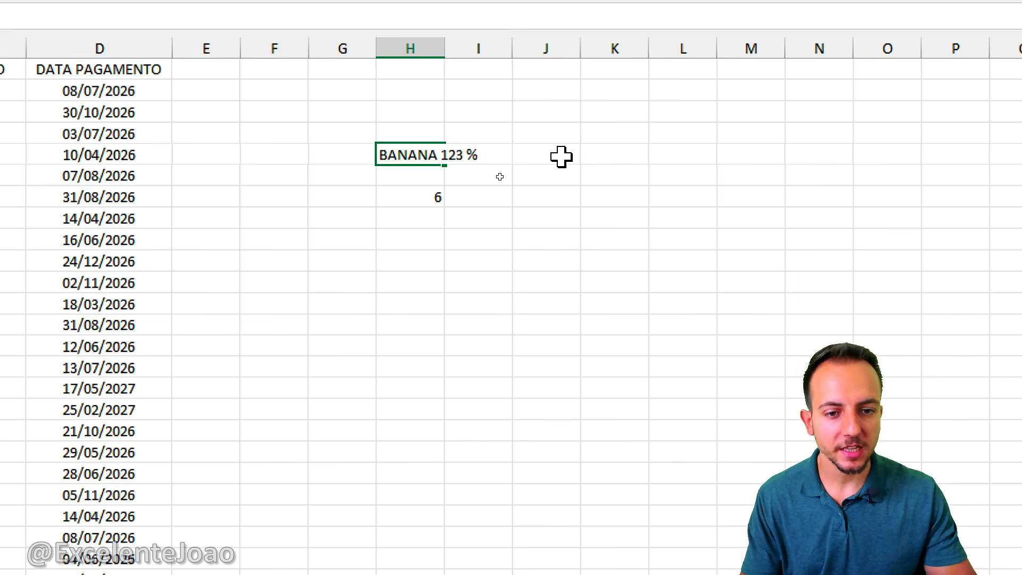
{"action": "key", "text": "Return"}
Step: Mark the extended sample text with pen arrows, circle its character count and erase the marks
{"action": "left_click_drag", "start_coordinate": [424, 226], "coordinate": [484, 198]}
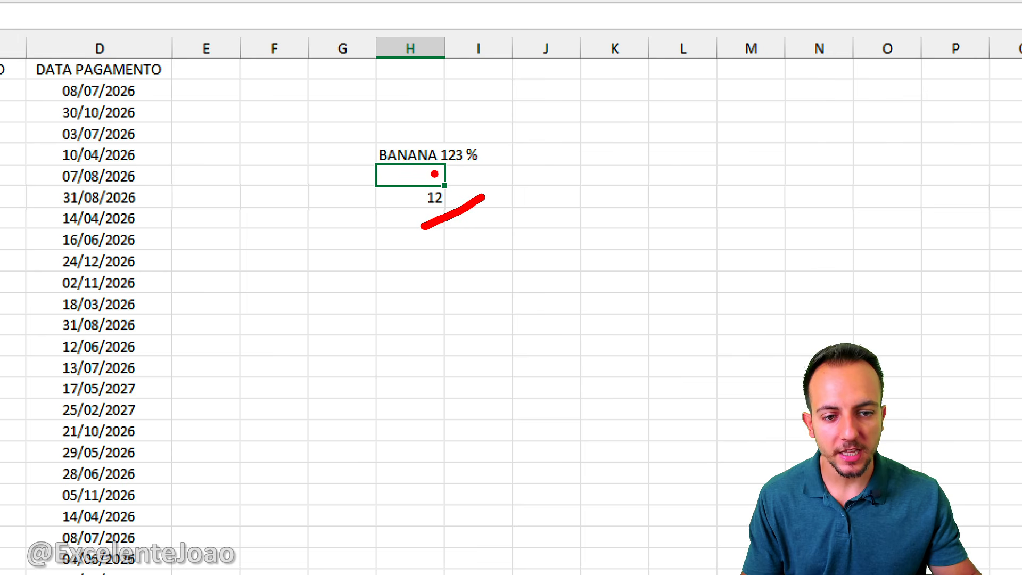
{"action": "left_click_drag", "start_coordinate": [375, 169], "coordinate": [512, 167]}
{"action": "left_click_drag", "start_coordinate": [434, 113], "coordinate": [434, 148]}
{"action": "left_click_drag", "start_coordinate": [420, 126], "coordinate": [516, 144]}
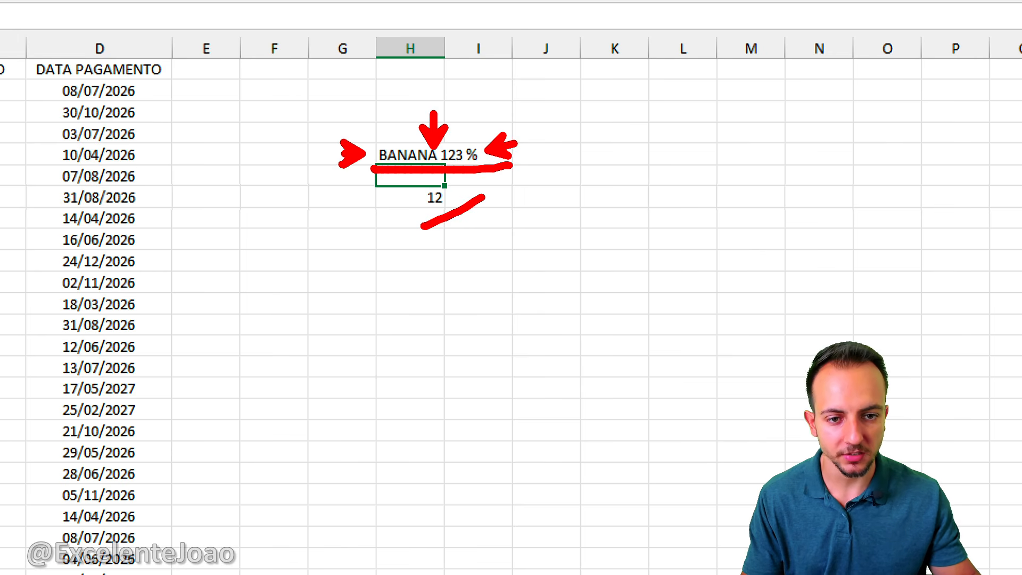
{"action": "left_click_drag", "start_coordinate": [403, 195], "coordinate": [408, 176]}
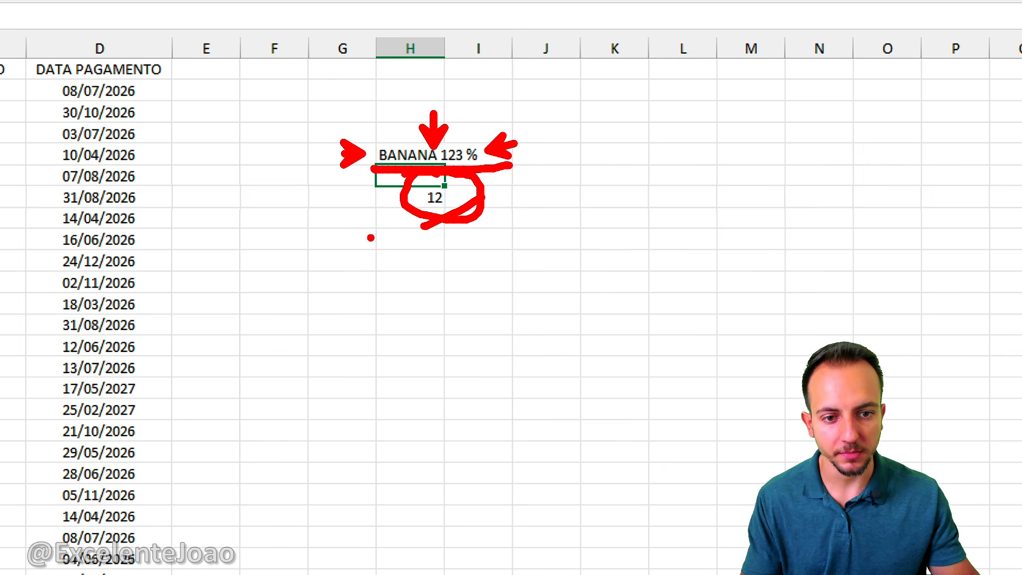
{"action": "key", "text": "Escape"}
Step: Delete the sample text and the NÚM.CARACT test formula from column H
{"action": "left_click_drag", "start_coordinate": [413, 113], "coordinate": [399, 282]}
{"action": "key", "text": "Delete"}
{"action": "left_click", "coordinate": [411, 195]}
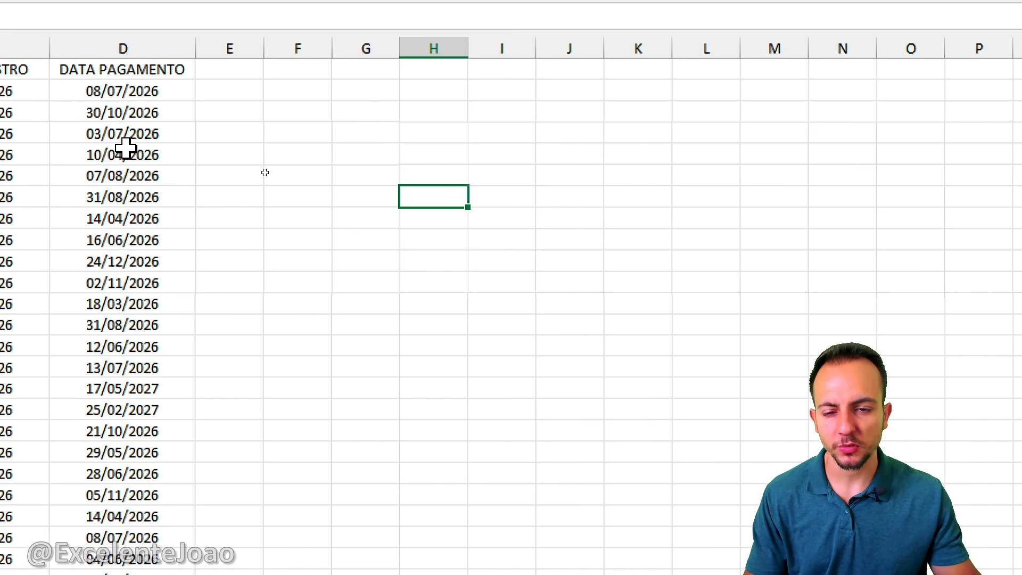
Step: Browse down through the boleto table and return to its header row
{"action": "left_click", "coordinate": [105, 70]}
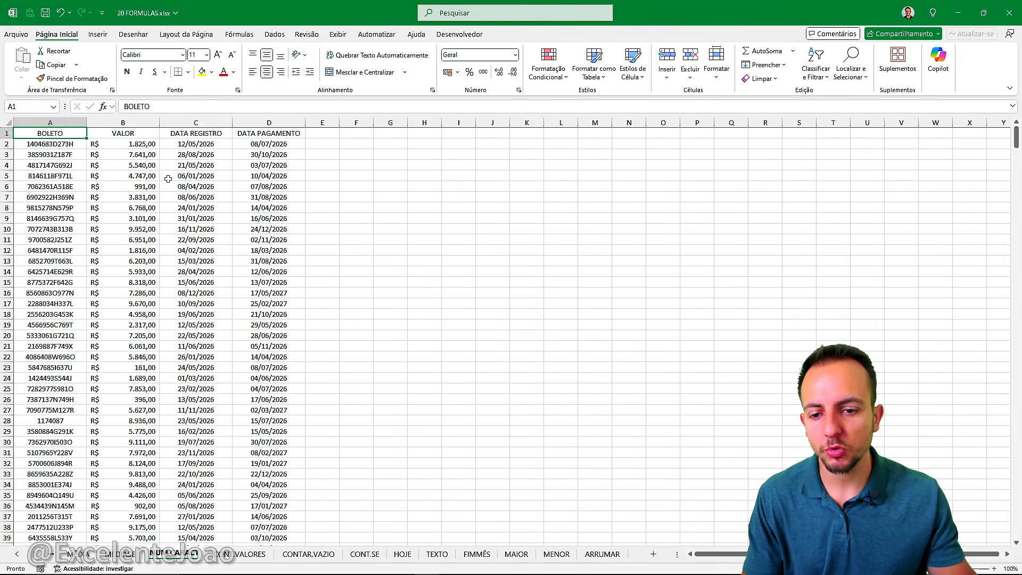
{"action": "scroll", "coordinate": [167, 183], "scroll_direction": "down", "scroll_amount": 20}
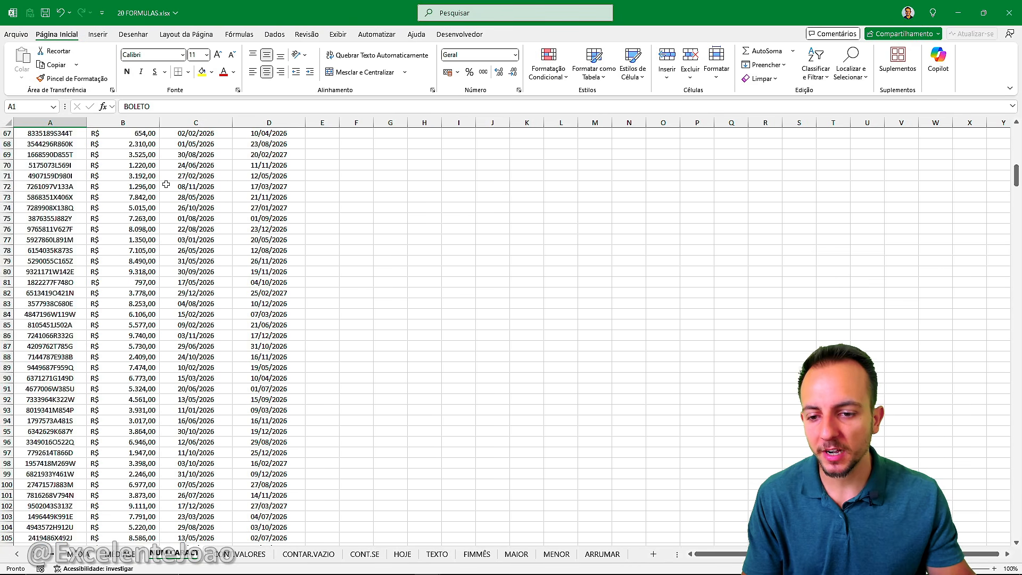
{"action": "scroll", "coordinate": [158, 214], "scroll_direction": "down", "scroll_amount": 20}
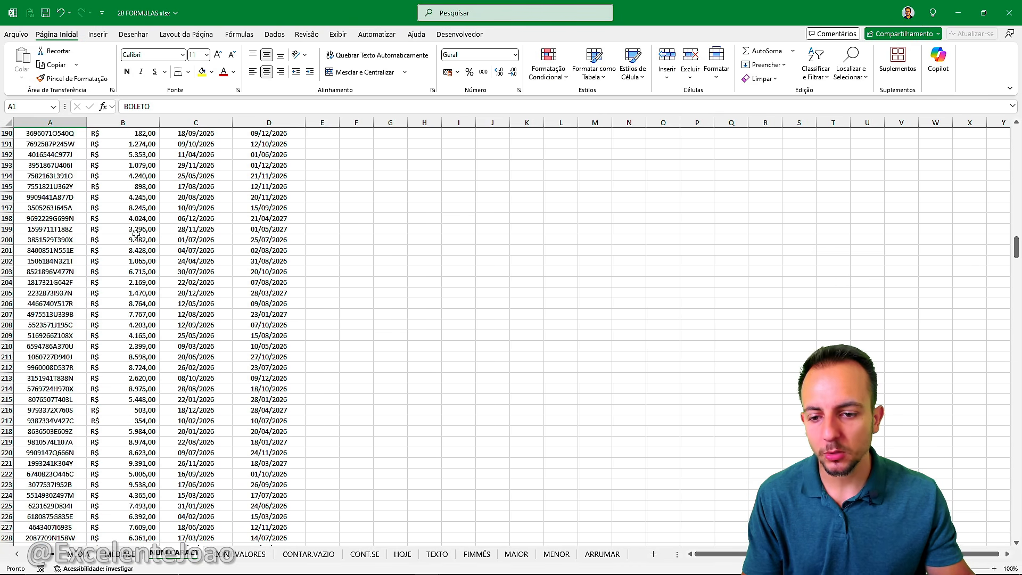
{"action": "scroll", "coordinate": [136, 234], "scroll_direction": "up", "scroll_amount": 20}
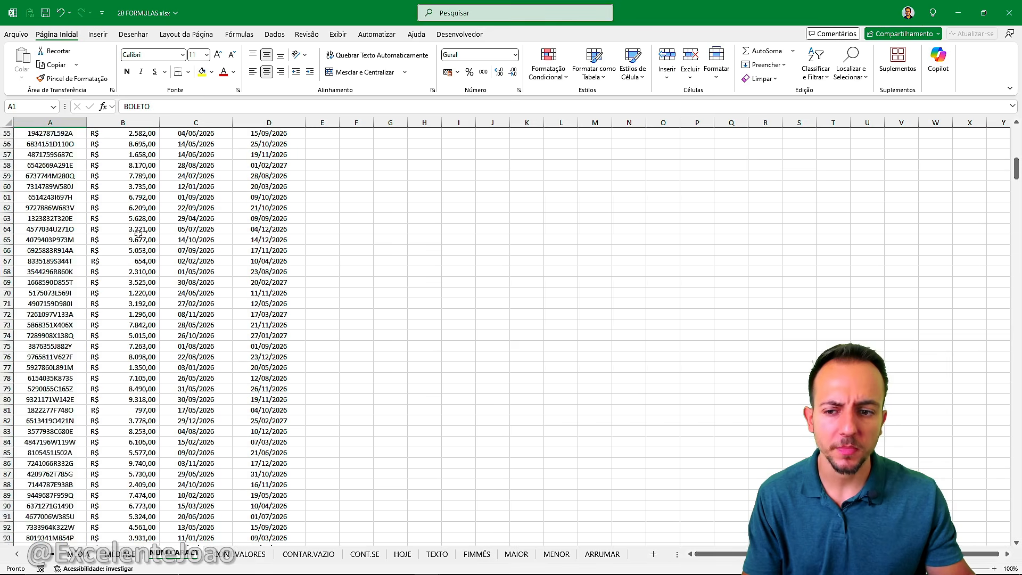
{"action": "scroll", "coordinate": [137, 197], "scroll_direction": "up", "scroll_amount": 5}
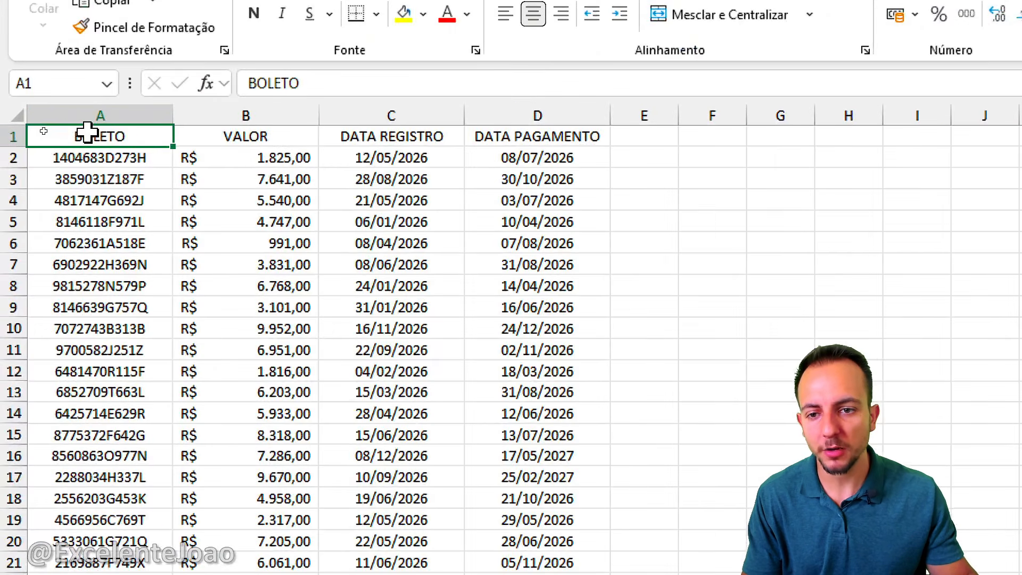
Step: Highlight the BOLETO, VALOR, DATA REGISTRO and DATA PAGAMENTO columns, the range A1:D11 and the boleto codes in A2:A11
{"action": "left_click", "coordinate": [46, 122]}
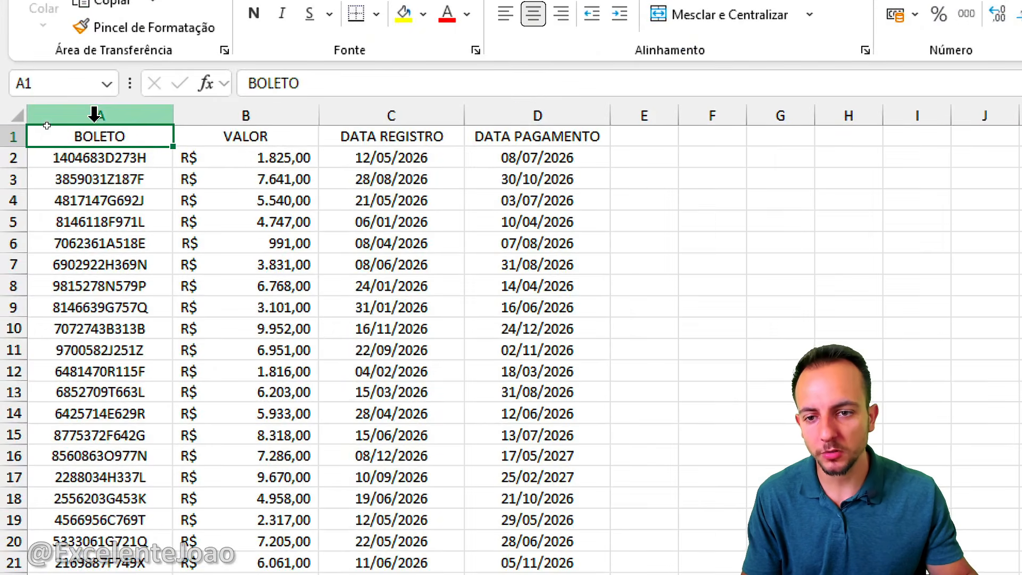
{"action": "left_click", "coordinate": [270, 112]}
{"action": "left_click", "coordinate": [369, 112]}
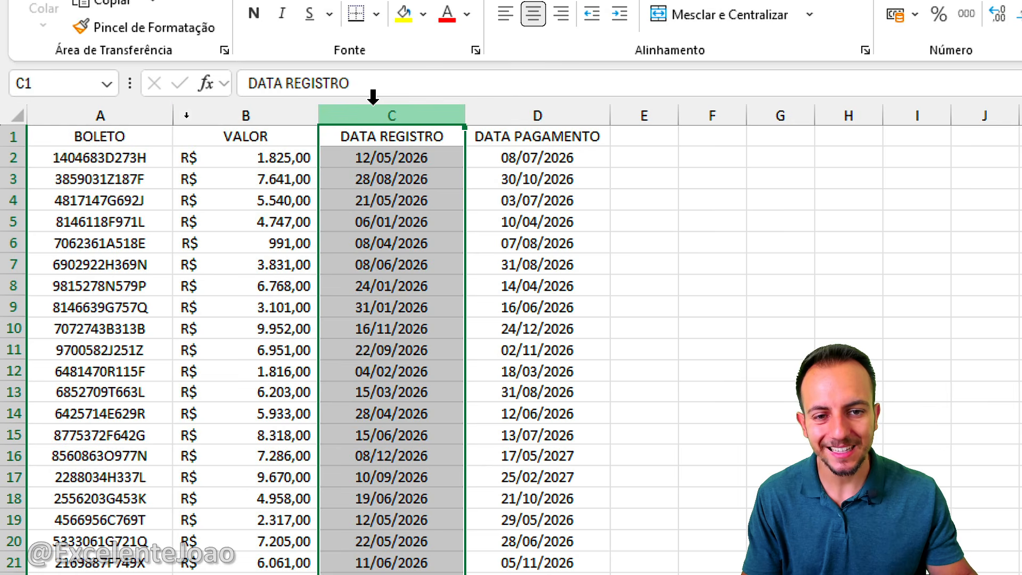
{"action": "left_click", "coordinate": [510, 113]}
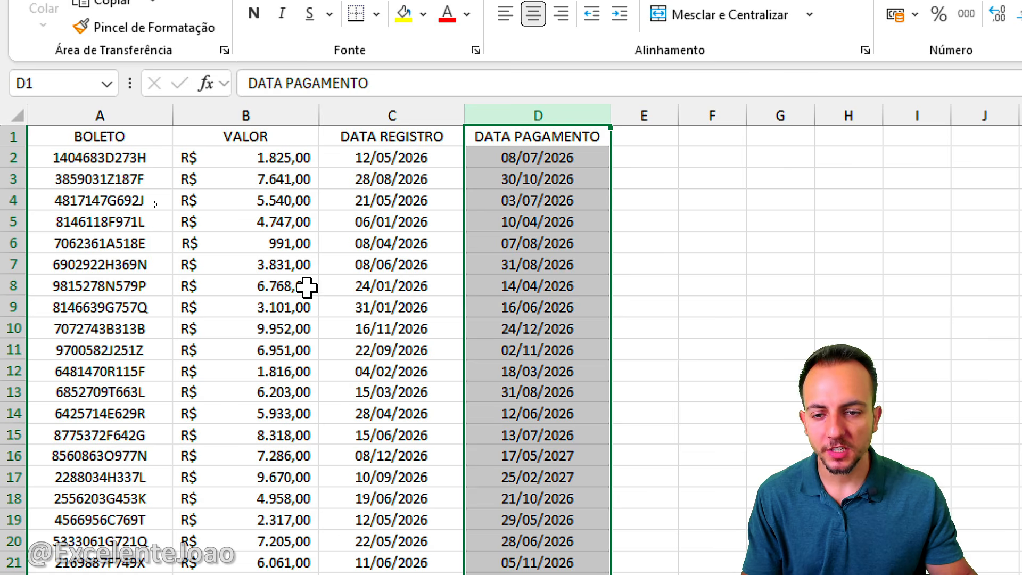
{"action": "left_click", "coordinate": [134, 137]}
{"action": "left_click_drag", "start_coordinate": [134, 138], "coordinate": [582, 343]}
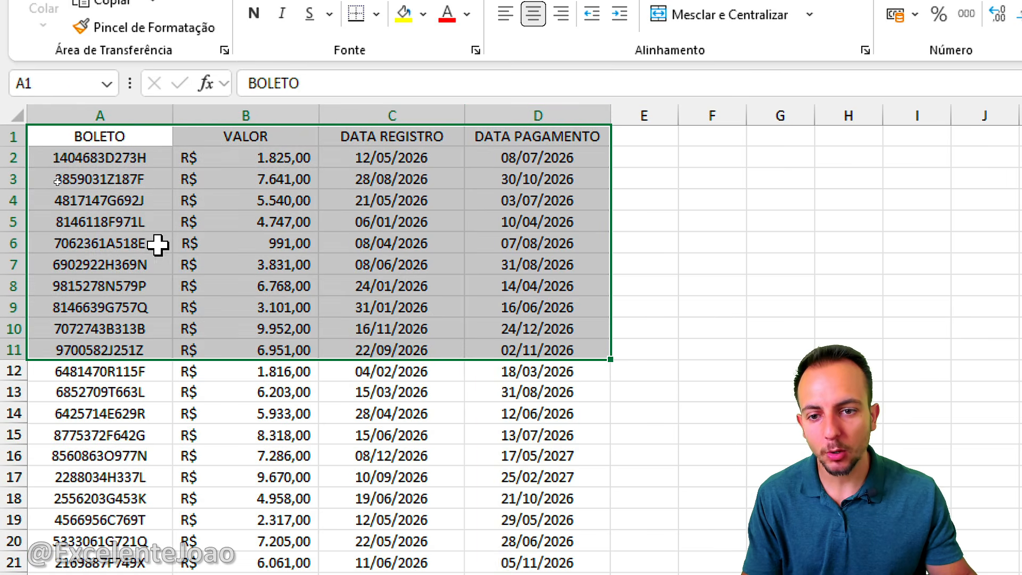
{"action": "left_click", "coordinate": [110, 237]}
{"action": "left_click", "coordinate": [142, 158]}
{"action": "left_click_drag", "start_coordinate": [141, 159], "coordinate": [125, 354]}
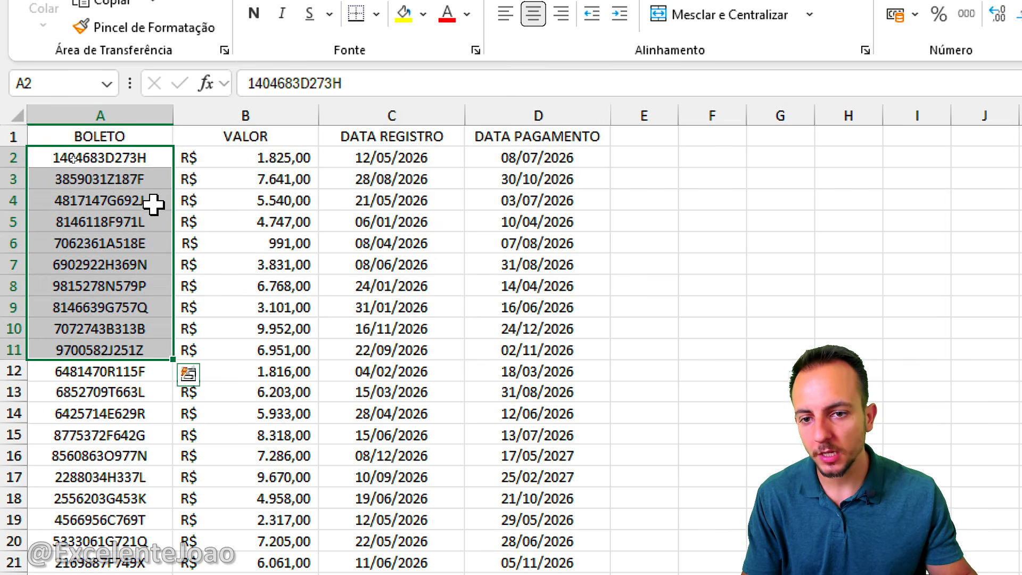
{"action": "left_click", "coordinate": [143, 160]}
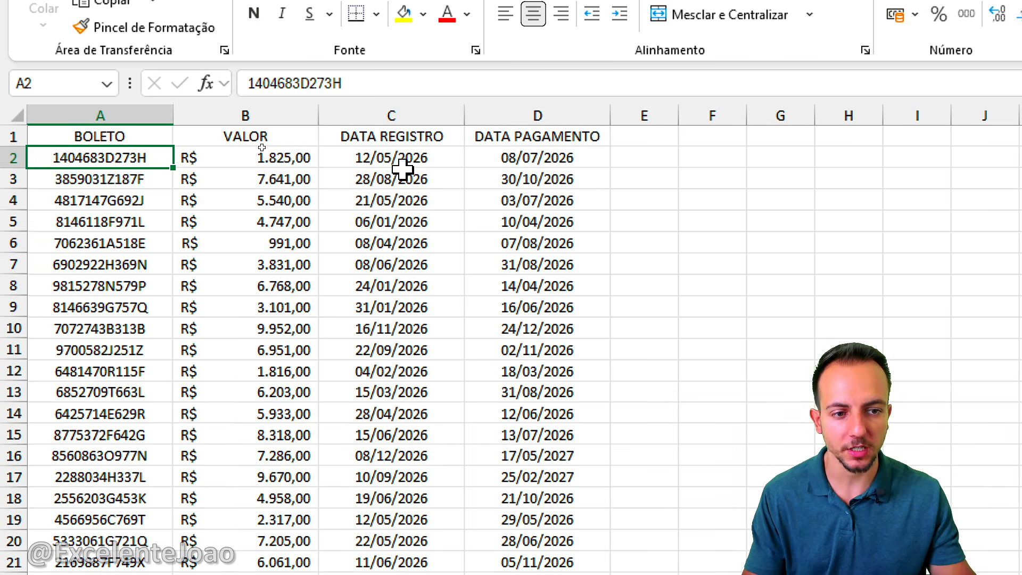
Step: Enter the formula =NÚM.CARACT(A2) in E2 to count the characters of the first boleto code
{"action": "left_click", "coordinate": [424, 155]}
{"action": "type", "text": "=N"}
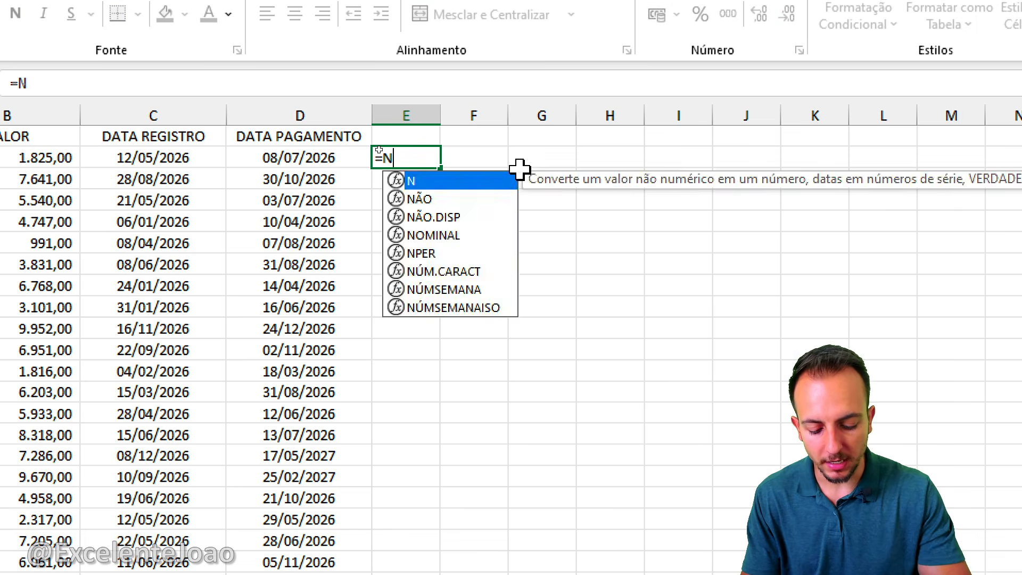
{"action": "type", "text": "ÚM"}
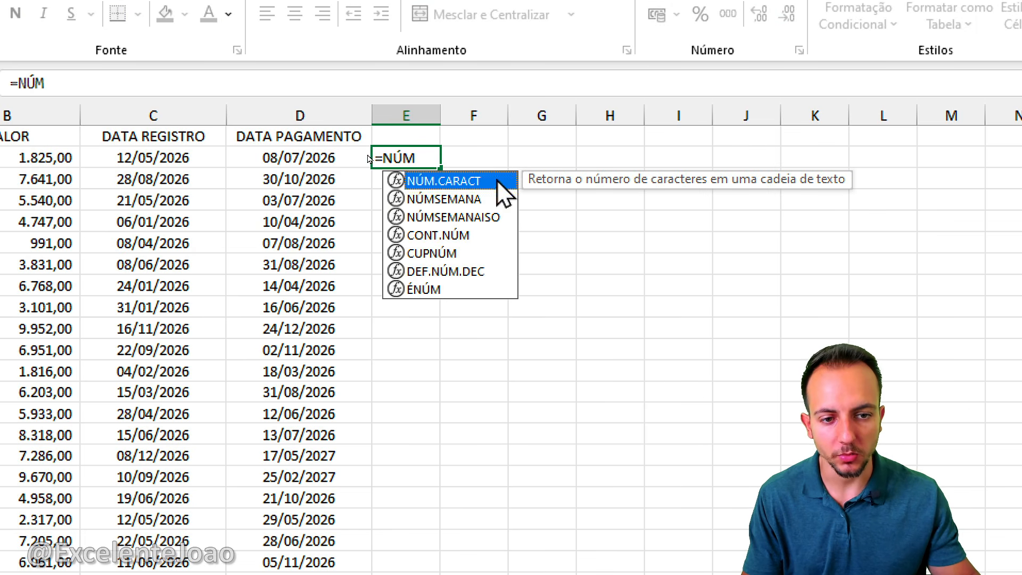
{"action": "double_click", "coordinate": [498, 181]}
{"action": "left_click", "coordinate": [91, 160]}
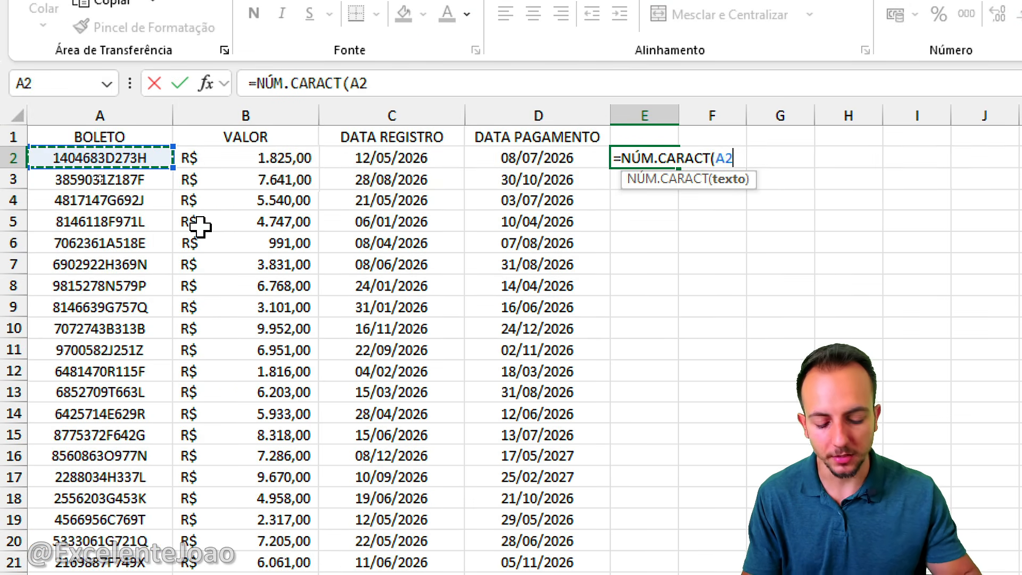
{"action": "key", "text": "Return"}
Step: Fill the NÚM.CARACT formula from E2 down to E9
{"action": "left_click", "coordinate": [669, 161]}
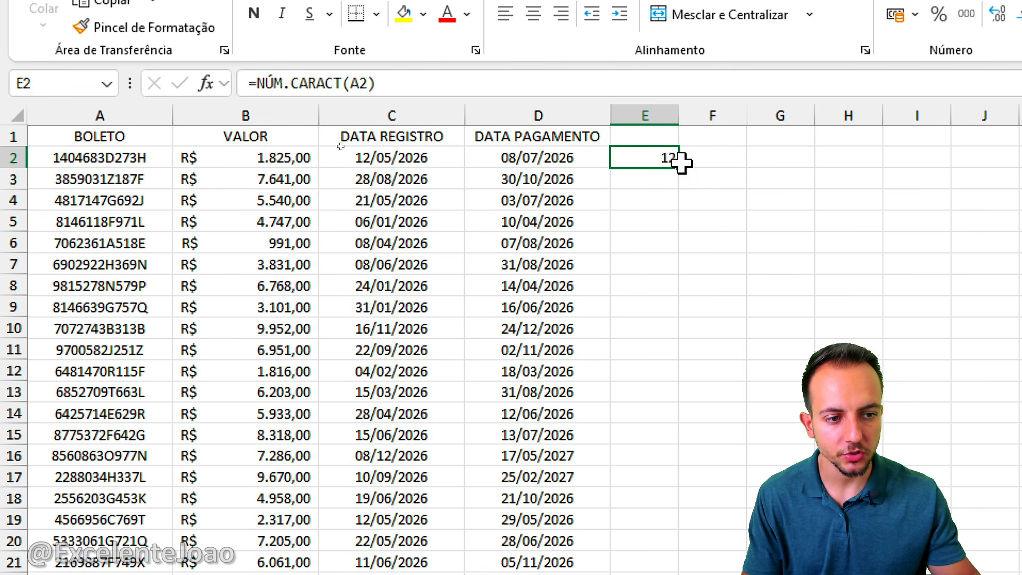
{"action": "left_click_drag", "start_coordinate": [679, 170], "coordinate": [679, 307]}
{"action": "left_click", "coordinate": [746, 292]}
Step: Bracket the codes and counts of rows 2 to 9 with the pen, handwrite 11, 5 and 9 beside them, and erase the marks
{"action": "left_click_drag", "start_coordinate": [700, 188], "coordinate": [711, 313]}
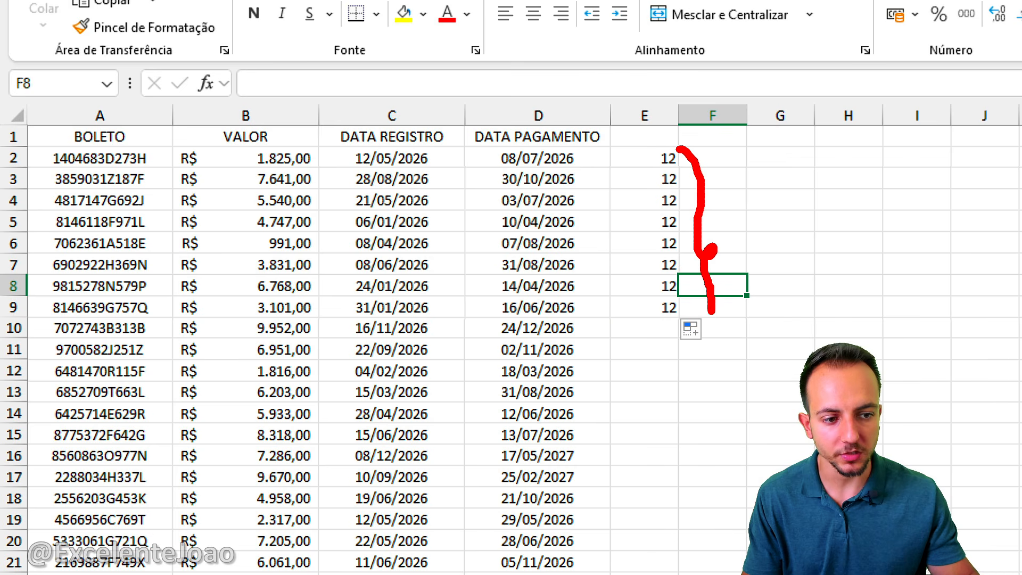
{"action": "left_click_drag", "start_coordinate": [146, 156], "coordinate": [171, 264]}
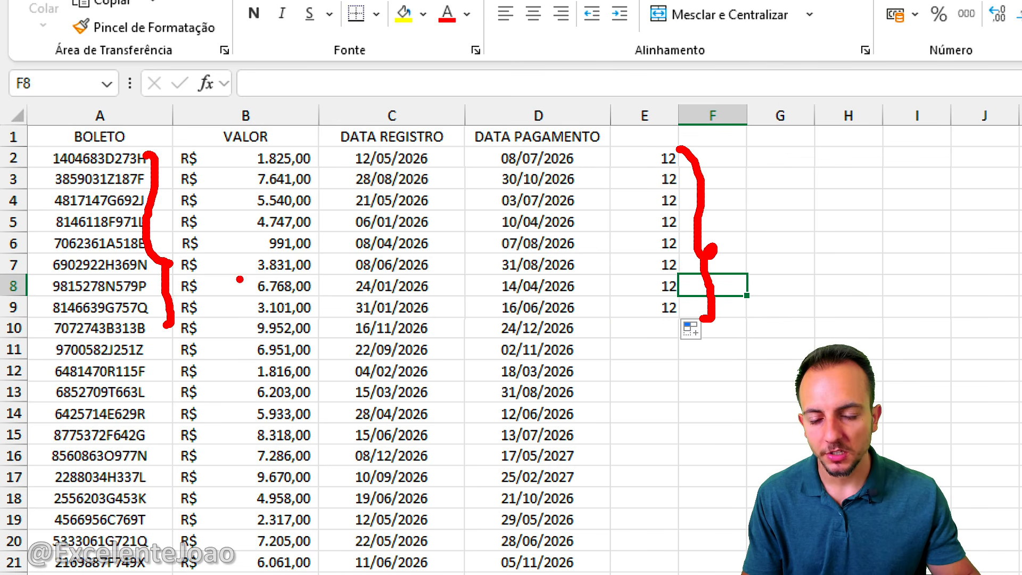
{"action": "left_click_drag", "start_coordinate": [750, 260], "coordinate": [776, 201]}
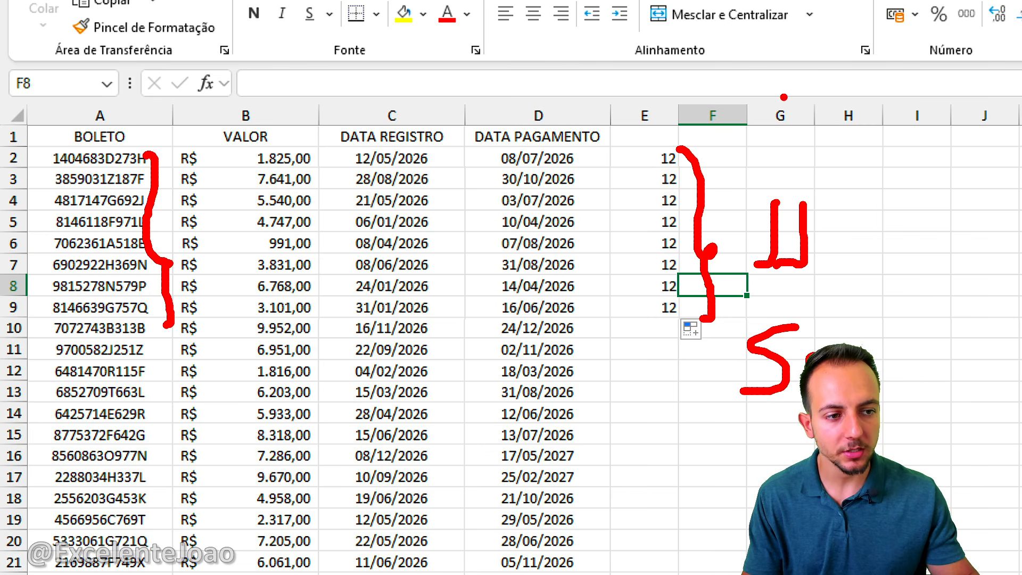
{"action": "mouse_move", "coordinate": [784, 97]}
{"action": "left_mouse_down"}
{"action": "mouse_move", "coordinate": [796, 120]}
{"action": "mouse_move", "coordinate": [783, 163]}
{"action": "mouse_move", "coordinate": [672, 250]}
{"action": "mouse_move", "coordinate": [734, 171]}
{"action": "left_mouse_up"}
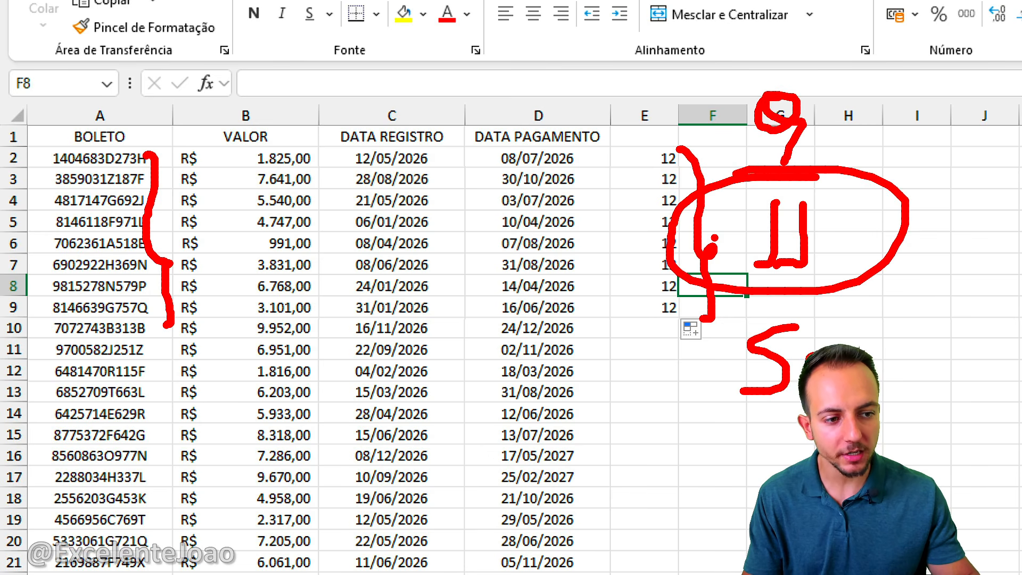
{"action": "key", "text": "Escape"}
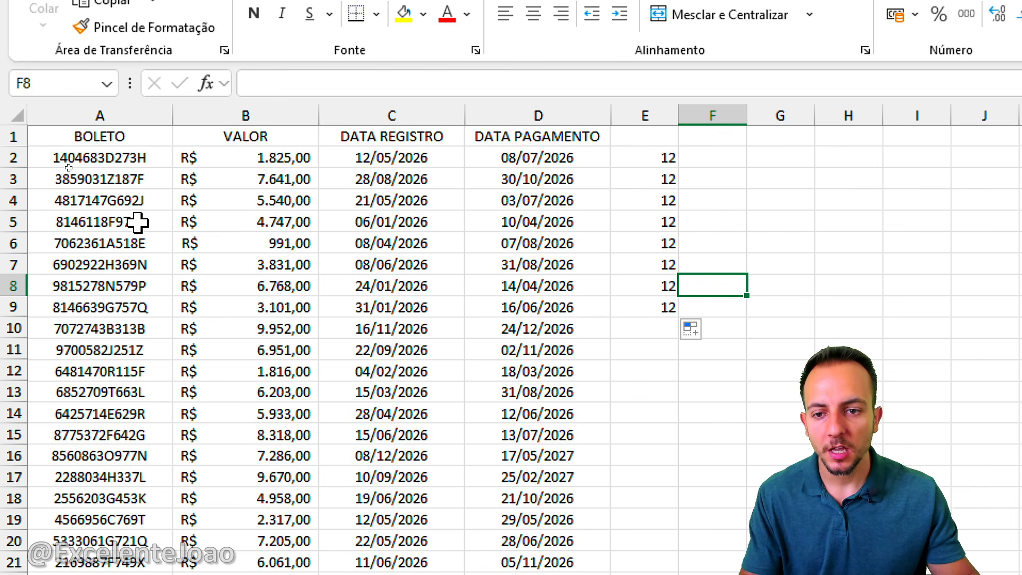
Step: Circle the area by the BOLETO header, box and link the codes in A5 and A16 with the pen, and erase the marks
{"action": "key", "text": "ctrl+2"}
{"action": "left_click_drag", "start_coordinate": [149, 99], "coordinate": [152, 145]}
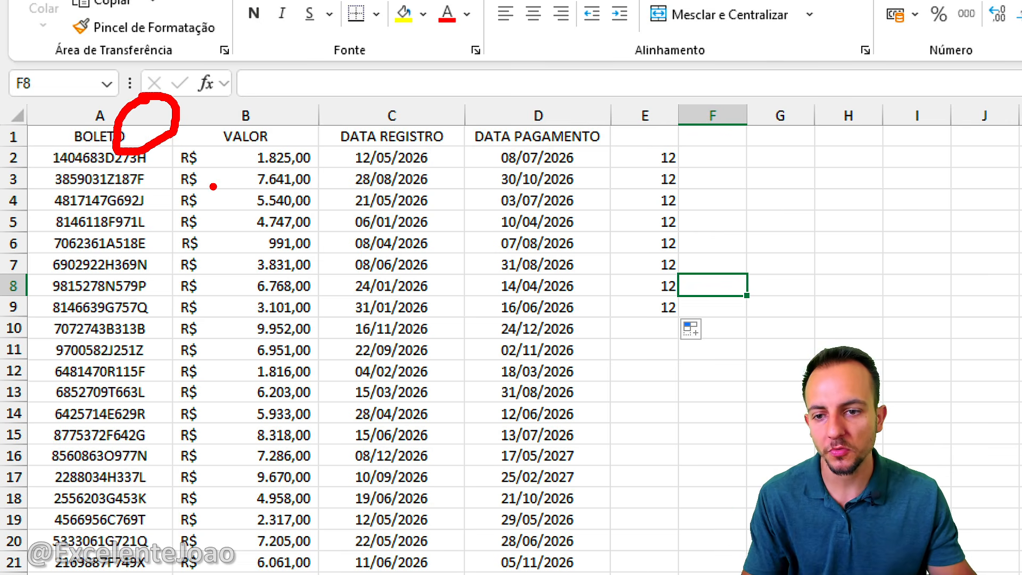
{"action": "key", "text": "Escape"}
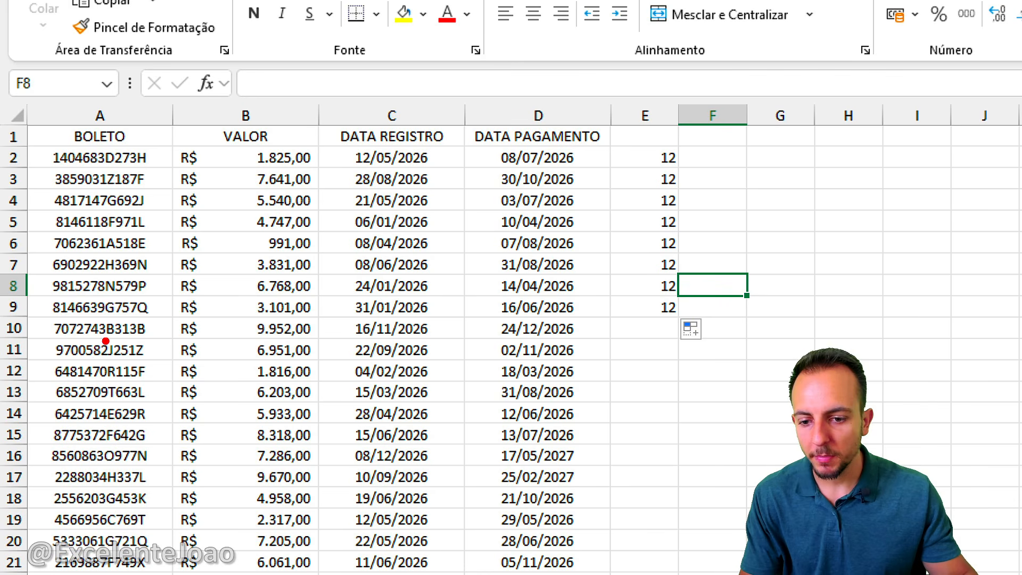
{"action": "left_click_drag", "start_coordinate": [32, 438], "coordinate": [158, 471]}
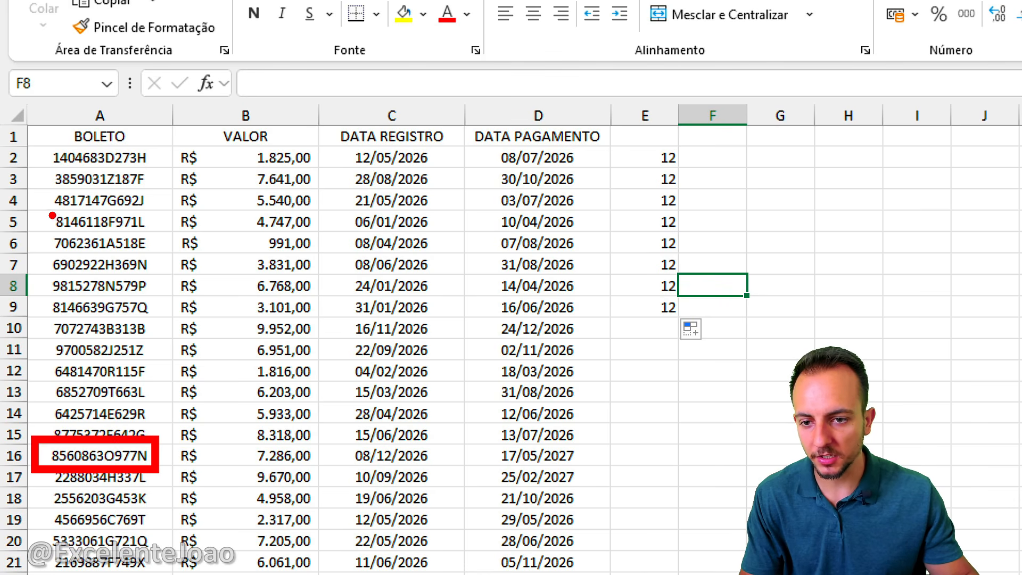
{"action": "mouse_move", "coordinate": [47, 206]}
{"action": "left_mouse_down"}
{"action": "mouse_move", "coordinate": [153, 238]}
{"action": "mouse_move", "coordinate": [158, 437]}
{"action": "left_mouse_up"}
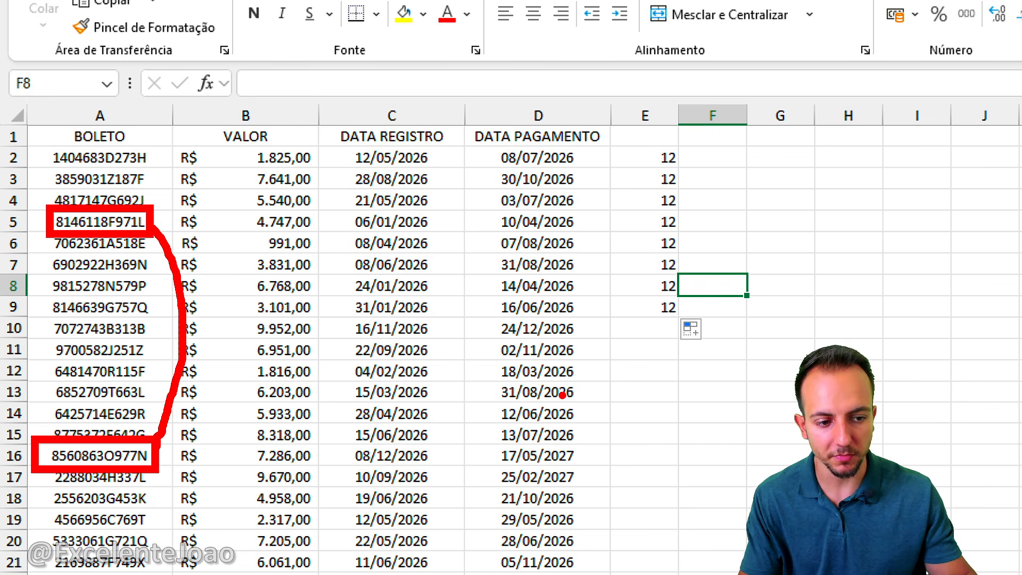
{"action": "key", "text": "Escape"}
Step: Extend the NÚM.CARACT formula from E9 down to E19
{"action": "left_click", "coordinate": [648, 313]}
{"action": "left_click_drag", "start_coordinate": [679, 319], "coordinate": [673, 520]}
{"action": "left_click", "coordinate": [645, 498]}
{"action": "left_click", "coordinate": [781, 520]}
Step: Draw a pen line beside the character counts in column E and erase it
{"action": "key", "text": "ctrl+2"}
{"action": "left_click_drag", "start_coordinate": [708, 447], "coordinate": [697, 531]}
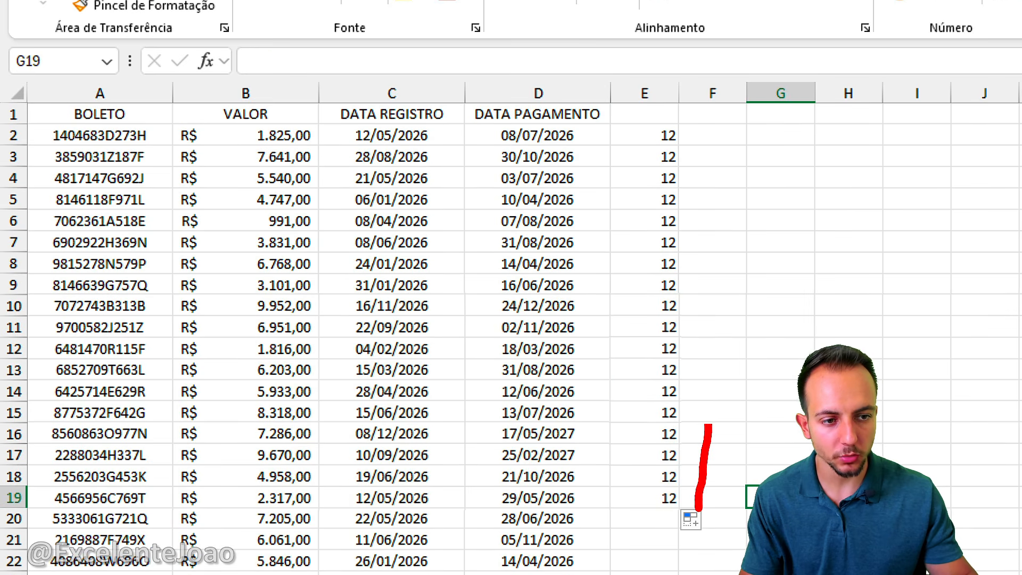
{"action": "left_click_drag", "start_coordinate": [708, 426], "coordinate": [720, 126]}
{"action": "key", "text": "Escape"}
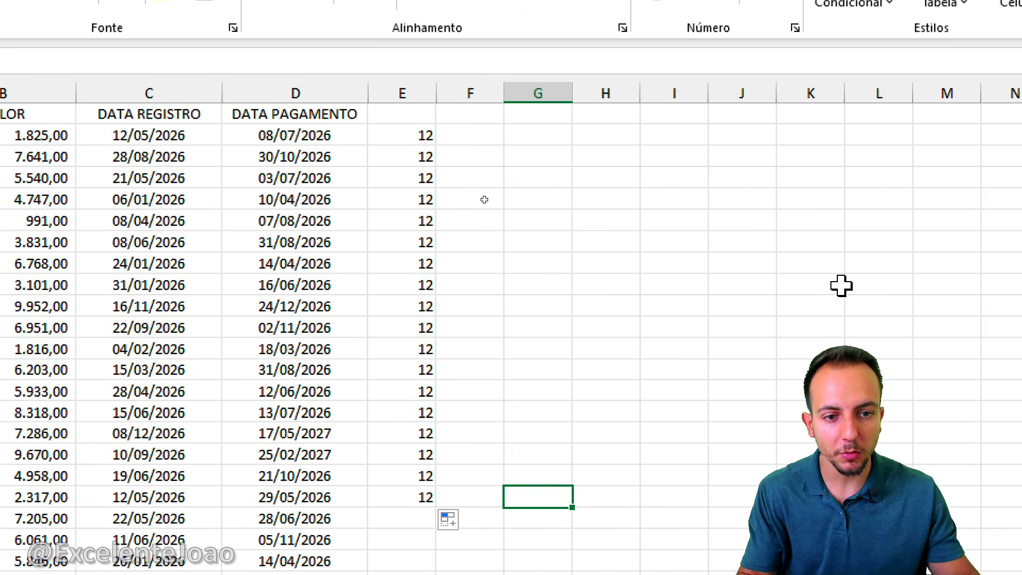
Step: Select E19, sketch its fill handle and the plus-shaped cursor with the pen, and erase the marks
{"action": "left_click", "coordinate": [667, 154]}
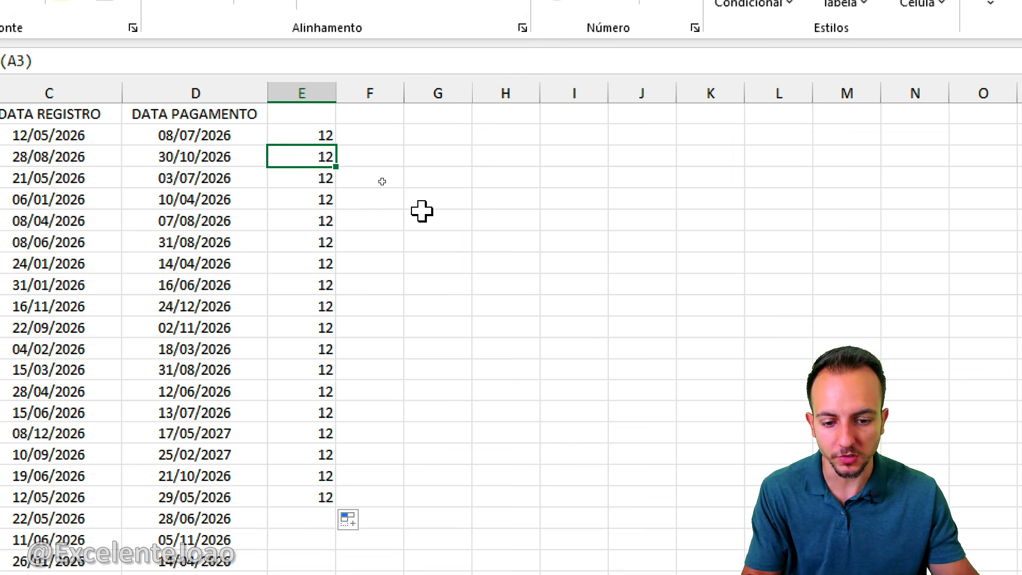
{"action": "left_click", "coordinate": [303, 137]}
{"action": "left_click", "coordinate": [318, 492]}
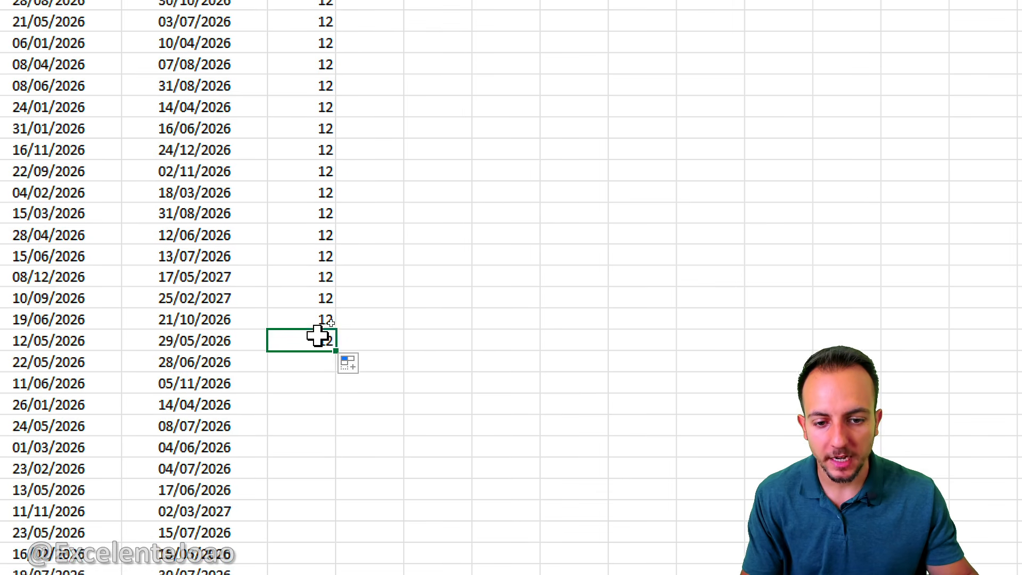
{"action": "mouse_move", "coordinate": [349, 344]}
{"action": "left_mouse_down"}
{"action": "mouse_move", "coordinate": [365, 402]}
{"action": "mouse_move", "coordinate": [446, 348]}
{"action": "left_mouse_up"}
{"action": "left_click_drag", "start_coordinate": [391, 352], "coordinate": [413, 417]}
{"action": "left_click_drag", "start_coordinate": [338, 451], "coordinate": [338, 511]}
{"action": "left_click_drag", "start_coordinate": [326, 493], "coordinate": [348, 493]}
{"action": "key", "text": "Escape"}
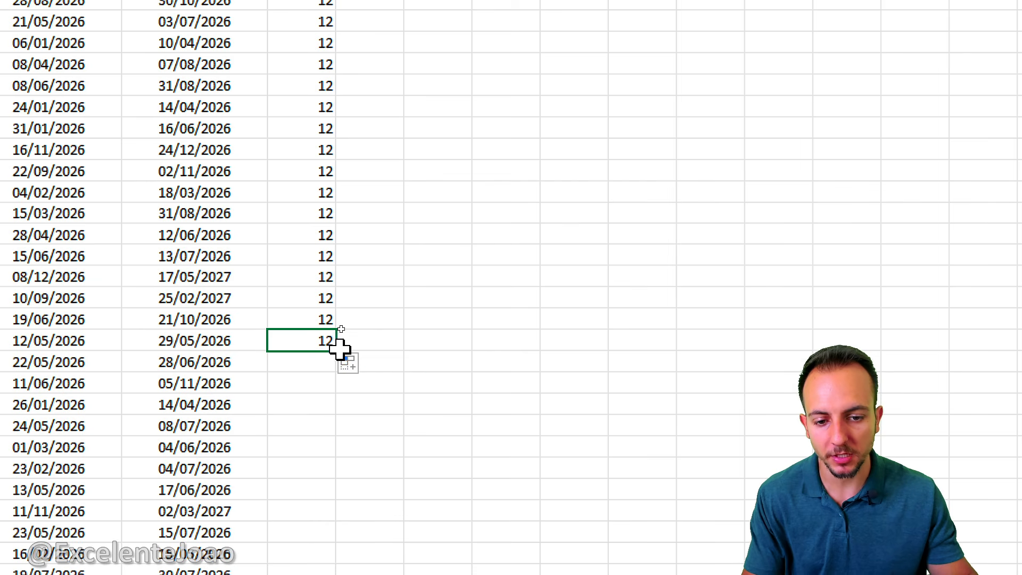
Step: Auto-fill the NÚM.CARACT formula from E19 down the remaining rows of the table
{"action": "double_click", "coordinate": [341, 348]}
{"action": "left_click", "coordinate": [292, 346]}
{"action": "scroll", "coordinate": [299, 287], "scroll_direction": "down", "scroll_amount": 4}
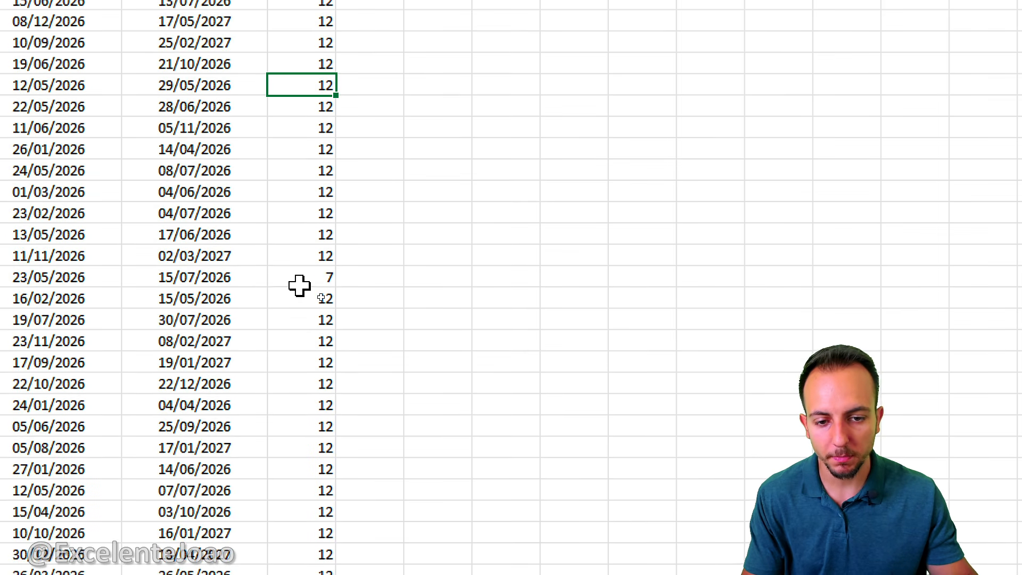
Step: Mark the character count in E28 and the boleto code in its highlighted row with the pen, and erase the marks
{"action": "key", "text": "ctrl+2"}
{"action": "mouse_move", "coordinate": [351, 278]}
{"action": "left_mouse_down"}
{"action": "mouse_move", "coordinate": [314, 306]}
{"action": "mouse_move", "coordinate": [280, 290]}
{"action": "left_mouse_up"}
{"action": "key", "text": "Escape"}
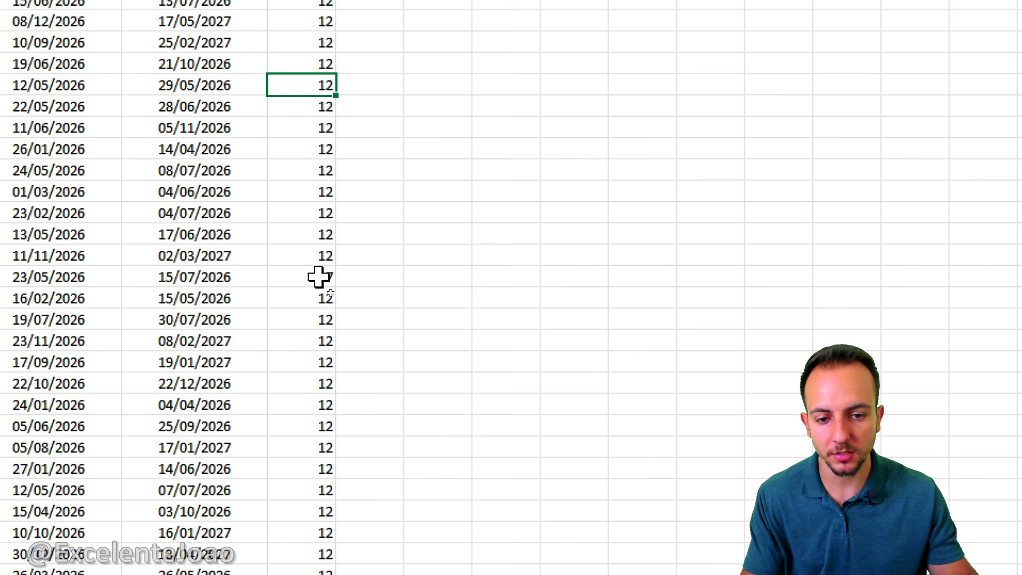
{"action": "left_click", "coordinate": [320, 277]}
{"action": "key", "text": "shift+space"}
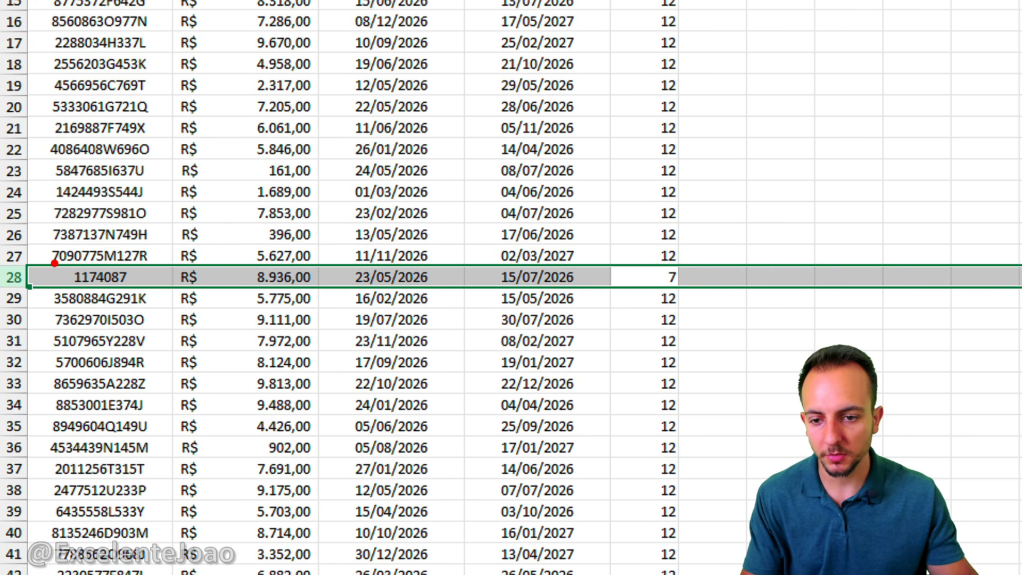
{"action": "left_click_drag", "start_coordinate": [55, 263], "coordinate": [141, 299]}
{"action": "key", "text": "Escape"}
Step: Circle the counts in E48:E49, connect them to their boleto codes with a pen line, and erase the marks
{"action": "scroll", "coordinate": [456, 304], "scroll_direction": "down", "scroll_amount": 9}
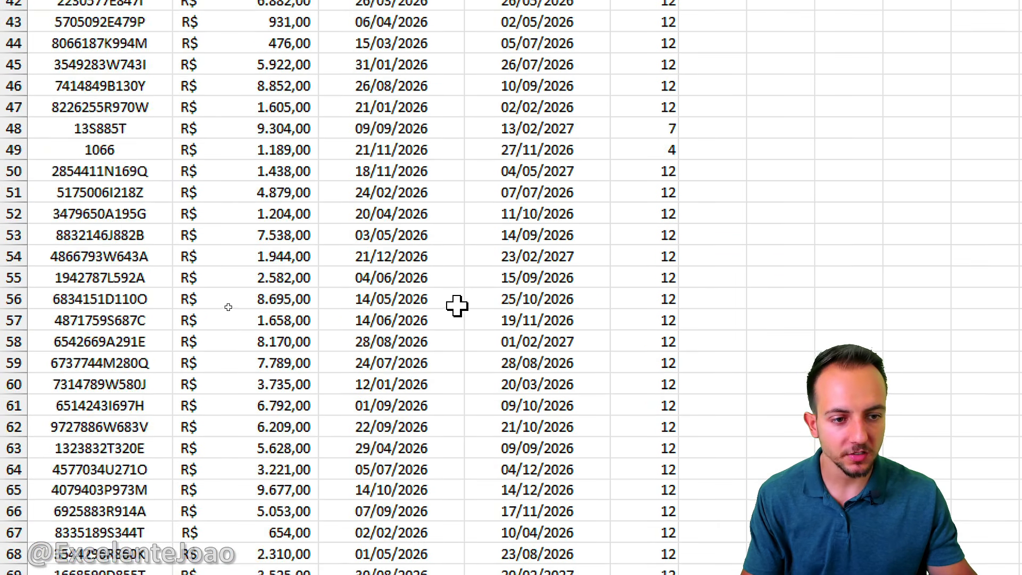
{"action": "scroll", "coordinate": [575, 304], "scroll_direction": "up", "scroll_amount": 1}
{"action": "mouse_move", "coordinate": [684, 176]}
{"action": "left_mouse_down"}
{"action": "mouse_move", "coordinate": [672, 228]}
{"action": "mouse_move", "coordinate": [692, 181]}
{"action": "mouse_move", "coordinate": [411, 203]}
{"action": "mouse_move", "coordinate": [131, 201]}
{"action": "left_mouse_up"}
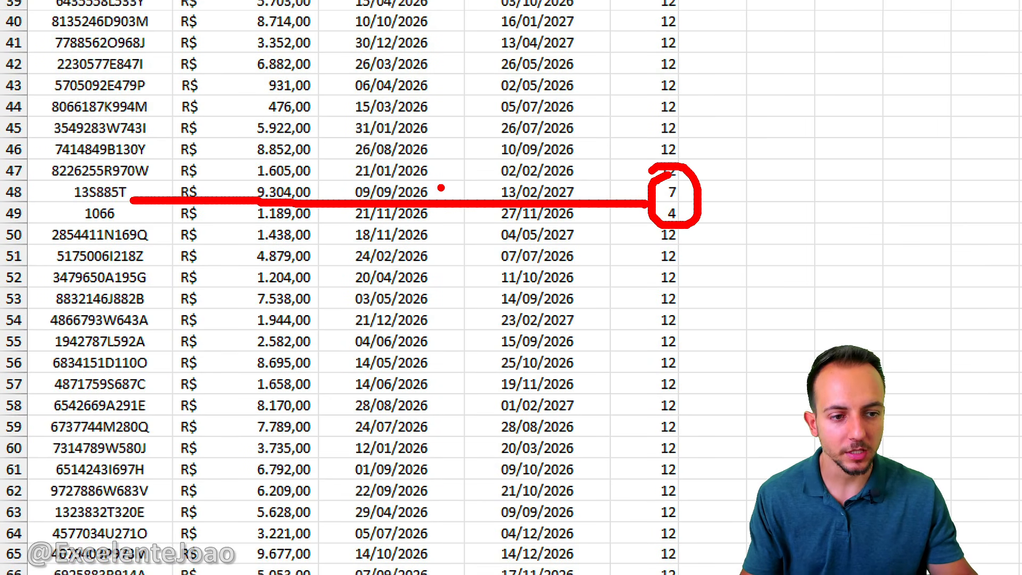
{"action": "key", "text": "Escape"}
{"action": "scroll", "coordinate": [571, 206], "scroll_direction": "down", "scroll_amount": 20}
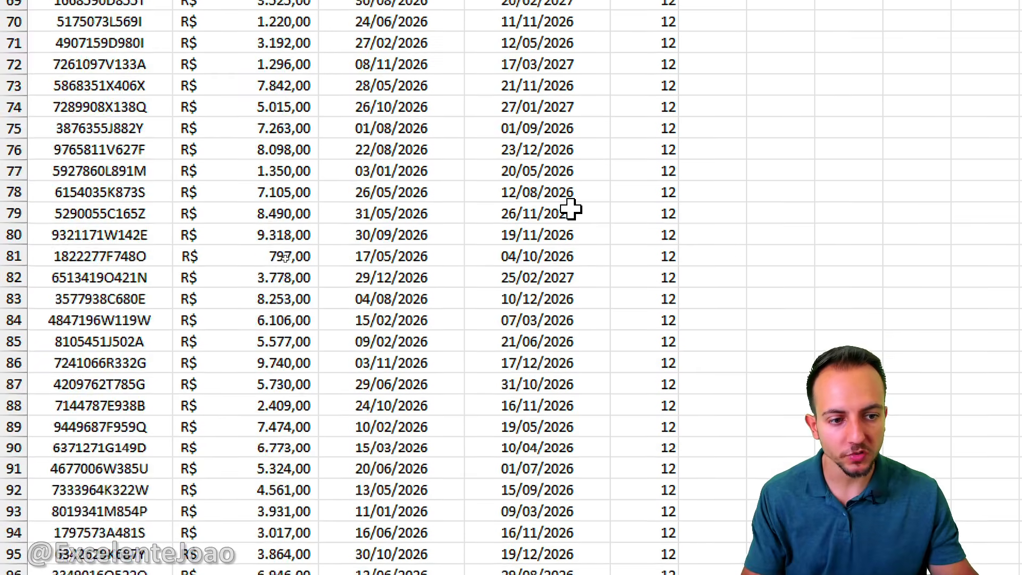
Step: Circle the character count in E151, connect it to its boleto code with a pen line, and erase the marks
{"action": "scroll", "coordinate": [575, 210], "scroll_direction": "down", "scroll_amount": 15}
{"action": "scroll", "coordinate": [586, 229], "scroll_direction": "up", "scroll_amount": 3}
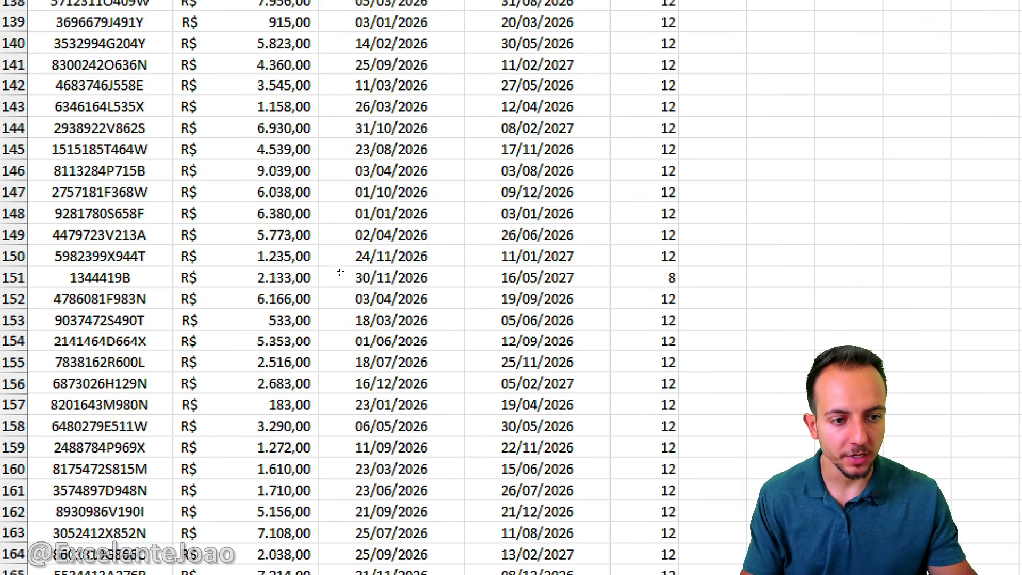
{"action": "key", "text": "ctrl+2"}
{"action": "mouse_move", "coordinate": [666, 241]}
{"action": "left_mouse_down"}
{"action": "mouse_move", "coordinate": [689, 246]}
{"action": "mouse_move", "coordinate": [658, 246]}
{"action": "left_mouse_up"}
{"action": "left_click_drag", "start_coordinate": [654, 278], "coordinate": [142, 282]}
{"action": "key", "text": "Escape"}
Step: Enter the header NUM CARACT in E1 and widen column E to fit it
{"action": "scroll", "coordinate": [341, 291], "scroll_direction": "up", "scroll_amount": 20}
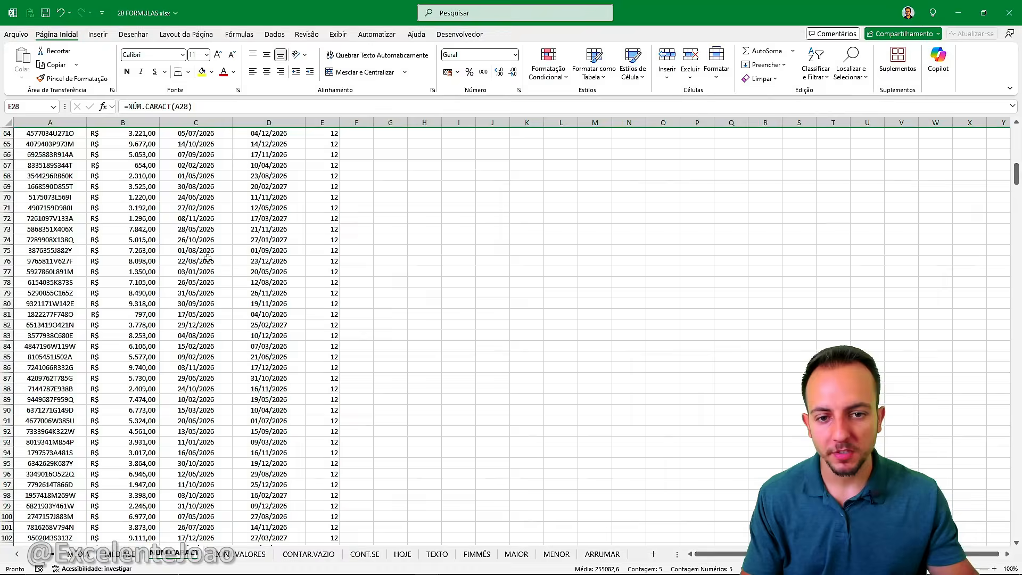
{"action": "scroll", "coordinate": [208, 260], "scroll_direction": "up", "scroll_amount": 20}
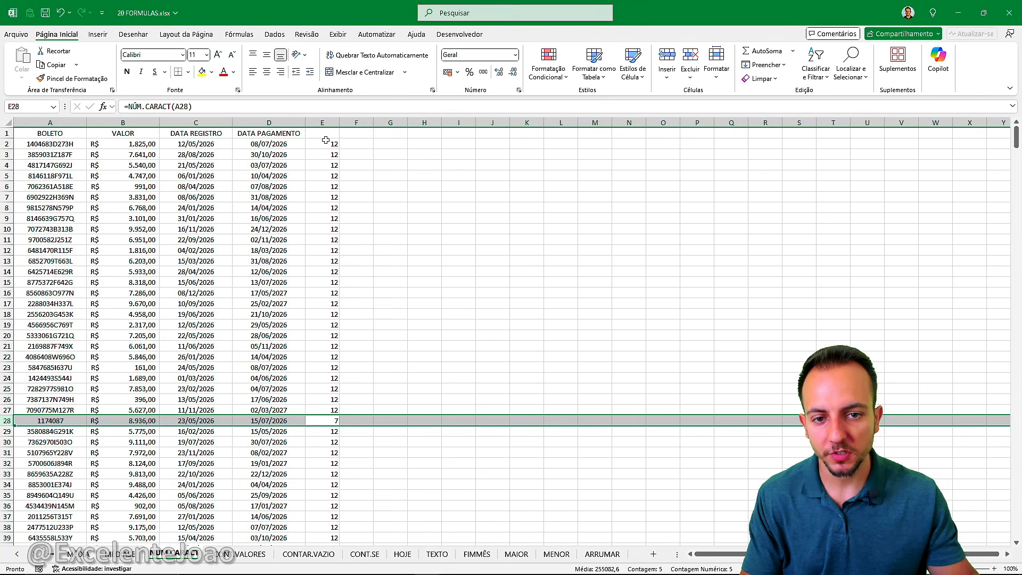
{"action": "left_click", "coordinate": [324, 134]}
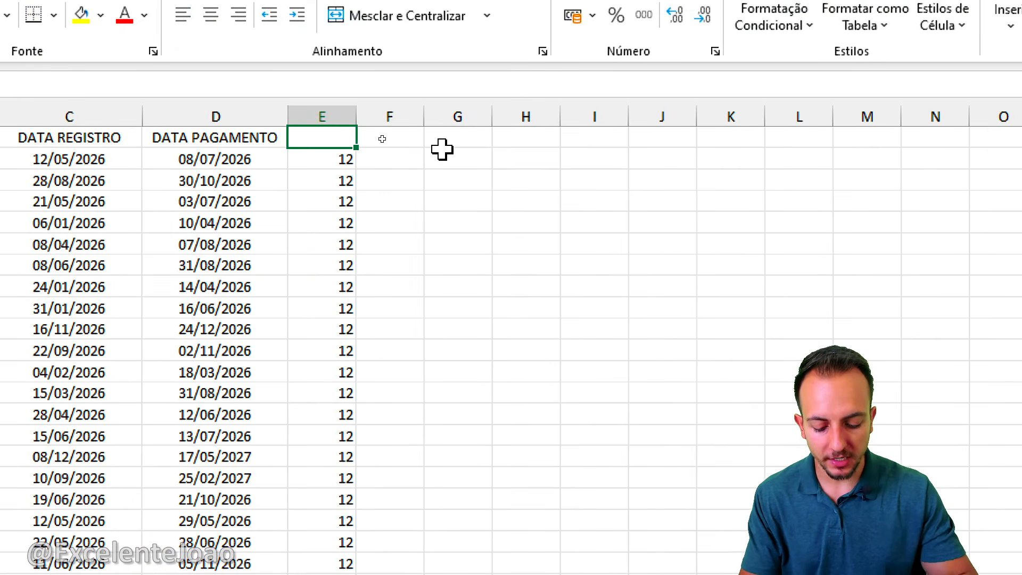
{"action": "type", "text": "CONFERENCIA"}
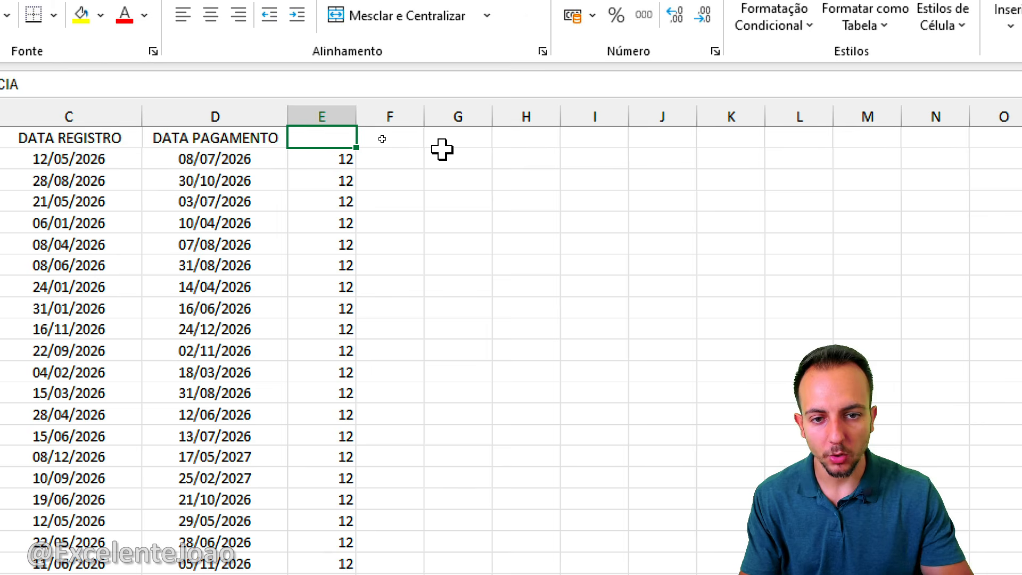
{"action": "type", "text": "NUM CAR"}
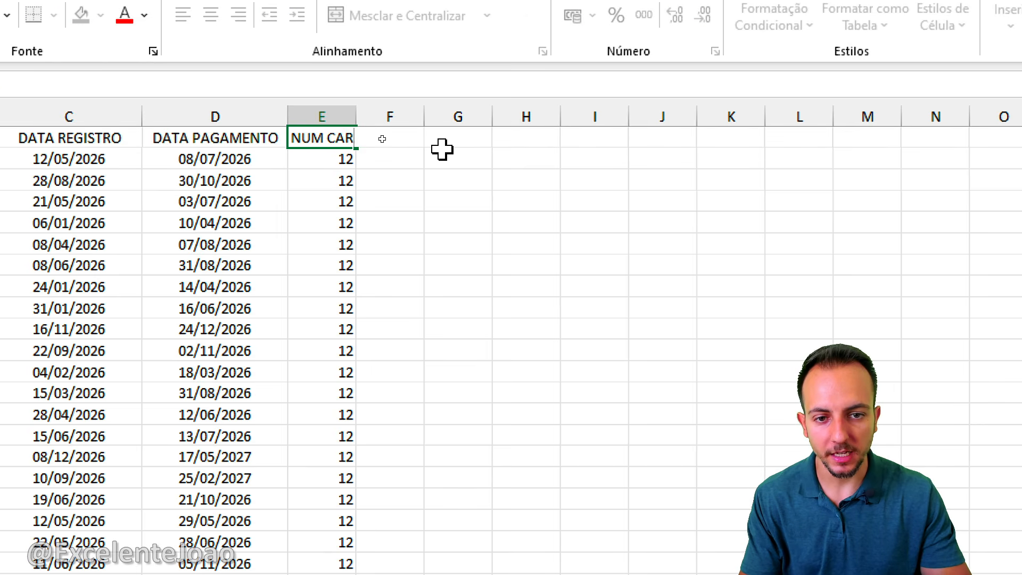
{"action": "type", "text": "ACT"}
{"action": "key", "text": "Return"}
{"action": "left_click_drag", "start_coordinate": [357, 115], "coordinate": [427, 116]}
{"action": "left_click_drag", "start_coordinate": [355, 115], "coordinate": [101, 133]}
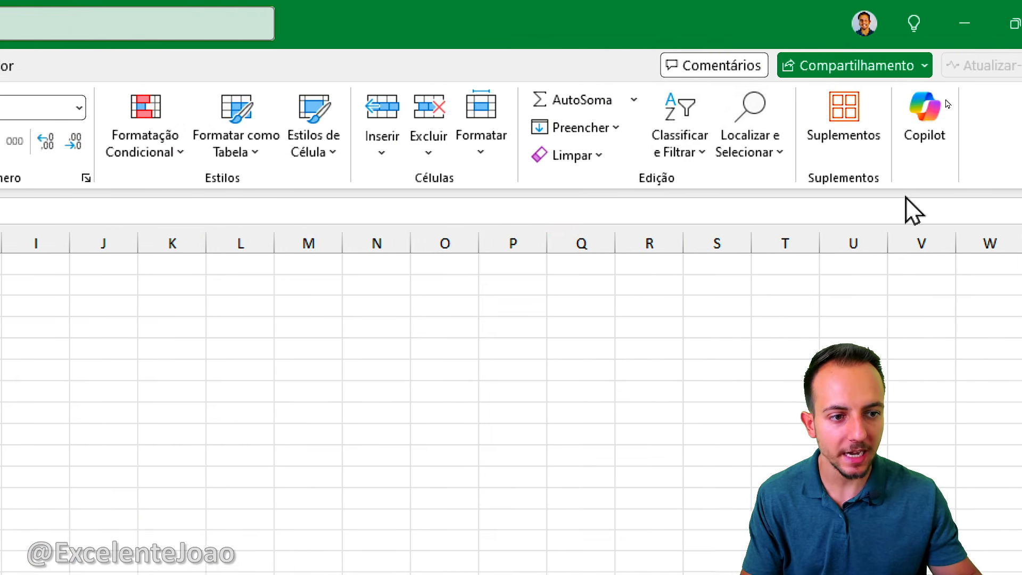
Step: Turn on filters for the table and filter the NUM CARACT column to exclude 12
{"action": "left_click", "coordinate": [618, 155]}
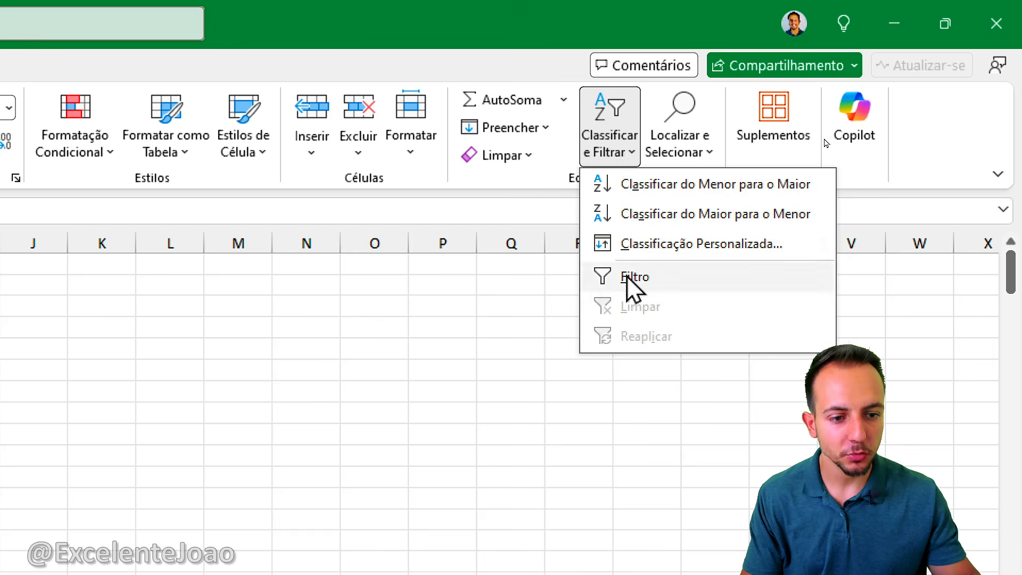
{"action": "left_click", "coordinate": [607, 276]}
{"action": "left_click", "coordinate": [174, 370]}
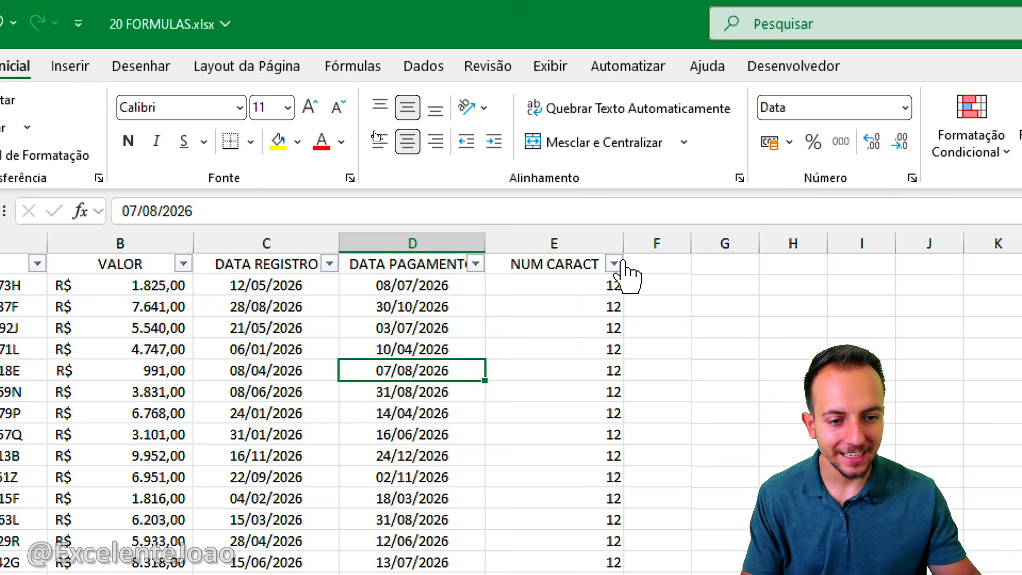
{"action": "left_click", "coordinate": [617, 264]}
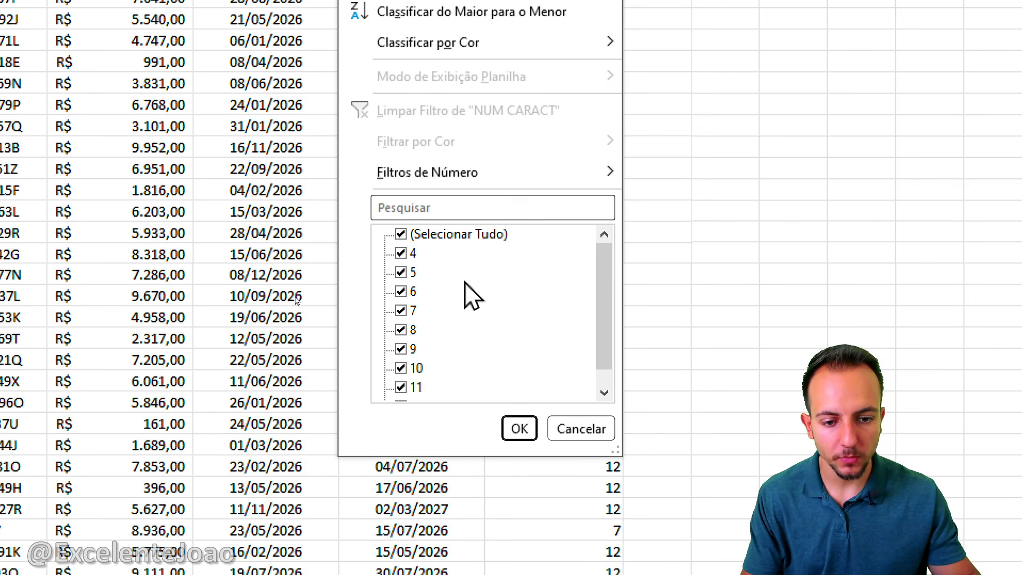
{"action": "scroll", "coordinate": [458, 293], "scroll_direction": "down", "scroll_amount": 1}
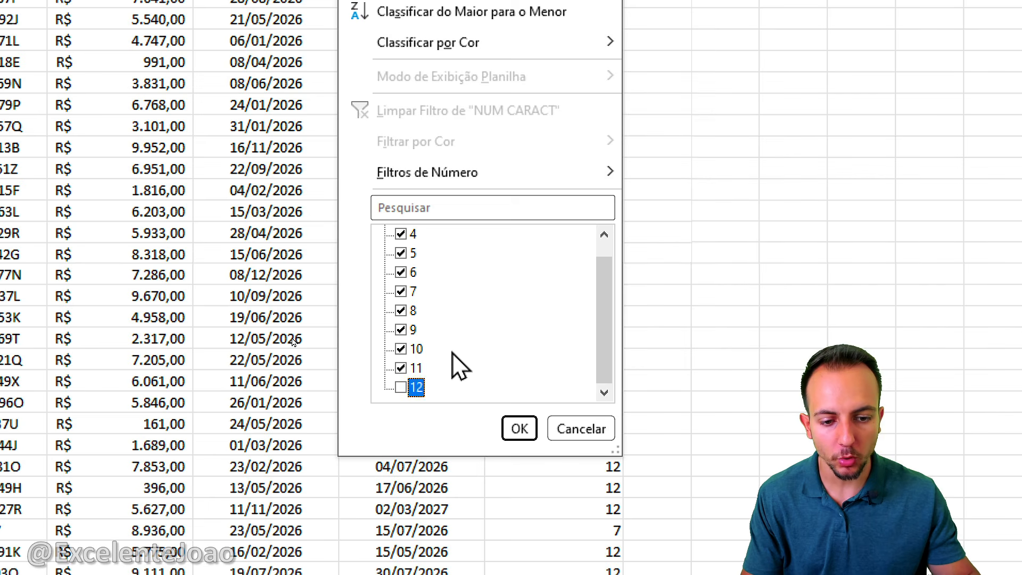
{"action": "left_click", "coordinate": [519, 429]}
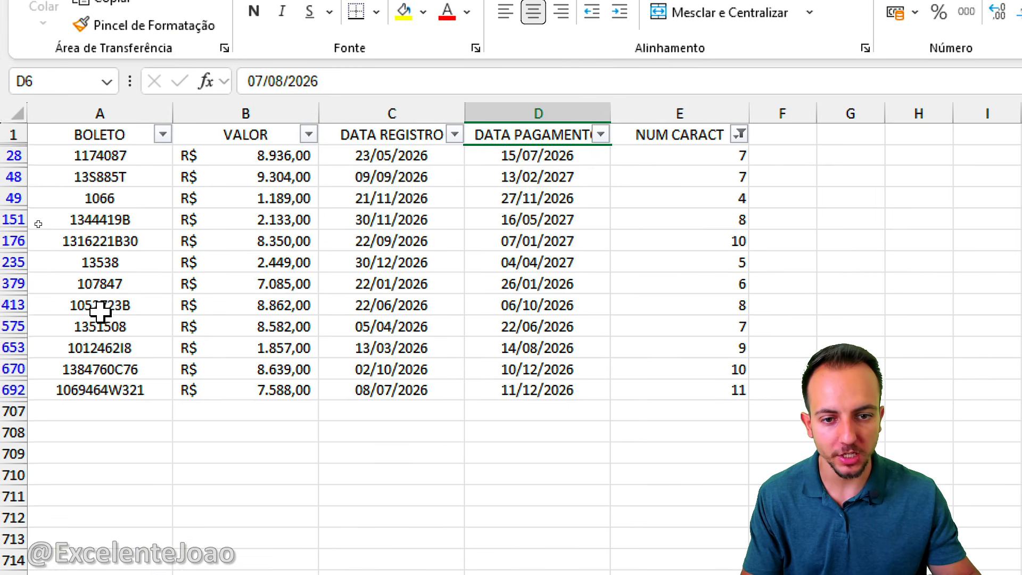
Step: Circle the filtered boleto codes and their counts with the pen, erase the marks, and briefly select the filtered rows A28:E692
{"action": "mouse_move", "coordinate": [75, 134]}
{"action": "left_mouse_down"}
{"action": "mouse_move", "coordinate": [27, 298]}
{"action": "mouse_move", "coordinate": [170, 333]}
{"action": "mouse_move", "coordinate": [107, 118]}
{"action": "left_mouse_up"}
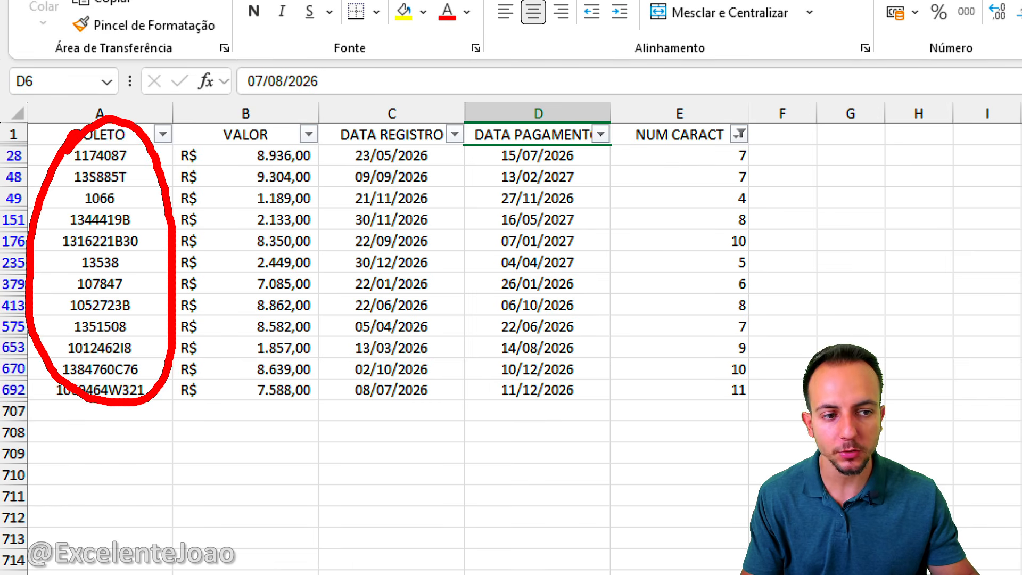
{"action": "mouse_move", "coordinate": [736, 141]}
{"action": "left_mouse_down"}
{"action": "mouse_move", "coordinate": [863, 277]}
{"action": "mouse_move", "coordinate": [696, 180]}
{"action": "left_mouse_up"}
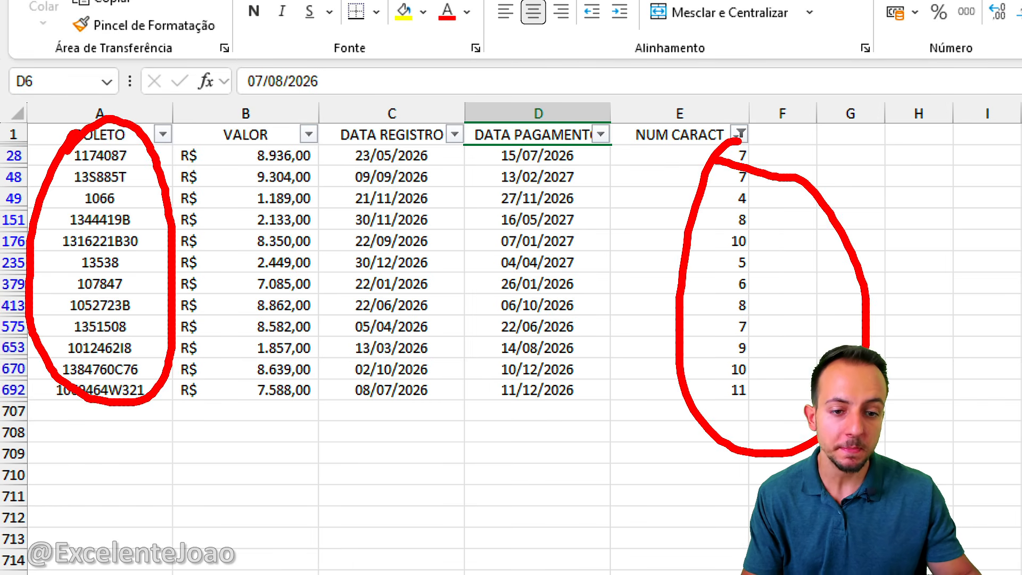
{"action": "key", "text": "Escape"}
{"action": "mouse_move", "coordinate": [151, 155]}
{"action": "left_mouse_down"}
{"action": "mouse_move", "coordinate": [696, 356]}
{"action": "mouse_move", "coordinate": [692, 390]}
{"action": "left_mouse_up"}
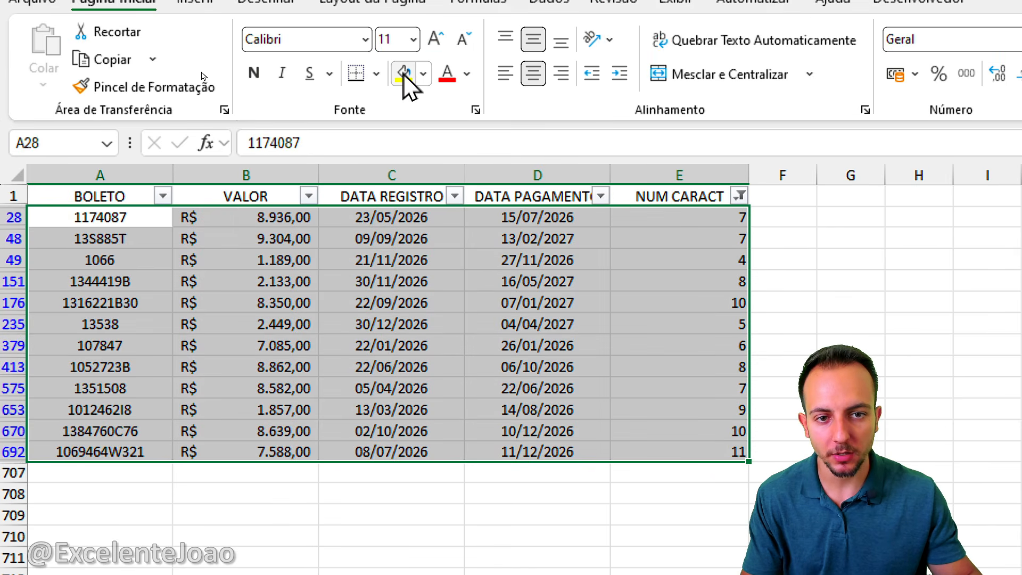
{"action": "left_click", "coordinate": [341, 305]}
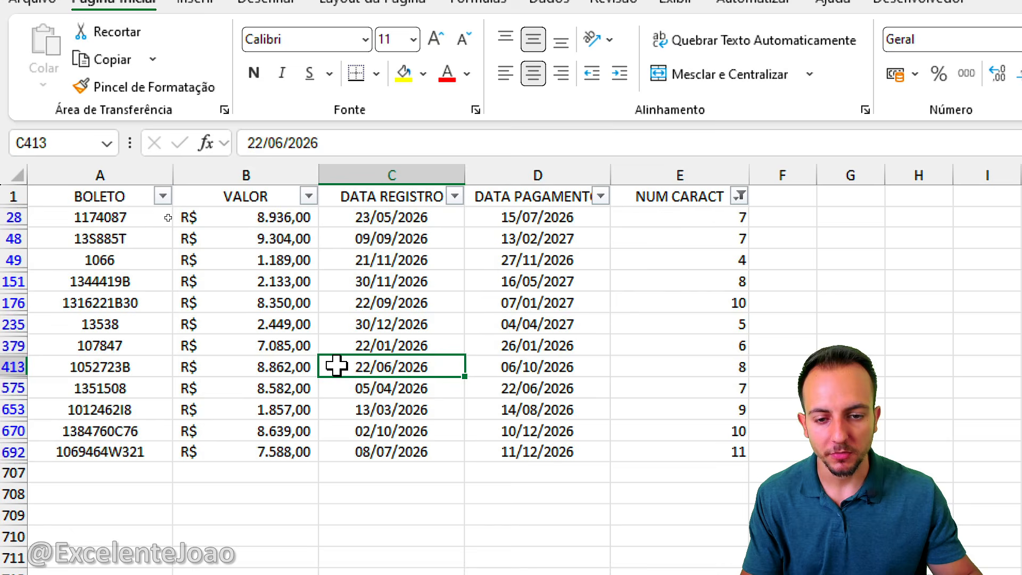
Step: Remove the filter from the boleto table and return to the start of the sheet
{"action": "left_click", "coordinate": [689, 201]}
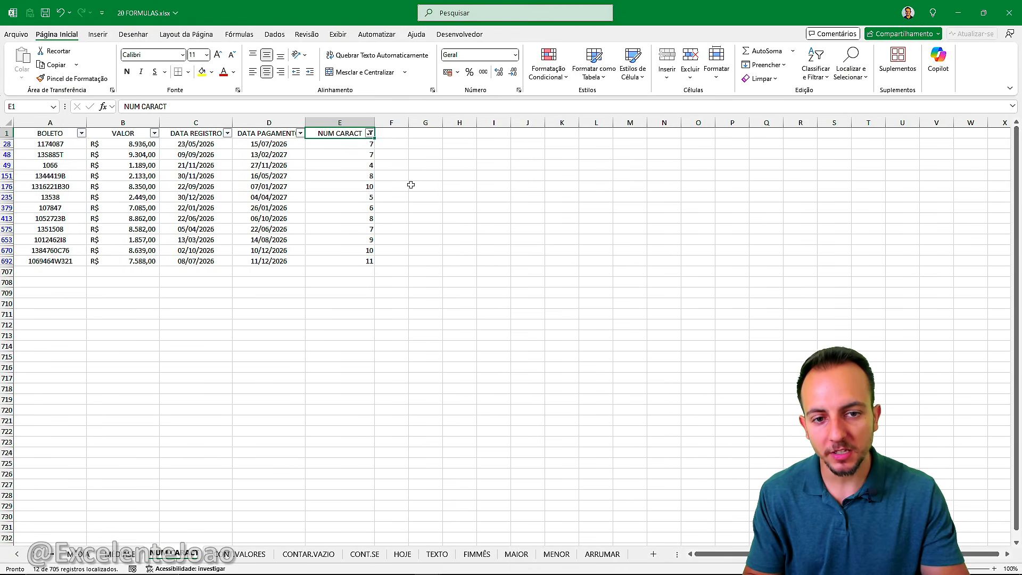
{"action": "key", "text": "ctrl+shift+l"}
{"action": "key", "text": "ctrl+Home"}
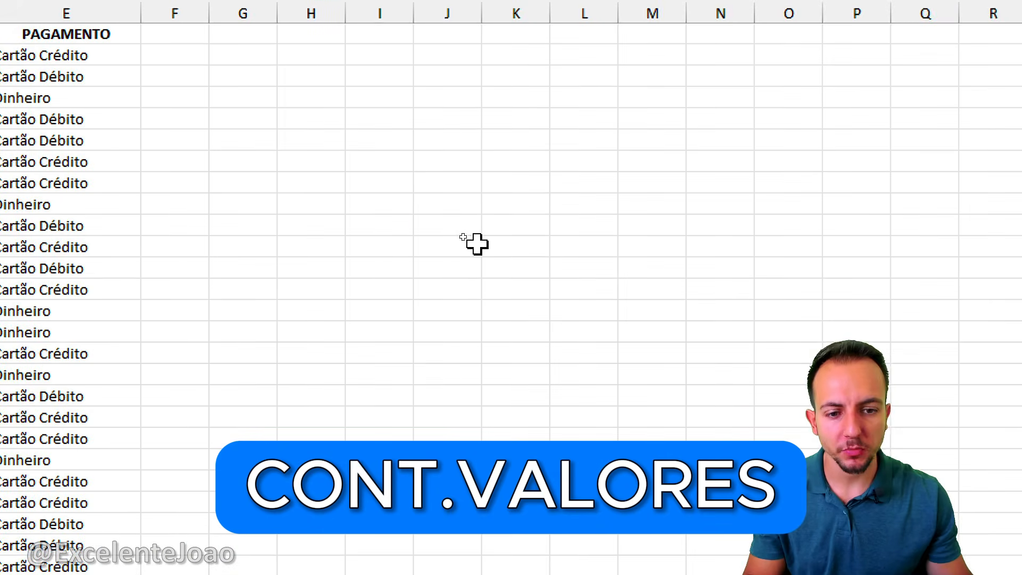
Step: Start a formula with =cont. in J10 of the CONT.VALORES sheet
{"action": "left_click", "coordinate": [450, 229]}
{"action": "type", "text": "=cont."}
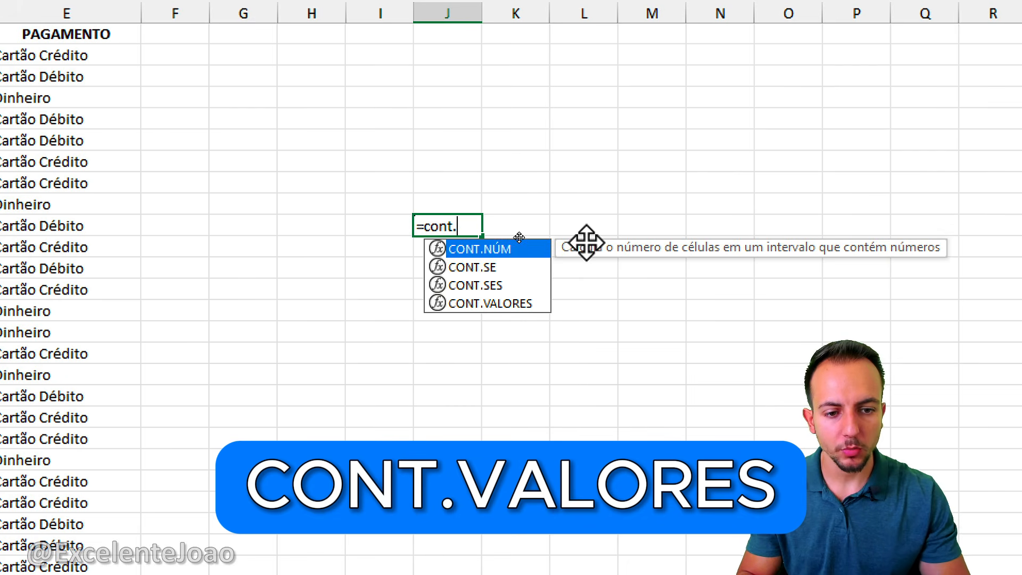
Step: Complete the formula in J10 with CONT.VALORES over the range J1:J6 to count its filled cells
{"action": "key", "text": "Down"}
{"action": "key", "text": "Down"}
{"action": "key", "text": "Down"}
{"action": "key", "text": "Tab"}
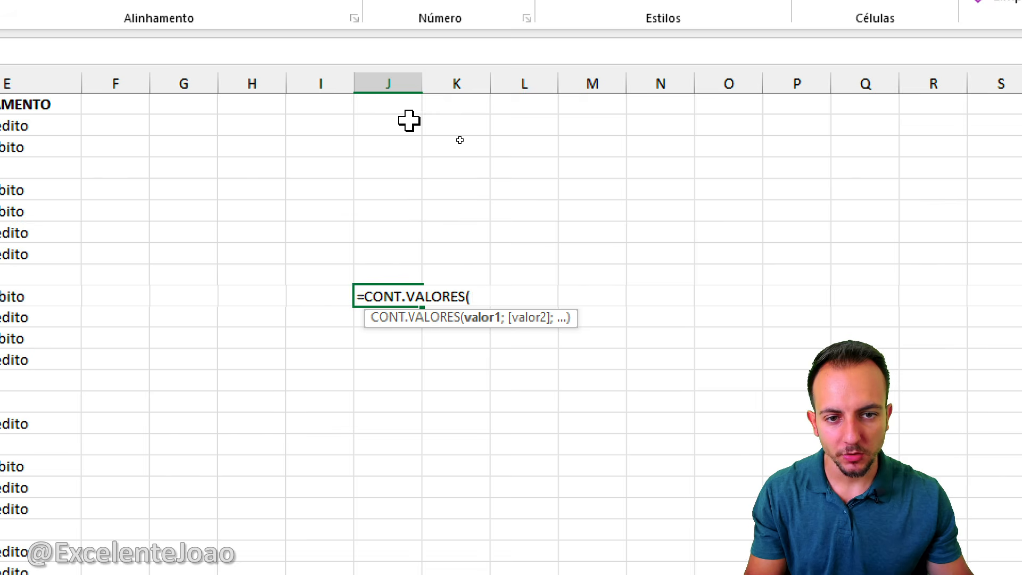
{"action": "left_click_drag", "start_coordinate": [408, 106], "coordinate": [388, 207]}
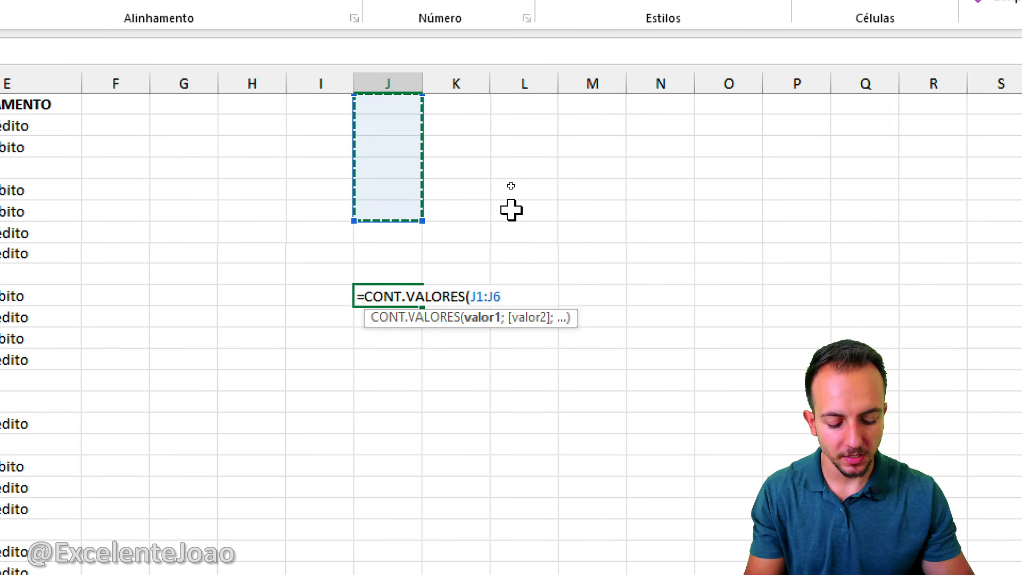
{"action": "key", "text": "Return"}
{"action": "left_click", "coordinate": [383, 289]}
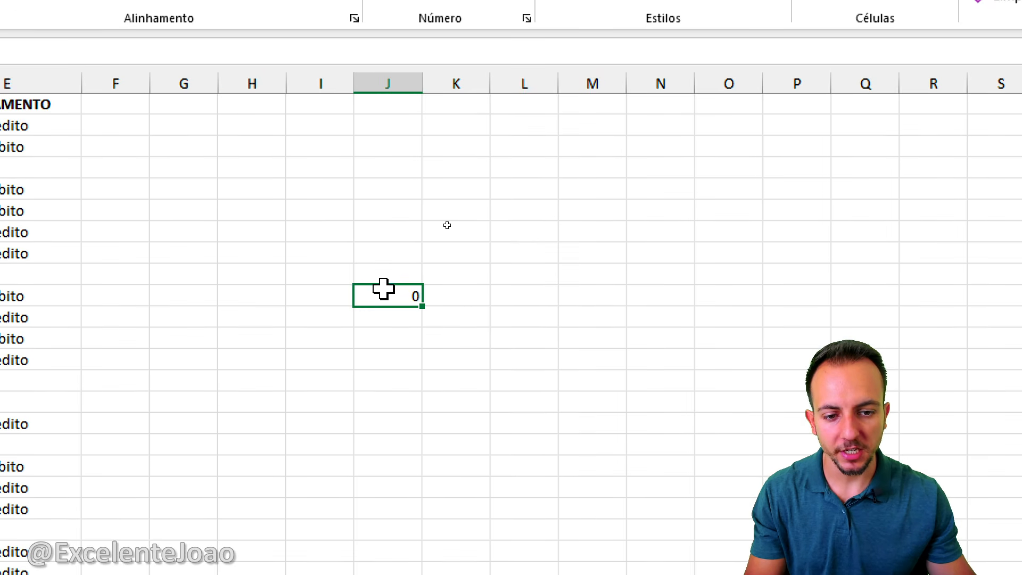
Step: Fill cells J1 to J4 with four sample first names, one per cell
{"action": "left_click_drag", "start_coordinate": [394, 105], "coordinate": [390, 169]}
{"action": "left_click", "coordinate": [391, 105]}
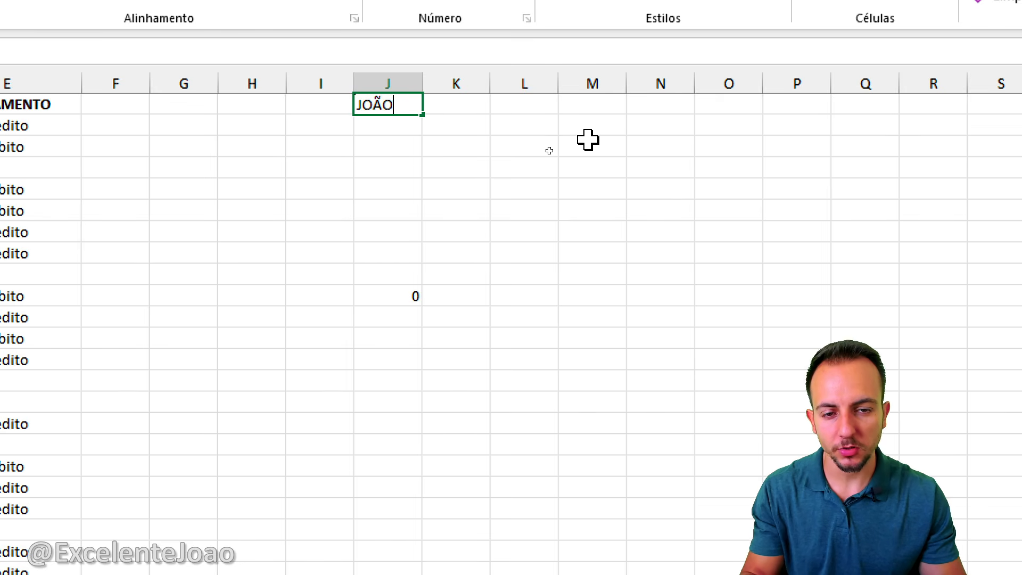
{"action": "key", "text": "Return"}
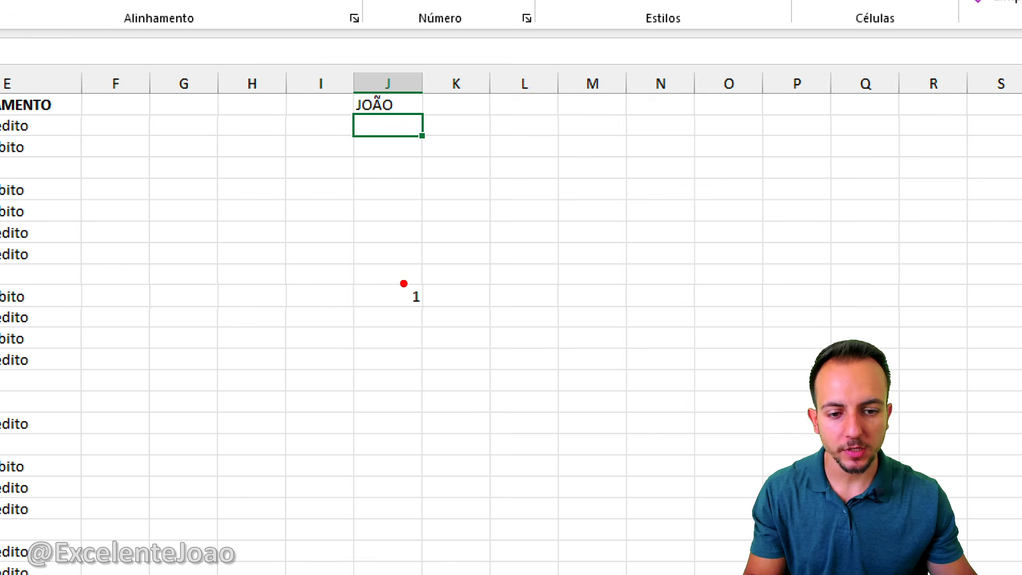
{"action": "left_click_drag", "start_coordinate": [404, 283], "coordinate": [380, 299]}
{"action": "key", "text": "Escape"}
{"action": "type", "text": "MARIA"}
{"action": "key", "text": "Return"}
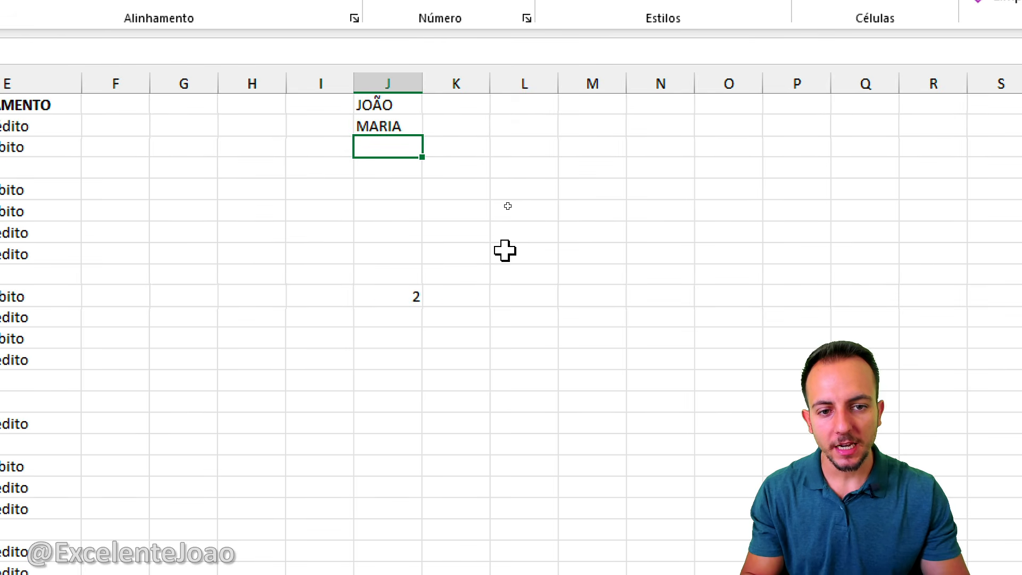
{"action": "type", "text": "DAVI"}
{"action": "key", "text": "Return"}
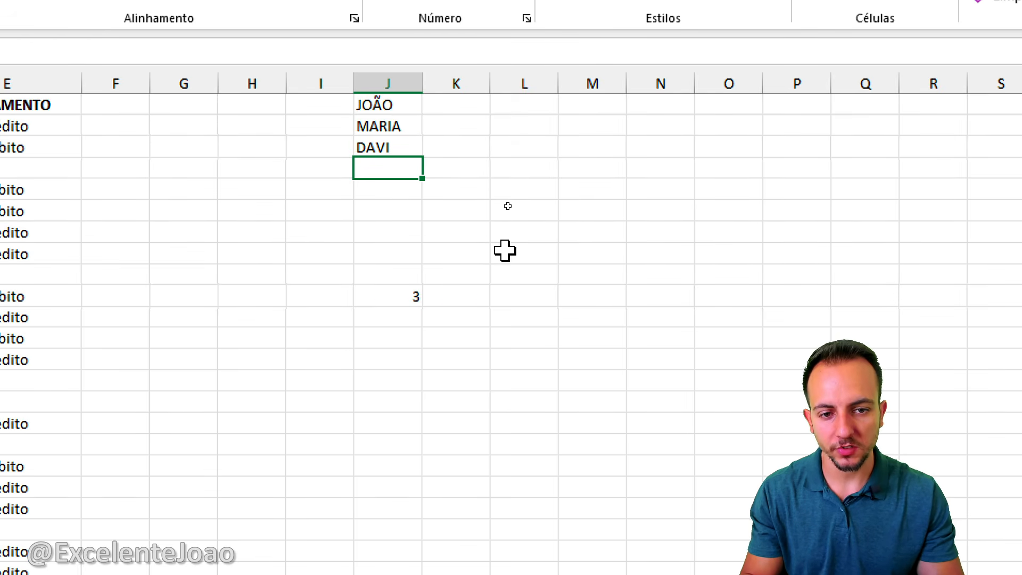
{"action": "key", "text": "Return"}
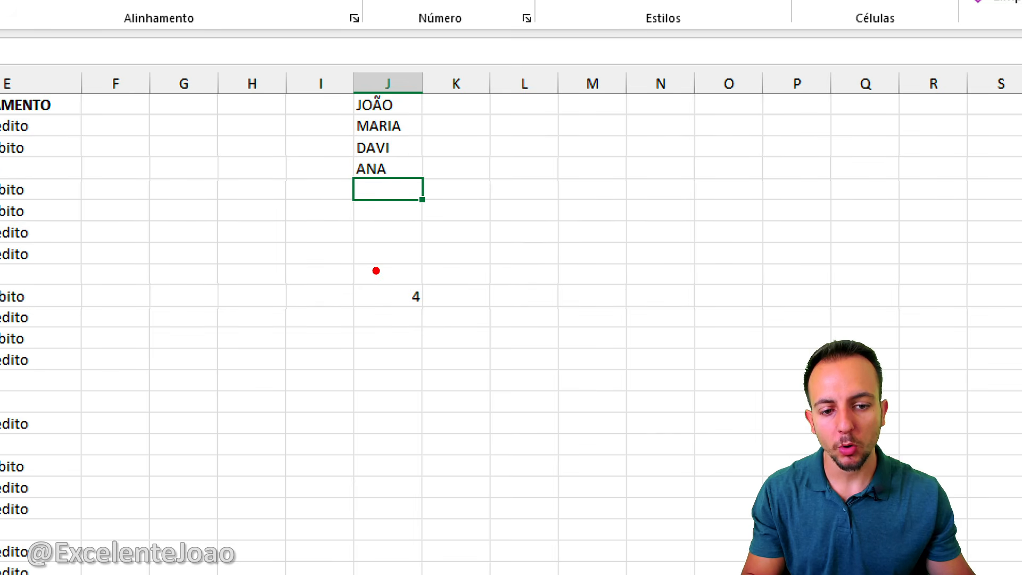
Step: Add two more sample first names in cells J5 and J6 to complete the counted range
{"action": "mouse_move", "coordinate": [375, 270]}
{"action": "left_mouse_down"}
{"action": "mouse_move", "coordinate": [423, 265]}
{"action": "mouse_move", "coordinate": [394, 287]}
{"action": "left_mouse_up"}
{"action": "mouse_move", "coordinate": [450, 260]}
{"action": "left_mouse_down"}
{"action": "mouse_move", "coordinate": [455, 193]}
{"action": "mouse_move", "coordinate": [437, 153]}
{"action": "left_mouse_up"}
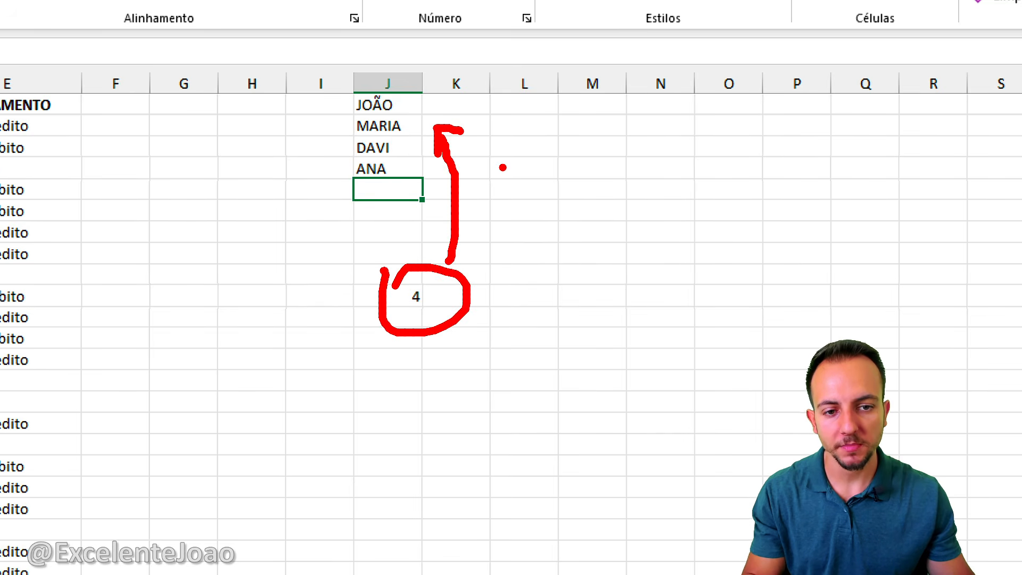
{"action": "key", "text": "Escape"}
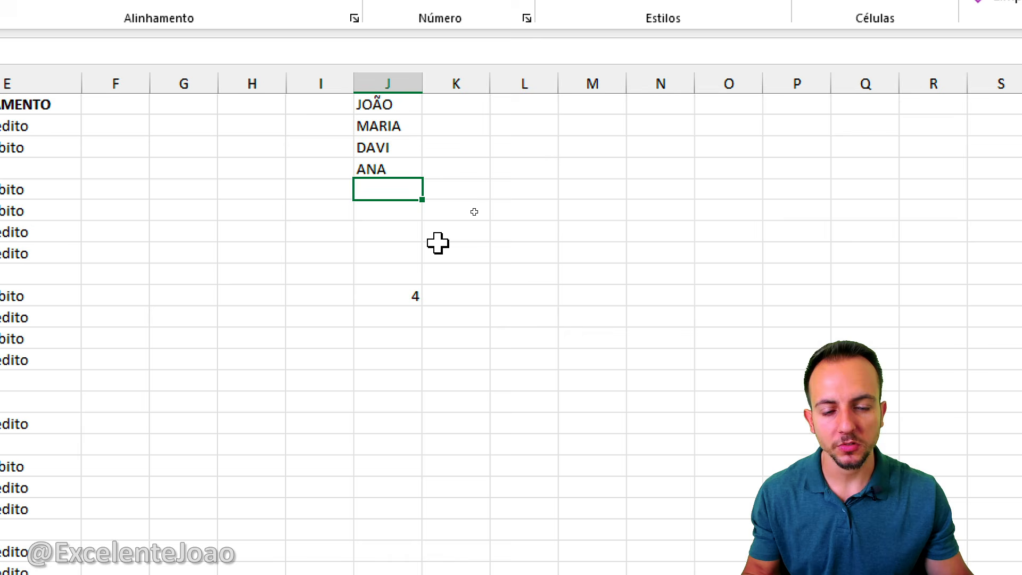
{"action": "left_click", "coordinate": [383, 301]}
{"action": "left_click", "coordinate": [408, 193]}
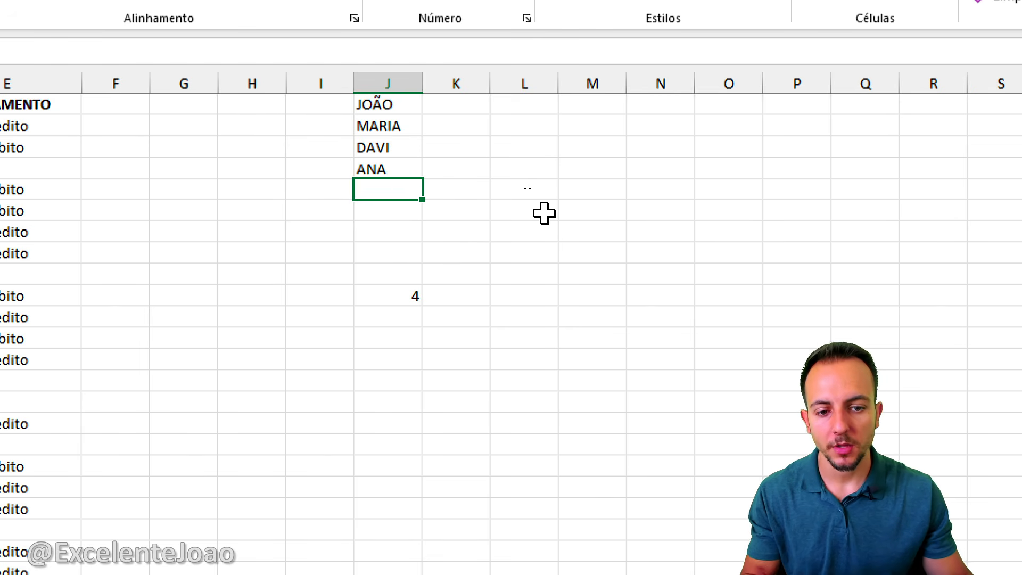
{"action": "left_click", "coordinate": [417, 292]}
{"action": "left_click", "coordinate": [417, 189]}
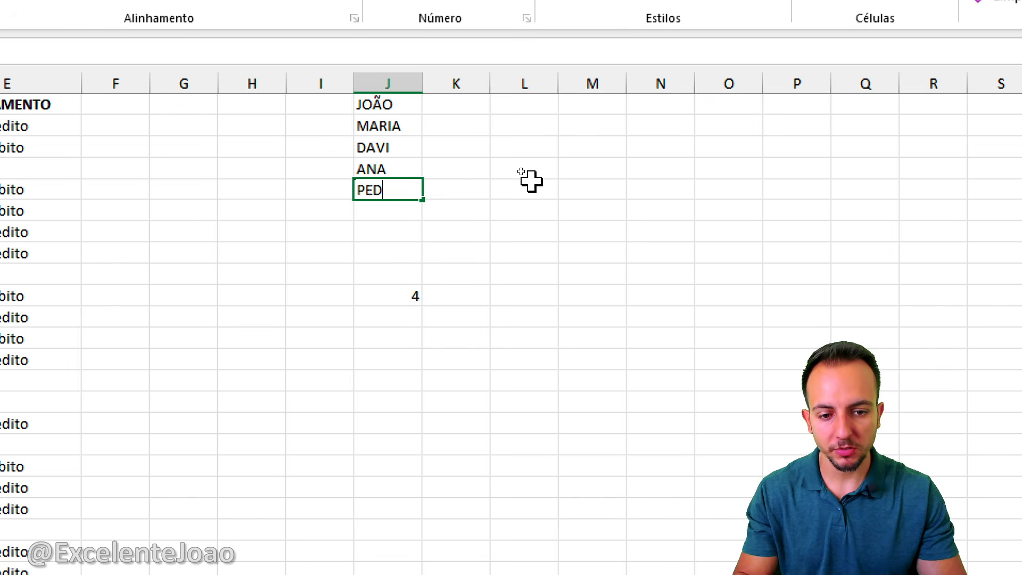
{"action": "type", "text": "PEDRO"}
{"action": "key", "text": "Return"}
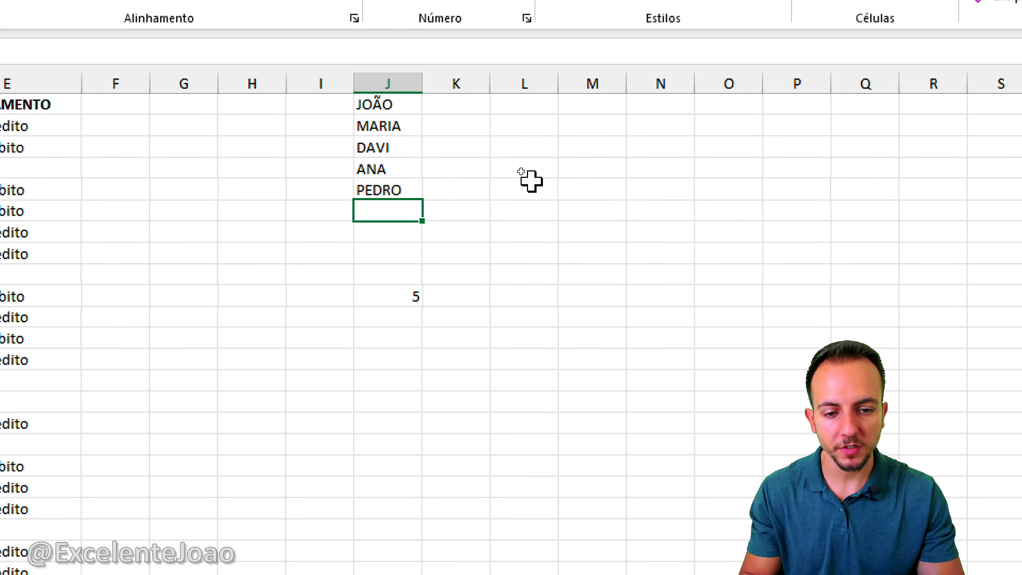
{"action": "key", "text": "Return"}
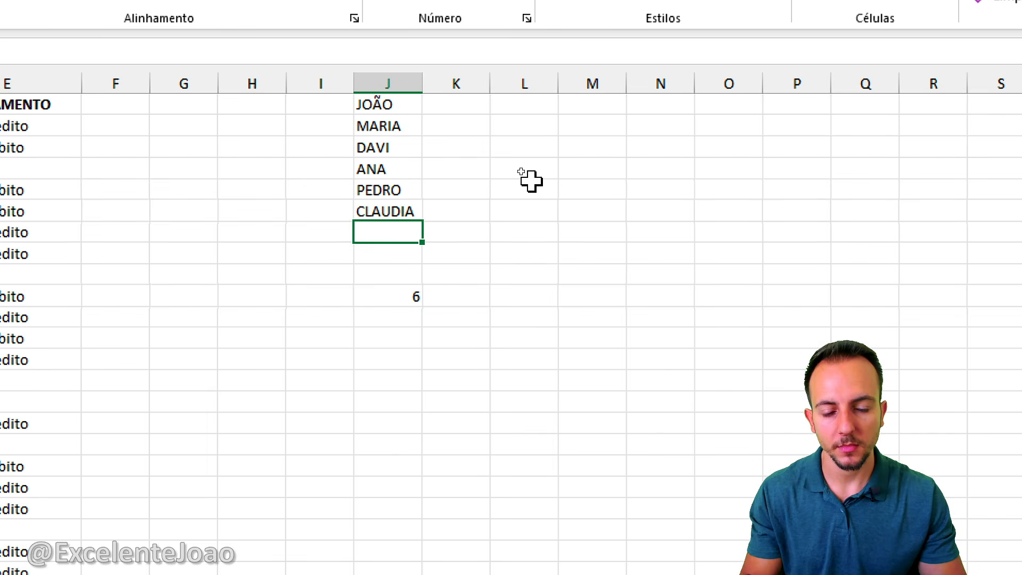
Step: Clear the entire contents of column J, including the sample names and the counting formula
{"action": "left_click", "coordinate": [390, 82]}
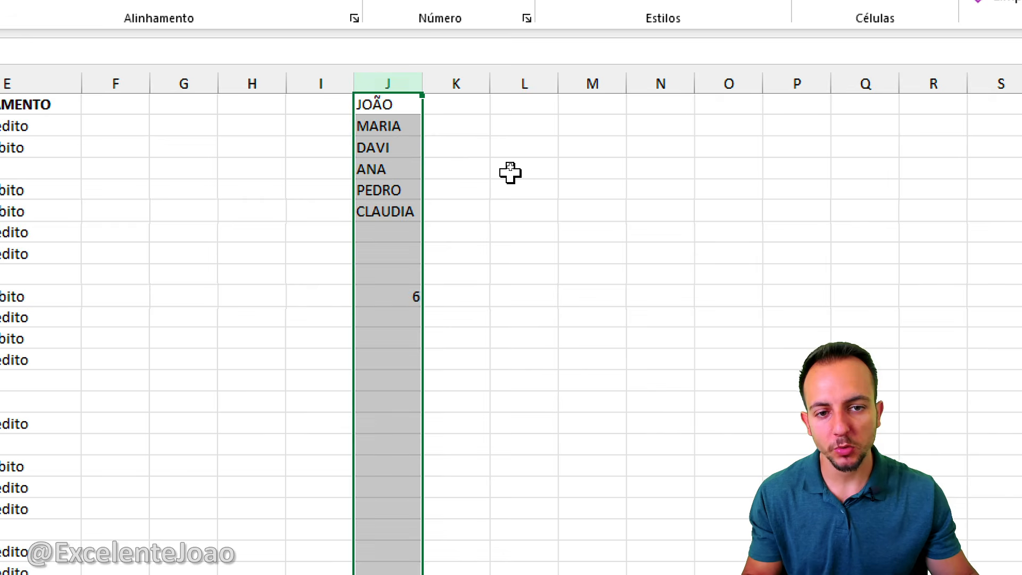
{"action": "key", "text": "Delete"}
{"action": "left_click", "coordinate": [510, 172]}
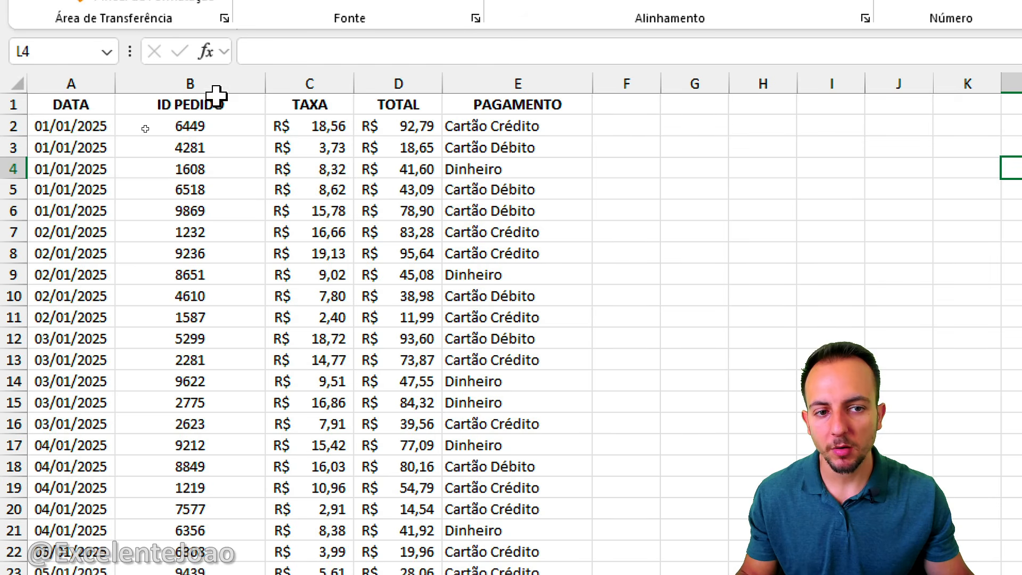
Step: Enter =CONT.VALORES(B:B) in cell H3 to count the filled cells in the whole ID PEDIDO column
{"action": "scroll", "coordinate": [255, 234], "scroll_direction": "down", "scroll_amount": 15}
{"action": "scroll", "coordinate": [253, 237], "scroll_direction": "up", "scroll_amount": 8}
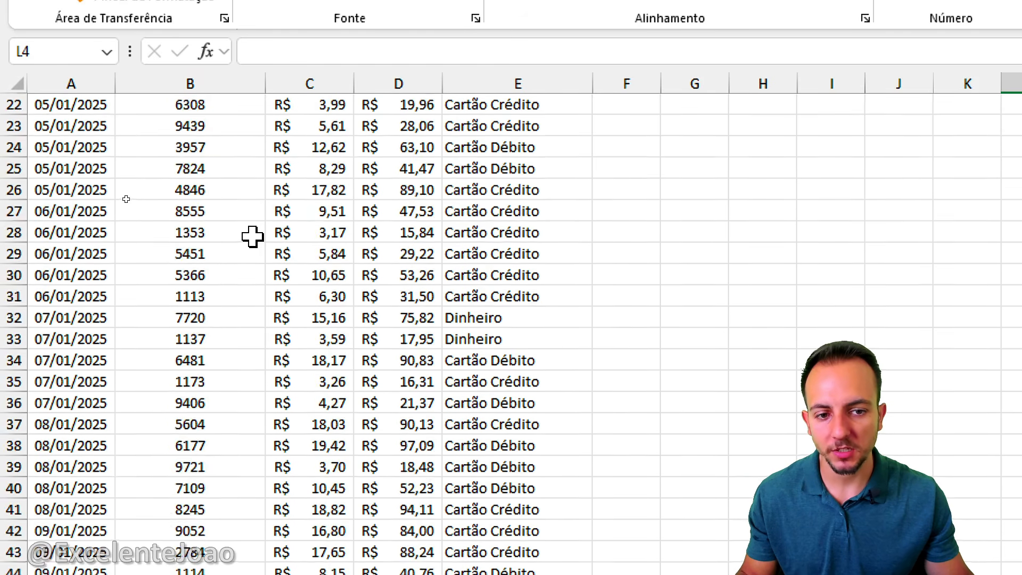
{"action": "scroll", "coordinate": [252, 236], "scroll_direction": "up", "scroll_amount": 7}
{"action": "left_click", "coordinate": [757, 148]}
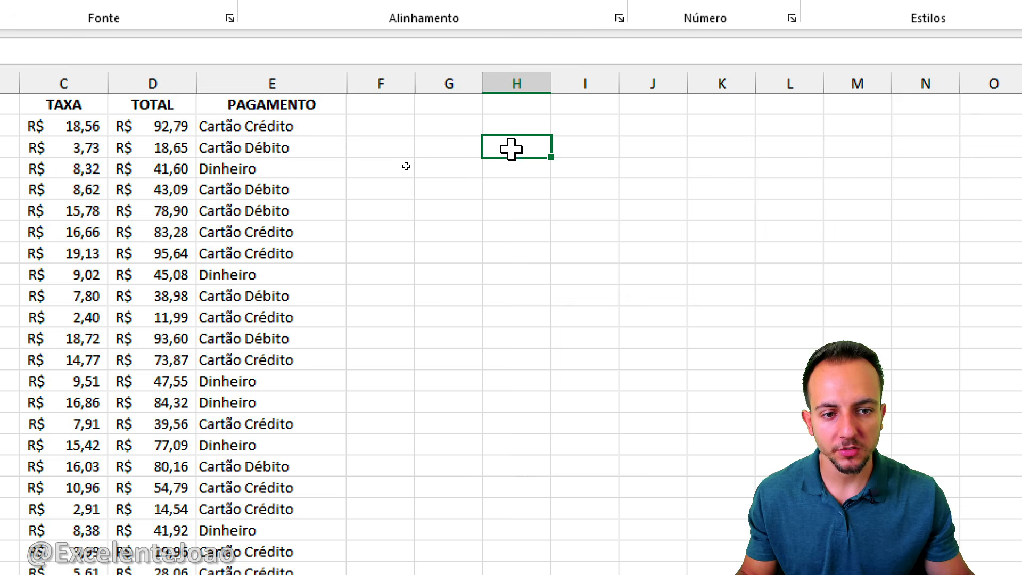
{"action": "type", "text": "=CONT"}
{"action": "left_click", "coordinate": [636, 191]}
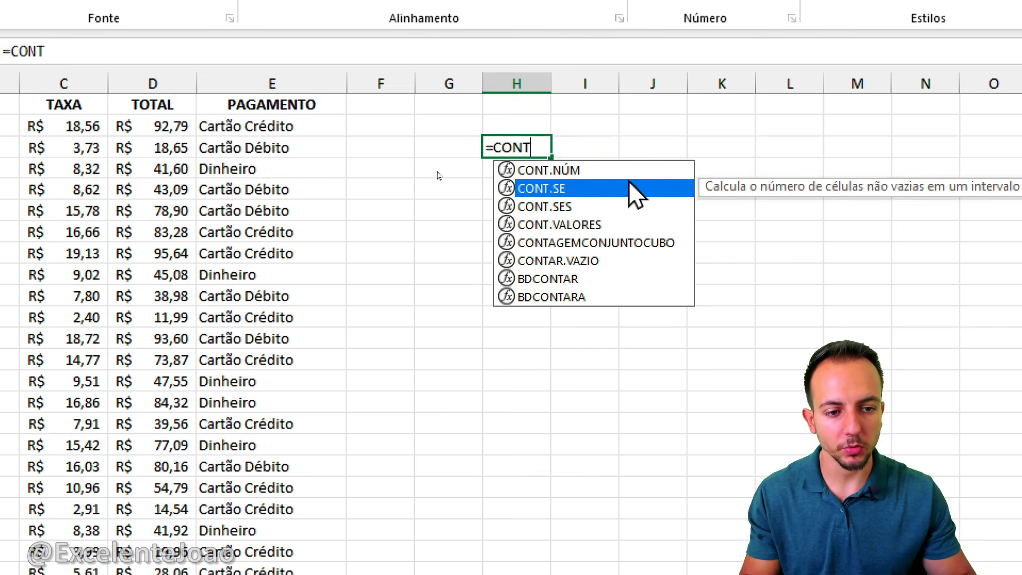
{"action": "key", "text": "Down"}
{"action": "key", "text": "Down"}
{"action": "double_click", "coordinate": [558, 222]}
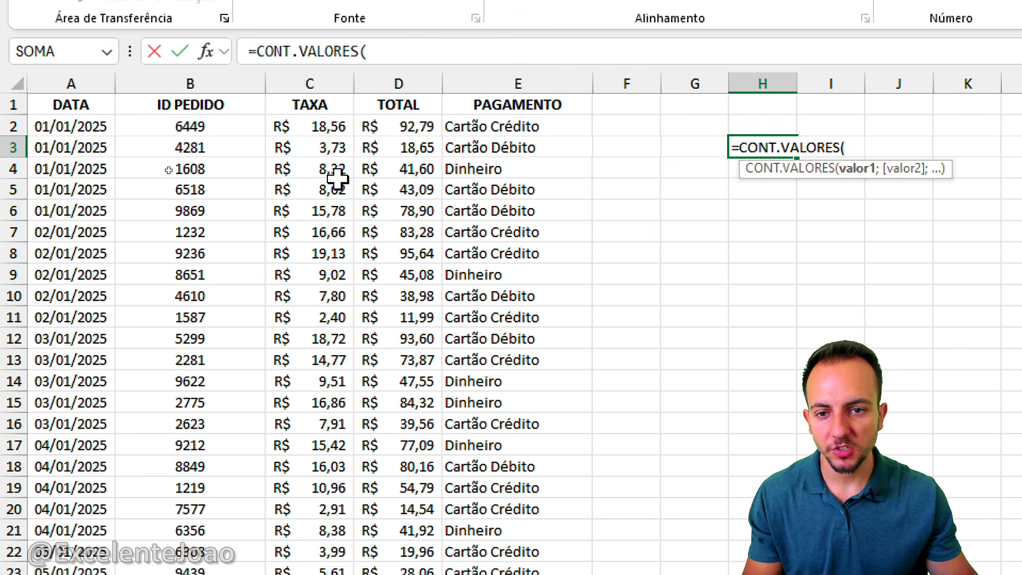
{"action": "left_click", "coordinate": [210, 81]}
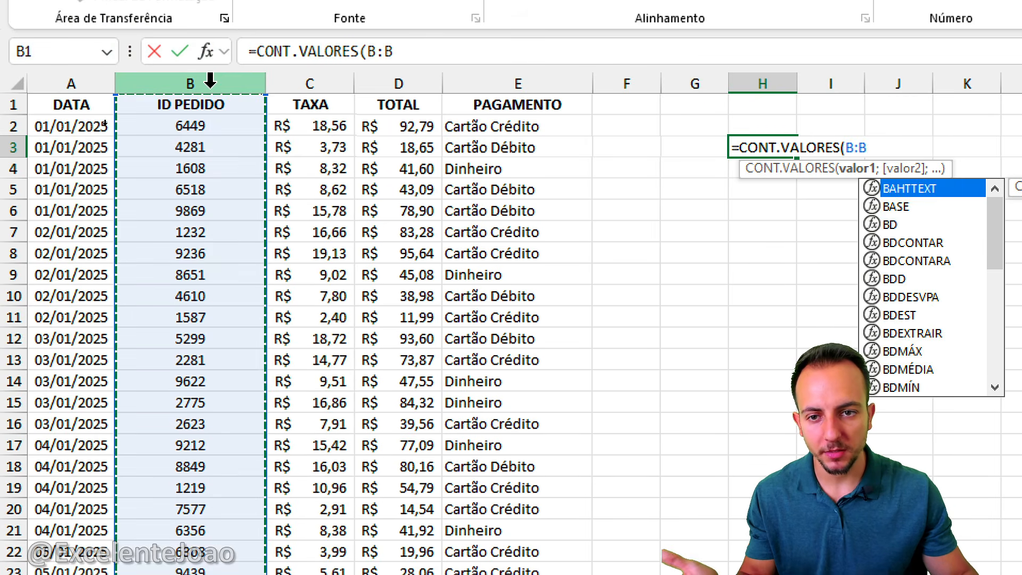
{"action": "left_click", "coordinate": [75, 84]}
{"action": "left_click", "coordinate": [165, 81]}
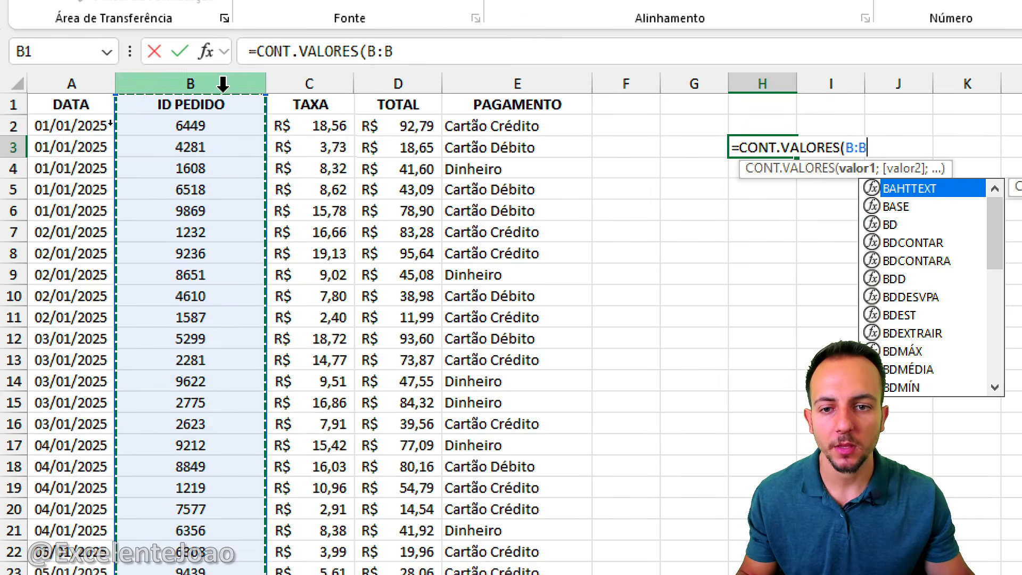
{"action": "key", "text": "Return"}
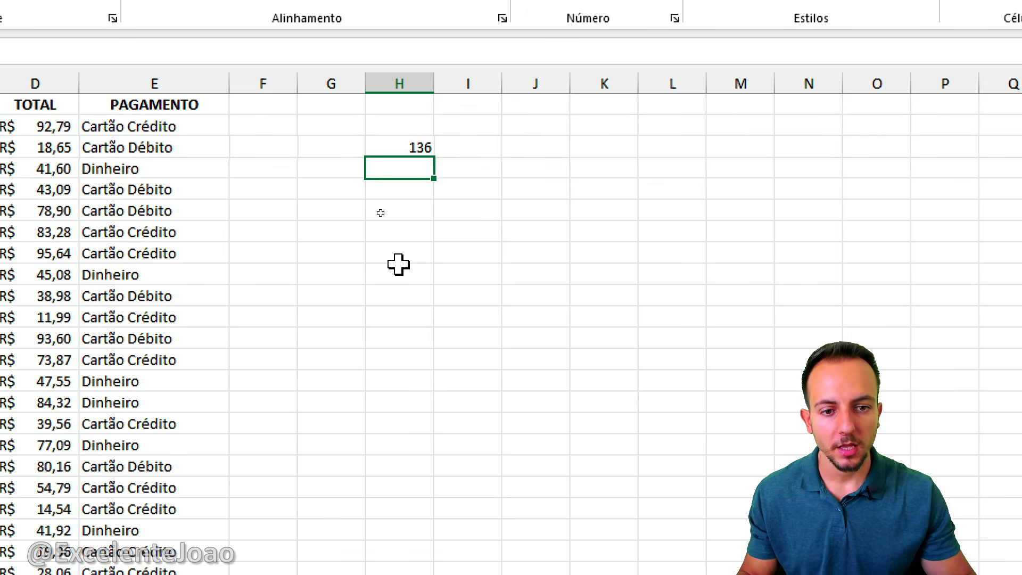
Step: Examine which column range the CONT.VALORES formula in H3 refers to, leaving the formula as it is
{"action": "left_click", "coordinate": [429, 146]}
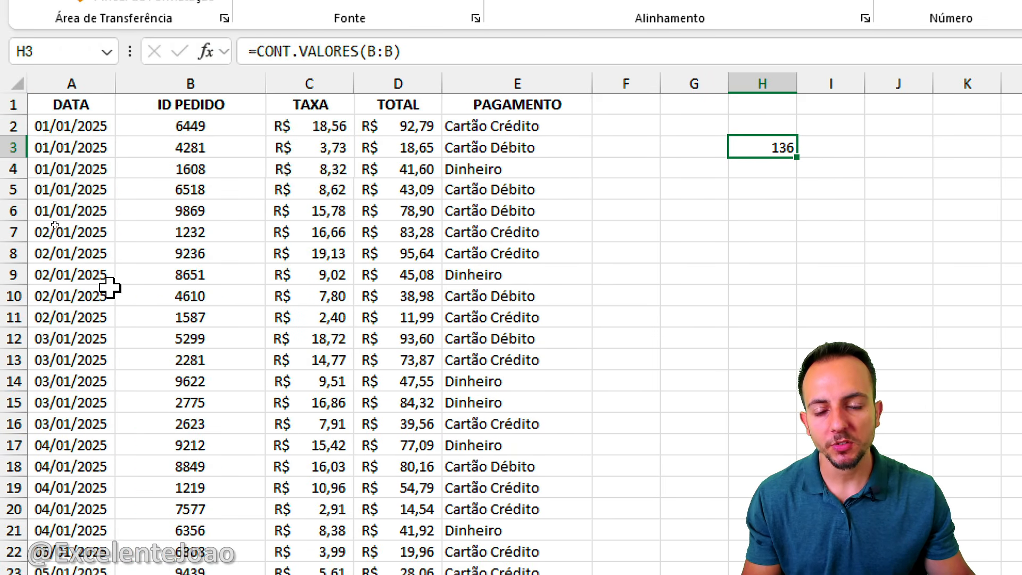
{"action": "key", "text": "F2"}
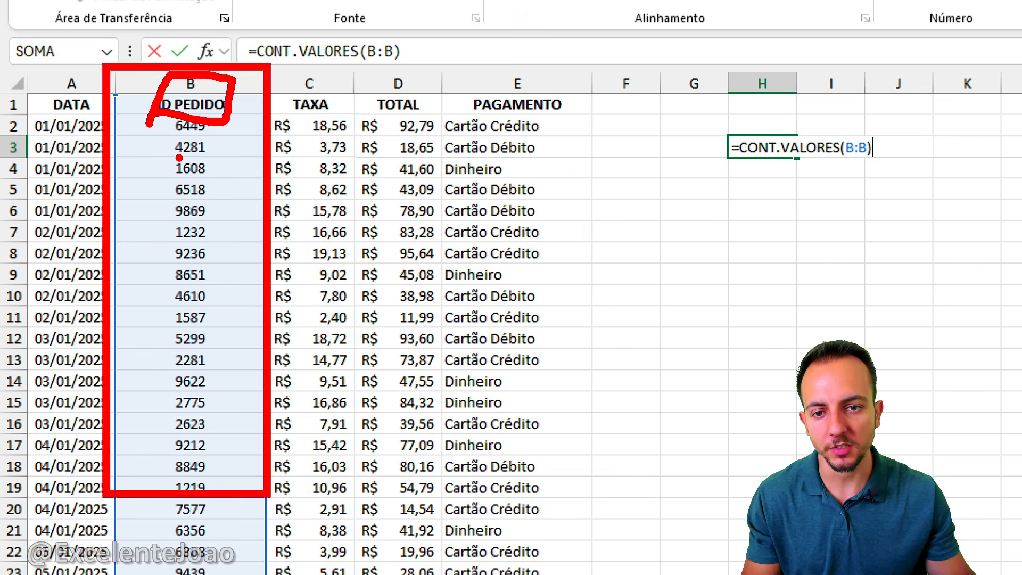
{"action": "mouse_move", "coordinate": [235, 132]}
{"action": "left_mouse_down"}
{"action": "mouse_move", "coordinate": [511, 199]}
{"action": "mouse_move", "coordinate": [750, 195]}
{"action": "left_mouse_up"}
{"action": "key", "text": "Escape"}
{"action": "key", "text": "Escape"}
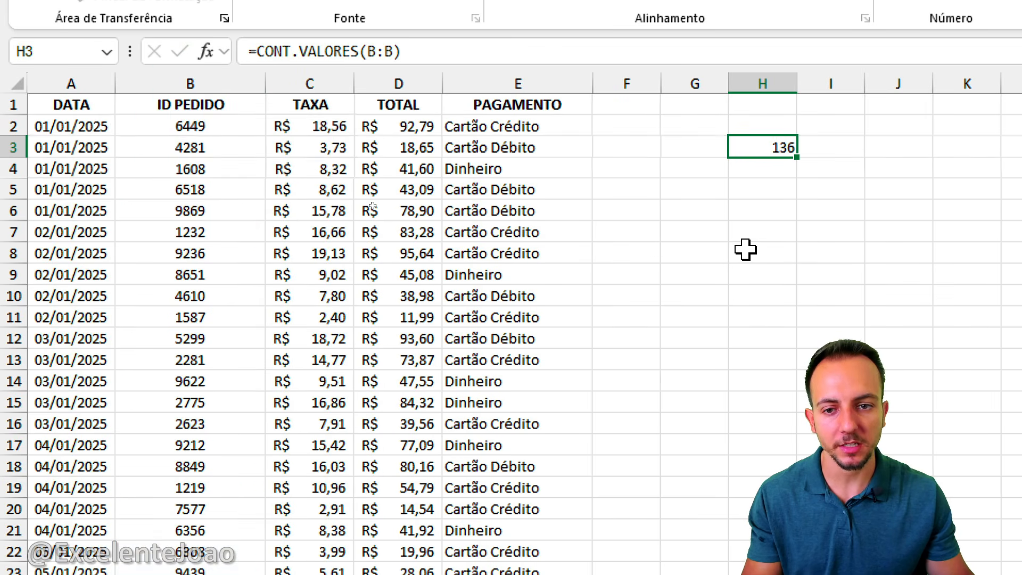
Step: Clear the ID PEDIDO header in B1 to test its effect on the count, and undo the deletion
{"action": "left_click", "coordinate": [206, 104]}
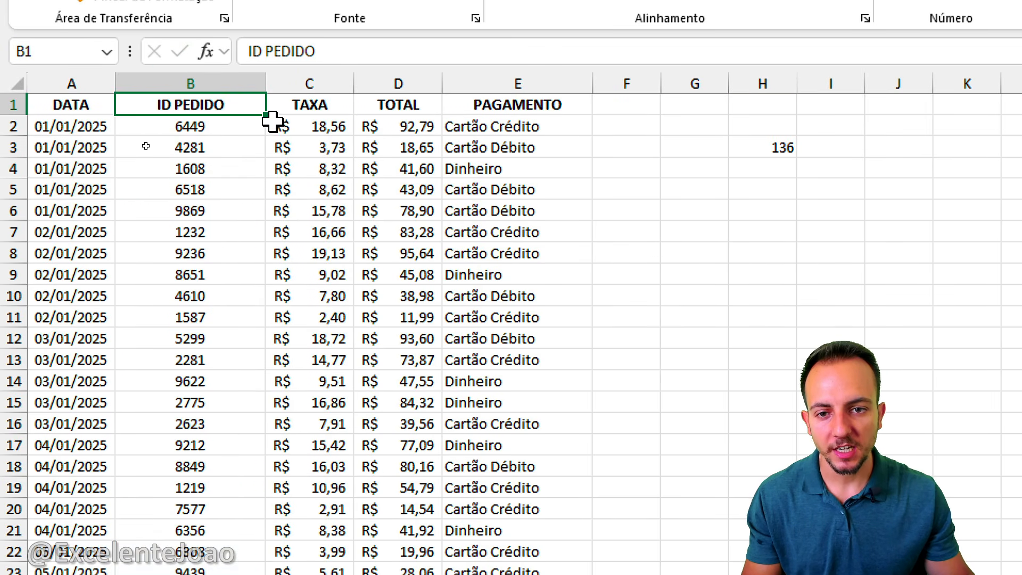
{"action": "mouse_move", "coordinate": [767, 109]}
{"action": "left_mouse_down"}
{"action": "mouse_move", "coordinate": [781, 114]}
{"action": "mouse_move", "coordinate": [732, 195]}
{"action": "mouse_move", "coordinate": [772, 126]}
{"action": "left_mouse_up"}
{"action": "key", "text": "Escape"}
{"action": "key", "text": "Delete"}
{"action": "mouse_move", "coordinate": [722, 189]}
{"action": "left_mouse_down"}
{"action": "mouse_move", "coordinate": [602, 206]}
{"action": "mouse_move", "coordinate": [221, 68]}
{"action": "mouse_move", "coordinate": [242, 83]}
{"action": "left_mouse_up"}
{"action": "key", "text": "Escape"}
{"action": "key", "text": "ctrl+z"}
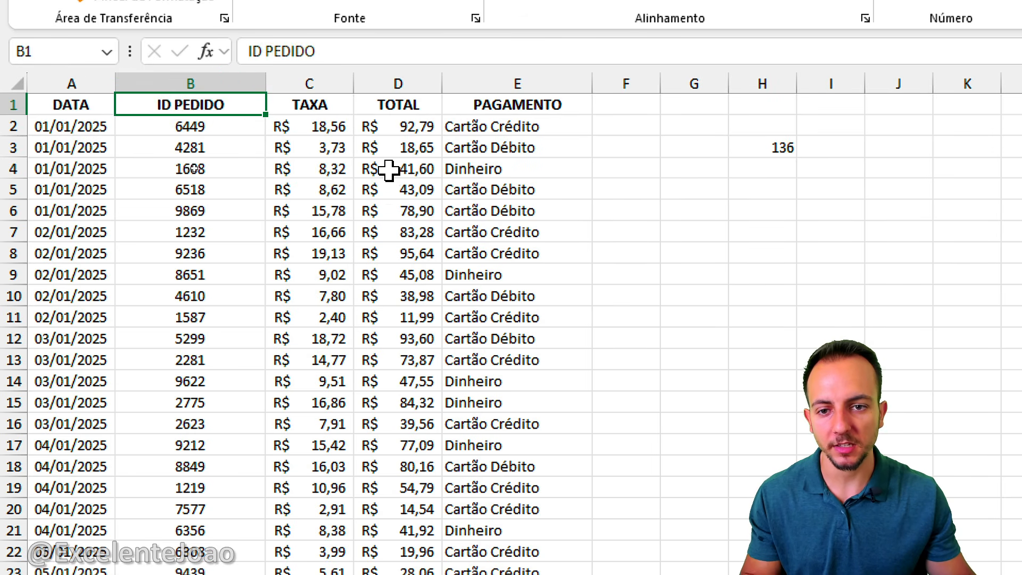
Step: Change the formula in H3 to =CONT.VALORES(B:B)-1 so the column header is excluded from the count
{"action": "left_click", "coordinate": [794, 150]}
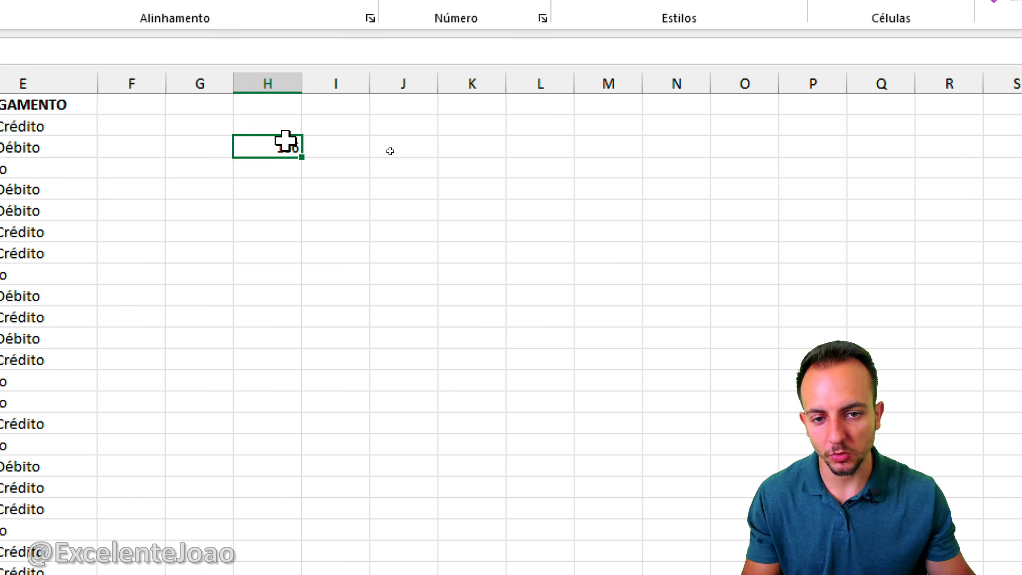
{"action": "double_click", "coordinate": [285, 141]}
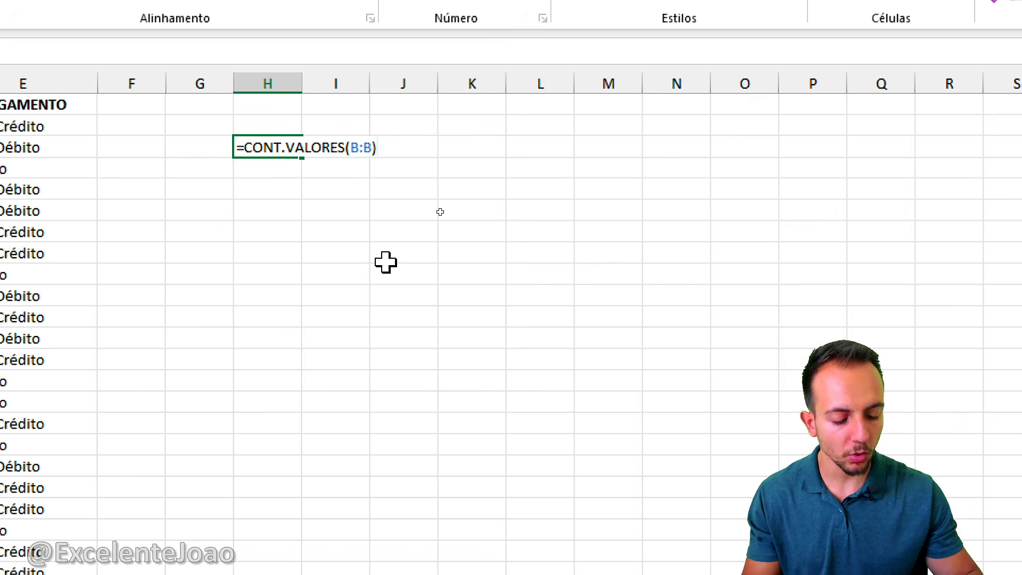
{"action": "type", "text": "-1"}
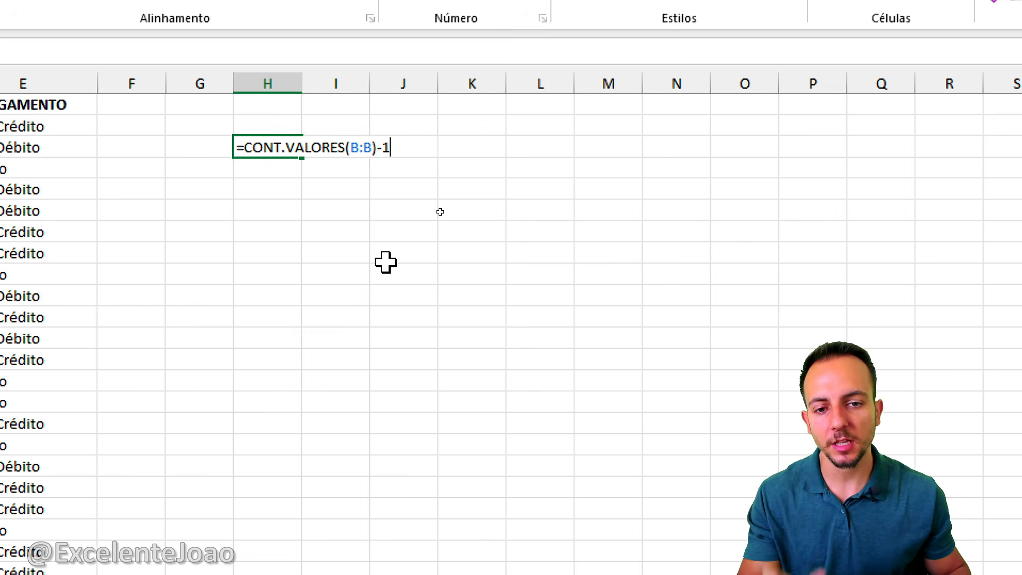
{"action": "key", "text": "Return"}
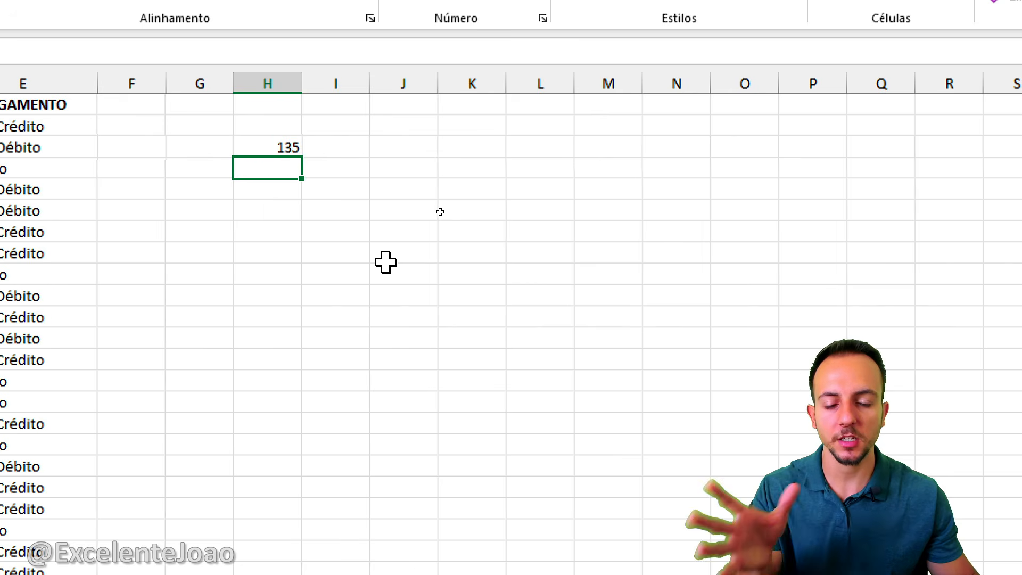
{"action": "left_click", "coordinate": [385, 260]}
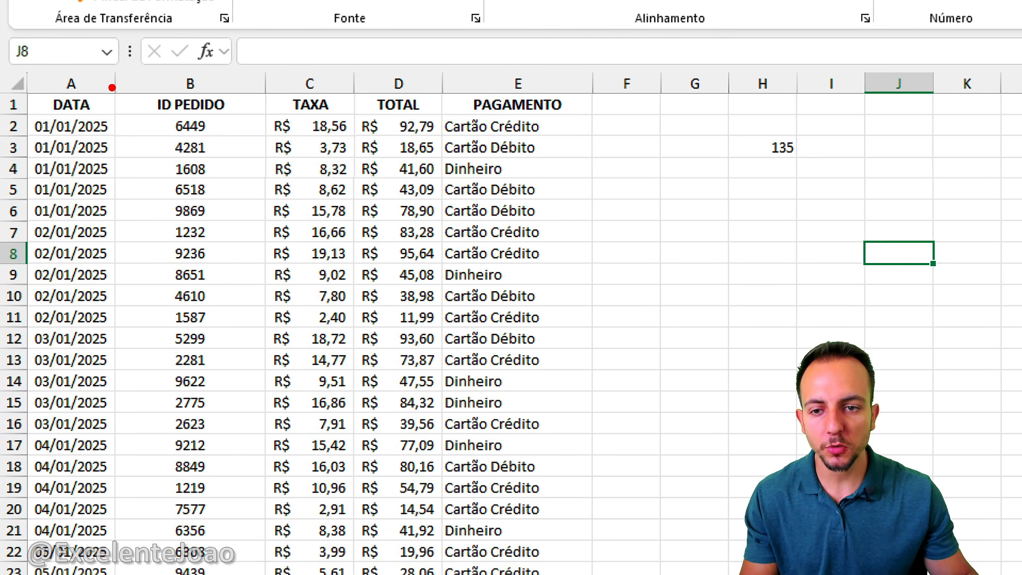
{"action": "mouse_move", "coordinate": [112, 88]}
{"action": "left_mouse_down"}
{"action": "mouse_move", "coordinate": [268, 117]}
{"action": "mouse_move", "coordinate": [326, 216]}
{"action": "left_mouse_up"}
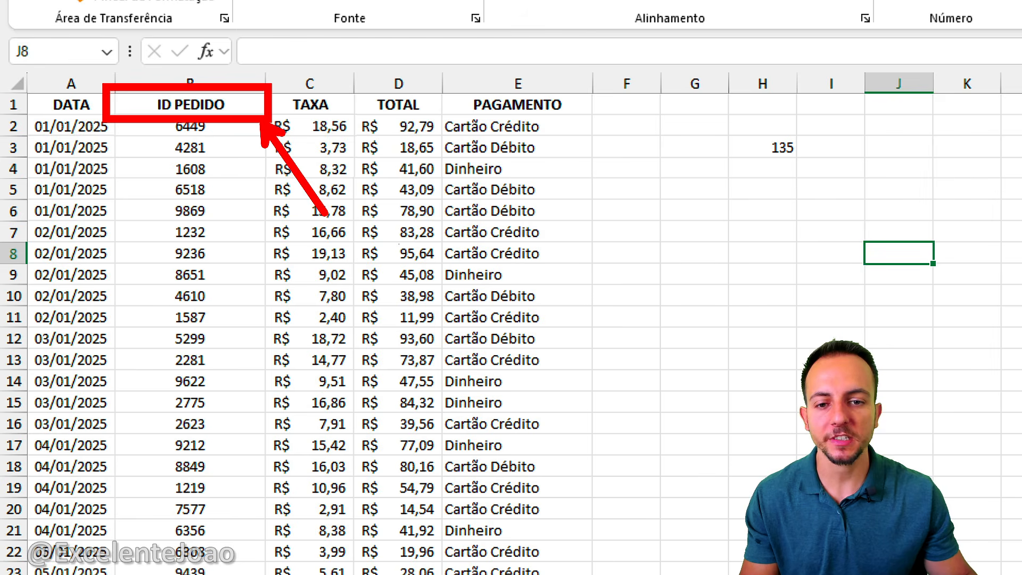
{"action": "key", "text": "Escape"}
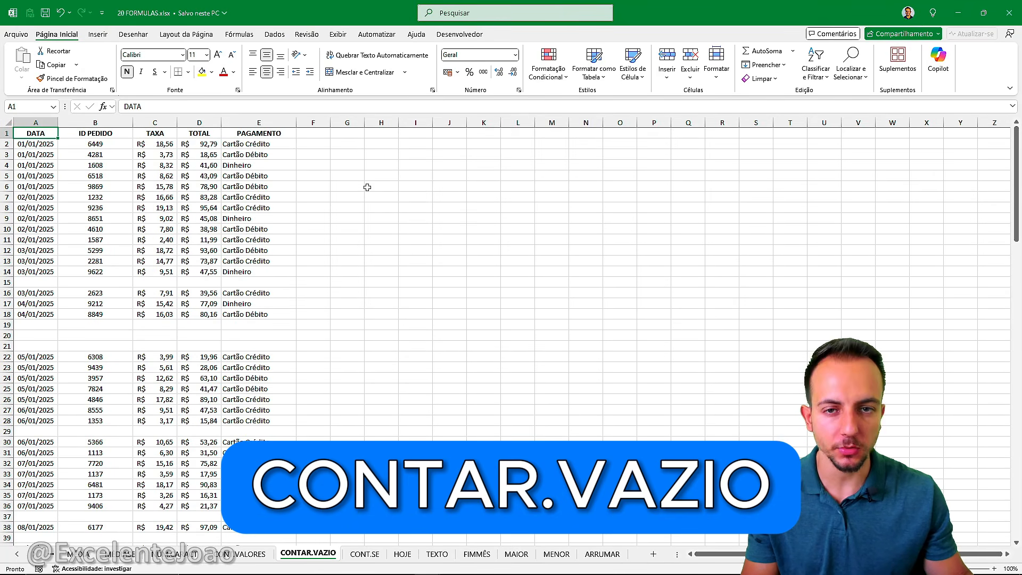
Step: Inspect the filled and blank cells of the PAGAMENTO column, including the gaps at E15 and E19:E21
{"action": "left_click_drag", "start_coordinate": [250, 144], "coordinate": [250, 240]}
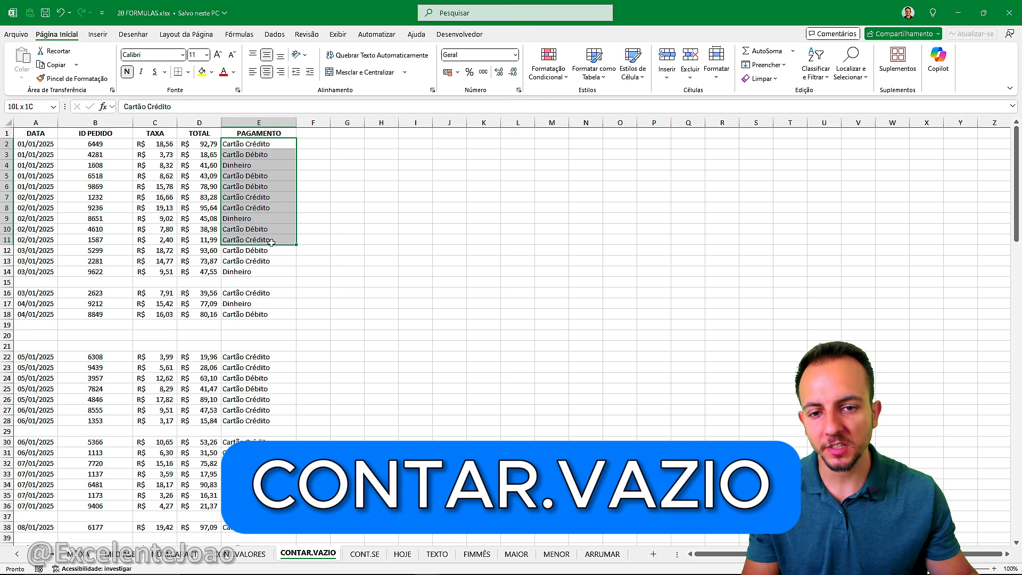
{"action": "left_click", "coordinate": [261, 290]}
{"action": "left_click", "coordinate": [255, 331], "text": "shift"}
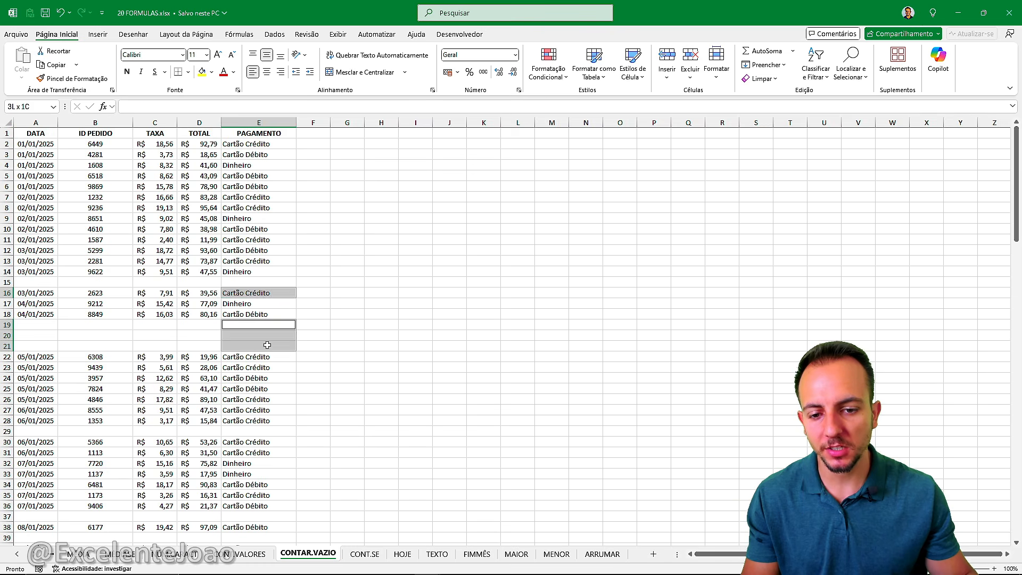
{"action": "left_click", "coordinate": [267, 334]}
{"action": "left_click", "coordinate": [260, 283]}
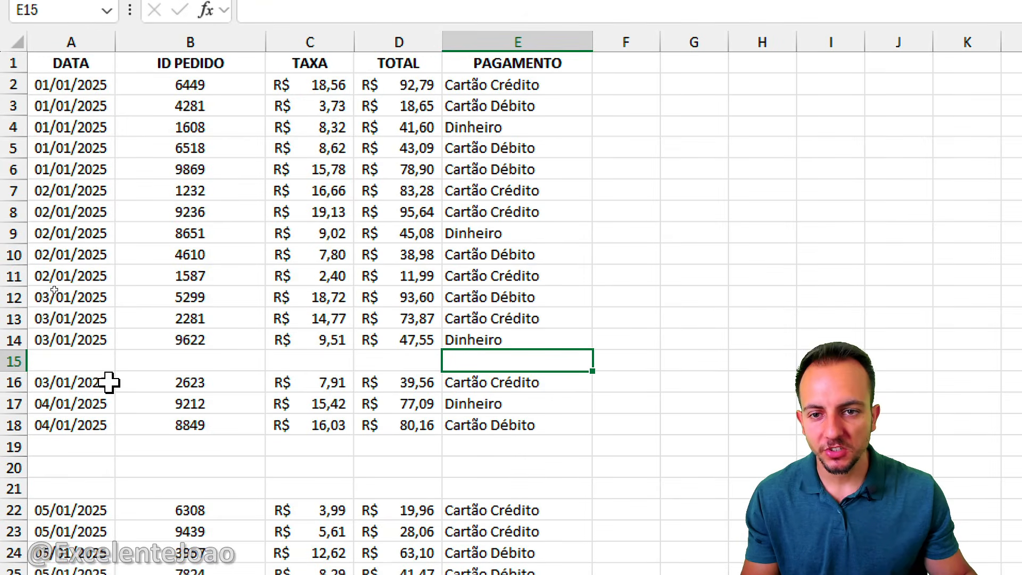
Step: Look through the sales table for blank rows between the orders, and mark blank row 15 with a temporary line
{"action": "scroll", "coordinate": [287, 308], "scroll_direction": "down", "scroll_amount": 4}
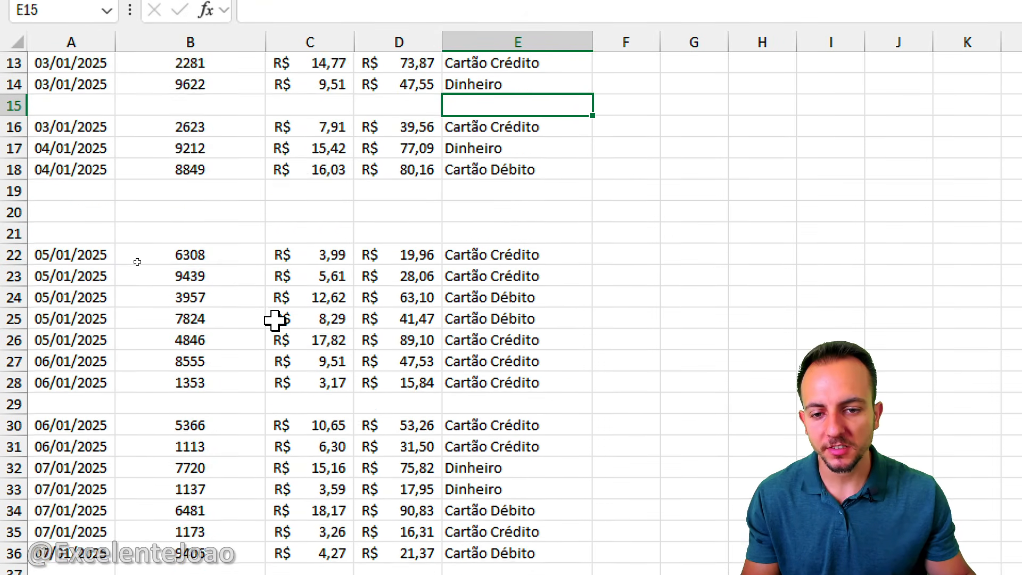
{"action": "scroll", "coordinate": [275, 320], "scroll_direction": "down", "scroll_amount": 8}
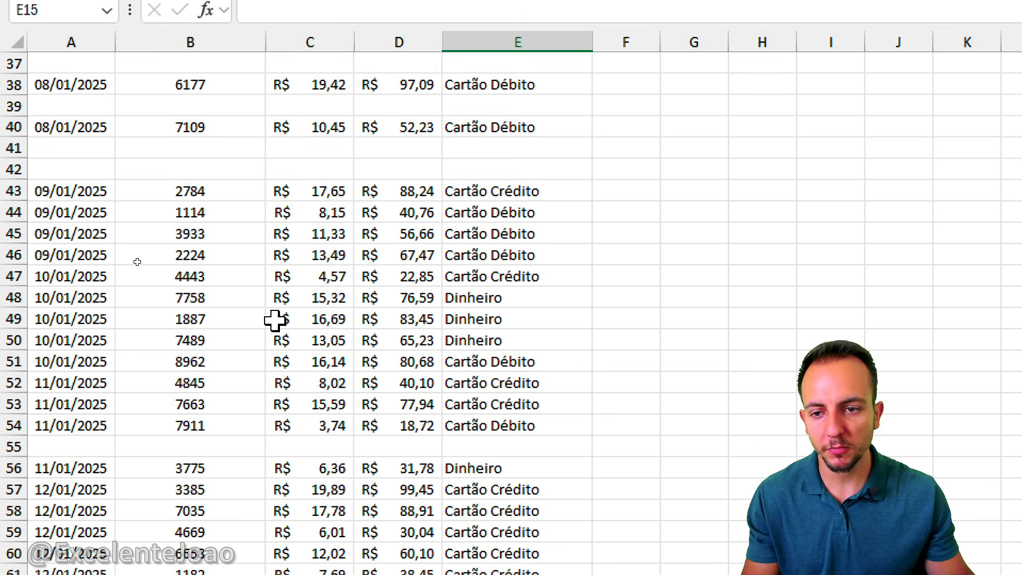
{"action": "scroll", "coordinate": [275, 320], "scroll_direction": "down", "scroll_amount": 11}
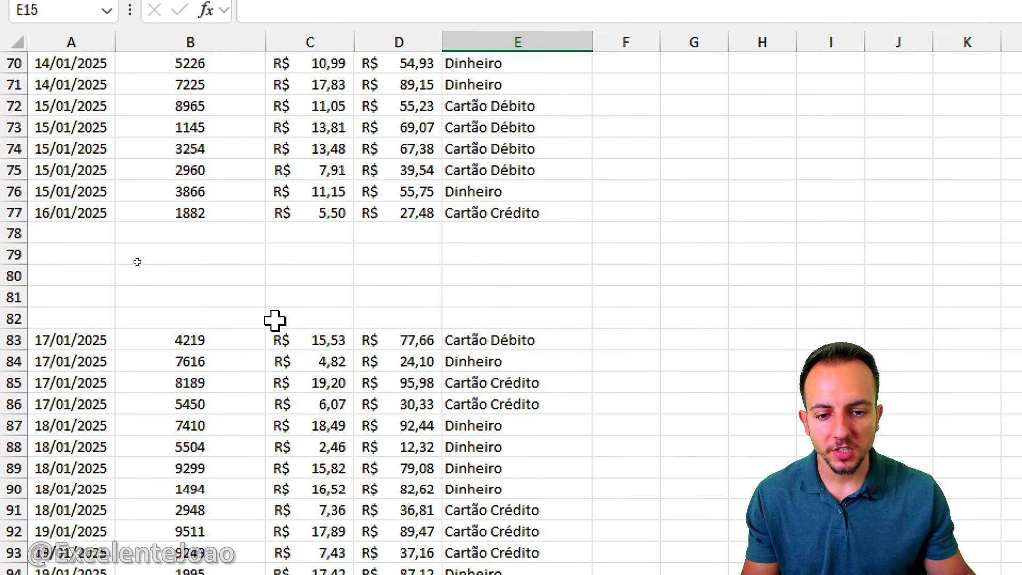
{"action": "scroll", "coordinate": [275, 320], "scroll_direction": "down", "scroll_amount": 1}
{"action": "scroll", "coordinate": [275, 320], "scroll_direction": "up", "scroll_amount": 10}
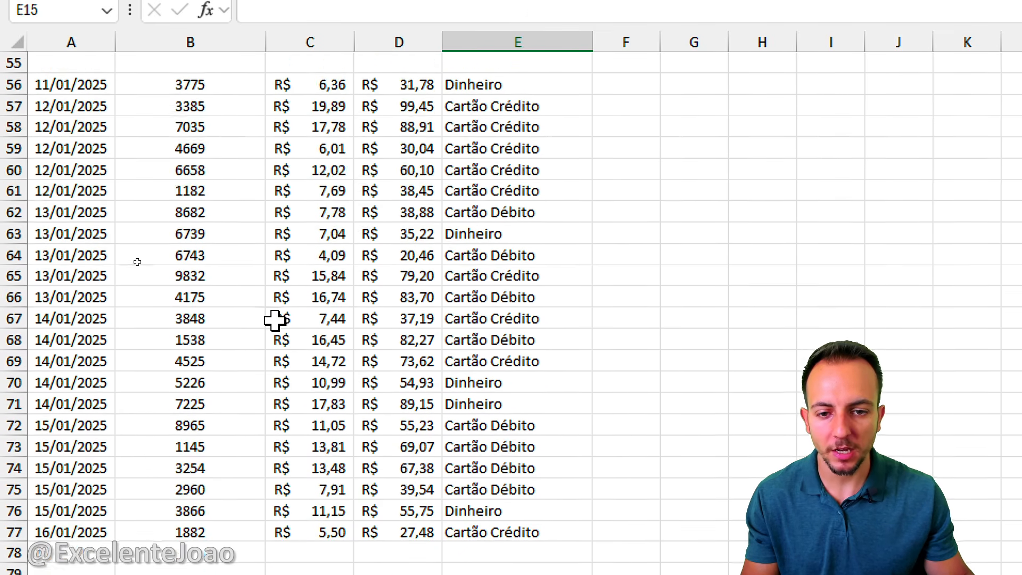
{"action": "scroll", "coordinate": [275, 320], "scroll_direction": "up", "scroll_amount": 10}
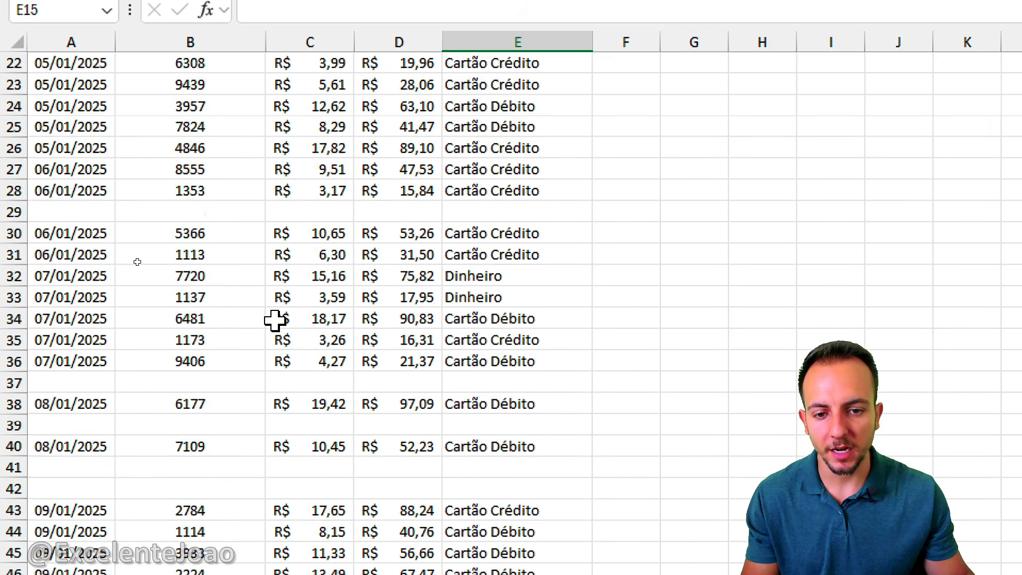
{"action": "scroll", "coordinate": [275, 320], "scroll_direction": "up", "scroll_amount": 4}
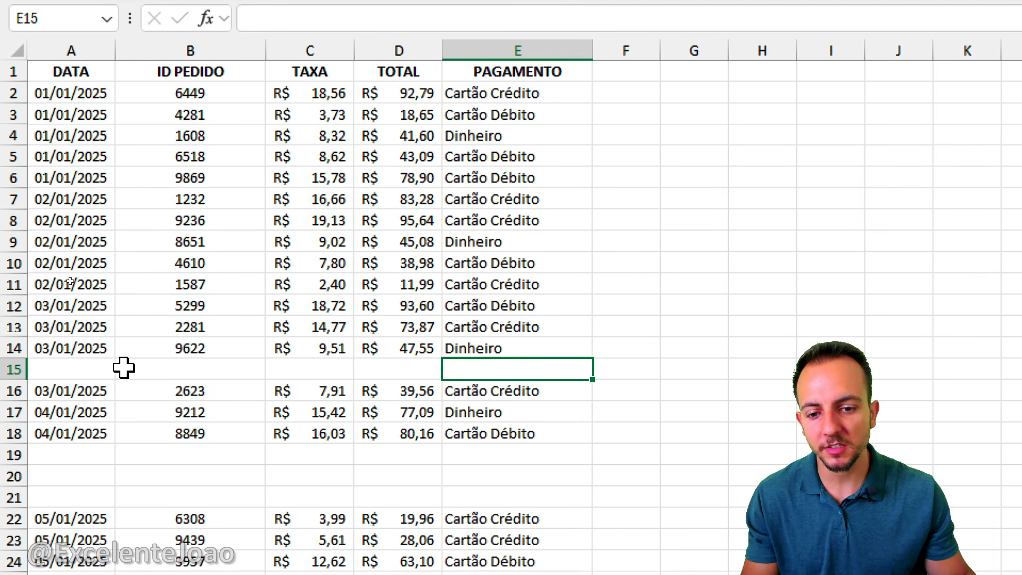
{"action": "key", "text": "ctrl+2"}
{"action": "left_click_drag", "start_coordinate": [97, 365], "coordinate": [553, 361]}
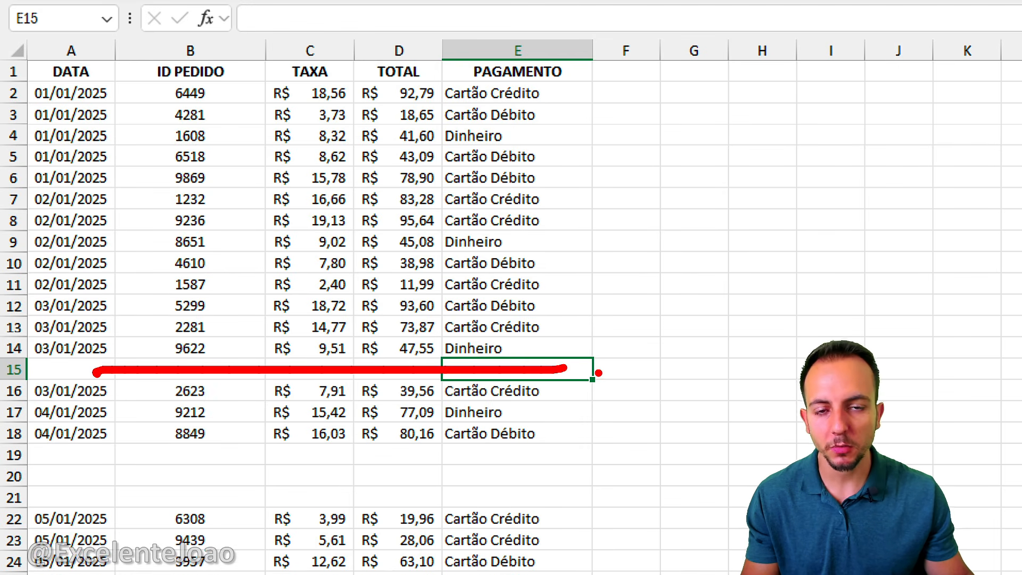
{"action": "key", "text": "Escape"}
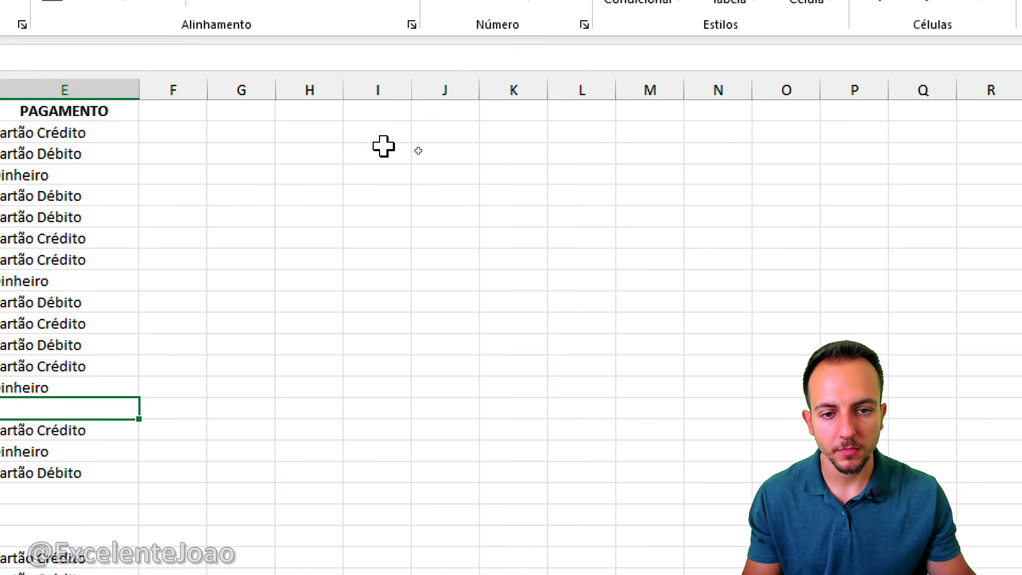
Step: Start a formula in cell I2, compare the suggested CONT functions and insert CONTAR.VAZIO
{"action": "left_click", "coordinate": [833, 98]}
{"action": "type", "text": "=C"}
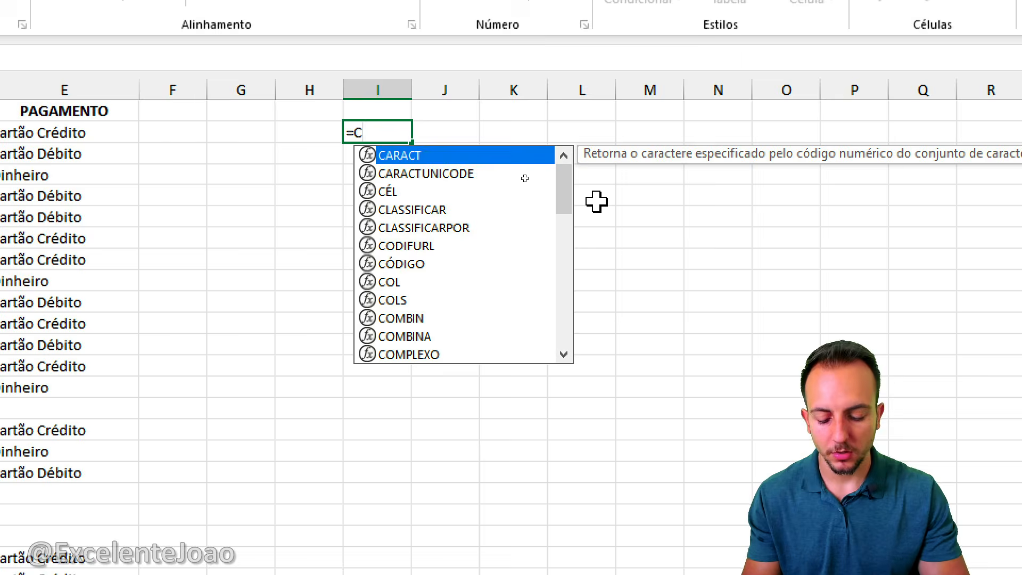
{"action": "type", "text": "ONT.V"}
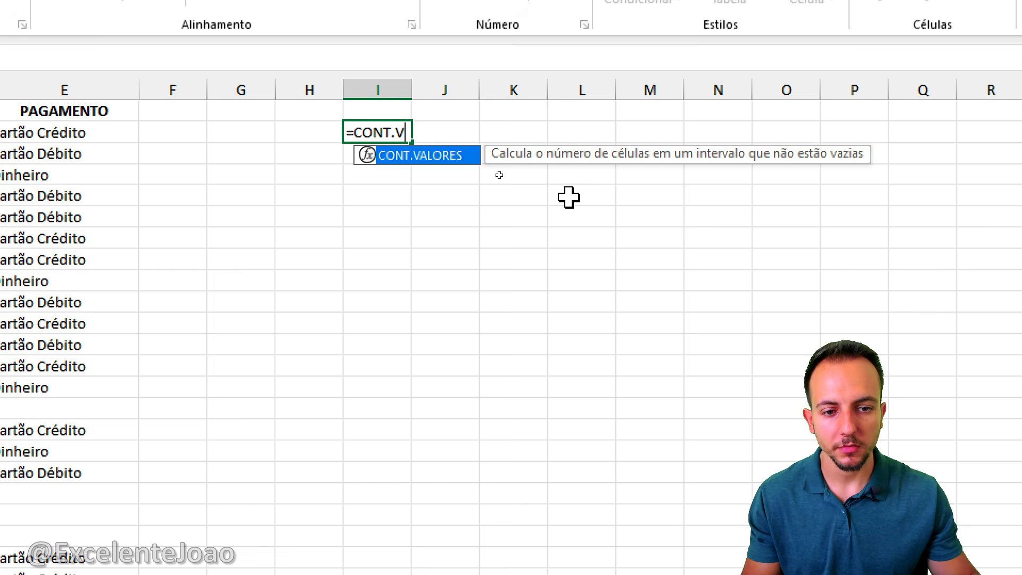
{"action": "key", "text": "BackSpace"}
{"action": "key", "text": "BackSpace"}
{"action": "type", "text": "AR"}
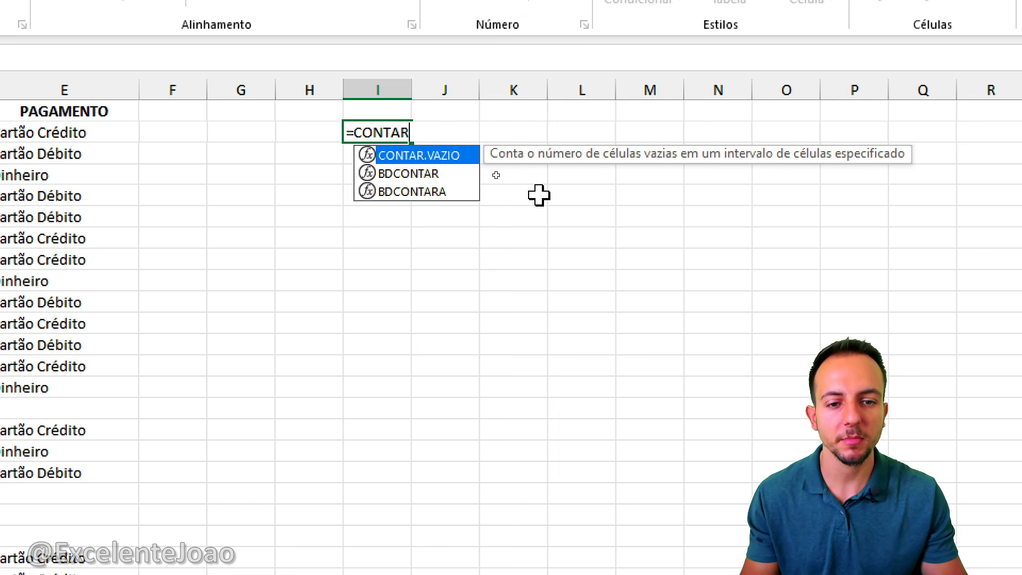
{"action": "key", "text": "BackSpace"}
{"action": "key", "text": "BackSpace"}
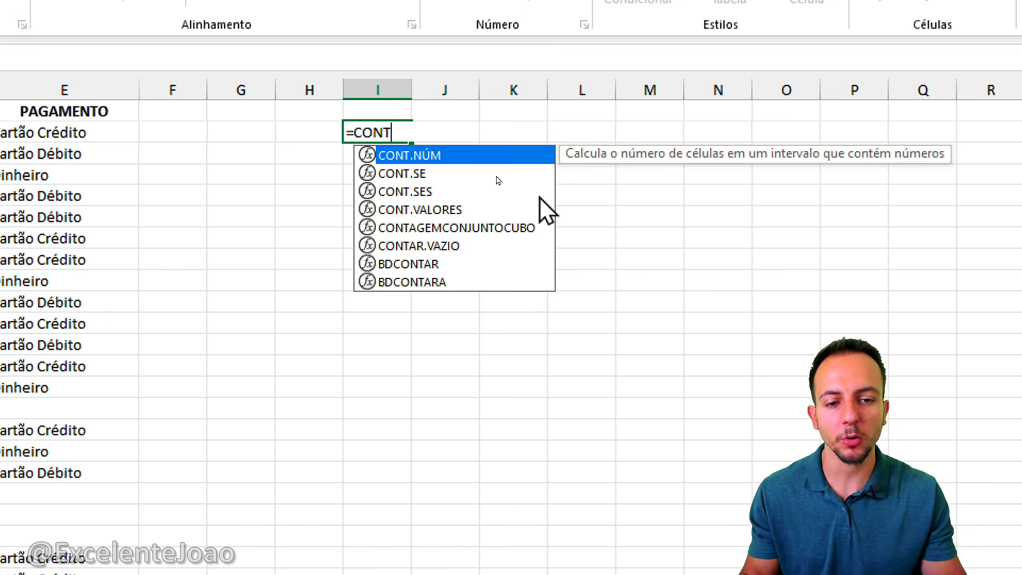
{"action": "left_click", "coordinate": [444, 189]}
{"action": "left_click", "coordinate": [445, 201]}
{"action": "left_click", "coordinate": [436, 243]}
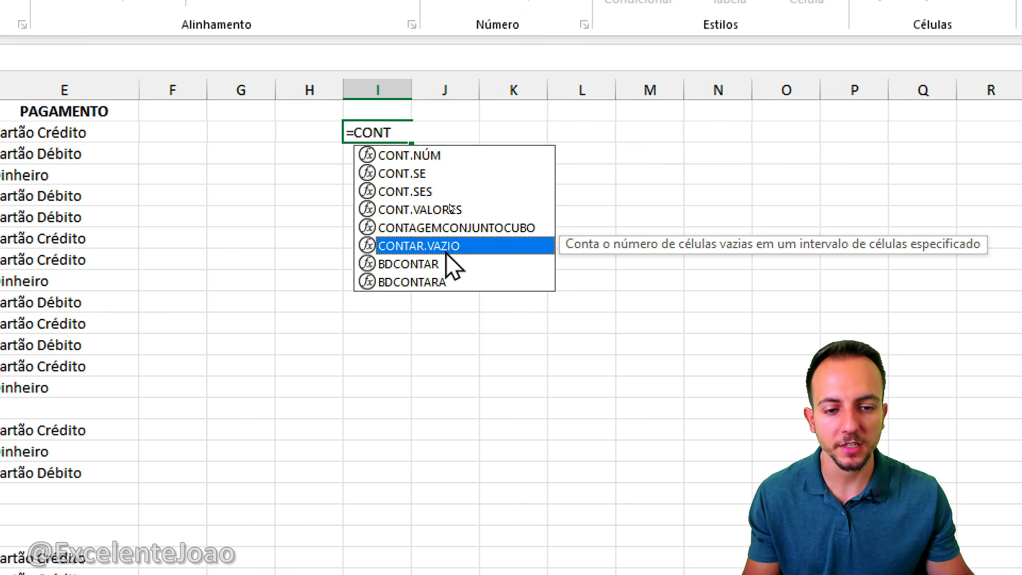
{"action": "double_click", "coordinate": [446, 249]}
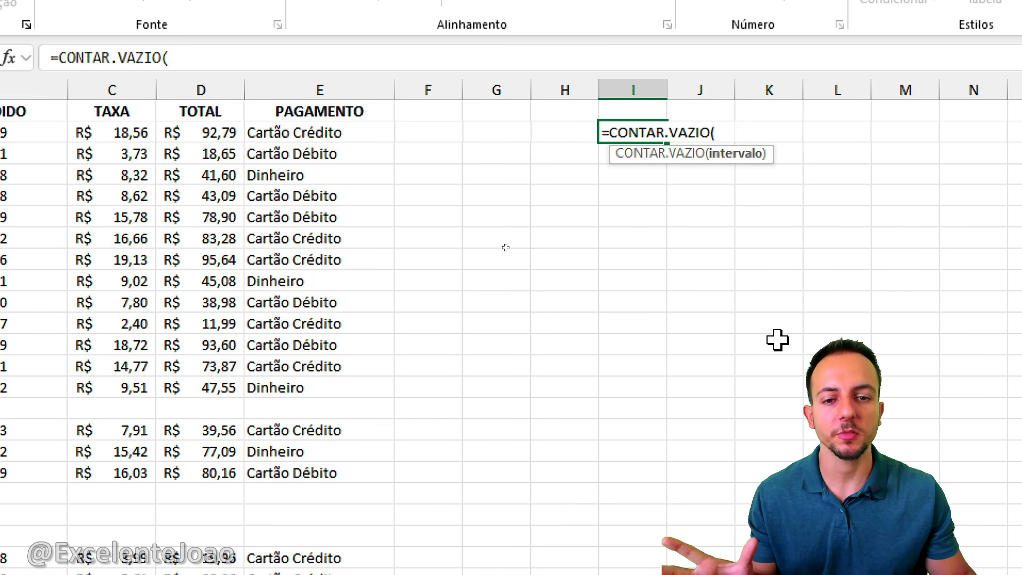
Step: Complete the trial formula as =CONTAR.VAZIO(I5:I11) in I2, and temporarily mark its result and the counted cells
{"action": "left_click_drag", "start_coordinate": [653, 192], "coordinate": [642, 325]}
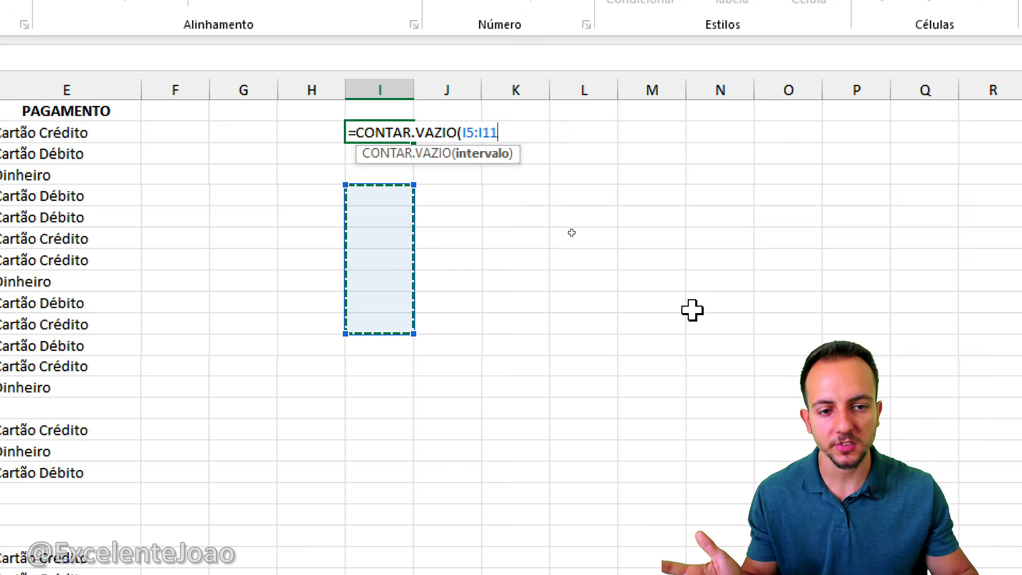
{"action": "key", "text": "Return"}
{"action": "key", "text": "Up"}
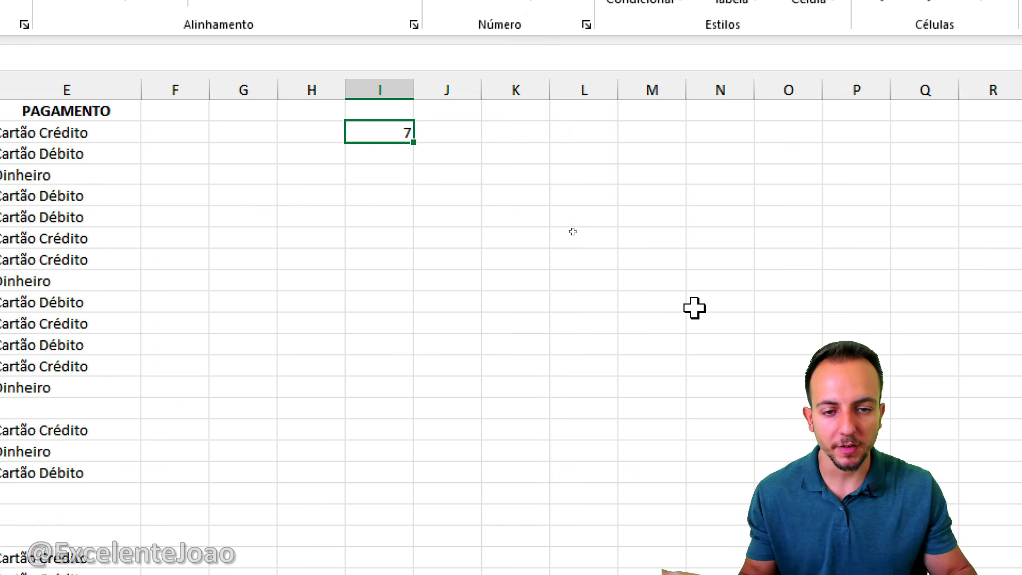
{"action": "key", "text": "ctrl+2"}
{"action": "mouse_move", "coordinate": [417, 105]}
{"action": "left_mouse_down"}
{"action": "mouse_move", "coordinate": [379, 148]}
{"action": "mouse_move", "coordinate": [397, 103]}
{"action": "left_mouse_up"}
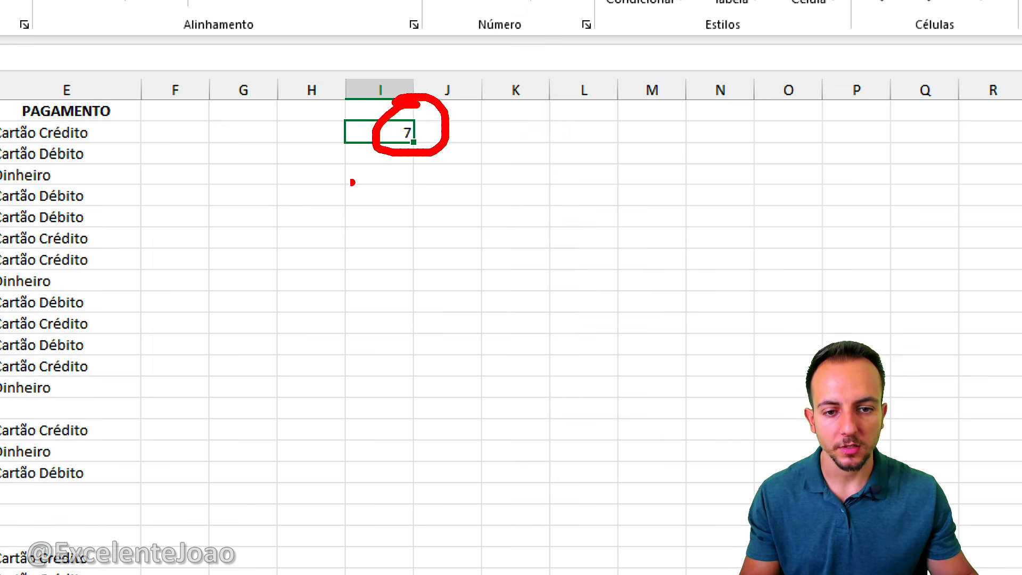
{"action": "left_click_drag", "start_coordinate": [350, 182], "coordinate": [402, 335]}
{"action": "key", "text": "Escape"}
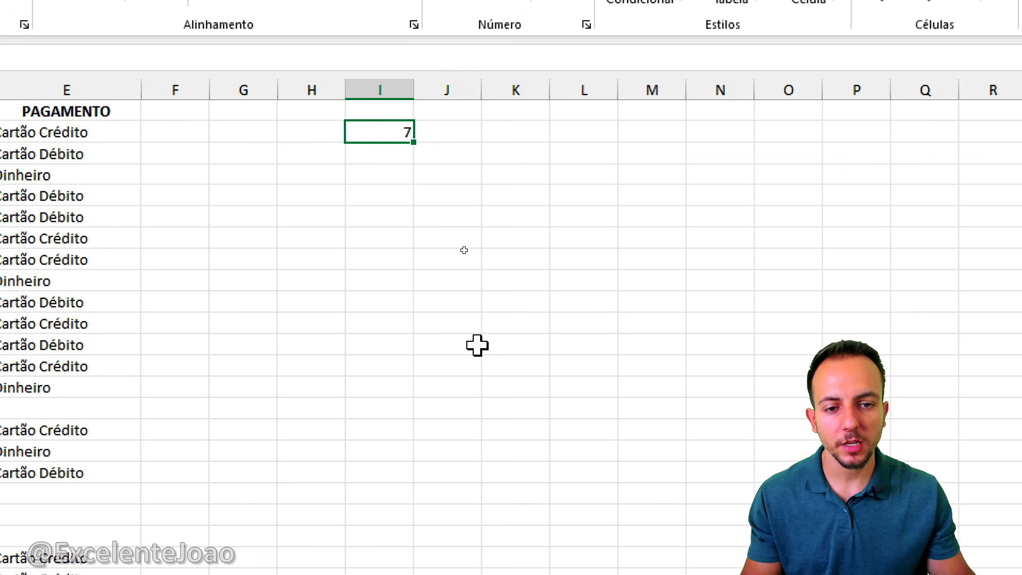
Step: Highlight the PAGAMENTO column and a stretch of its cells from E7 down as the data to check for blanks
{"action": "left_click", "coordinate": [296, 91]}
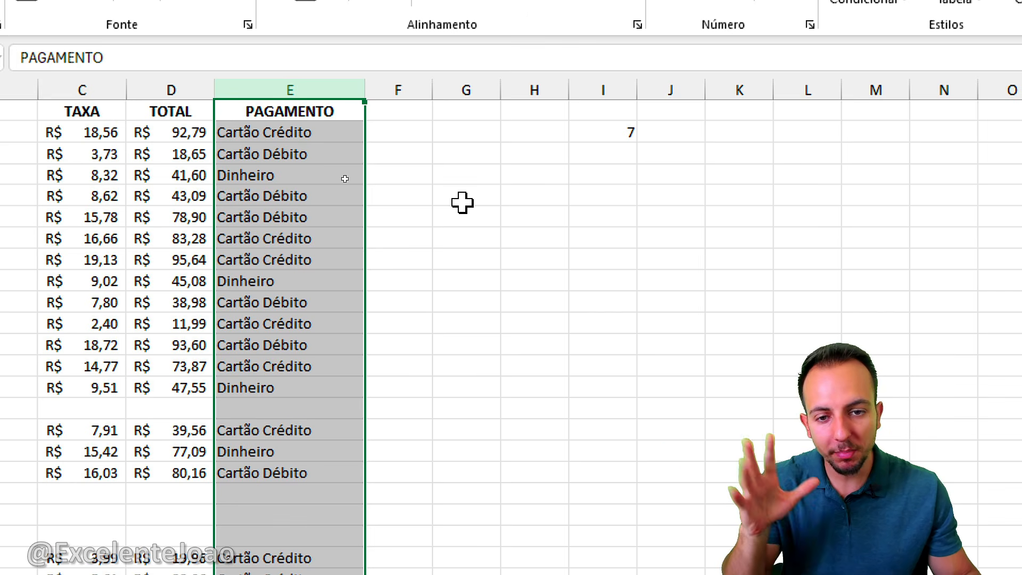
{"action": "left_click", "coordinate": [246, 235]}
{"action": "left_click_drag", "start_coordinate": [246, 235], "coordinate": [282, 511]}
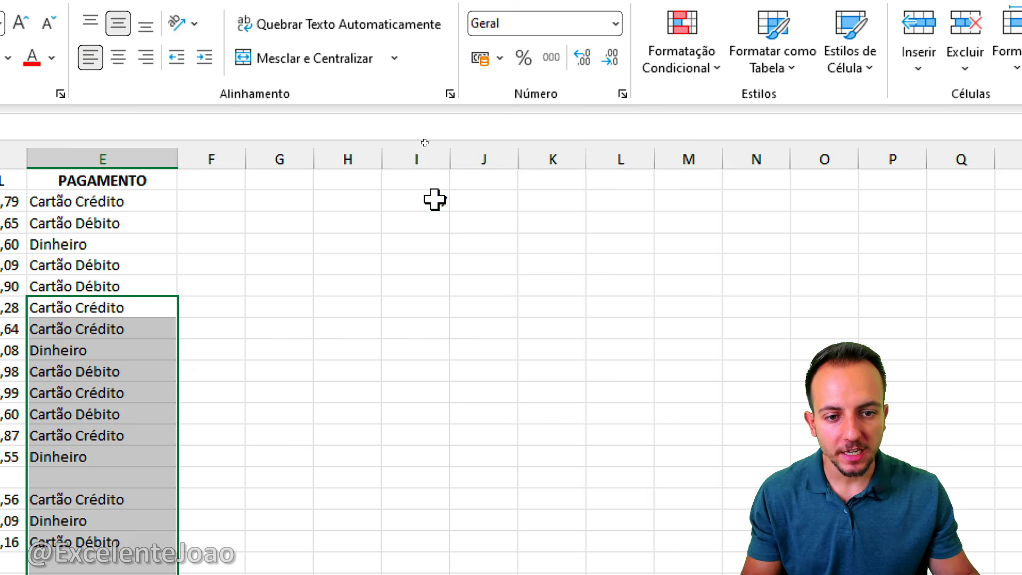
Step: Clear the formula in I2 and enter =CONTAR.VAZIO(E1:E136) there to count the blank PAGAMENTO cells
{"action": "left_click", "coordinate": [433, 200]}
{"action": "key", "text": "Delete"}
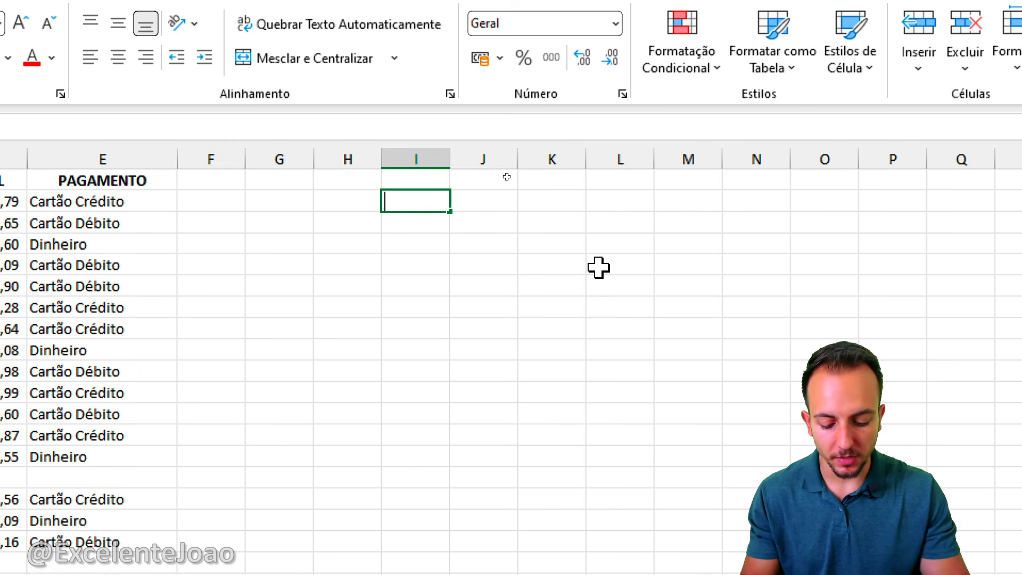
{"action": "type", "text": "=CONTAR"}
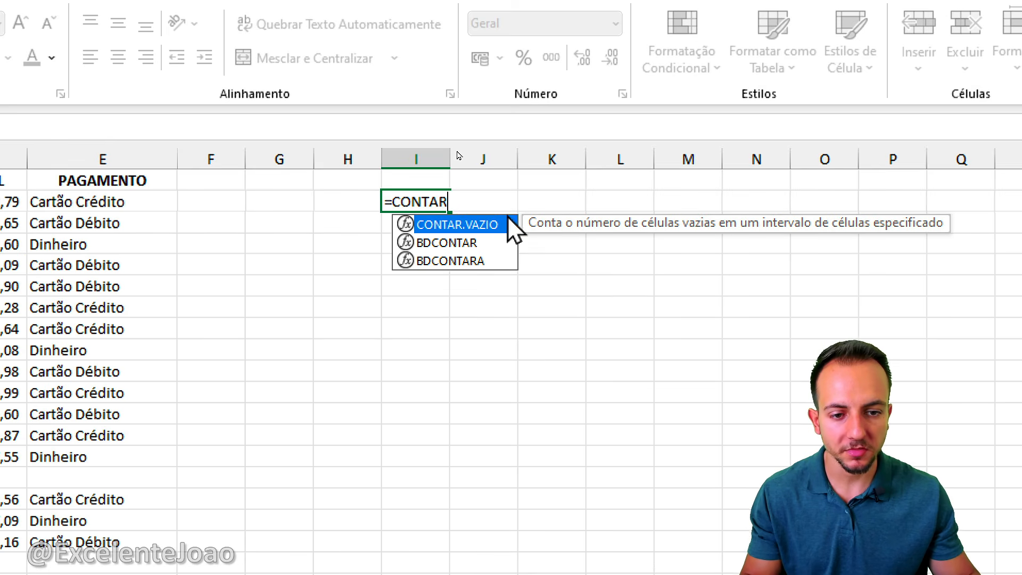
{"action": "double_click", "coordinate": [493, 223]}
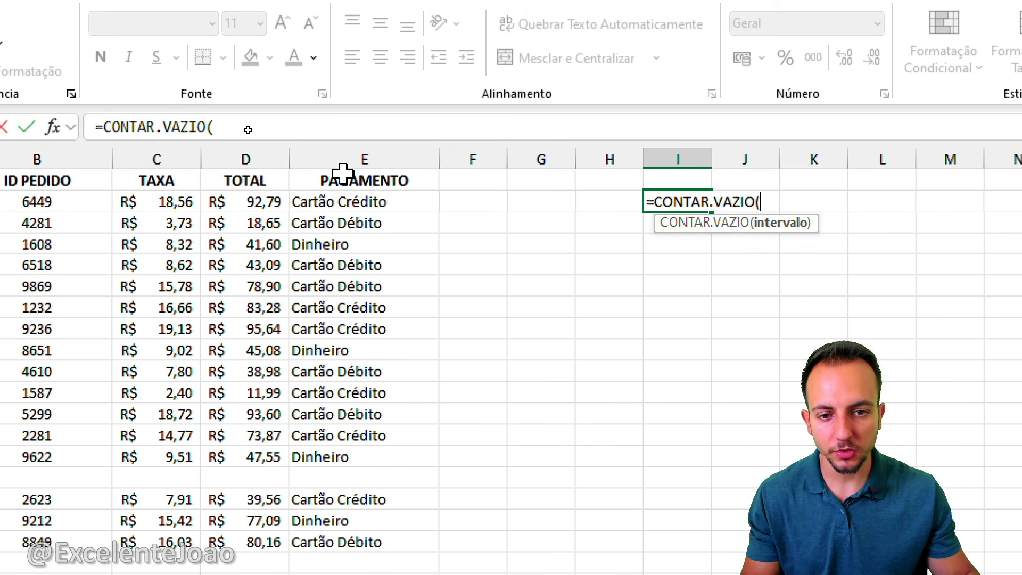
{"action": "left_click_drag", "start_coordinate": [351, 180], "coordinate": [360, 574]}
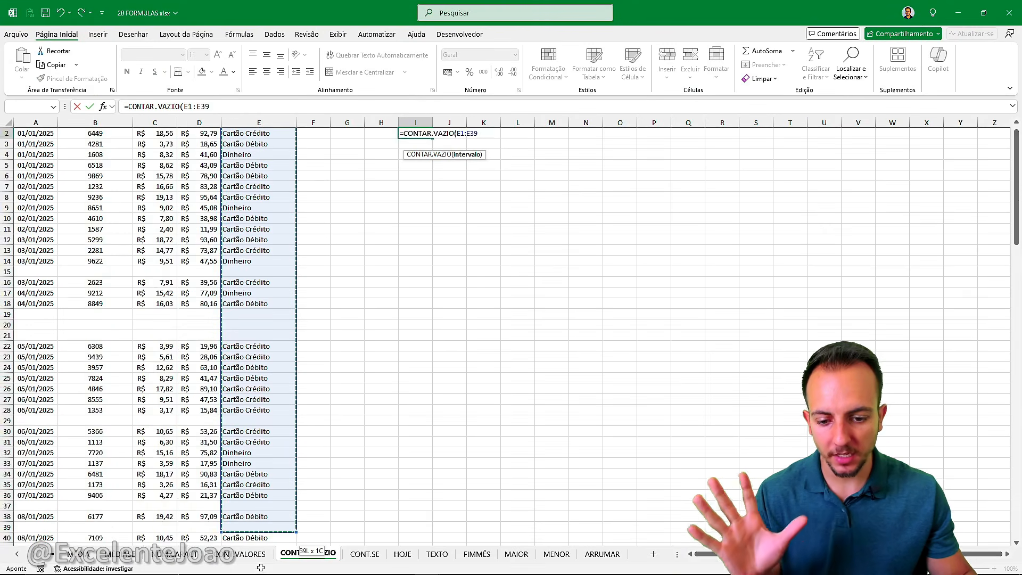
{"action": "left_click_drag", "start_coordinate": [261, 567], "coordinate": [260, 241]}
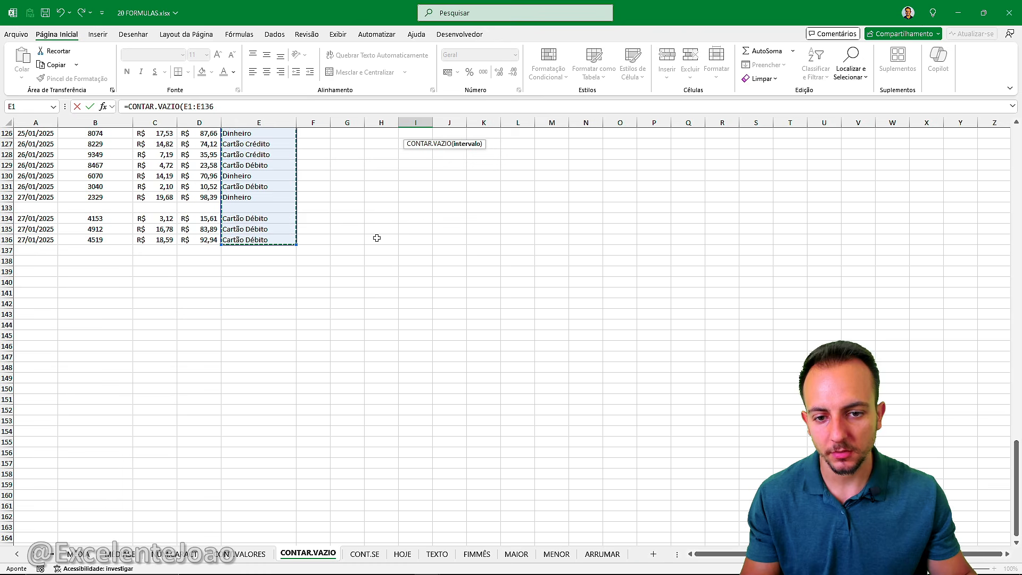
{"action": "key", "text": "Return"}
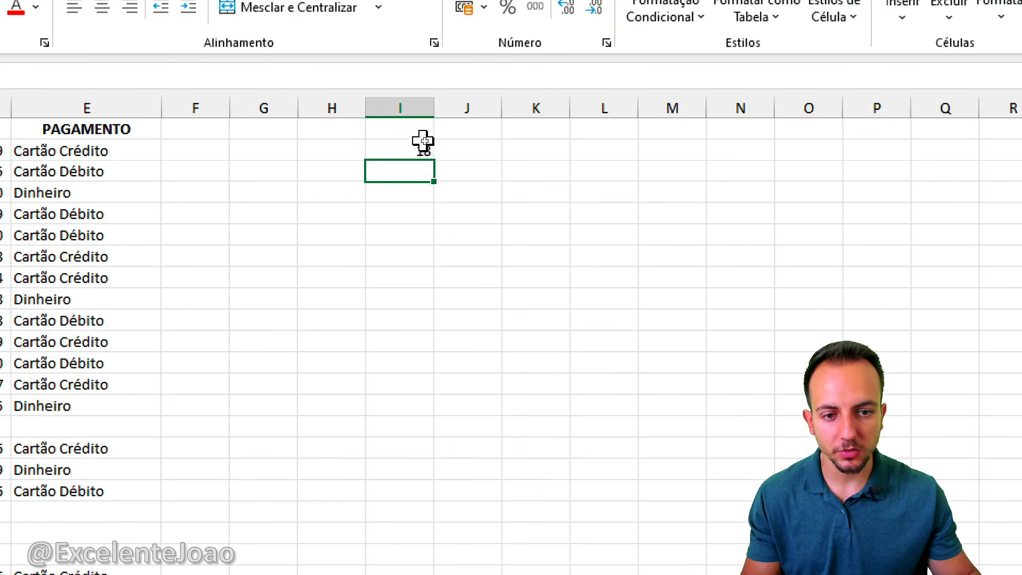
Step: Compare the CONTAR.VAZIO result in I2 with the blank rows of the table, temporarily marking both
{"action": "left_click", "coordinate": [423, 142]}
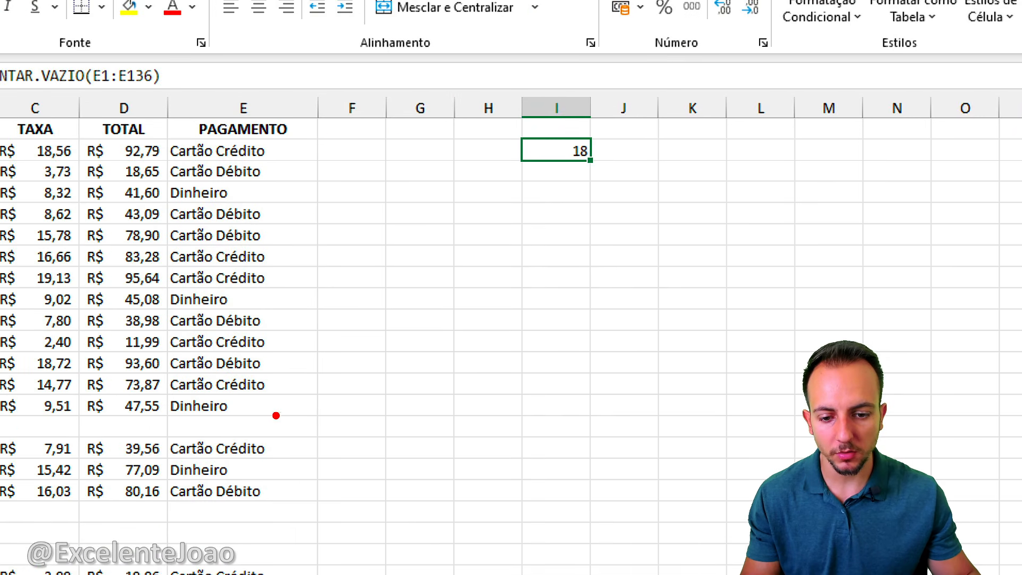
{"action": "left_click_drag", "start_coordinate": [274, 435], "coordinate": [352, 339]}
{"action": "left_click_drag", "start_coordinate": [274, 539], "coordinate": [376, 459]}
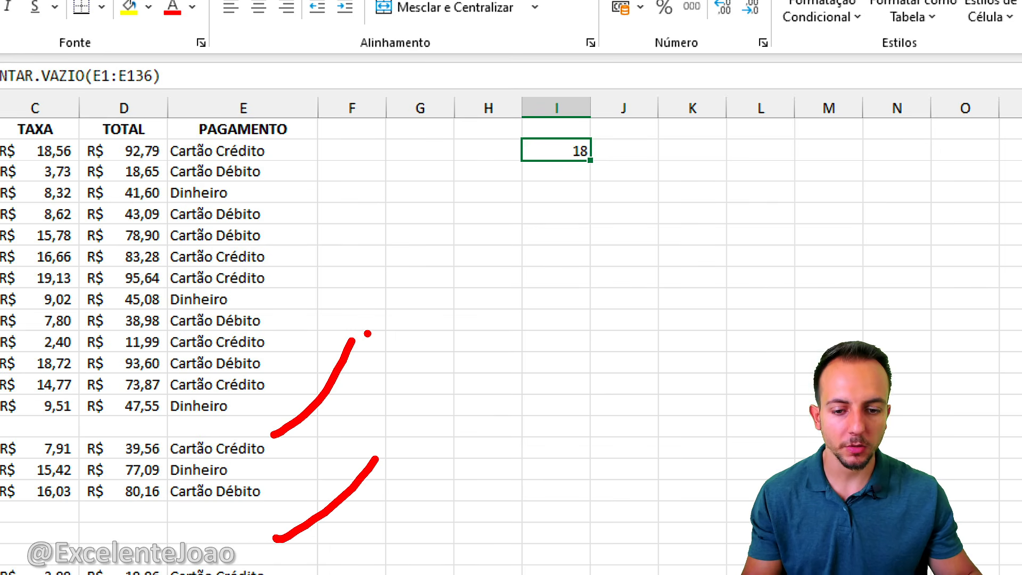
{"action": "key", "text": "Escape"}
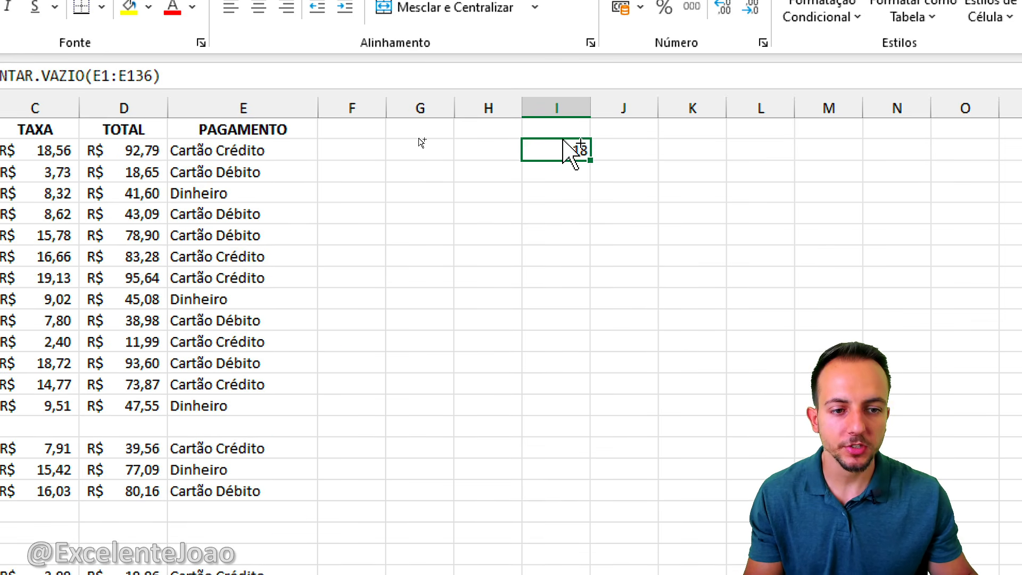
{"action": "left_click_drag", "start_coordinate": [557, 148], "coordinate": [550, 160]}
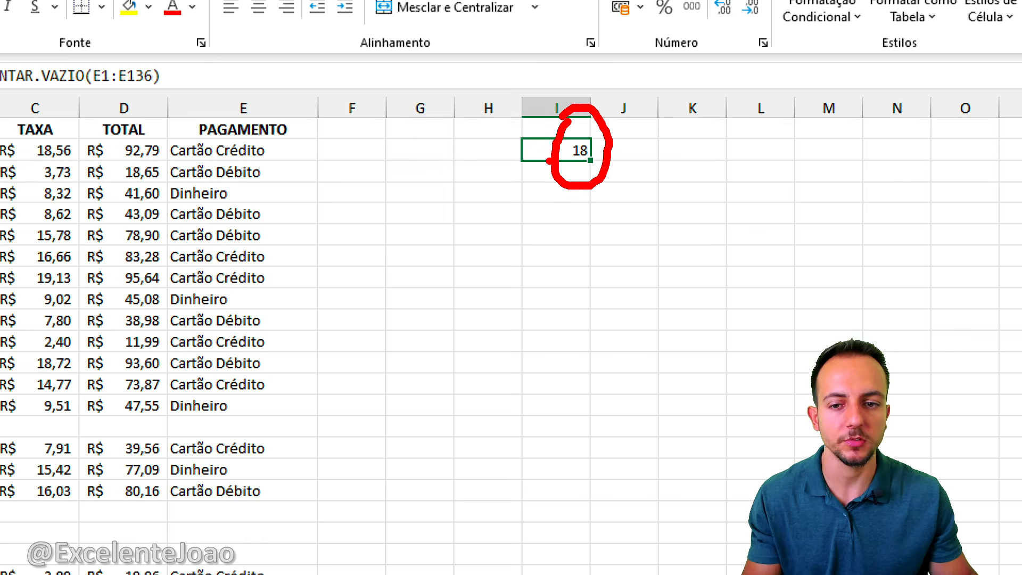
{"action": "key", "text": "Escape"}
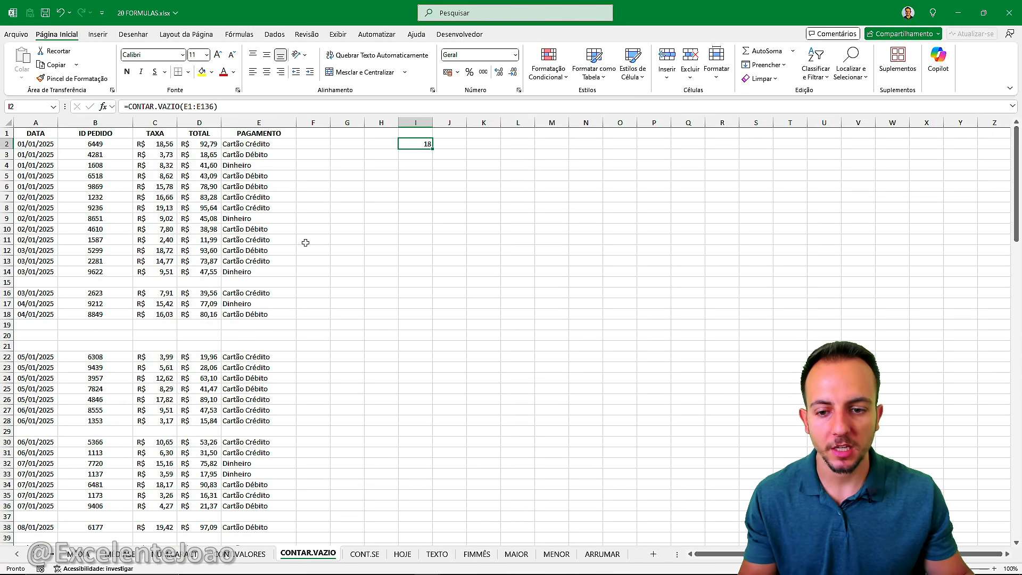
{"action": "scroll", "coordinate": [302, 242], "scroll_direction": "down", "scroll_amount": 5}
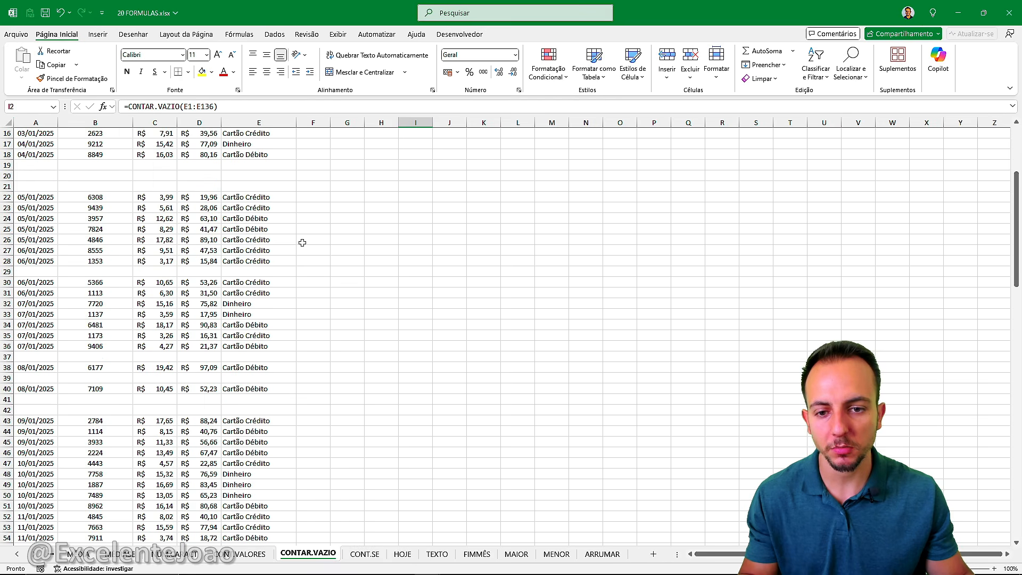
Step: Look over the MÊS, PRODUTO, QTD and VENDAS columns of the CONT.SE sales table
{"action": "scroll", "coordinate": [340, 229], "scroll_direction": "up", "scroll_amount": 5}
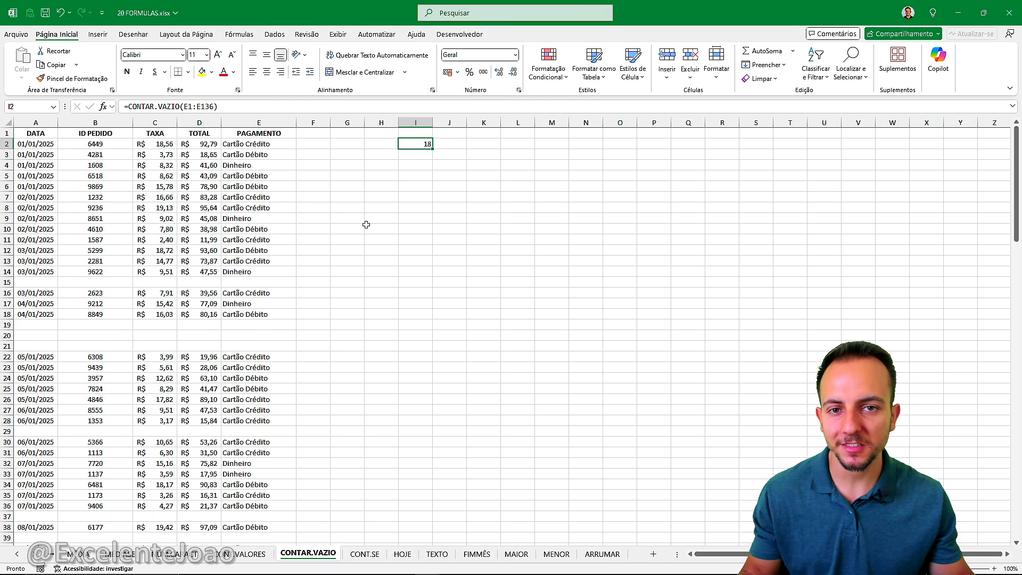
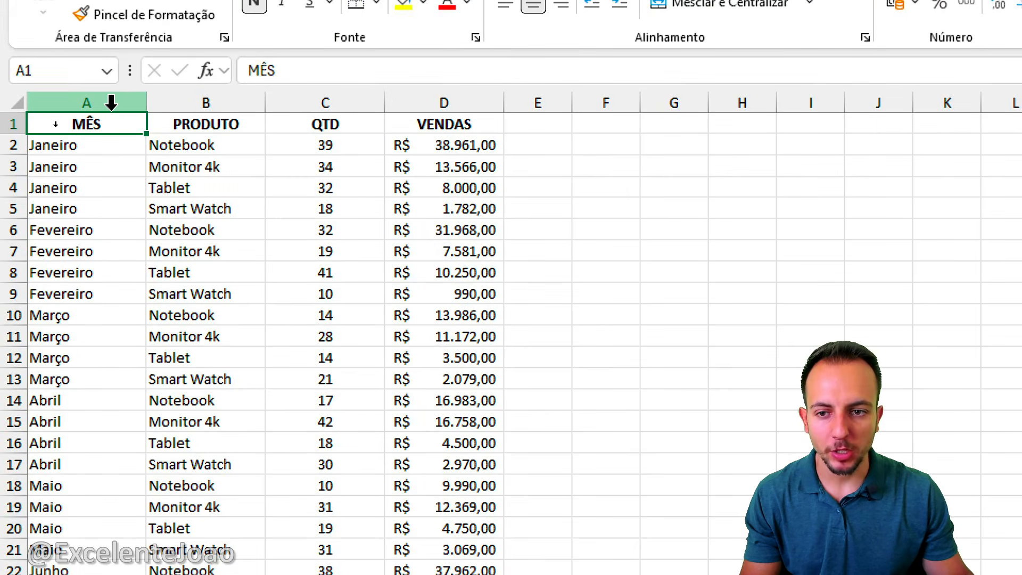
{"action": "left_click", "coordinate": [55, 123]}
{"action": "left_click", "coordinate": [186, 102]}
{"action": "left_click", "coordinate": [319, 102]}
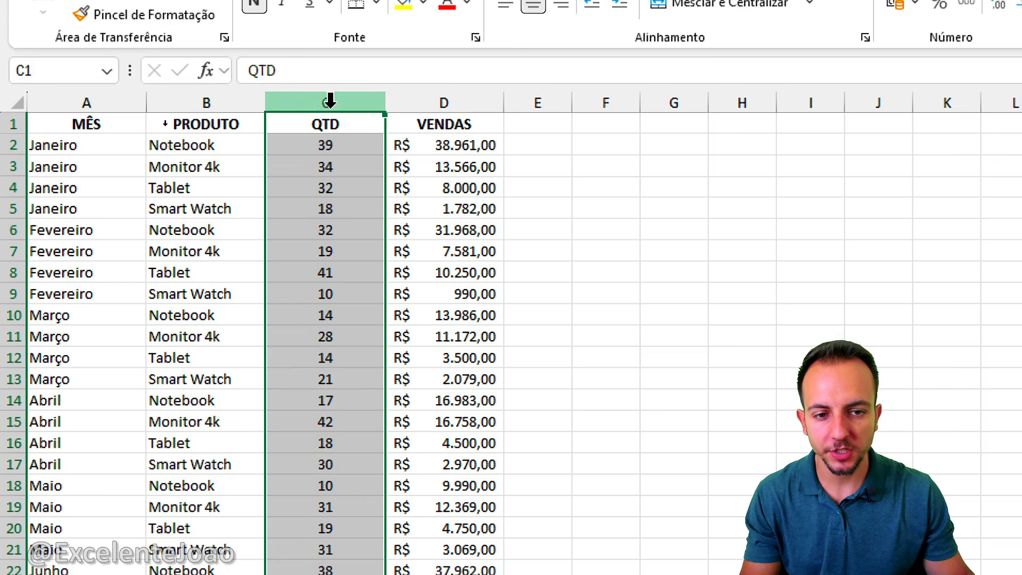
{"action": "left_click", "coordinate": [421, 104]}
{"action": "left_click", "coordinate": [86, 126]}
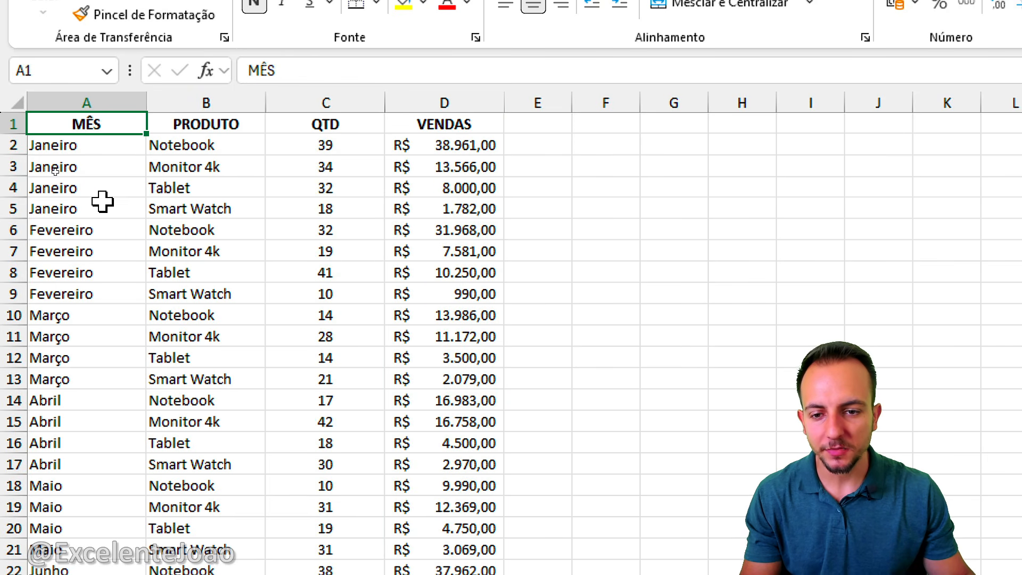
Step: Temporarily box and number the first four Tablet entries in the PRODUTO column, and clear the markings
{"action": "left_click_drag", "start_coordinate": [138, 170], "coordinate": [203, 205]}
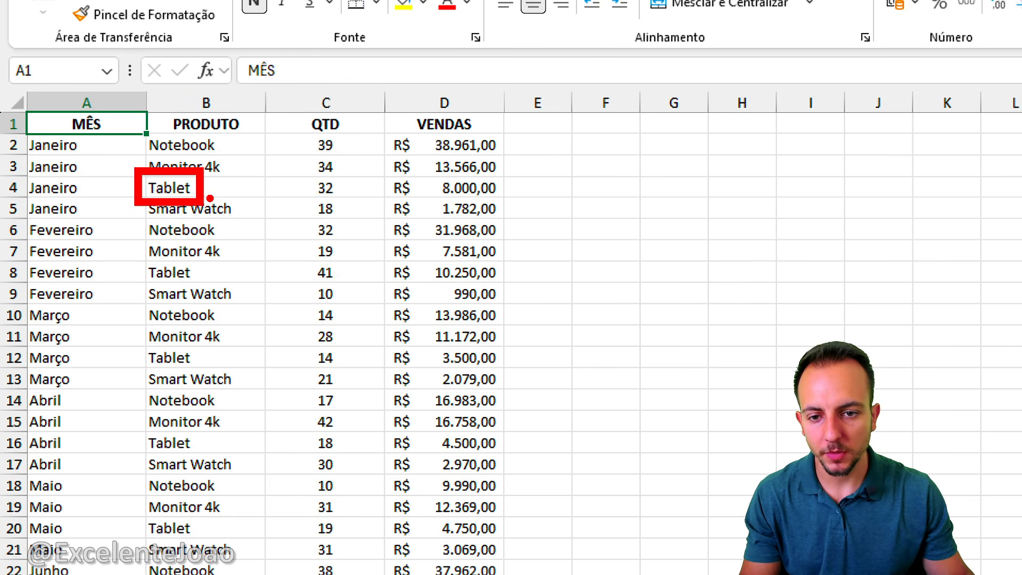
{"action": "left_click_drag", "start_coordinate": [192, 294], "coordinate": [195, 293]}
{"action": "mouse_move", "coordinate": [211, 265]}
{"action": "left_mouse_down"}
{"action": "mouse_move", "coordinate": [229, 265]}
{"action": "mouse_move", "coordinate": [233, 295]}
{"action": "left_mouse_up"}
{"action": "mouse_move", "coordinate": [132, 341]}
{"action": "left_mouse_down"}
{"action": "mouse_move", "coordinate": [232, 379]}
{"action": "mouse_move", "coordinate": [223, 387]}
{"action": "left_mouse_up"}
{"action": "left_click_drag", "start_coordinate": [130, 421], "coordinate": [131, 426]}
{"action": "left_click_drag", "start_coordinate": [262, 441], "coordinate": [254, 412]}
{"action": "left_click_drag", "start_coordinate": [249, 426], "coordinate": [245, 451]}
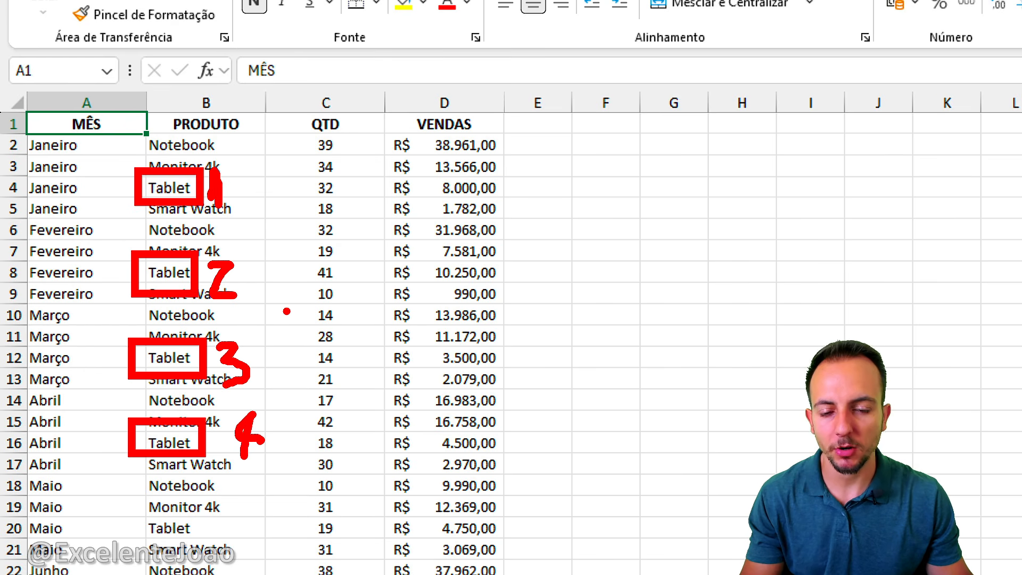
{"action": "key", "text": "Escape"}
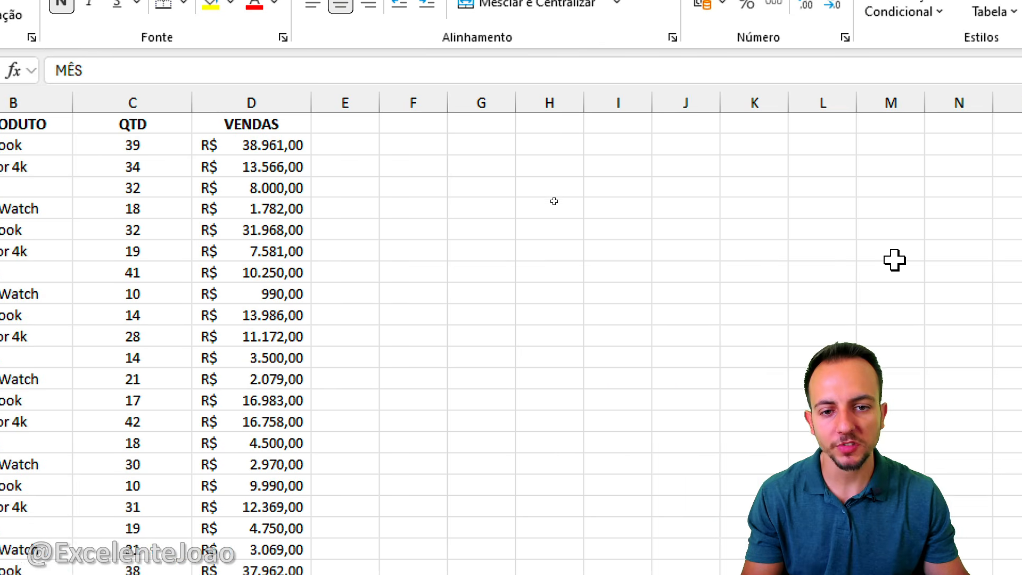
Step: Enter =CONT.SE(B:B;G5) in G6 to count the products in column B that match the criterion cell G5
{"action": "left_click", "coordinate": [399, 231]}
{"action": "type", "text": "=CONT"}
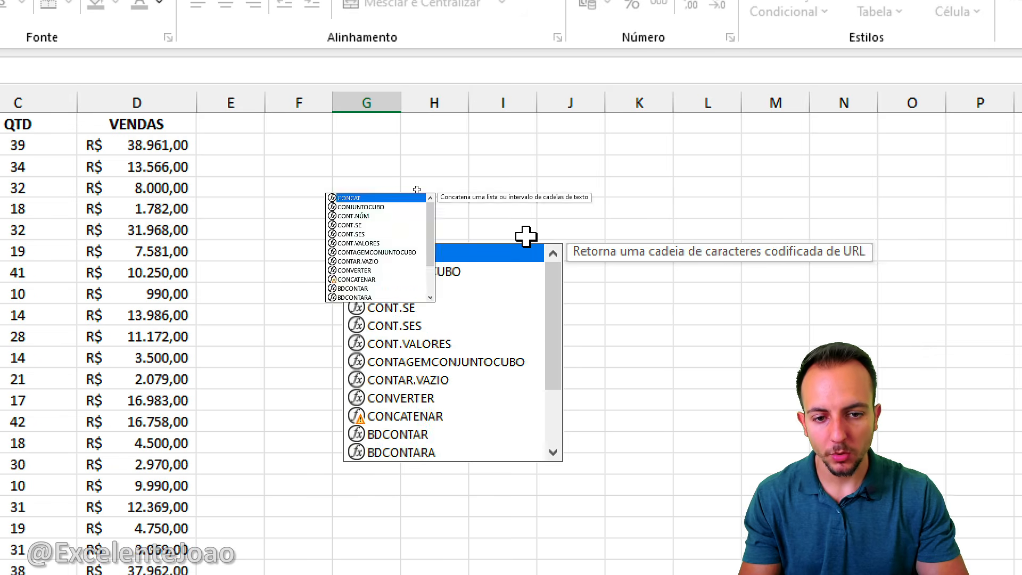
{"action": "type", "text": ".SE"}
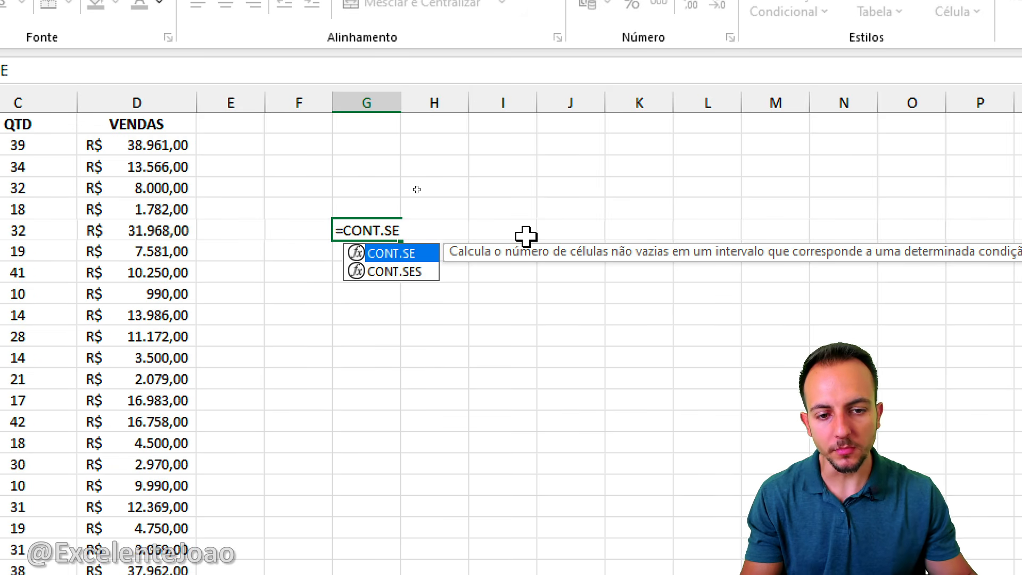
{"action": "type", "text": "("}
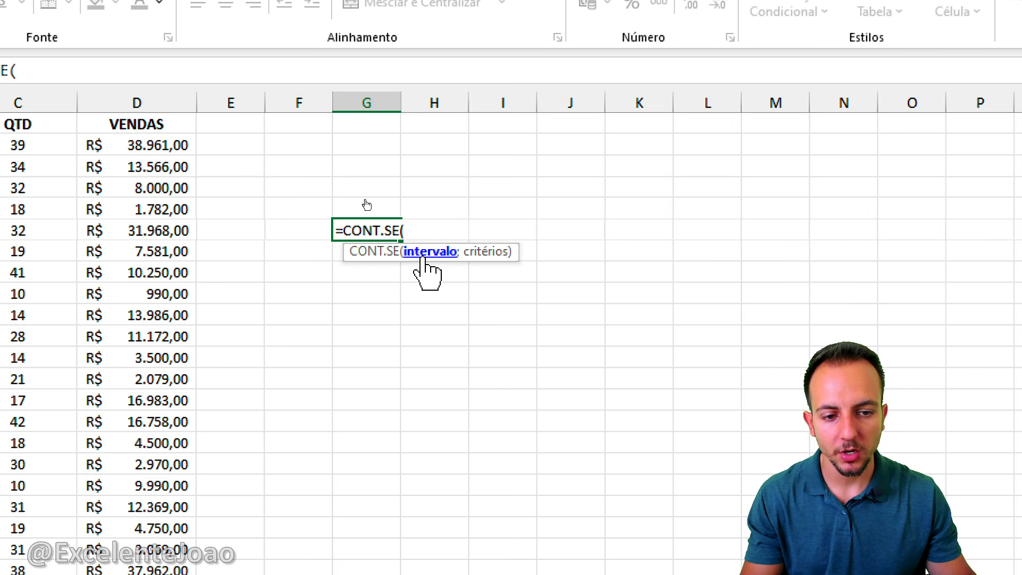
{"action": "left_click", "coordinate": [226, 101]}
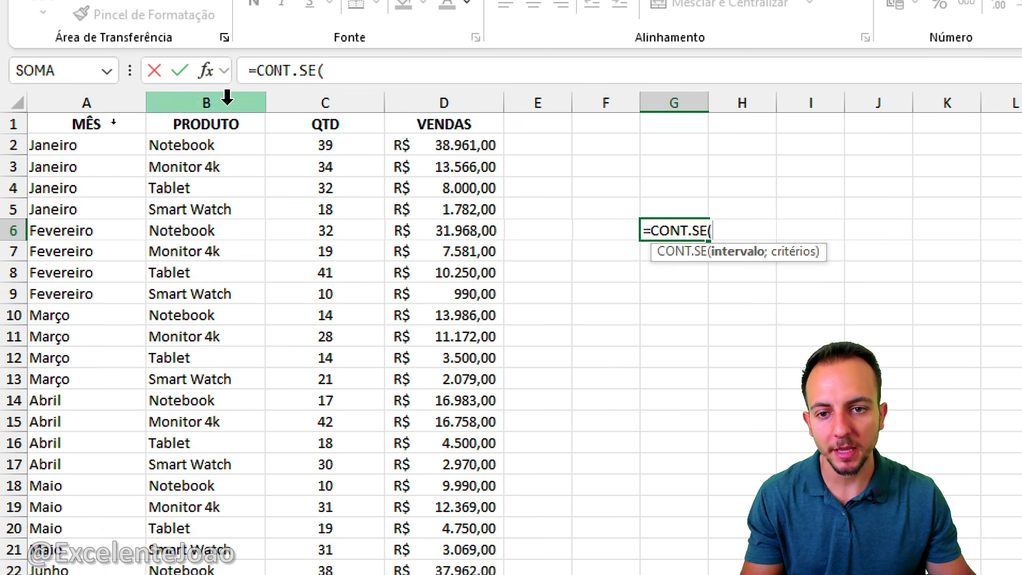
{"action": "type", "text": ";"}
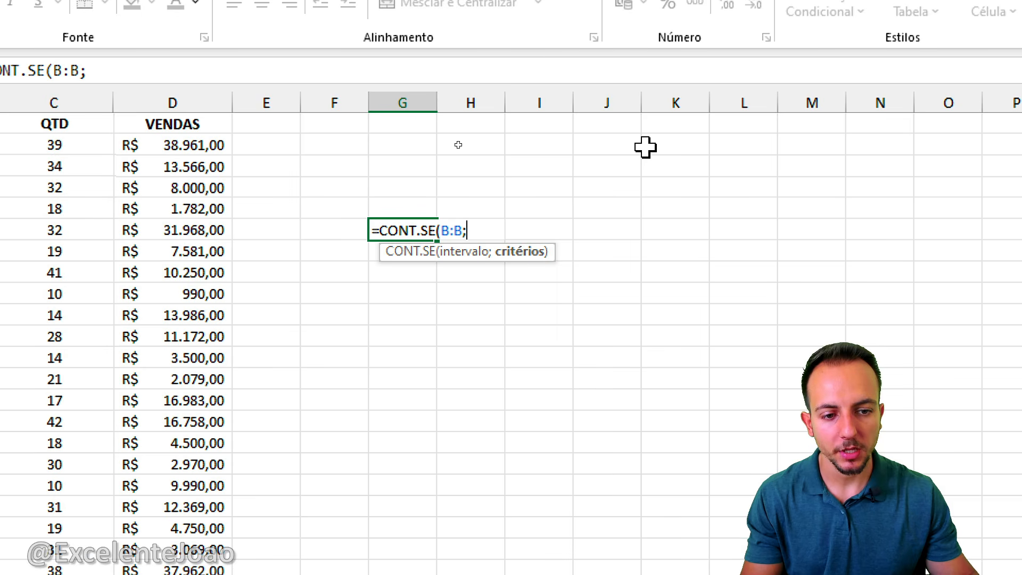
{"action": "left_click", "coordinate": [420, 210]}
{"action": "key", "text": "Return"}
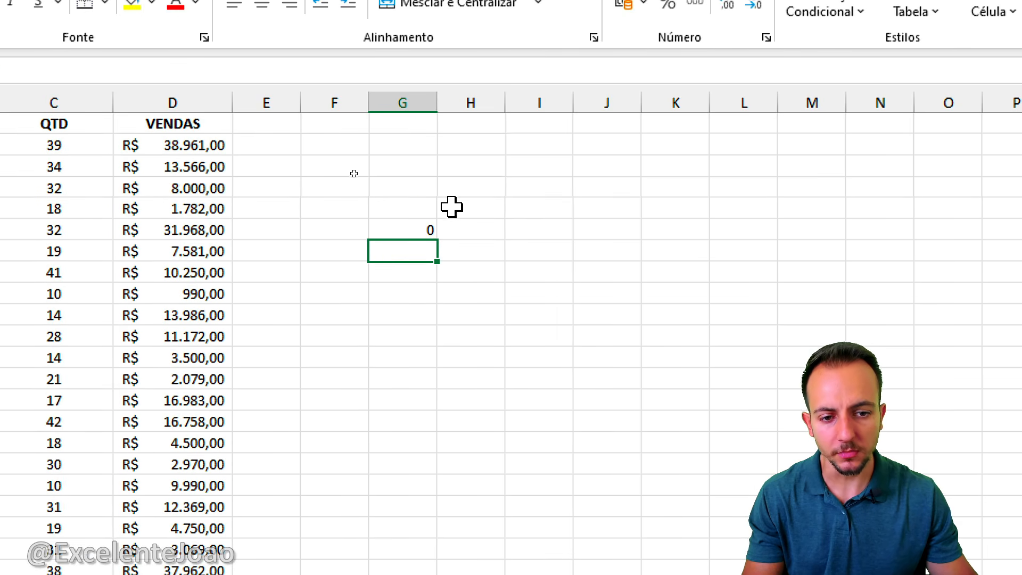
Step: Enter TABLET in G5 as the product to count and check the CONT.SE formula in G6
{"action": "key", "text": "Up"}
{"action": "key", "text": "Up"}
{"action": "type", "text": "TABLET"}
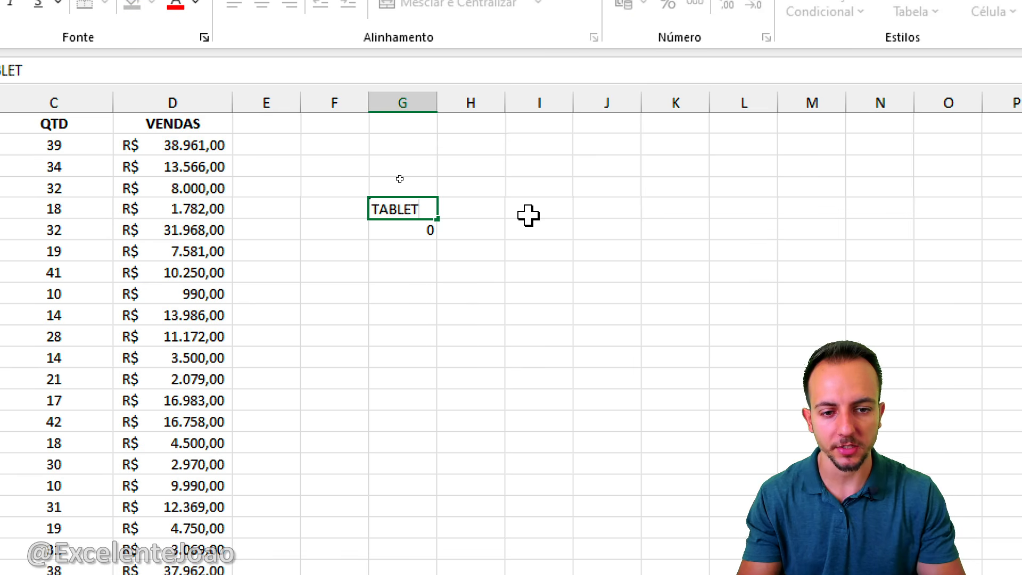
{"action": "key", "text": "Return"}
{"action": "left_click", "coordinate": [527, 214]}
{"action": "left_click", "coordinate": [408, 233]}
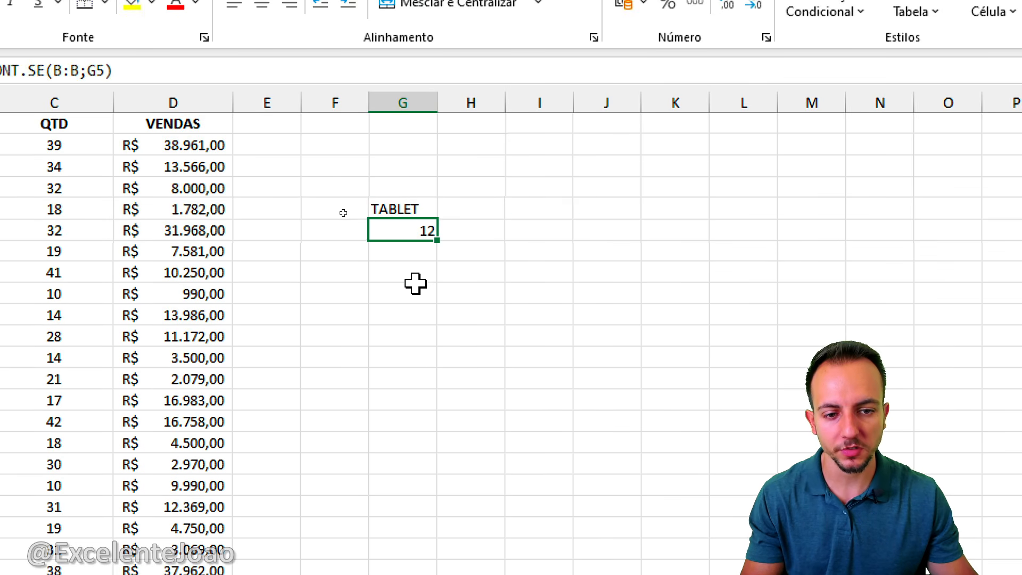
{"action": "left_click", "coordinate": [416, 284]}
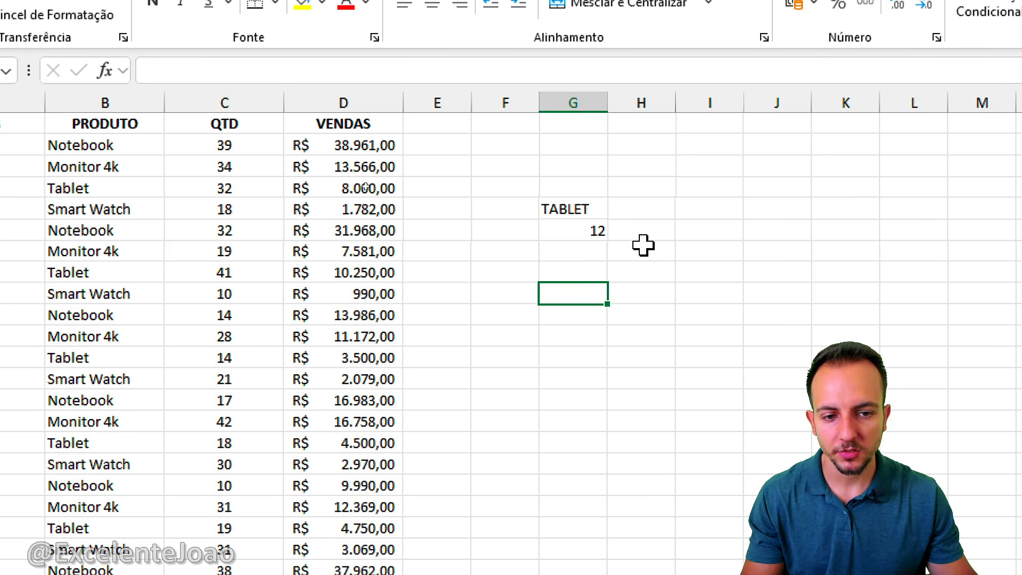
Step: Replace the criterion in G5 with NOTEBOOK and fit column G's width to its contents
{"action": "key", "text": "Up"}
{"action": "key", "text": "Up"}
{"action": "key", "text": "Up"}
{"action": "key", "text": "Up"}
{"action": "type", "text": "NOTE"}
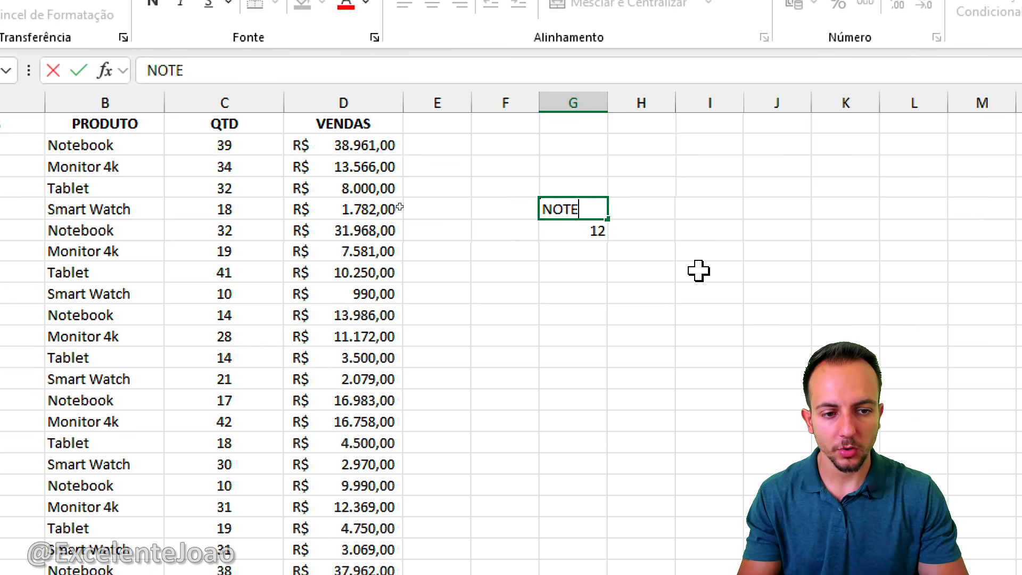
{"action": "type", "text": "BOOK"}
{"action": "key", "text": "Return"}
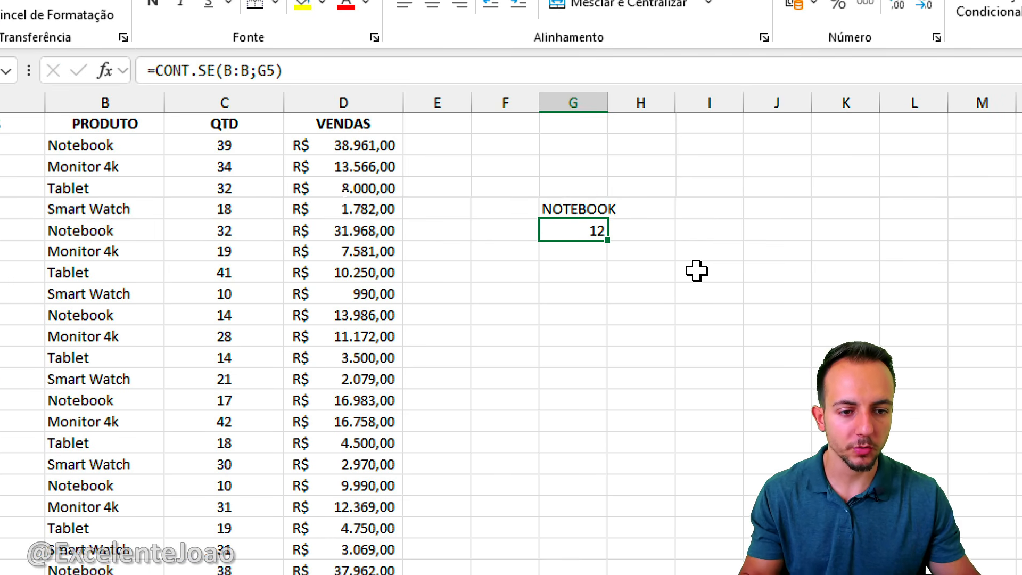
{"action": "double_click", "coordinate": [602, 105]}
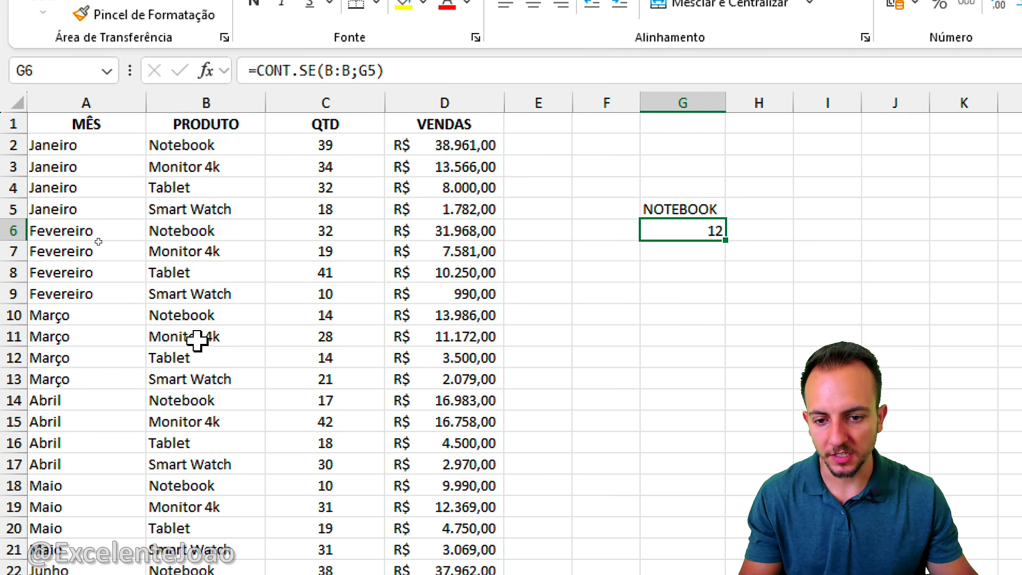
Step: Overwrite the February Notebook entry in B6 with a person's name to test how the count reacts
{"action": "left_click", "coordinate": [215, 356]}
{"action": "left_click", "coordinate": [217, 231]}
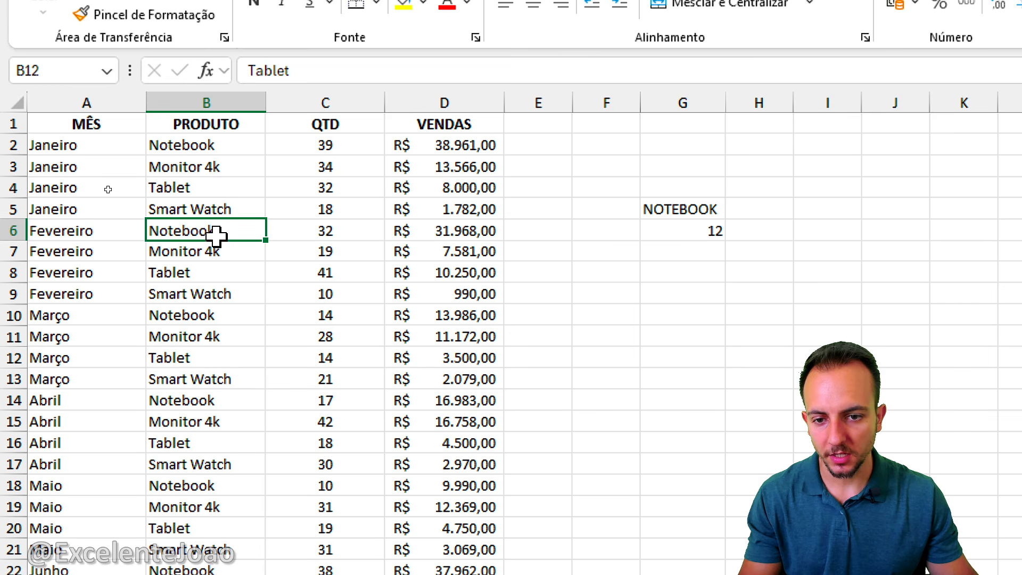
{"action": "type", "text": "JOAO PAULO"}
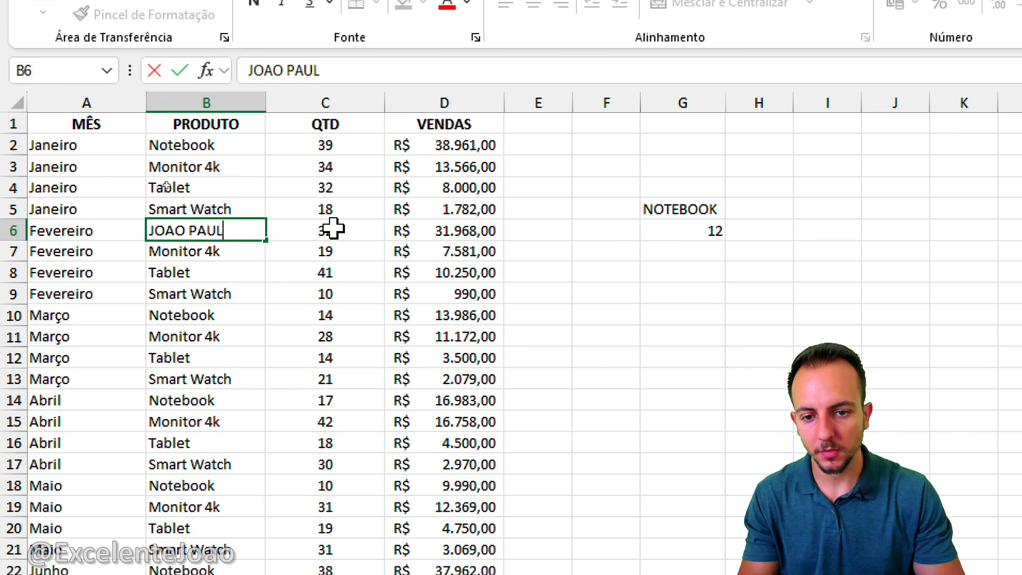
{"action": "key", "text": "Return"}
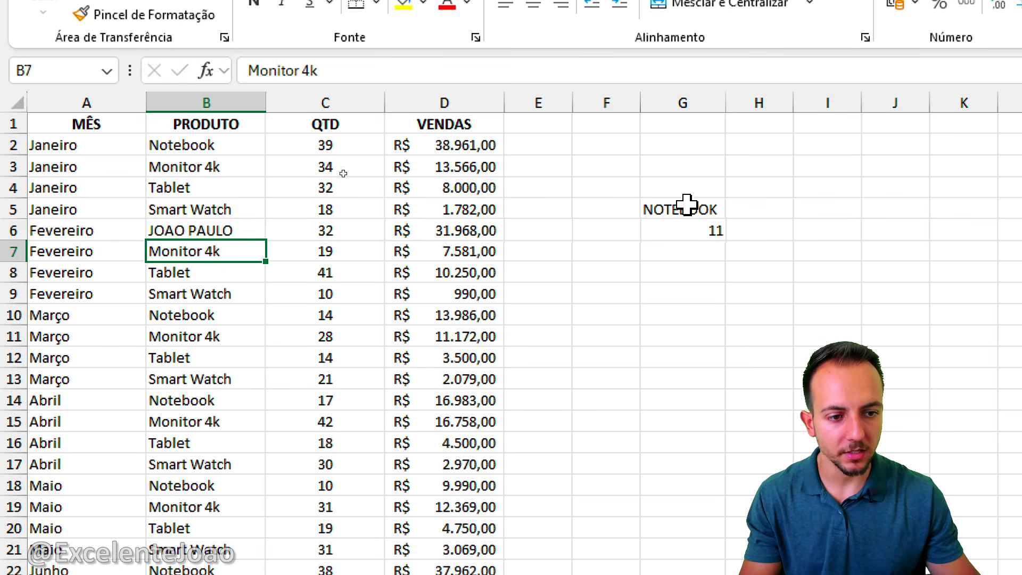
Step: Replace the criterion in G5 with the same person's name to count its occurrences in the PRODUTO column
{"action": "left_click", "coordinate": [685, 206]}
{"action": "left_click_drag", "start_coordinate": [712, 182], "coordinate": [652, 186]}
{"action": "key", "text": "Escape"}
{"action": "type", "text": "JO"}
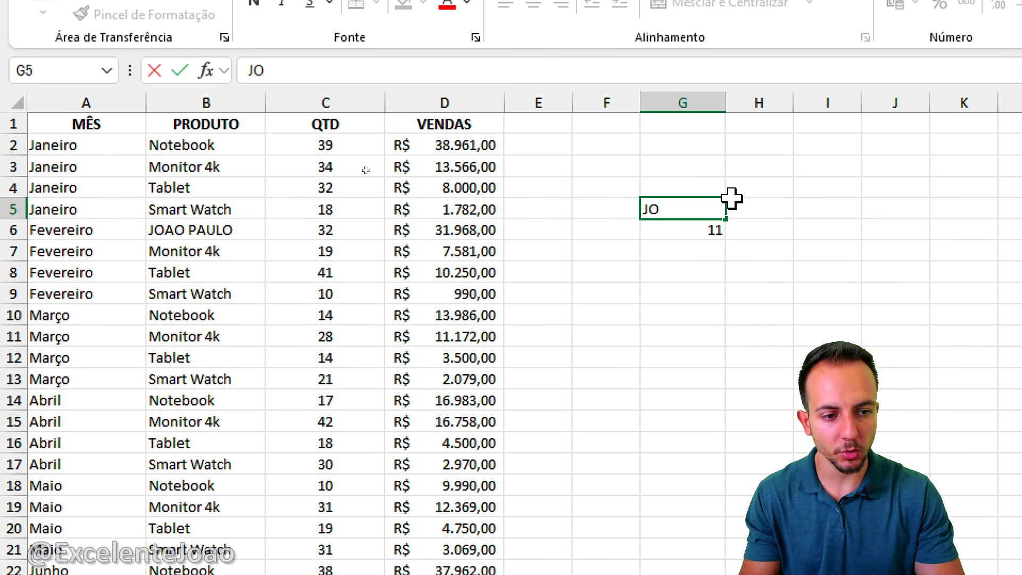
{"action": "type", "text": "AO PAULO"}
{"action": "key", "text": "Return"}
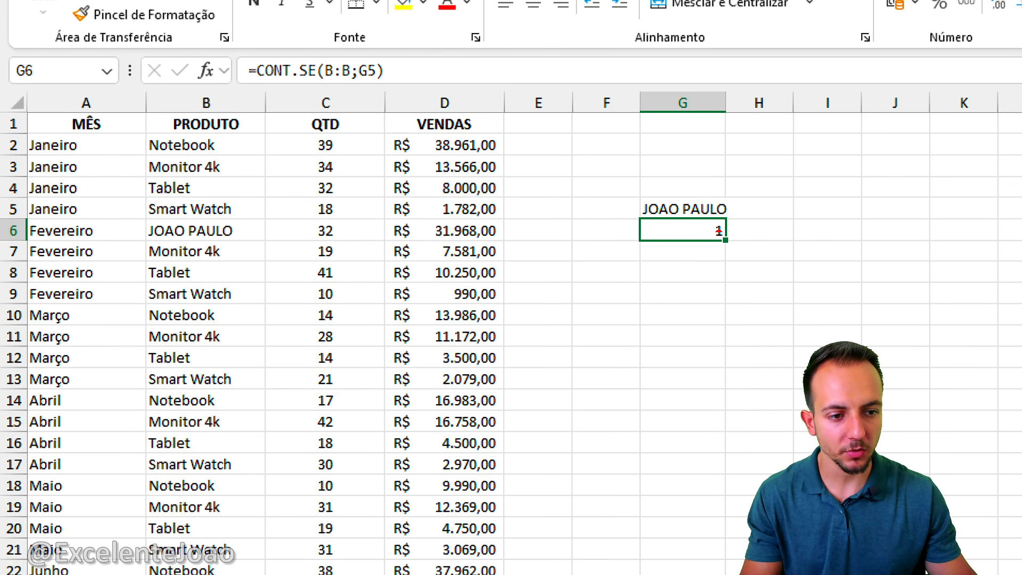
Step: Temporarily mark the count in G6, and undo the test name entries in G5 and B6
{"action": "left_click_drag", "start_coordinate": [713, 272], "coordinate": [770, 230]}
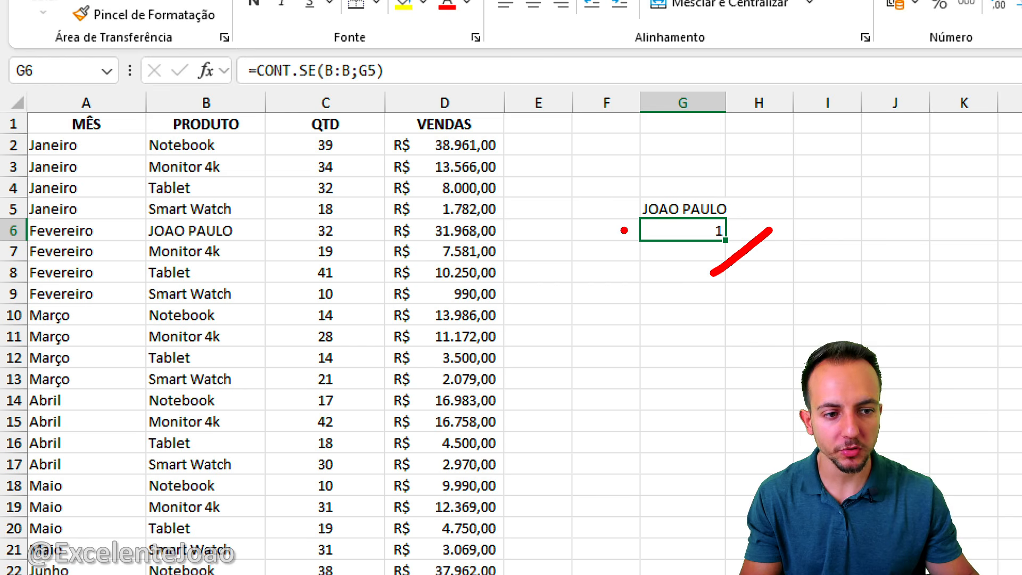
{"action": "key", "text": "Escape"}
{"action": "key", "text": "ctrl+z"}
{"action": "key", "text": "ctrl+z"}
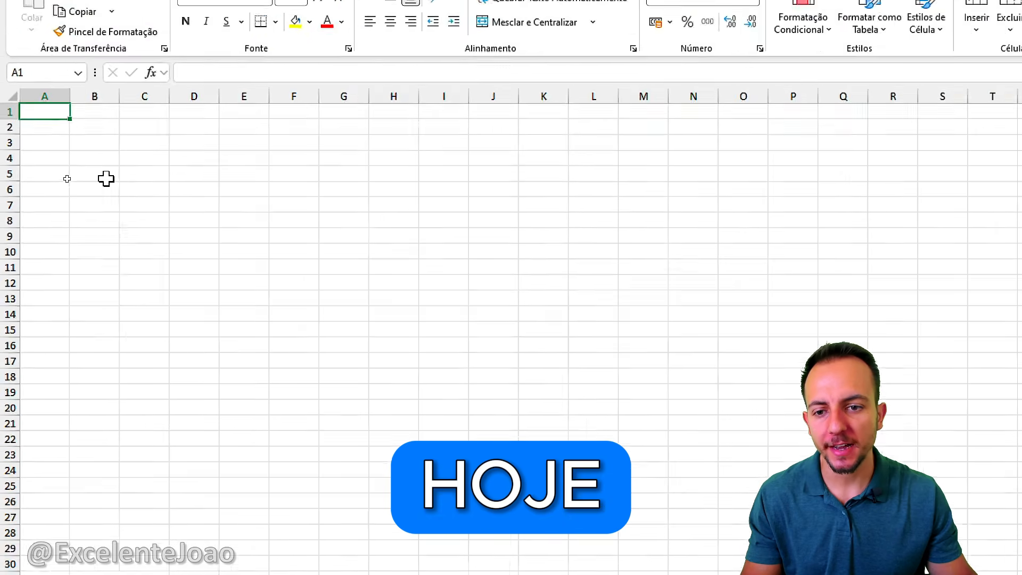
Step: Enter the HOJE function in C5 of the empty HOJE sheet to return the current date
{"action": "left_click", "coordinate": [185, 168]}
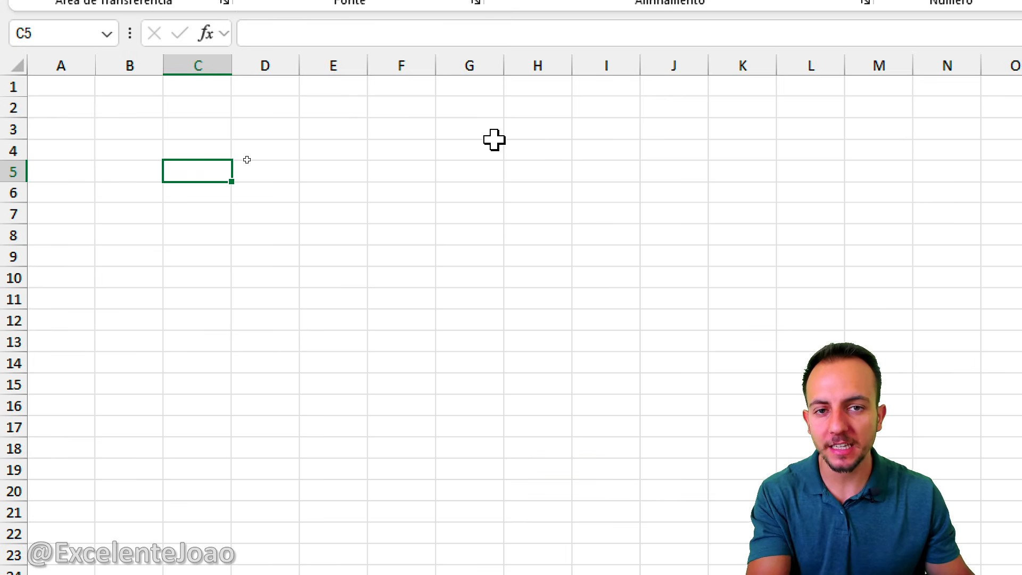
{"action": "type", "text": "=HOJE"}
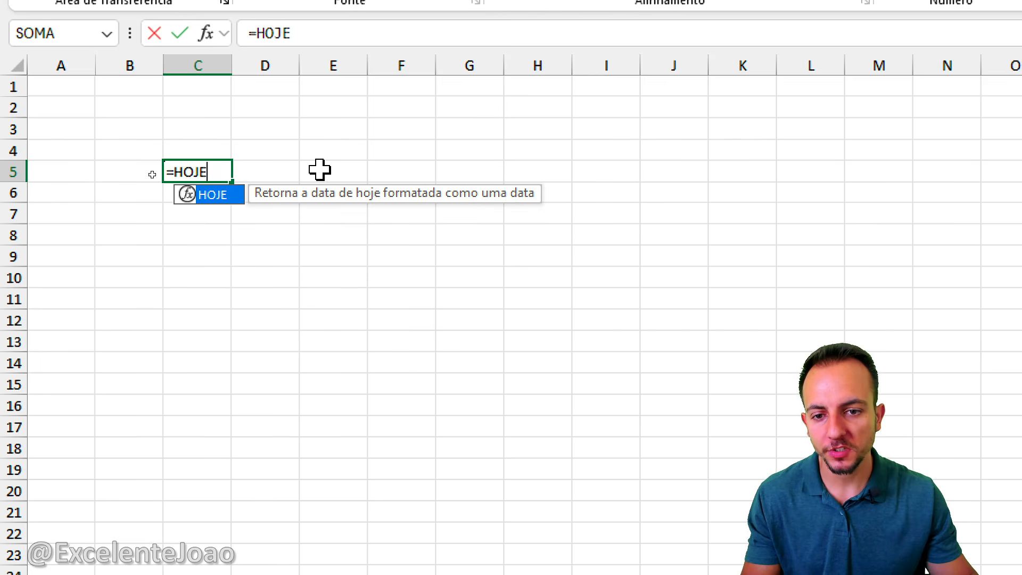
{"action": "double_click", "coordinate": [226, 196]}
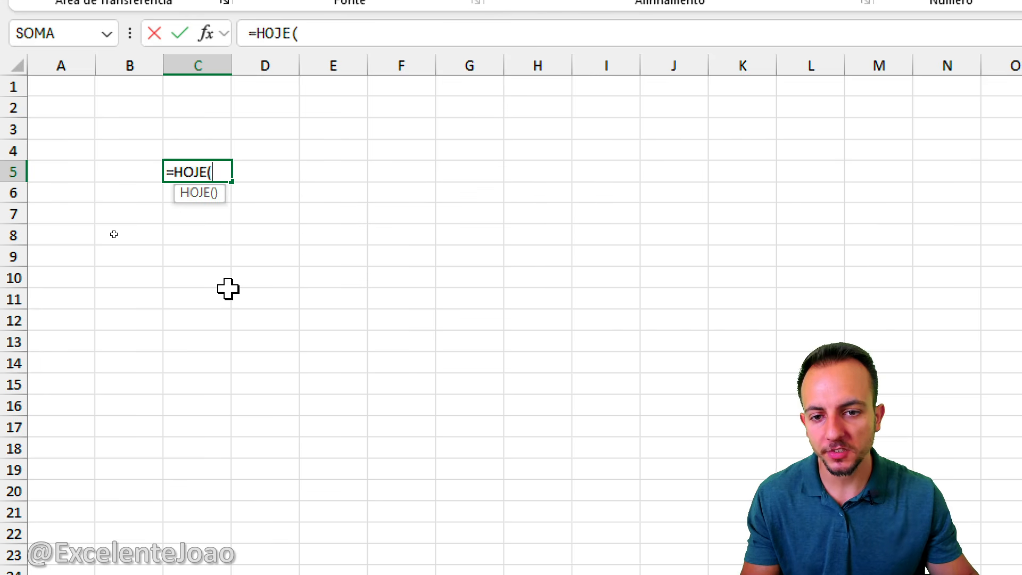
{"action": "key", "text": "Return"}
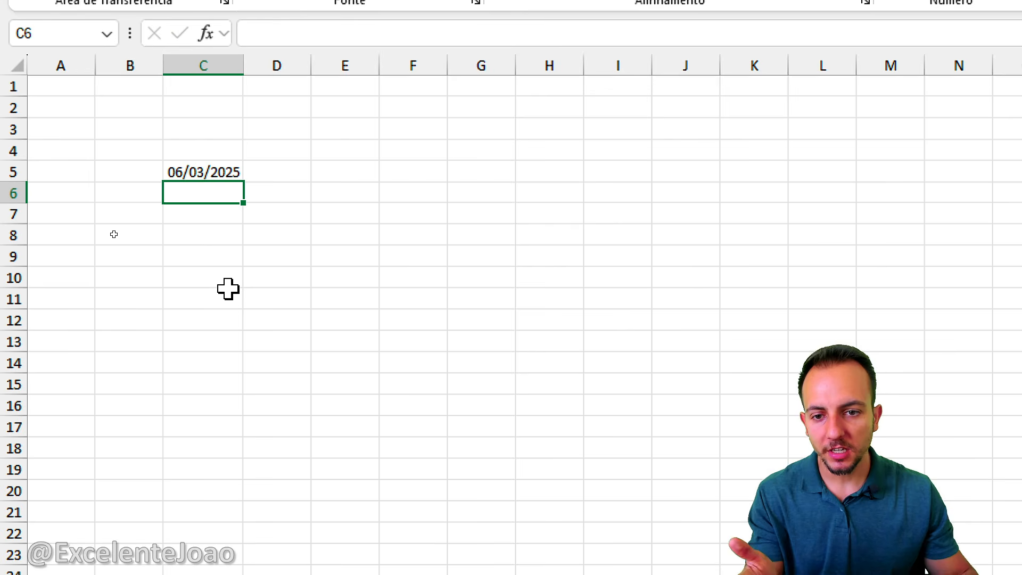
Step: Temporarily draw lines above and below the date in C5 to highlight it
{"action": "left_click_drag", "start_coordinate": [165, 189], "coordinate": [277, 191]}
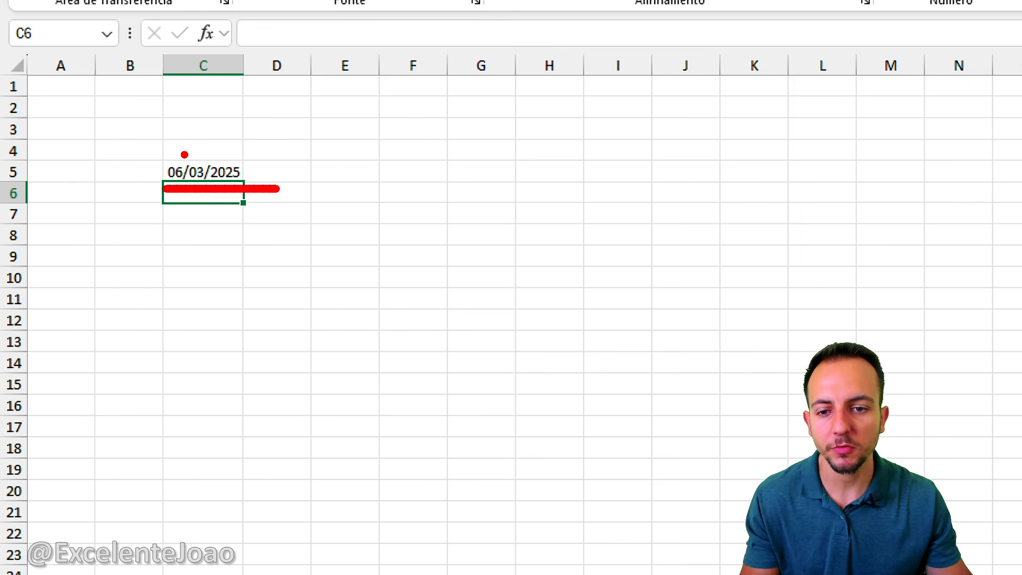
{"action": "left_click_drag", "start_coordinate": [164, 154], "coordinate": [277, 154]}
{"action": "key", "text": "Escape"}
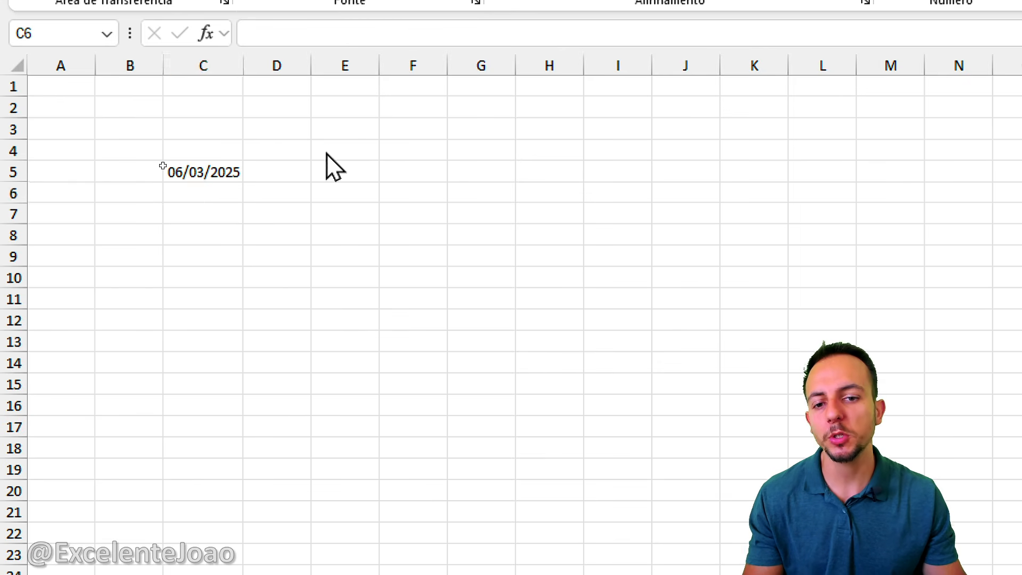
Step: Clear the contents of C4:C7, including the HOJE formula
{"action": "left_click", "coordinate": [272, 211]}
{"action": "left_click", "coordinate": [347, 215]}
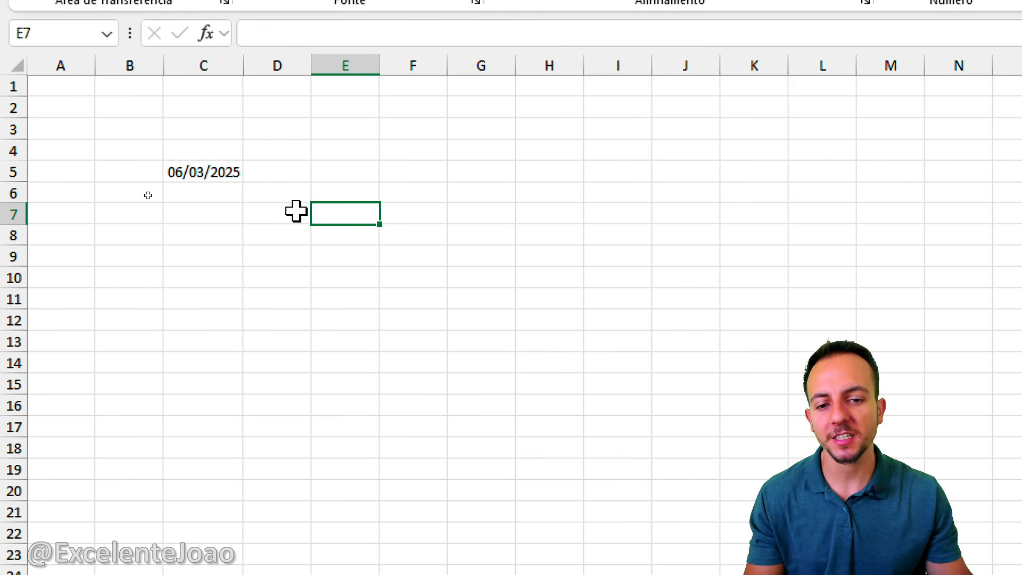
{"action": "left_click", "coordinate": [296, 212]}
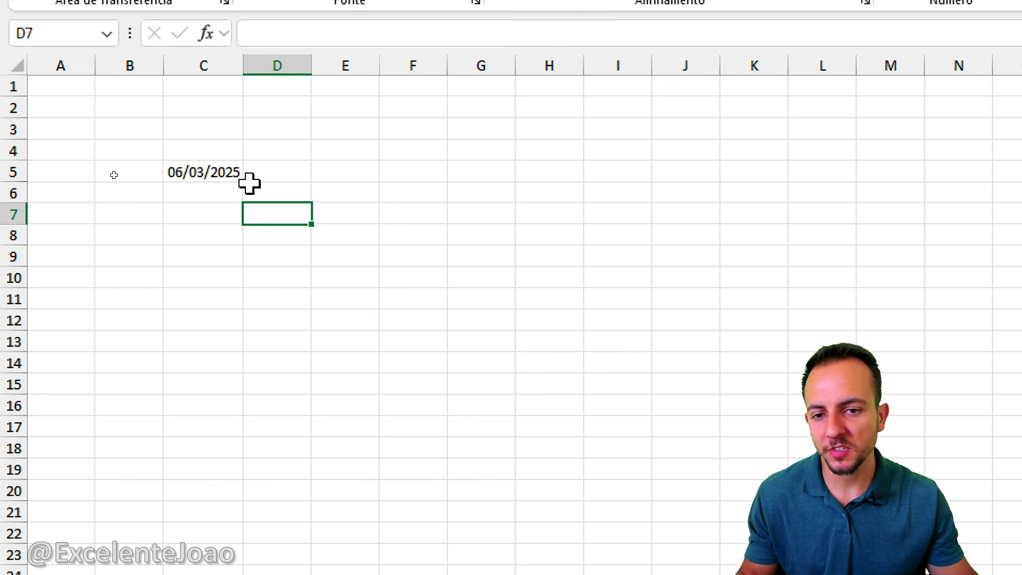
{"action": "left_click_drag", "start_coordinate": [178, 150], "coordinate": [224, 216]}
{"action": "key", "text": "Delete"}
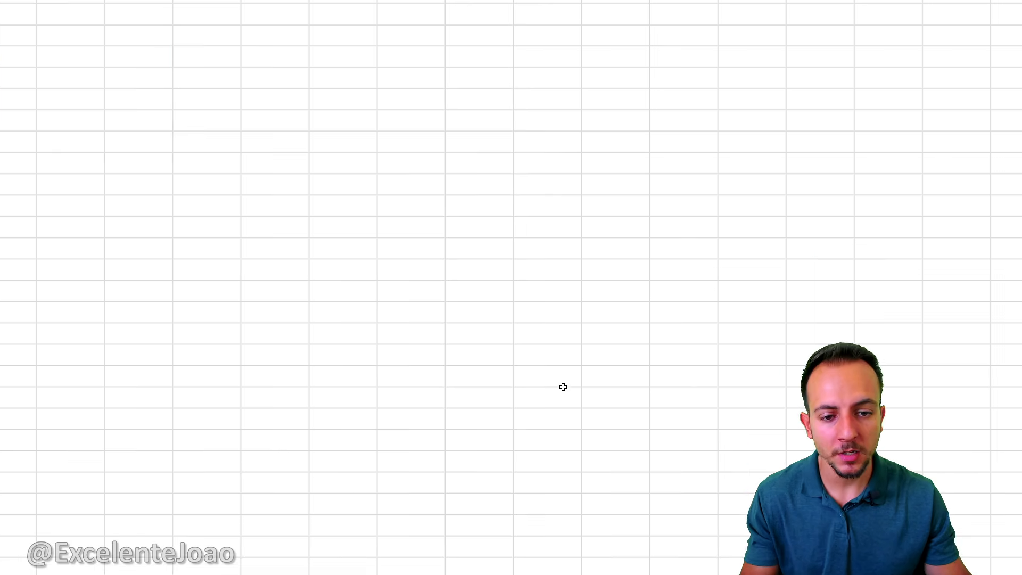
Step: Enter PRODUTO ABC in H9 and widen column H to fit the product name
{"action": "left_click", "coordinate": [283, 170]}
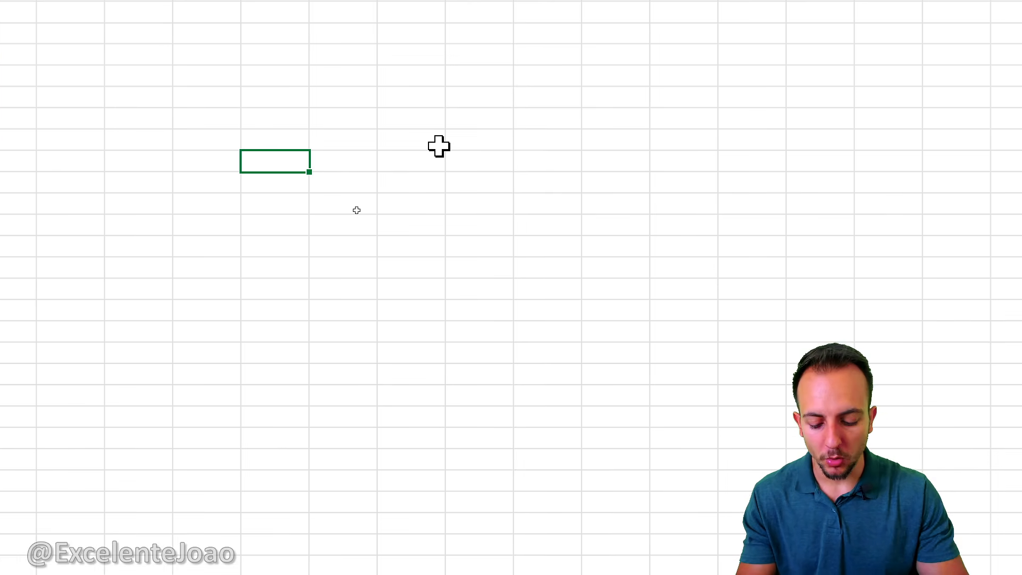
{"action": "type", "text": "PRODUTO ABC"}
{"action": "key", "text": "Return"}
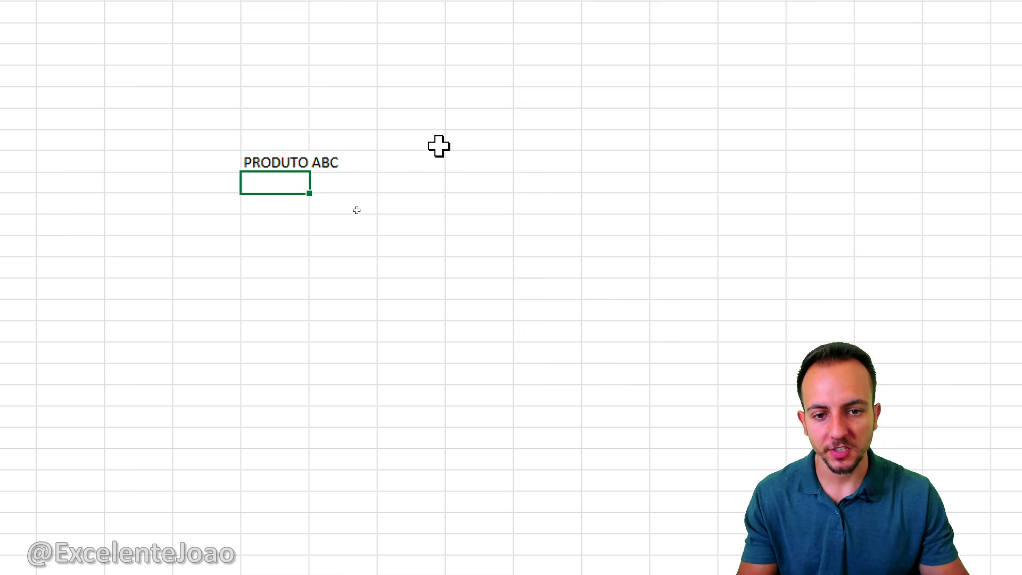
{"action": "left_click", "coordinate": [313, 76]}
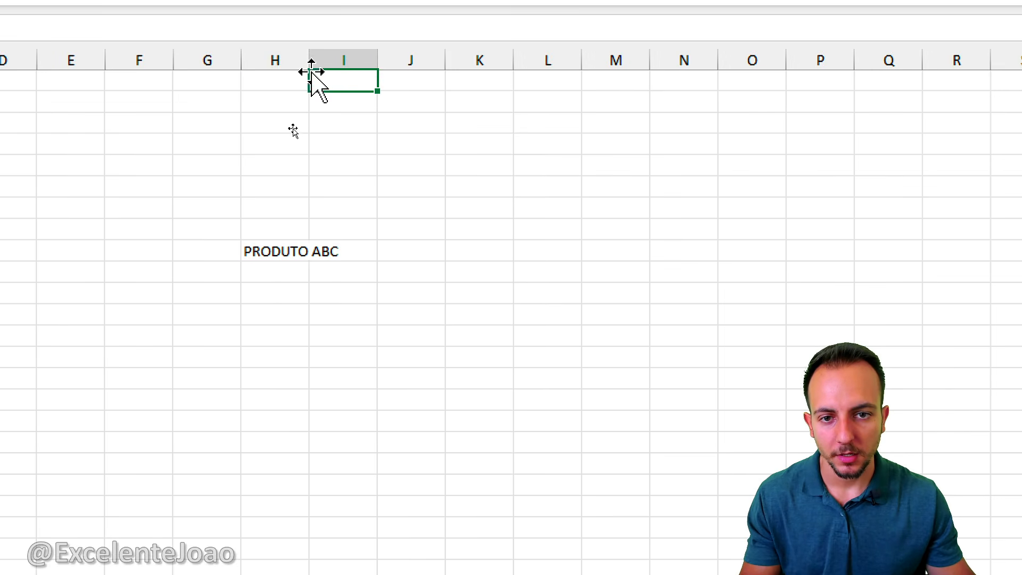
{"action": "left_click_drag", "start_coordinate": [309, 61], "coordinate": [362, 60]}
Step: Add the heading VALIDADE in I8 with the expiry date 15/03/2025 beneath it, and widen column I
{"action": "left_click", "coordinate": [394, 232]}
{"action": "type", "text": "VAL"}
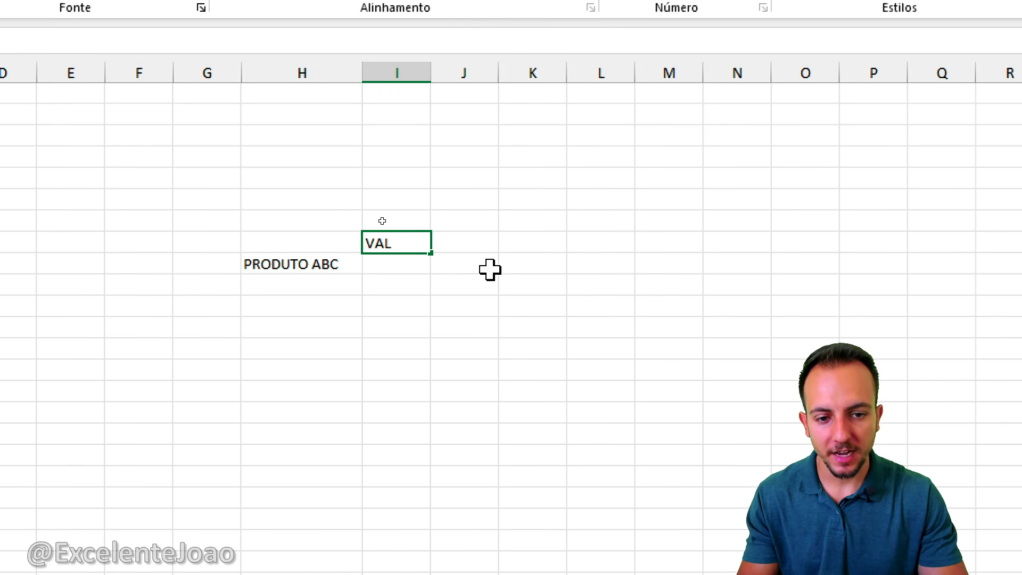
{"action": "type", "text": "IDADE"}
{"action": "key", "text": "Return"}
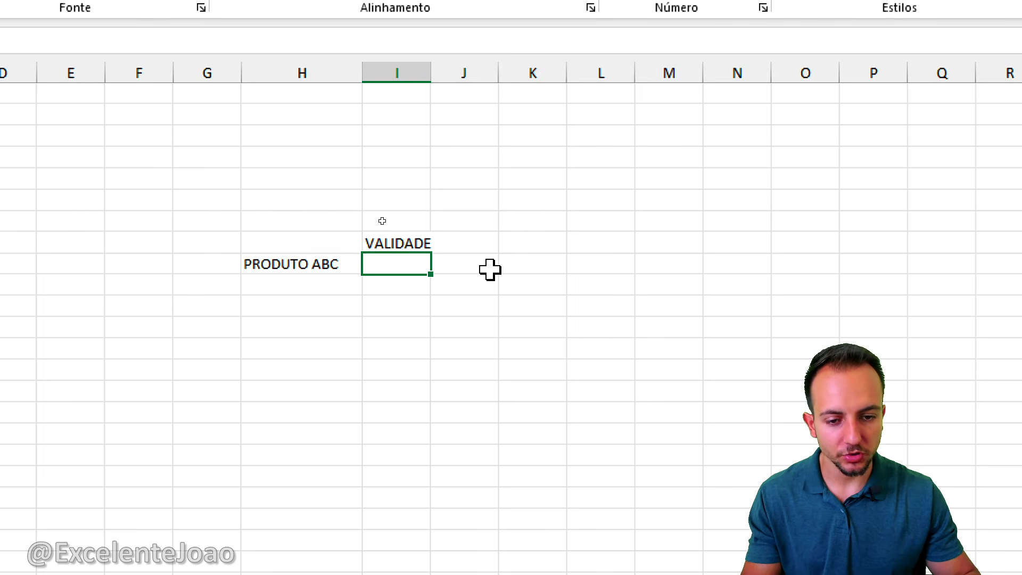
{"action": "type", "text": "15"}
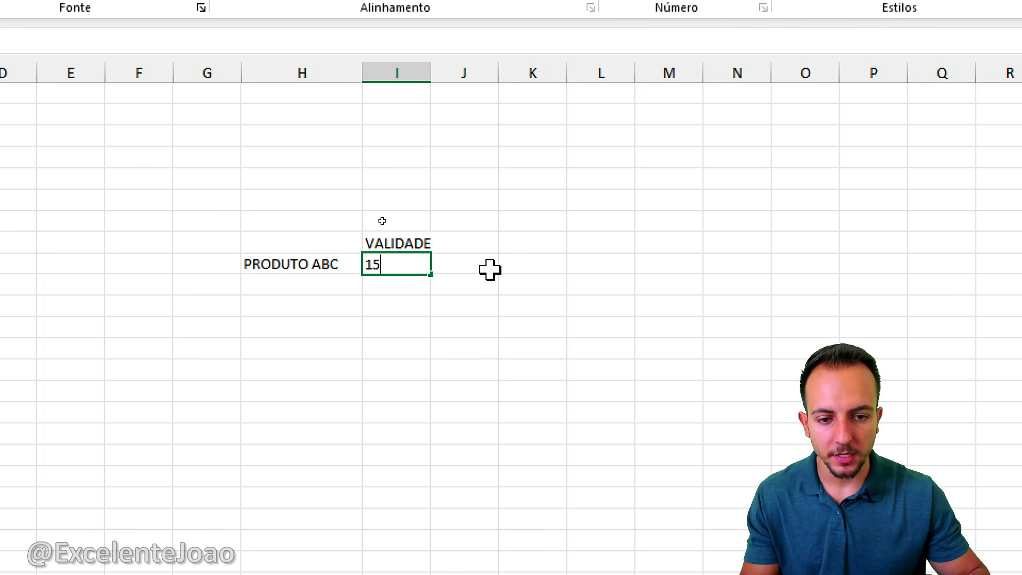
{"action": "type", "text": "/03/2025"}
{"action": "key", "text": "Return"}
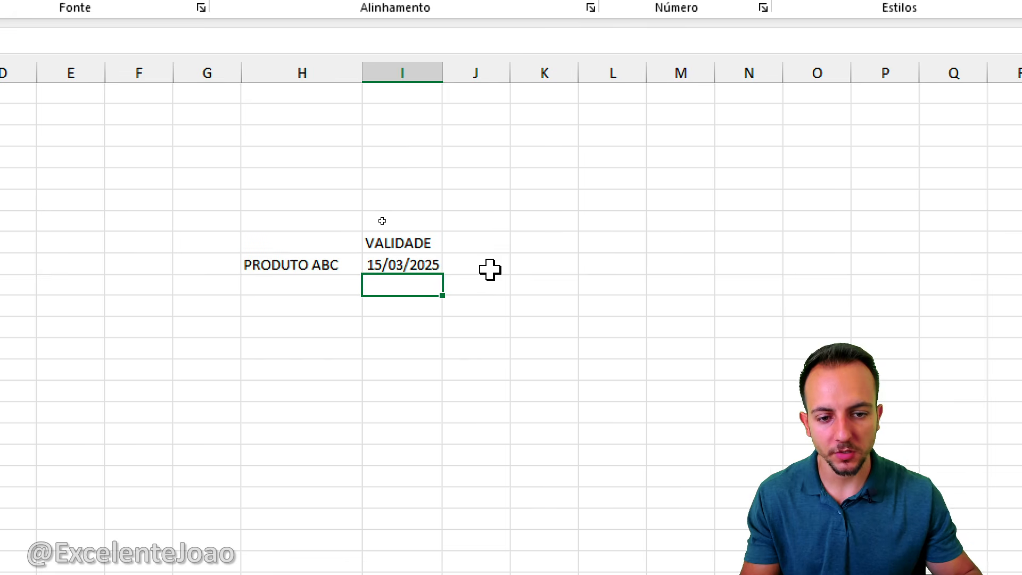
{"action": "left_click_drag", "start_coordinate": [442, 75], "coordinate": [471, 75]}
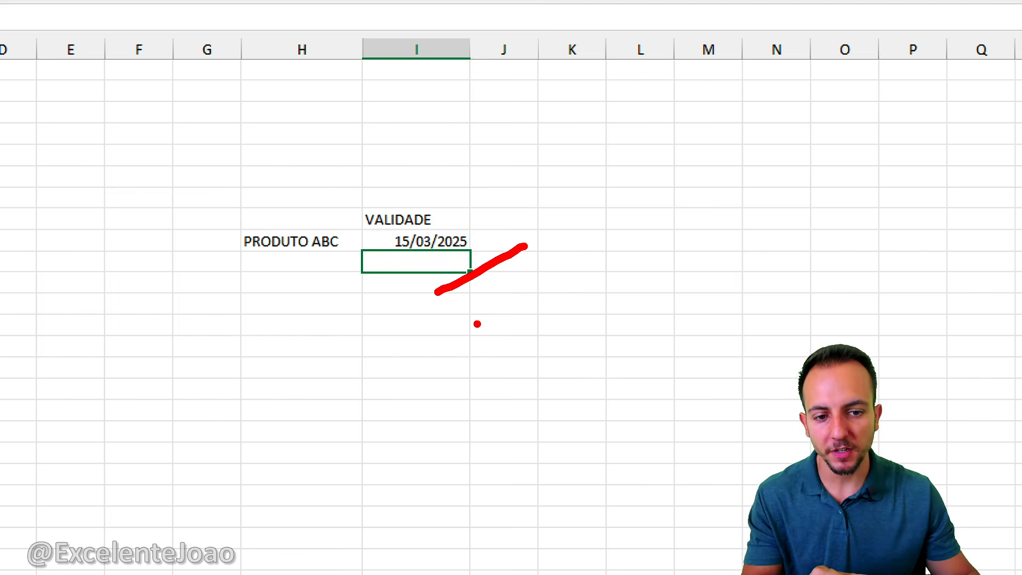
Step: Temporarily draw handwritten marks around and below the VALIDADE date, and clear them from the screen
{"action": "mouse_move", "coordinate": [448, 336]}
{"action": "left_mouse_down"}
{"action": "mouse_move", "coordinate": [392, 340]}
{"action": "mouse_move", "coordinate": [420, 383]}
{"action": "left_mouse_up"}
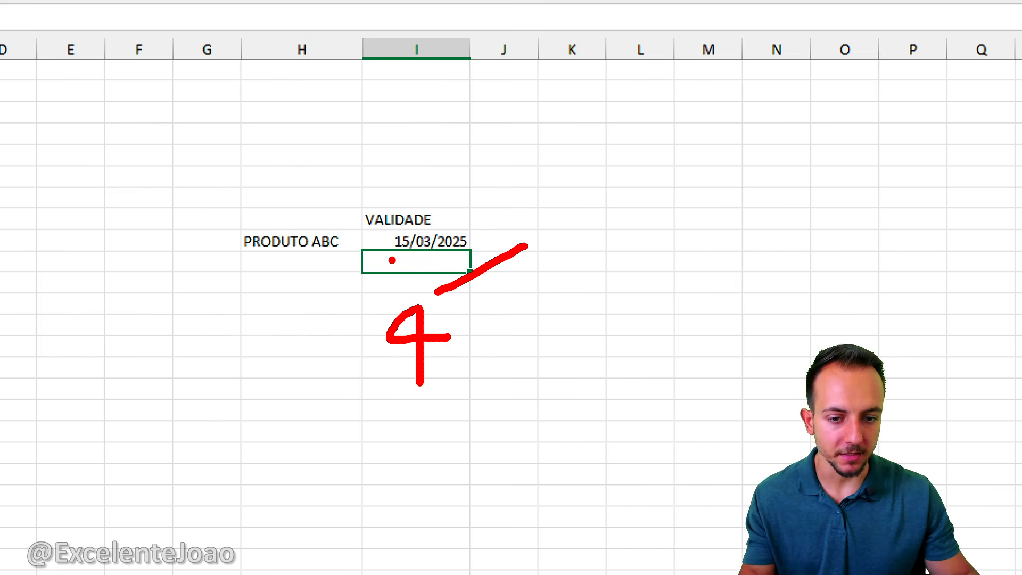
{"action": "left_click_drag", "start_coordinate": [392, 260], "coordinate": [496, 260]}
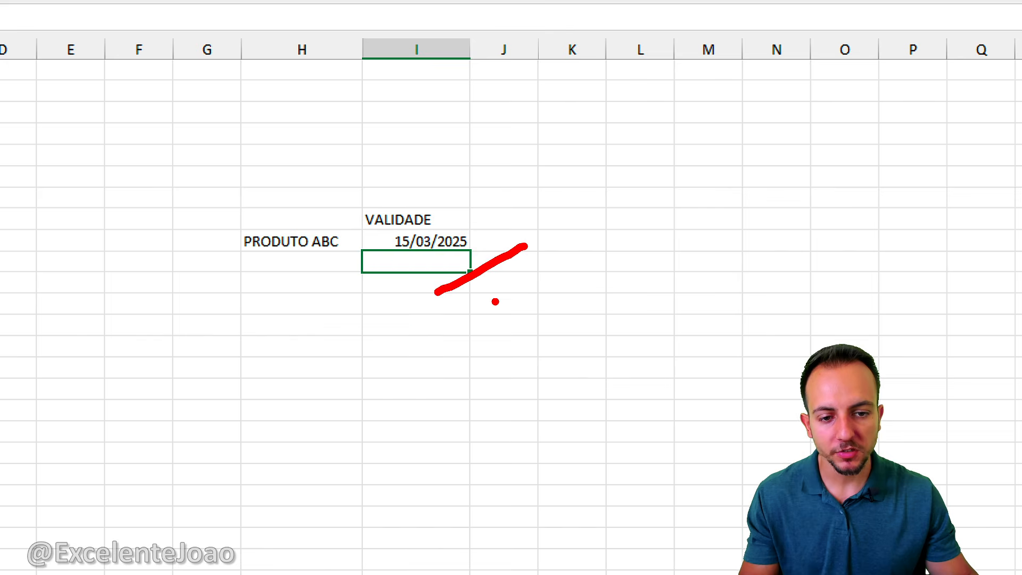
{"action": "mouse_move", "coordinate": [433, 307]}
{"action": "left_mouse_down"}
{"action": "mouse_move", "coordinate": [430, 388]}
{"action": "mouse_move", "coordinate": [477, 387]}
{"action": "left_mouse_up"}
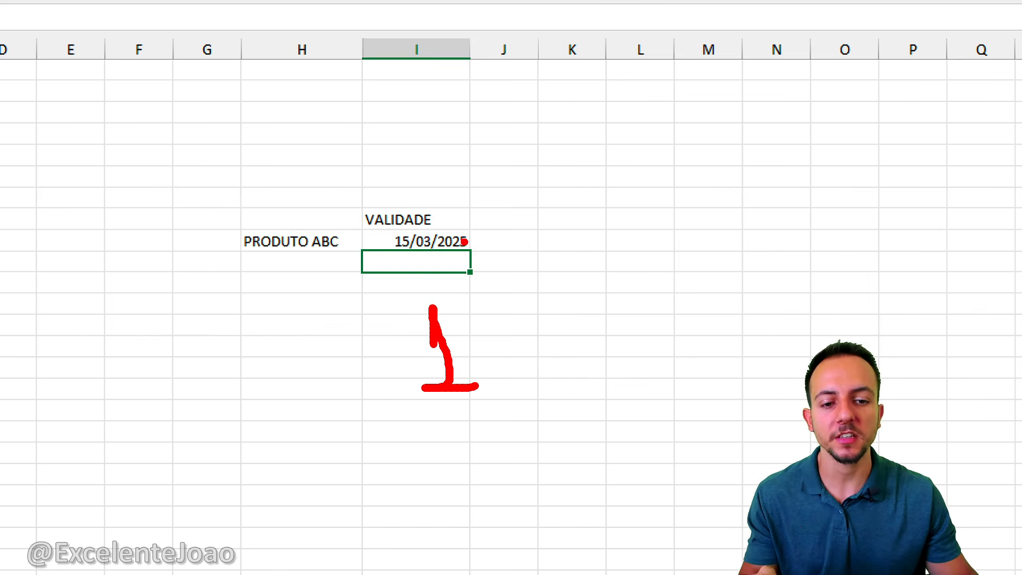
{"action": "mouse_move", "coordinate": [420, 191]}
{"action": "left_mouse_down"}
{"action": "mouse_move", "coordinate": [362, 193]}
{"action": "mouse_move", "coordinate": [493, 264]}
{"action": "mouse_move", "coordinate": [413, 190]}
{"action": "left_mouse_up"}
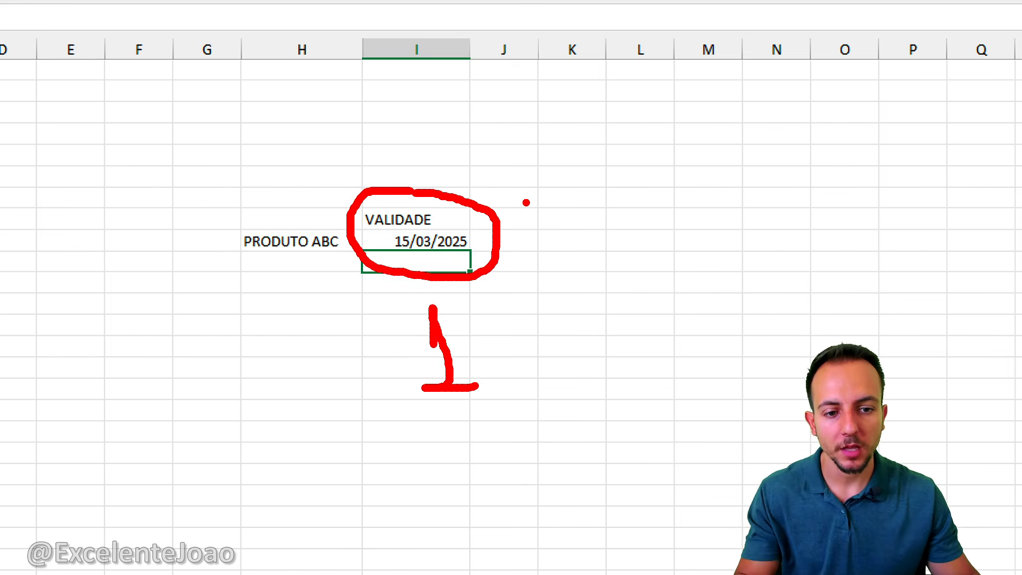
{"action": "key", "text": "Escape"}
Step: Add the heading HOJE in J8 with the HOJE function beneath it, and widen column J
{"action": "left_click", "coordinate": [505, 218]}
{"action": "type", "text": "HOJE"}
{"action": "key", "text": "Return"}
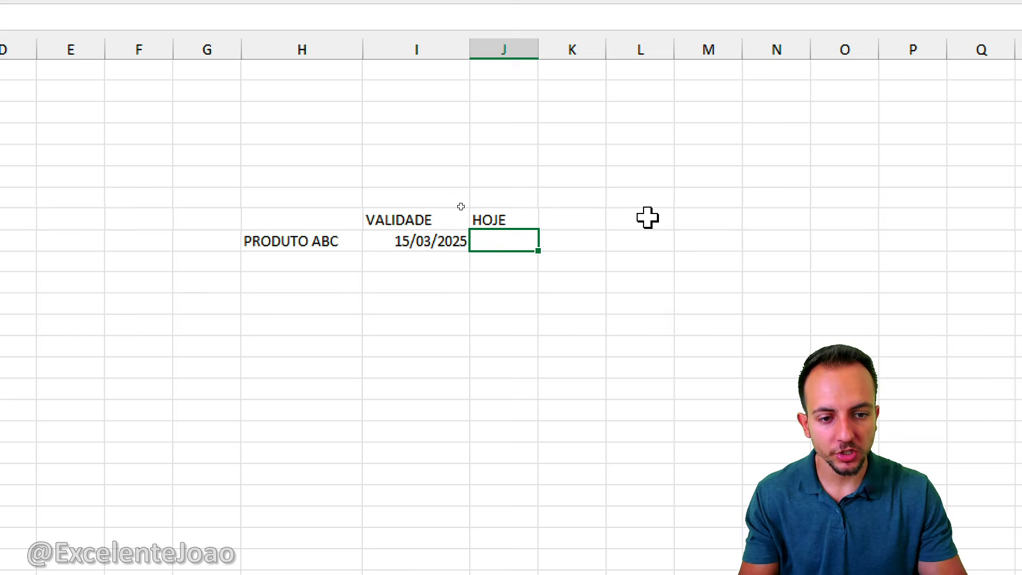
{"action": "type", "text": "=HOJE"}
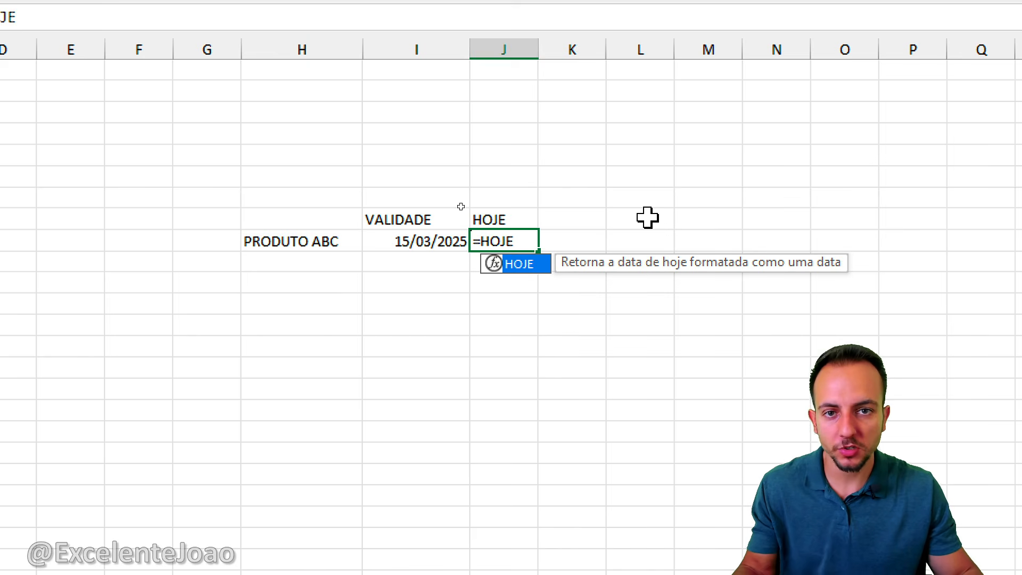
{"action": "double_click", "coordinate": [533, 266]}
{"action": "key", "text": "Return"}
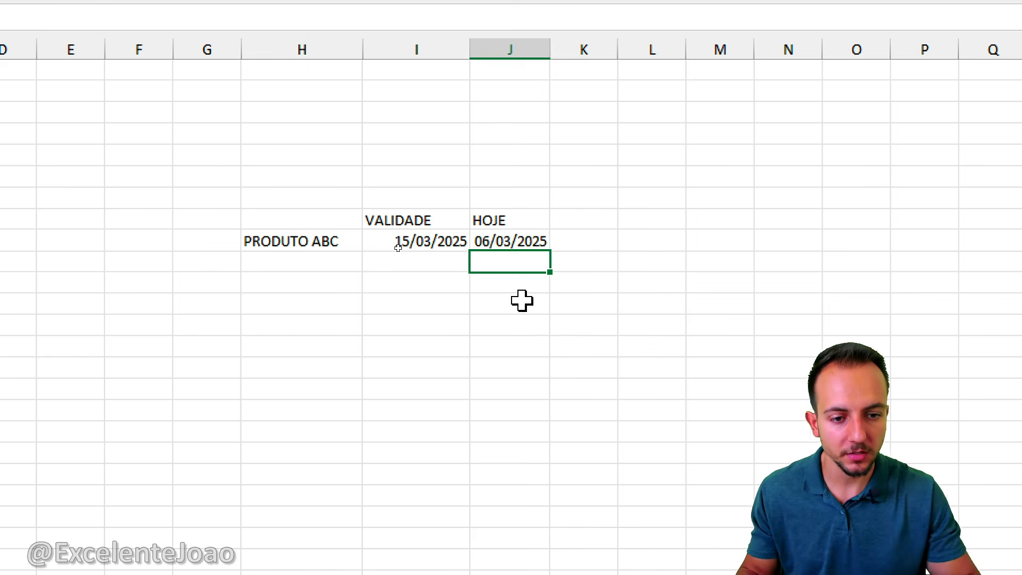
{"action": "left_click_drag", "start_coordinate": [538, 50], "coordinate": [588, 100]}
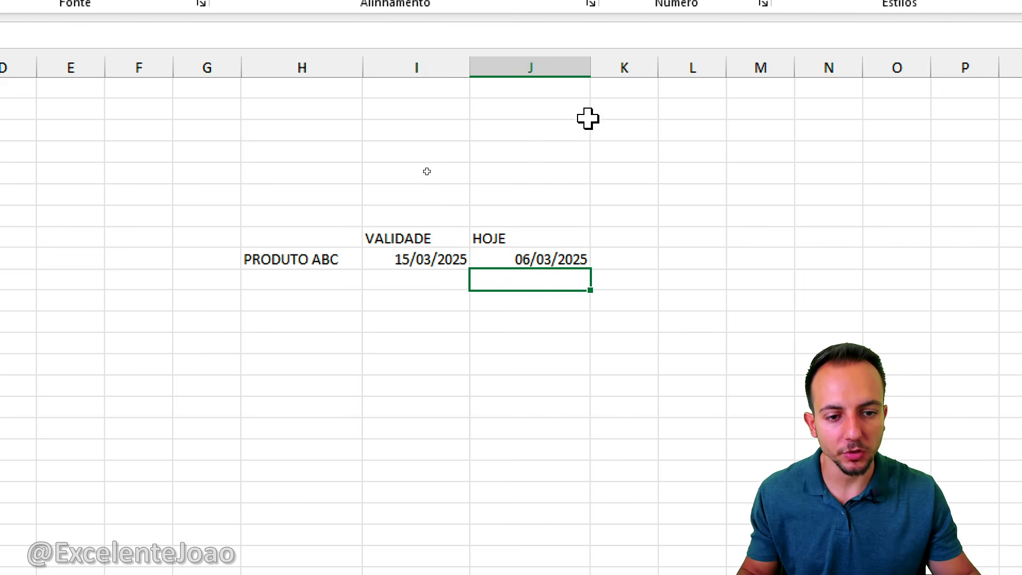
Step: Temporarily underline the HOJE date in J9 with two drawn strokes to highlight it
{"action": "left_click", "coordinate": [538, 259]}
{"action": "left_click_drag", "start_coordinate": [517, 305], "coordinate": [617, 261]}
{"action": "left_click_drag", "start_coordinate": [527, 328], "coordinate": [602, 285]}
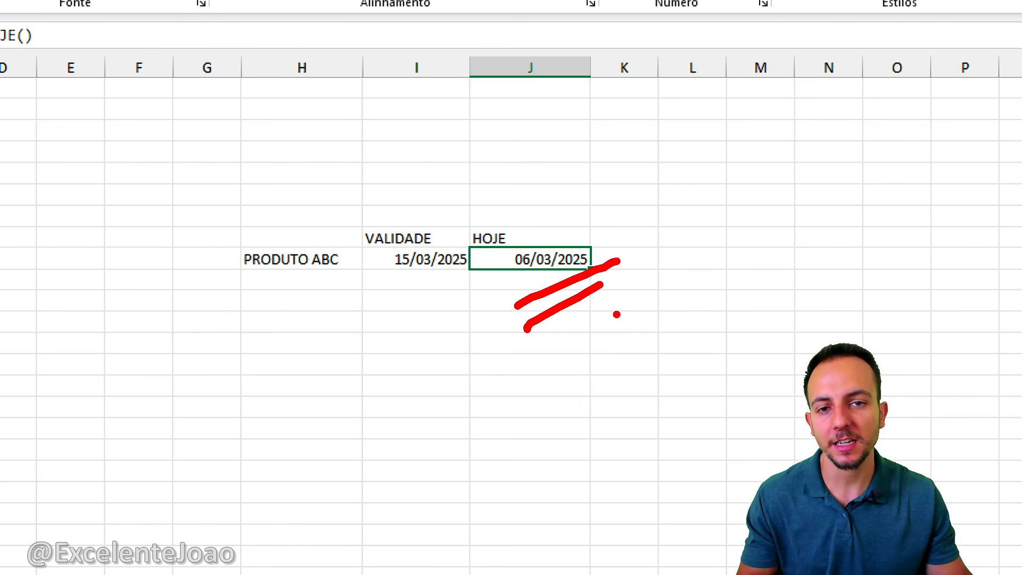
{"action": "key", "text": "Escape"}
Step: Calculate the days remaining until expiry in K9 by subtracting the HOJE date from the VALIDADE date with =I9-J9
{"action": "left_click", "coordinate": [626, 236]}
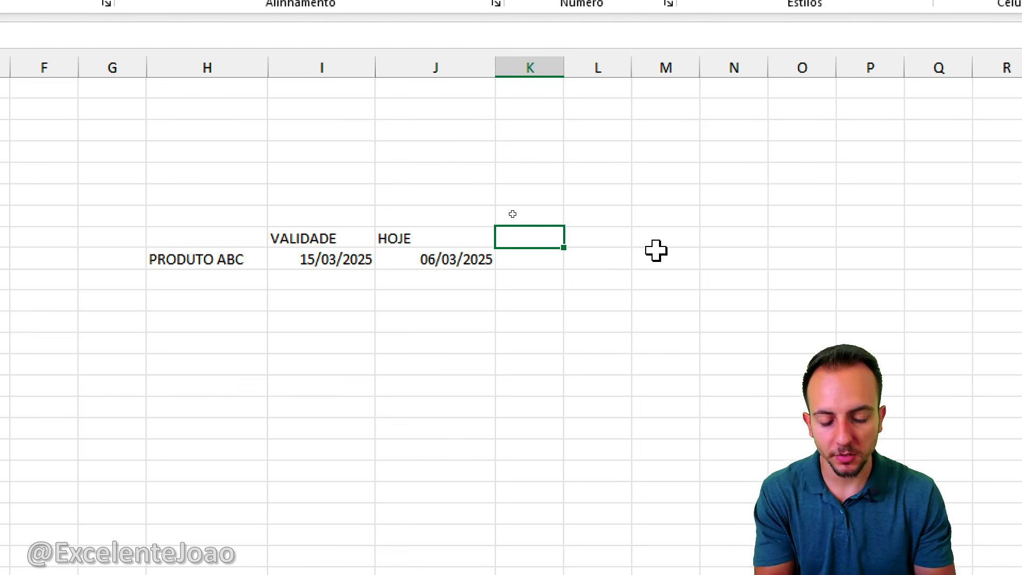
{"action": "key", "text": "Down"}
{"action": "type", "text": "="}
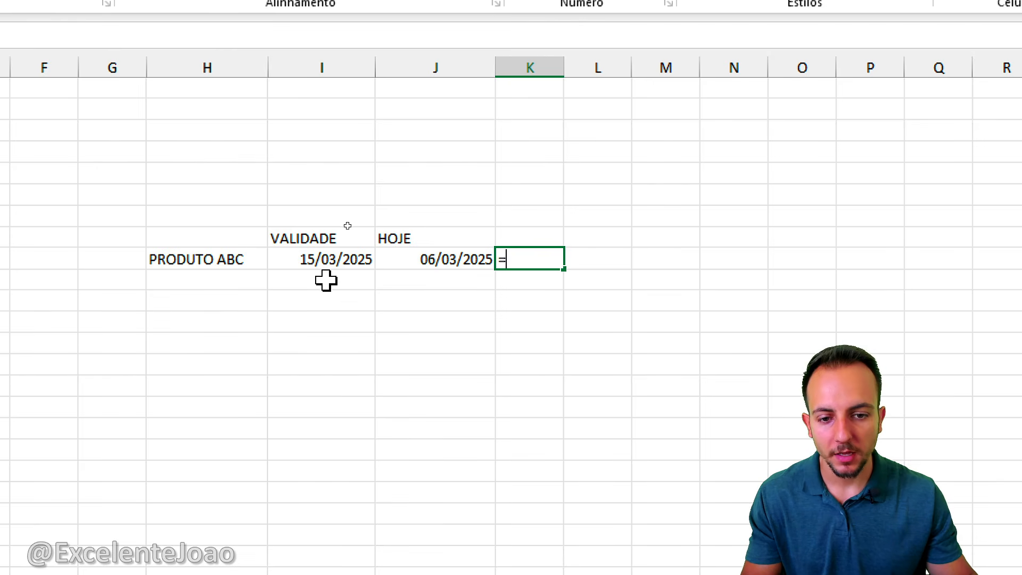
{"action": "left_click", "coordinate": [328, 256]}
{"action": "type", "text": "-"}
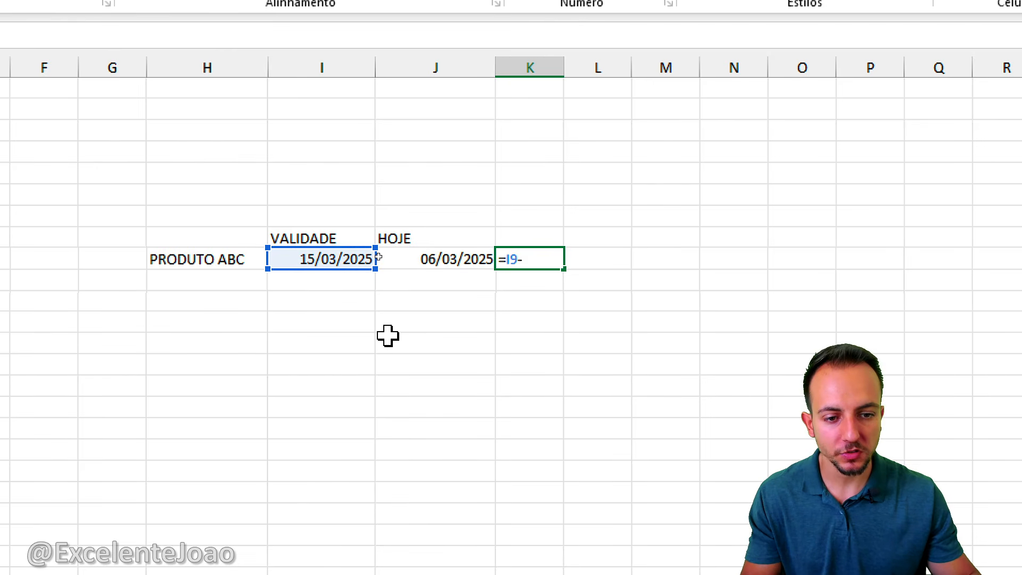
{"action": "left_click", "coordinate": [445, 264]}
{"action": "key", "text": "Return"}
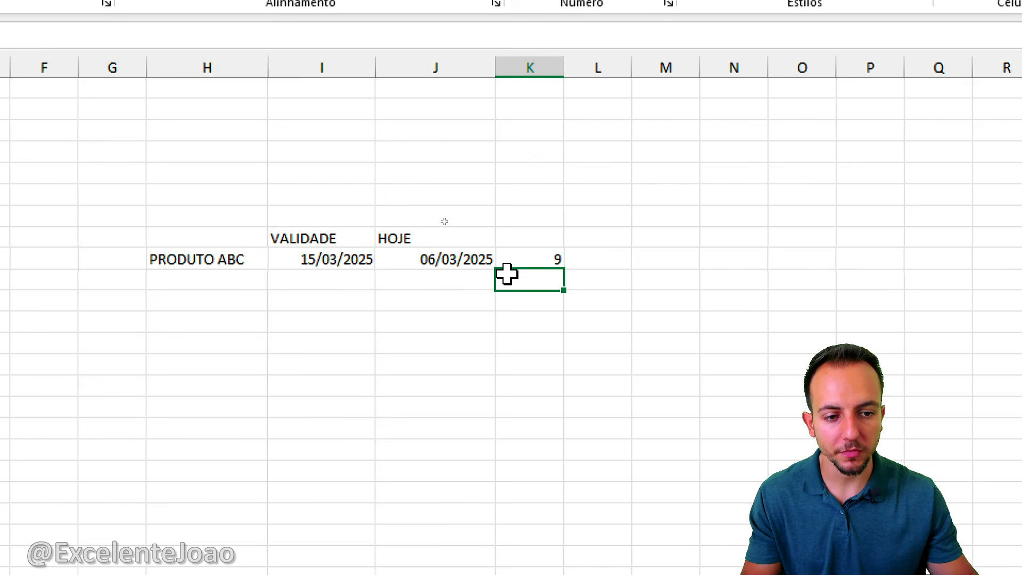
{"action": "left_click", "coordinate": [527, 260]}
Step: Test J9 with the date 20/03/2025, temporarily mark the K9 result, and undo the test date
{"action": "left_click", "coordinate": [429, 259]}
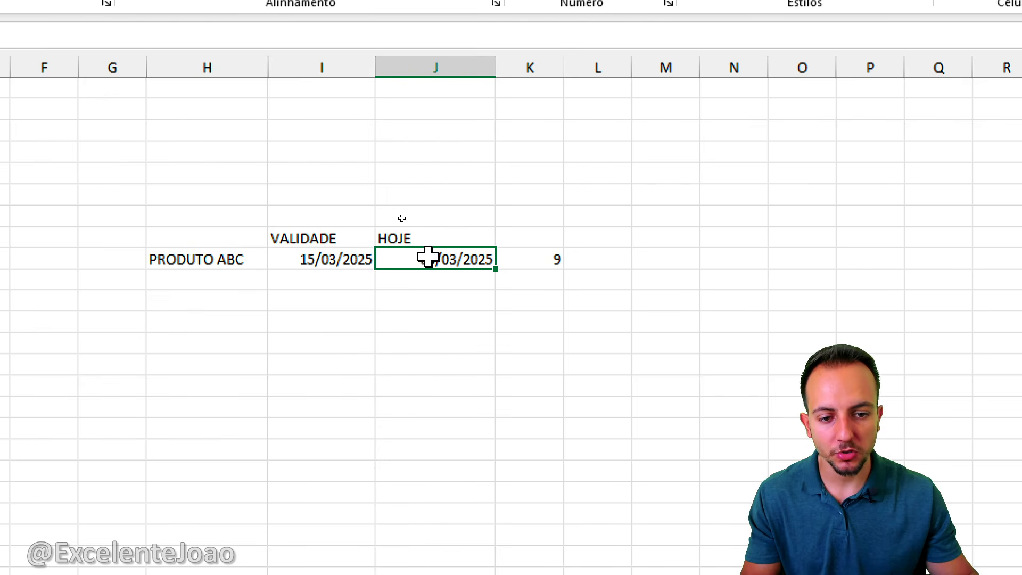
{"action": "type", "text": "20/0"}
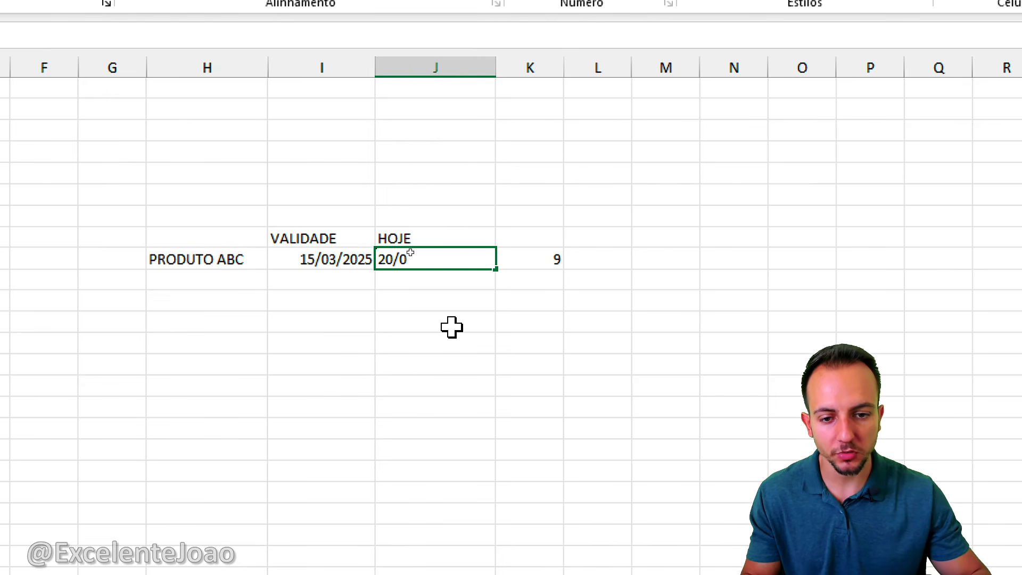
{"action": "type", "text": "3/2025"}
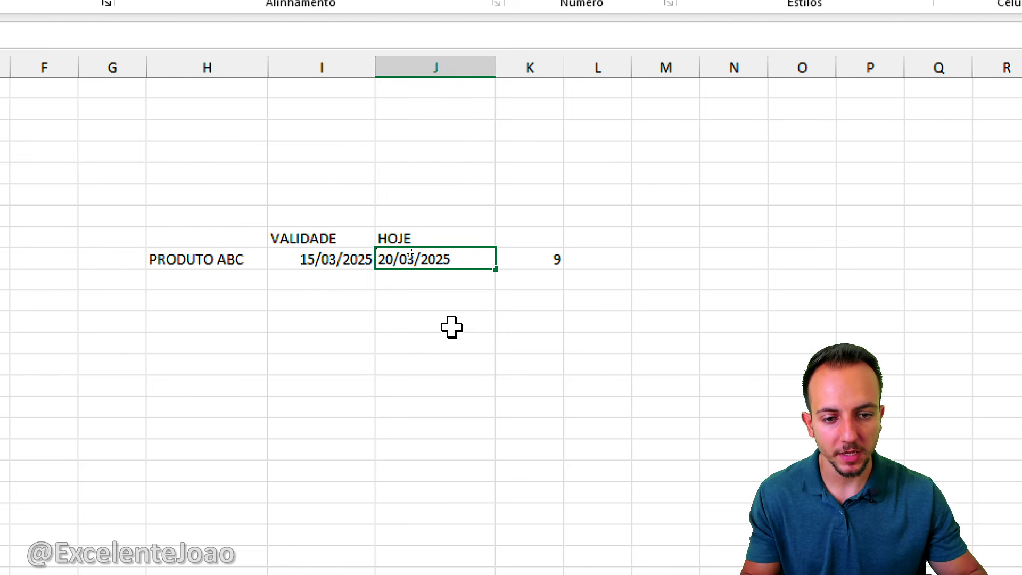
{"action": "key", "text": "ctrl+Return"}
{"action": "key", "text": "ctrl+2"}
{"action": "left_click_drag", "start_coordinate": [535, 288], "coordinate": [630, 249]}
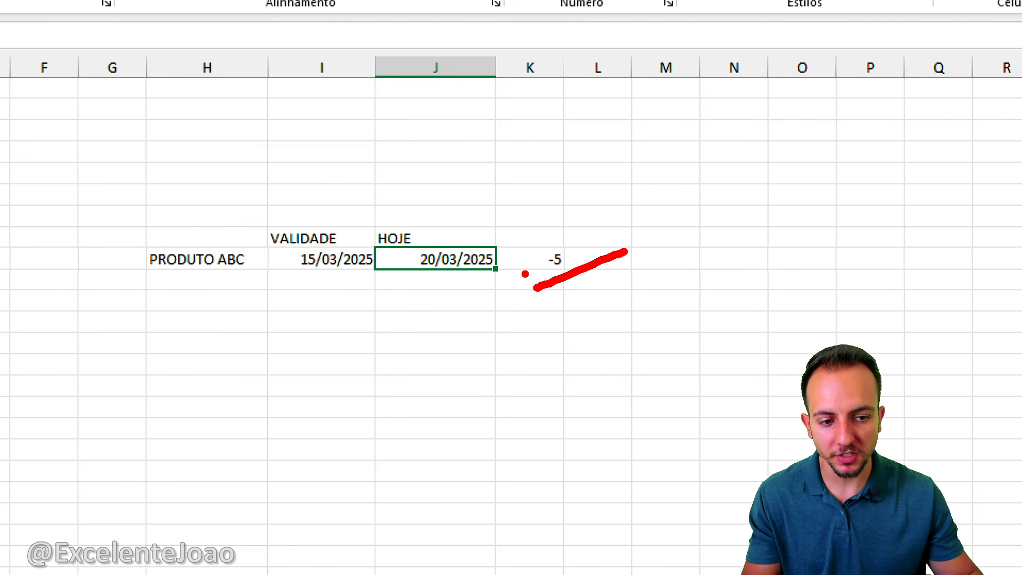
{"action": "mouse_move", "coordinate": [525, 274]}
{"action": "left_mouse_down"}
{"action": "mouse_move", "coordinate": [572, 229]}
{"action": "mouse_move", "coordinate": [533, 276]}
{"action": "left_mouse_up"}
{"action": "key", "text": "Escape"}
{"action": "key", "text": "ctrl+z"}
Step: Re-enter =HOJE() in J9 as the current date formula
{"action": "left_click", "coordinate": [352, 349]}
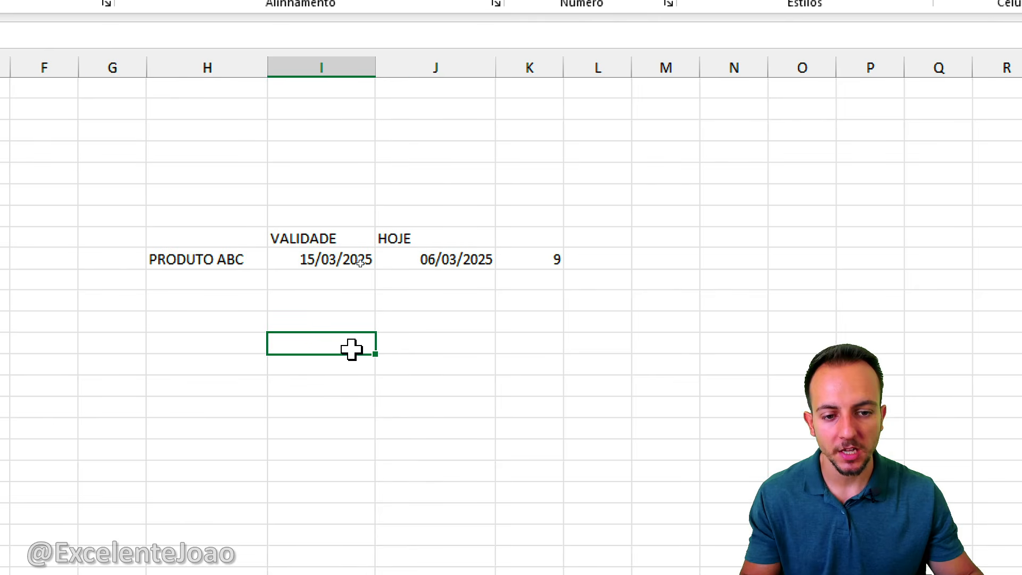
{"action": "left_click", "coordinate": [427, 259]}
{"action": "type", "text": "=HOJE()"}
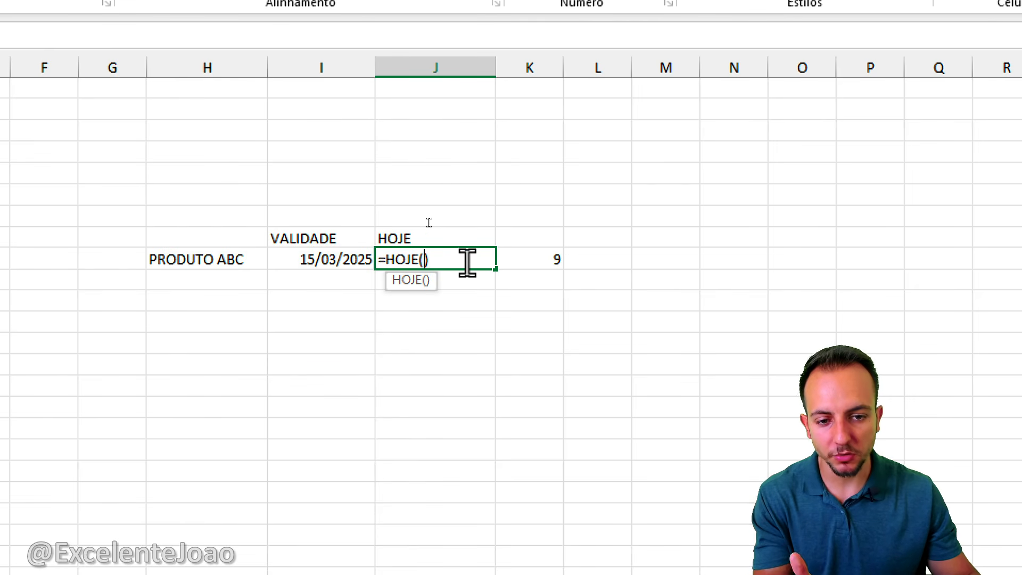
{"action": "key", "text": "ctrl+Return"}
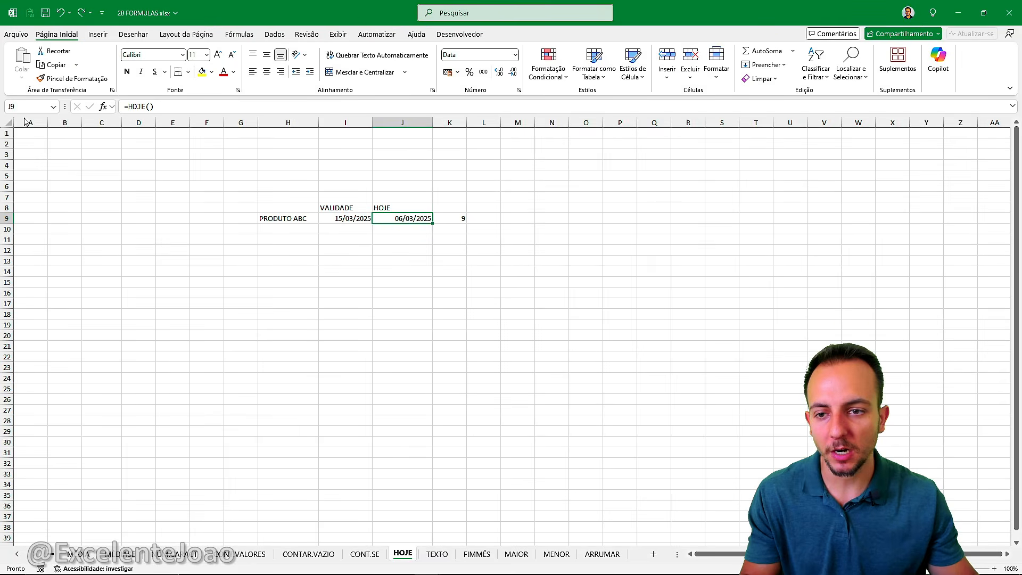
Step: Delete the empty columns A to G and the empty rows above the product table on the HOJE sheet
{"action": "left_click_drag", "start_coordinate": [27, 122], "coordinate": [242, 121]}
{"action": "key", "text": "ctrl+minus"}
{"action": "key", "text": "ctrl+Home"}
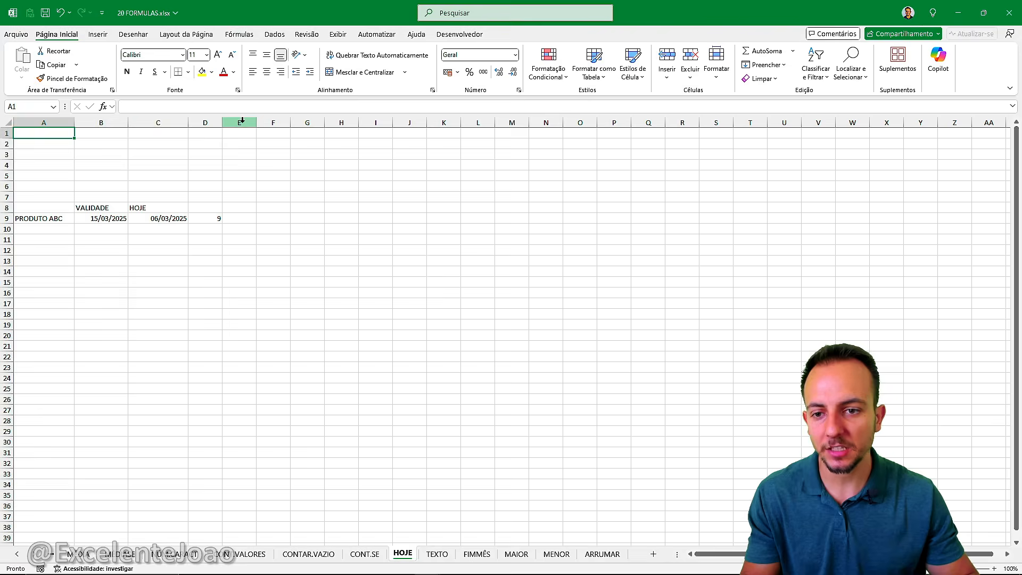
{"action": "key", "text": "shift+space"}
{"action": "key", "text": "ctrl+minus"}
{"action": "key", "text": "ctrl+minus"}
{"action": "key", "text": "ctrl+minus"}
{"action": "key", "text": "ctrl+minus"}
{"action": "key", "text": "ctrl+minus"}
{"action": "key", "text": "ctrl+minus"}
{"action": "key", "text": "Down"}
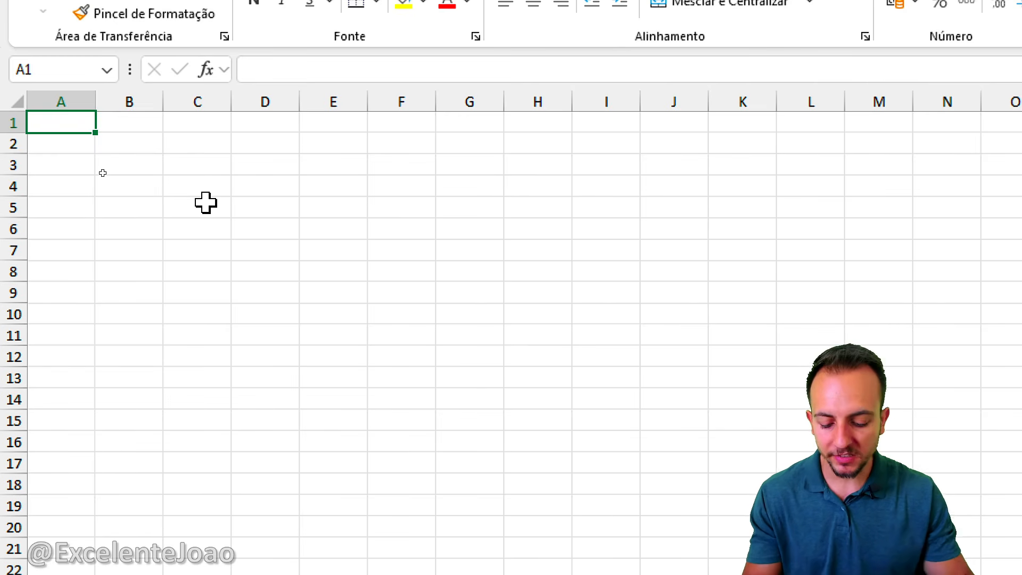
Step: Enter the heading DATA in A1 of the empty sheet and insert the current date as a fixed value in A2
{"action": "type", "text": "DATA"}
{"action": "key", "text": "Return"}
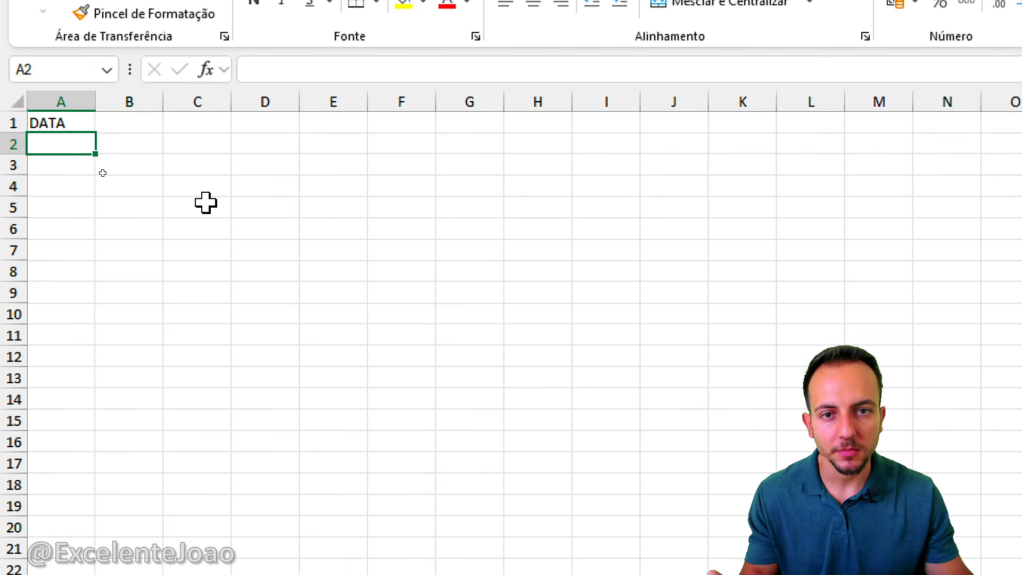
{"action": "key", "text": "ctrl+semicolon"}
{"action": "key", "text": "Return"}
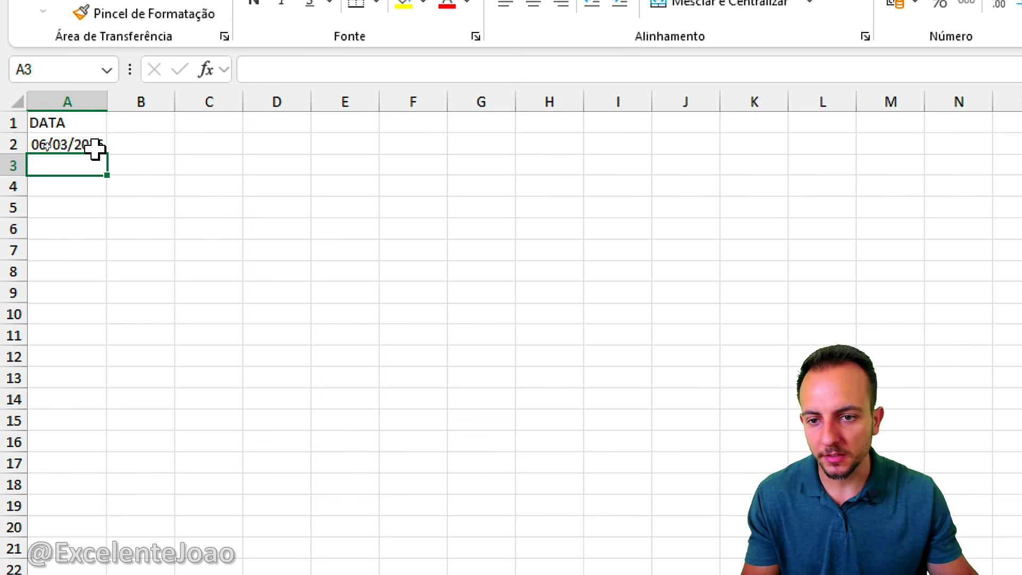
Step: Fill the date in A2 down column A as a series of consecutive days
{"action": "left_click", "coordinate": [101, 150]}
{"action": "left_click_drag", "start_coordinate": [107, 154], "coordinate": [78, 574]}
{"action": "left_click_drag", "start_coordinate": [79, 503], "coordinate": [107, 502]}
{"action": "left_click", "coordinate": [93, 516]}
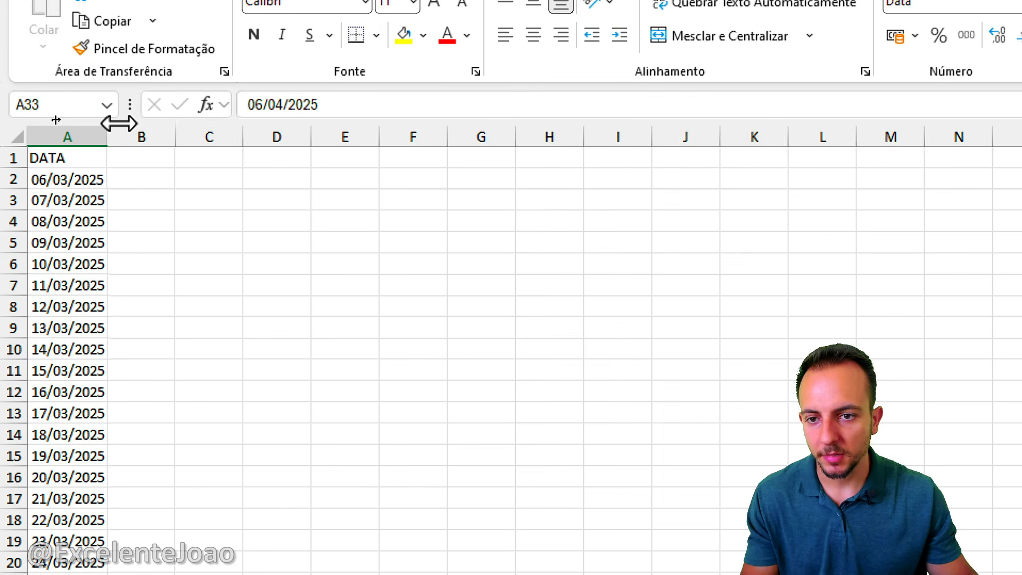
Step: Widen column A for the dates and widen the empty column B beside it
{"action": "left_click_drag", "start_coordinate": [108, 134], "coordinate": [128, 137]}
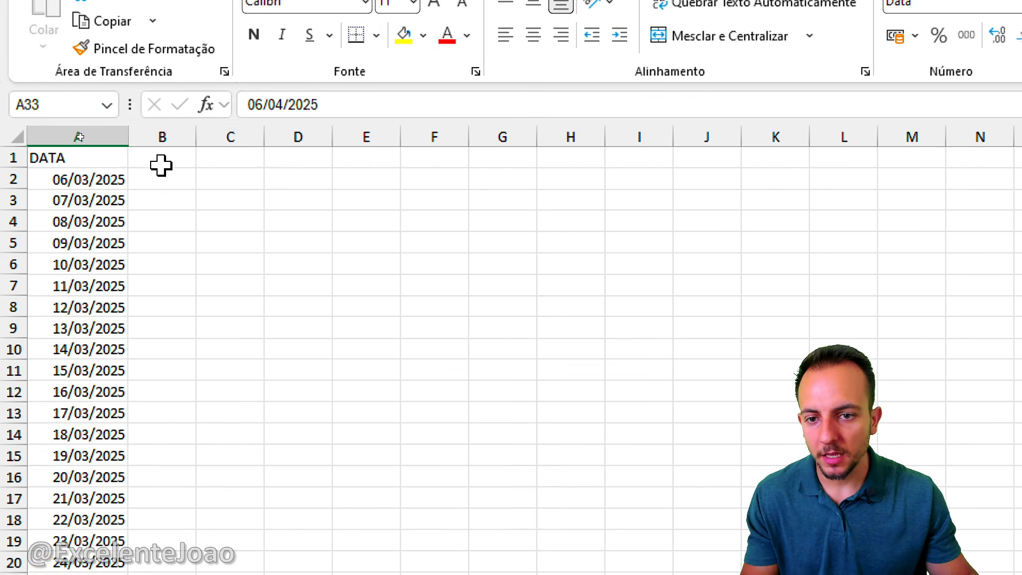
{"action": "left_click", "coordinate": [160, 165]}
{"action": "left_click_drag", "start_coordinate": [197, 135], "coordinate": [233, 136]}
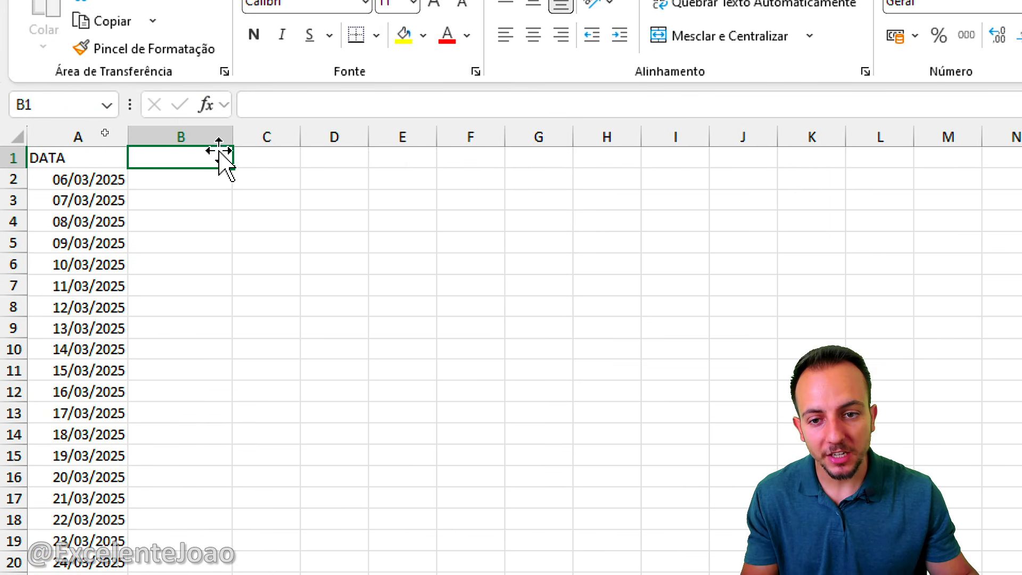
{"action": "left_click", "coordinate": [193, 179]}
{"action": "mouse_move", "coordinate": [103, 166]}
{"action": "left_mouse_down"}
{"action": "mouse_move", "coordinate": [44, 187]}
{"action": "mouse_move", "coordinate": [132, 195]}
{"action": "mouse_move", "coordinate": [101, 157]}
{"action": "left_mouse_up"}
{"action": "left_click_drag", "start_coordinate": [99, 197], "coordinate": [184, 184]}
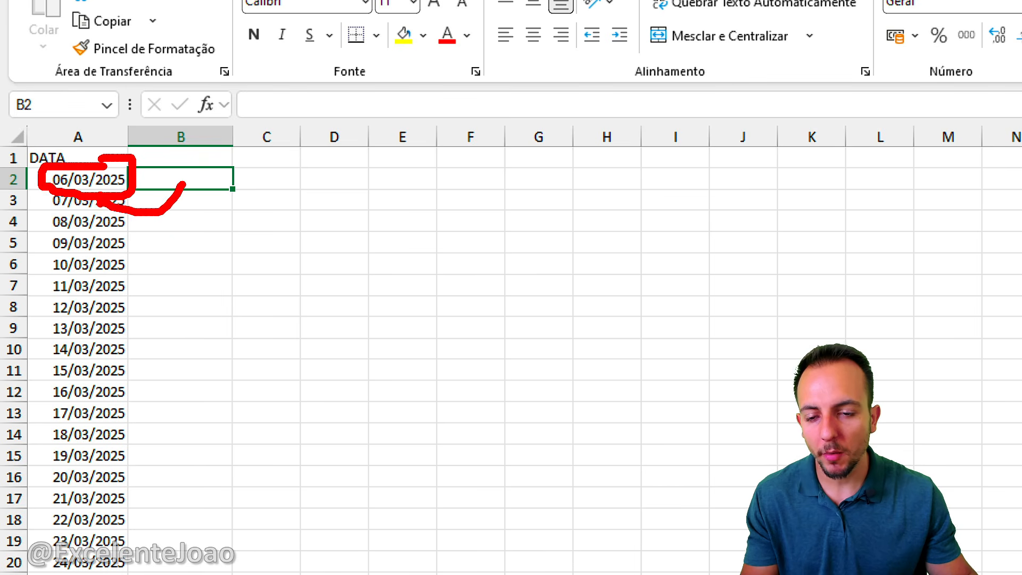
{"action": "left_click_drag", "start_coordinate": [99, 203], "coordinate": [256, 189]}
{"action": "mouse_move", "coordinate": [110, 213]}
{"action": "left_mouse_down"}
{"action": "mouse_move", "coordinate": [220, 254]}
{"action": "mouse_move", "coordinate": [311, 192]}
{"action": "mouse_move", "coordinate": [118, 246]}
{"action": "mouse_move", "coordinate": [159, 287]}
{"action": "mouse_move", "coordinate": [392, 214]}
{"action": "left_mouse_up"}
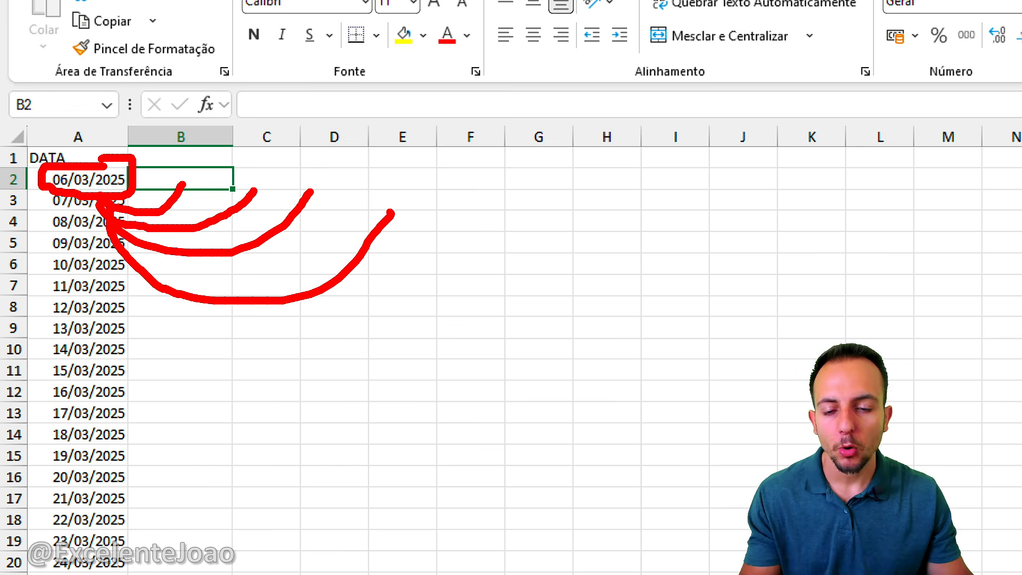
{"action": "key", "text": "Escape"}
Step: Enter the heading MÊS in B1 and start a TEXTO formula in B2 with A2 as its value
{"action": "left_click", "coordinate": [187, 155]}
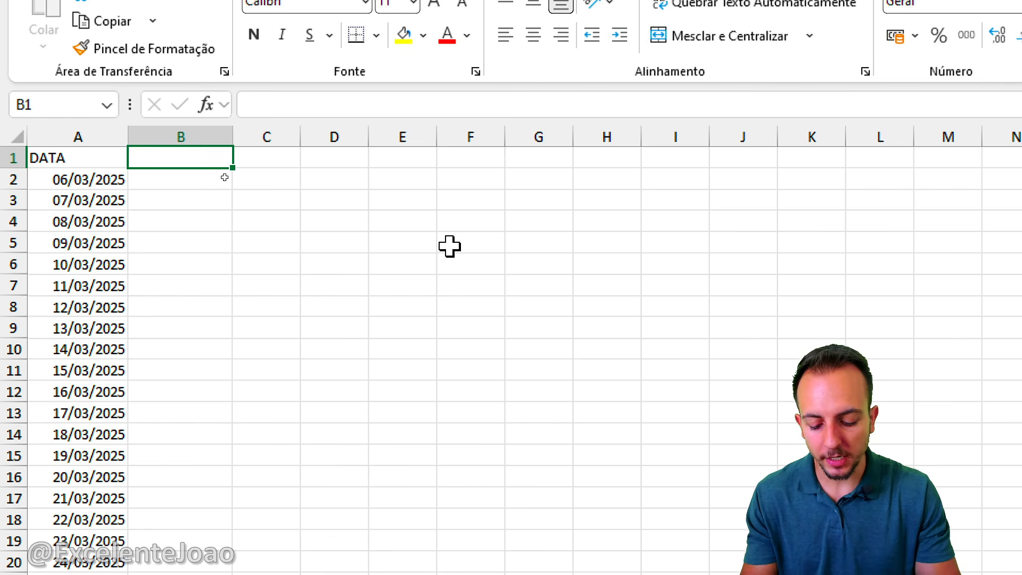
{"action": "type", "text": "MÊS"}
{"action": "key", "text": "Return"}
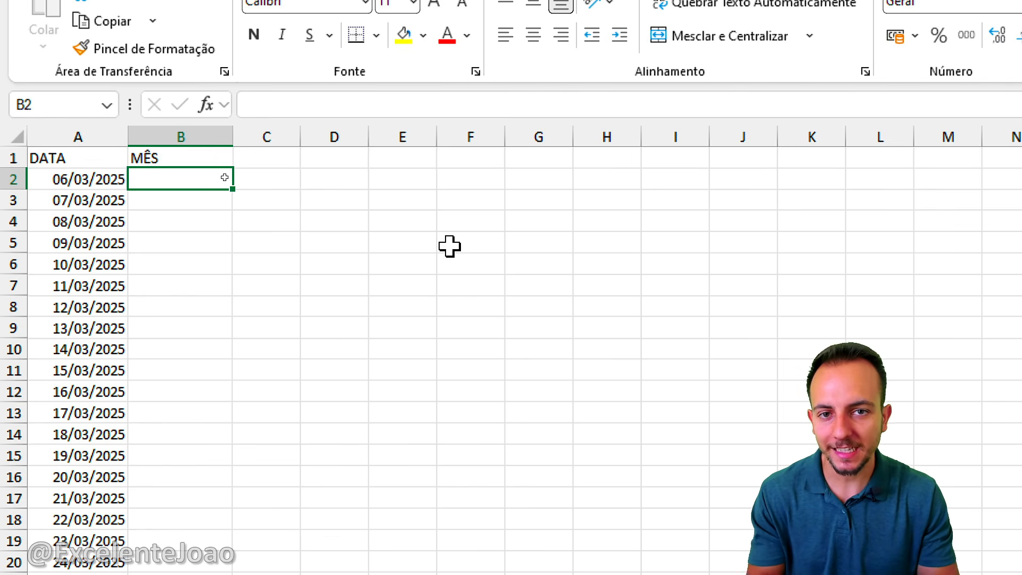
{"action": "type", "text": "=TEXT"}
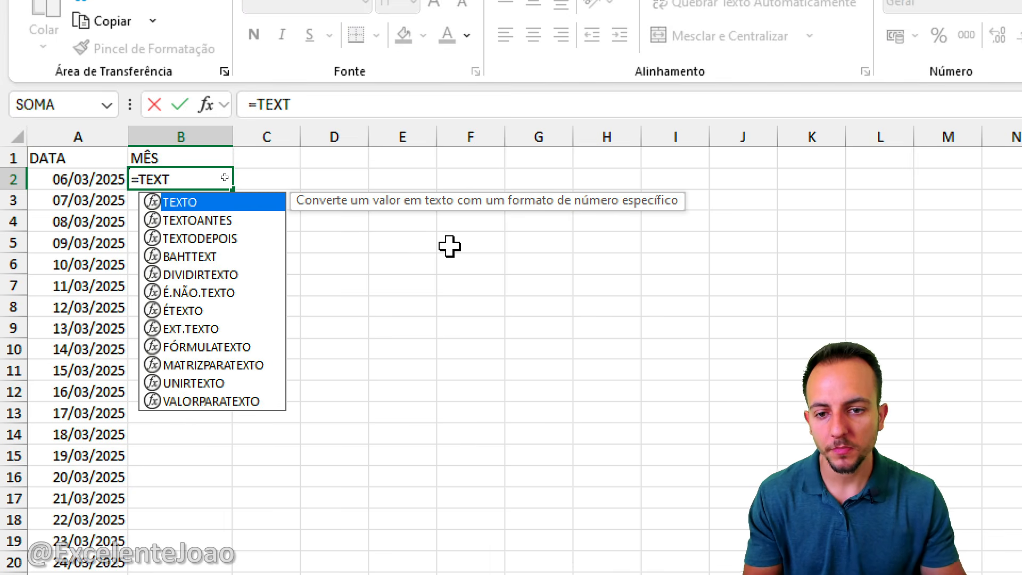
{"action": "double_click", "coordinate": [204, 205]}
{"action": "left_click", "coordinate": [101, 180]}
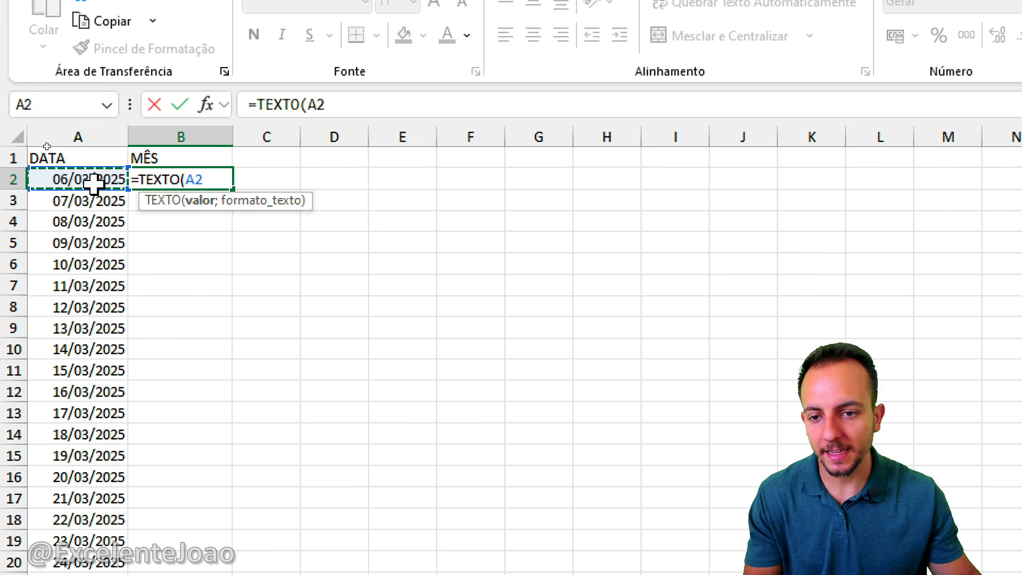
{"action": "type", "text": ";"}
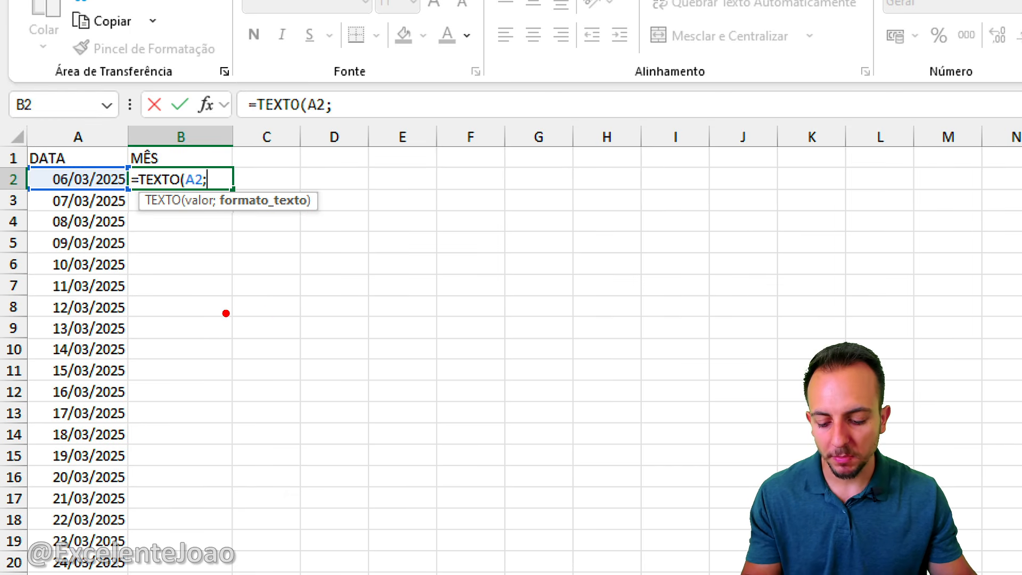
{"action": "left_click_drag", "start_coordinate": [218, 287], "coordinate": [194, 352]}
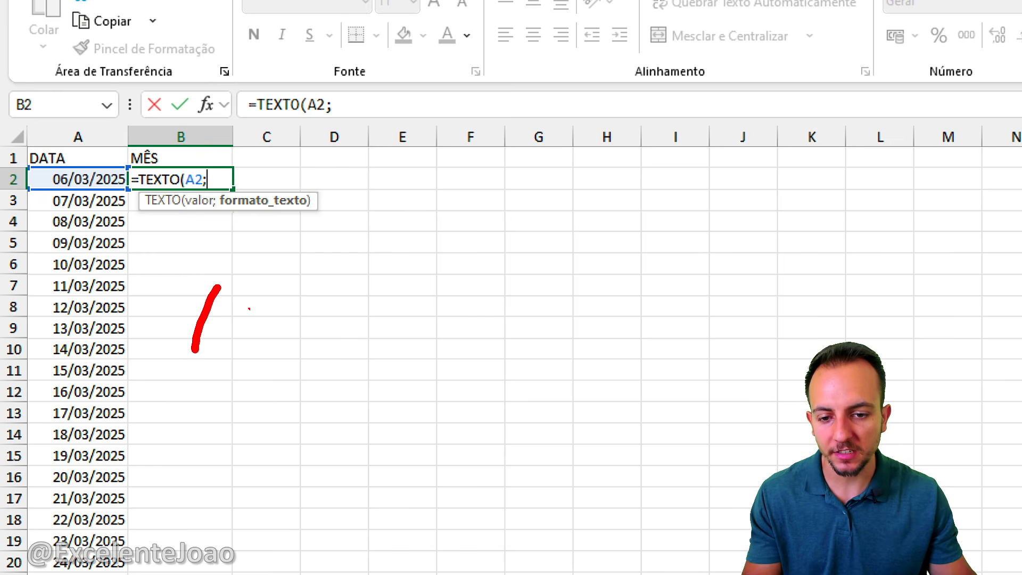
{"action": "left_click_drag", "start_coordinate": [256, 301], "coordinate": [213, 367]}
{"action": "left_click_drag", "start_coordinate": [434, 298], "coordinate": [457, 341]}
{"action": "left_click_drag", "start_coordinate": [459, 277], "coordinate": [508, 342]}
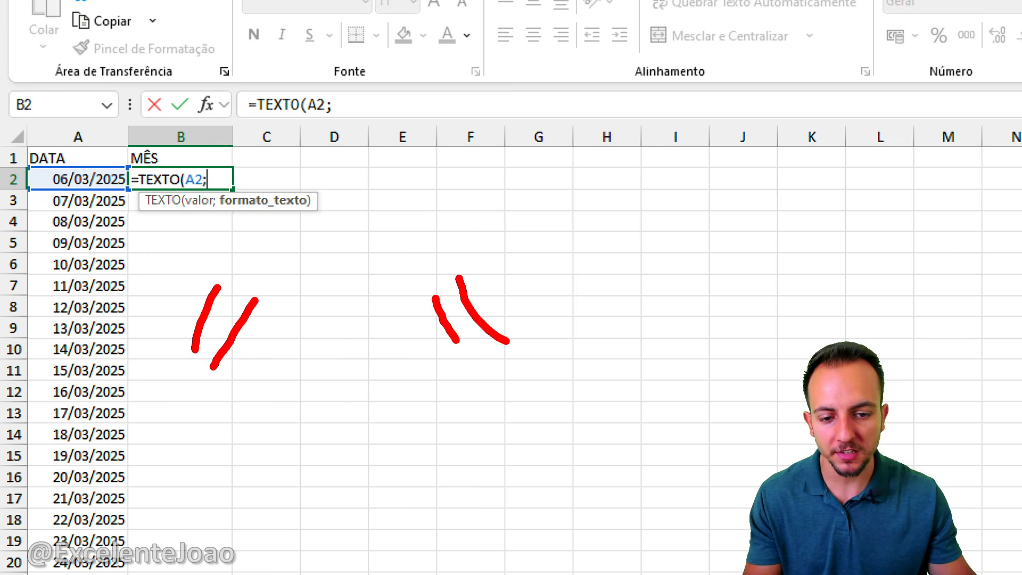
{"action": "mouse_move", "coordinate": [290, 366]}
{"action": "left_mouse_down"}
{"action": "mouse_move", "coordinate": [339, 364]}
{"action": "mouse_move", "coordinate": [319, 443]}
{"action": "mouse_move", "coordinate": [389, 453]}
{"action": "left_mouse_up"}
{"action": "key", "text": "Escape"}
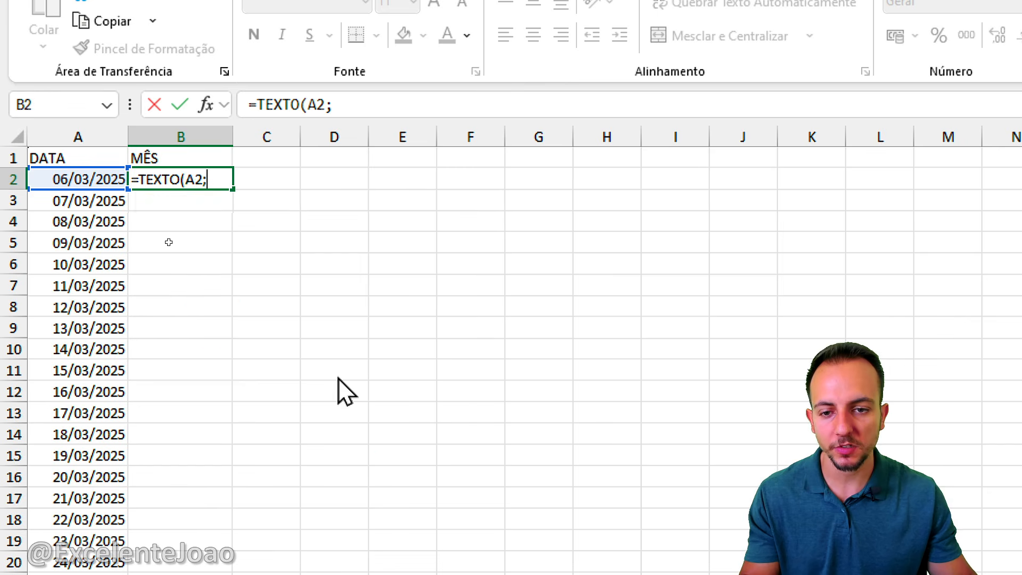
Step: Complete the formula in B2 with the format code "M" so it reads =TEXTO(A2;"M")
{"action": "type", "text": "\""}
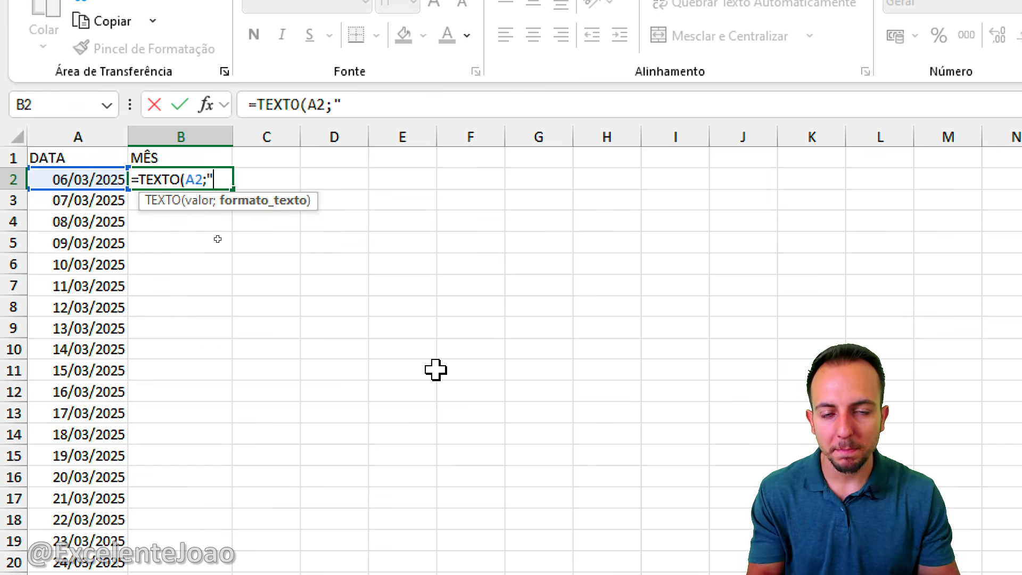
{"action": "type", "text": "M"}
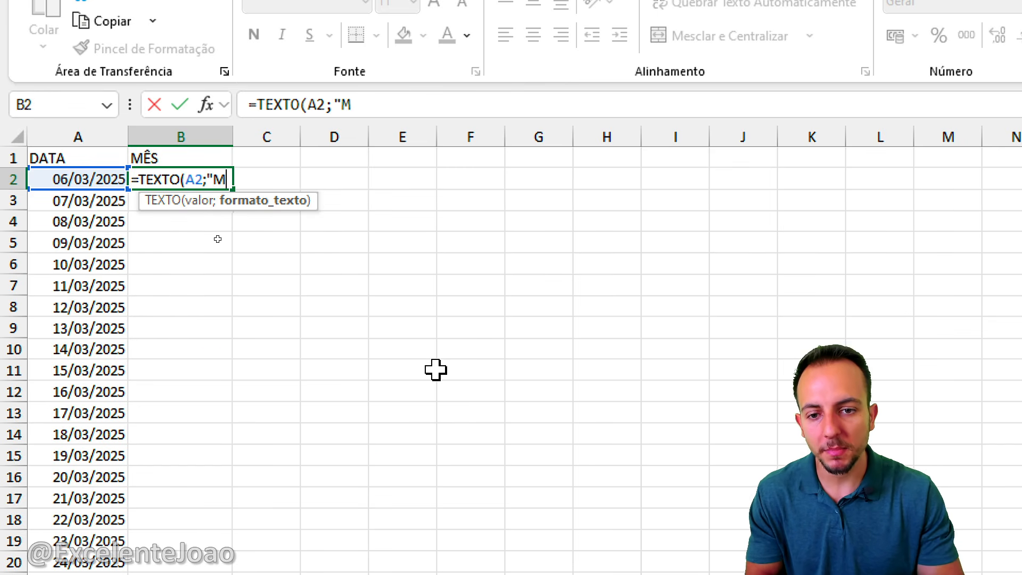
{"action": "type", "text": "\""}
{"action": "key", "text": "Return"}
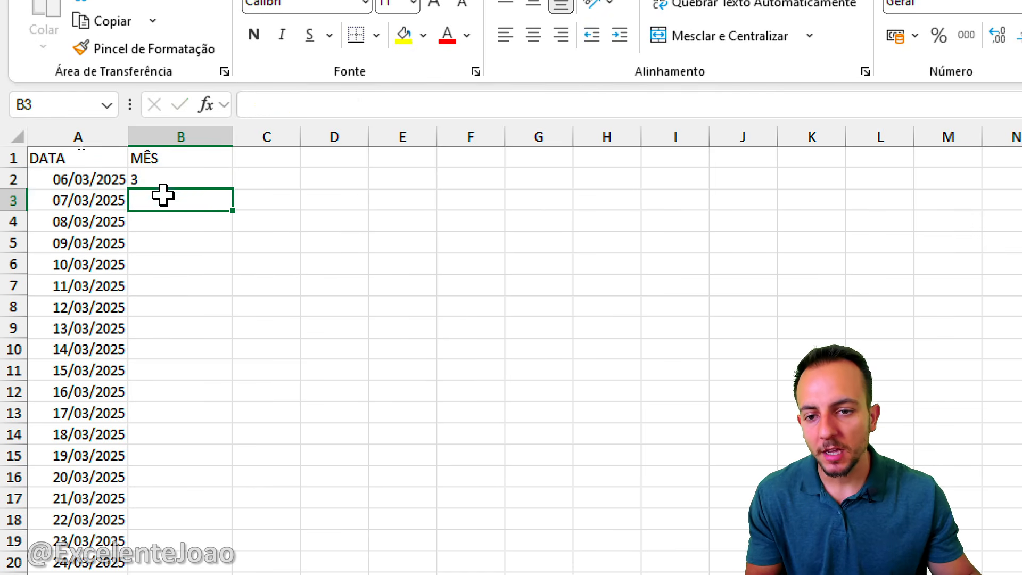
Step: Extend the format code in the B2 formula to "MM", confirm it, and extend it again to "MMM"
{"action": "double_click", "coordinate": [165, 179]}
{"action": "left_click", "coordinate": [223, 179]}
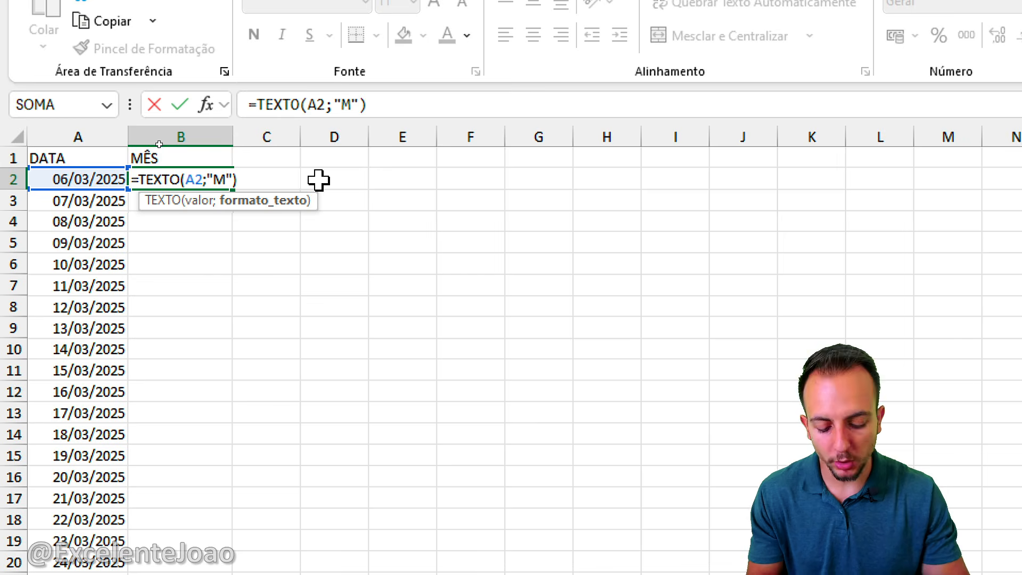
{"action": "type", "text": "M"}
{"action": "key", "text": "Return"}
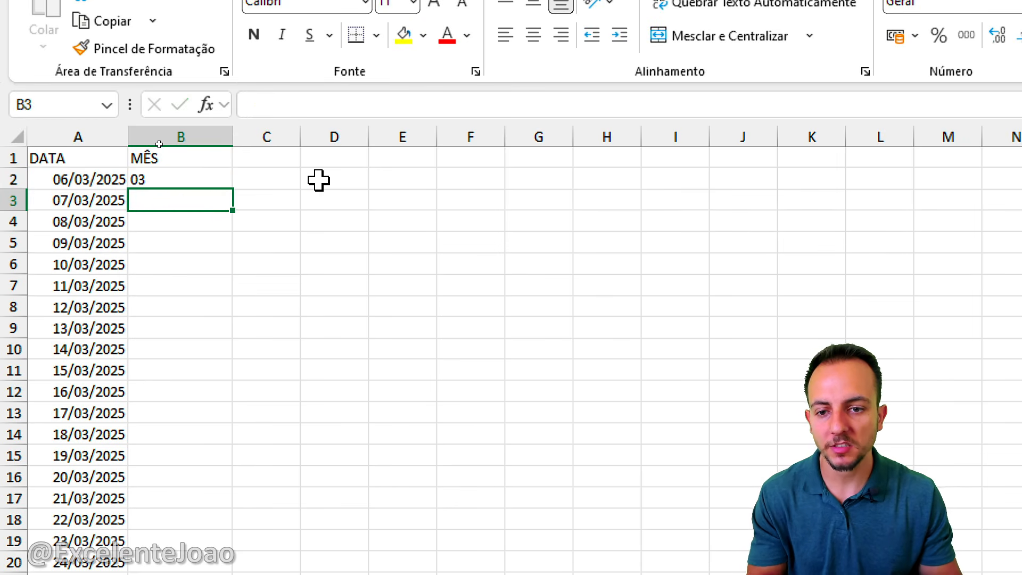
{"action": "double_click", "coordinate": [216, 180]}
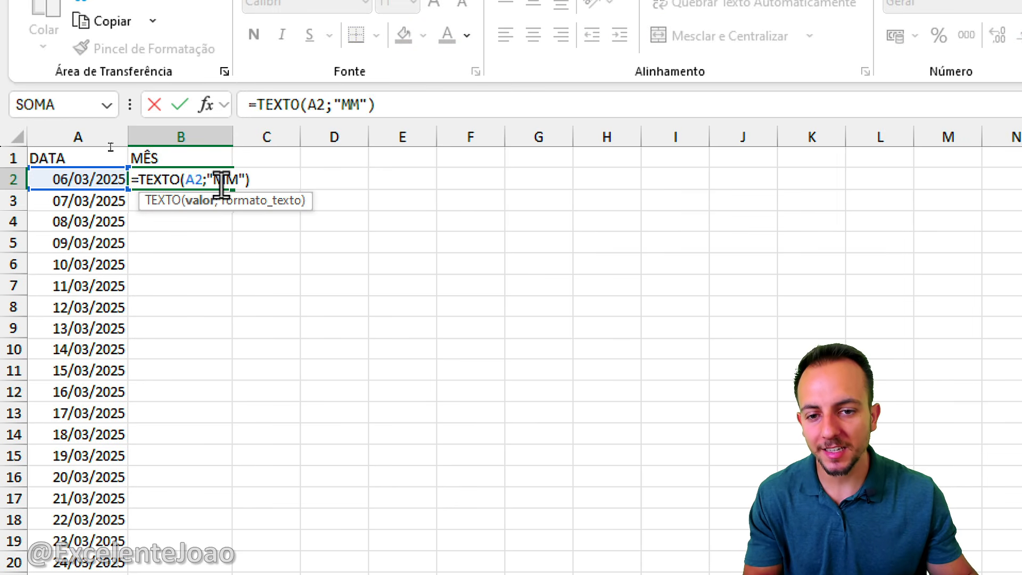
{"action": "type", "text": "M"}
{"action": "key", "text": "Return"}
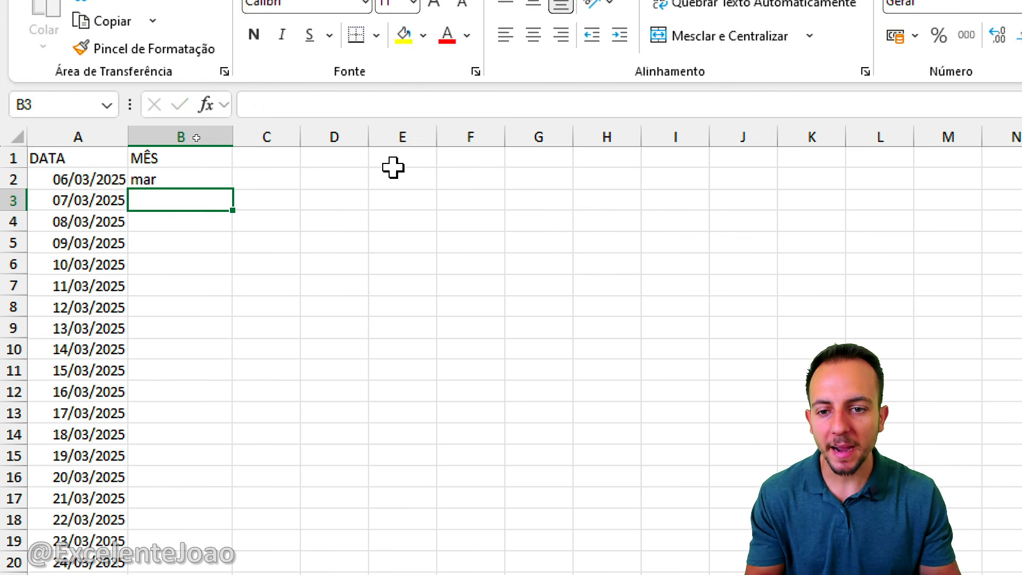
Step: Change the formula in B2 to =TEXTO(A2;"MMMM") for the full month name
{"action": "left_click", "coordinate": [206, 181]}
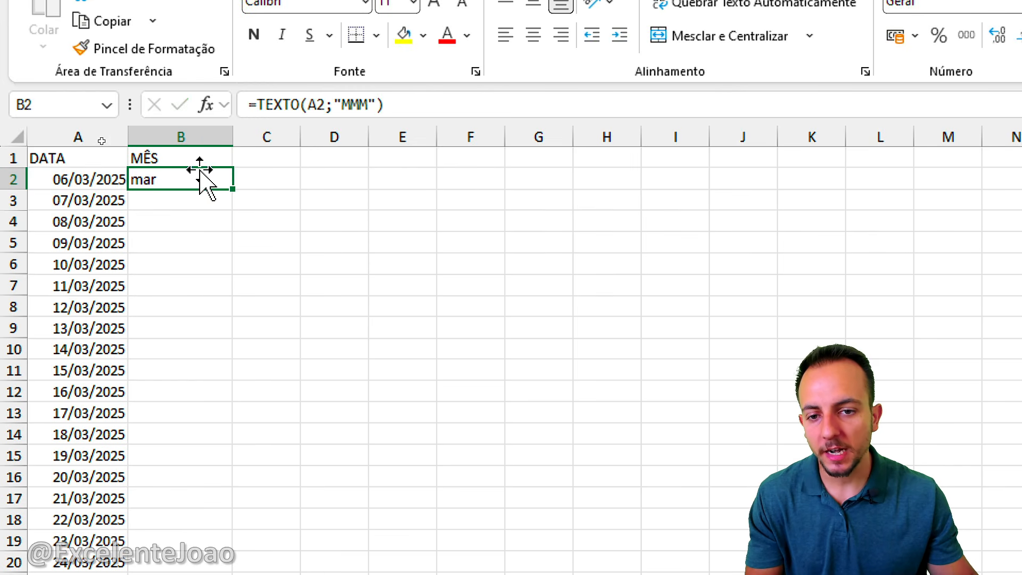
{"action": "double_click", "coordinate": [206, 179]}
{"action": "type", "text": "MMM\")"}
{"action": "key", "text": "Return"}
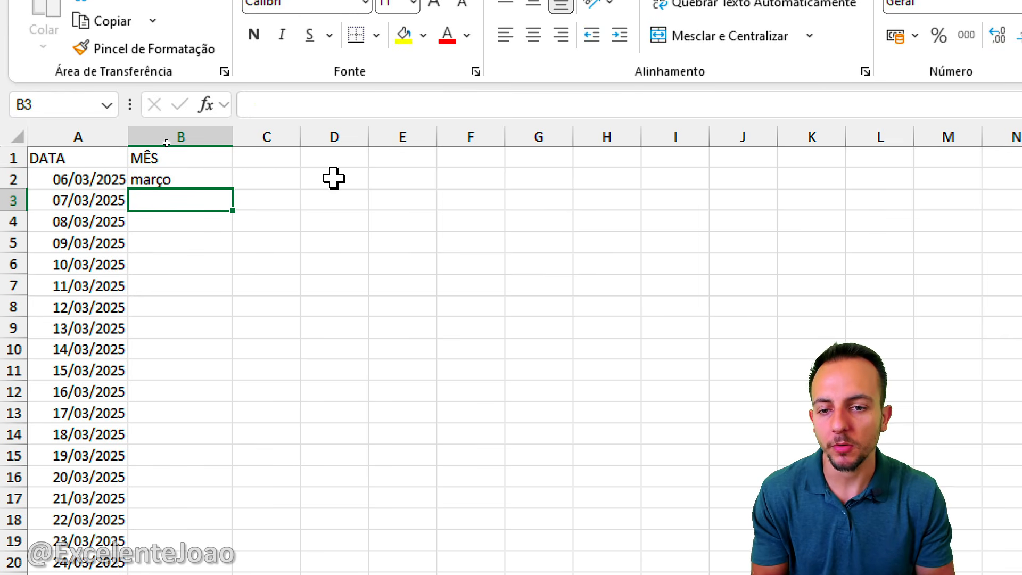
{"action": "key", "text": "ctrl+2"}
{"action": "mouse_move", "coordinate": [197, 265]}
{"action": "left_mouse_down"}
{"action": "mouse_move", "coordinate": [216, 238]}
{"action": "mouse_move", "coordinate": [279, 259]}
{"action": "mouse_move", "coordinate": [265, 356]}
{"action": "left_mouse_up"}
{"action": "left_click_drag", "start_coordinate": [253, 336], "coordinate": [280, 336]}
{"action": "left_click_drag", "start_coordinate": [189, 474], "coordinate": [259, 471]}
{"action": "mouse_move", "coordinate": [290, 482]}
{"action": "left_mouse_down"}
{"action": "mouse_move", "coordinate": [304, 455]}
{"action": "mouse_move", "coordinate": [367, 469]}
{"action": "left_mouse_up"}
{"action": "mouse_move", "coordinate": [396, 478]}
{"action": "left_mouse_down"}
{"action": "mouse_move", "coordinate": [400, 463]}
{"action": "mouse_move", "coordinate": [468, 469]}
{"action": "mouse_move", "coordinate": [578, 423]}
{"action": "mouse_move", "coordinate": [602, 475]}
{"action": "left_mouse_up"}
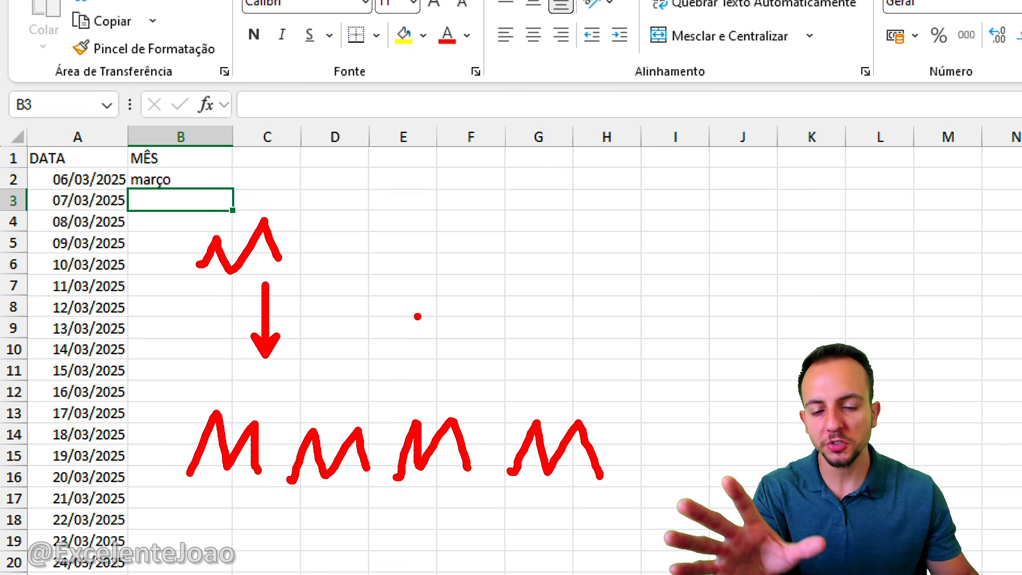
{"action": "key", "text": "Escape"}
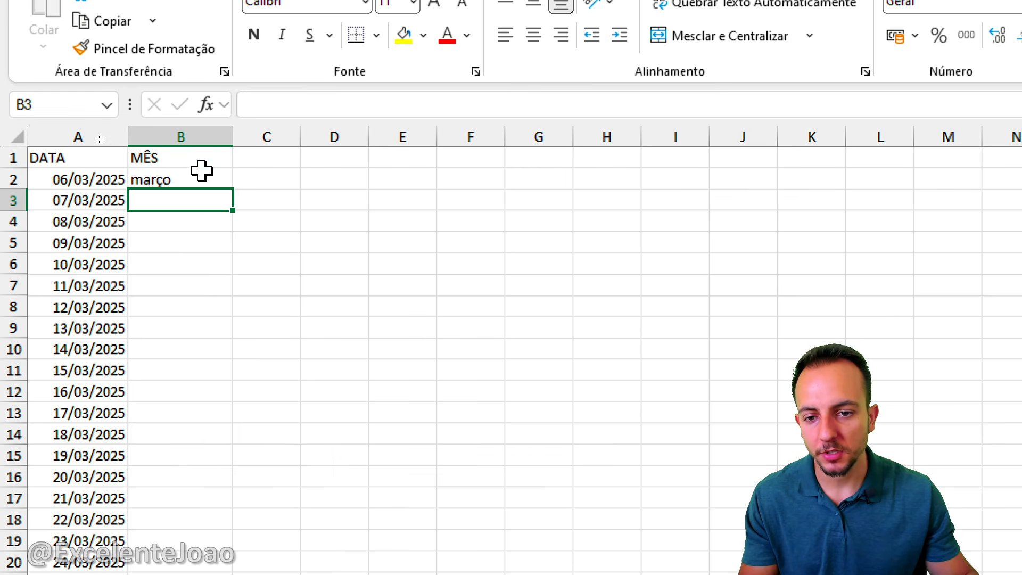
Step: Fill the month formula from B2 down column B to the last date and check the rows for April
{"action": "left_click", "coordinate": [203, 173]}
{"action": "double_click", "coordinate": [238, 190]}
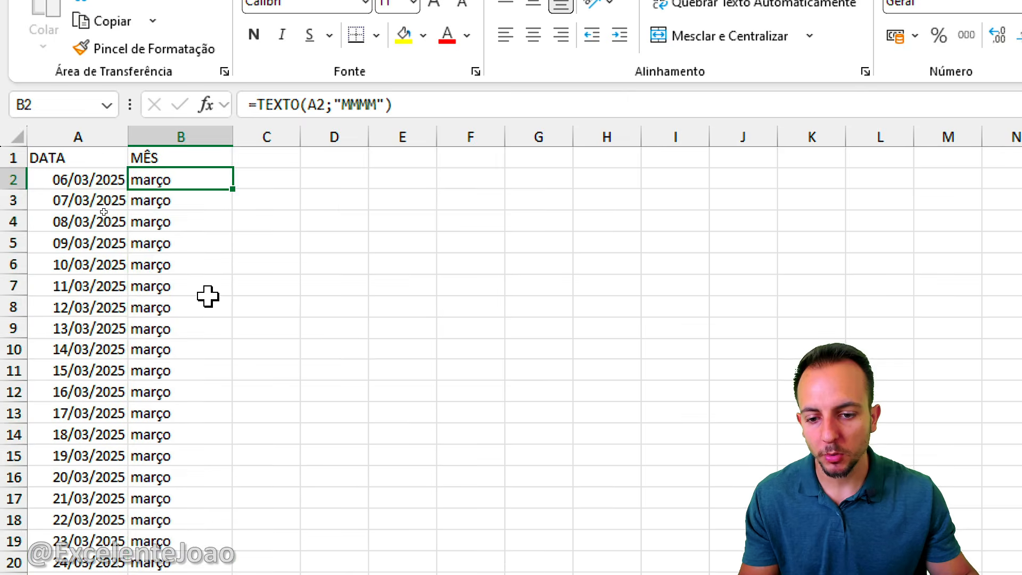
{"action": "scroll", "coordinate": [207, 296], "scroll_direction": "down", "scroll_amount": 8}
{"action": "left_click_drag", "start_coordinate": [86, 208], "coordinate": [83, 208]}
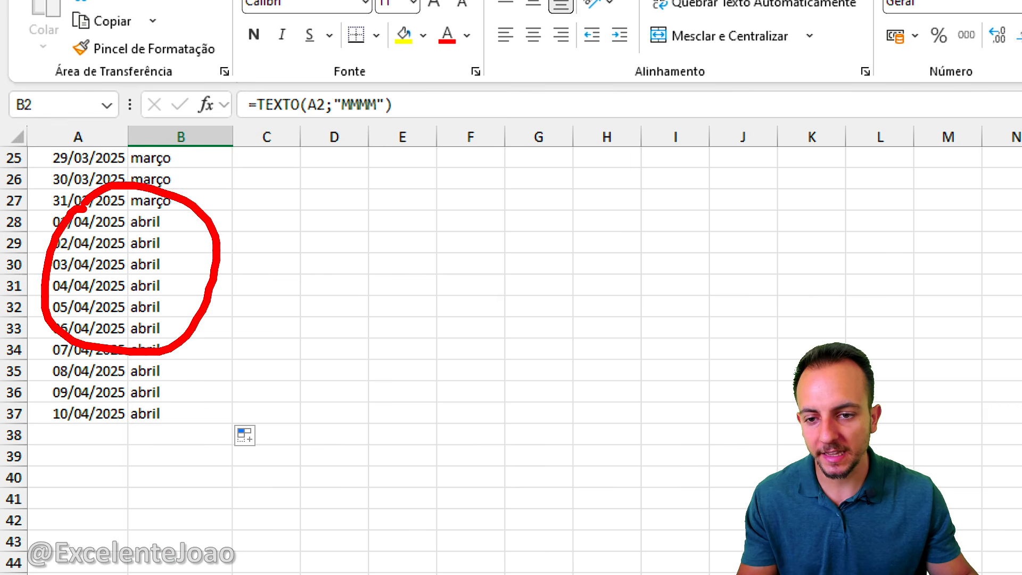
{"action": "key", "text": "Escape"}
Step: Try the date 15/05/2025 in A2 to test the month formula beside it, and undo the change
{"action": "scroll", "coordinate": [141, 255], "scroll_direction": "up", "scroll_amount": 8}
{"action": "left_click", "coordinate": [89, 178]}
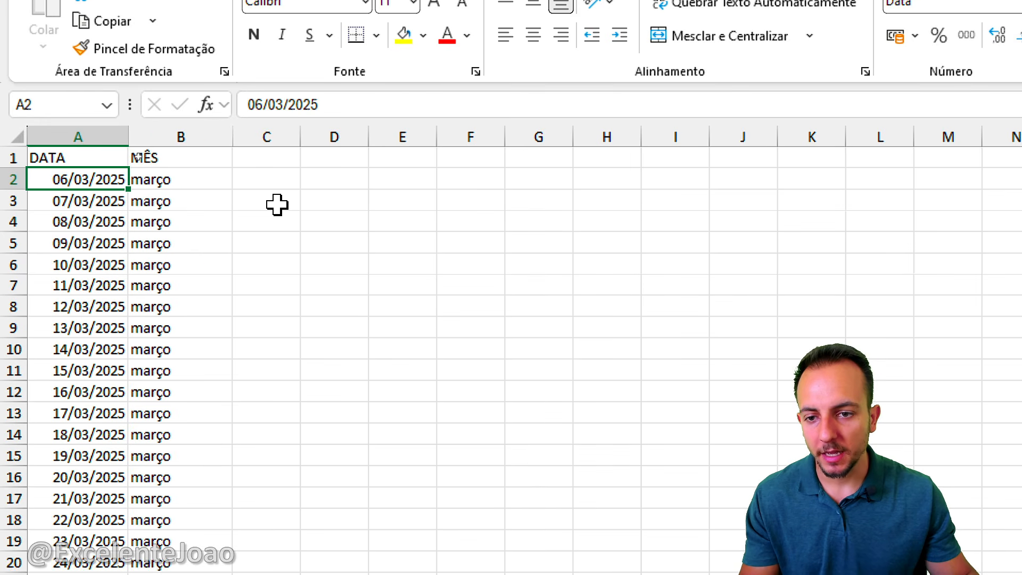
{"action": "type", "text": "15/05"}
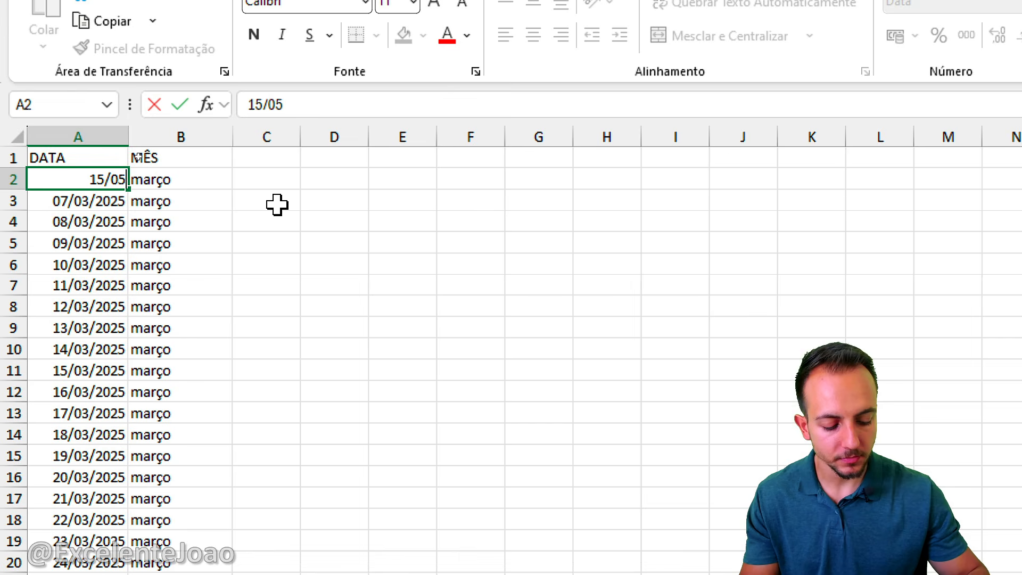
{"action": "type", "text": "/2025"}
{"action": "key", "text": "ctrl+Return"}
{"action": "key", "text": "ctrl+2"}
{"action": "mouse_move", "coordinate": [202, 155]}
{"action": "left_mouse_down"}
{"action": "mouse_move", "coordinate": [123, 154]}
{"action": "mouse_move", "coordinate": [132, 157]}
{"action": "left_mouse_up"}
{"action": "key", "text": "Escape"}
{"action": "key", "text": "ctrl+z"}
Step: Enter the heading DIA in C1, beside the MÊS column
{"action": "left_click", "coordinate": [264, 149]}
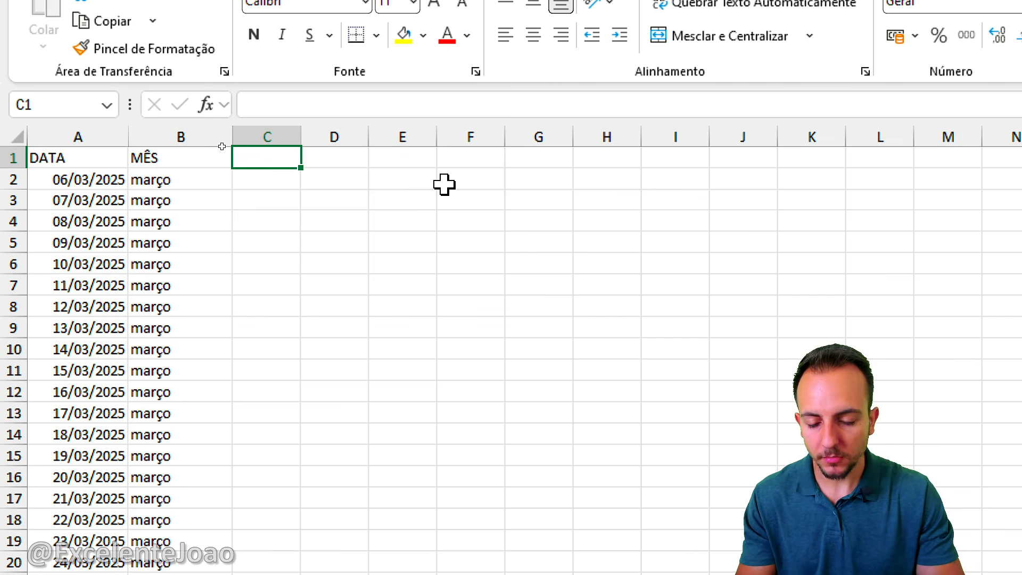
{"action": "type", "text": "DIA"}
{"action": "key", "text": "Return"}
Step: Enter =TEXTO(A2;"DD") in C2 and fill it down column C to the last date
{"action": "type", "text": "="}
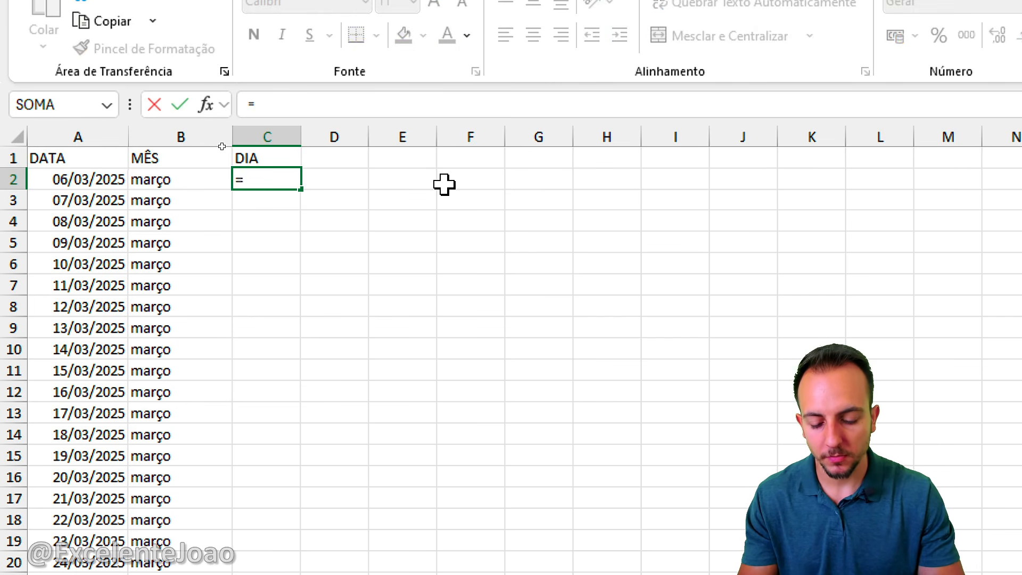
{"action": "type", "text": "TEX"}
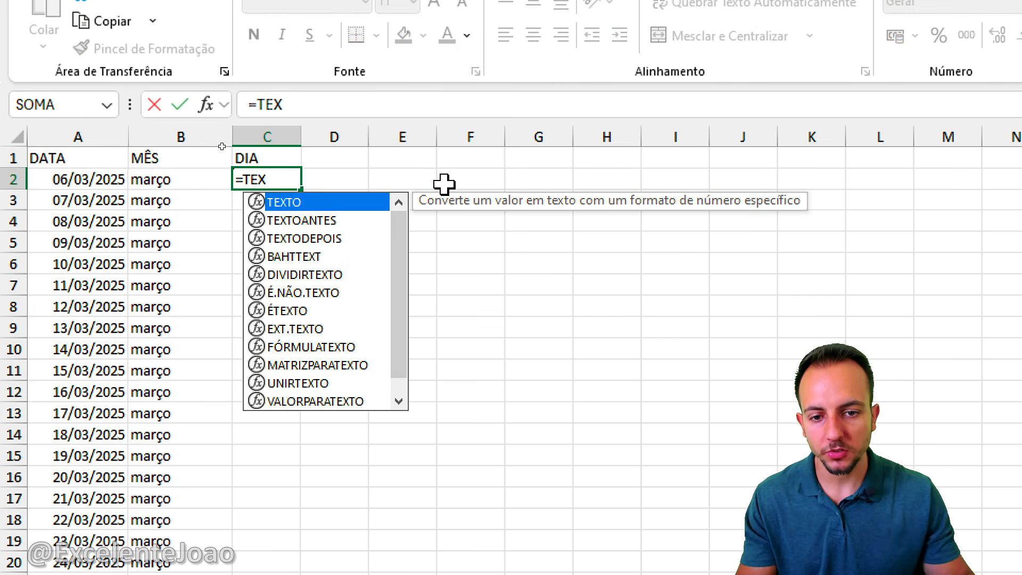
{"action": "double_click", "coordinate": [326, 201]}
{"action": "left_click", "coordinate": [68, 187]}
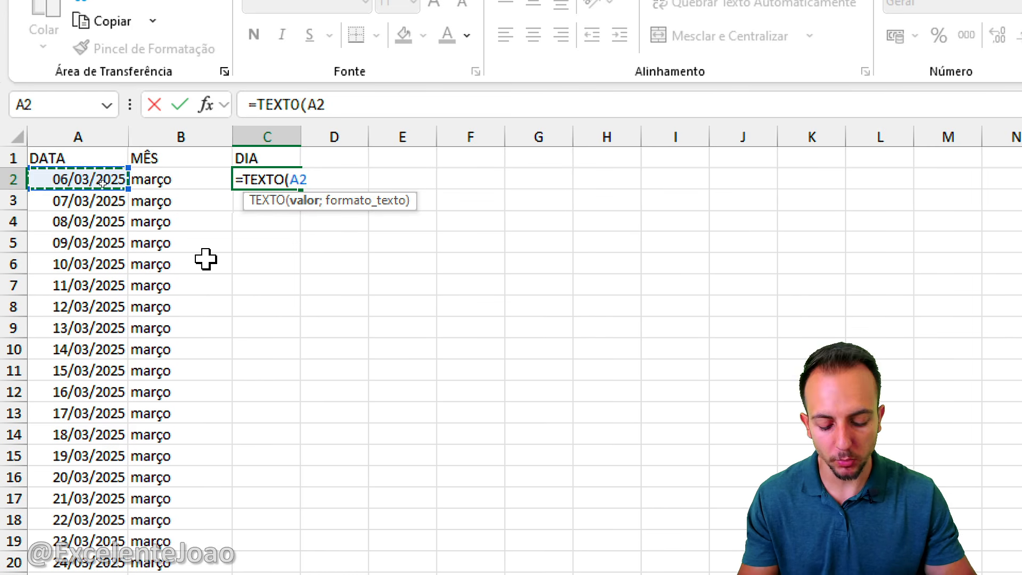
{"action": "type", "text": ";\"DD"}
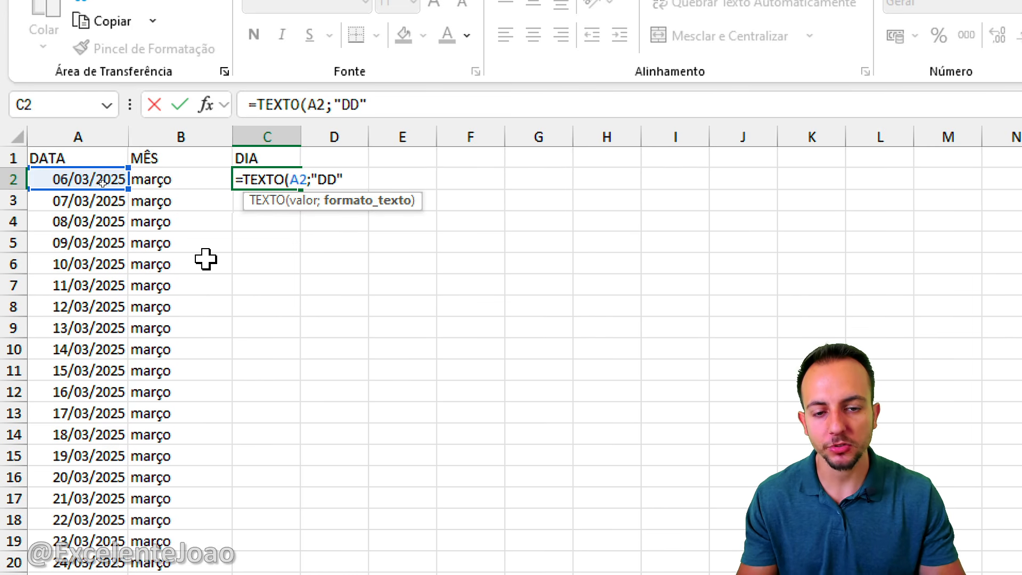
{"action": "type", "text": ")"}
{"action": "key", "text": "Return"}
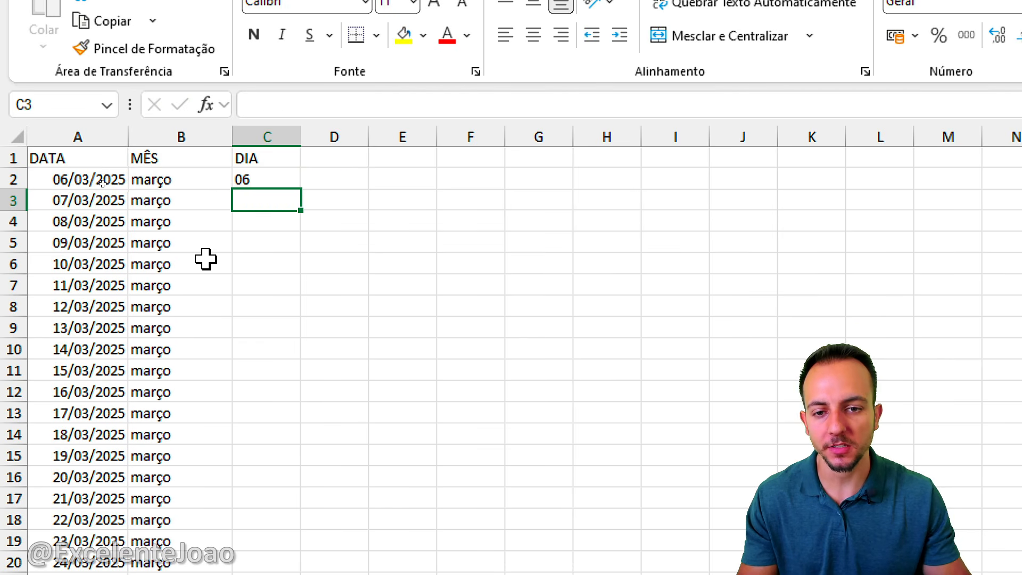
{"action": "left_click", "coordinate": [297, 179]}
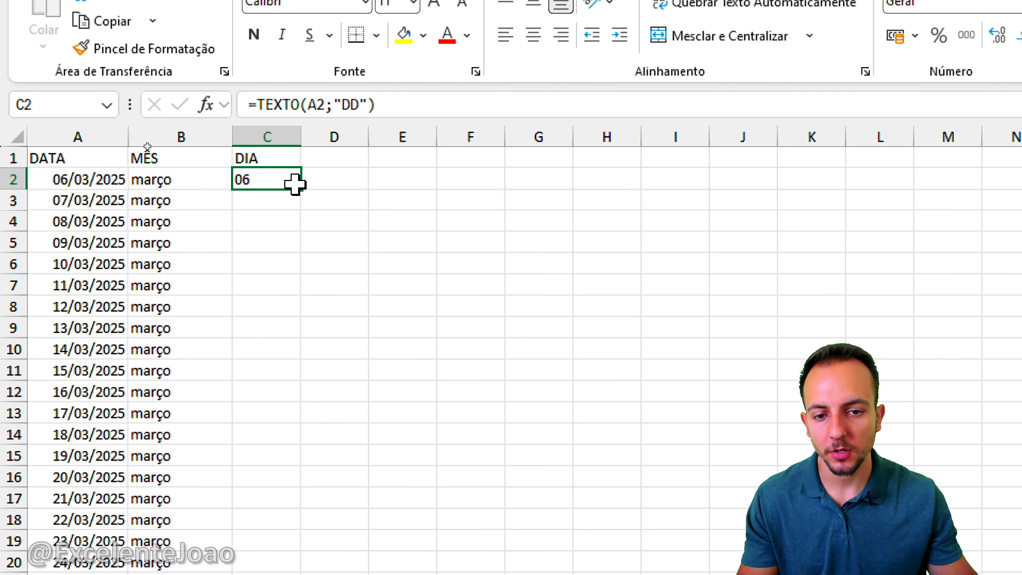
{"action": "double_click", "coordinate": [306, 189]}
Step: Enter the heading DIA DA SEMANA in D1 and the formula =TEXTO(A2;"DDDD") in D2
{"action": "left_click", "coordinate": [345, 155]}
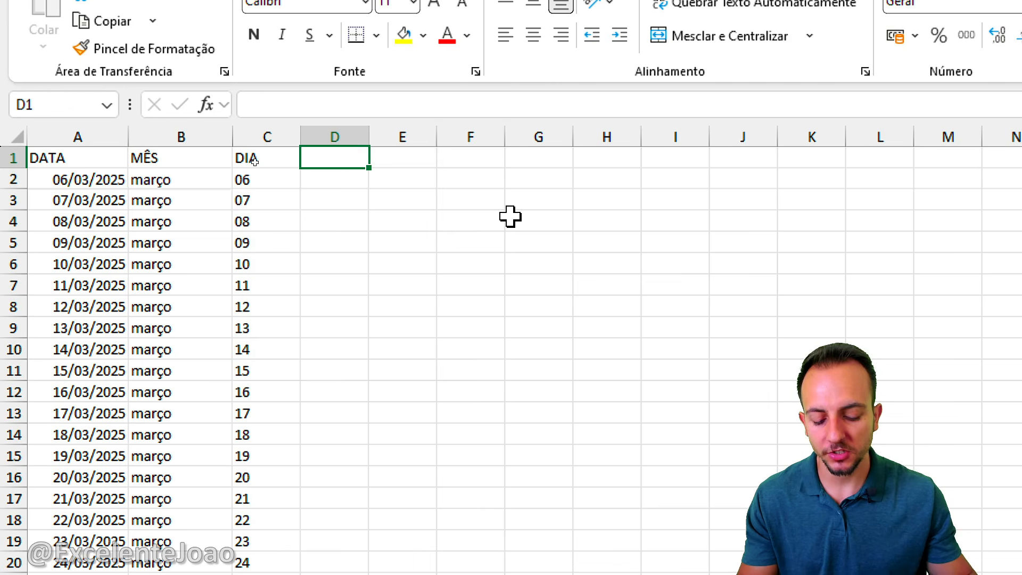
{"action": "type", "text": "DIA DA SEMANA"}
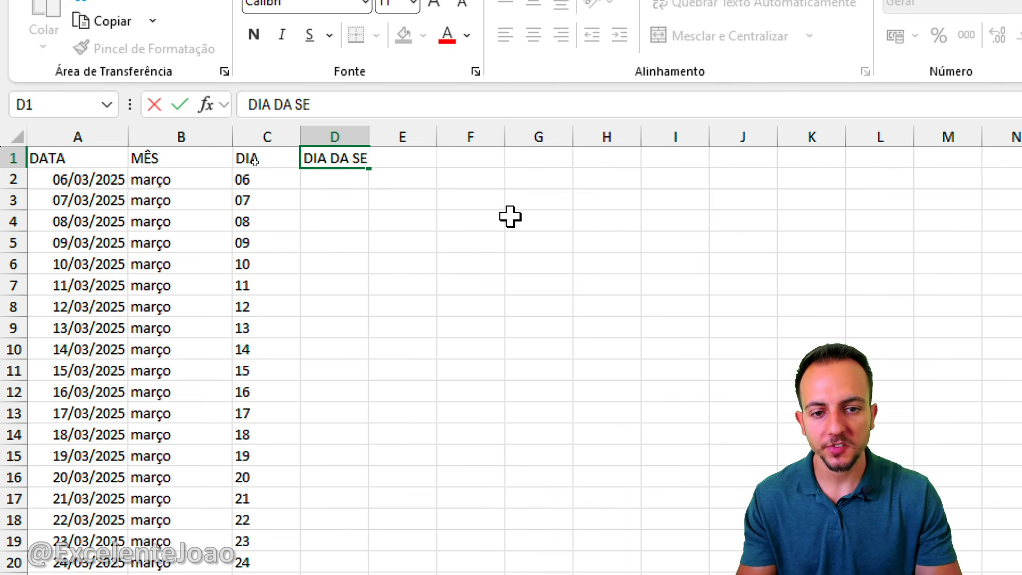
{"action": "key", "text": "Return"}
{"action": "type", "text": "=TEXTO("}
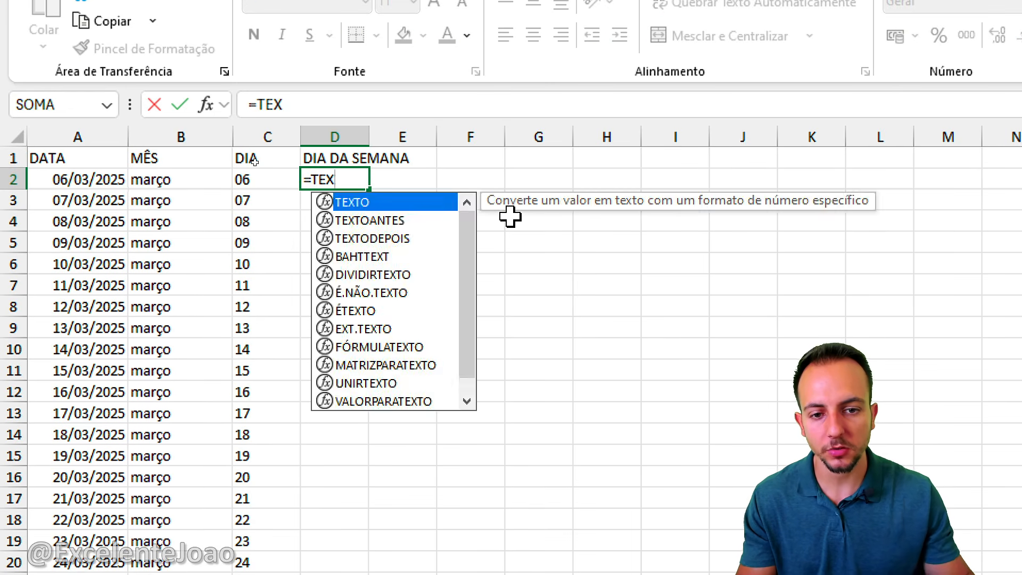
{"action": "left_click", "coordinate": [84, 169]}
{"action": "type", "text": ";"}
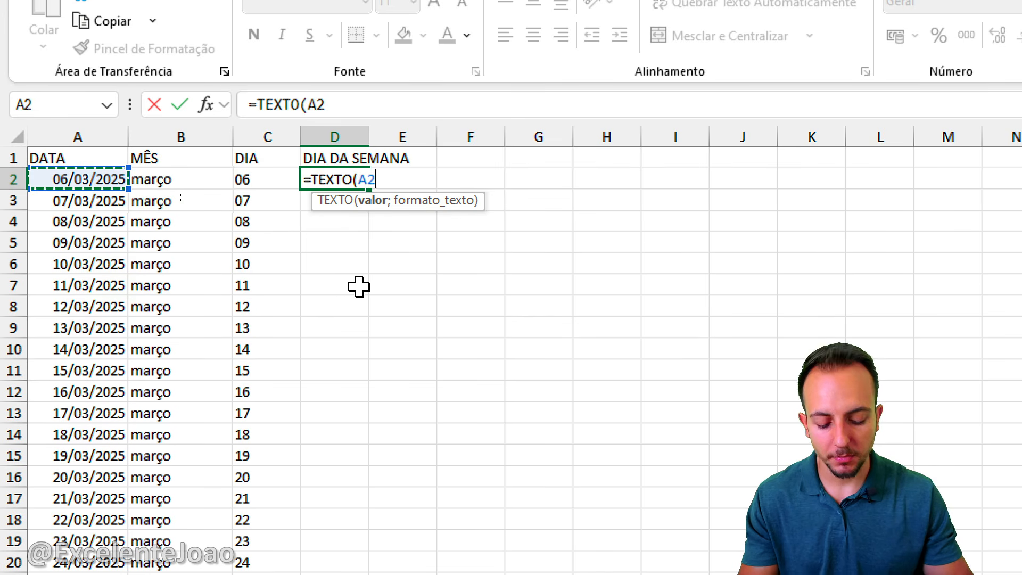
{"action": "type", "text": "\"DDDD"}
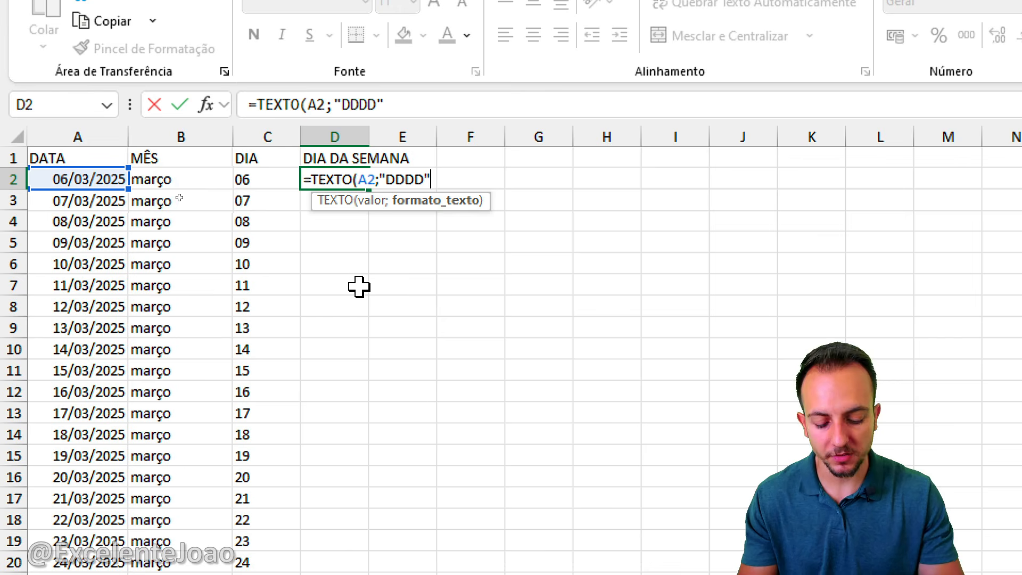
{"action": "type", "text": "\")"}
{"action": "key", "text": "Return"}
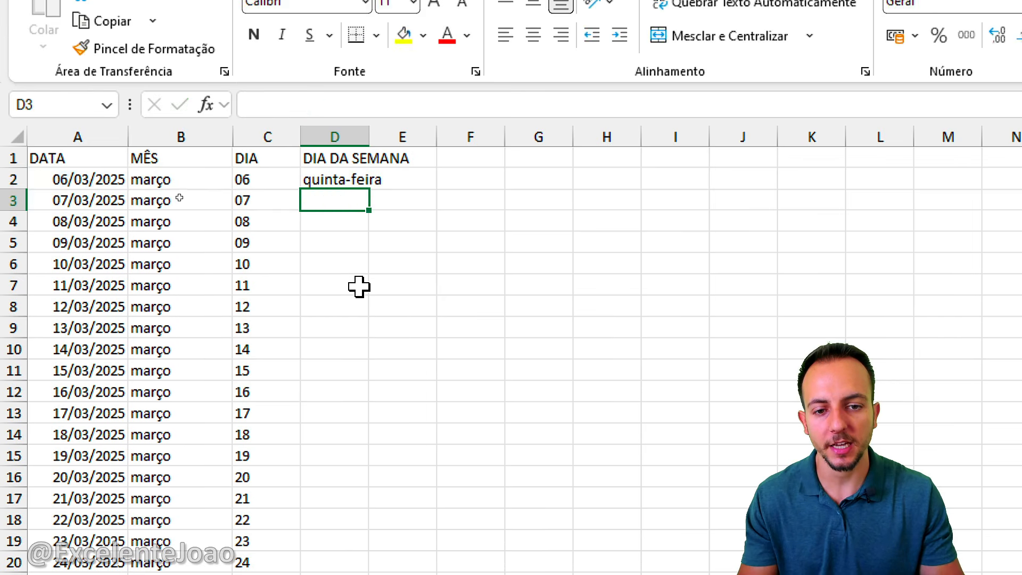
Step: Fill the weekday formula from D2 down column D to the last date and fit the column width to its contents
{"action": "left_click", "coordinate": [362, 183]}
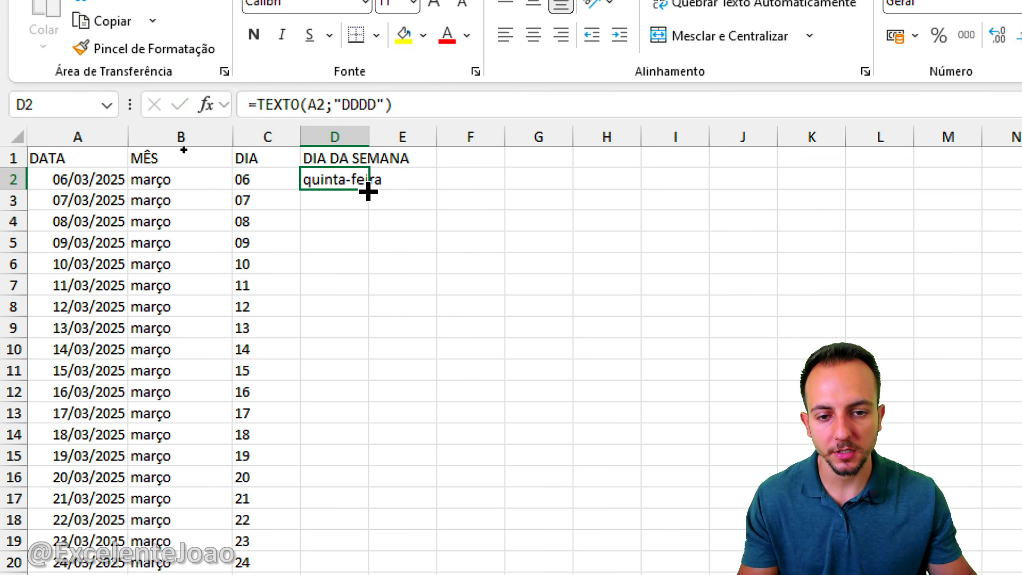
{"action": "double_click", "coordinate": [367, 190]}
{"action": "left_click", "coordinate": [339, 286]}
{"action": "double_click", "coordinate": [369, 137]}
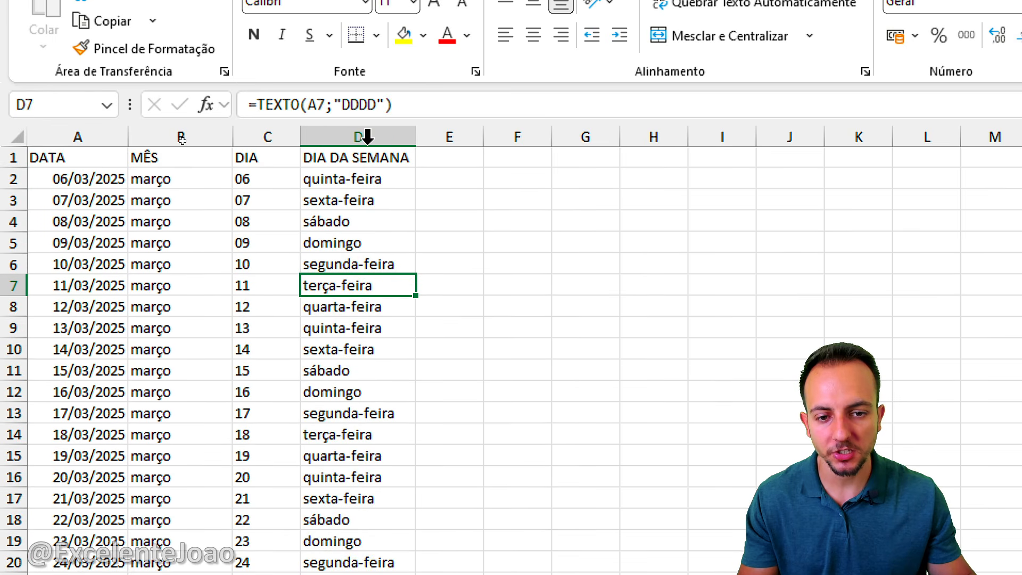
Step: Enter the heading ANO in E1 and the formula =TEXTO(A2;"AA") in E2
{"action": "left_click", "coordinate": [450, 156]}
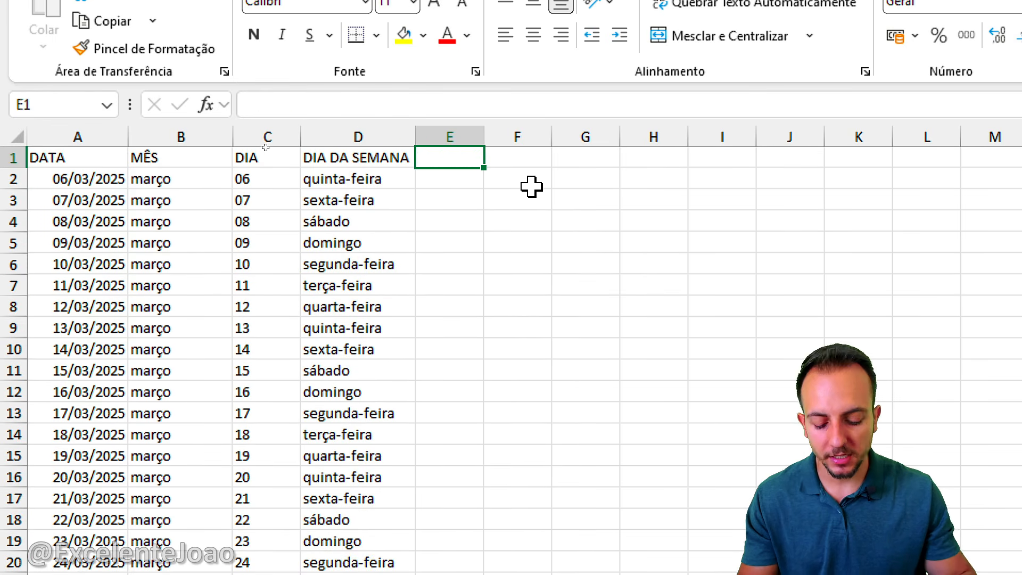
{"action": "type", "text": "ANO"}
{"action": "key", "text": "Return"}
{"action": "type", "text": "=TEX"}
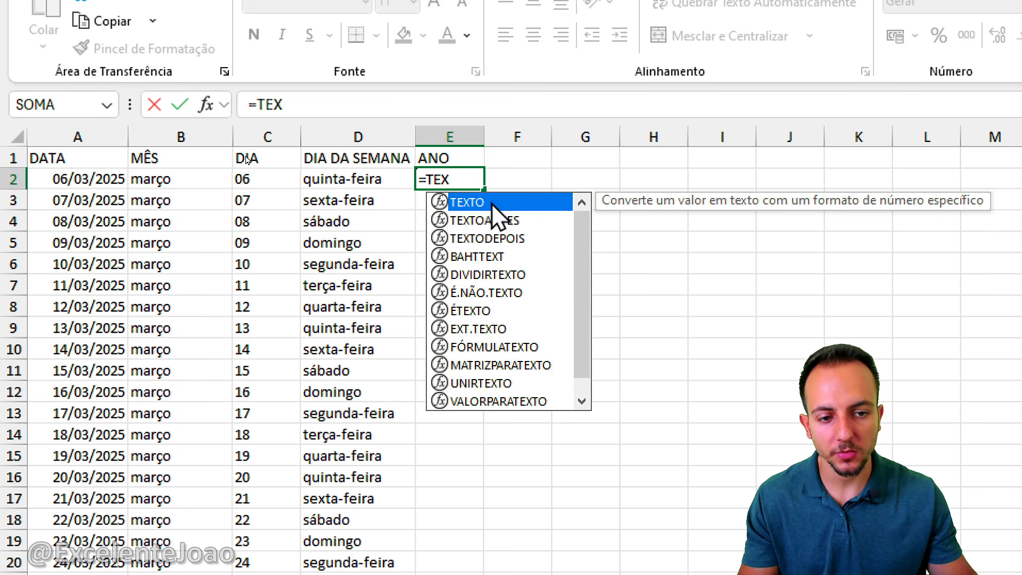
{"action": "double_click", "coordinate": [470, 203]}
{"action": "left_click", "coordinate": [80, 180]}
{"action": "type", "text": ";\"A"}
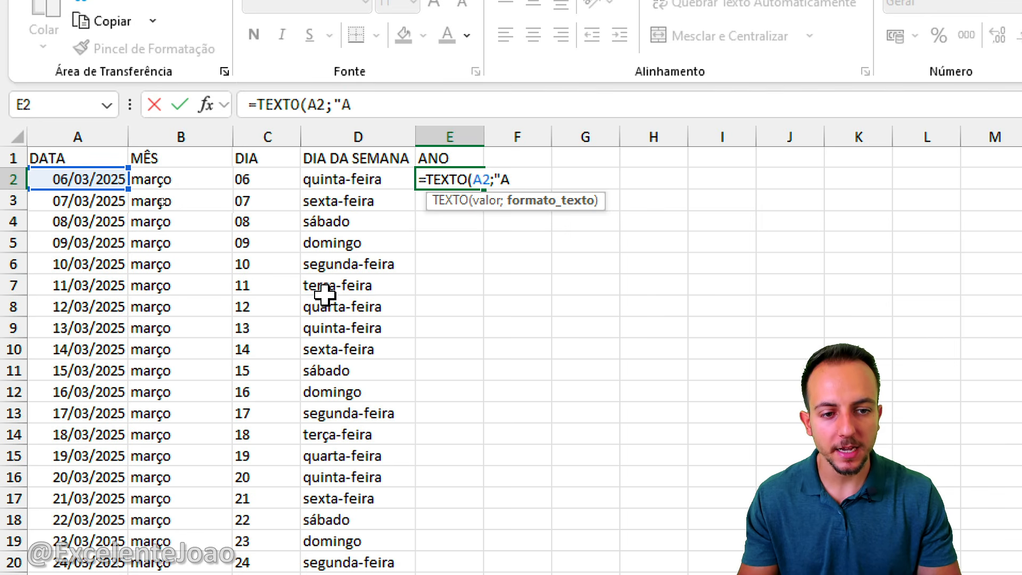
{"action": "type", "text": "A\")"}
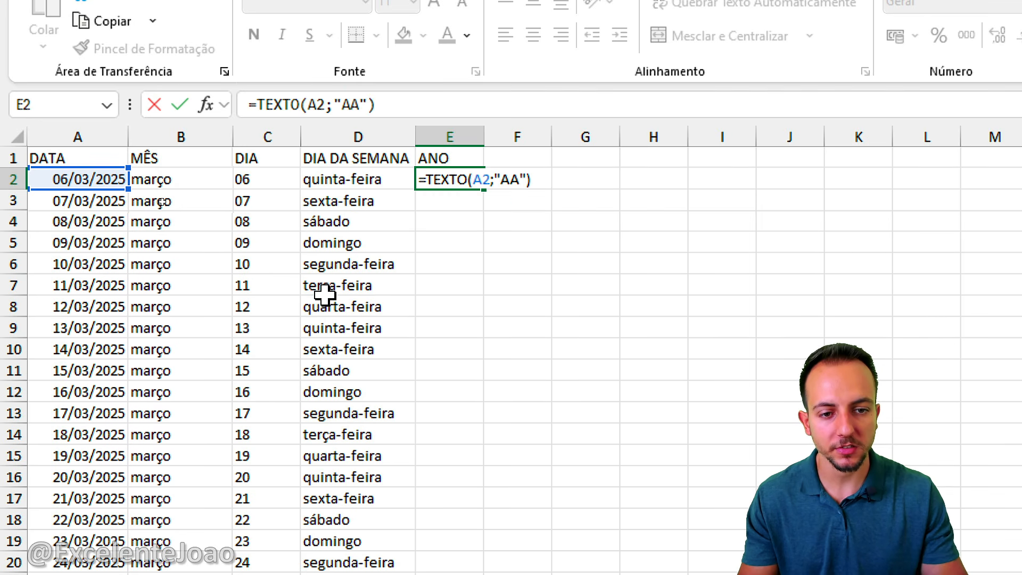
{"action": "key", "text": "ctrl+Return"}
Step: Change the year format in E2 to "AAAA" and fill the formula down column E to the last date
{"action": "double_click", "coordinate": [466, 178]}
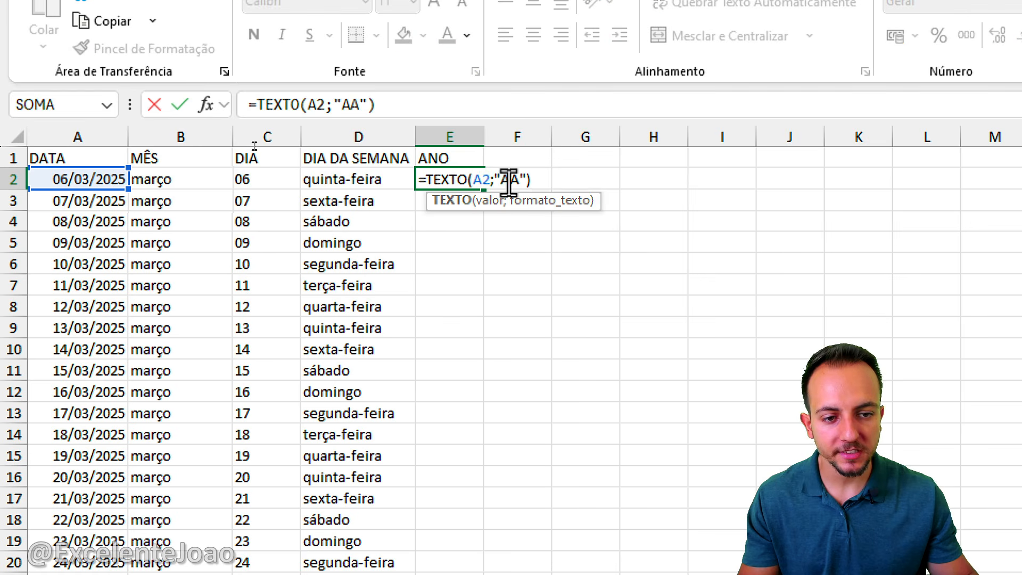
{"action": "left_click", "coordinate": [509, 179]}
{"action": "type", "text": "AA"}
{"action": "key", "text": "Return"}
{"action": "left_click", "coordinate": [463, 181]}
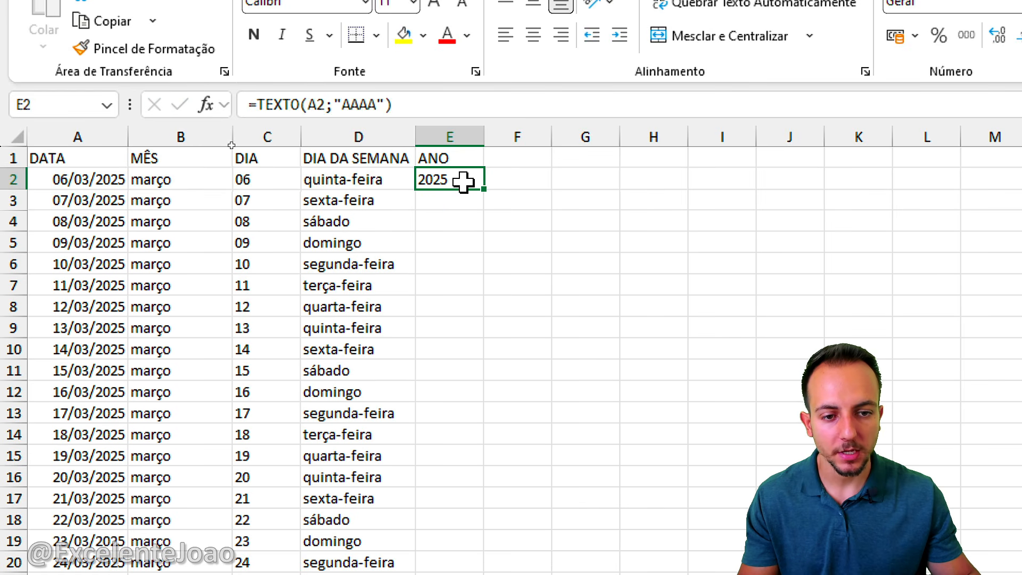
{"action": "double_click", "coordinate": [483, 189]}
{"action": "left_click", "coordinate": [346, 201]}
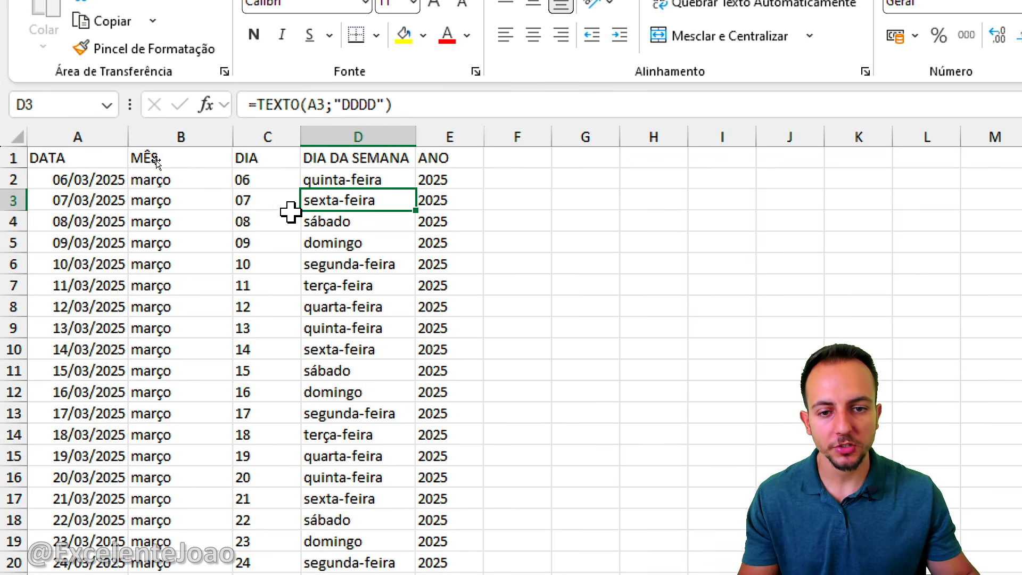
Step: Draw the format letters M, D, A and Y freehand beside the table as on-screen annotations, and clear them
{"action": "left_click", "coordinate": [101, 155]}
{"action": "key", "text": "ctrl+2"}
{"action": "mouse_move", "coordinate": [505, 241]}
{"action": "left_mouse_down"}
{"action": "mouse_move", "coordinate": [585, 173]}
{"action": "mouse_move", "coordinate": [603, 237]}
{"action": "left_mouse_up"}
{"action": "left_click_drag", "start_coordinate": [522, 281], "coordinate": [525, 339]}
{"action": "mouse_move", "coordinate": [505, 293]}
{"action": "left_mouse_down"}
{"action": "mouse_move", "coordinate": [530, 266]}
{"action": "mouse_move", "coordinate": [519, 372]}
{"action": "left_mouse_up"}
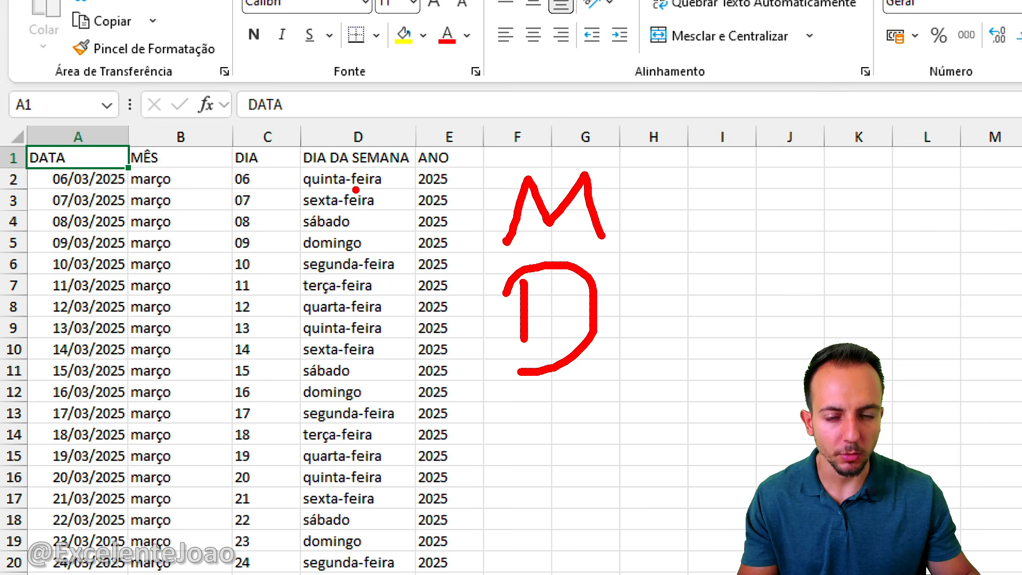
{"action": "mouse_move", "coordinate": [524, 506]}
{"action": "left_mouse_down"}
{"action": "mouse_move", "coordinate": [563, 391]}
{"action": "mouse_move", "coordinate": [592, 503]}
{"action": "left_mouse_up"}
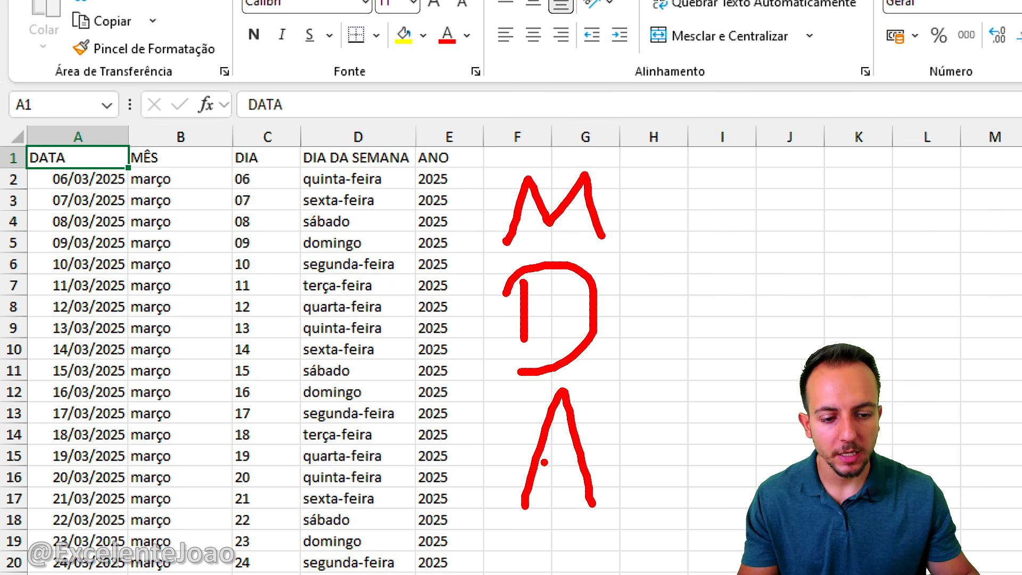
{"action": "mouse_move", "coordinate": [544, 463]}
{"action": "left_mouse_down"}
{"action": "mouse_move", "coordinate": [595, 462]}
{"action": "mouse_move", "coordinate": [612, 543]}
{"action": "left_mouse_up"}
{"action": "left_click_drag", "start_coordinate": [667, 408], "coordinate": [722, 448]}
{"action": "mouse_move", "coordinate": [737, 379]}
{"action": "left_mouse_down"}
{"action": "mouse_move", "coordinate": [712, 457]}
{"action": "mouse_move", "coordinate": [715, 516]}
{"action": "left_mouse_up"}
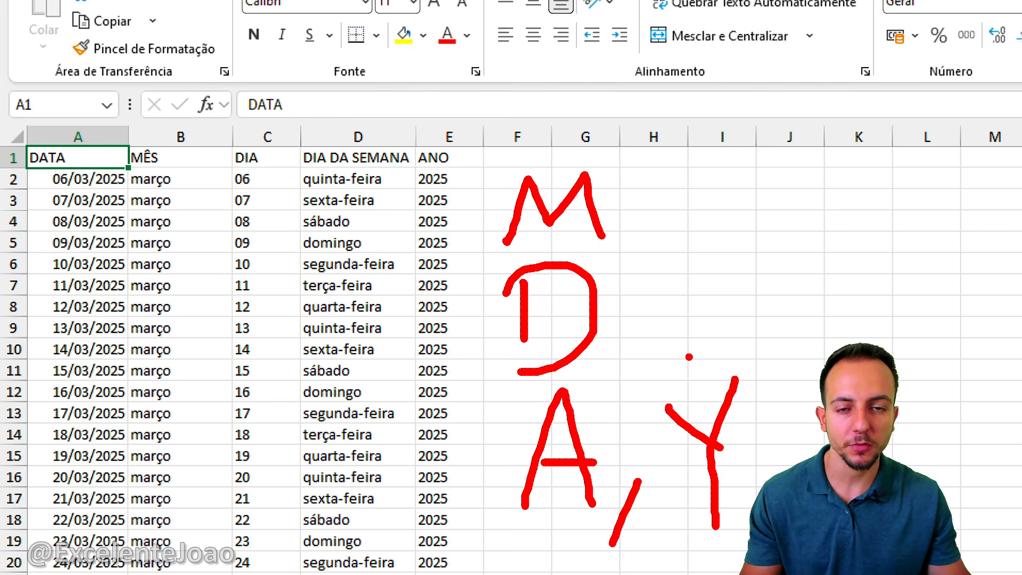
{"action": "left_click_drag", "start_coordinate": [498, 454], "coordinate": [452, 455]}
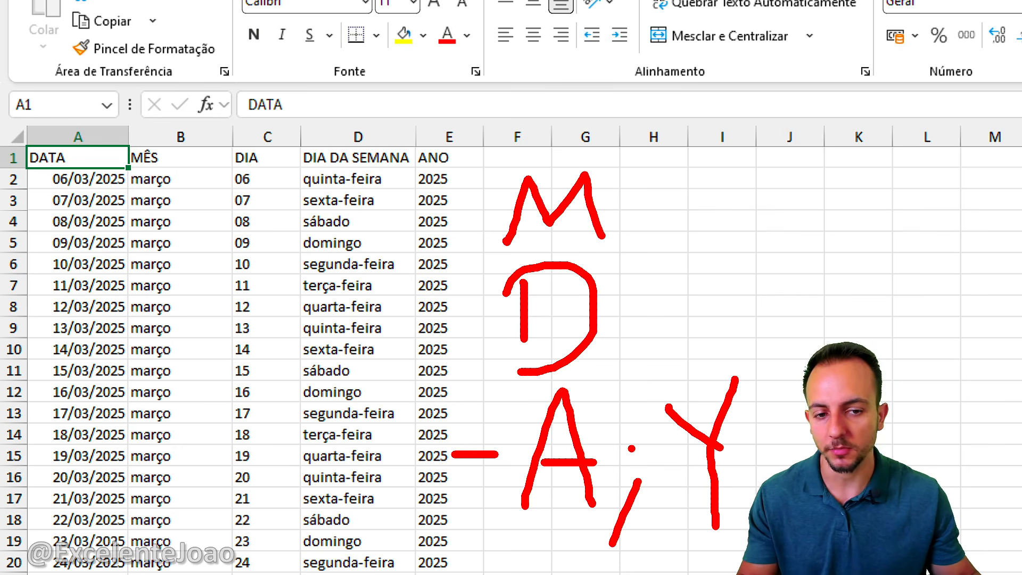
{"action": "key", "text": "Escape"}
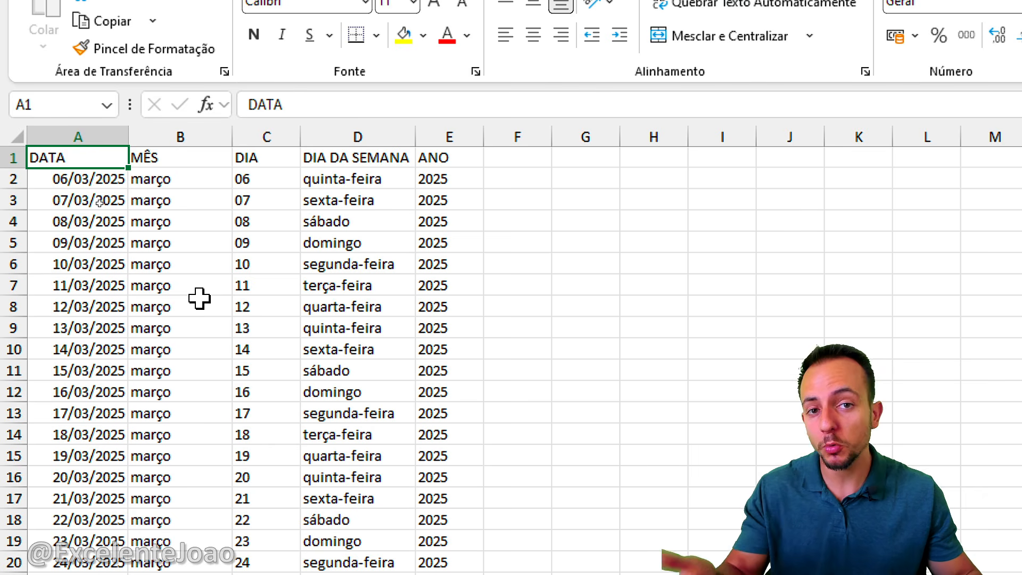
Step: Review the dates in column A and the extracted values in columns B to E down to the last row
{"action": "left_click_drag", "start_coordinate": [114, 178], "coordinate": [94, 373]}
{"action": "left_click_drag", "start_coordinate": [180, 137], "coordinate": [449, 136]}
{"action": "left_click", "coordinate": [77, 200]}
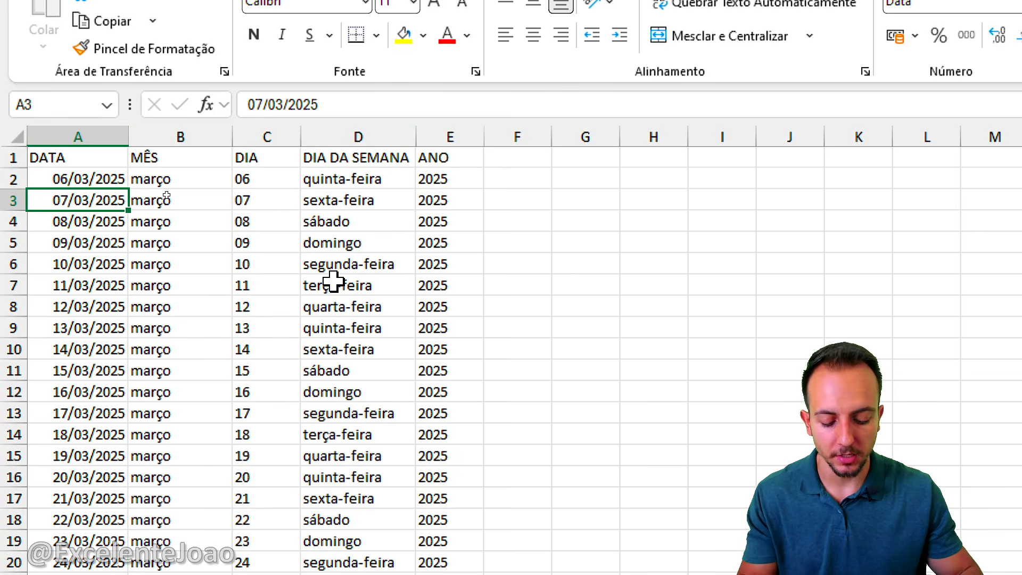
{"action": "key", "text": "Down"}
{"action": "key", "text": "Down"}
{"action": "key", "text": "Down"}
{"action": "key", "text": "Down"}
{"action": "scroll", "coordinate": [210, 296], "scroll_direction": "down", "scroll_amount": 10}
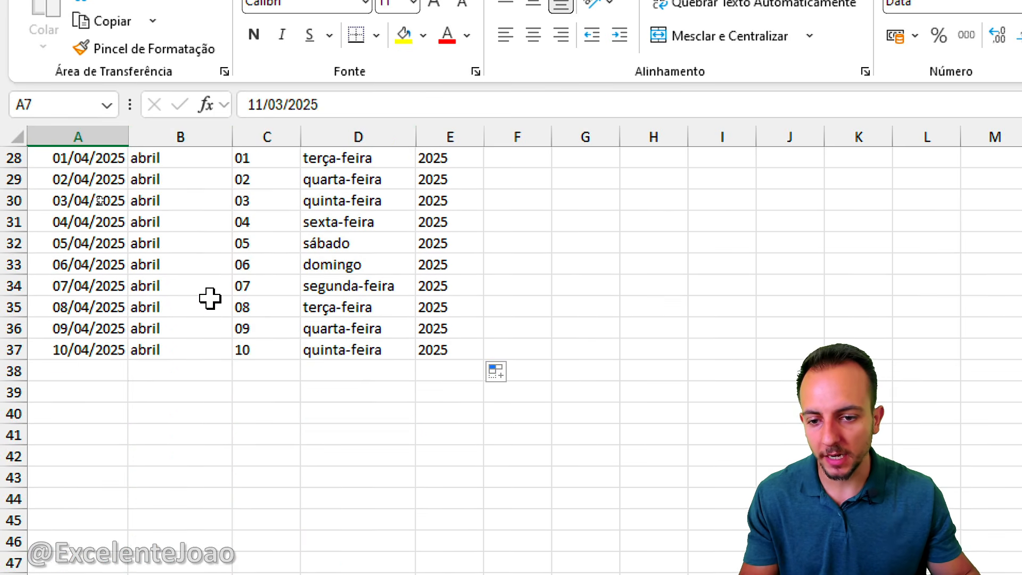
Step: Try the current date, 06/03/2025, in A37 and underline the extracted values in that row with a temporary annotation
{"action": "left_click", "coordinate": [112, 285]}
{"action": "key", "text": "ctrl+semicolon"}
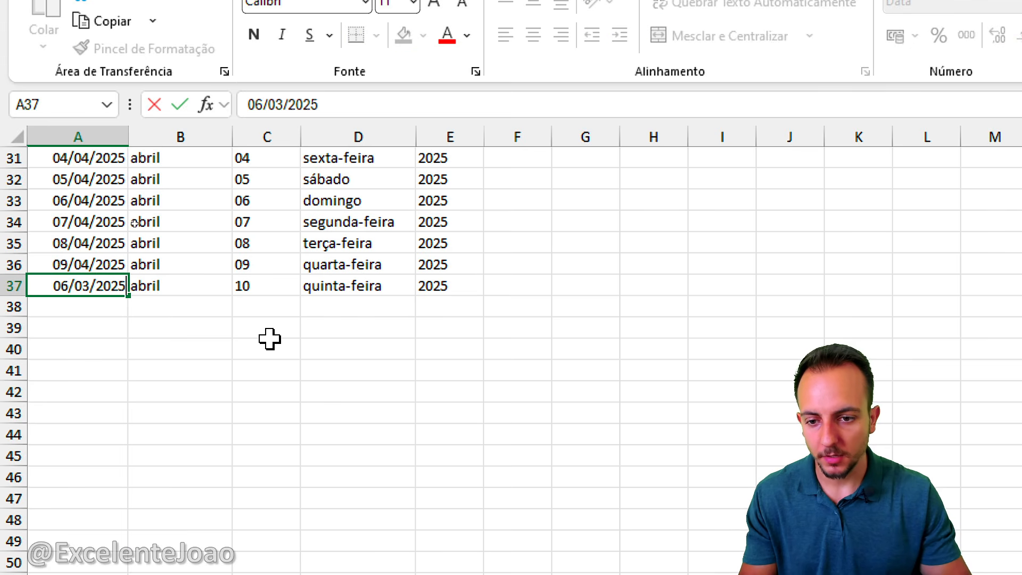
{"action": "key", "text": "ctrl+Return"}
{"action": "left_click_drag", "start_coordinate": [141, 298], "coordinate": [364, 275]}
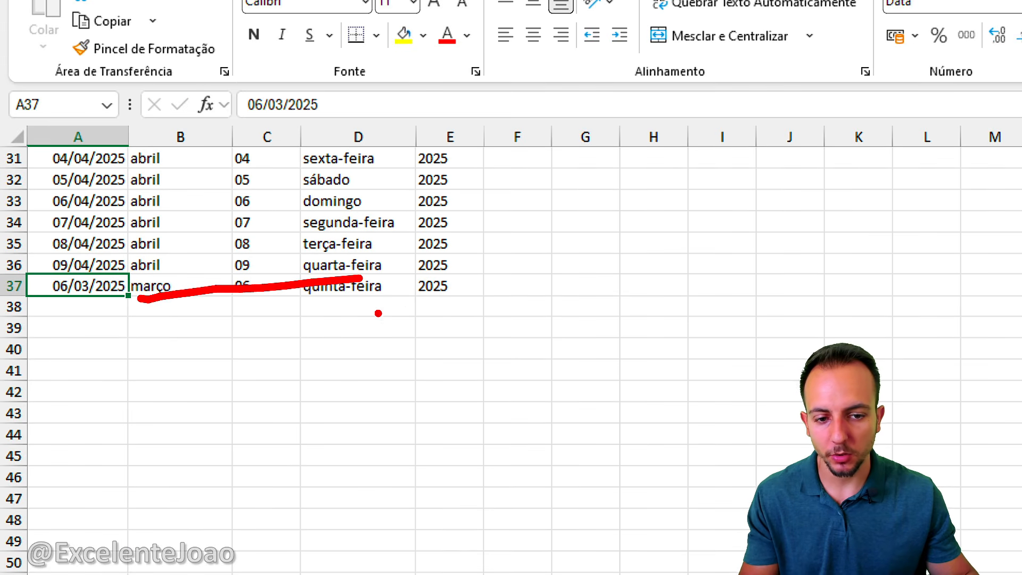
{"action": "left_click_drag", "start_coordinate": [272, 313], "coordinate": [441, 300]}
{"action": "key", "text": "Escape"}
Step: Try the date 01/01/2001 in A37 to test the row's formulas, and undo both test dates
{"action": "type", "text": "01/01/2001"}
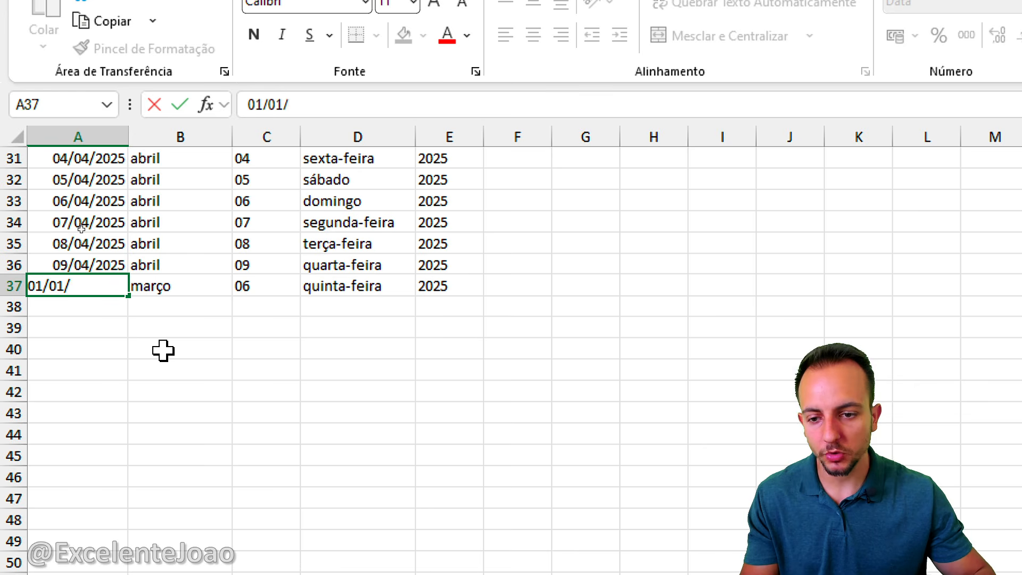
{"action": "key", "text": "ctrl+Return"}
{"action": "left_click_drag", "start_coordinate": [89, 318], "coordinate": [402, 318]}
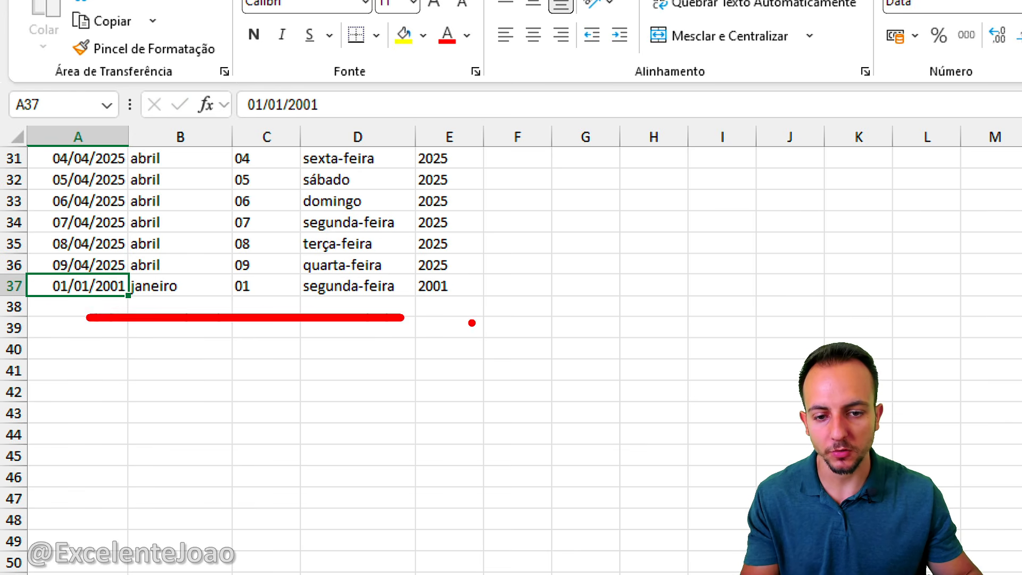
{"action": "key", "text": "Escape"}
{"action": "key", "text": "ctrl+z"}
{"action": "key", "text": "ctrl+z"}
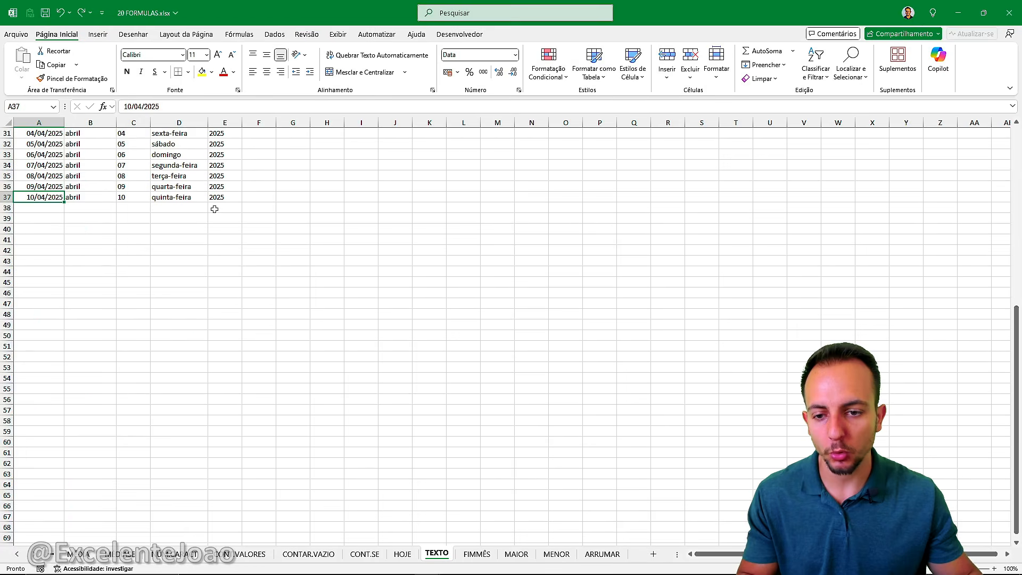
{"action": "scroll", "coordinate": [268, 217], "scroll_direction": "up", "scroll_amount": 10}
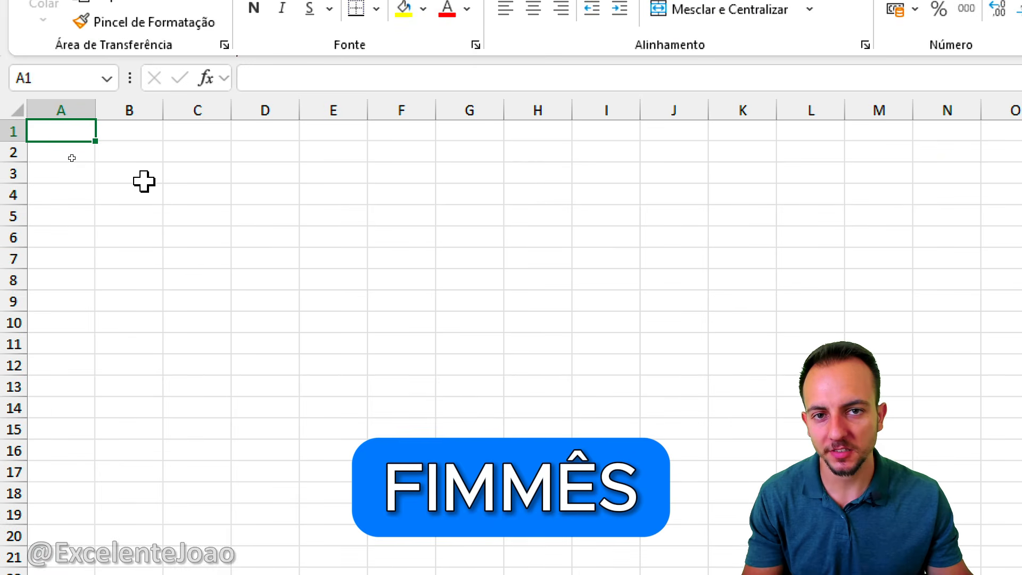
{"action": "left_click", "coordinate": [250, 193]}
{"action": "type", "text": "="}
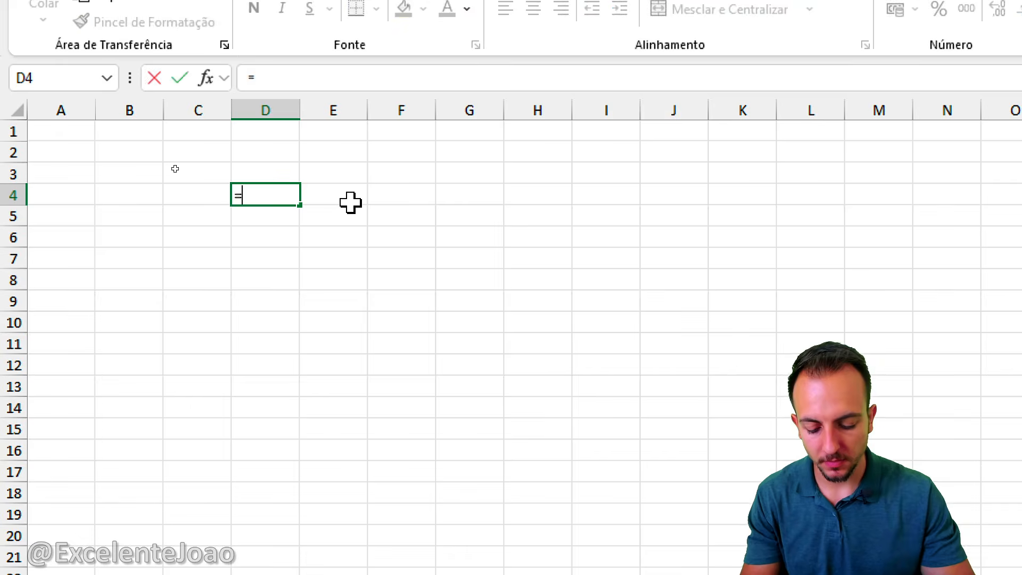
{"action": "type", "text": "FIMM"}
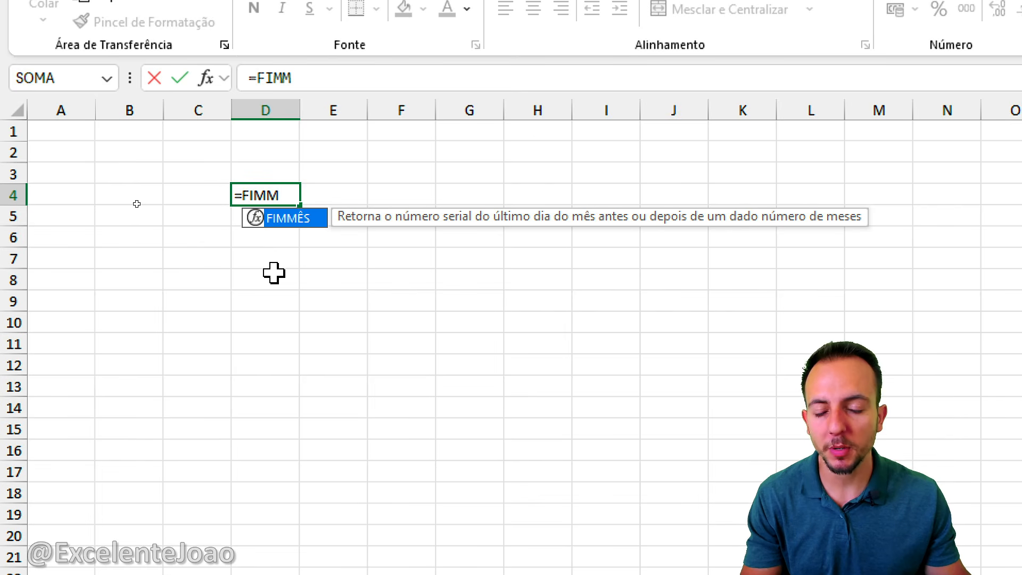
{"action": "key", "text": "Escape"}
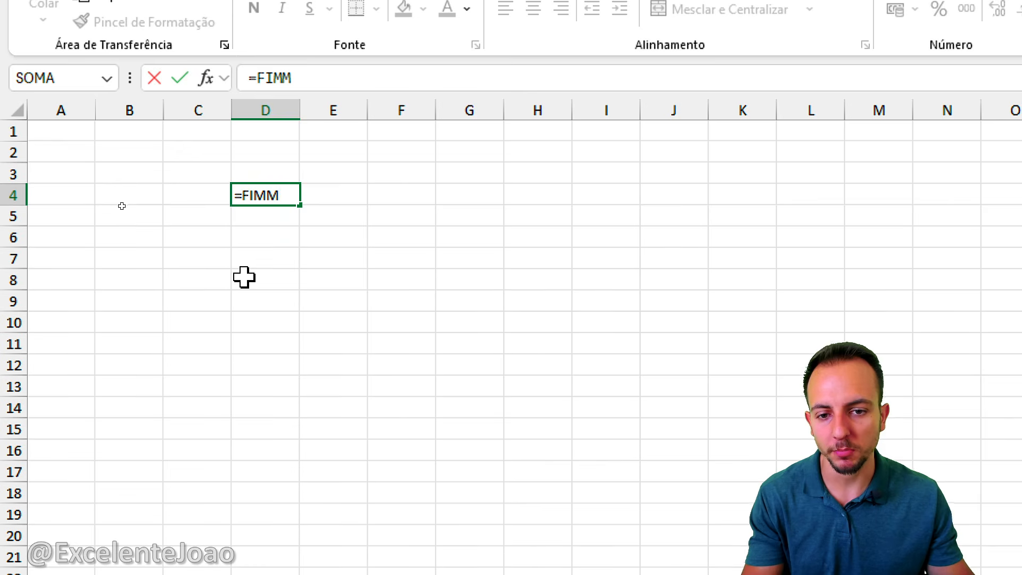
{"action": "key", "text": "Escape"}
Step: Enter the header DATA INICAL in C4 and widen column C to fit it
{"action": "key", "text": "Left"}
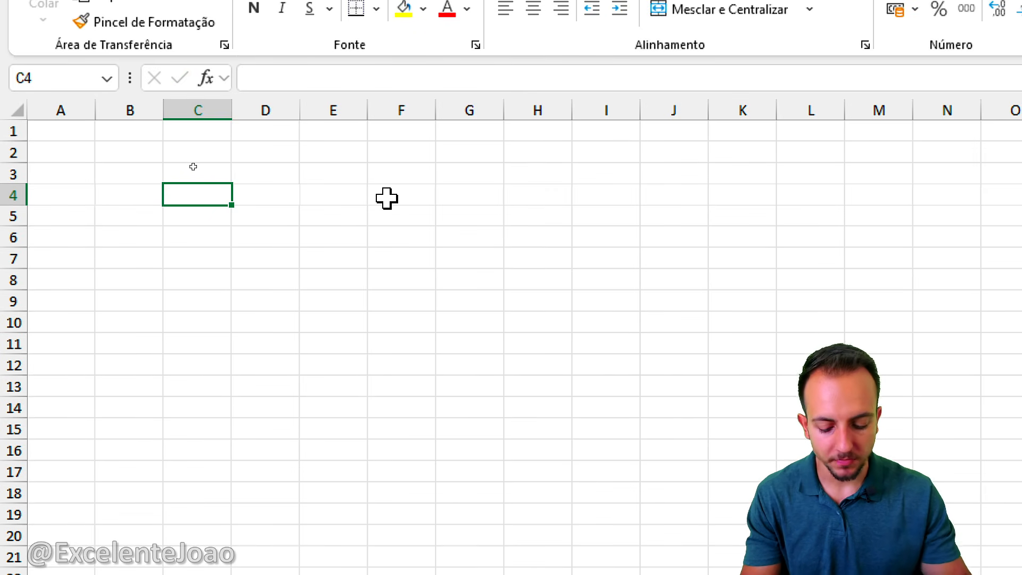
{"action": "type", "text": "DATA INICAL"}
{"action": "key", "text": "Return"}
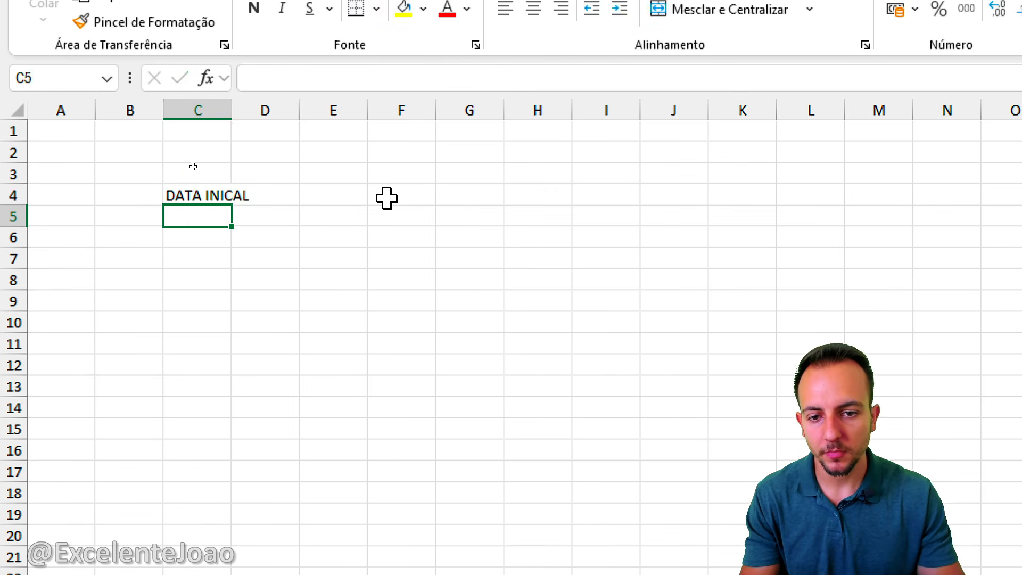
{"action": "left_click_drag", "start_coordinate": [233, 111], "coordinate": [281, 111]}
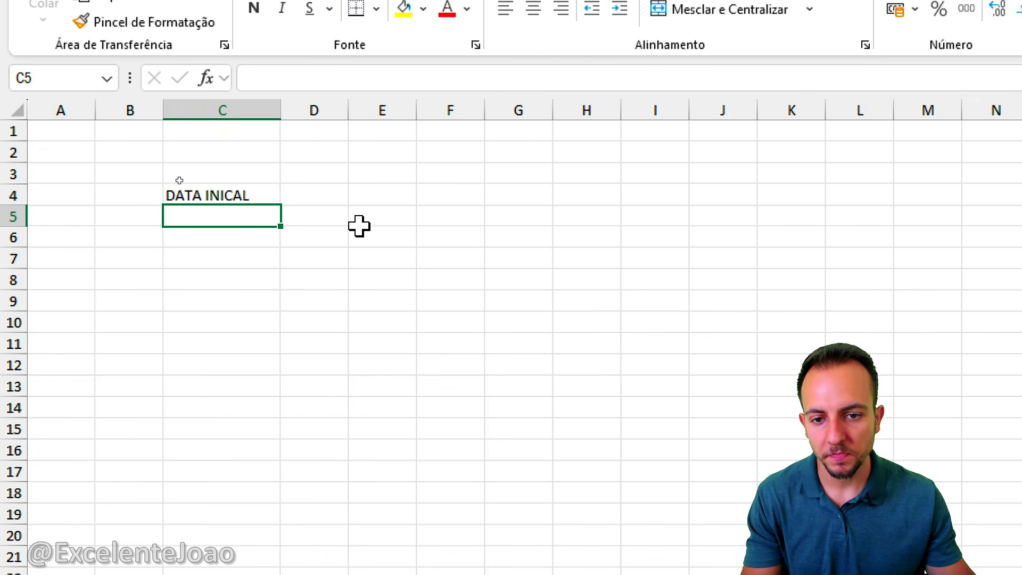
Step: Enter the start dates 01/01/2025 in C5 and 01/02/2025 in C6
{"action": "type", "text": "01/01/2025"}
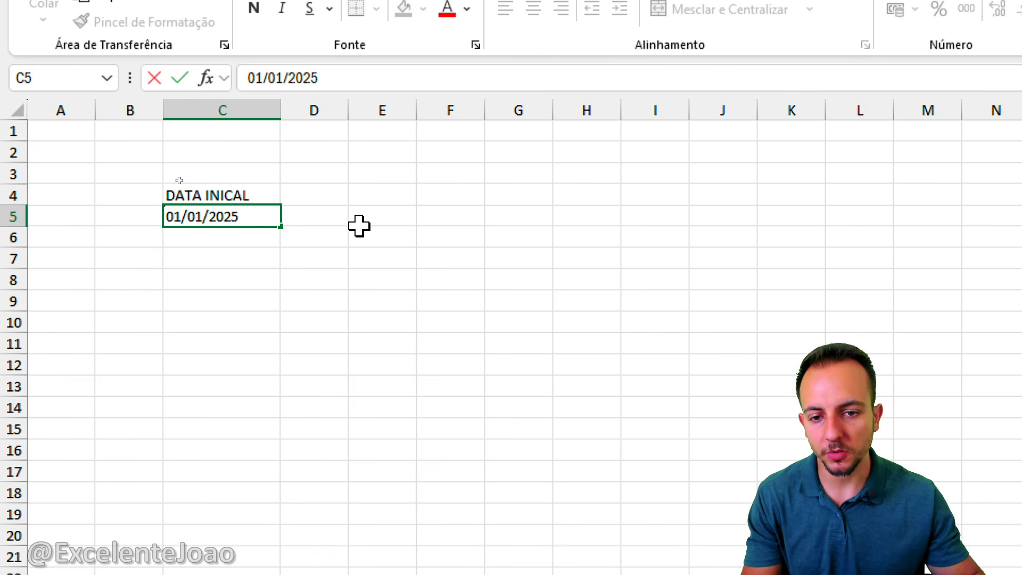
{"action": "key", "text": "Return"}
{"action": "type", "text": "0"}
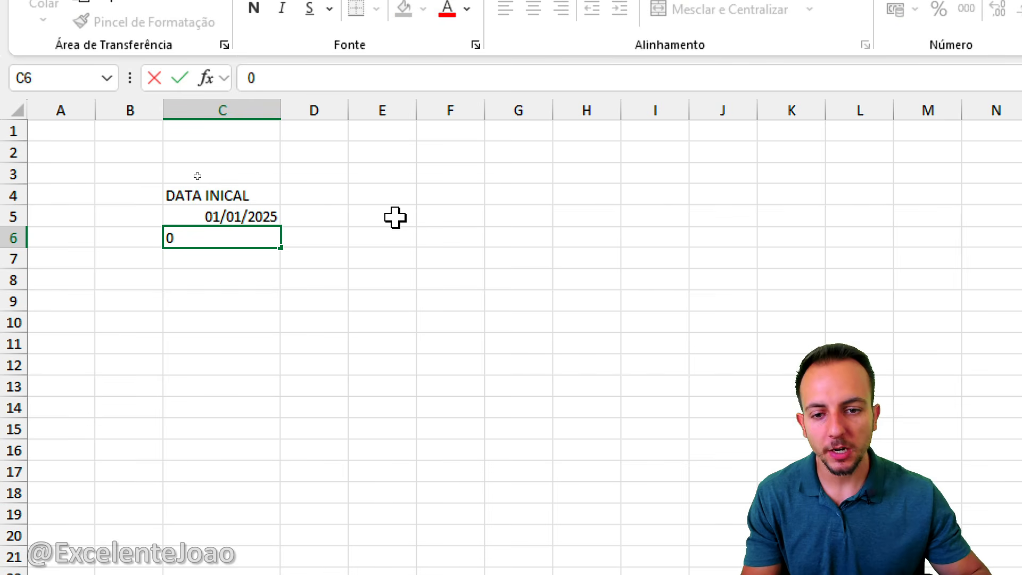
{"action": "type", "text": "1/02/"}
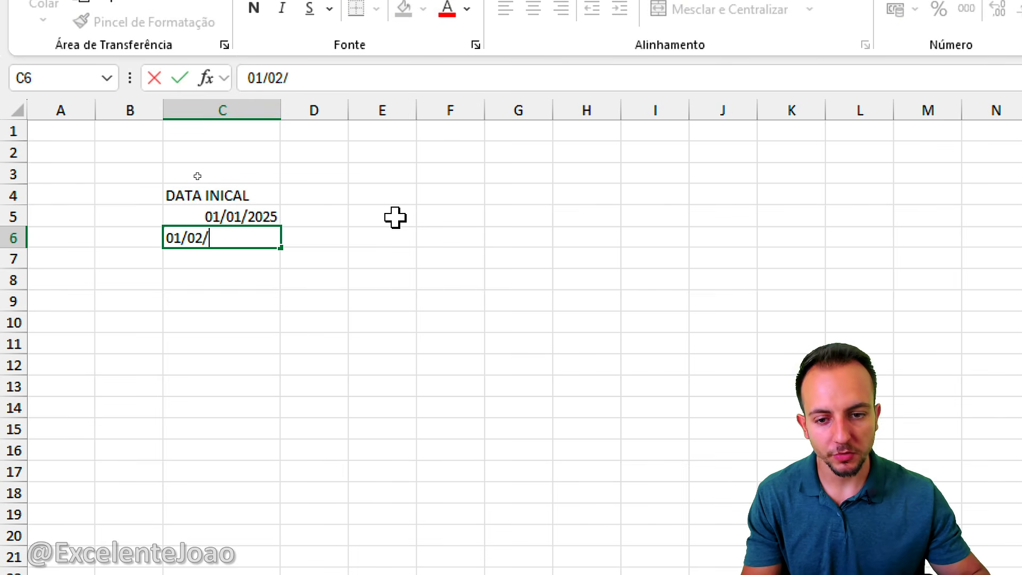
{"action": "type", "text": "2025"}
{"action": "key", "text": "Return"}
Step: Extend the monthly date series from C5:C6 down to C24
{"action": "left_click", "coordinate": [227, 217]}
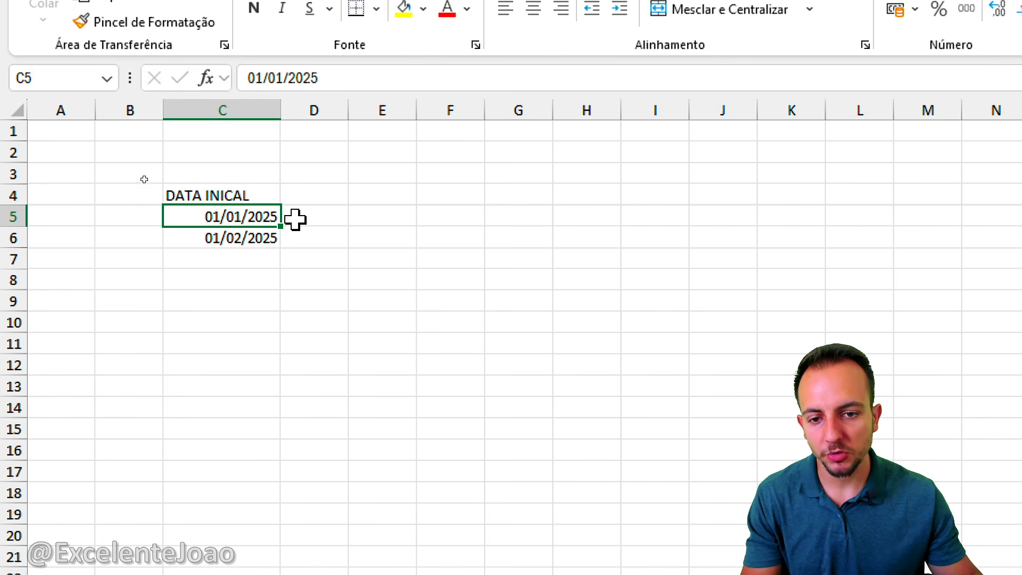
{"action": "left_click", "coordinate": [257, 235]}
{"action": "left_click", "coordinate": [242, 269]}
{"action": "left_click", "coordinate": [265, 215]}
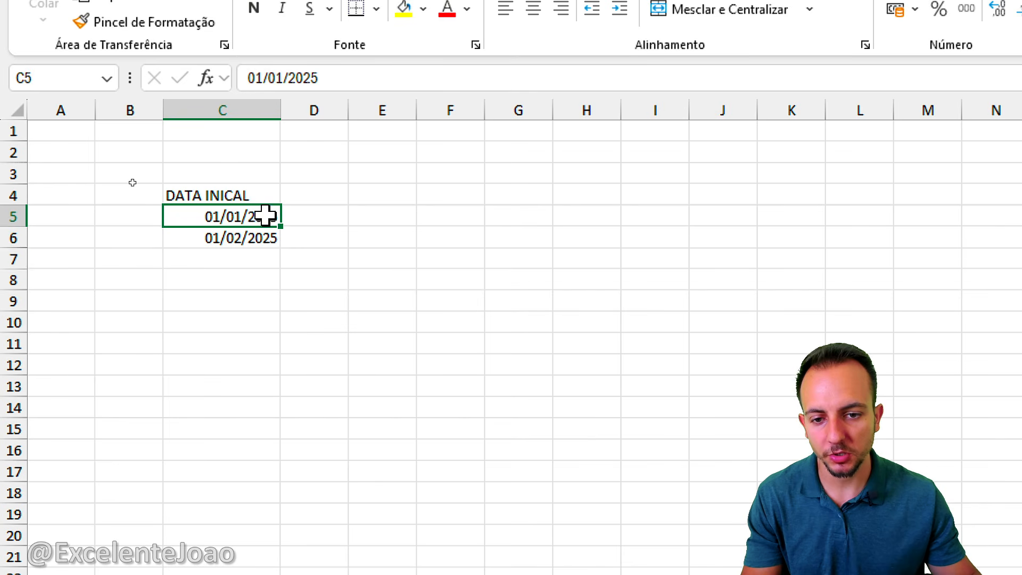
{"action": "left_click_drag", "start_coordinate": [266, 215], "coordinate": [266, 574]}
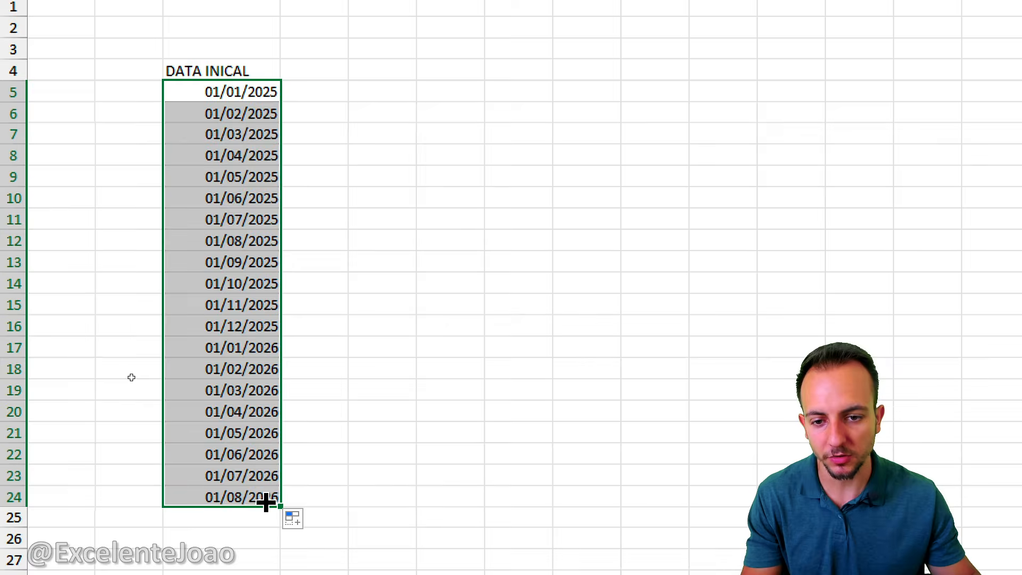
{"action": "left_click", "coordinate": [266, 369]}
Step: Underline several dates in column C with temporary freehand annotations, and clear them
{"action": "left_click_drag", "start_coordinate": [203, 235], "coordinate": [291, 235]}
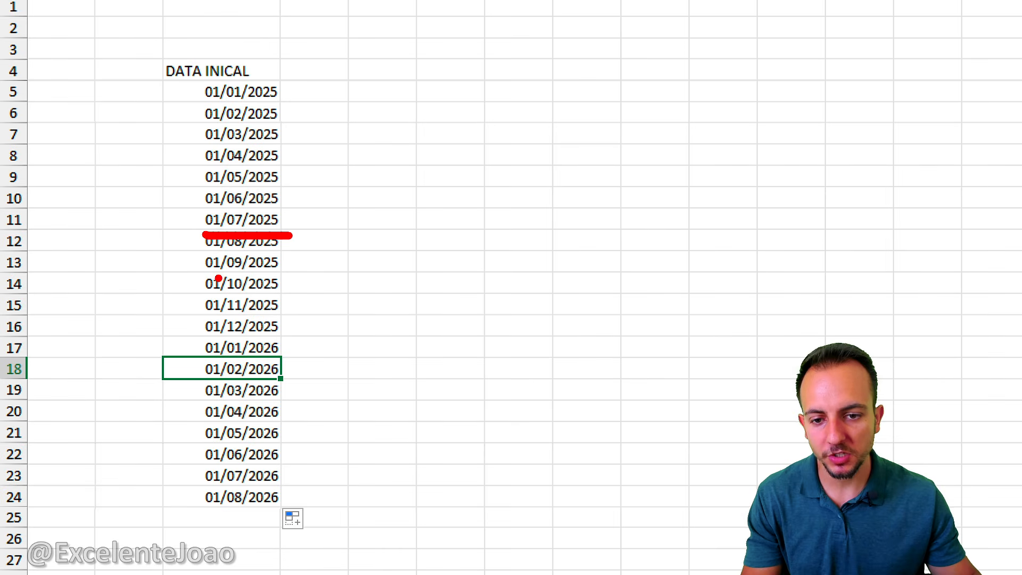
{"action": "left_click_drag", "start_coordinate": [216, 278], "coordinate": [301, 278]}
{"action": "left_click_drag", "start_coordinate": [198, 320], "coordinate": [251, 320]}
{"action": "left_click_drag", "start_coordinate": [219, 383], "coordinate": [265, 385]}
{"action": "left_click_drag", "start_coordinate": [213, 442], "coordinate": [272, 443]}
{"action": "key", "text": "Escape"}
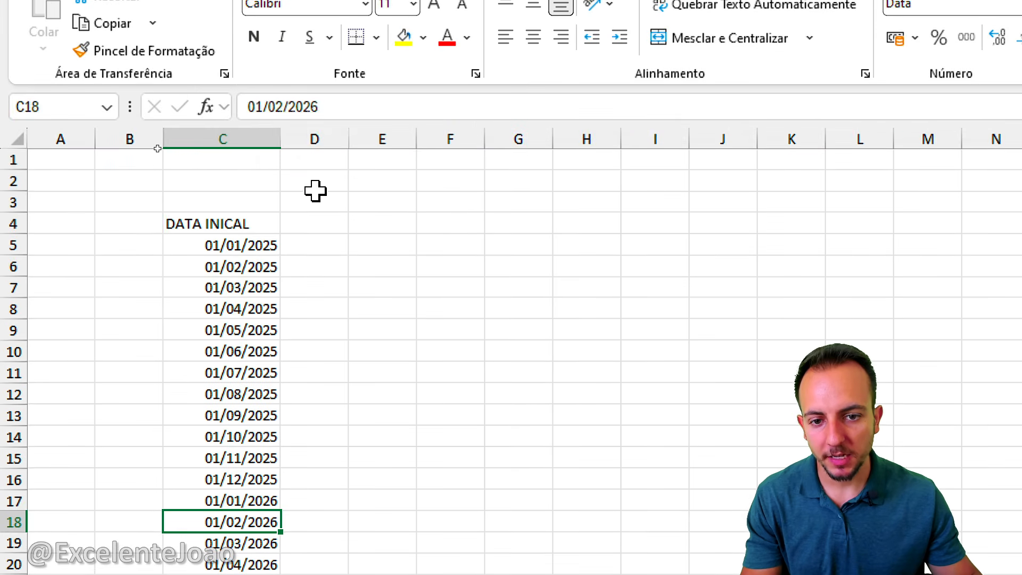
Step: Enter the header DATA FINAL in D4 and widen column D to fit it
{"action": "left_click", "coordinate": [315, 75]}
{"action": "type", "text": "DATA"}
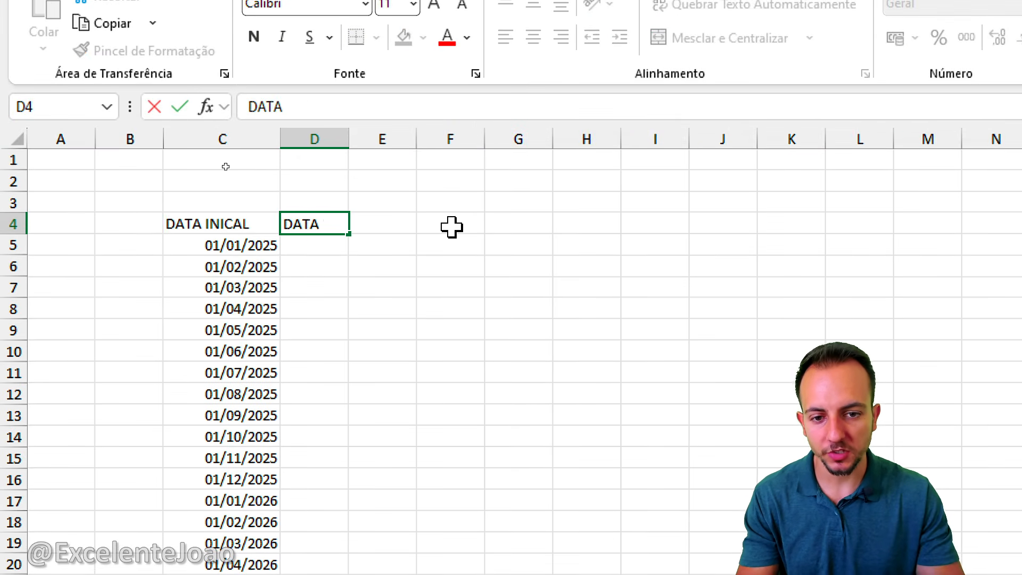
{"action": "type", "text": " FINAL"}
{"action": "key", "text": "Return"}
{"action": "left_click", "coordinate": [343, 141]}
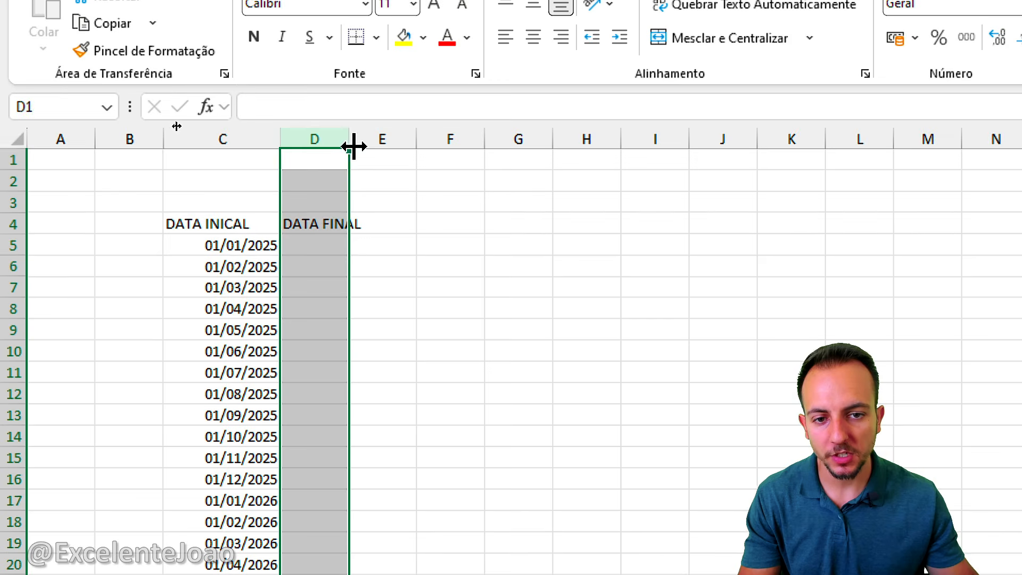
{"action": "left_click_drag", "start_coordinate": [354, 146], "coordinate": [392, 171]}
Step: Start a FIMMÊS formula in D5, below the DATA FINAL header
{"action": "left_click", "coordinate": [358, 267]}
{"action": "key", "text": "Up"}
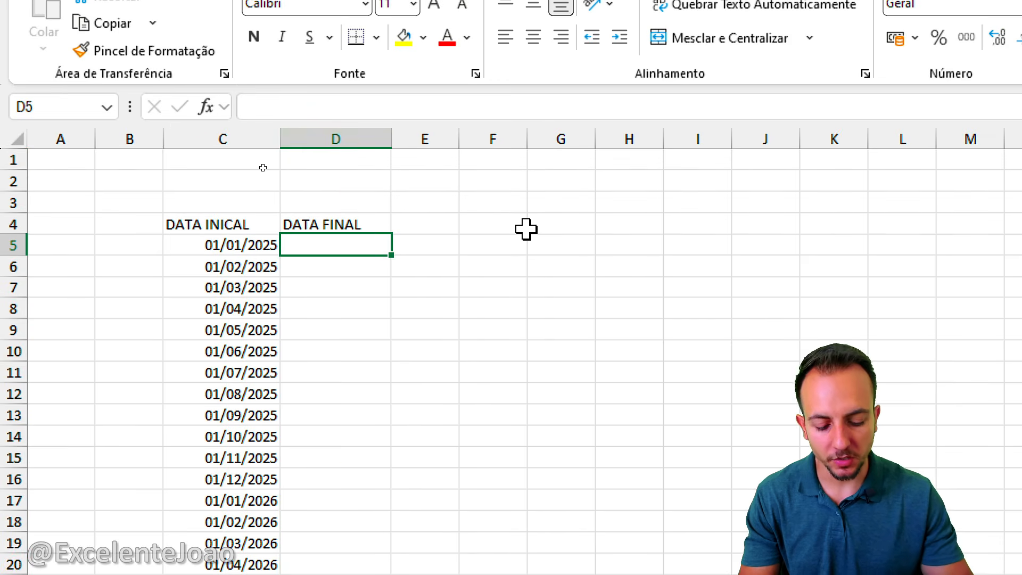
{"action": "type", "text": "=FIM"}
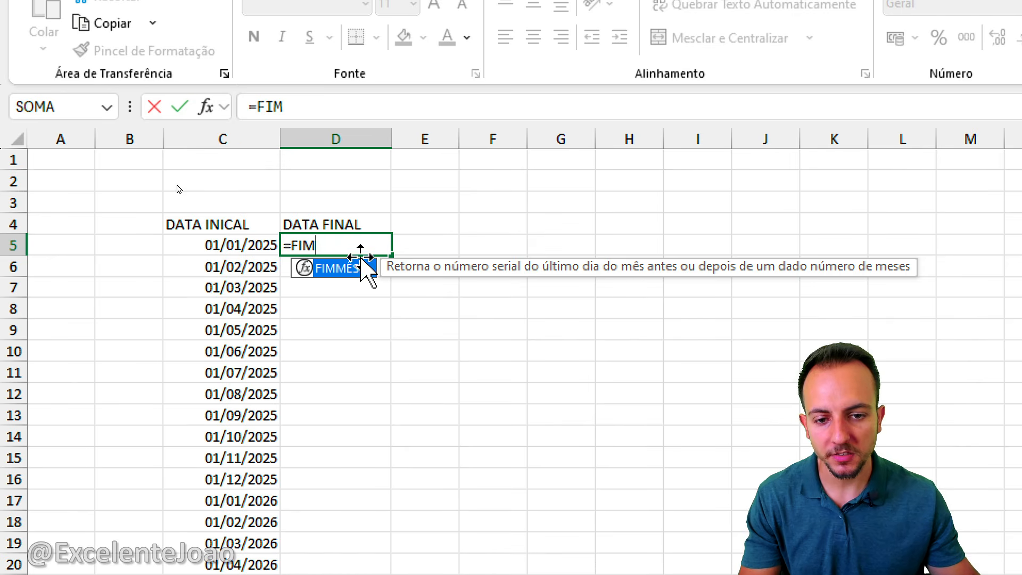
{"action": "double_click", "coordinate": [362, 264]}
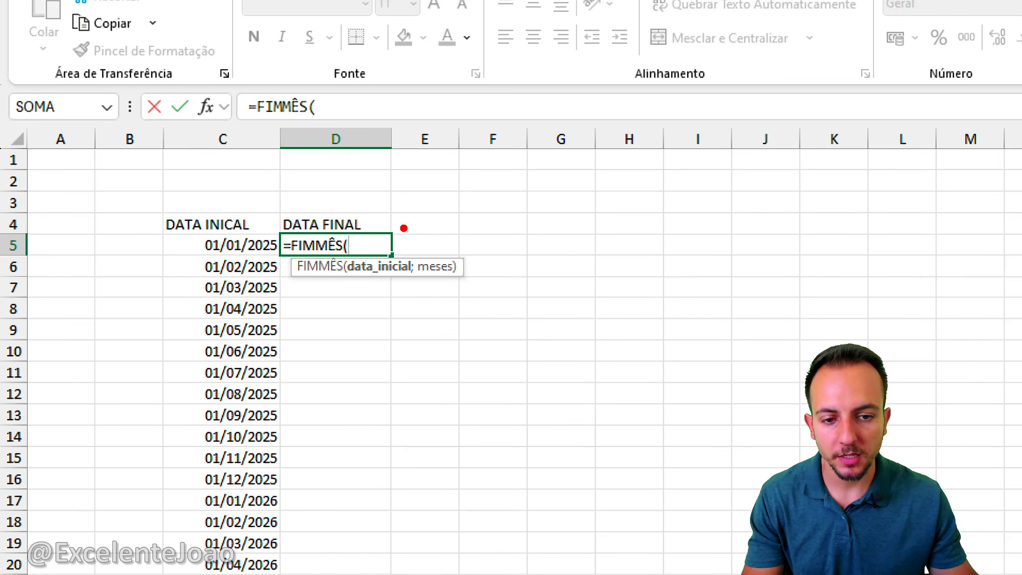
Step: Write the month-end days 31, 28 and 29 freehand beside the table as temporary annotations, and clear them
{"action": "left_click_drag", "start_coordinate": [404, 228], "coordinate": [420, 287]}
{"action": "left_click_drag", "start_coordinate": [471, 202], "coordinate": [516, 292]}
{"action": "left_click_drag", "start_coordinate": [558, 194], "coordinate": [526, 304]}
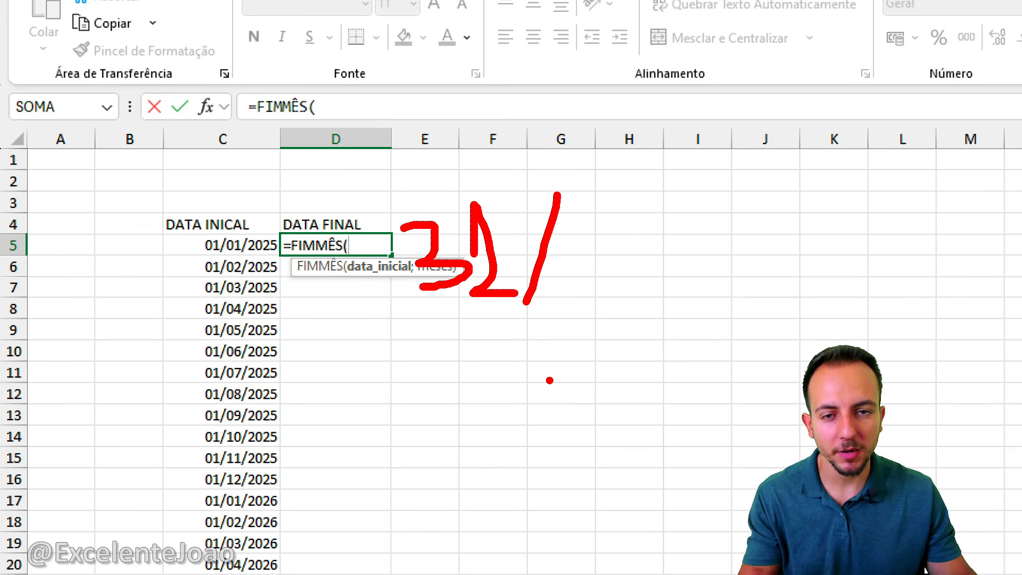
{"action": "mouse_move", "coordinate": [419, 343]}
{"action": "left_mouse_down"}
{"action": "mouse_move", "coordinate": [426, 418]}
{"action": "mouse_move", "coordinate": [473, 402]}
{"action": "left_mouse_up"}
{"action": "mouse_move", "coordinate": [505, 340]}
{"action": "left_mouse_down"}
{"action": "mouse_move", "coordinate": [532, 352]}
{"action": "mouse_move", "coordinate": [531, 410]}
{"action": "left_mouse_up"}
{"action": "left_click_drag", "start_coordinate": [444, 453], "coordinate": [505, 521]}
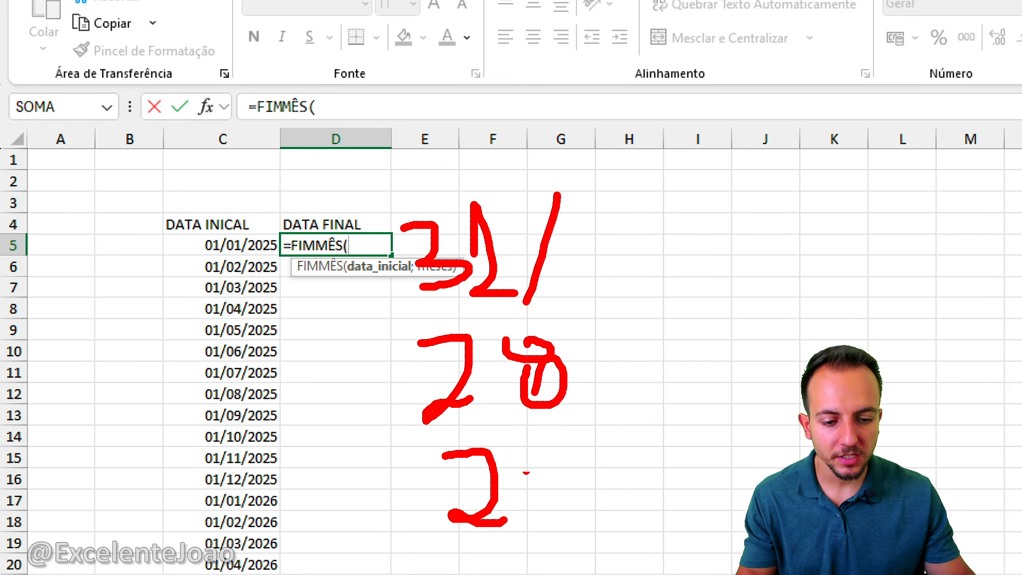
{"action": "left_click_drag", "start_coordinate": [517, 450], "coordinate": [554, 501]}
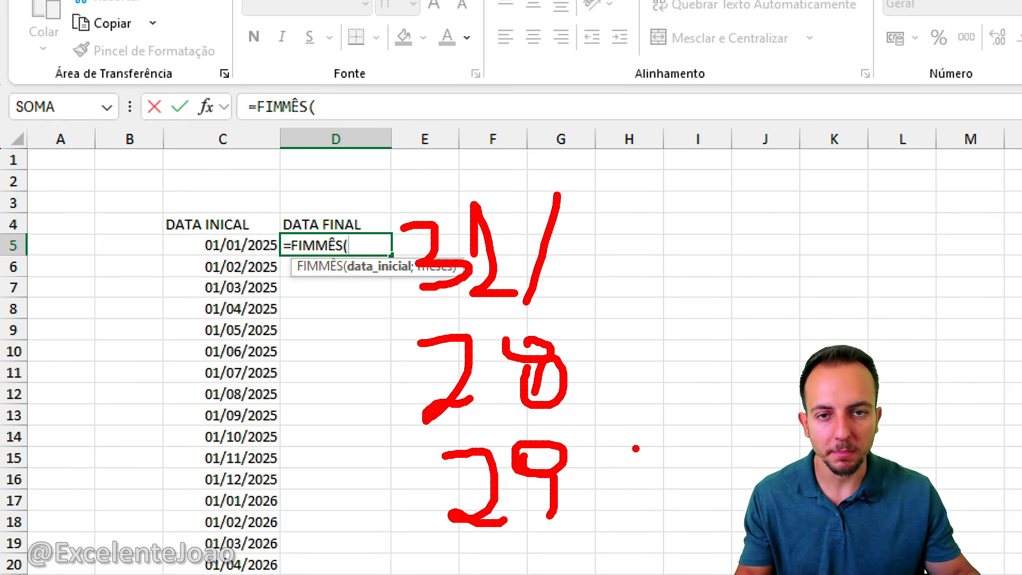
{"action": "key", "text": "Escape"}
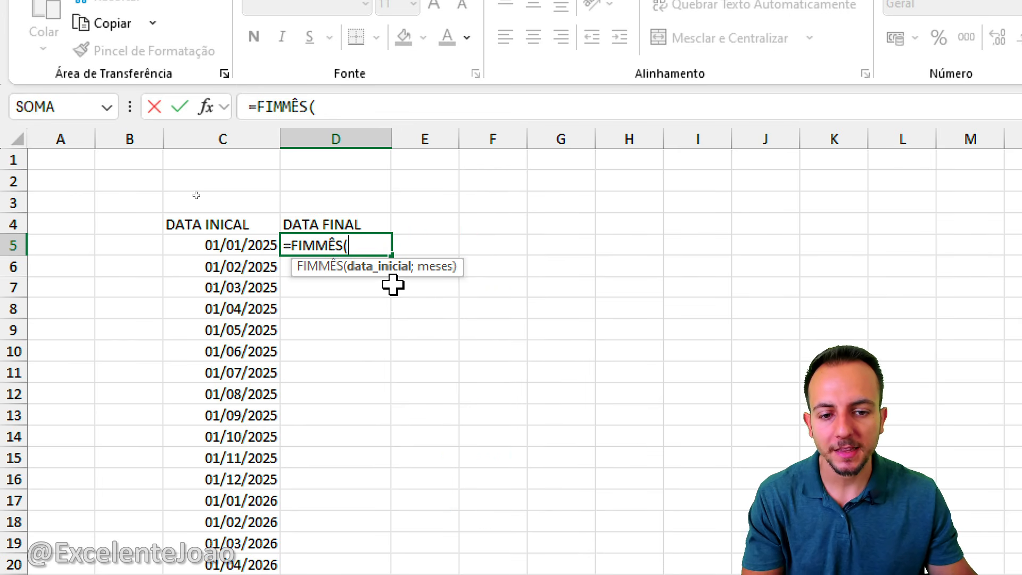
Step: Complete the FIMMÊS formula in D5 with C5 as the start date and 0 as the months argument
{"action": "left_click", "coordinate": [240, 245]}
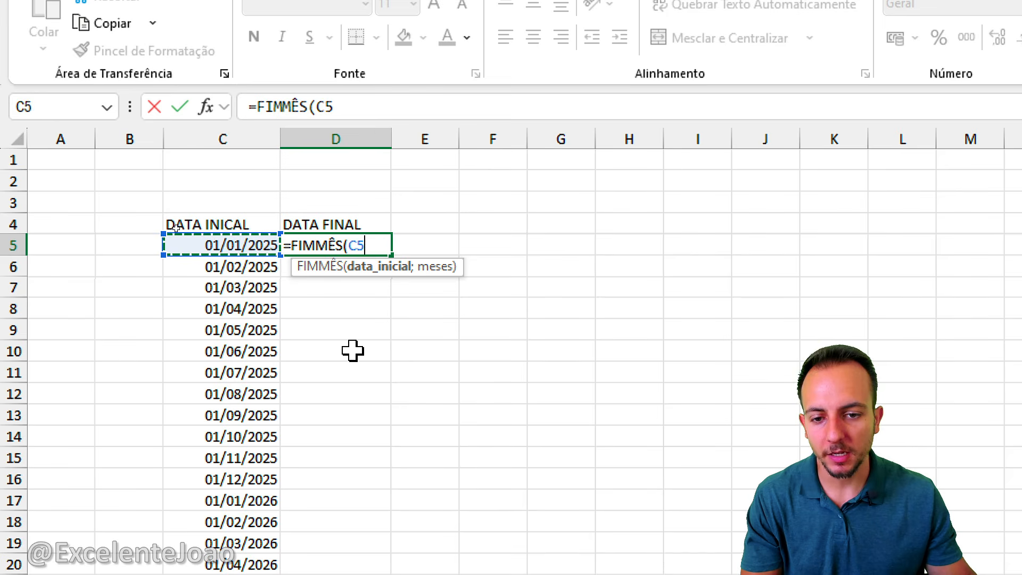
{"action": "type", "text": ";0"}
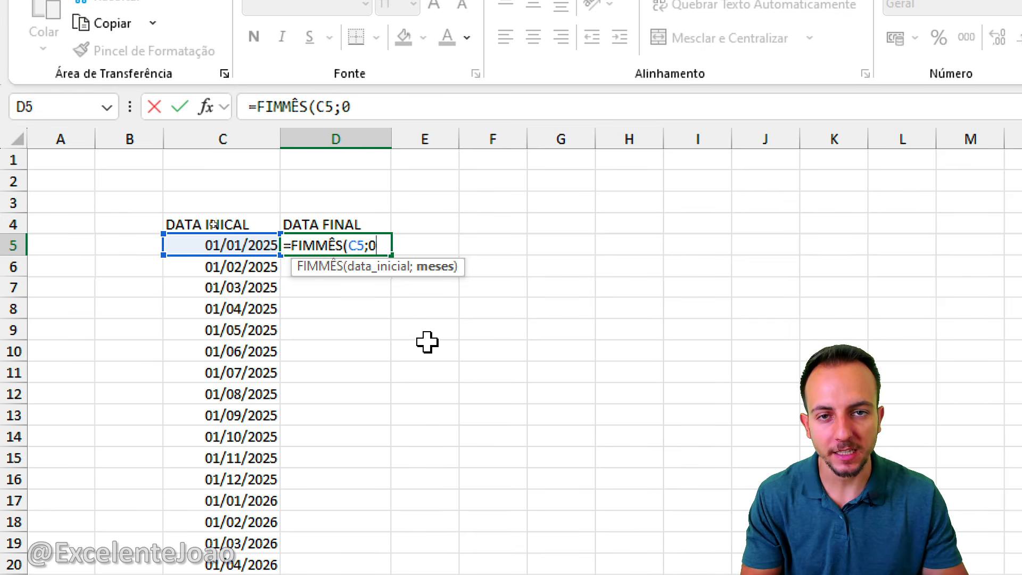
{"action": "key", "text": "Return"}
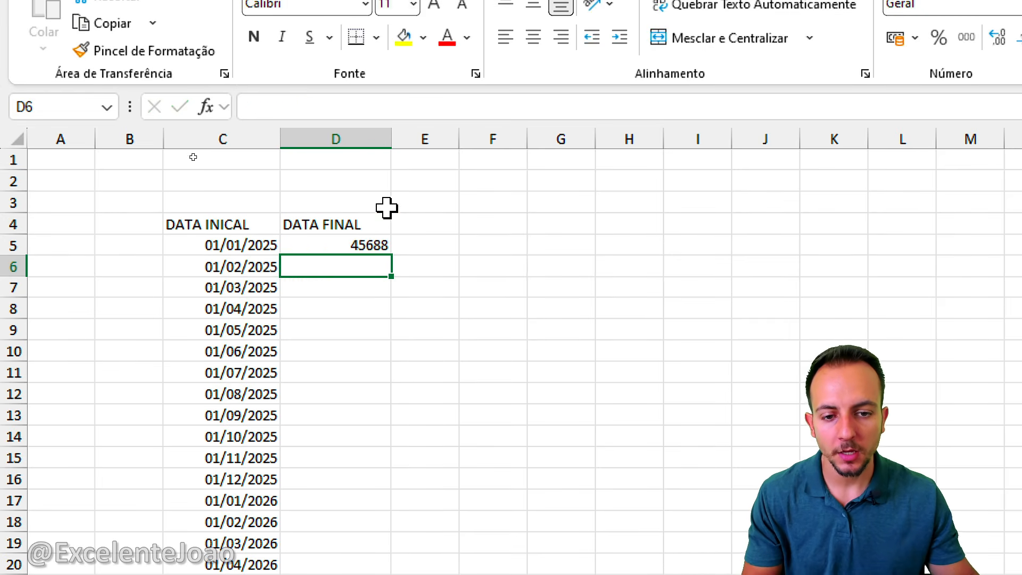
Step: Format D5 as a short date (Data Abreviada) and fill its formula down to D24
{"action": "left_click", "coordinate": [360, 241]}
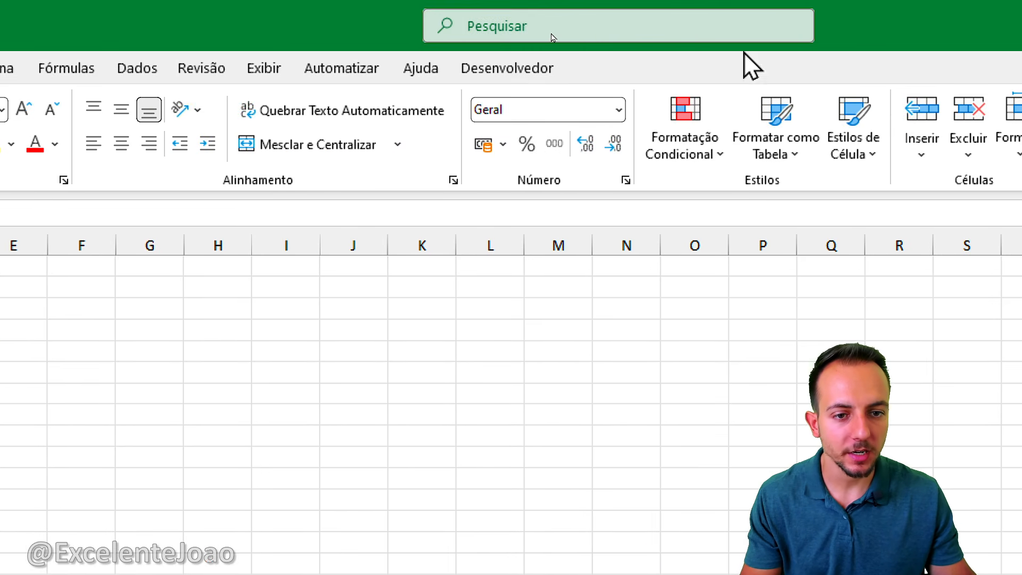
{"action": "left_click", "coordinate": [618, 110]}
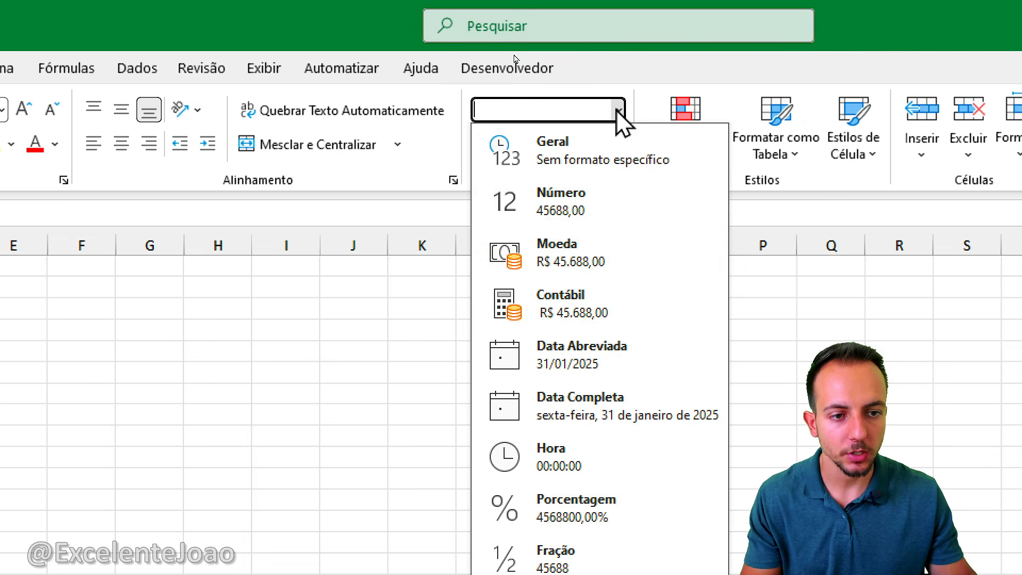
{"action": "left_click", "coordinate": [585, 373]}
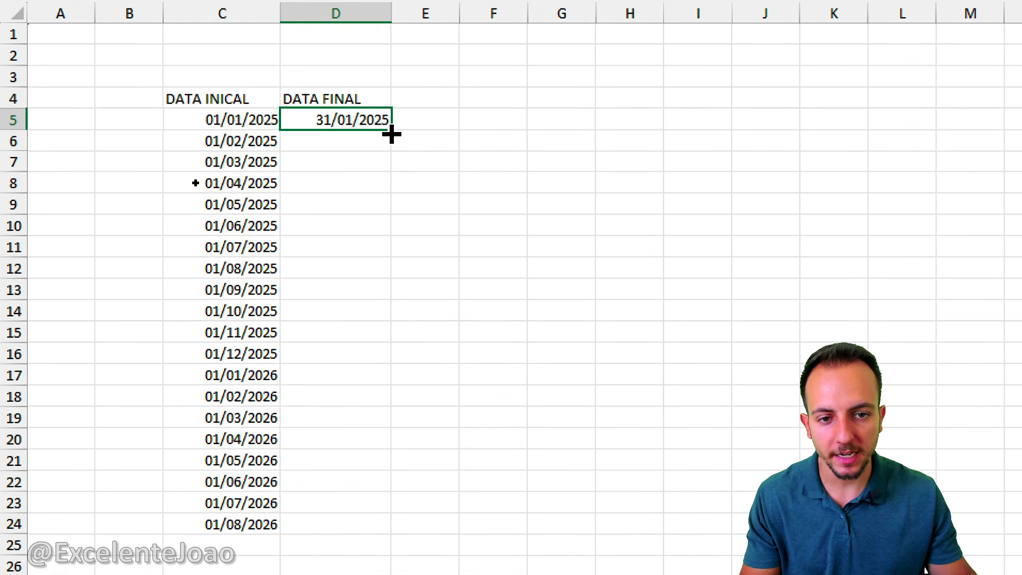
{"action": "left_click_drag", "start_coordinate": [391, 134], "coordinate": [368, 539]}
{"action": "left_click", "coordinate": [450, 382]}
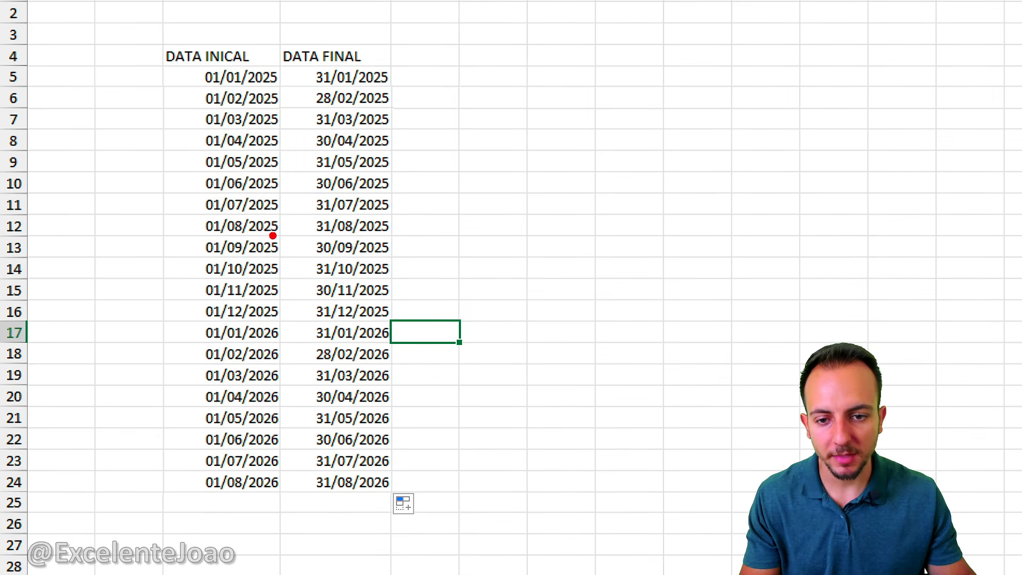
{"action": "mouse_move", "coordinate": [226, 96]}
{"action": "left_mouse_down"}
{"action": "mouse_move", "coordinate": [309, 130]}
{"action": "mouse_move", "coordinate": [251, 150]}
{"action": "mouse_move", "coordinate": [369, 128]}
{"action": "left_mouse_up"}
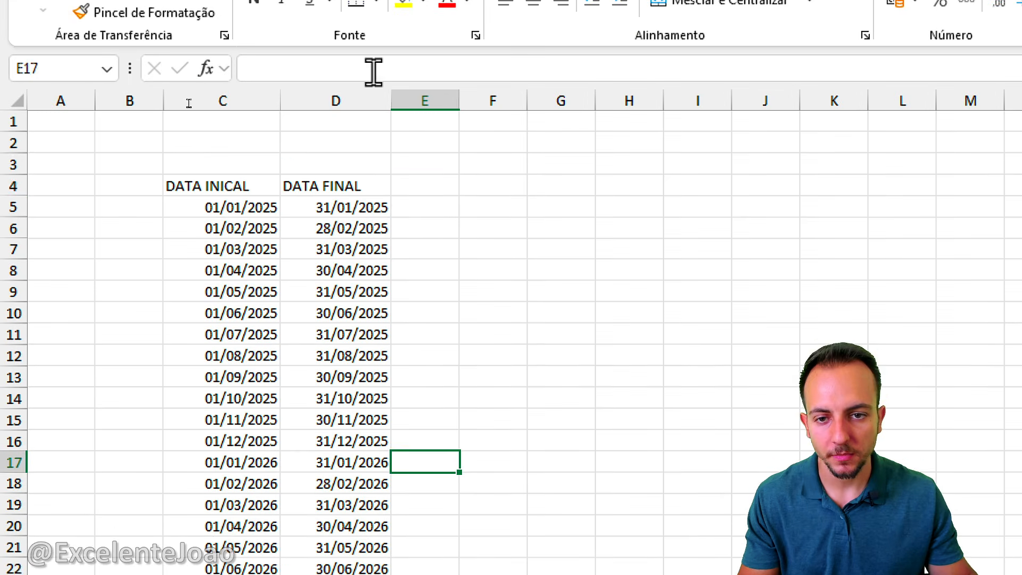
Step: Widen column E and enter the header QUANTOS DIAS TEM O MES in E4
{"action": "left_click", "coordinate": [407, 63]}
{"action": "left_click_drag", "start_coordinate": [459, 104], "coordinate": [501, 104]}
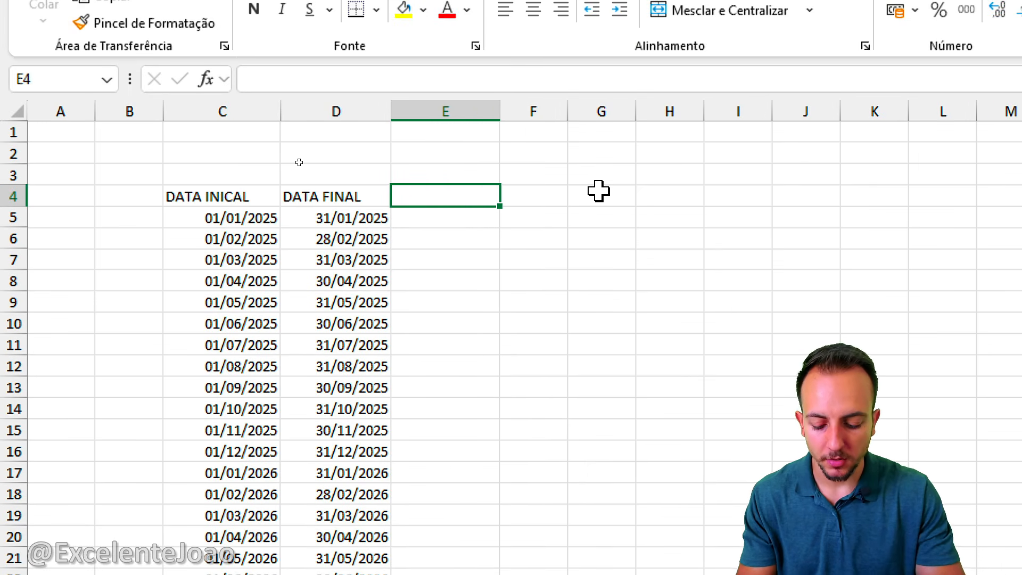
{"action": "type", "text": "QUANTOS DIAS TEM O"}
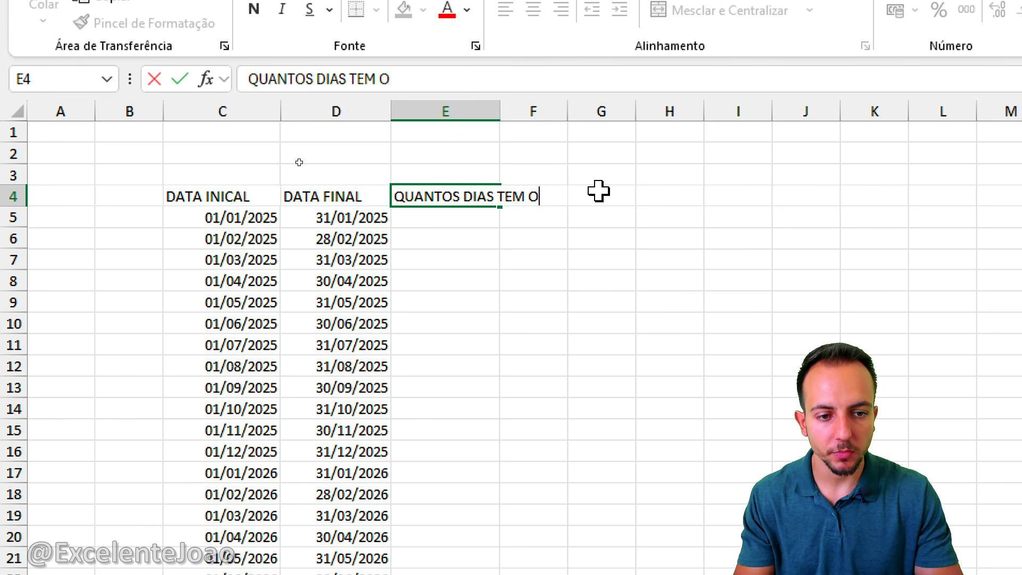
{"action": "type", "text": " MES"}
{"action": "key", "text": "Return"}
Step: Calculate the difference between the end and start dates in E5 with the formula =D5-C5
{"action": "type", "text": "="}
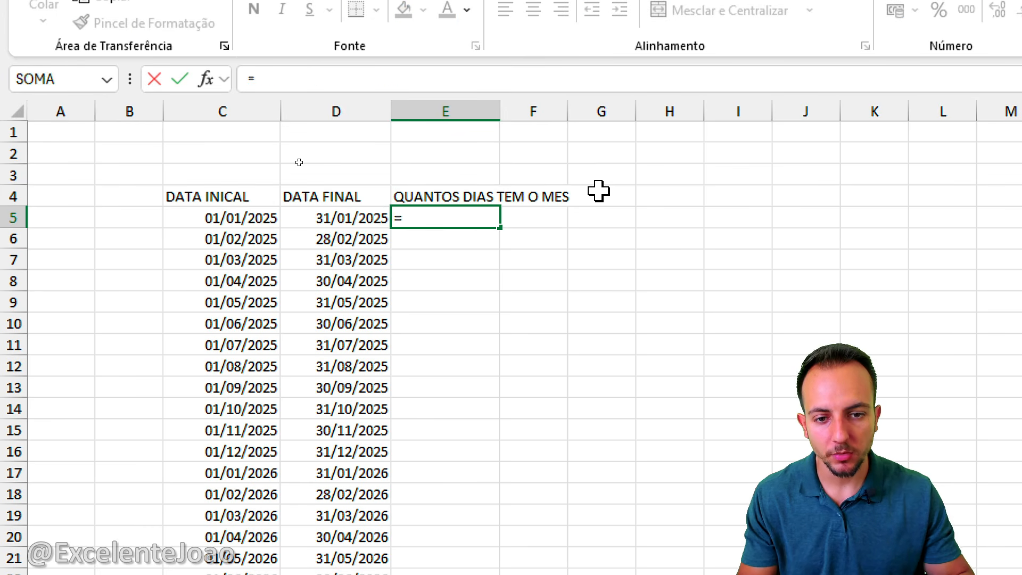
{"action": "key", "text": "Left"}
{"action": "type", "text": "-"}
{"action": "key", "text": "Left"}
{"action": "key", "text": "Left"}
{"action": "key", "text": "Return"}
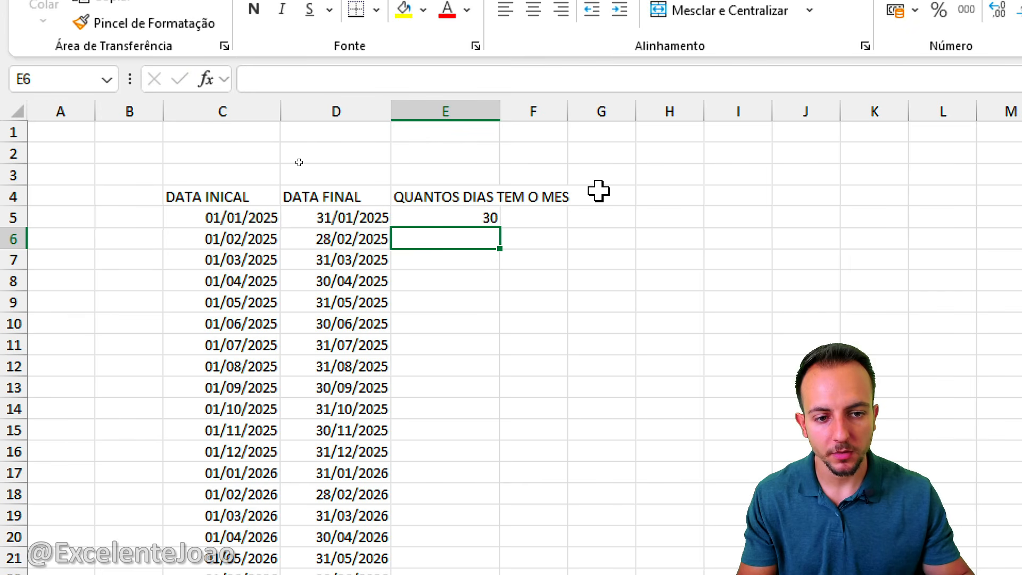
Step: Fill the E5 date difference down to E23 and widen column E to fit its full header
{"action": "left_click", "coordinate": [492, 218]}
{"action": "left_click_drag", "start_coordinate": [501, 228], "coordinate": [503, 482]}
{"action": "left_click", "coordinate": [464, 113]}
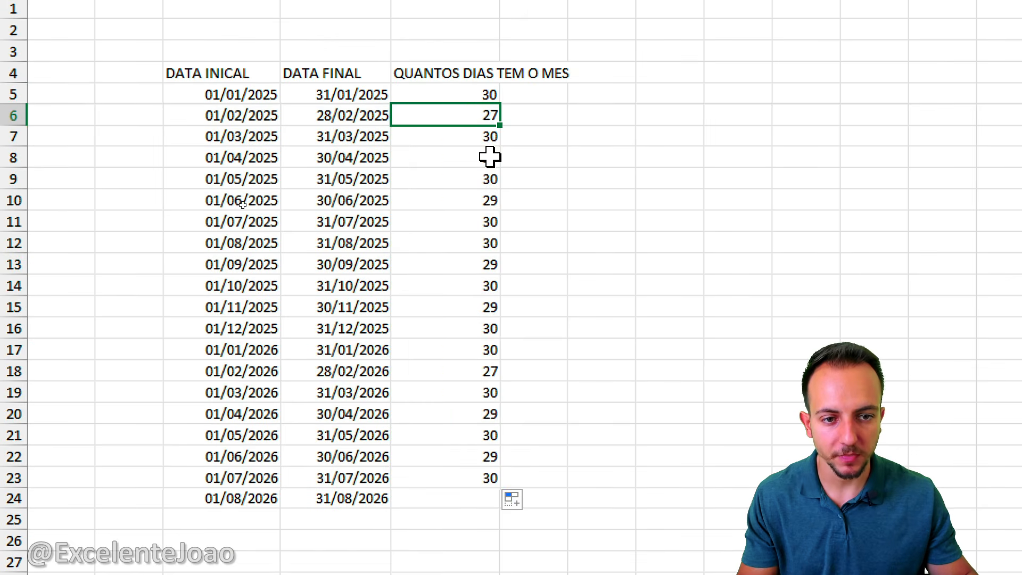
{"action": "left_click", "coordinate": [481, 140]}
{"action": "left_click", "coordinate": [471, 157]}
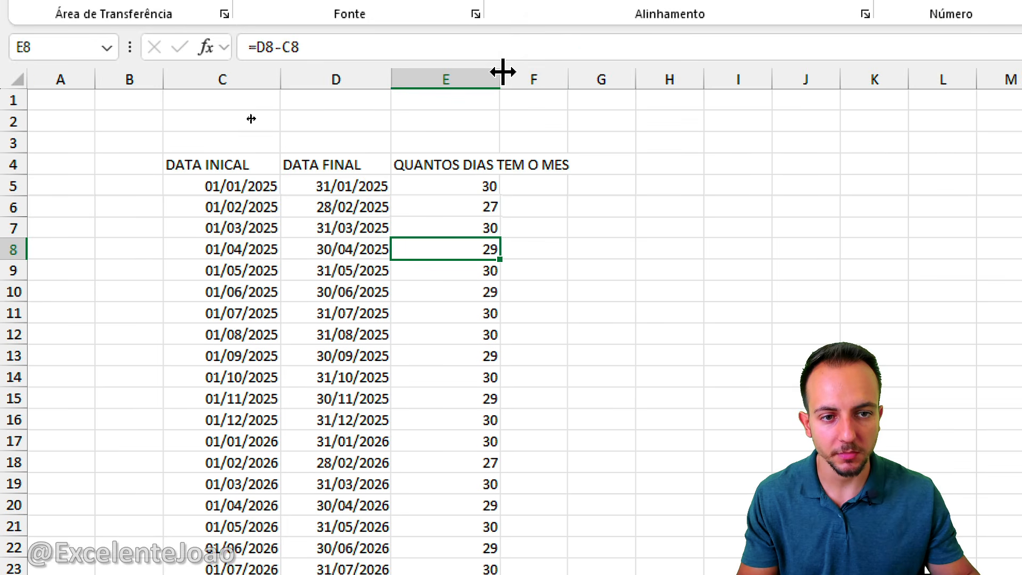
{"action": "left_click_drag", "start_coordinate": [500, 77], "coordinate": [579, 78]}
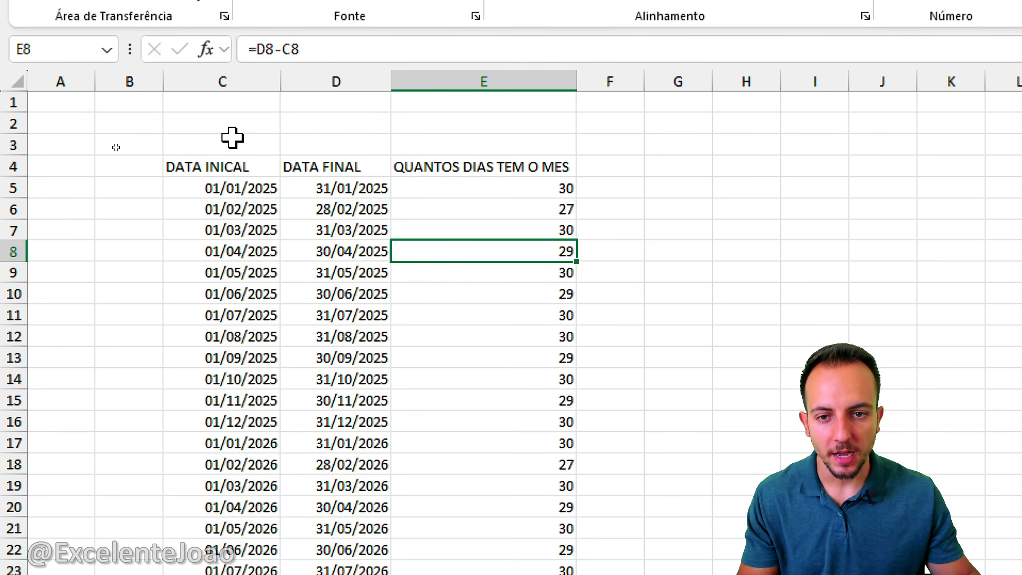
Step: Extend the day-difference formula in column E from E23 down to E24
{"action": "left_click", "coordinate": [240, 169]}
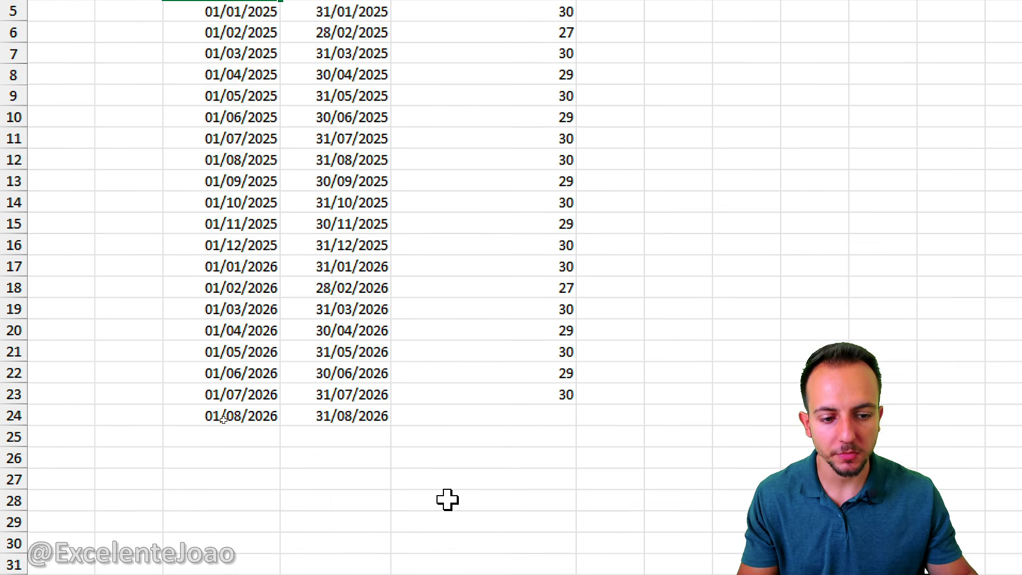
{"action": "left_click", "coordinate": [543, 400]}
{"action": "left_click_drag", "start_coordinate": [577, 405], "coordinate": [569, 426]}
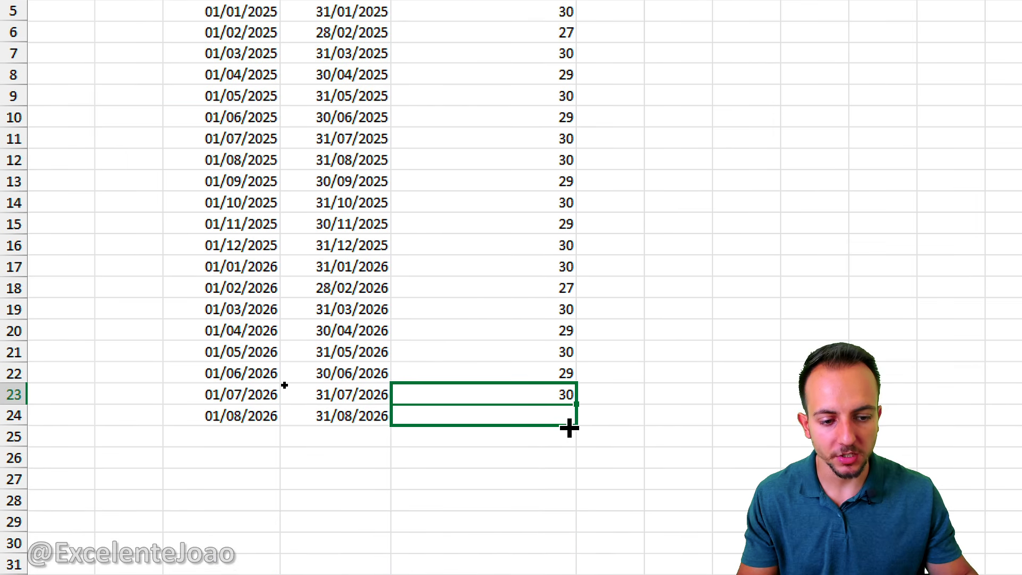
{"action": "left_click", "coordinate": [543, 330]}
{"action": "left_click", "coordinate": [414, 11]}
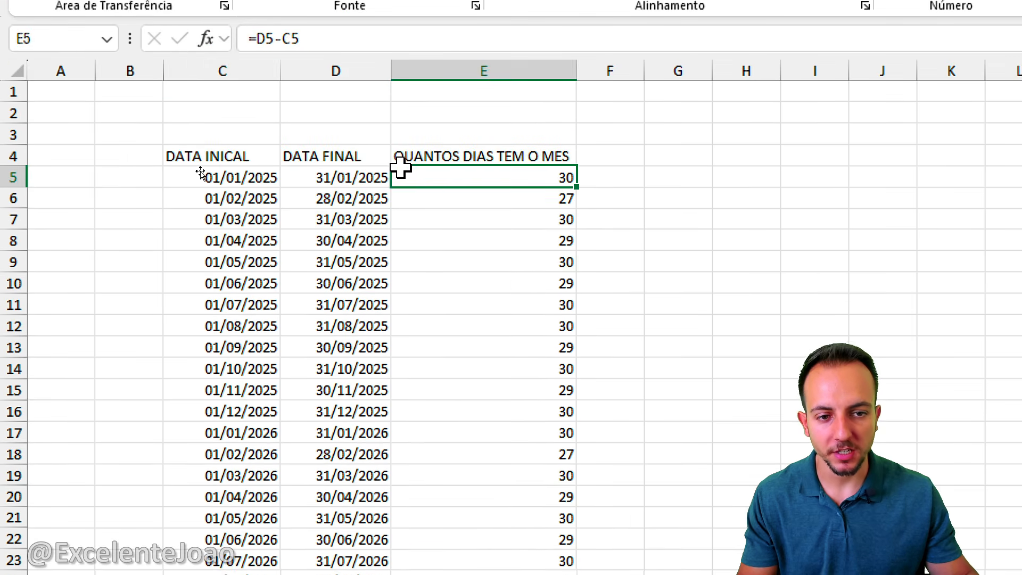
{"action": "key", "text": "Up"}
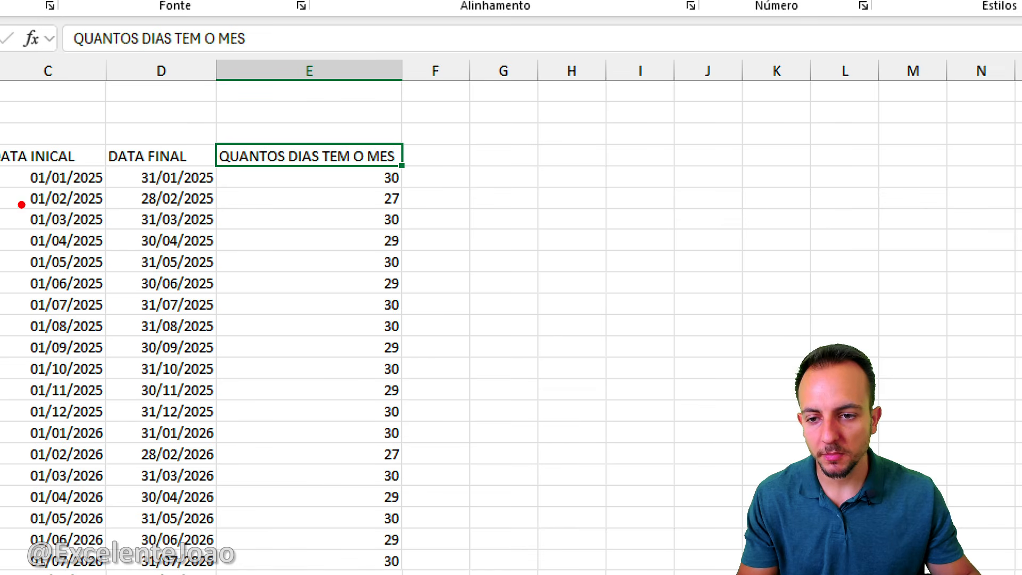
Step: Compare the day counts in column E with the start and end dates for March and January 2025
{"action": "mouse_move", "coordinate": [19, 201]}
{"action": "left_mouse_down"}
{"action": "mouse_move", "coordinate": [126, 237]}
{"action": "mouse_move", "coordinate": [228, 234]}
{"action": "left_mouse_up"}
{"action": "mouse_move", "coordinate": [353, 203]}
{"action": "left_mouse_down"}
{"action": "mouse_move", "coordinate": [424, 233]}
{"action": "mouse_move", "coordinate": [471, 276]}
{"action": "left_mouse_up"}
{"action": "mouse_move", "coordinate": [516, 234]}
{"action": "left_mouse_down"}
{"action": "mouse_move", "coordinate": [565, 217]}
{"action": "mouse_move", "coordinate": [511, 318]}
{"action": "left_mouse_up"}
{"action": "mouse_move", "coordinate": [628, 242]}
{"action": "left_mouse_down"}
{"action": "mouse_move", "coordinate": [621, 272]}
{"action": "mouse_move", "coordinate": [627, 240]}
{"action": "left_mouse_up"}
{"action": "left_click_drag", "start_coordinate": [537, 366], "coordinate": [707, 333]}
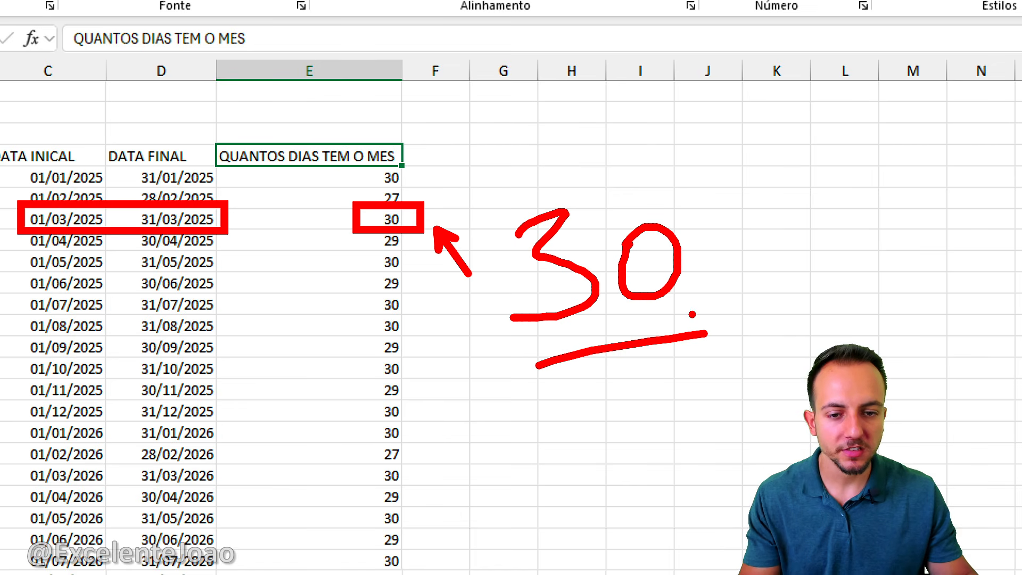
{"action": "key", "text": "Escape"}
{"action": "left_click_drag", "start_coordinate": [343, 179], "coordinate": [345, 466]}
{"action": "left_click", "coordinate": [292, 177]}
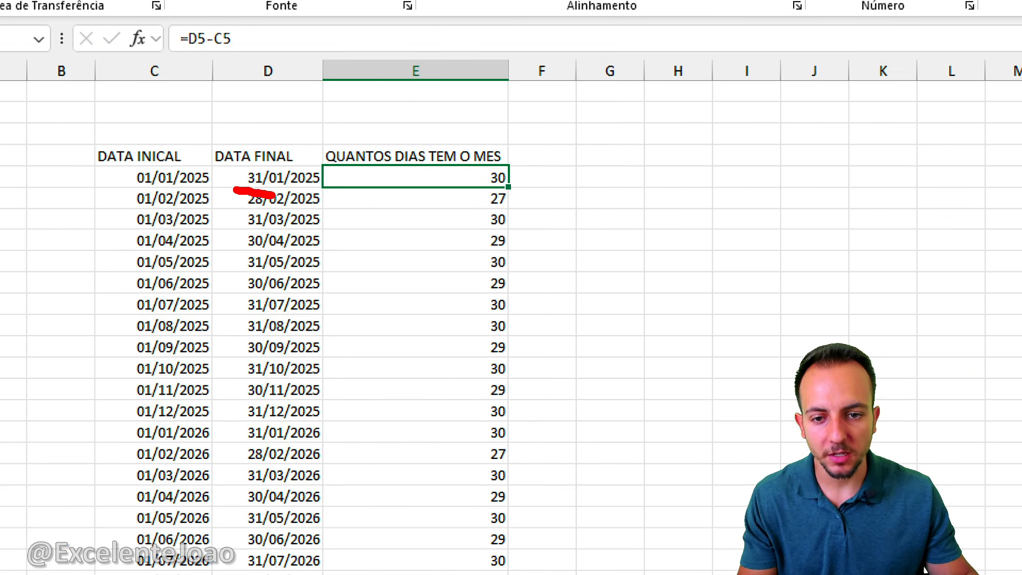
{"action": "mouse_move", "coordinate": [500, 162]}
{"action": "left_mouse_down"}
{"action": "mouse_move", "coordinate": [466, 183]}
{"action": "mouse_move", "coordinate": [493, 171]}
{"action": "mouse_move", "coordinate": [577, 255]}
{"action": "left_mouse_up"}
{"action": "mouse_move", "coordinate": [655, 203]}
{"action": "left_mouse_down"}
{"action": "mouse_move", "coordinate": [652, 185]}
{"action": "mouse_move", "coordinate": [676, 242]}
{"action": "left_mouse_up"}
{"action": "left_click_drag", "start_coordinate": [647, 258], "coordinate": [680, 245]}
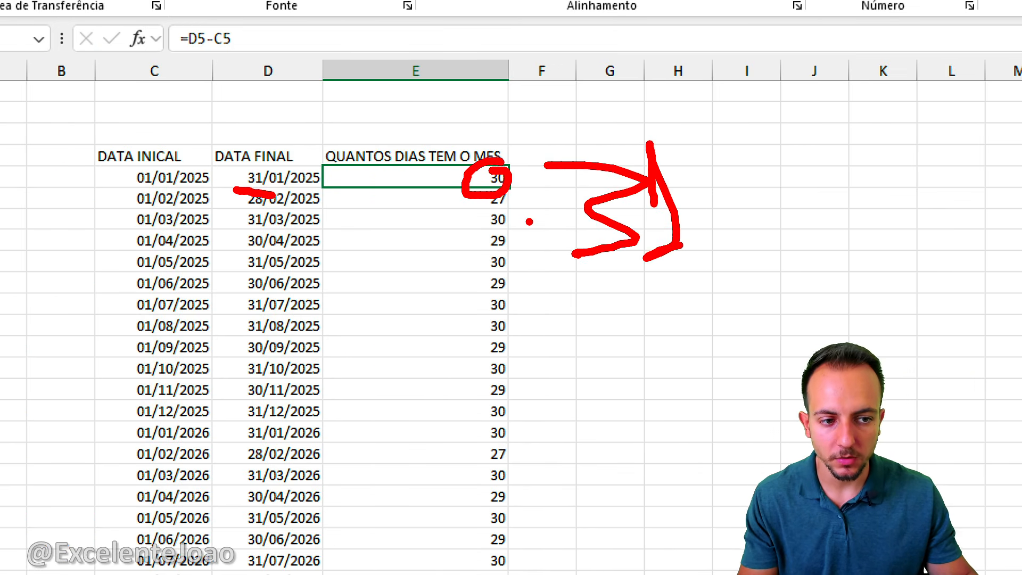
{"action": "key", "text": "Escape"}
Step: Change the E5 formula to =D5-C5+1 and fill it down to E24
{"action": "double_click", "coordinate": [470, 175]}
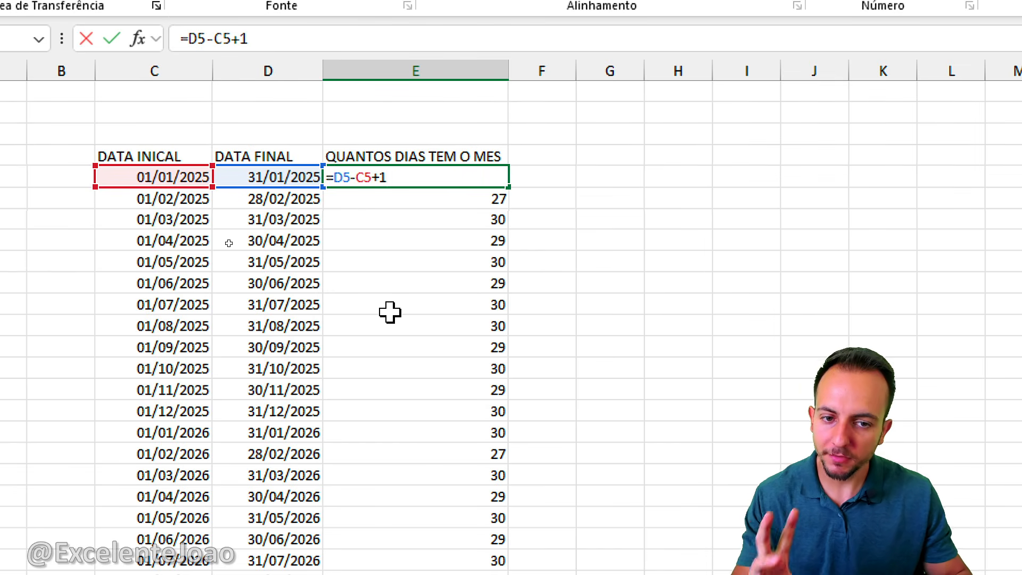
{"action": "key", "text": "Return"}
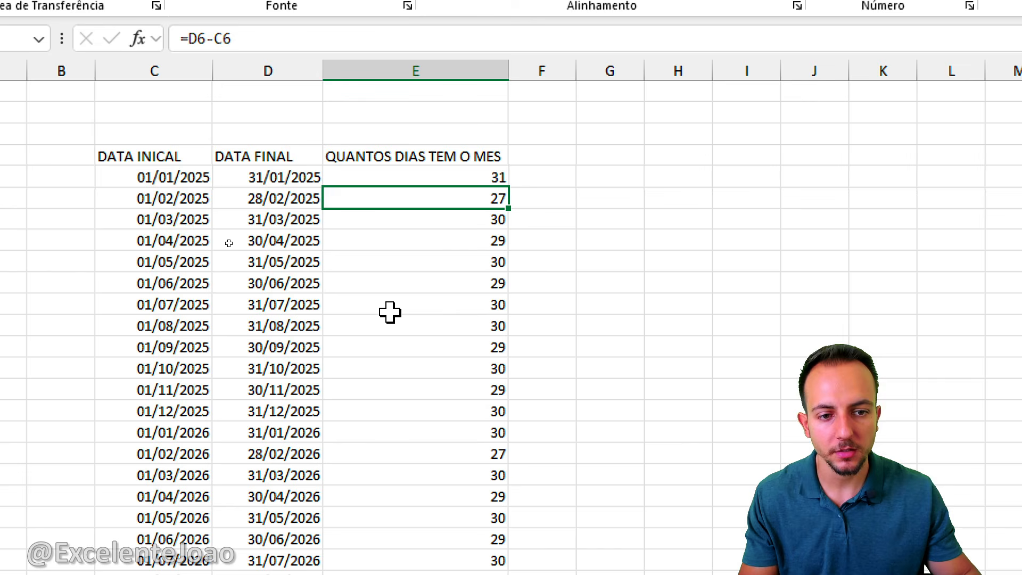
{"action": "left_click", "coordinate": [503, 175]}
{"action": "left_click_drag", "start_coordinate": [511, 189], "coordinate": [508, 574]}
{"action": "left_click", "coordinate": [591, 454]}
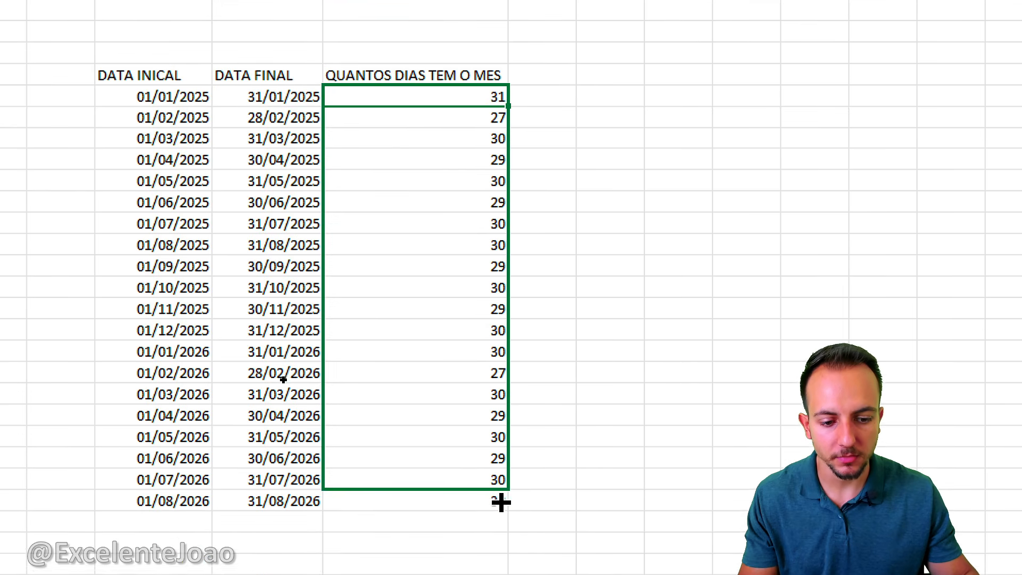
{"action": "left_click_drag", "start_coordinate": [481, 102], "coordinate": [531, 89]}
{"action": "left_click_drag", "start_coordinate": [479, 128], "coordinate": [538, 114]}
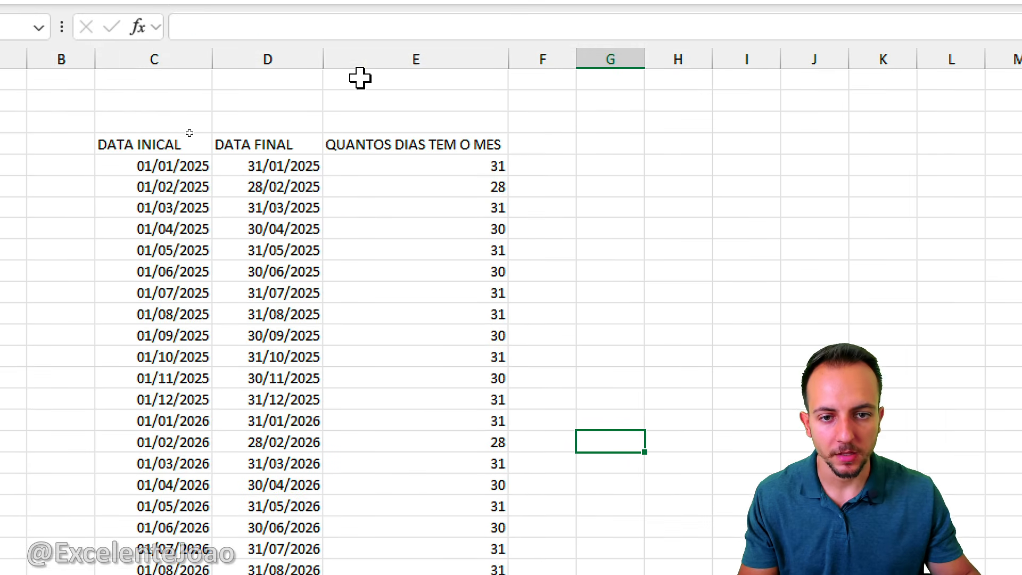
Step: Review the day-count formula in E5 and the FIMMÊS month-end formula in D5
{"action": "left_click", "coordinate": [178, 68]}
{"action": "double_click", "coordinate": [362, 165]}
{"action": "key", "text": "Escape"}
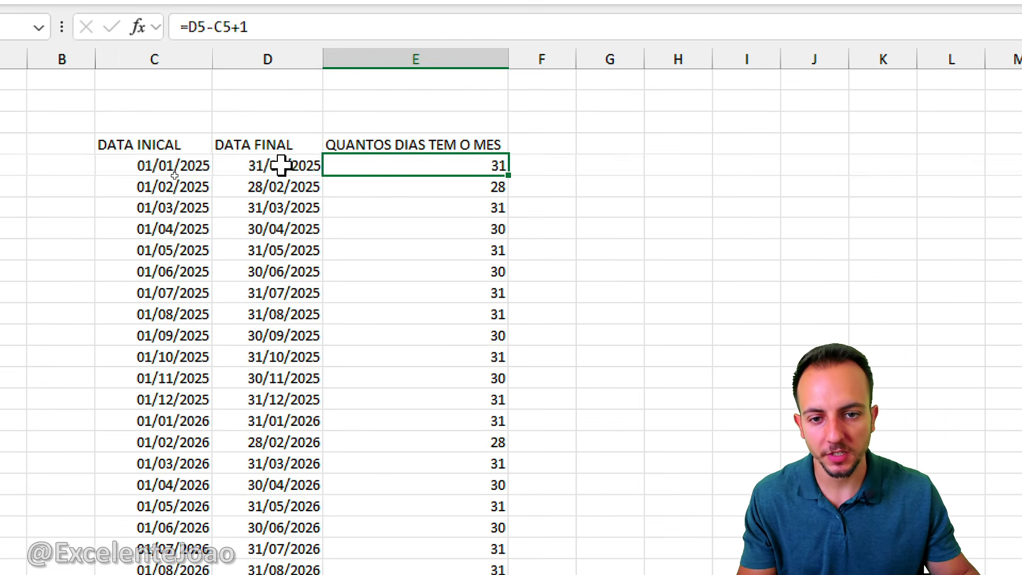
{"action": "double_click", "coordinate": [238, 165]}
{"action": "left_click_drag", "start_coordinate": [274, 166], "coordinate": [231, 165]}
{"action": "key", "text": "Escape"}
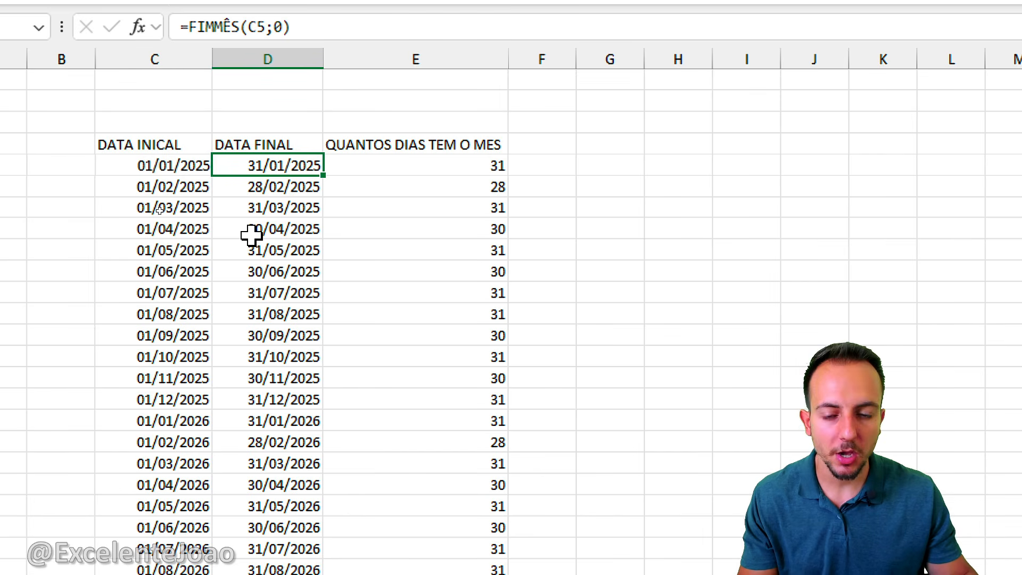
{"action": "left_click", "coordinate": [152, 143]}
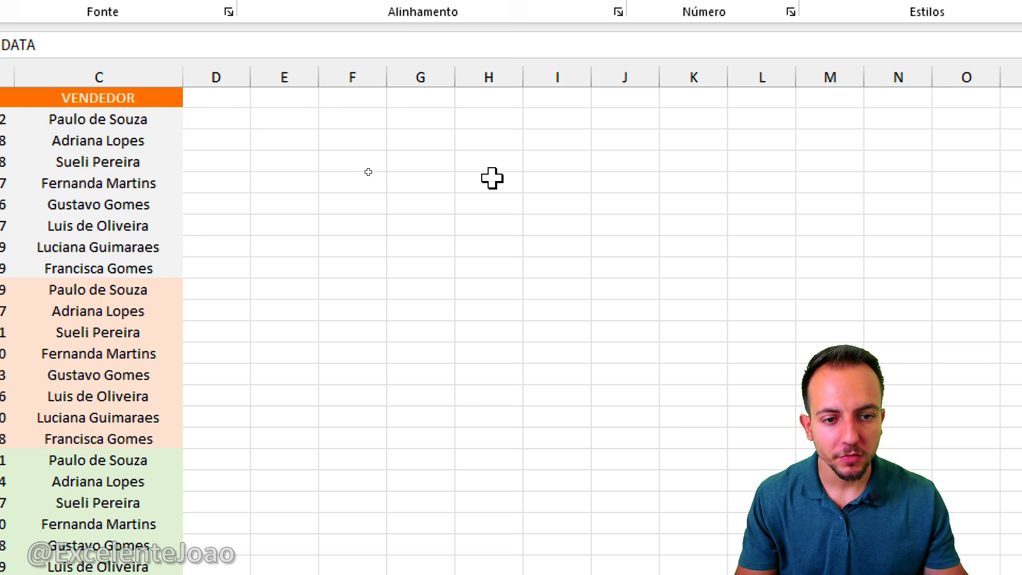
Step: Return the largest sale from the VENDAS column in H4 with the formula =MAIOR(B:B;1)
{"action": "left_click", "coordinate": [489, 168]}
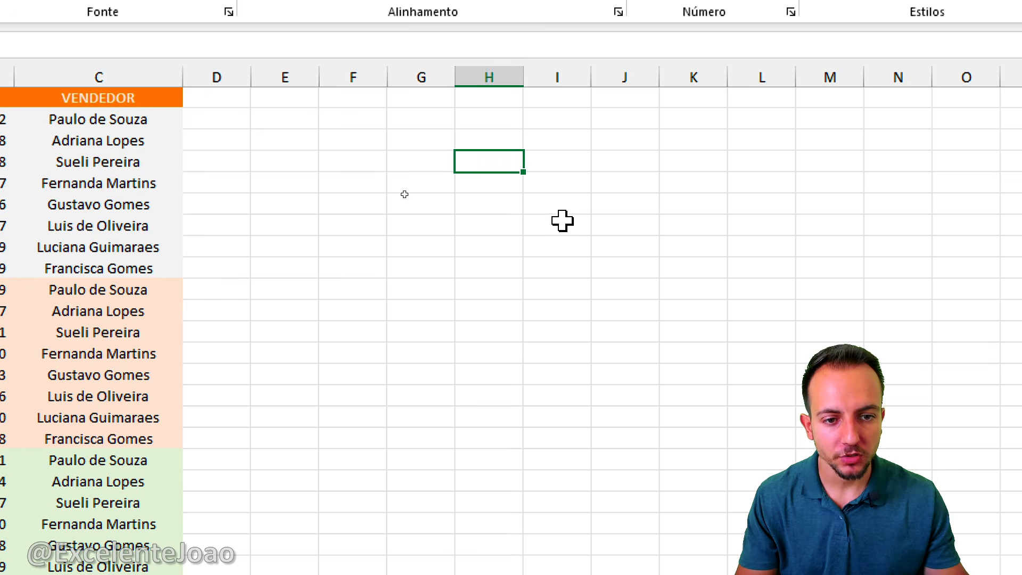
{"action": "type", "text": "=MAIOR"}
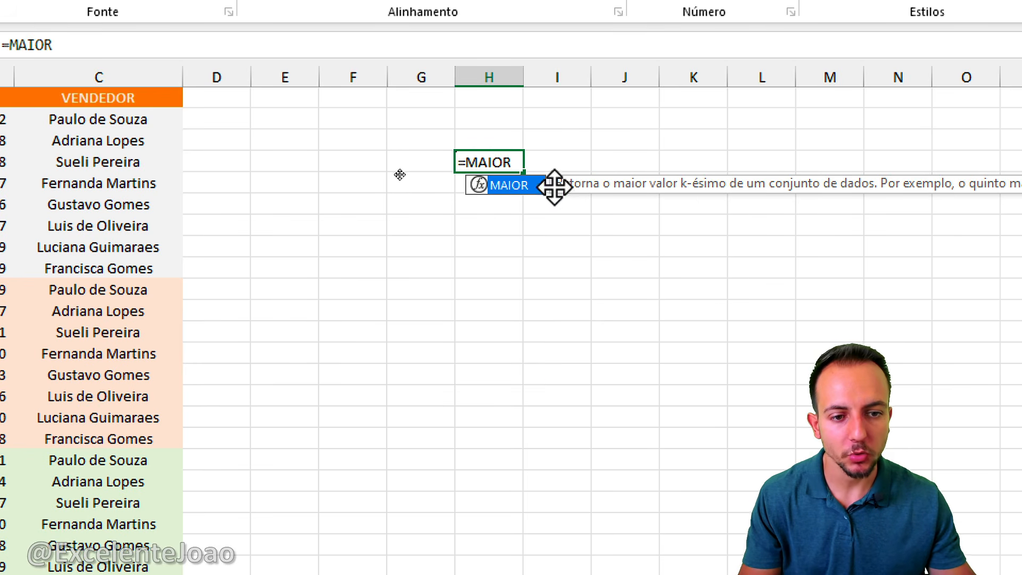
{"action": "double_click", "coordinate": [525, 187]}
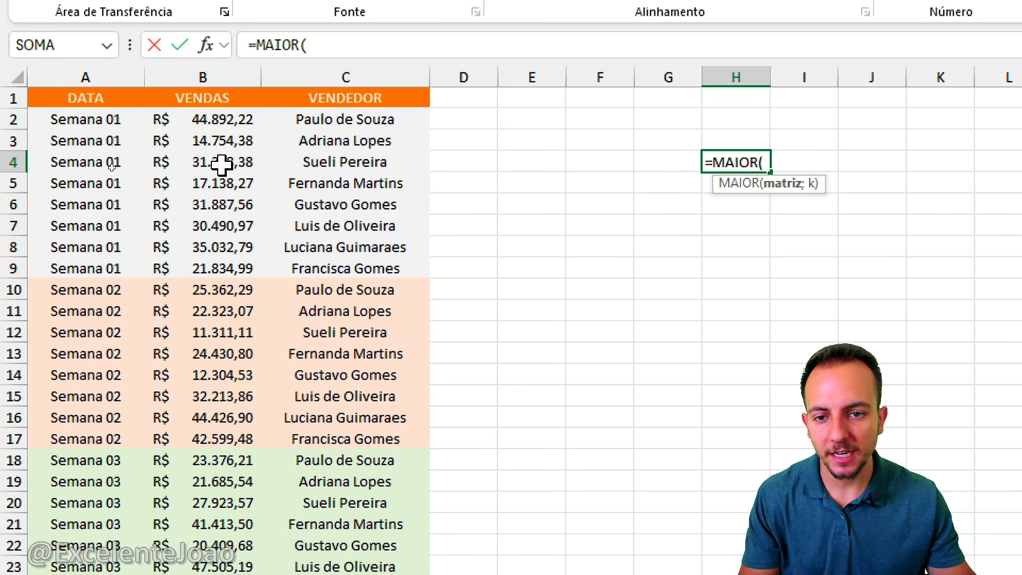
{"action": "left_click", "coordinate": [224, 68]}
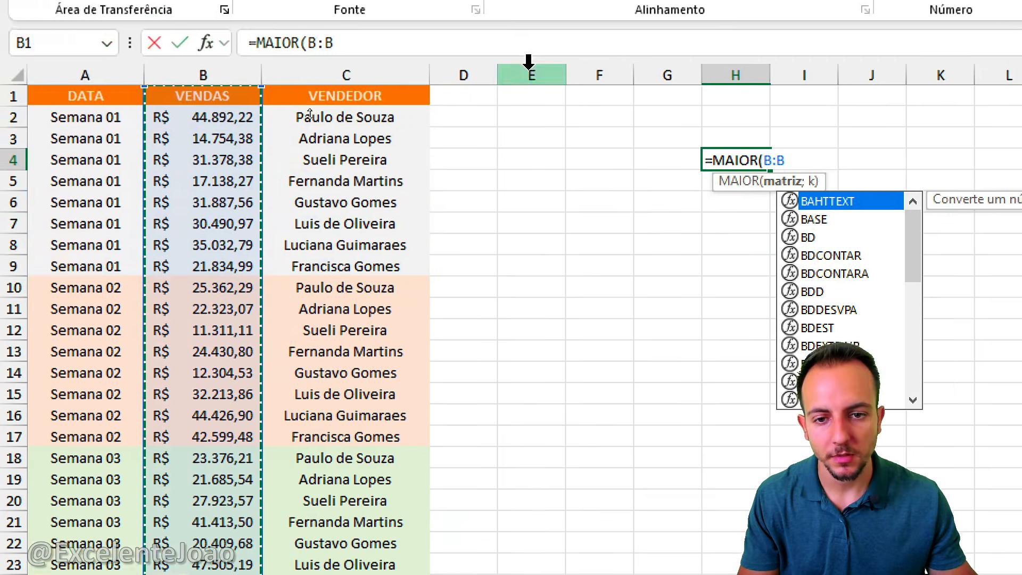
{"action": "type", "text": ";"}
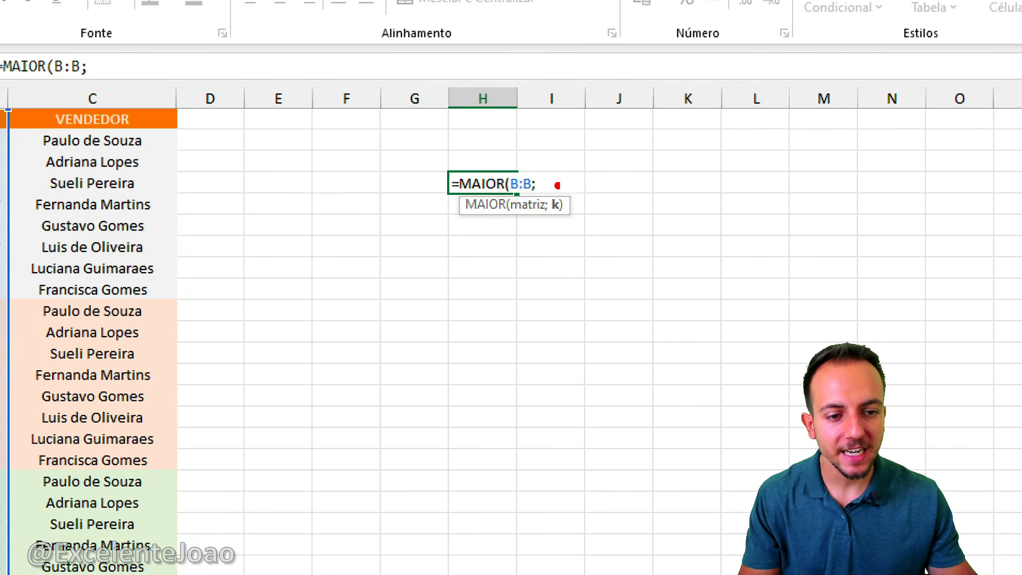
{"action": "mouse_move", "coordinate": [557, 185]}
{"action": "left_mouse_down"}
{"action": "mouse_move", "coordinate": [586, 193]}
{"action": "mouse_move", "coordinate": [533, 208]}
{"action": "left_mouse_up"}
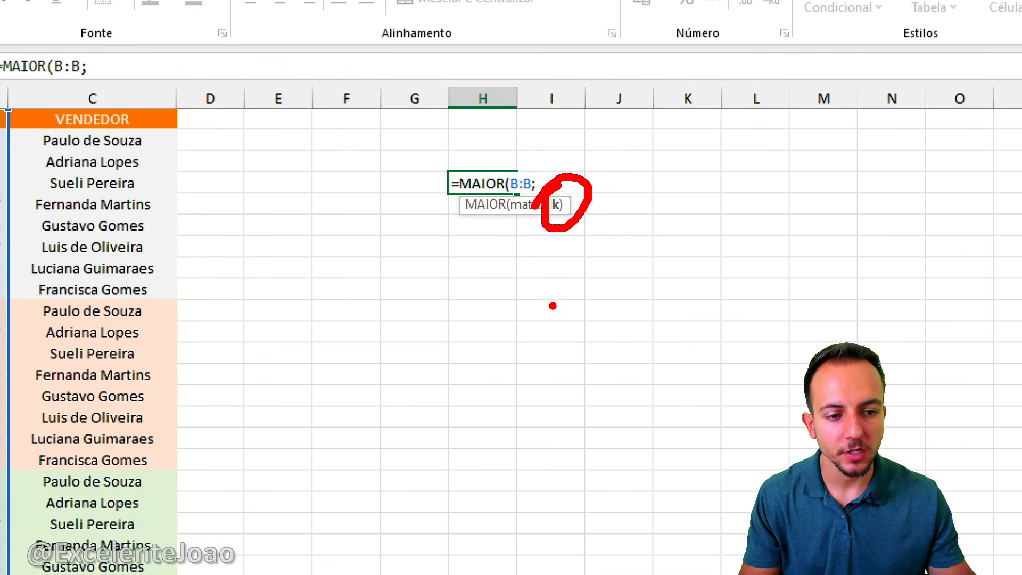
{"action": "left_click_drag", "start_coordinate": [563, 279], "coordinate": [547, 332]}
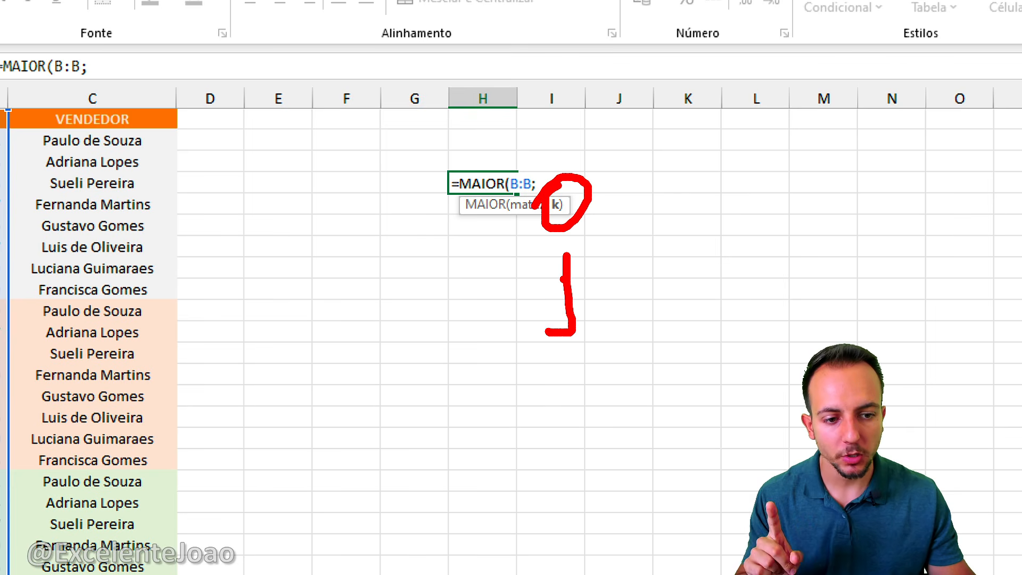
{"action": "key", "text": "ctrl+z"}
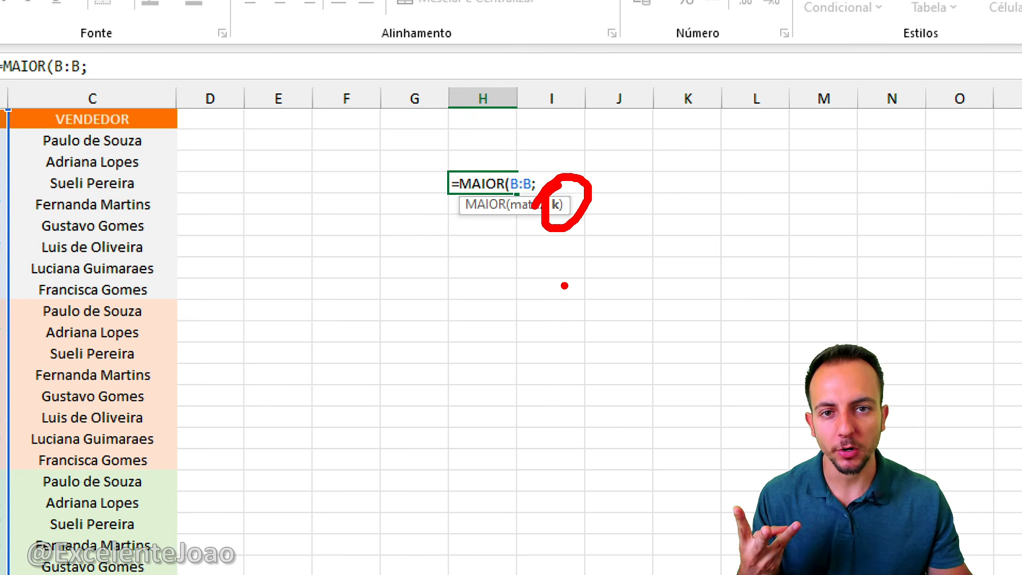
{"action": "left_click_drag", "start_coordinate": [512, 274], "coordinate": [545, 380]}
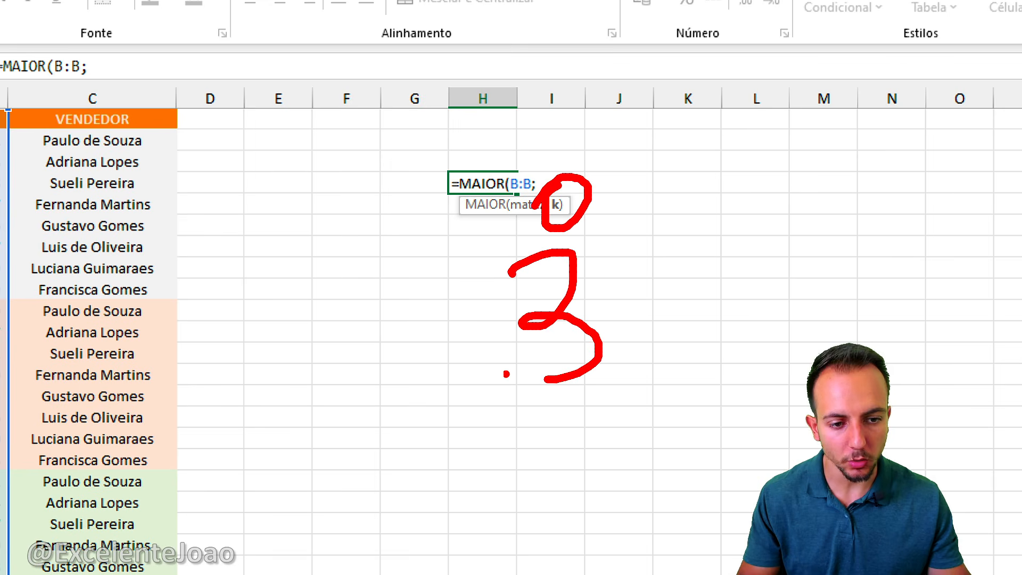
{"action": "key", "text": "Escape"}
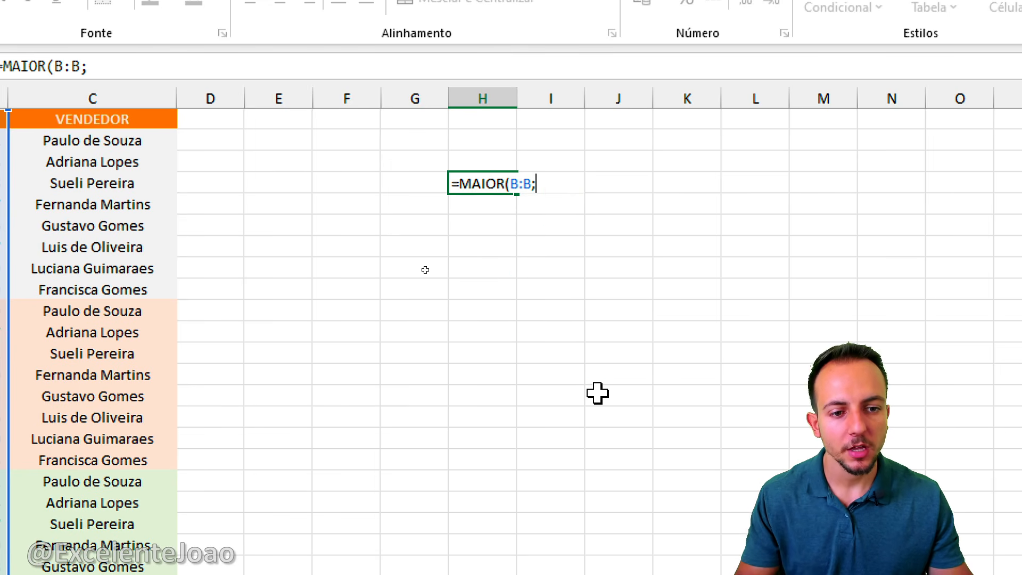
{"action": "type", "text": "1"}
{"action": "key", "text": "Return"}
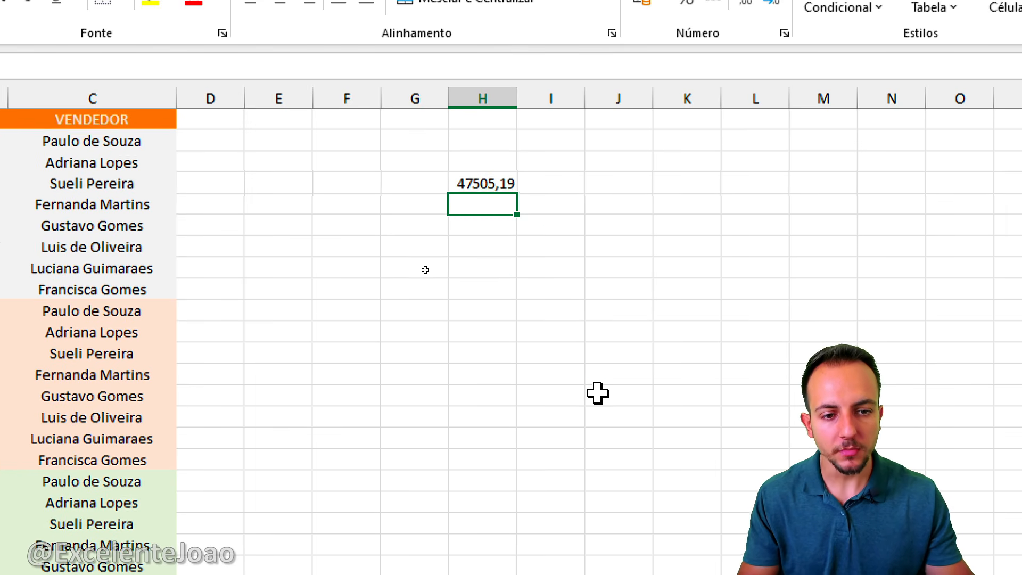
Step: Check the H4 result against the VENDAS column and clear the formula from H4
{"action": "left_click", "coordinate": [493, 180]}
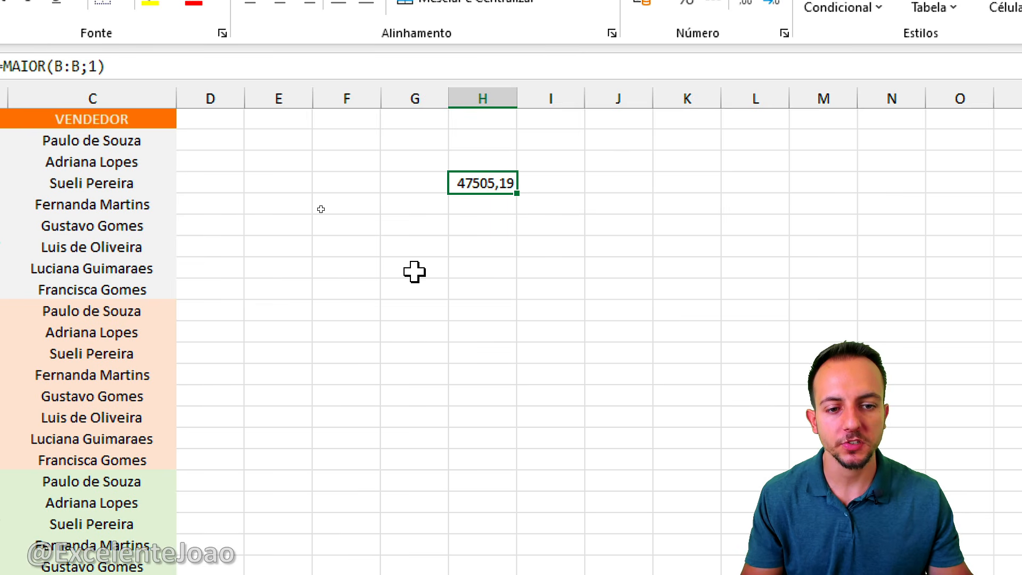
{"action": "mouse_move", "coordinate": [200, 147]}
{"action": "left_mouse_down"}
{"action": "mouse_move", "coordinate": [228, 559]}
{"action": "mouse_move", "coordinate": [153, 127]}
{"action": "left_mouse_up"}
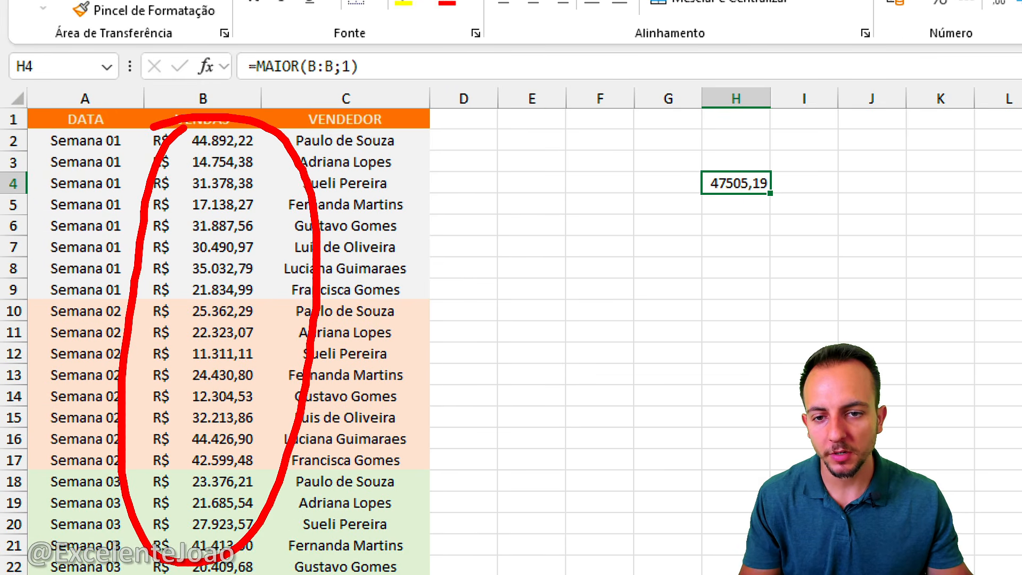
{"action": "key", "text": "Escape"}
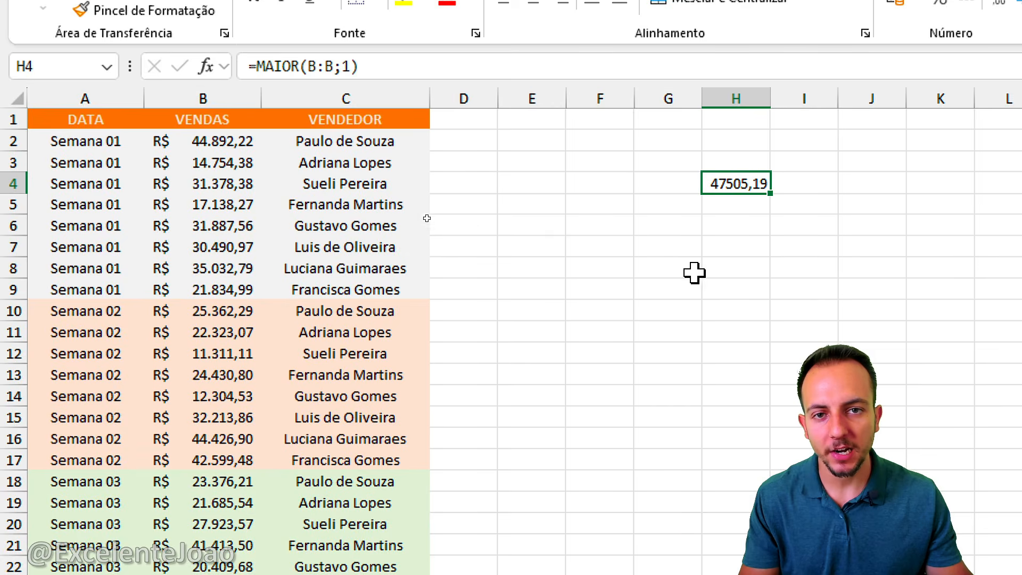
{"action": "key", "text": "Delete"}
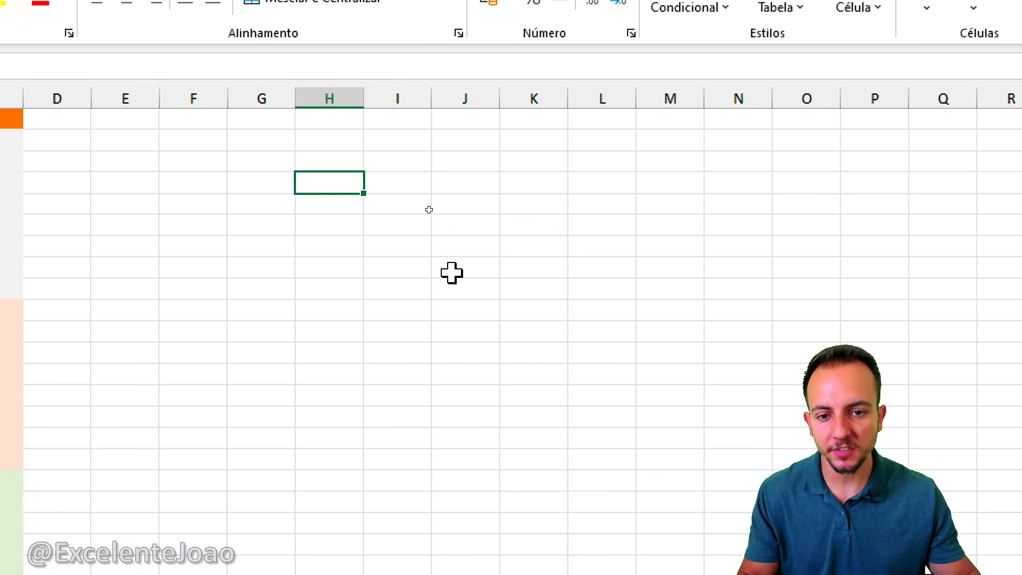
Step: Enter the title TOP 10 DE VENDAS in G4 and leave G5 blank beneath it
{"action": "key", "text": "Left"}
{"action": "type", "text": "TOP 1"}
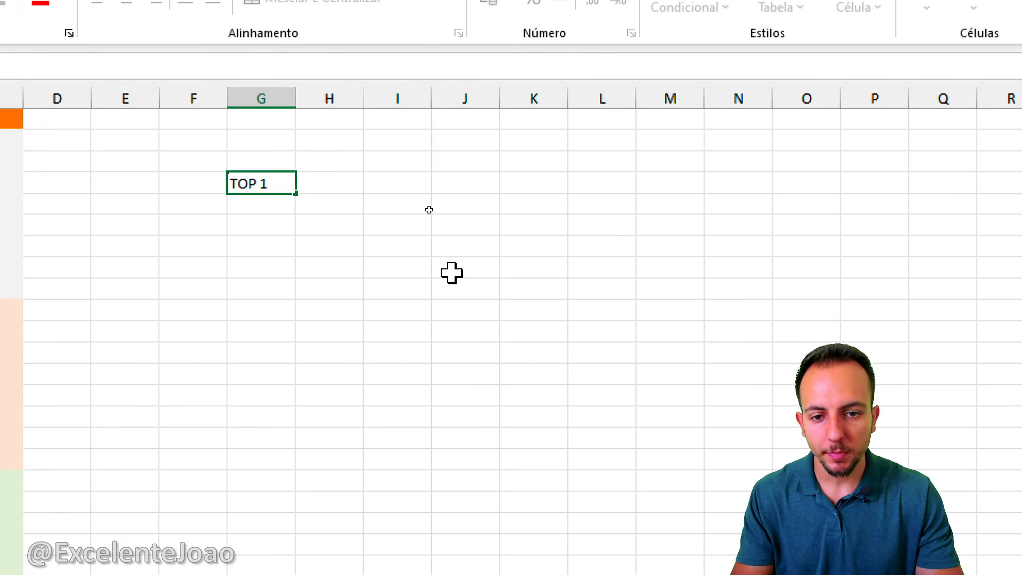
{"action": "type", "text": "0 DE VENDAS"}
{"action": "key", "text": "Return"}
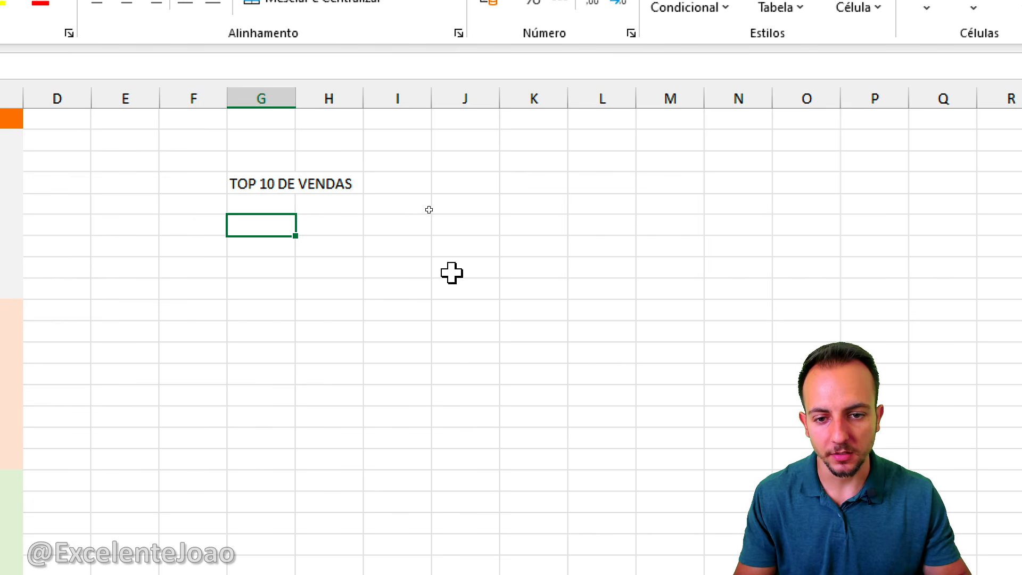
Step: List the ranking numbers 1 to 10 down column G, from G6 to G15
{"action": "type", "text": "1"}
{"action": "key", "text": "Return"}
{"action": "type", "text": "2"}
{"action": "key", "text": "Return"}
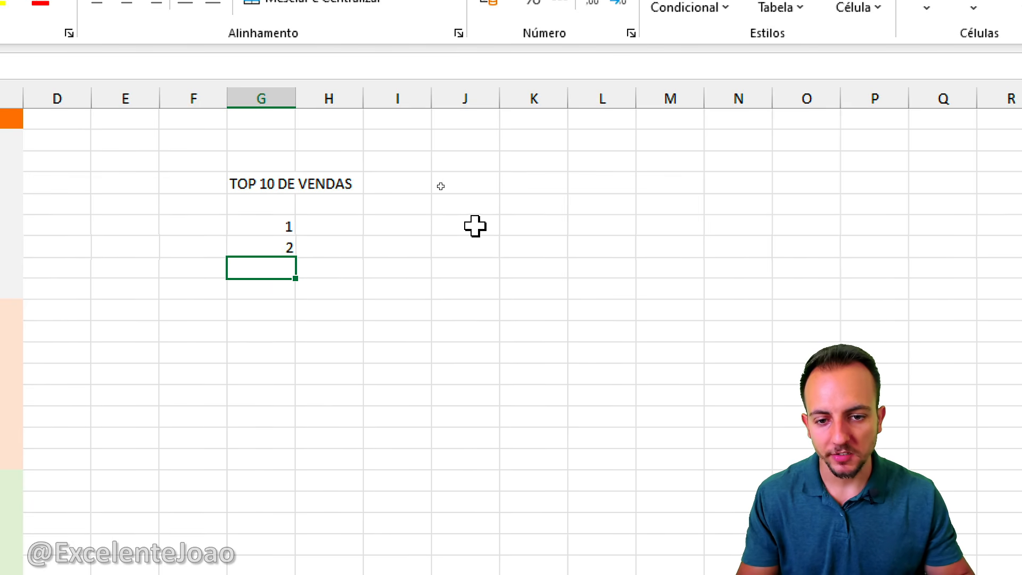
{"action": "type", "text": "3"}
{"action": "key", "text": "Return"}
{"action": "type", "text": "4 5 6 7 8"}
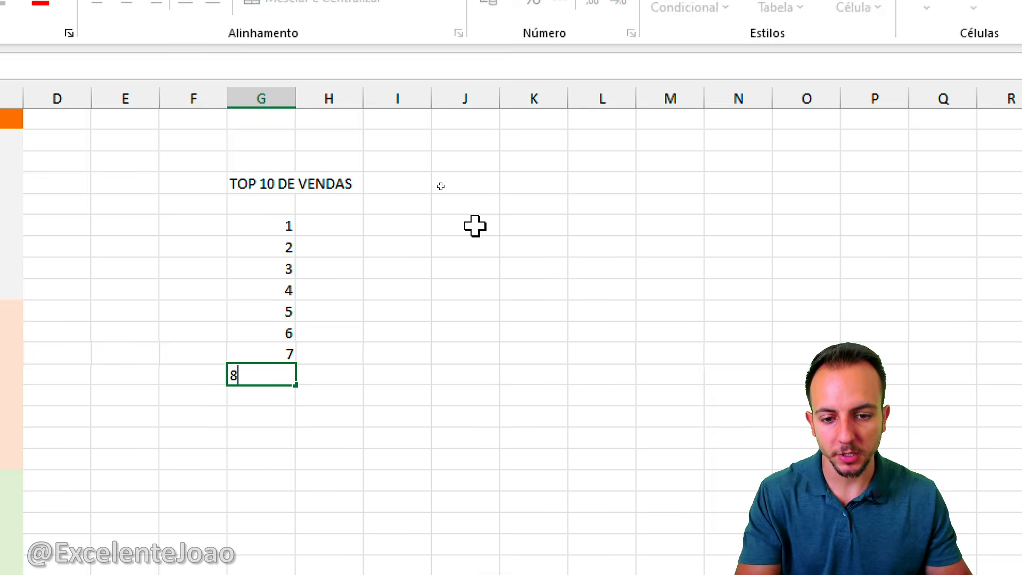
{"action": "type", "text": " 9 10"}
{"action": "key", "text": "Return"}
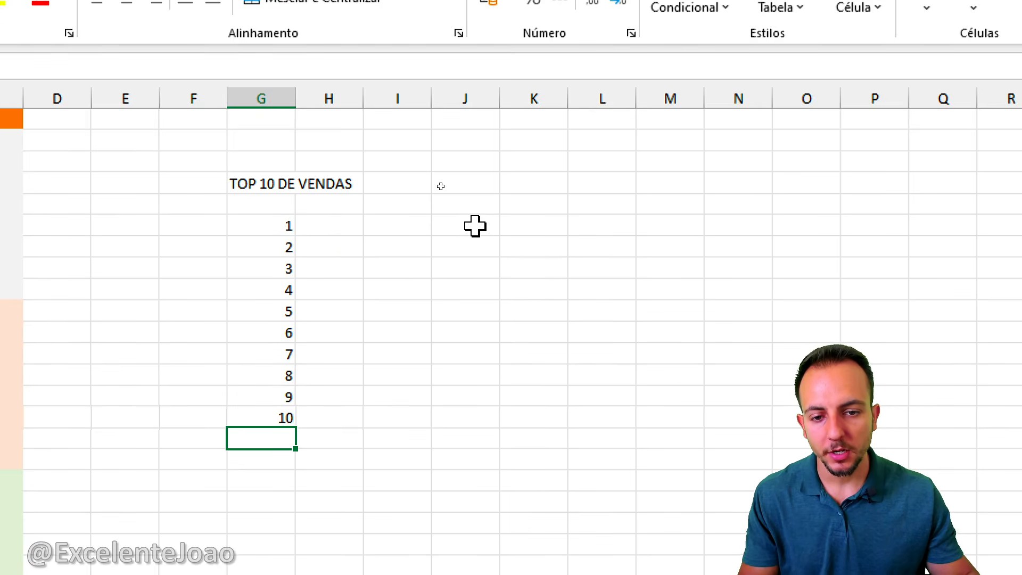
Step: Return the sale matching rank 1 from the VENDAS column in H6 with the formula =MAIOR(B:B;G6)
{"action": "left_click", "coordinate": [349, 223]}
{"action": "type", "text": "=MAIOR"}
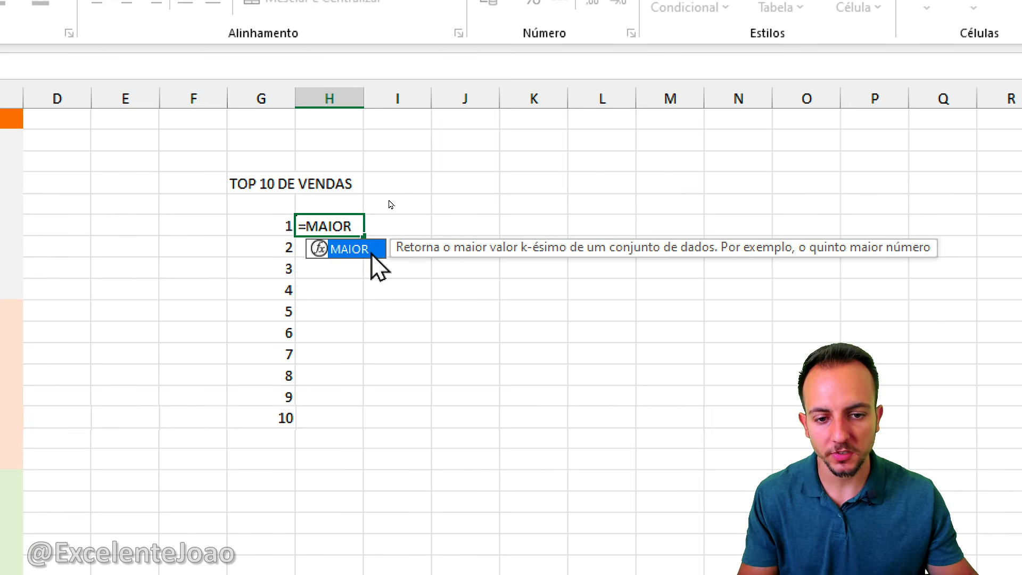
{"action": "double_click", "coordinate": [372, 253]}
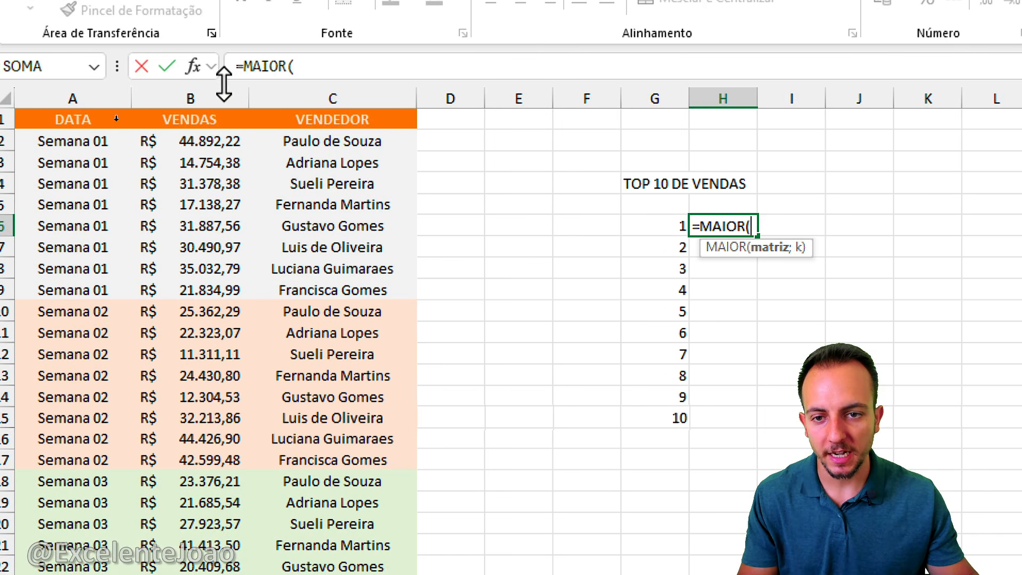
{"action": "left_click", "coordinate": [223, 85]}
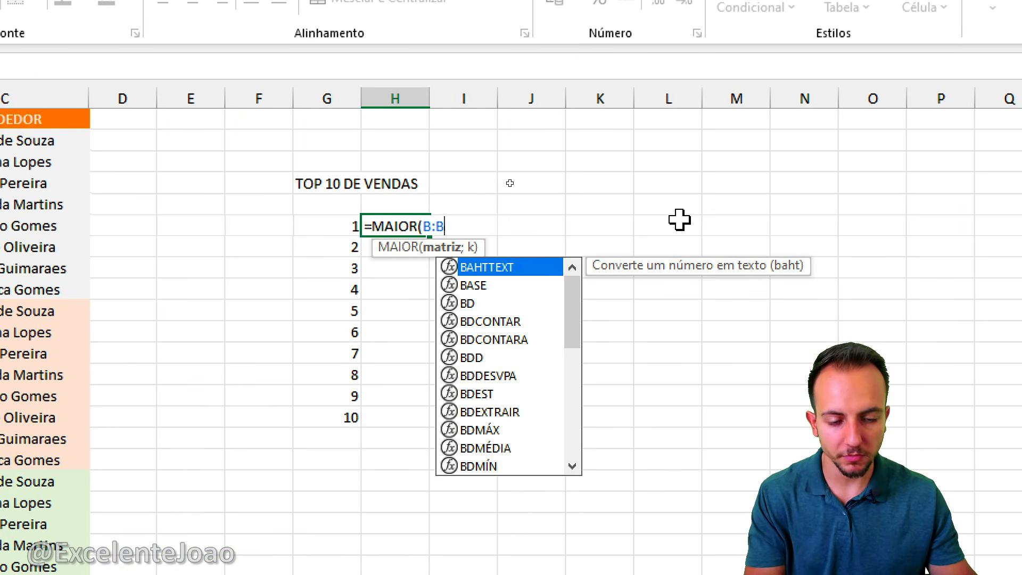
{"action": "type", "text": ";"}
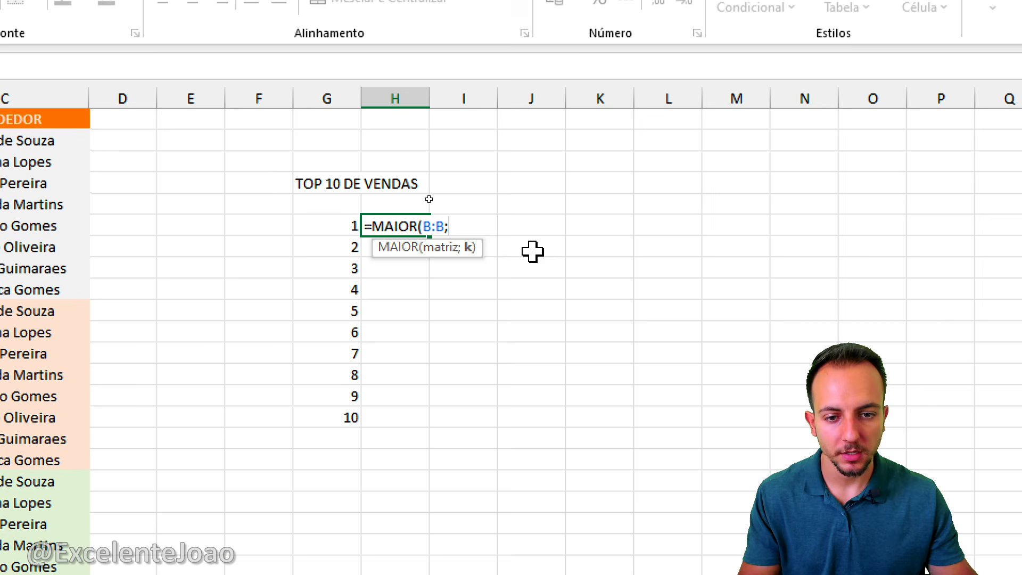
{"action": "left_click", "coordinate": [315, 228]}
{"action": "key", "text": "Return"}
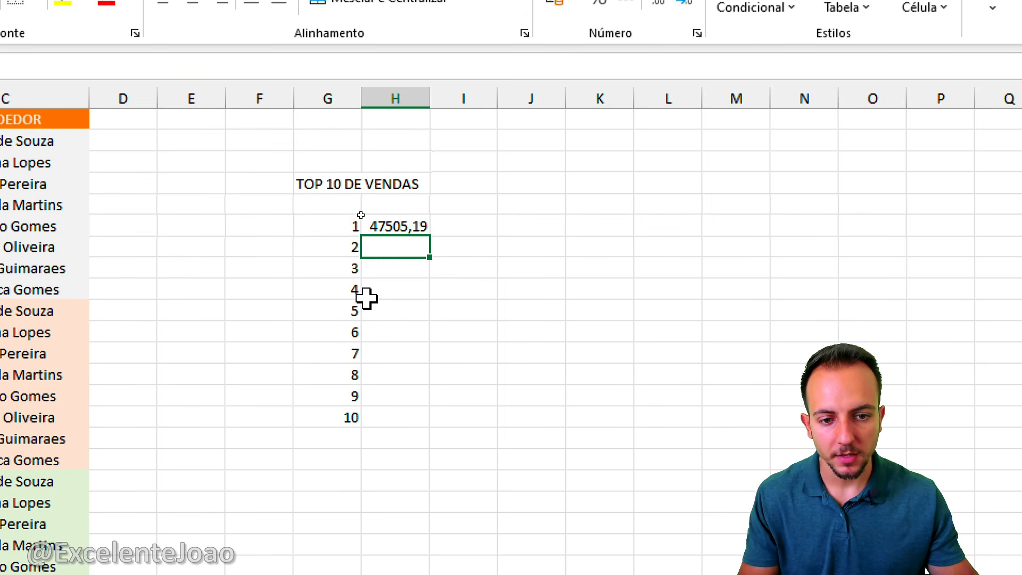
Step: Copy the MAIOR formula from H6 down to H15 so every ranking number gets its sale
{"action": "left_click", "coordinate": [407, 226]}
{"action": "left_click_drag", "start_coordinate": [431, 240], "coordinate": [406, 431]}
{"action": "left_click_drag", "start_coordinate": [478, 416], "coordinate": [478, 273]}
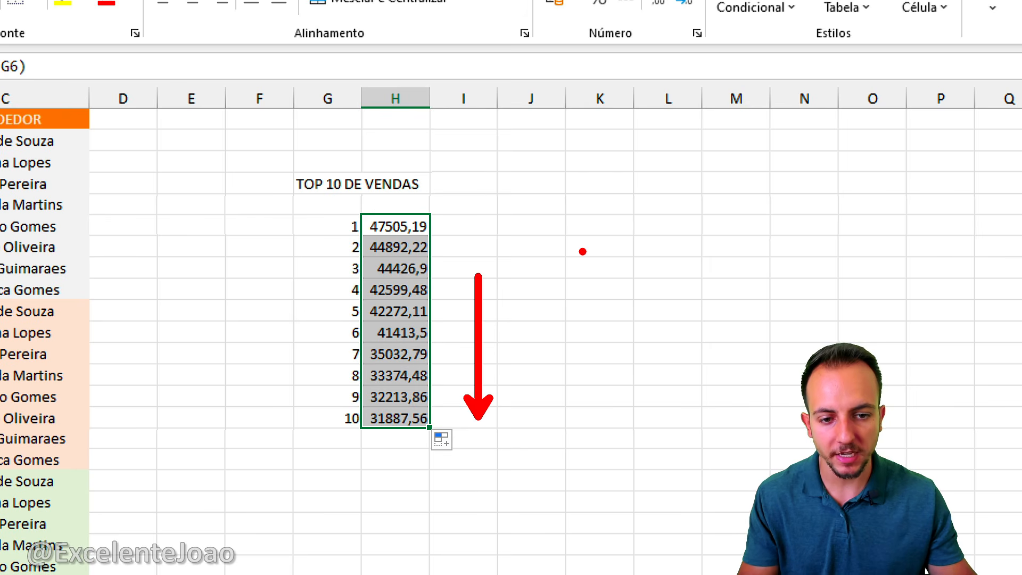
{"action": "key", "text": "Escape"}
Step: Apply the Contábil currency format in R$ to H6:H15 and widen column H slightly
{"action": "left_click", "coordinate": [551, 88]}
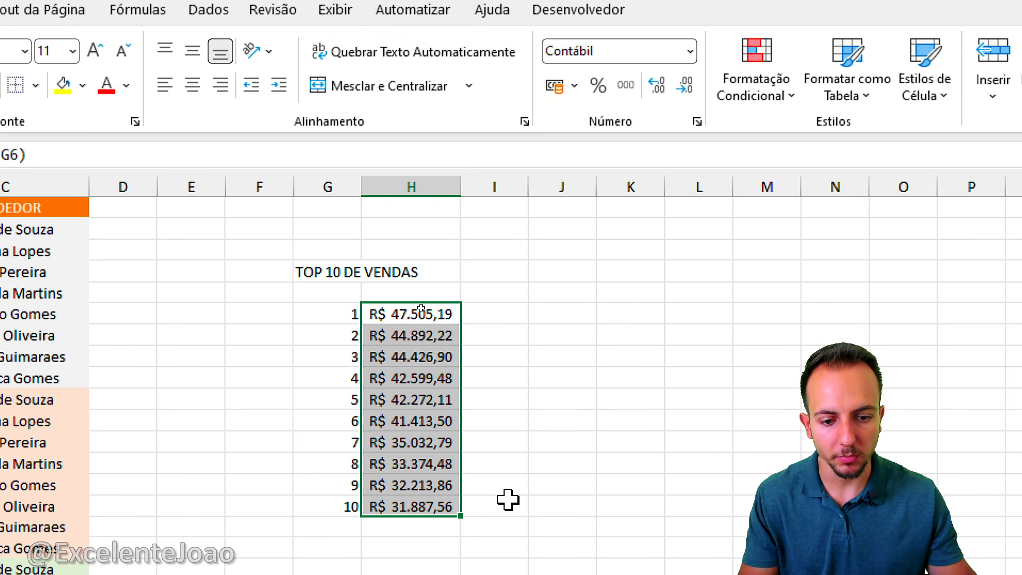
{"action": "left_click_drag", "start_coordinate": [460, 196], "coordinate": [472, 195]}
{"action": "left_click_drag", "start_coordinate": [472, 72], "coordinate": [472, 72]}
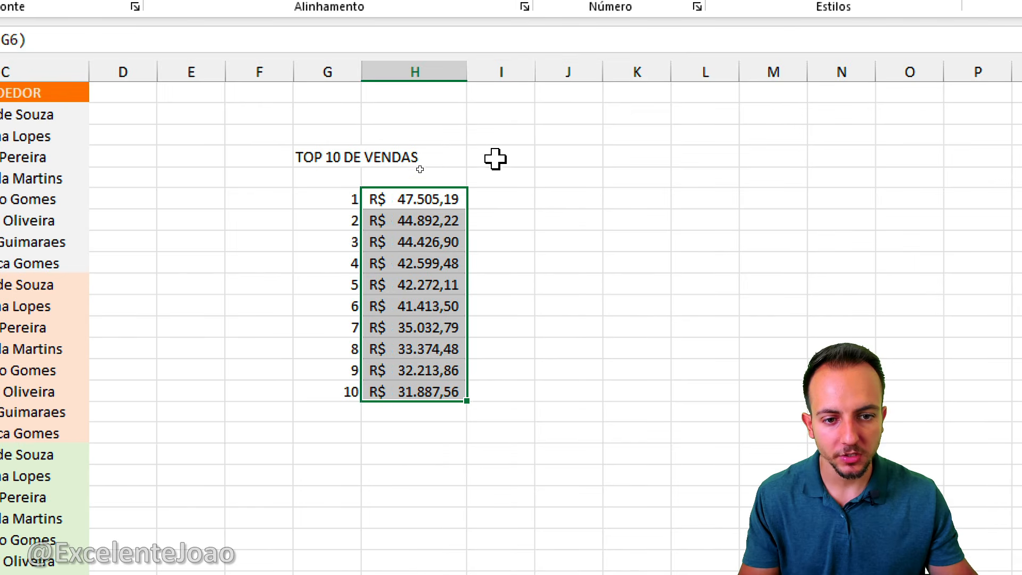
Step: Begin a lookup formula in I6, trying PROCX and settling on PROCV as the function
{"action": "left_click", "coordinate": [505, 201]}
{"action": "left_click_drag", "start_coordinate": [508, 180], "coordinate": [511, 181]}
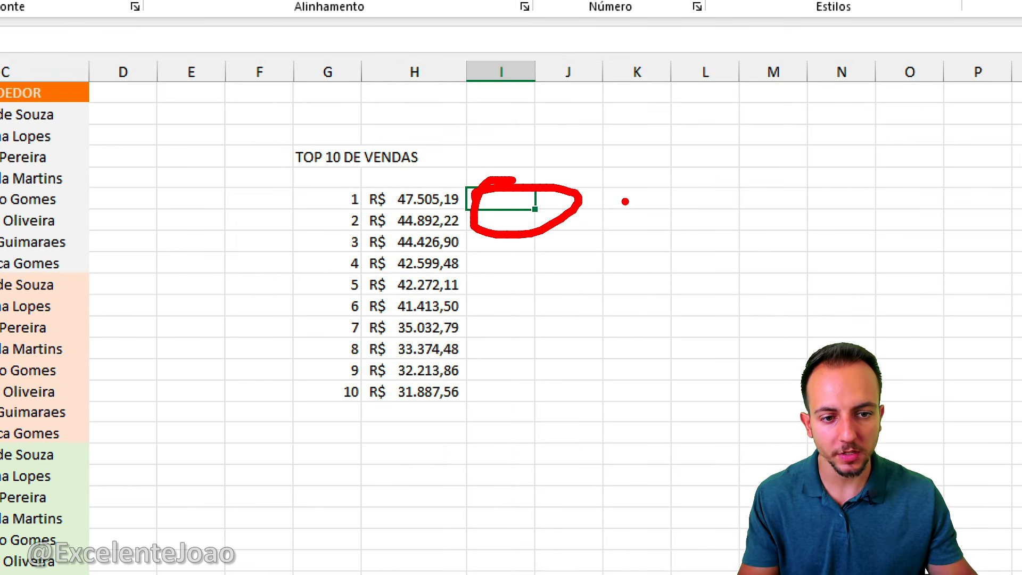
{"action": "key", "text": "Escape"}
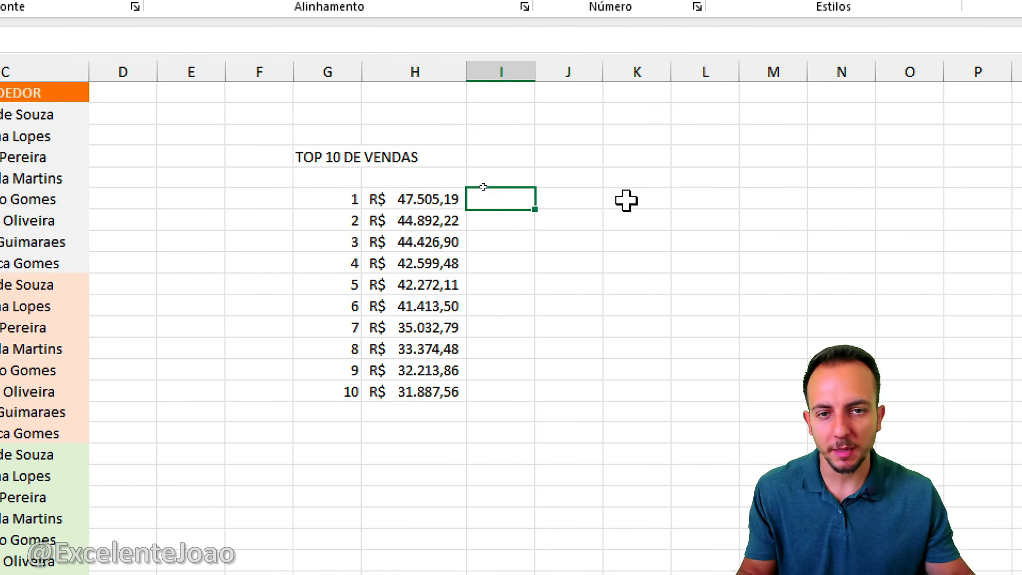
{"action": "type", "text": "=PROCX"}
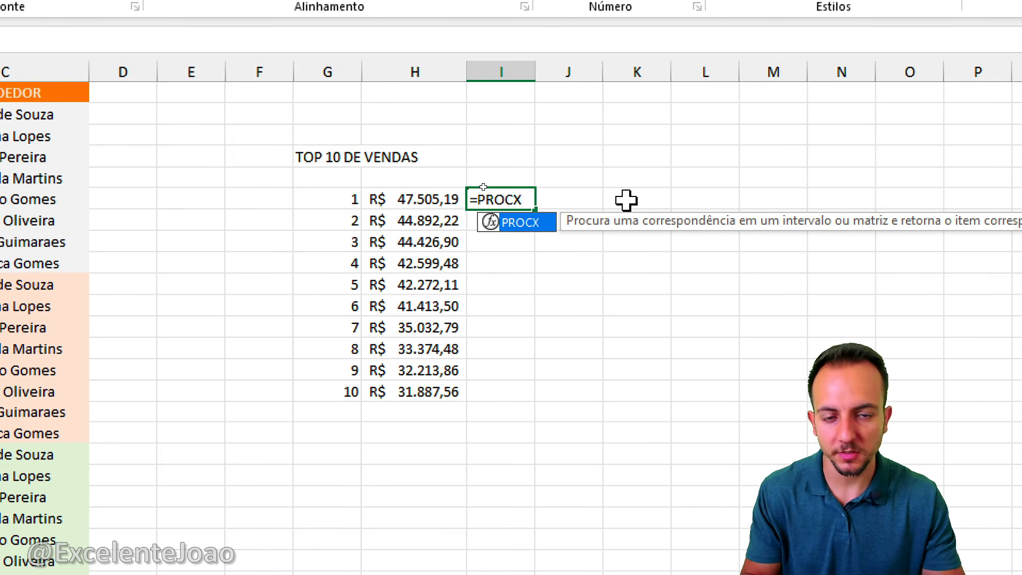
{"action": "key", "text": "BackSpace"}
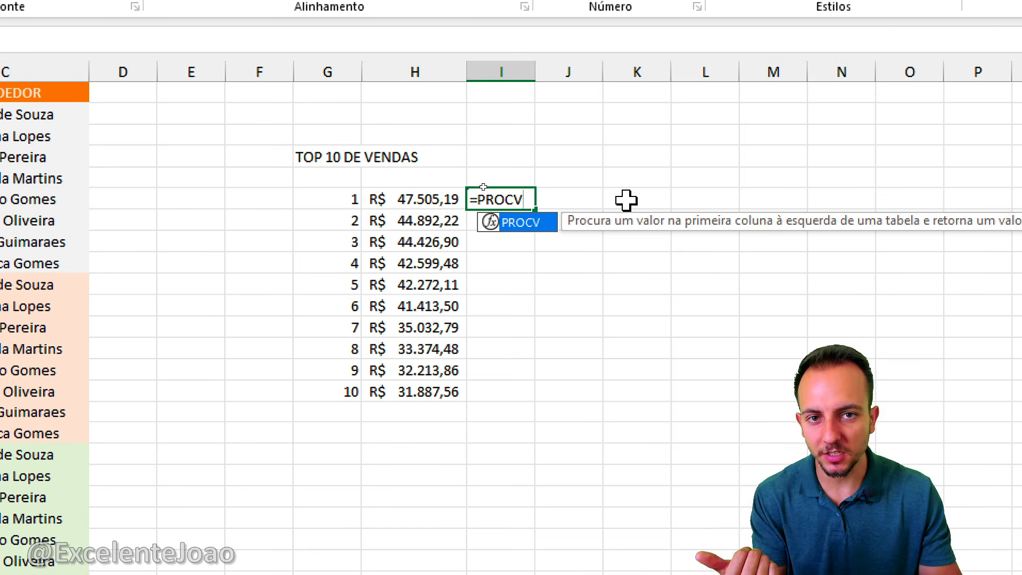
{"action": "key", "text": "BackSpace"}
{"action": "type", "text": "X"}
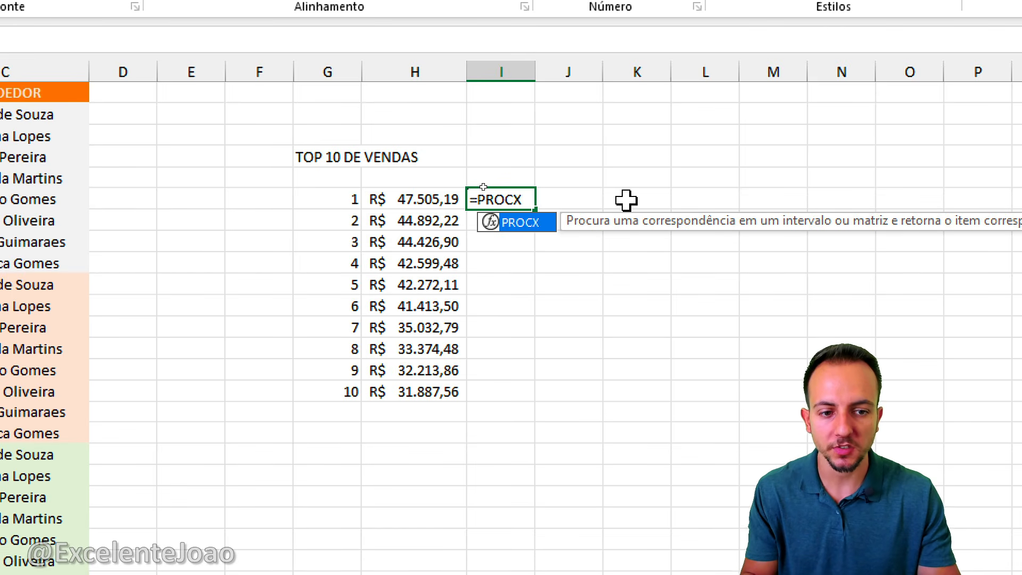
{"action": "key", "text": "BackSpace"}
{"action": "type", "text": "V"}
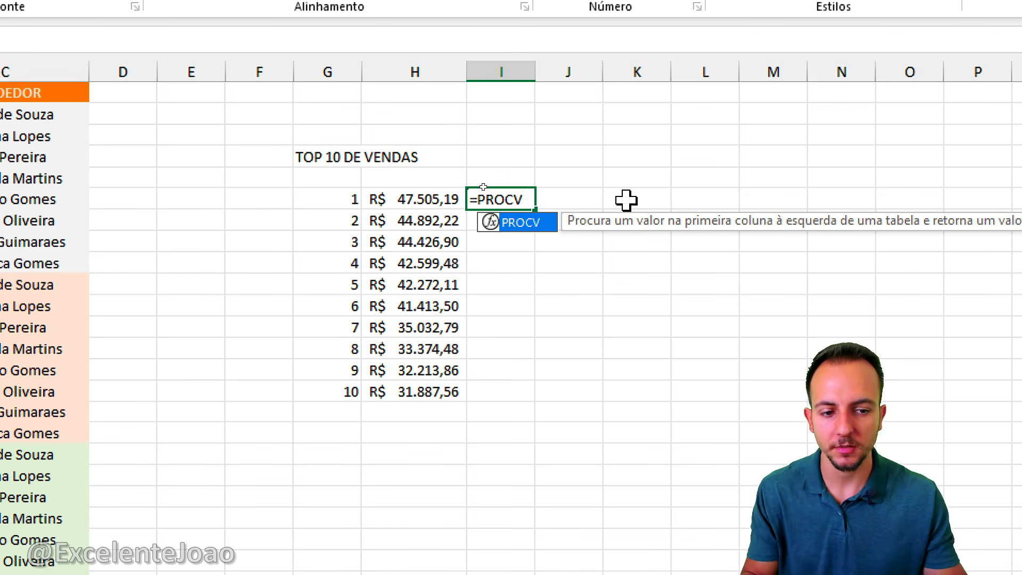
Step: Complete the I6 formula as a PROCV of H6 in columns B:C, returning column 2 with exact match (FALSO)
{"action": "double_click", "coordinate": [538, 223]}
{"action": "left_click", "coordinate": [415, 205]}
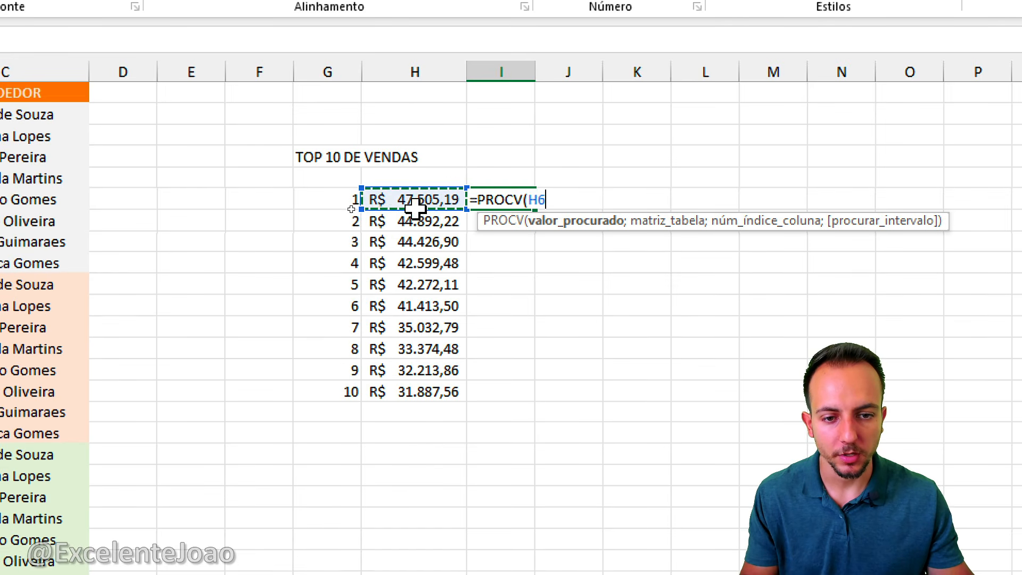
{"action": "type", "text": ";"}
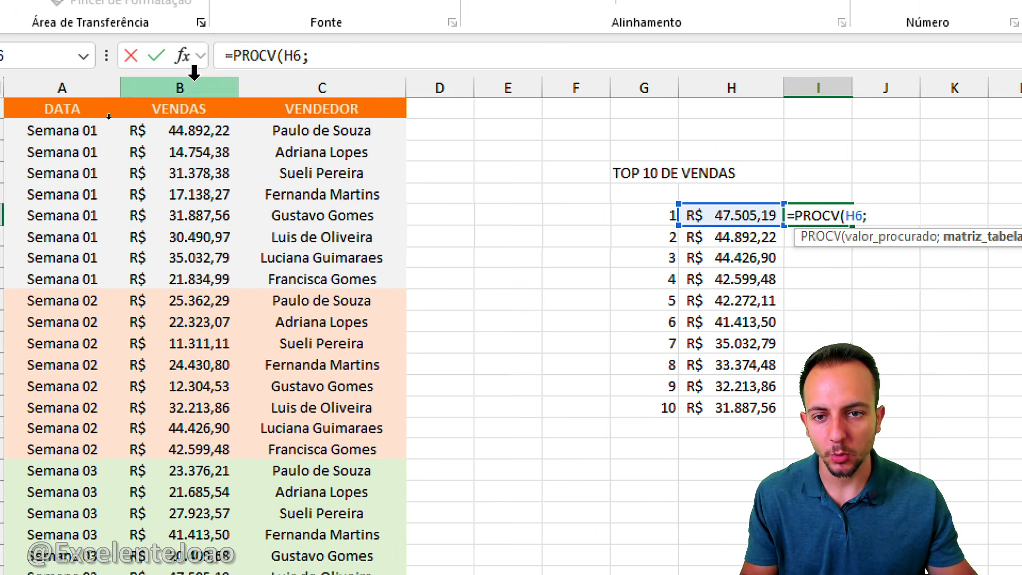
{"action": "left_click_drag", "start_coordinate": [194, 72], "coordinate": [253, 85]}
{"action": "type", "text": ";"}
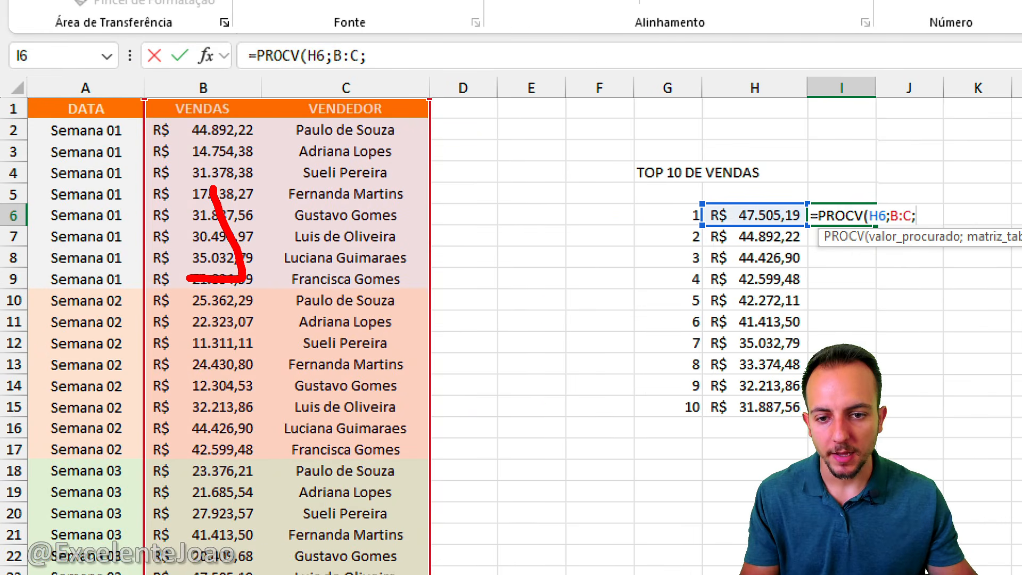
{"action": "mouse_move", "coordinate": [330, 195]}
{"action": "left_mouse_down"}
{"action": "mouse_move", "coordinate": [358, 270]}
{"action": "mouse_move", "coordinate": [383, 256]}
{"action": "left_mouse_up"}
{"action": "mouse_move", "coordinate": [331, 153]}
{"action": "left_mouse_down"}
{"action": "mouse_move", "coordinate": [303, 264]}
{"action": "mouse_move", "coordinate": [293, 181]}
{"action": "left_mouse_up"}
{"action": "key", "text": "Escape"}
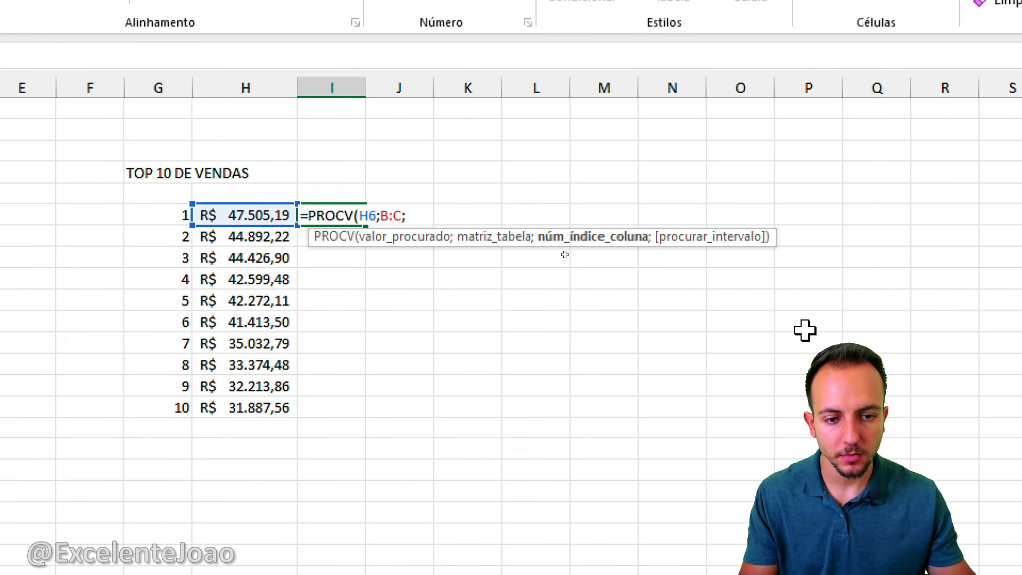
{"action": "type", "text": "2;"}
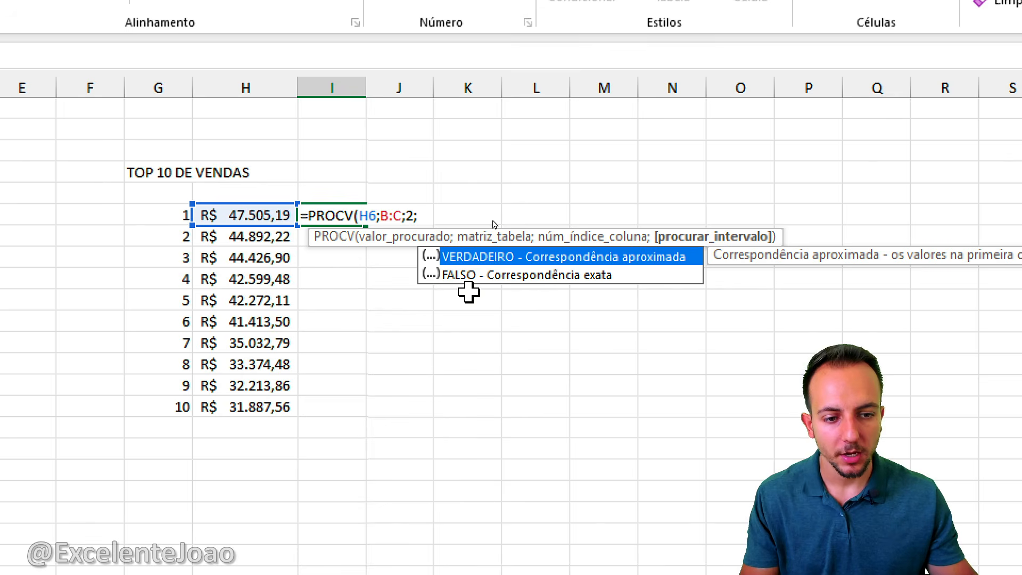
{"action": "double_click", "coordinate": [486, 288]}
{"action": "key", "text": "Return"}
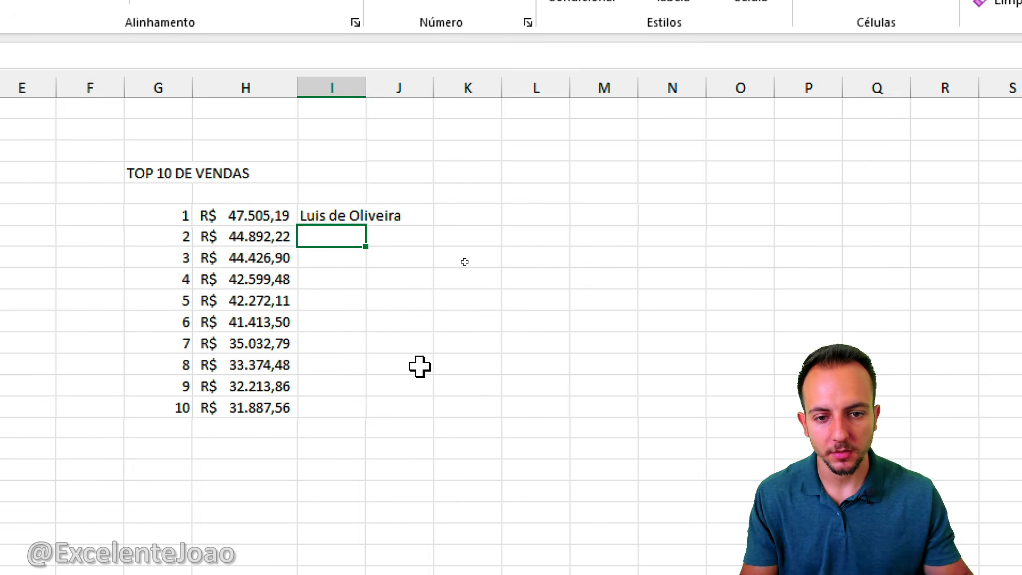
Step: Copy the PROCV formula from I6 down to I15 and autofit column I to the seller names
{"action": "left_click", "coordinate": [342, 213]}
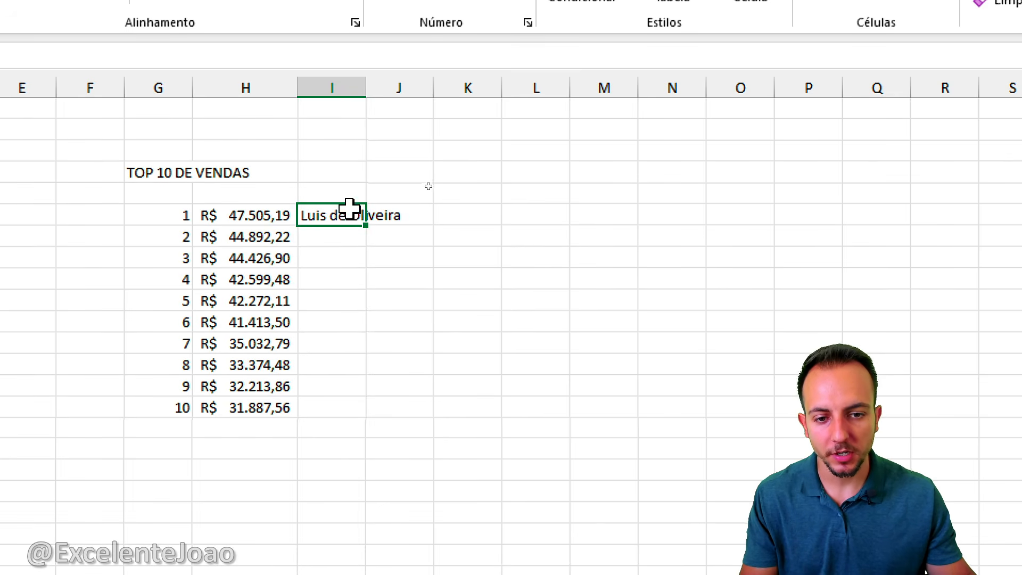
{"action": "left_click_drag", "start_coordinate": [369, 229], "coordinate": [360, 424]}
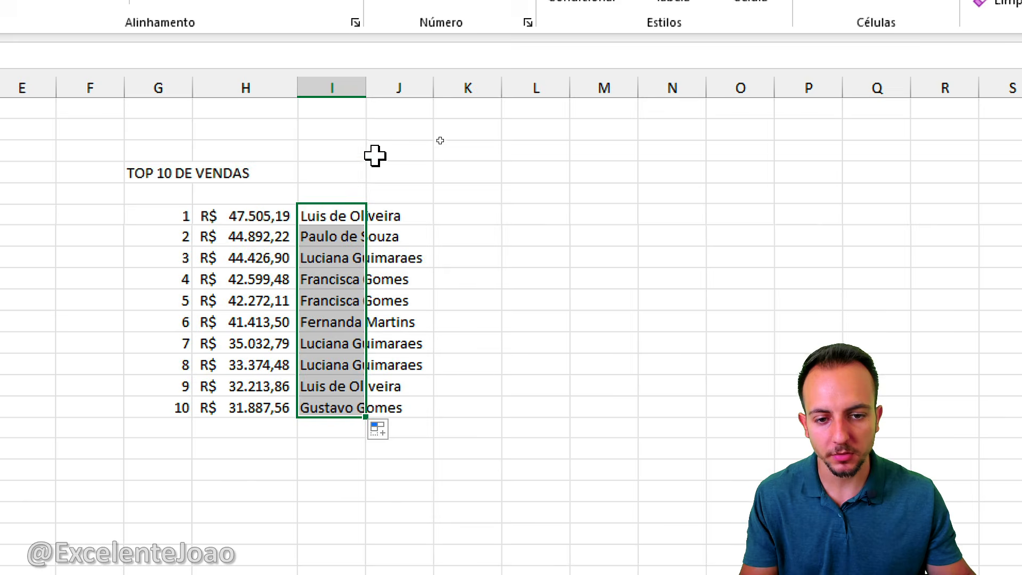
{"action": "double_click", "coordinate": [366, 88]}
{"action": "left_click", "coordinate": [351, 535]}
{"action": "left_click", "coordinate": [165, 571]}
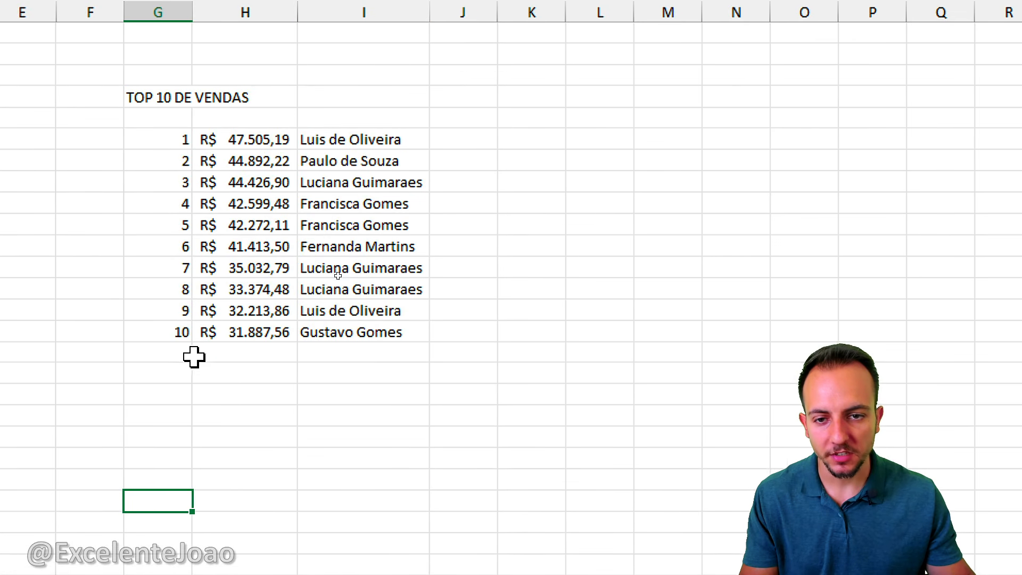
Step: Review the ranking numbers, sales values and seller names in the TOP 10 DE VENDAS list
{"action": "key", "text": "ctrl+2"}
{"action": "left_click_drag", "start_coordinate": [116, 194], "coordinate": [171, 189]}
{"action": "left_click_drag", "start_coordinate": [219, 113], "coordinate": [284, 112]}
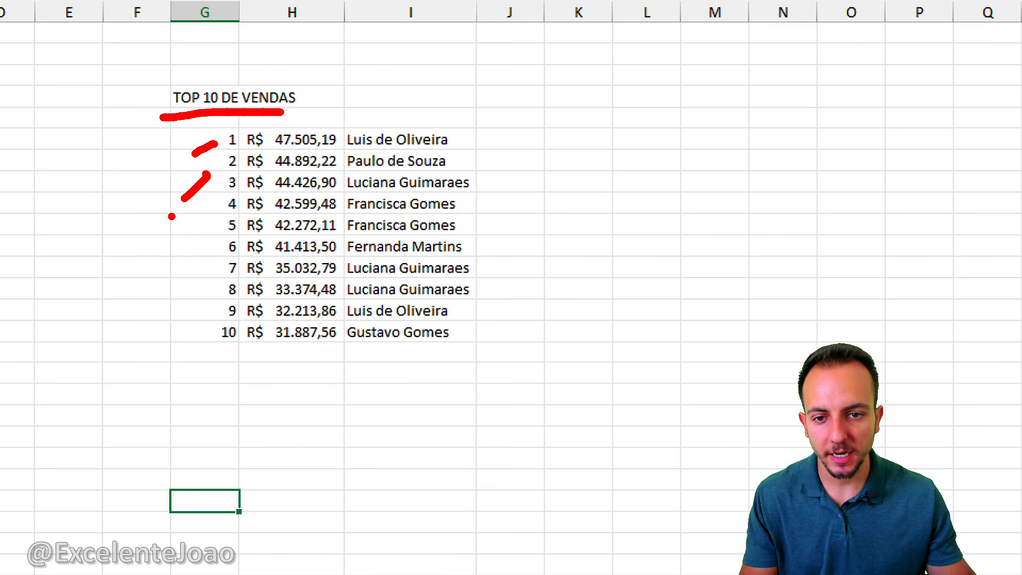
{"action": "key", "text": "ctrl+z"}
{"action": "key", "text": "ctrl+z"}
{"action": "key", "text": "ctrl+z"}
{"action": "key", "text": "ctrl+z"}
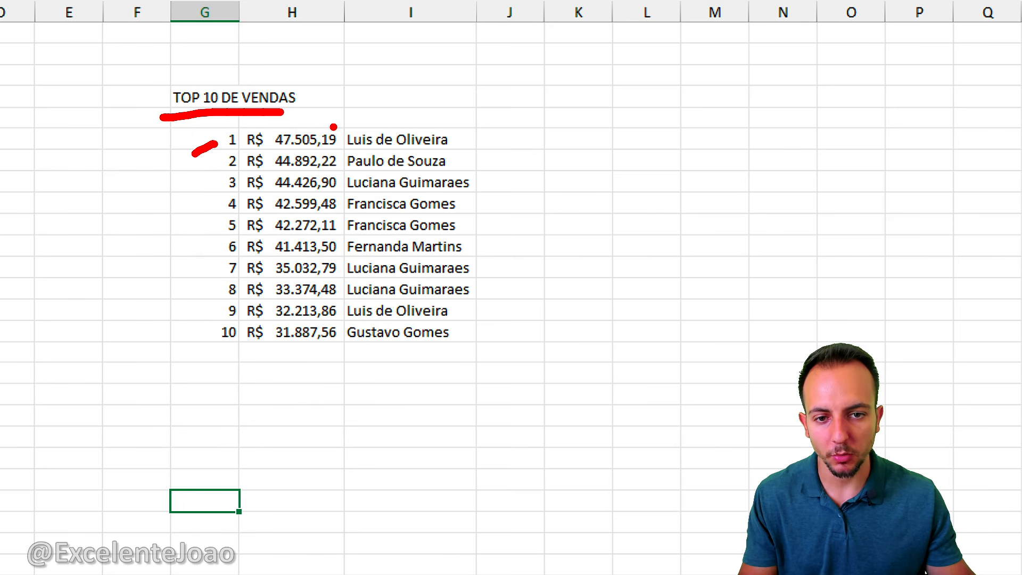
{"action": "left_click_drag", "start_coordinate": [334, 126], "coordinate": [356, 106]}
{"action": "left_click_drag", "start_coordinate": [469, 153], "coordinate": [491, 134]}
{"action": "key", "text": "Escape"}
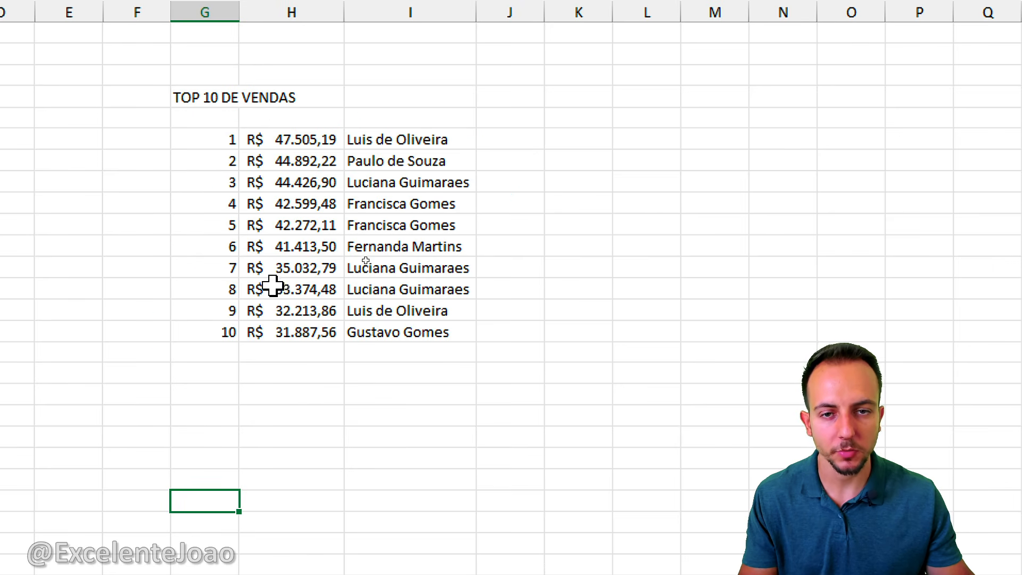
{"action": "key", "text": "ctrl+2"}
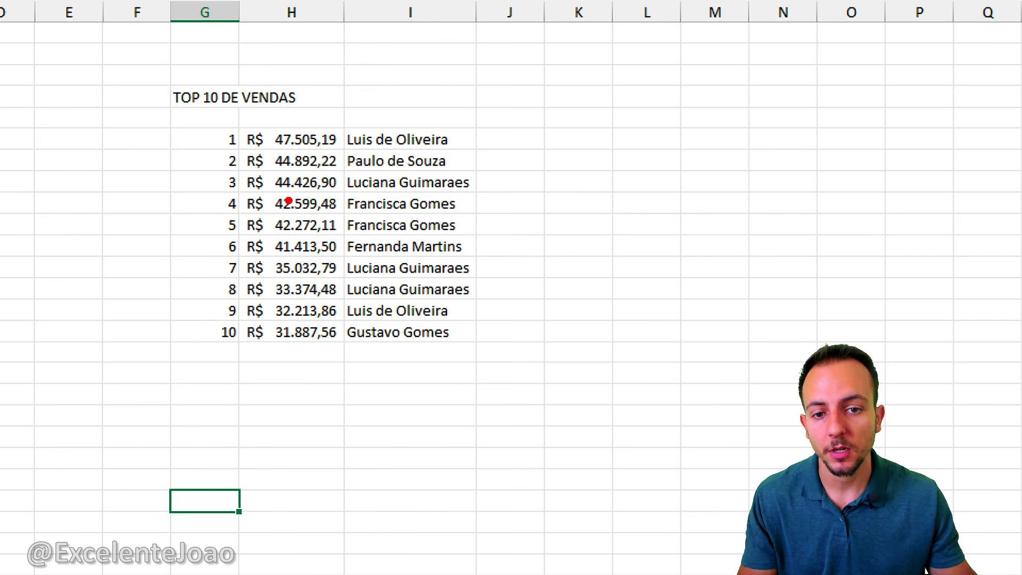
{"action": "left_click_drag", "start_coordinate": [273, 152], "coordinate": [364, 151]}
{"action": "left_click_drag", "start_coordinate": [269, 348], "coordinate": [333, 344]}
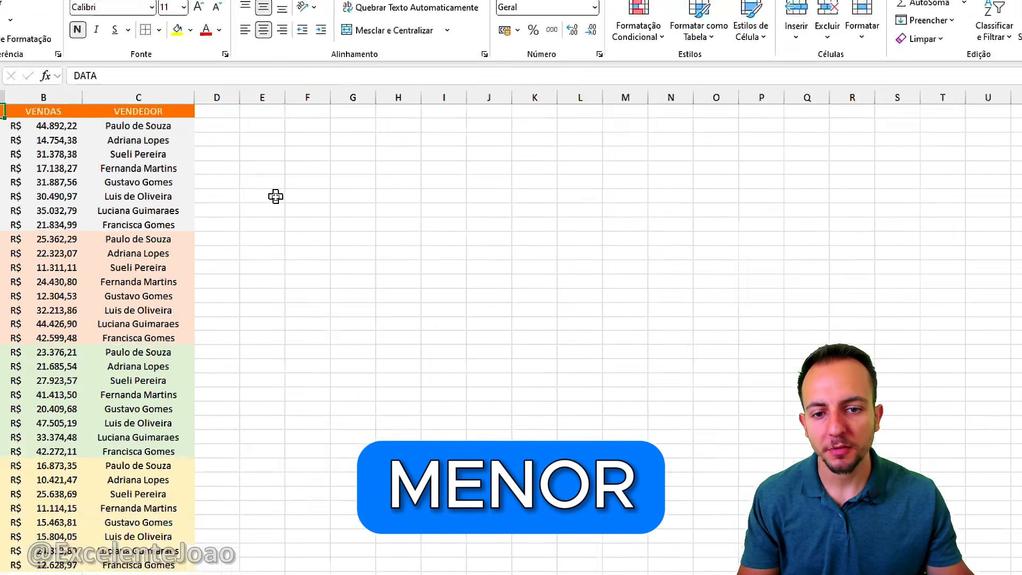
{"action": "left_click", "coordinate": [290, 197]}
{"action": "type", "text": "="}
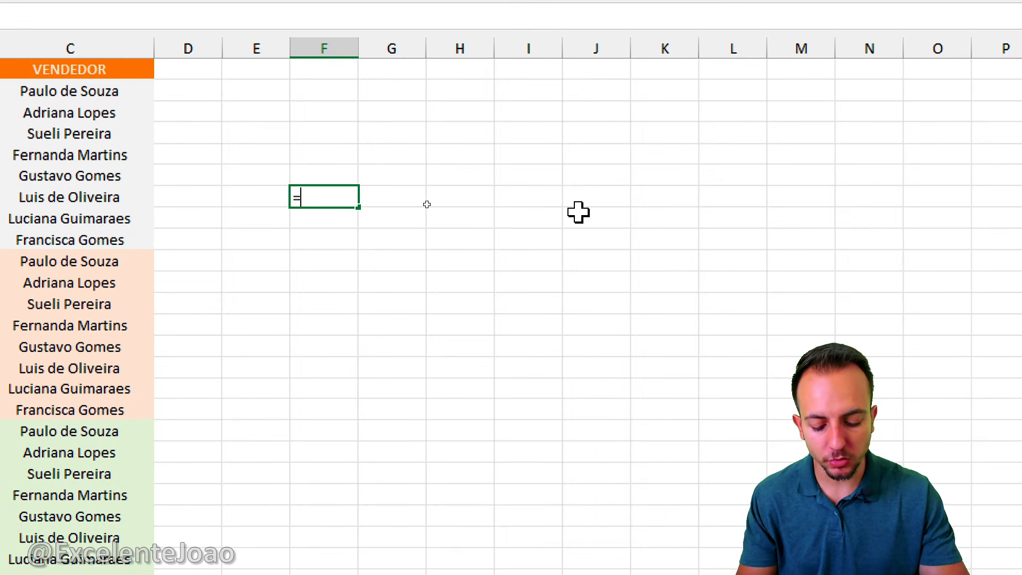
{"action": "type", "text": "MENOR"}
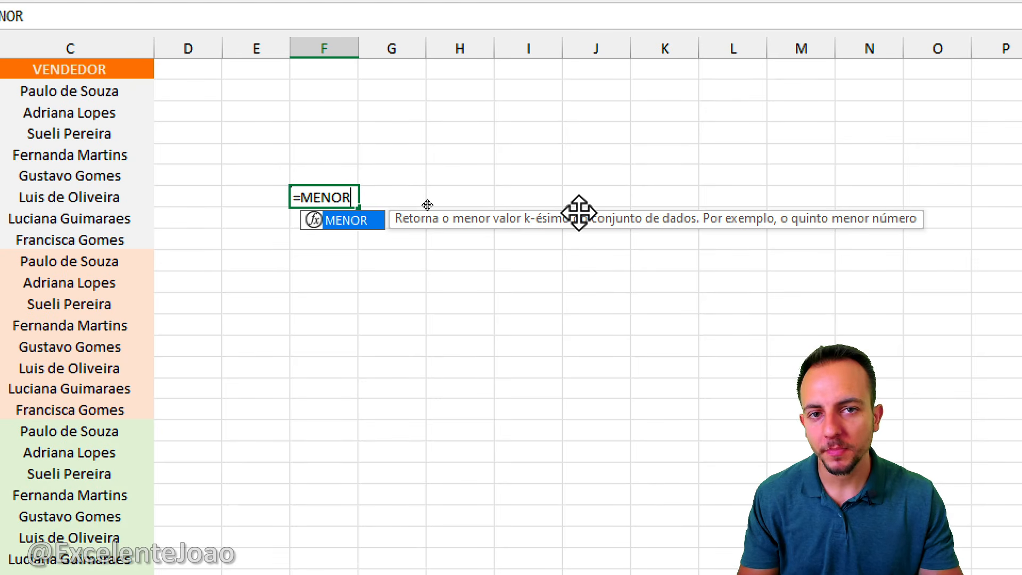
{"action": "key", "text": "Escape"}
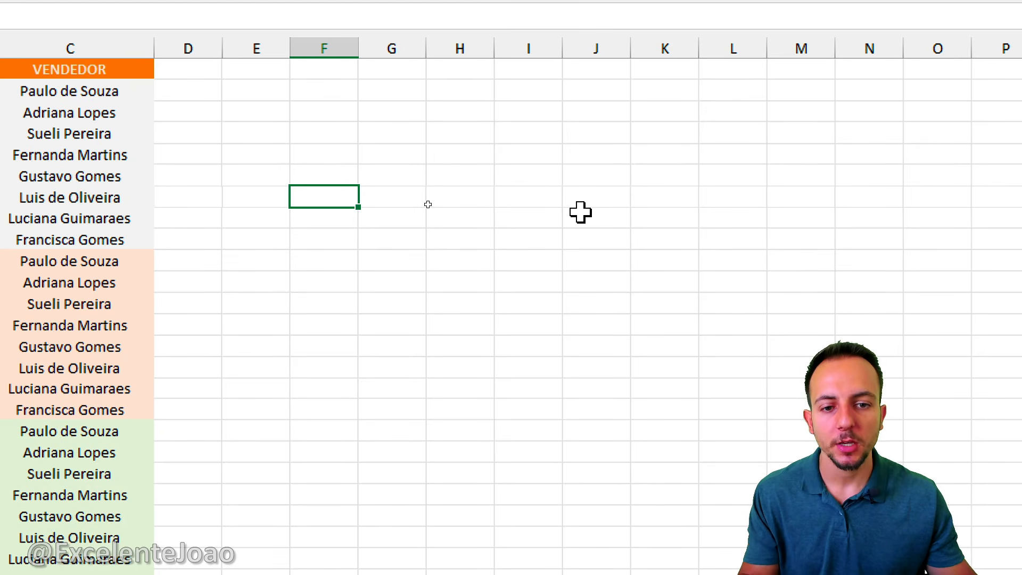
Step: Enter the title 10 MENORES VALORES in G4 of the MENOR sheet, leaving G5 blank beneath it
{"action": "left_click", "coordinate": [391, 137]}
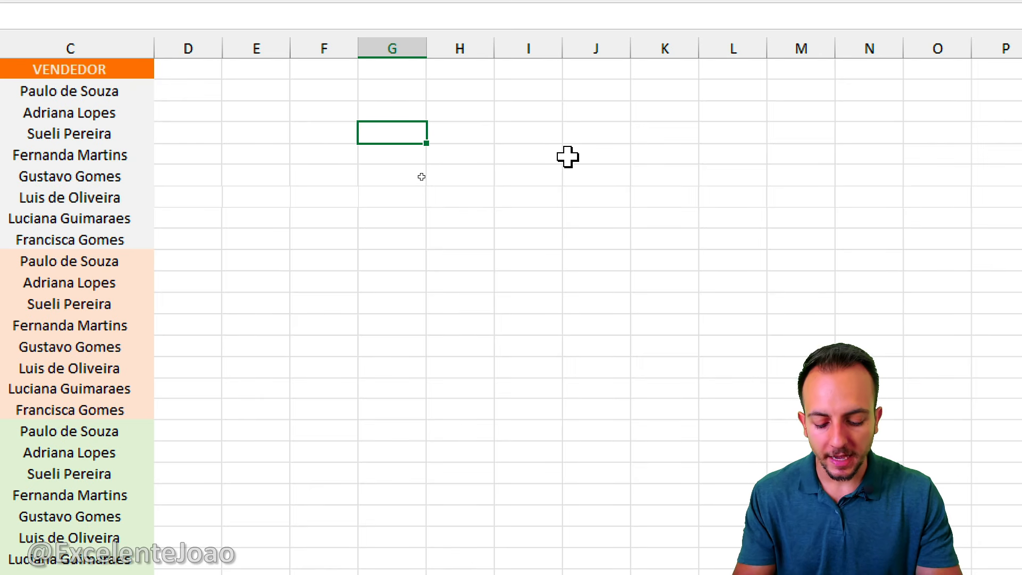
{"action": "type", "text": "10 MENORES V"}
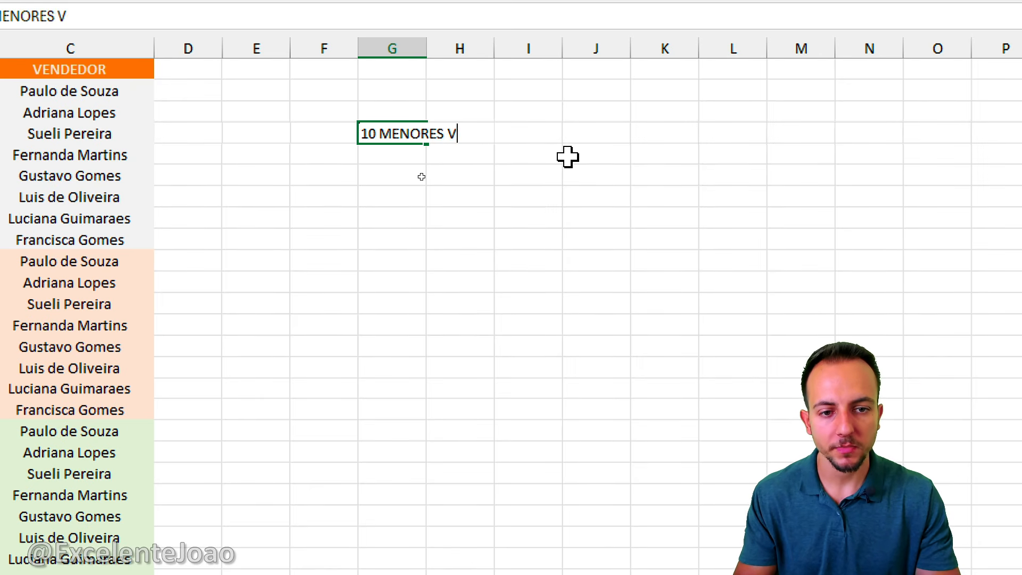
{"action": "type", "text": "ALORES"}
{"action": "key", "text": "Return"}
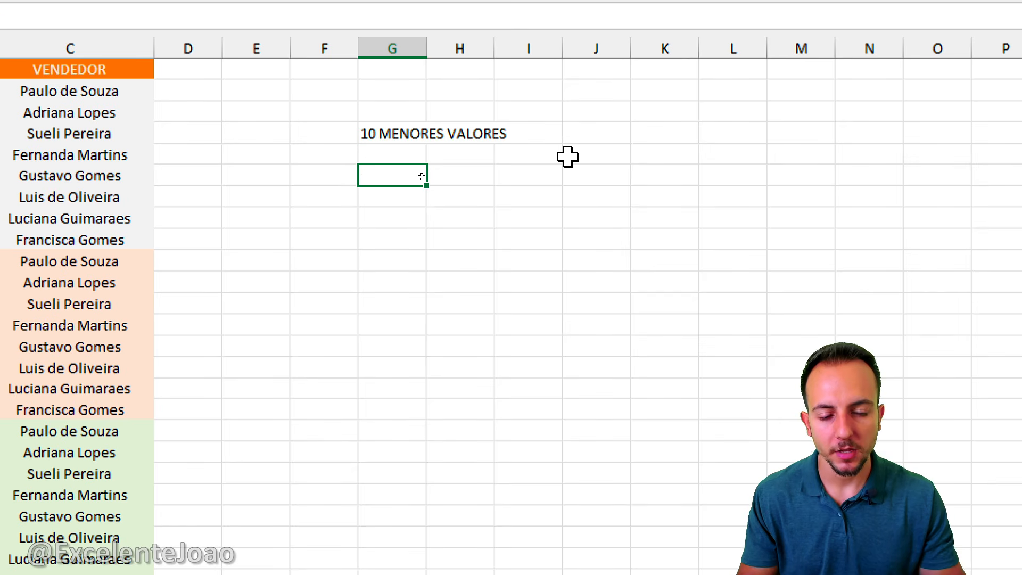
Step: Number the ranking positions from 1 to 10 down cells G6 to G15
{"action": "key", "text": "Return"}
{"action": "type", "text": "2"}
{"action": "key", "text": "Return"}
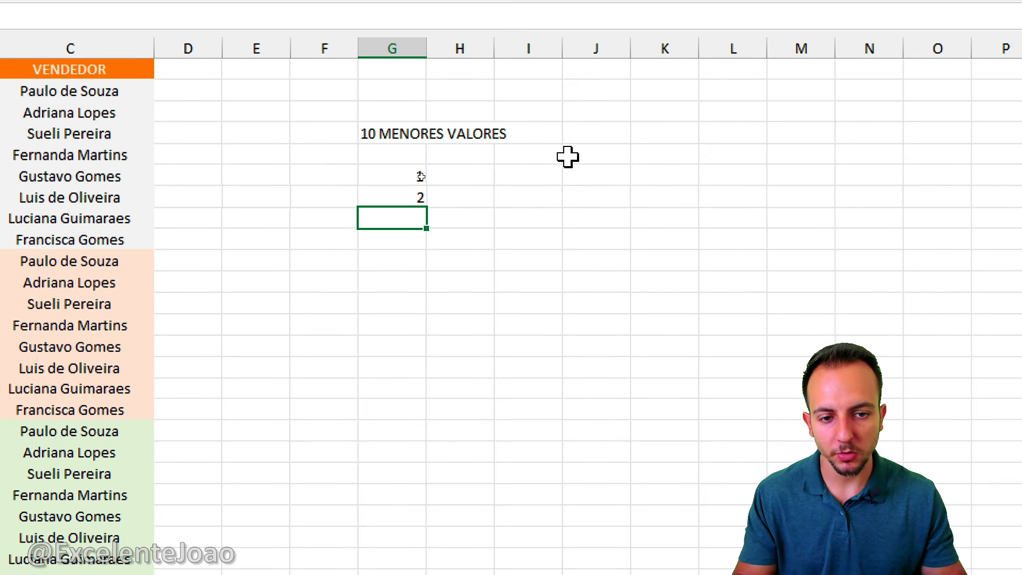
{"action": "type", "text": "3"}
{"action": "key", "text": "Return"}
{"action": "type", "text": "4"}
{"action": "key", "text": "Return"}
{"action": "type", "text": "5"}
{"action": "key", "text": "Return"}
{"action": "type", "text": "6"}
{"action": "key", "text": "Return"}
{"action": "type", "text": "7"}
{"action": "key", "text": "Return"}
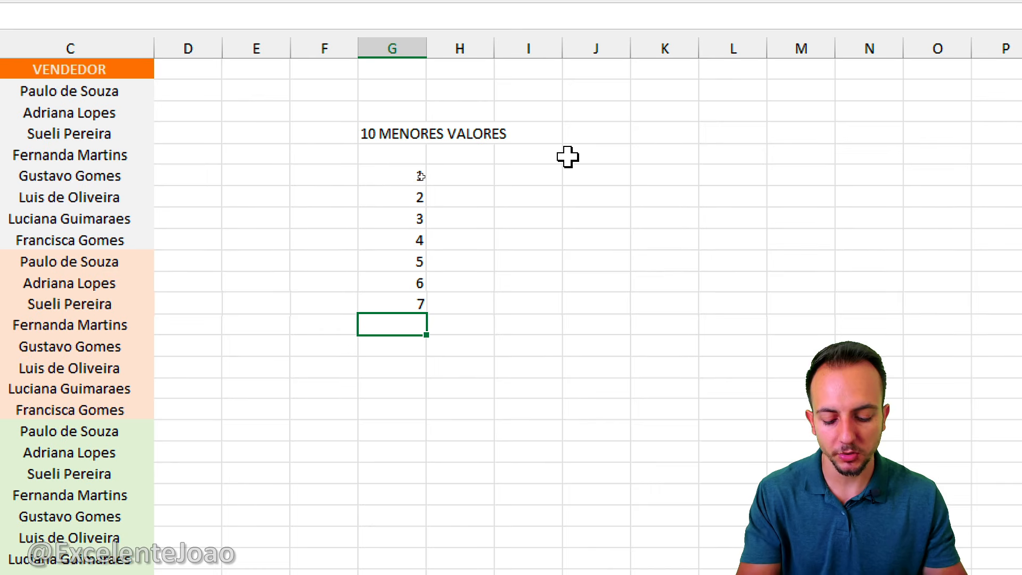
{"action": "type", "text": "8"}
{"action": "key", "text": "Return"}
{"action": "type", "text": "9 10"}
{"action": "key", "text": "Return"}
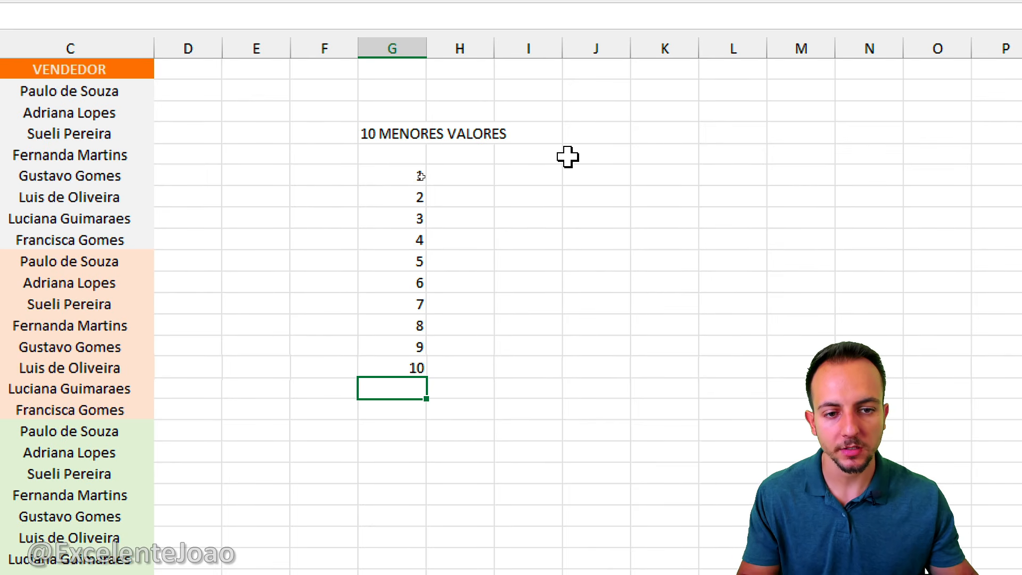
Step: Enter a MENOR formula in H6 using column B as the array and G6 as the k position
{"action": "left_click", "coordinate": [471, 177]}
{"action": "type", "text": "="}
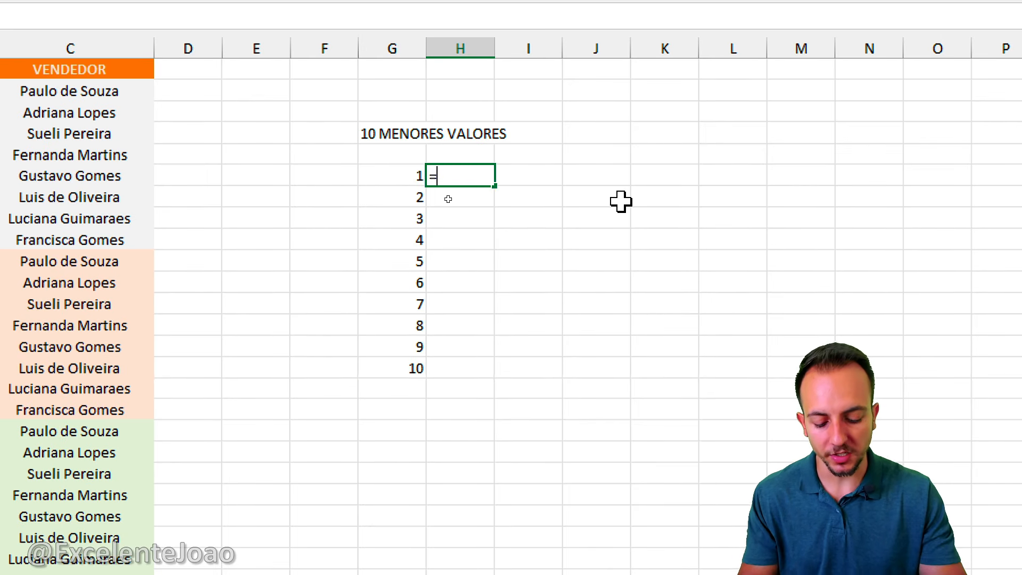
{"action": "type", "text": "MENOR"}
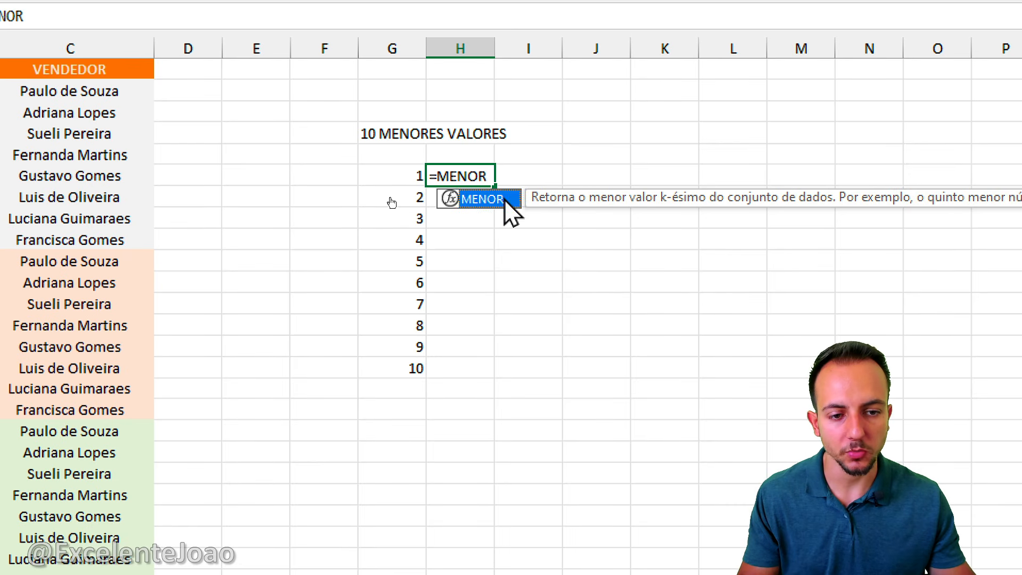
{"action": "double_click", "coordinate": [503, 199]}
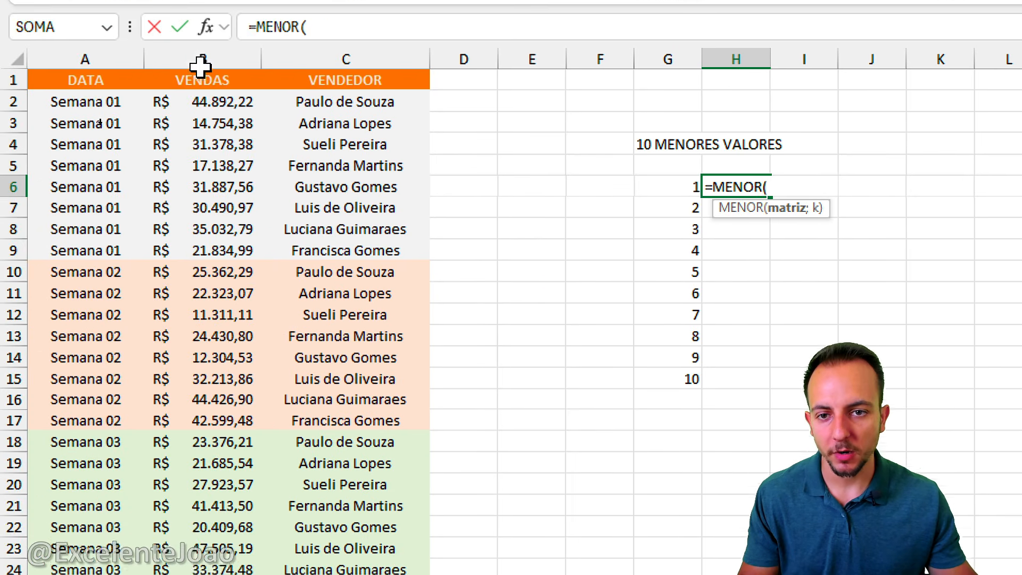
{"action": "left_click", "coordinate": [203, 48]}
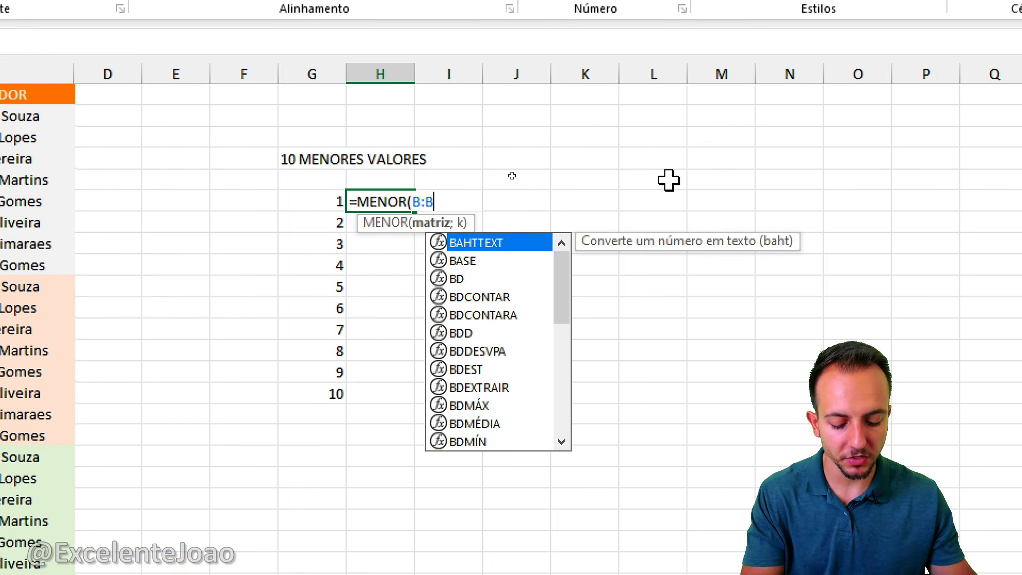
{"action": "type", "text": ";"}
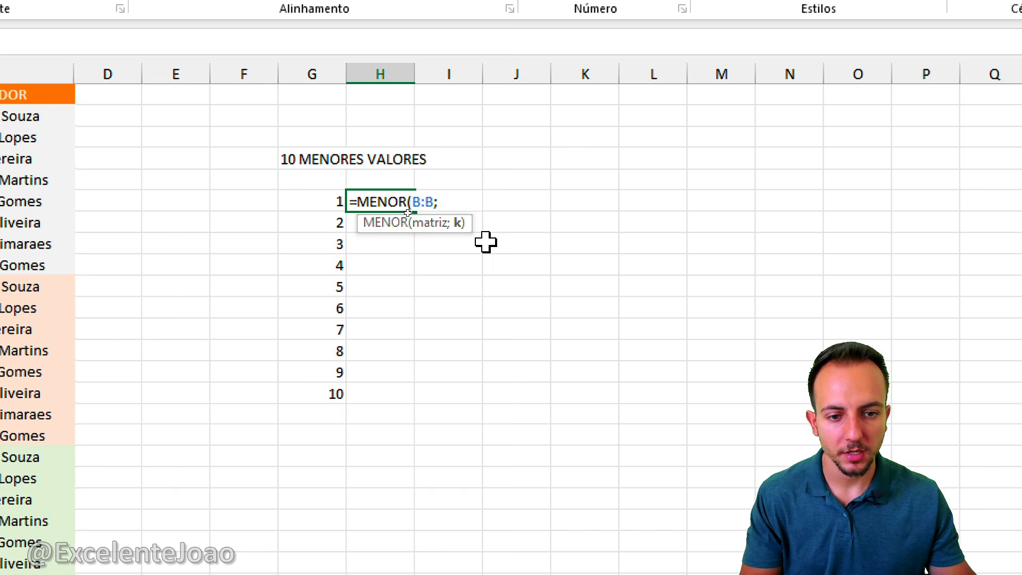
{"action": "left_click", "coordinate": [306, 206]}
{"action": "key", "text": "Return"}
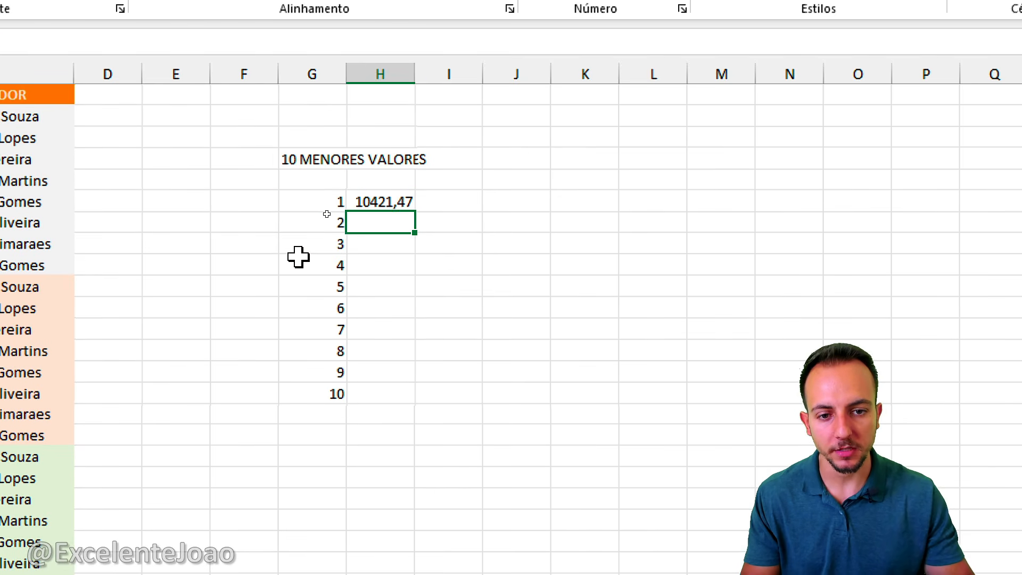
Step: Copy the MENOR formula from H6 down to H15 and format the values as R$ currency
{"action": "left_click", "coordinate": [394, 205]}
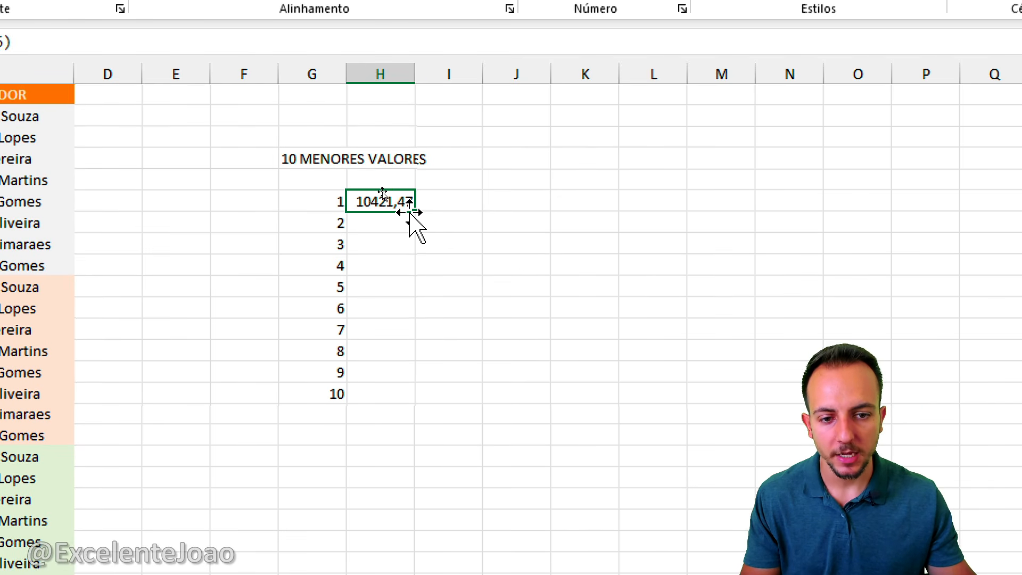
{"action": "left_click_drag", "start_coordinate": [416, 212], "coordinate": [405, 399]}
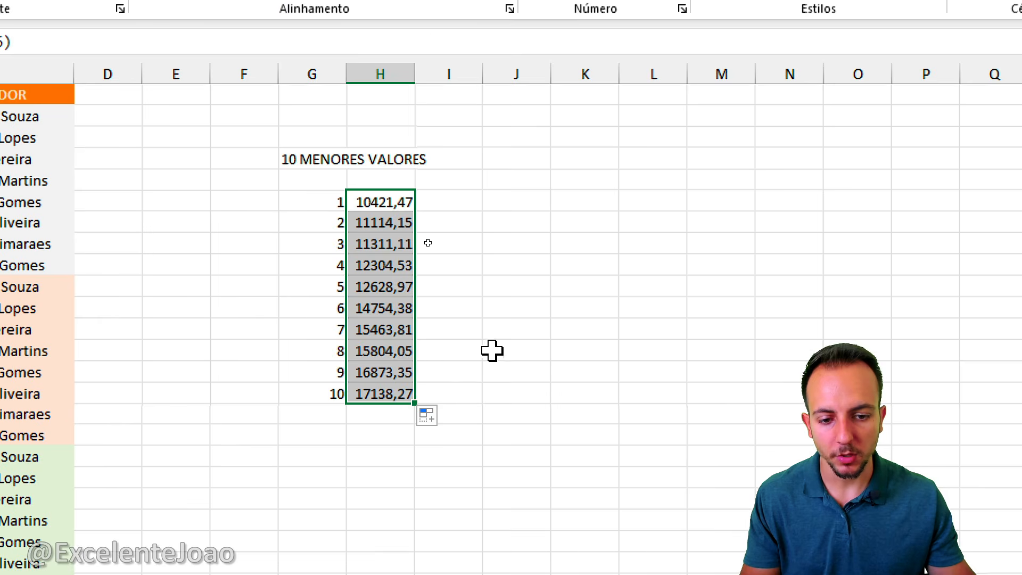
{"action": "left_click", "coordinate": [538, 87]}
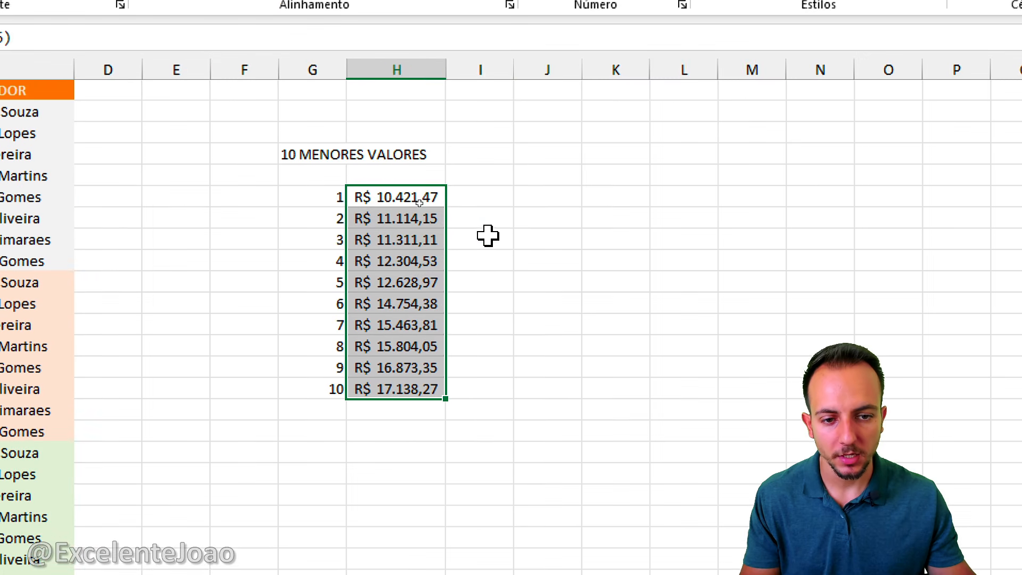
Step: Enter a PROCX formula in I6 that looks up H6 in column B and returns the seller from column C
{"action": "left_click", "coordinate": [469, 317]}
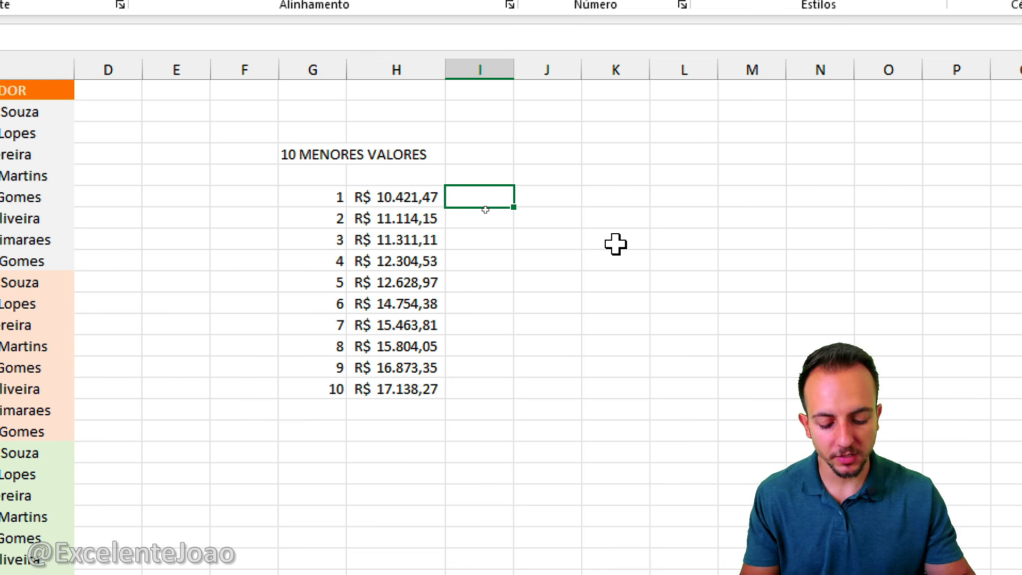
{"action": "type", "text": "="}
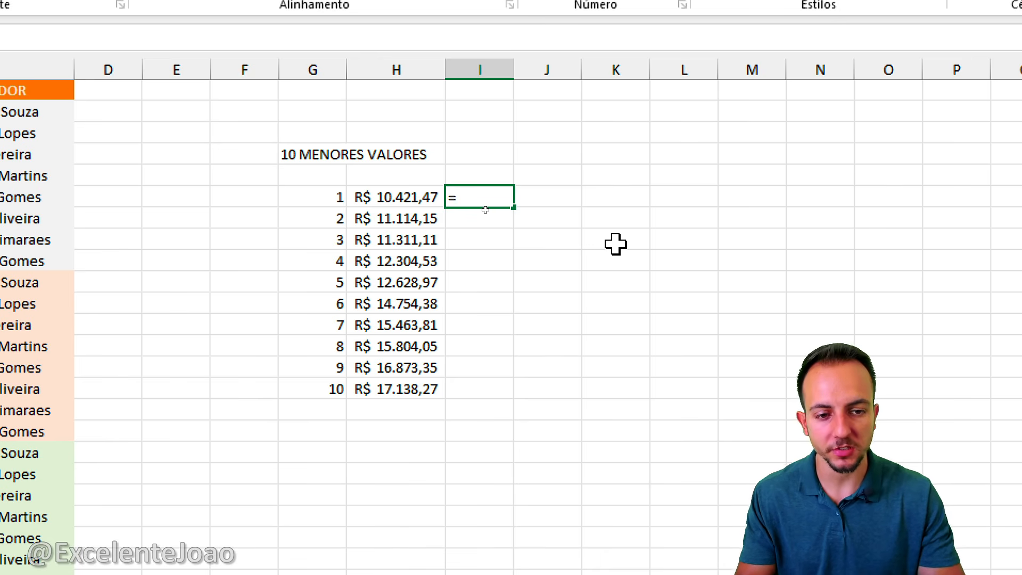
{"action": "type", "text": "PROCX"}
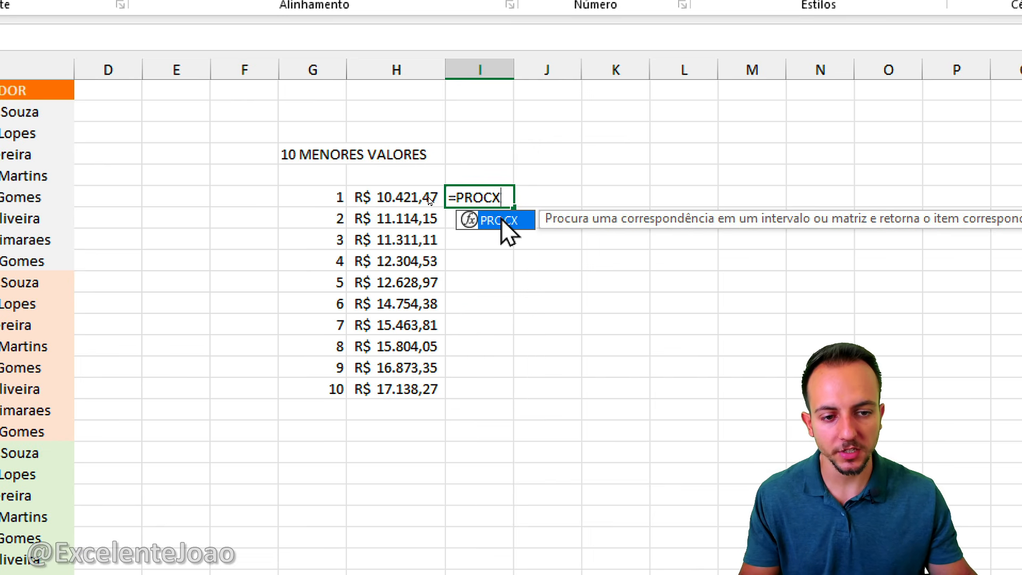
{"action": "double_click", "coordinate": [502, 224]}
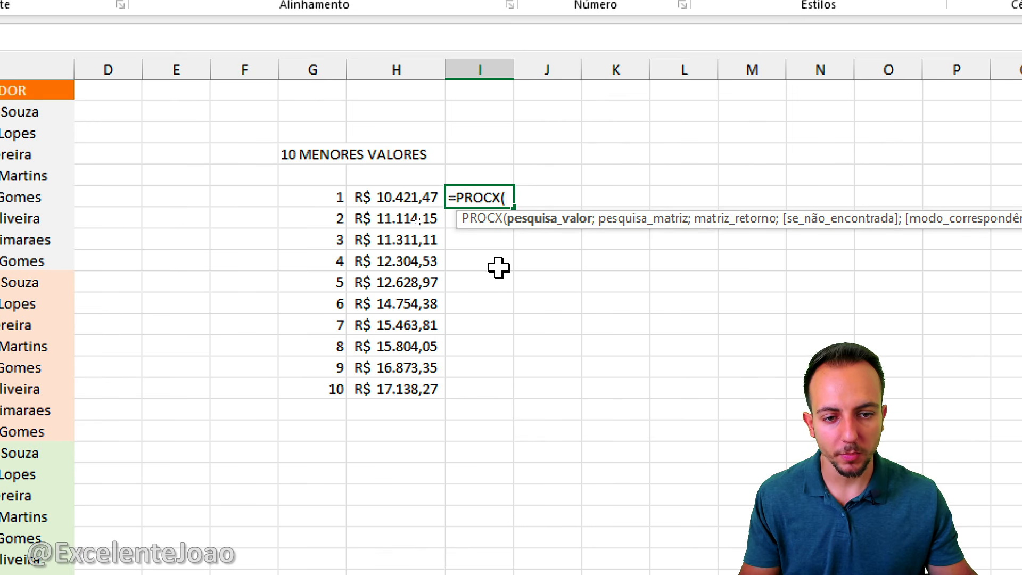
{"action": "left_click", "coordinate": [392, 201]}
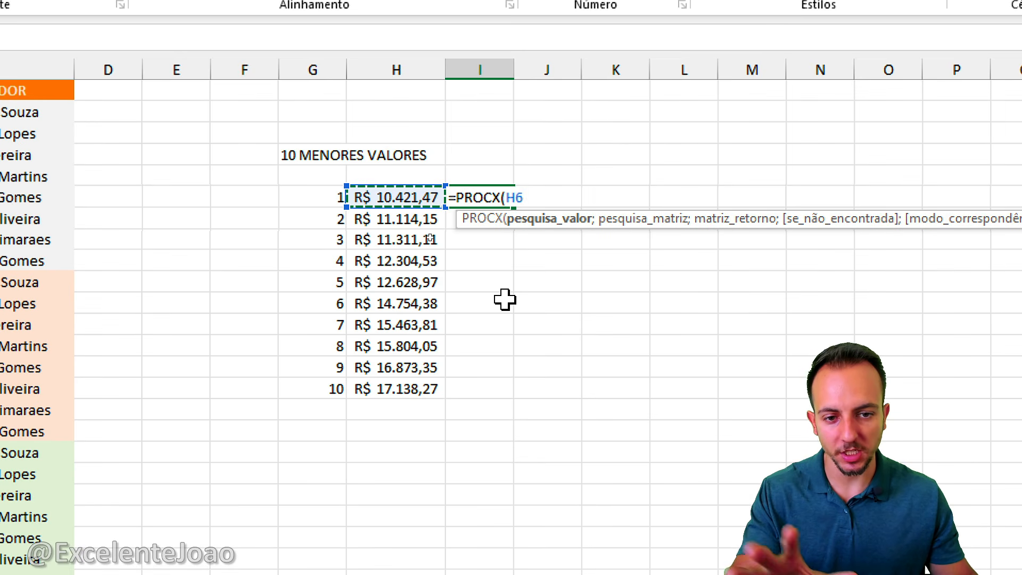
{"action": "type", "text": ";"}
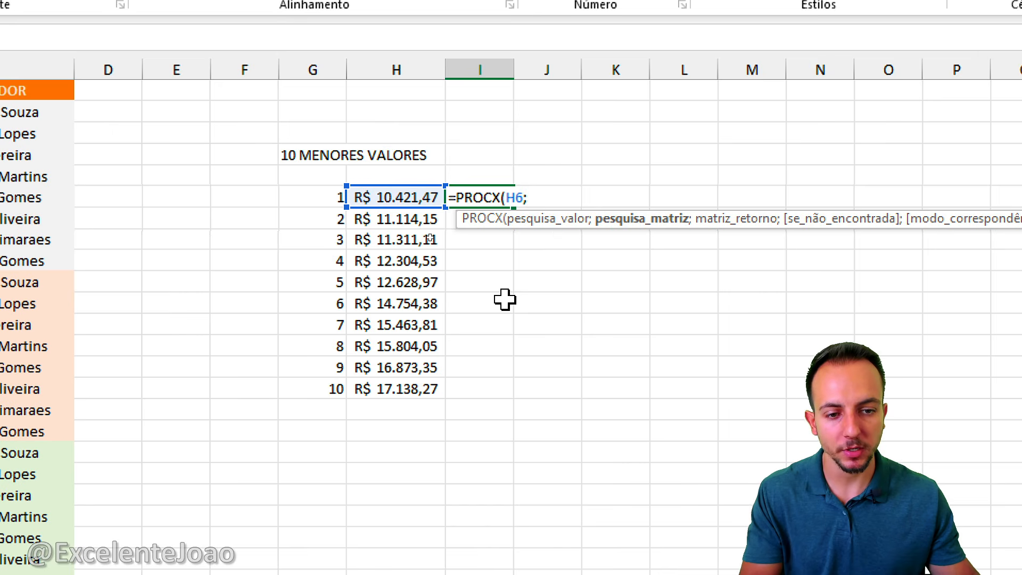
{"action": "left_click", "coordinate": [230, 70]}
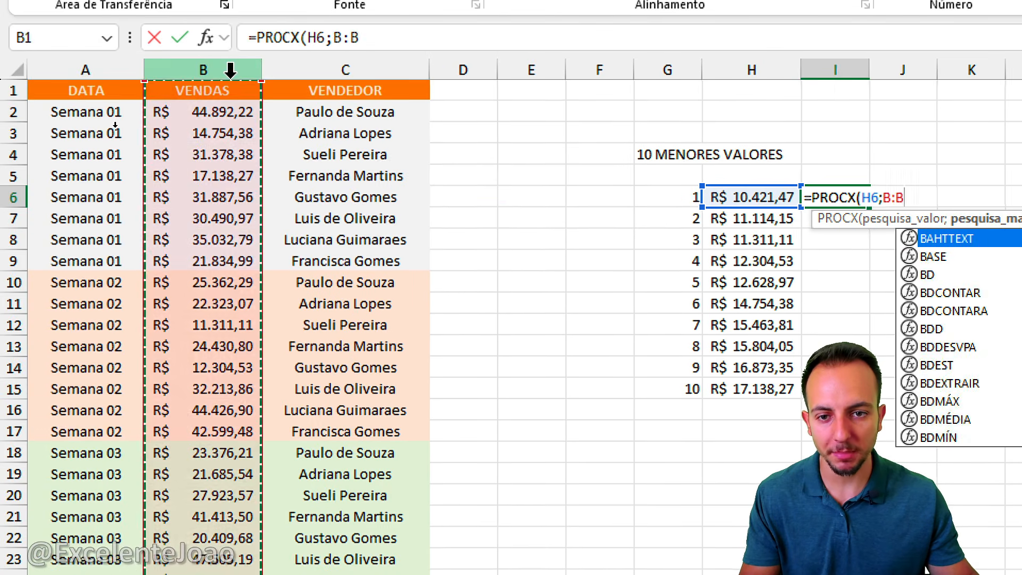
{"action": "type", "text": ";"}
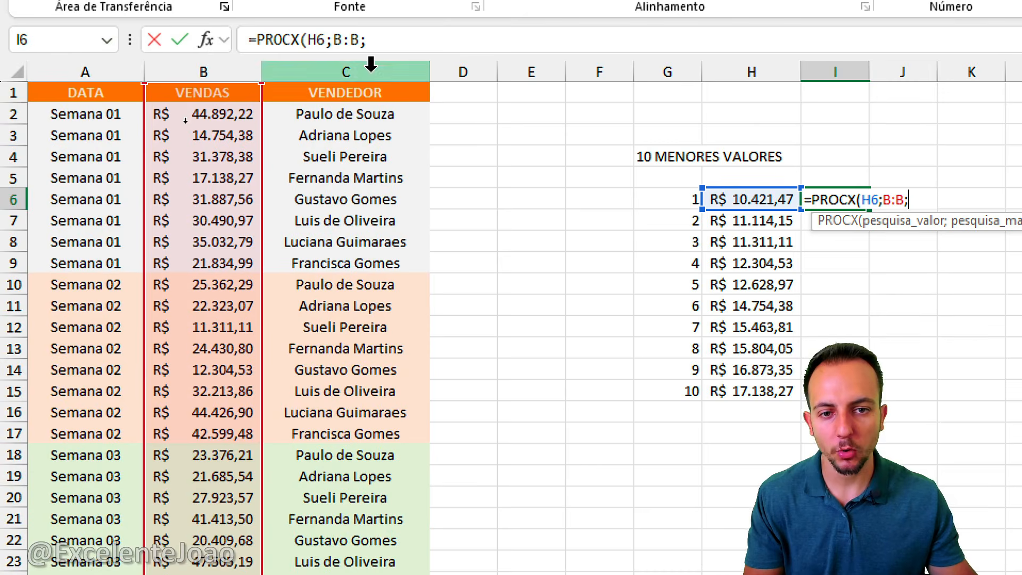
{"action": "left_click", "coordinate": [368, 69]}
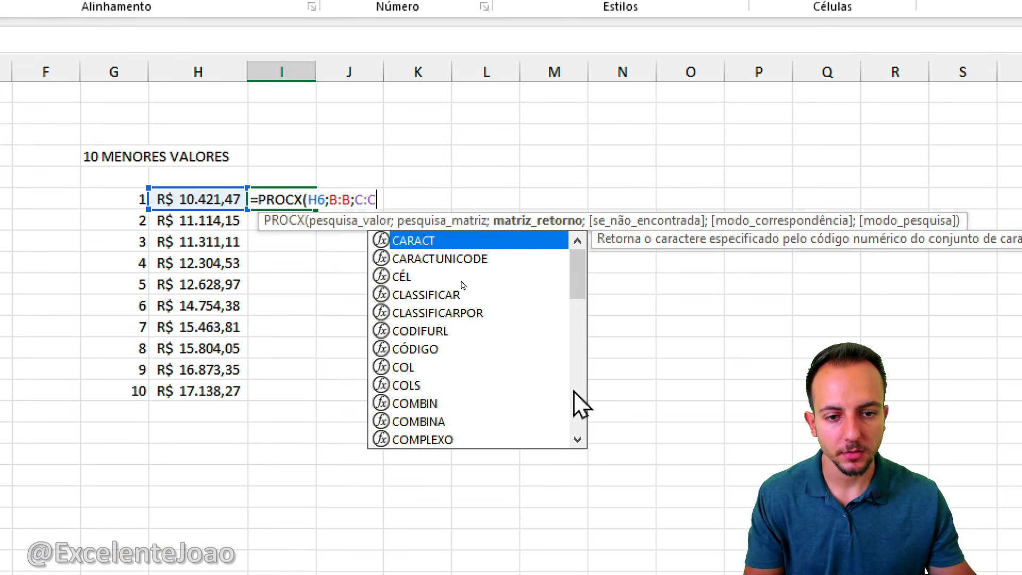
{"action": "key", "text": "Return"}
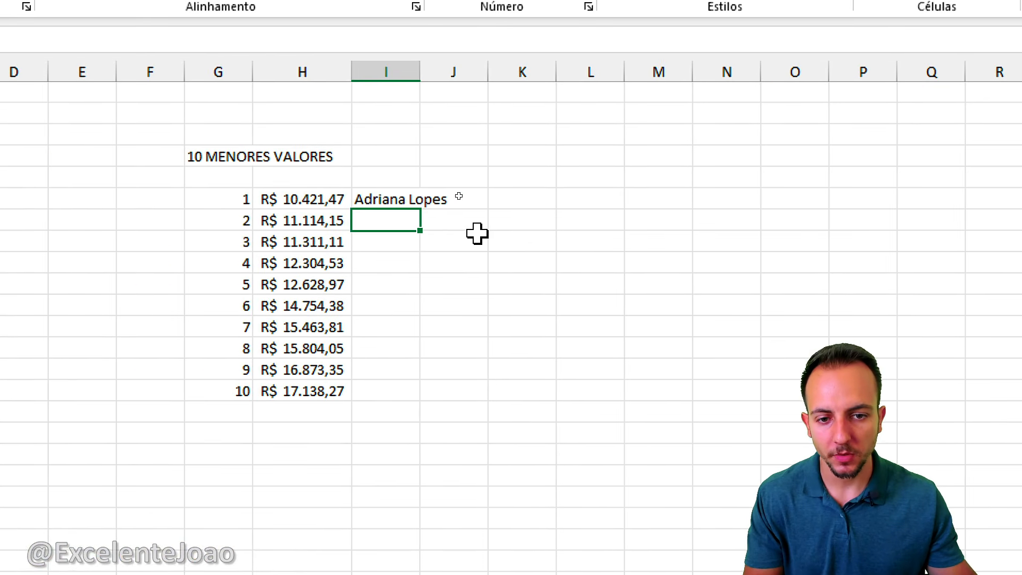
Step: Copy the PROCX formula from I6 down to I15
{"action": "left_click", "coordinate": [414, 201]}
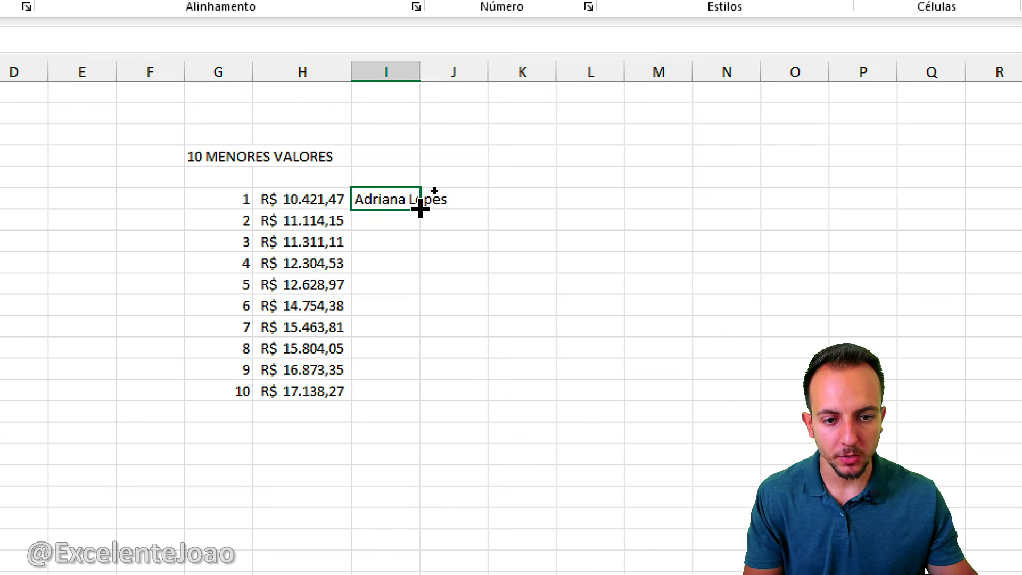
{"action": "left_click_drag", "start_coordinate": [421, 209], "coordinate": [404, 392]}
{"action": "left_click", "coordinate": [515, 300]}
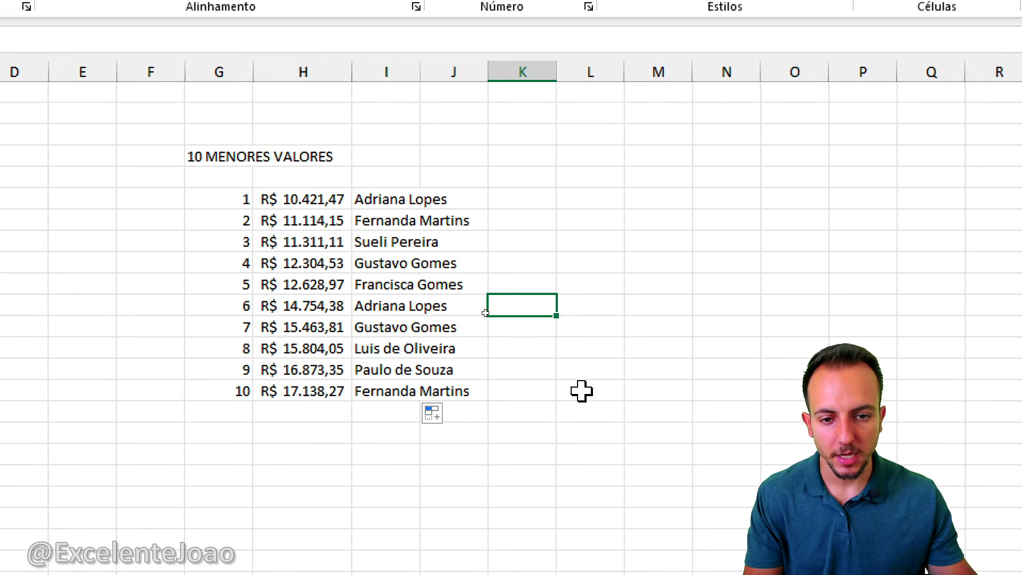
Step: Review the title, ranking positions, sales values and seller names in the 10 MENORES VALORES list
{"action": "left_click", "coordinate": [305, 518]}
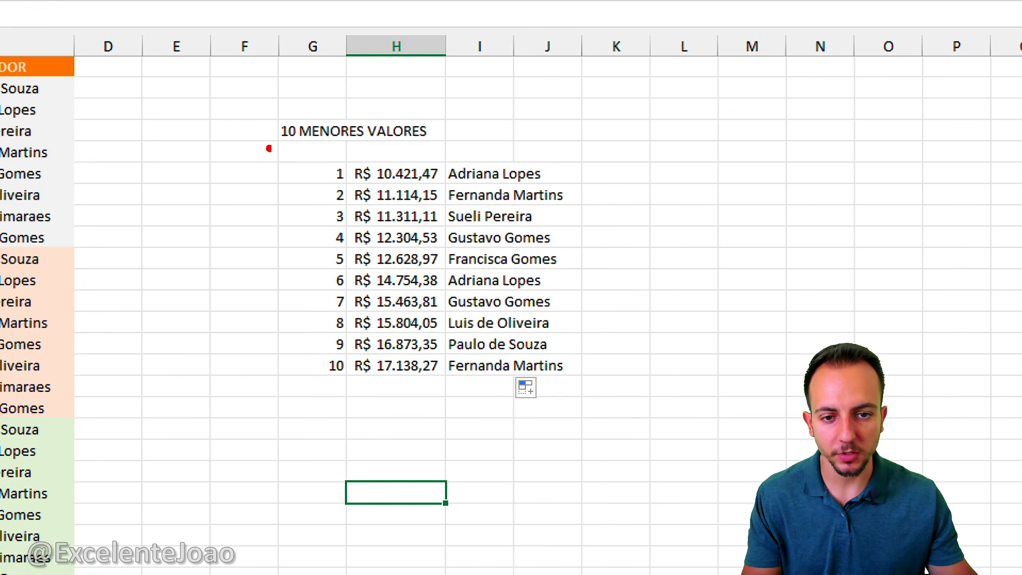
{"action": "left_click_drag", "start_coordinate": [269, 148], "coordinate": [484, 156]}
{"action": "left_click_drag", "start_coordinate": [326, 177], "coordinate": [274, 179]}
{"action": "left_click_drag", "start_coordinate": [318, 367], "coordinate": [288, 367]}
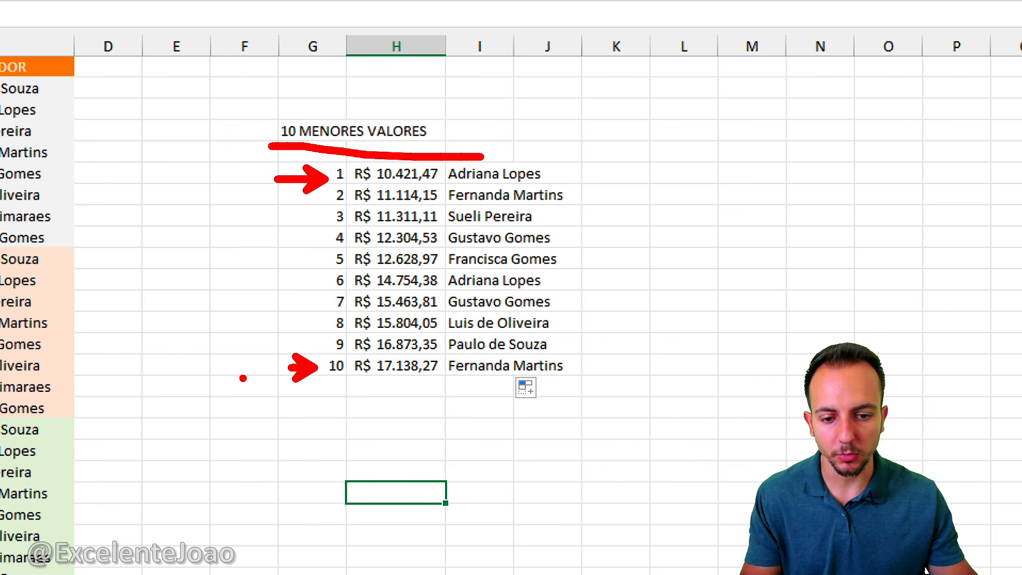
{"action": "left_click_drag", "start_coordinate": [366, 186], "coordinate": [475, 187]}
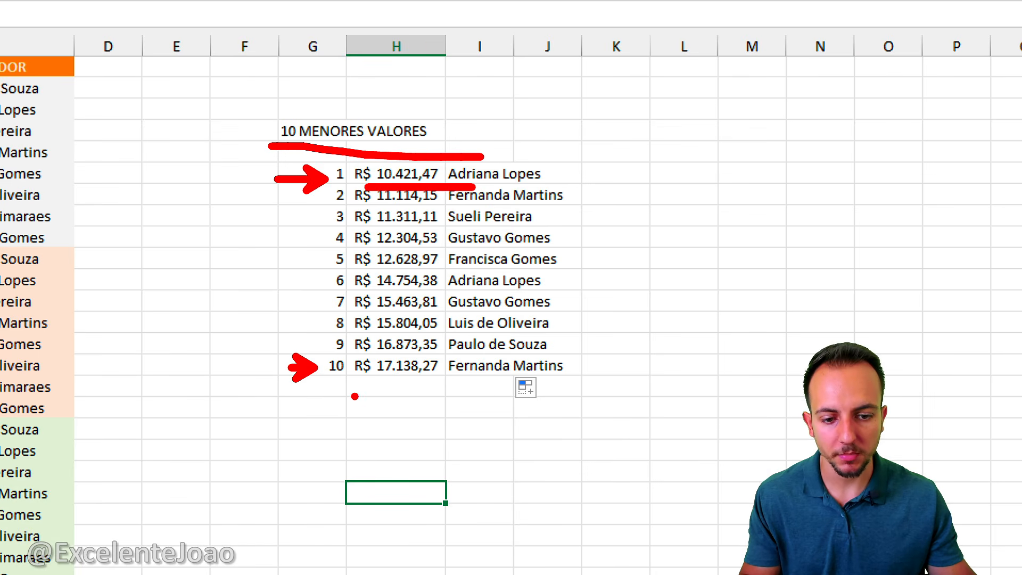
{"action": "mouse_move", "coordinate": [355, 396]}
{"action": "left_mouse_down"}
{"action": "mouse_move", "coordinate": [447, 396]}
{"action": "mouse_move", "coordinate": [523, 314]}
{"action": "mouse_move", "coordinate": [567, 218]}
{"action": "left_mouse_up"}
{"action": "key", "text": "Escape"}
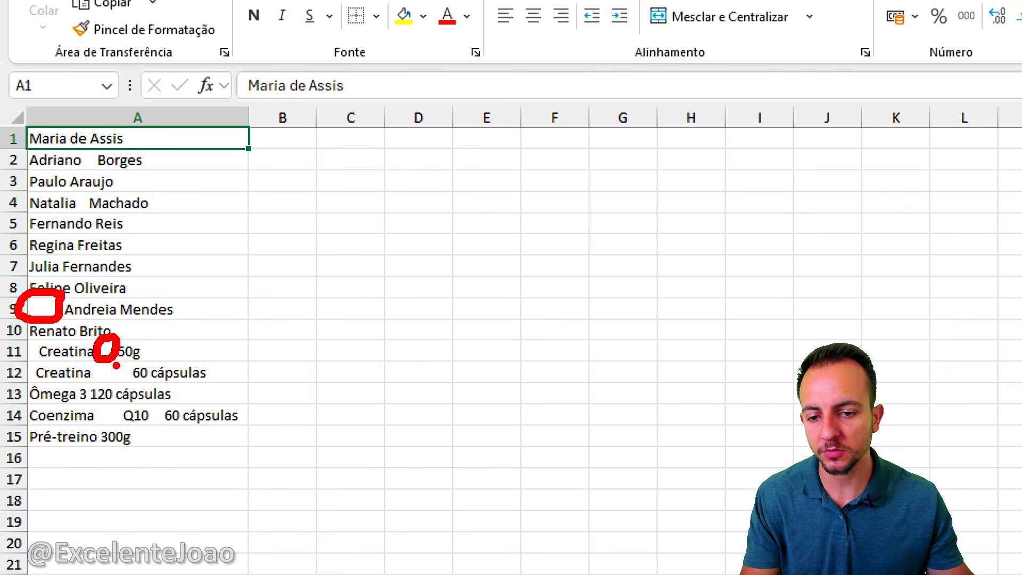
Step: Inspect the column A texts for extra spaces, opening A1 to check for blanks around and between the words
{"action": "left_click_drag", "start_coordinate": [116, 366], "coordinate": [139, 376]}
{"action": "key", "text": "Escape"}
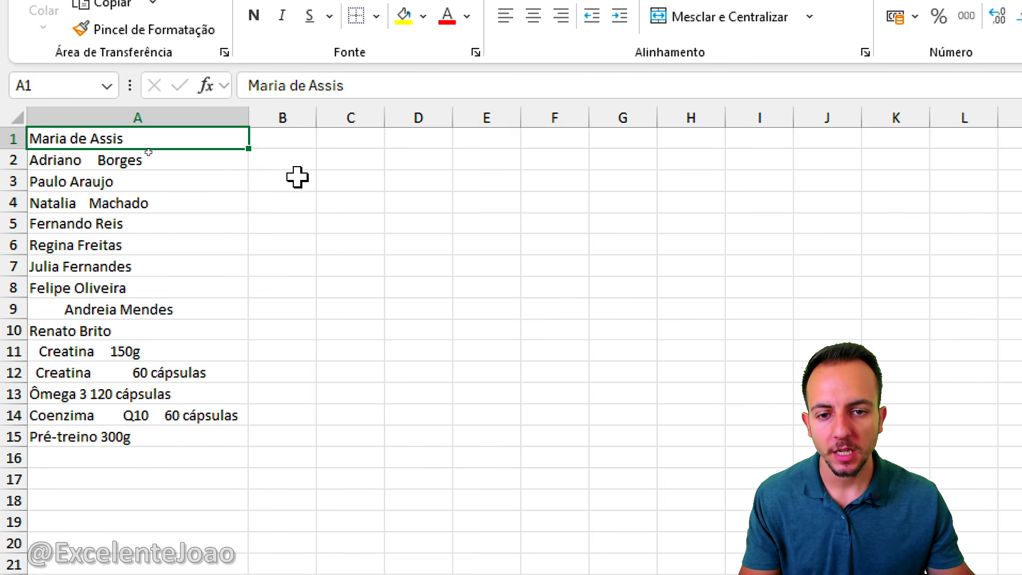
{"action": "left_click", "coordinate": [301, 137]}
{"action": "double_click", "coordinate": [185, 138]}
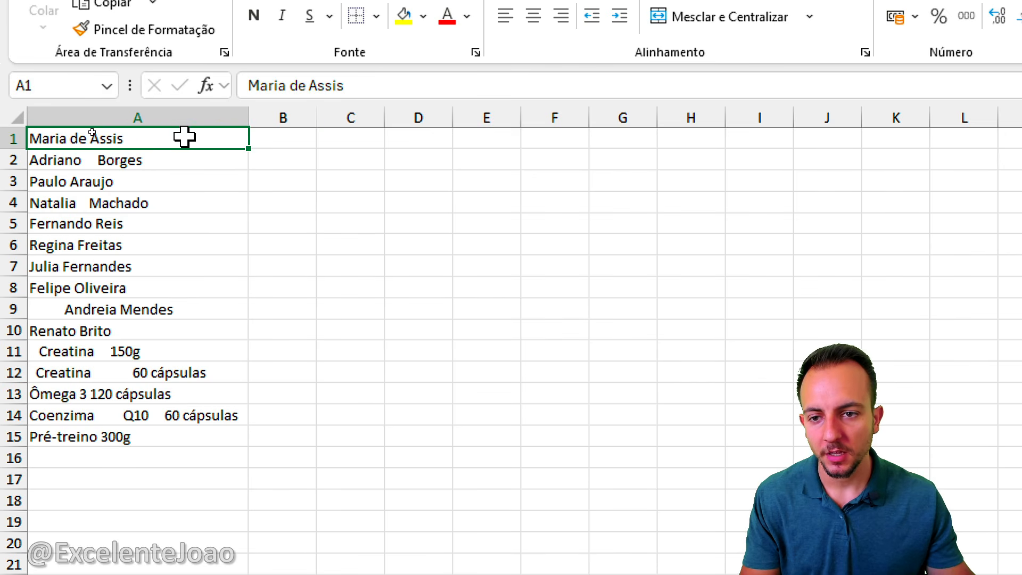
{"action": "left_click_drag", "start_coordinate": [189, 138], "coordinate": [126, 191]}
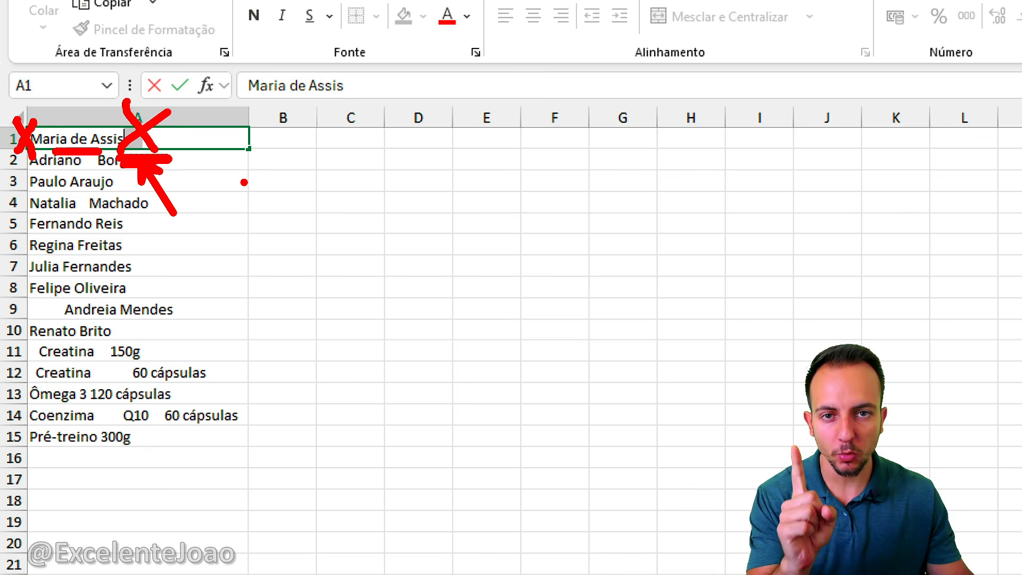
{"action": "key", "text": "Escape"}
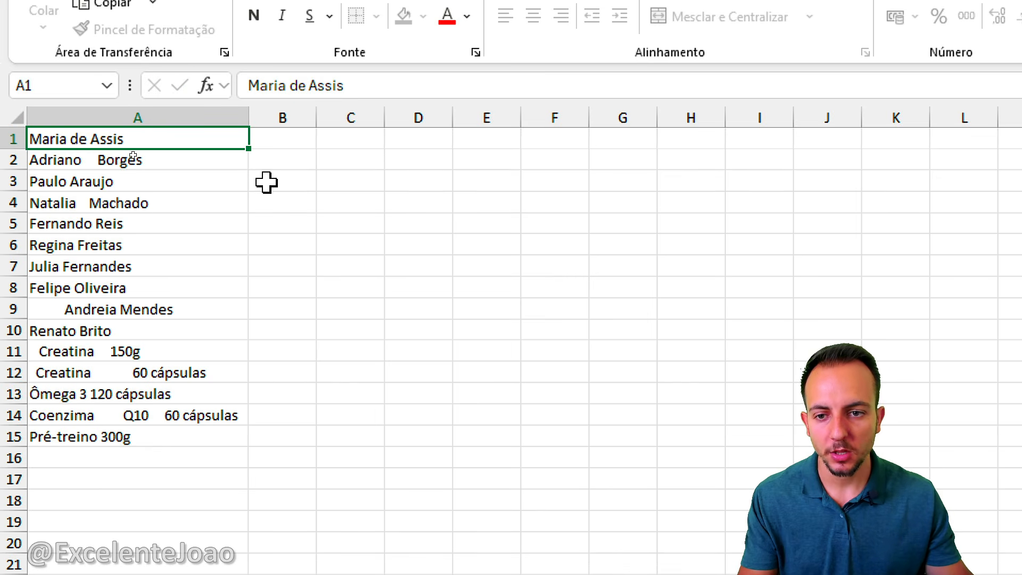
{"action": "key", "text": "Escape"}
Step: Enter an ARRUMAR formula in B1 that removes the extra spaces from the text in A1
{"action": "left_click", "coordinate": [291, 138]}
{"action": "type", "text": "="}
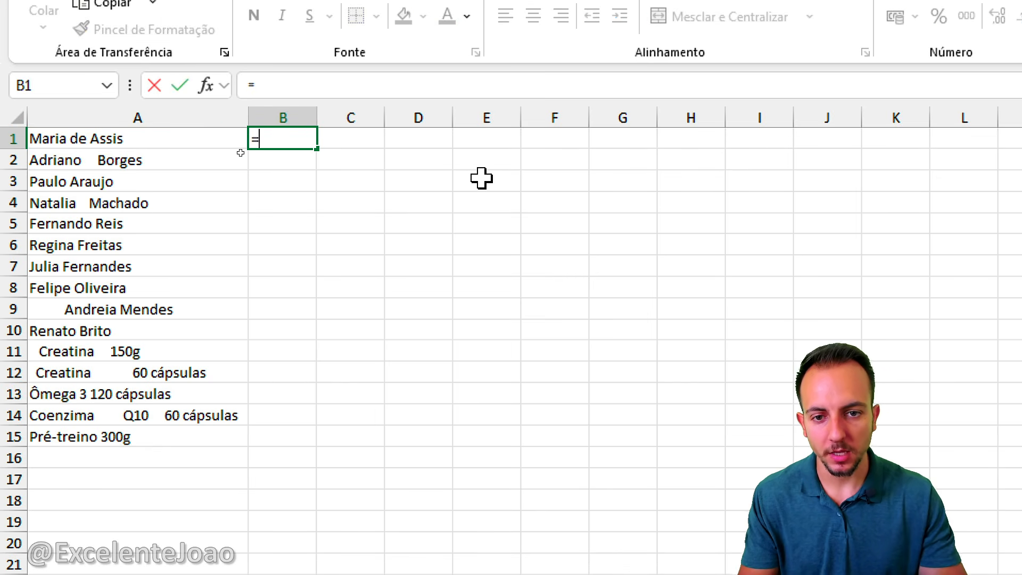
{"action": "type", "text": "arru"}
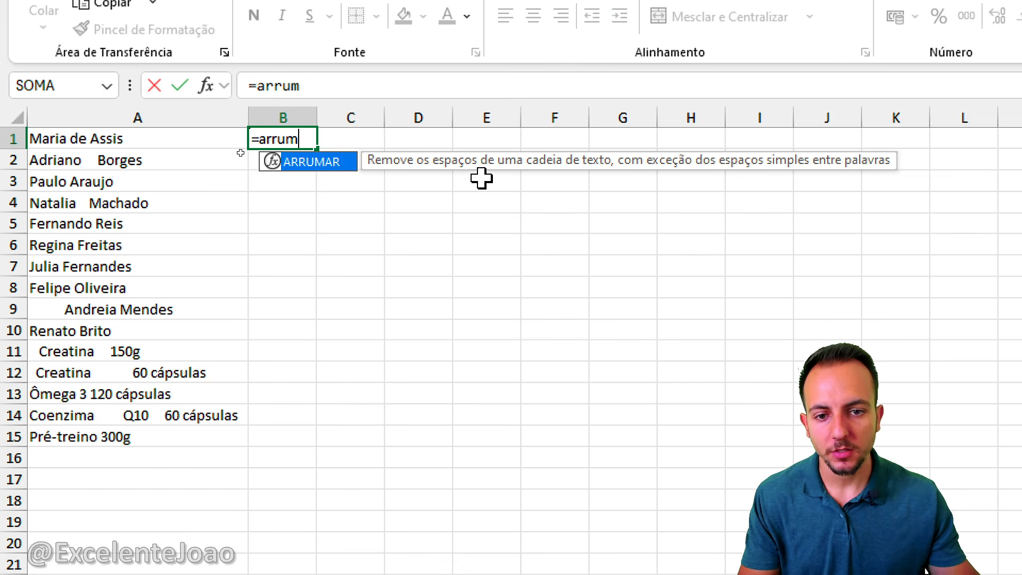
{"action": "type", "text": "m"}
{"action": "double_click", "coordinate": [319, 162]}
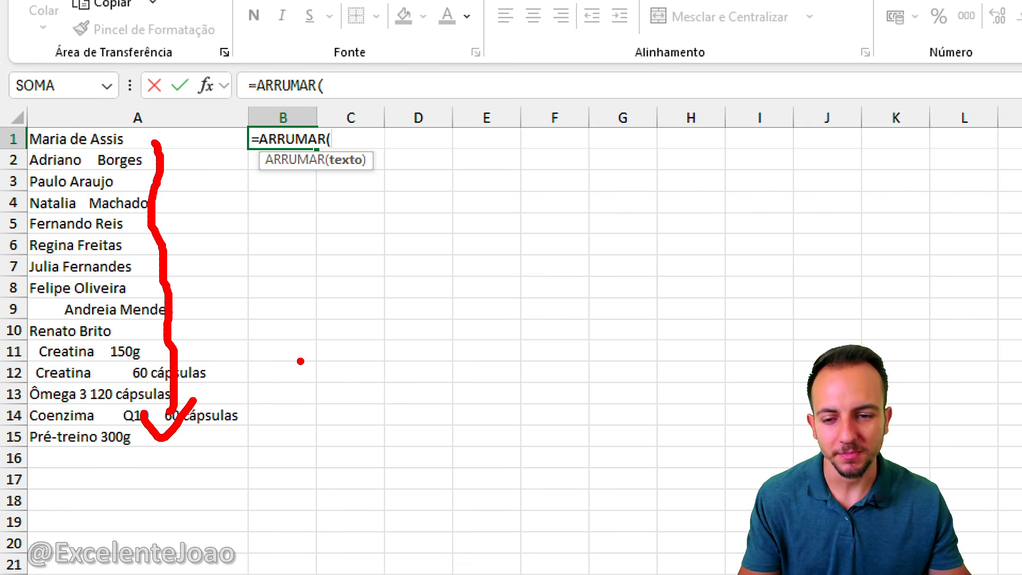
{"action": "key", "text": "Escape"}
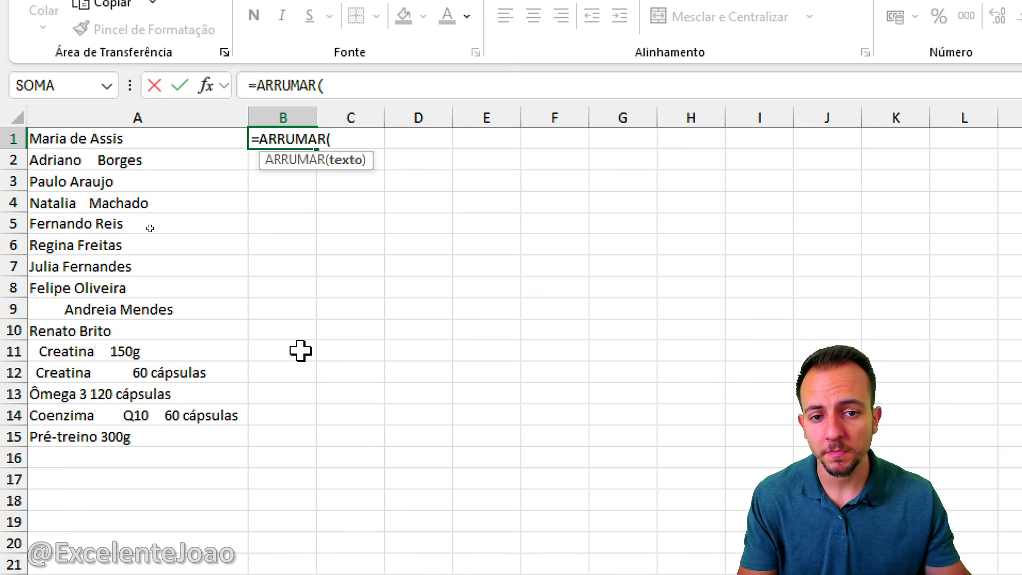
{"action": "left_click", "coordinate": [119, 144]}
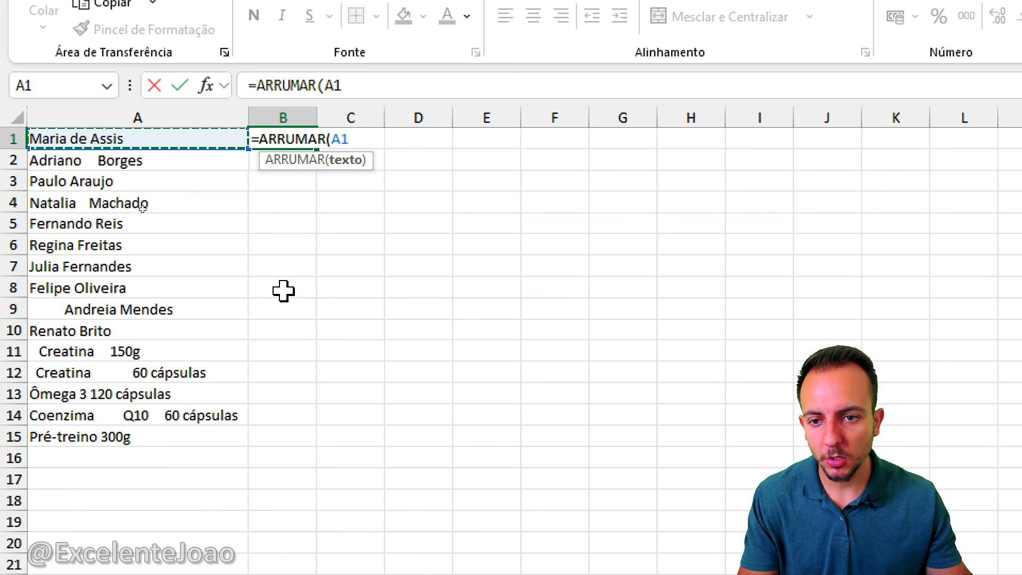
{"action": "key", "text": "Return"}
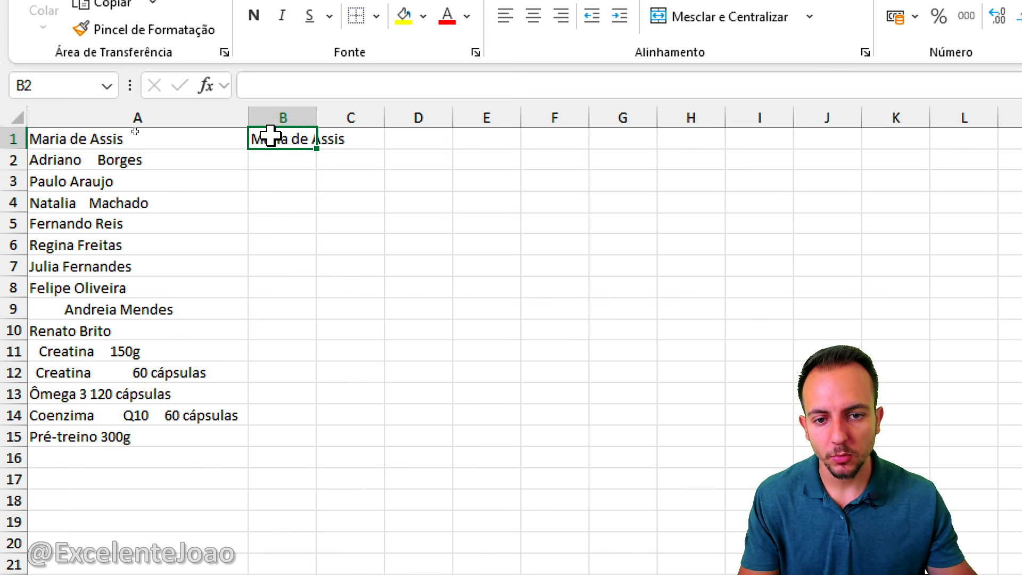
Step: Copy the ARRUMAR formula from B1 down to B15 and autofit the width of column B to its texts
{"action": "left_click", "coordinate": [270, 138]}
{"action": "left_click_drag", "start_coordinate": [320, 150], "coordinate": [271, 454]}
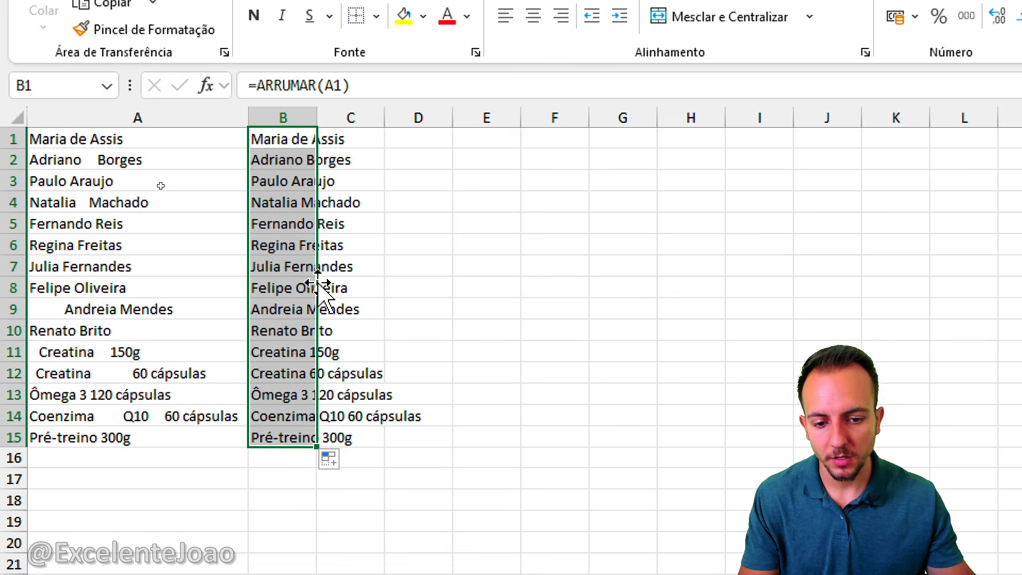
{"action": "double_click", "coordinate": [318, 117]}
{"action": "left_click", "coordinate": [274, 116]}
Step: Compare the column A texts with the cleaned ones in column B, checking the gaps between words in rows 2 and 14
{"action": "left_click", "coordinate": [207, 133]}
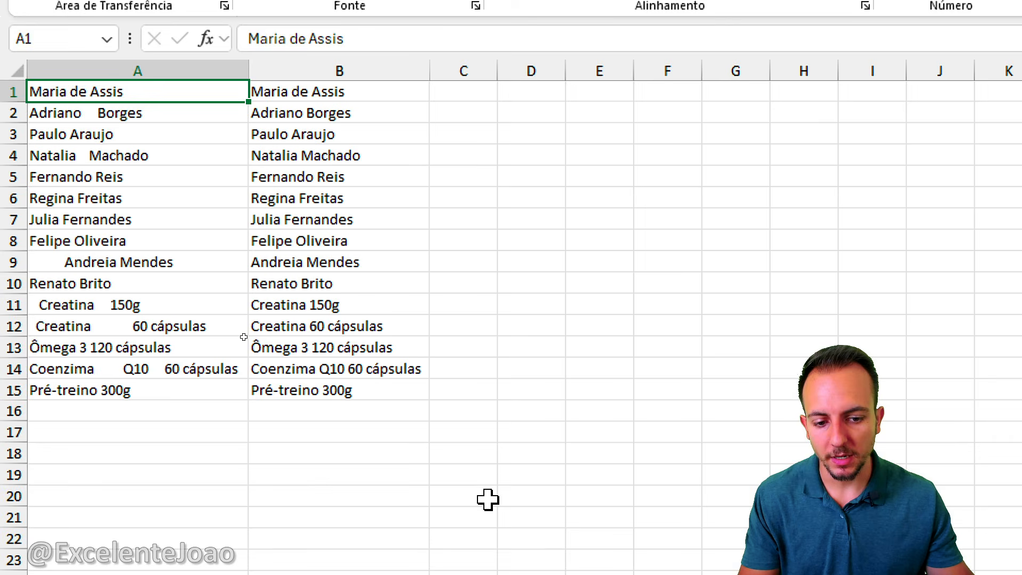
{"action": "left_click", "coordinate": [486, 544]}
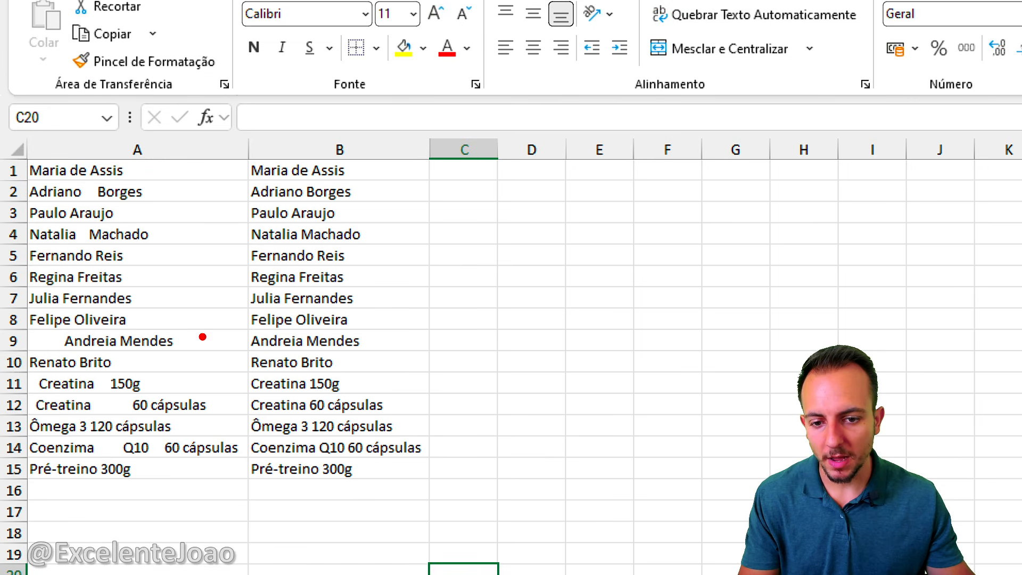
{"action": "mouse_move", "coordinate": [56, 186]}
{"action": "left_mouse_down"}
{"action": "mouse_move", "coordinate": [183, 173]}
{"action": "mouse_move", "coordinate": [107, 145]}
{"action": "left_mouse_up"}
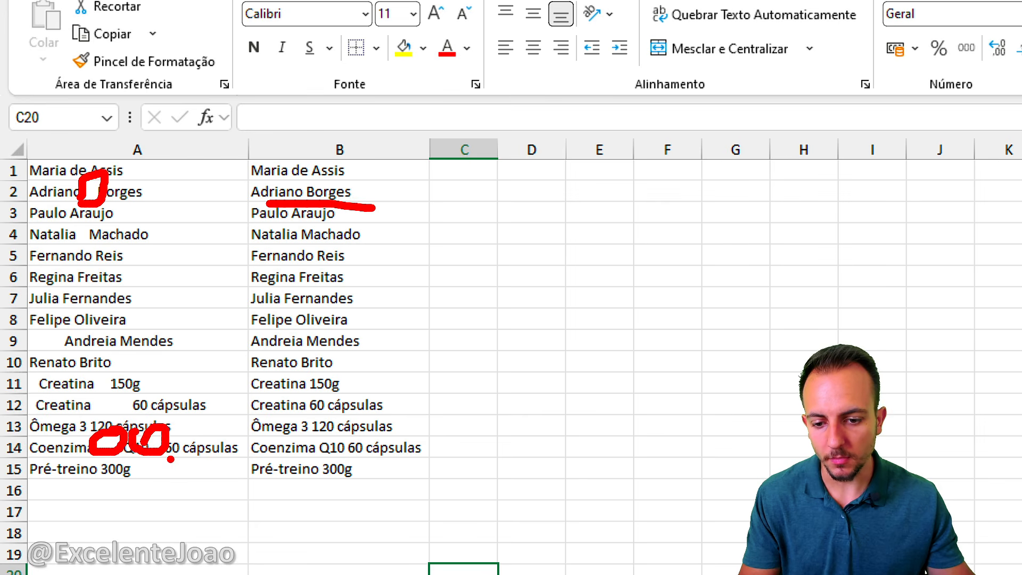
{"action": "left_click_drag", "start_coordinate": [170, 459], "coordinate": [292, 477]}
{"action": "key", "text": "Escape"}
{"action": "left_click", "coordinate": [122, 179]}
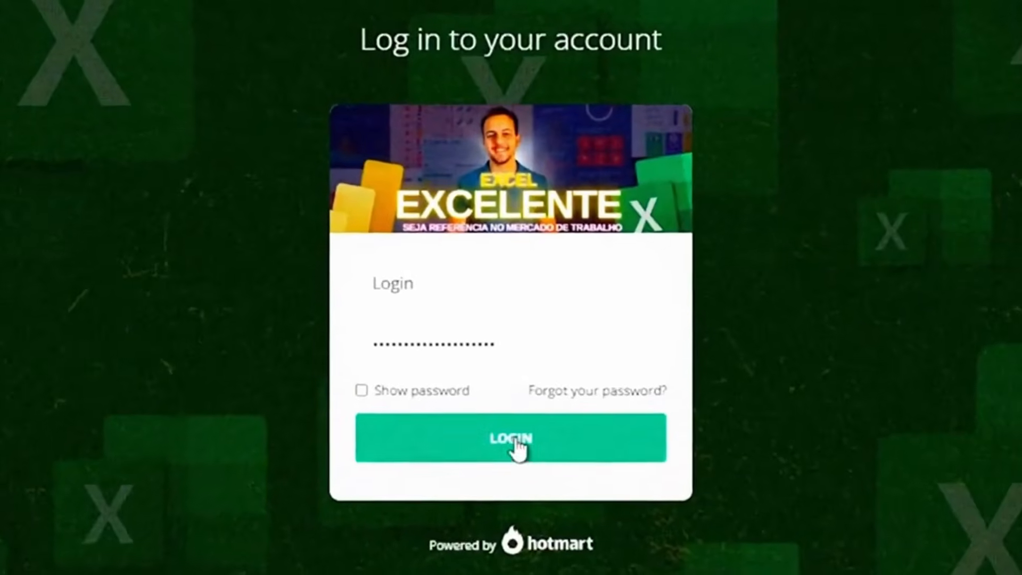
Step: Log in to the Excel Excelente course on Hotmart and browse its module and lesson list
{"action": "left_click", "coordinate": [516, 450]}
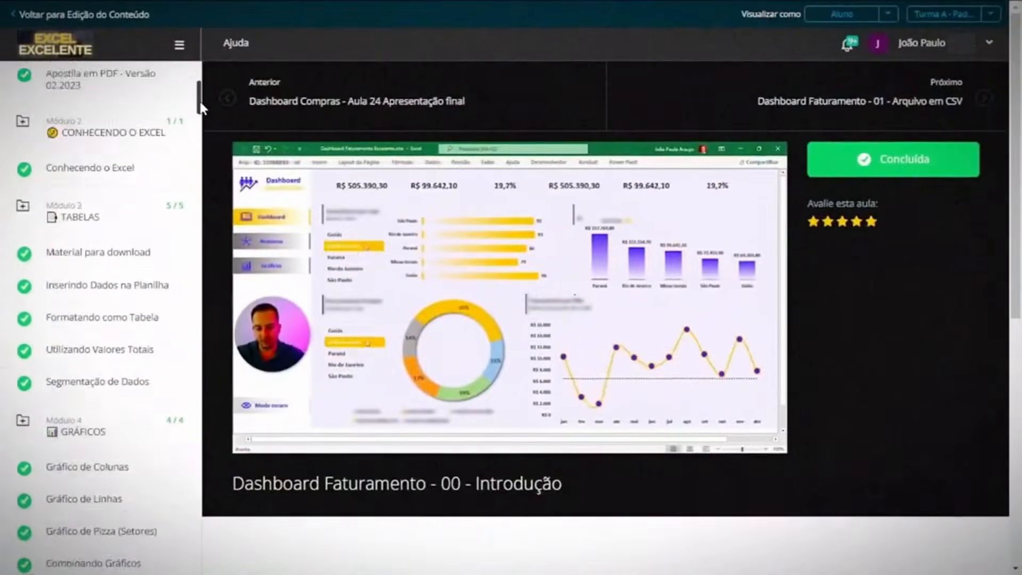
{"action": "left_click_drag", "start_coordinate": [200, 106], "coordinate": [198, 308]}
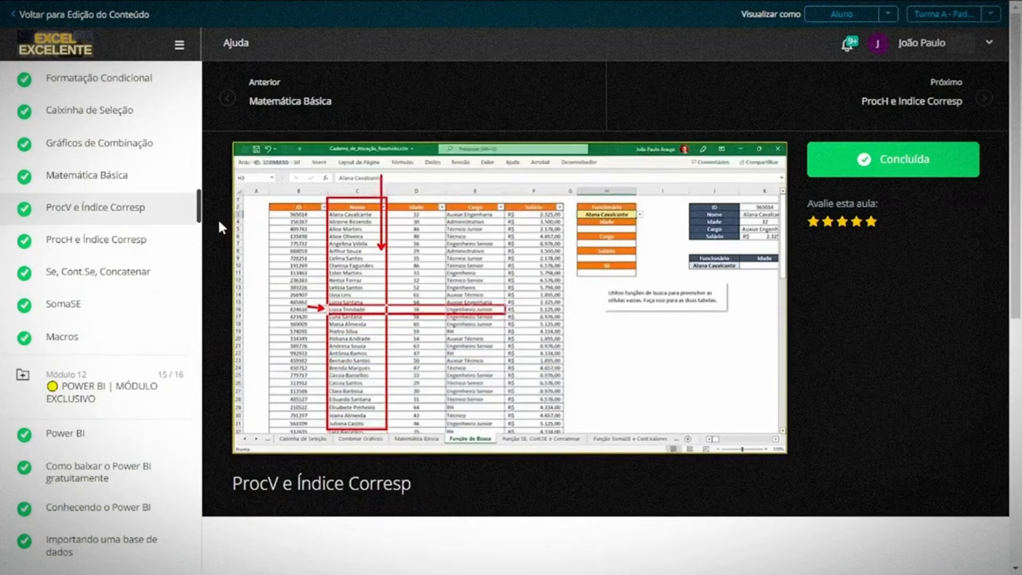
{"action": "left_click_drag", "start_coordinate": [200, 213], "coordinate": [195, 232]}
{"action": "scroll", "coordinate": [195, 234], "scroll_direction": "down", "scroll_amount": 6}
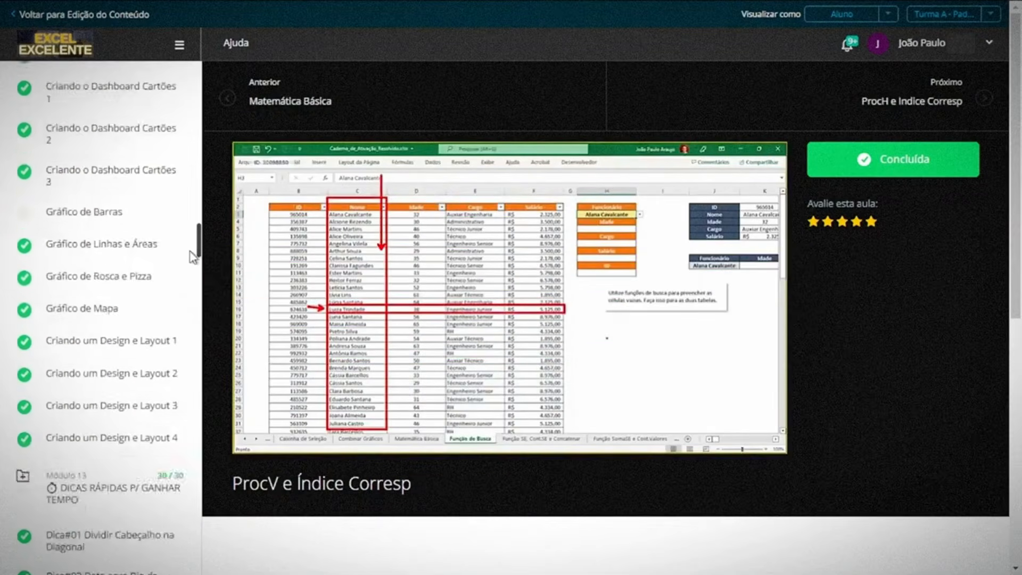